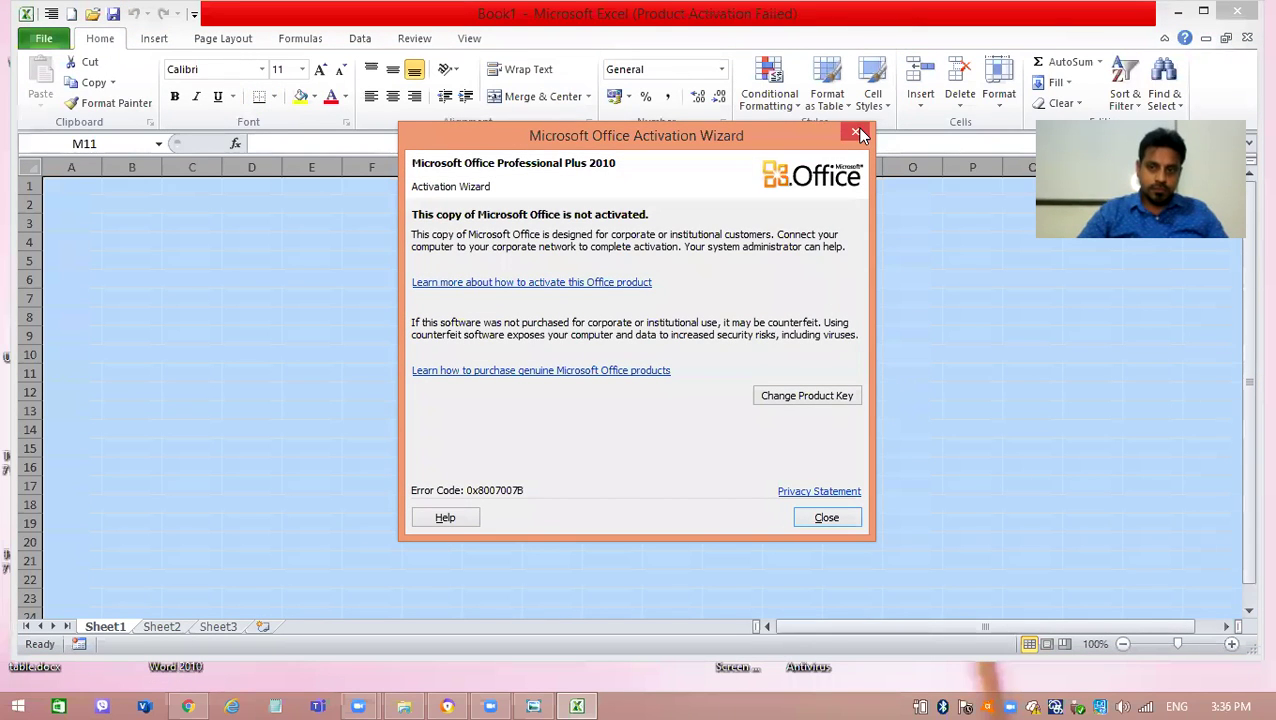
Step: Dismiss the activation notice and apply All Borders to every cell of the sheet
click(855, 131)
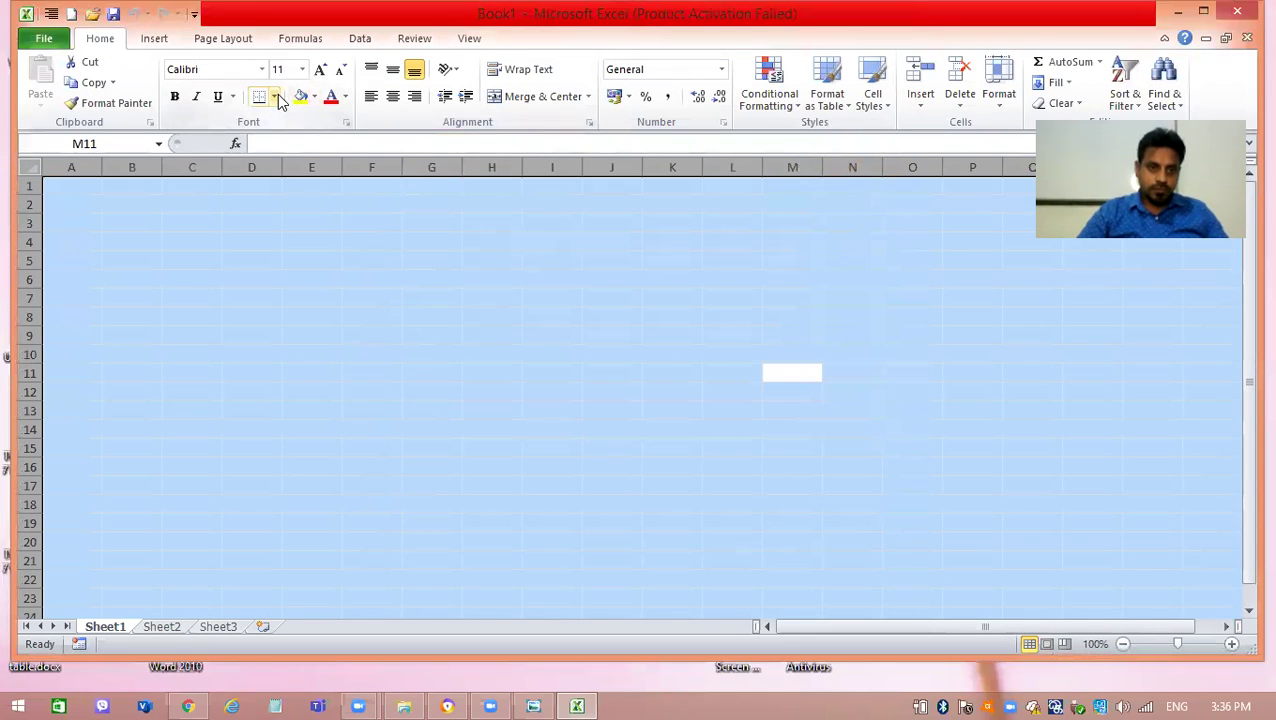
click(275, 97)
click(304, 245)
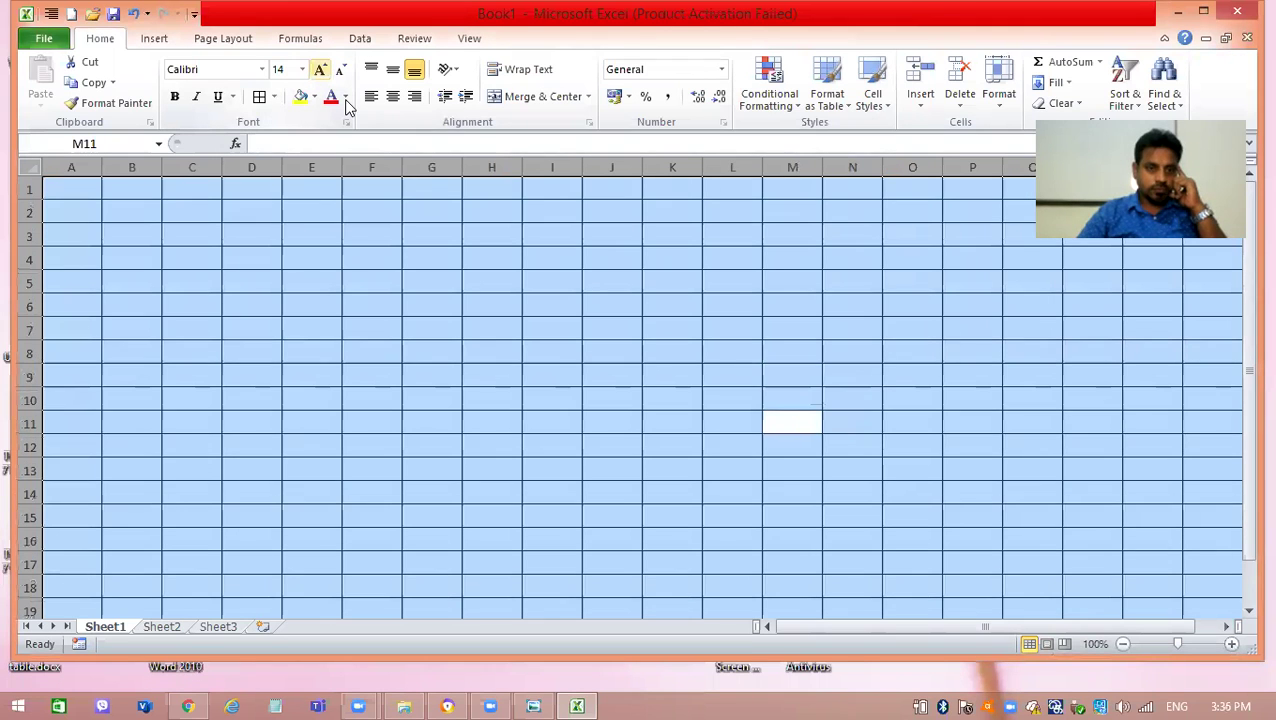
Step: Set the whole sheet's font size to 20, then click a single cell
key(ctrl+shift+greater)
key(ctrl+shift+greater)
key(ctrl+shift+greater)
key(ctrl+shift+greater)
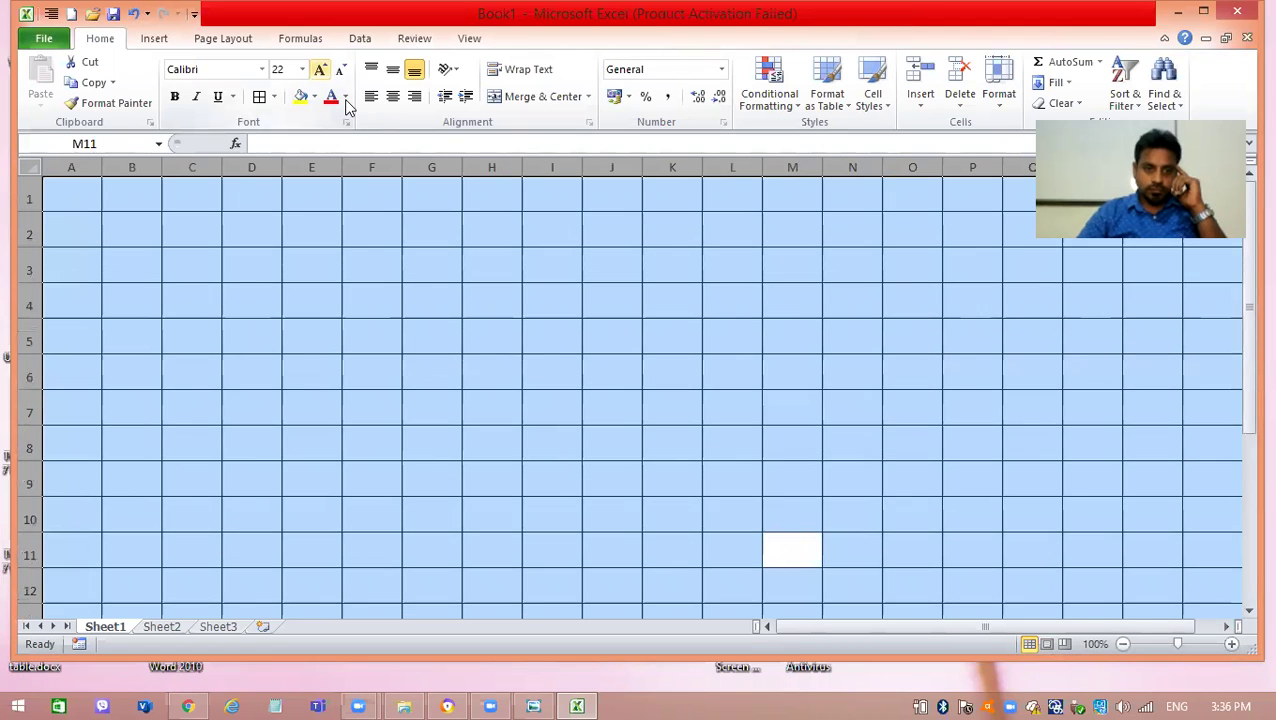
key(ctrl+shift+greater)
key(ctrl+shift+less)
key(ctrl+shift+less)
key(ctrl+shift+less)
key(ctrl+shift+less)
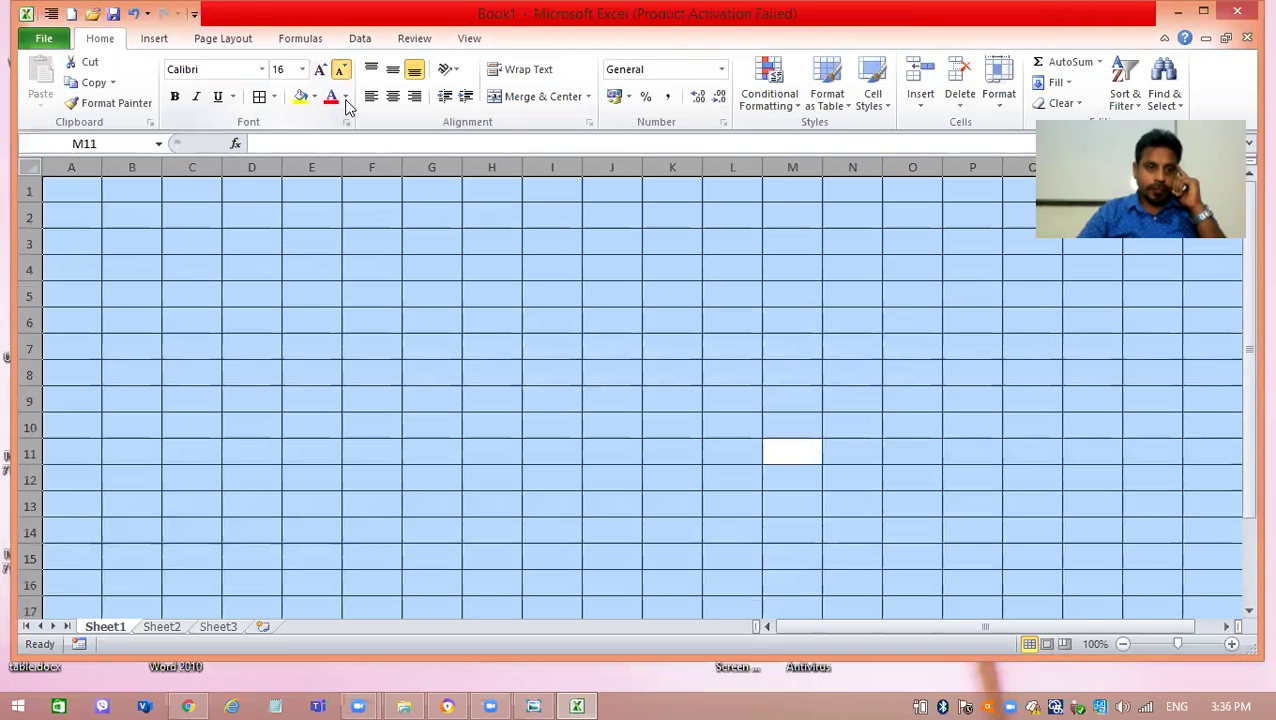
key(ctrl+shift+less)
key(ctrl+shift+greater)
key(ctrl+shift+greater)
key(ctrl+shift+greater)
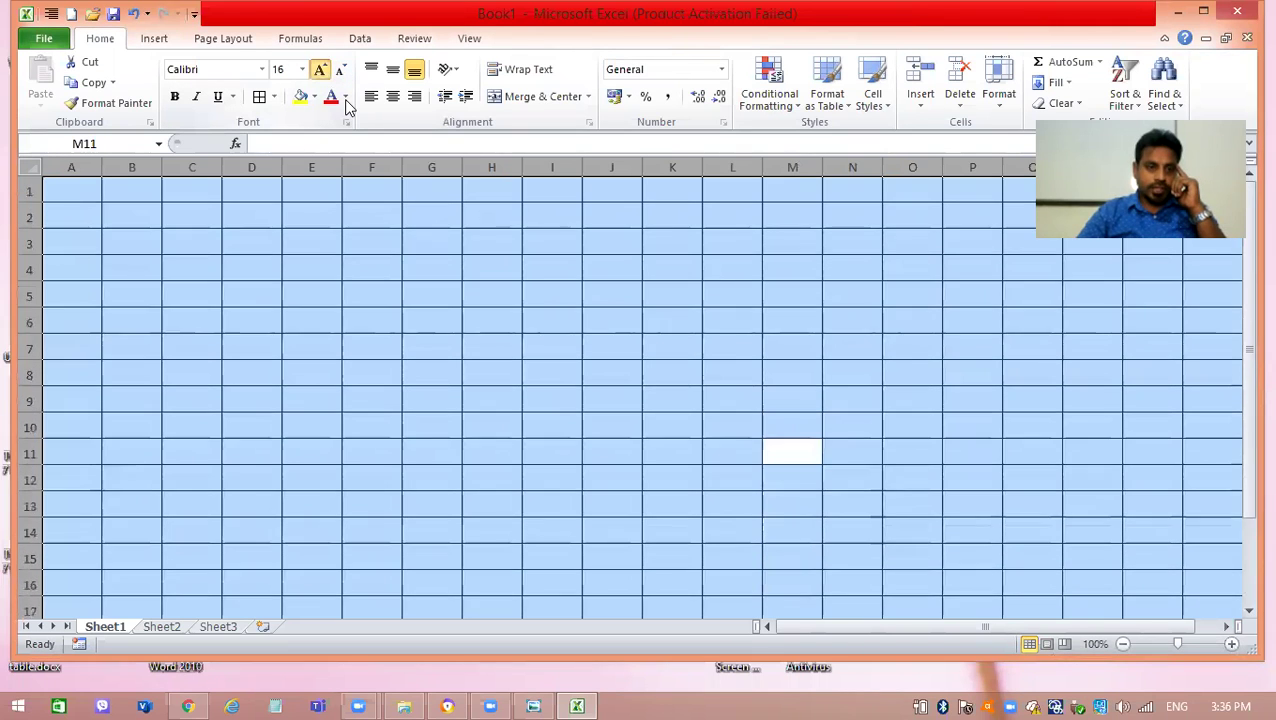
click(330, 251)
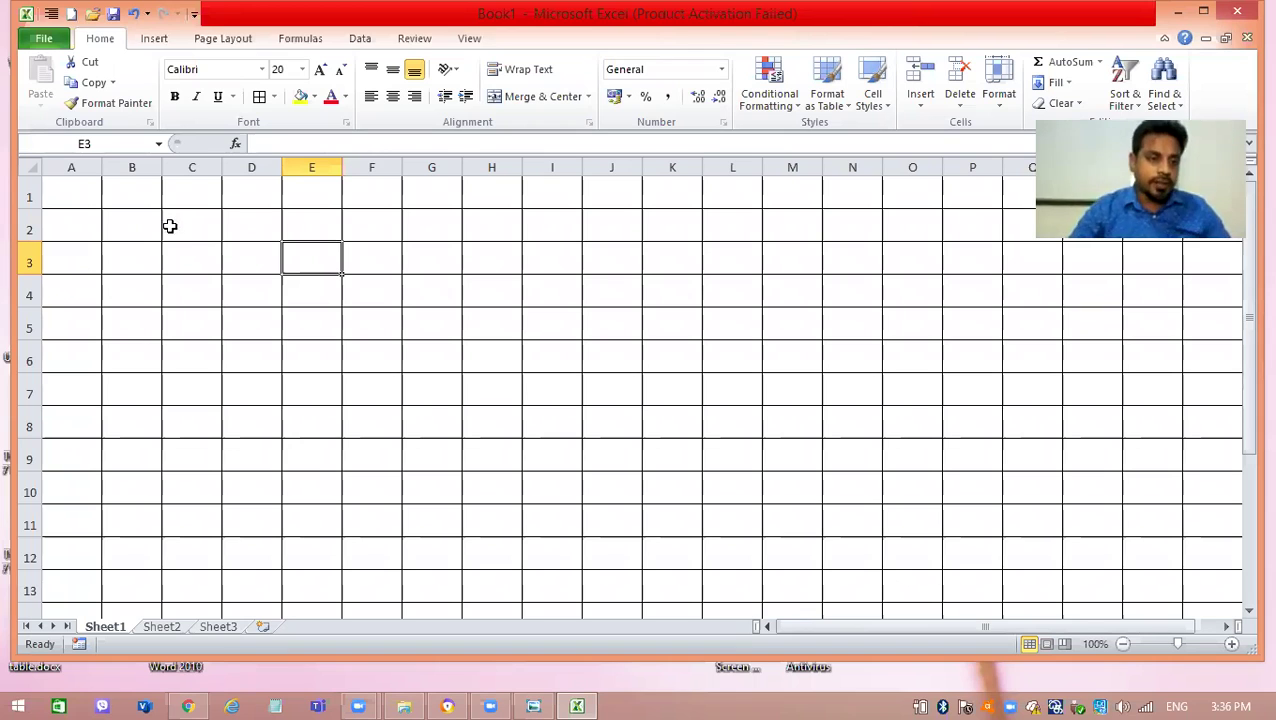
Step: Enter January in C3 and fill the months through December across C3:N3
click(186, 253)
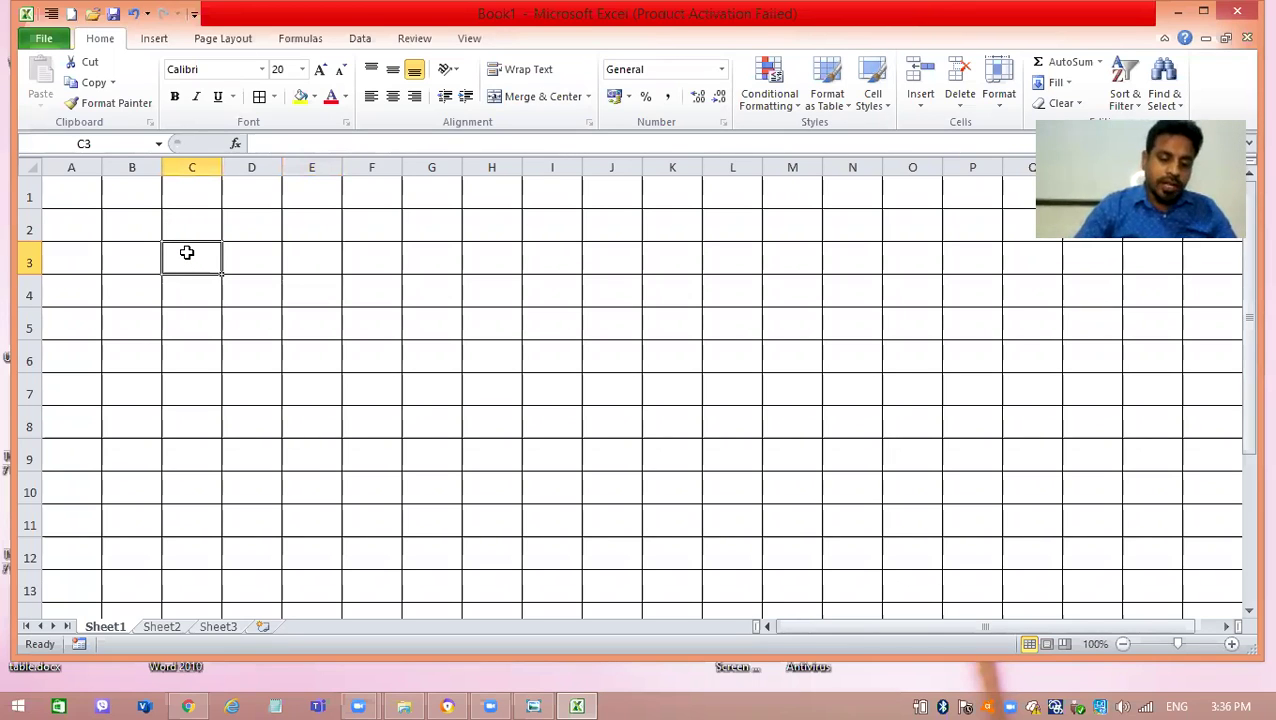
text(Ja)
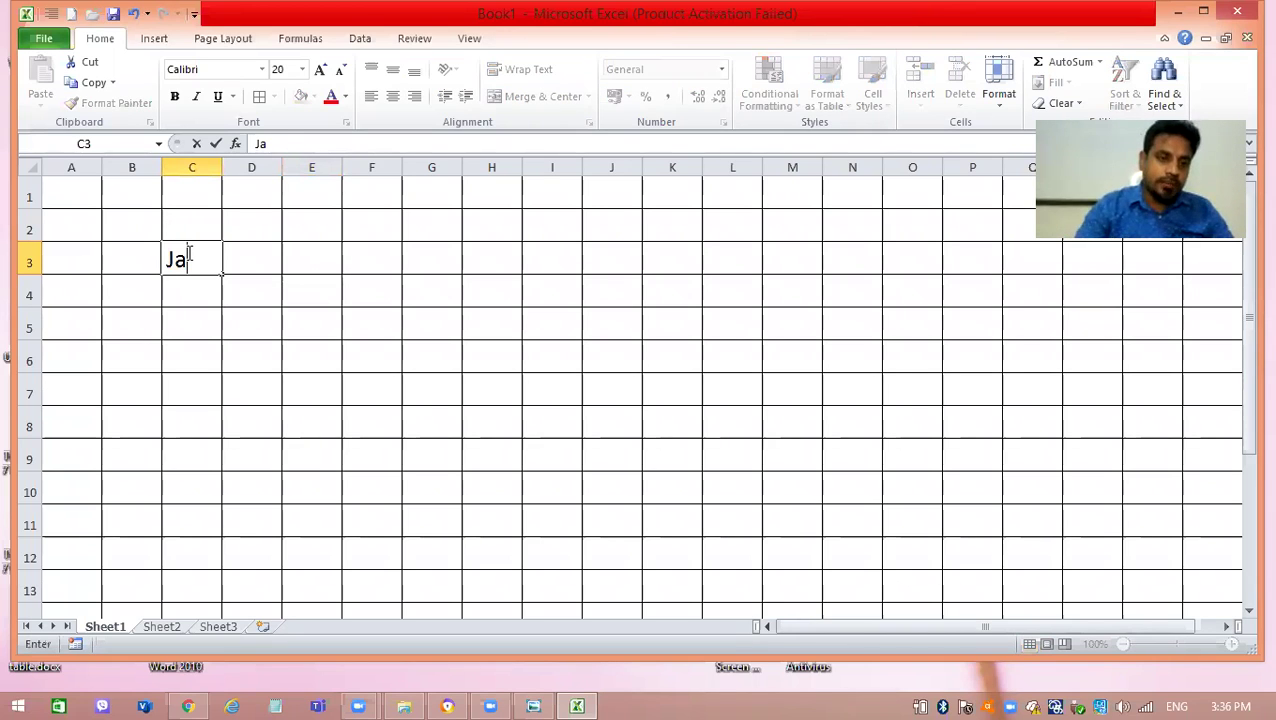
text(nuary)
key(Return)
click(200, 262)
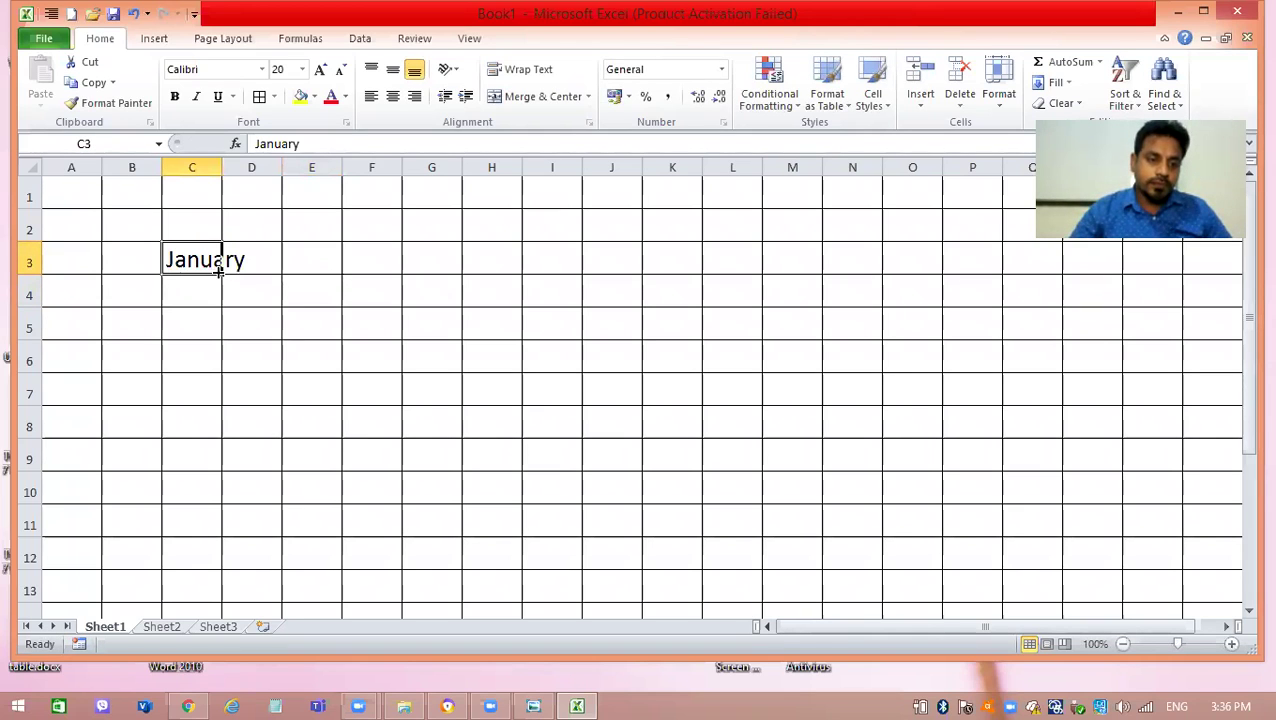
drag(649, 258, 868, 265)
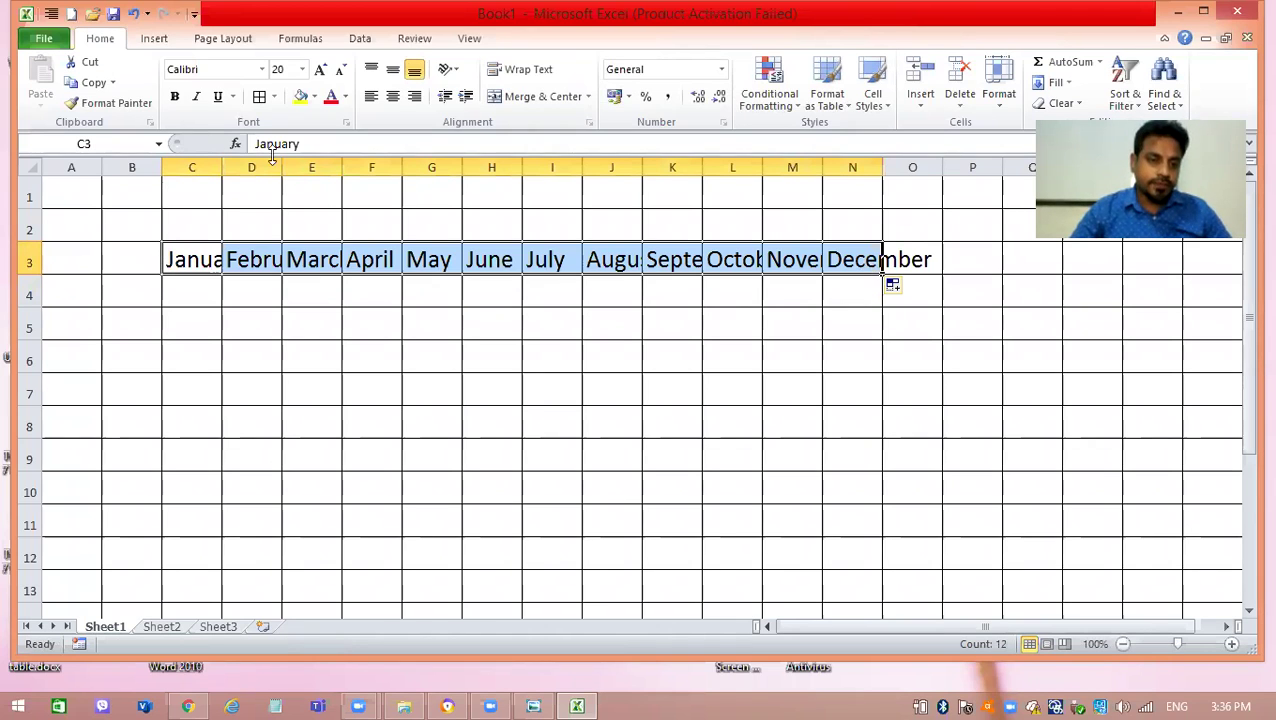
Step: AutoFit columns C through N to their month names, then select C3:N3
double_click(220, 166)
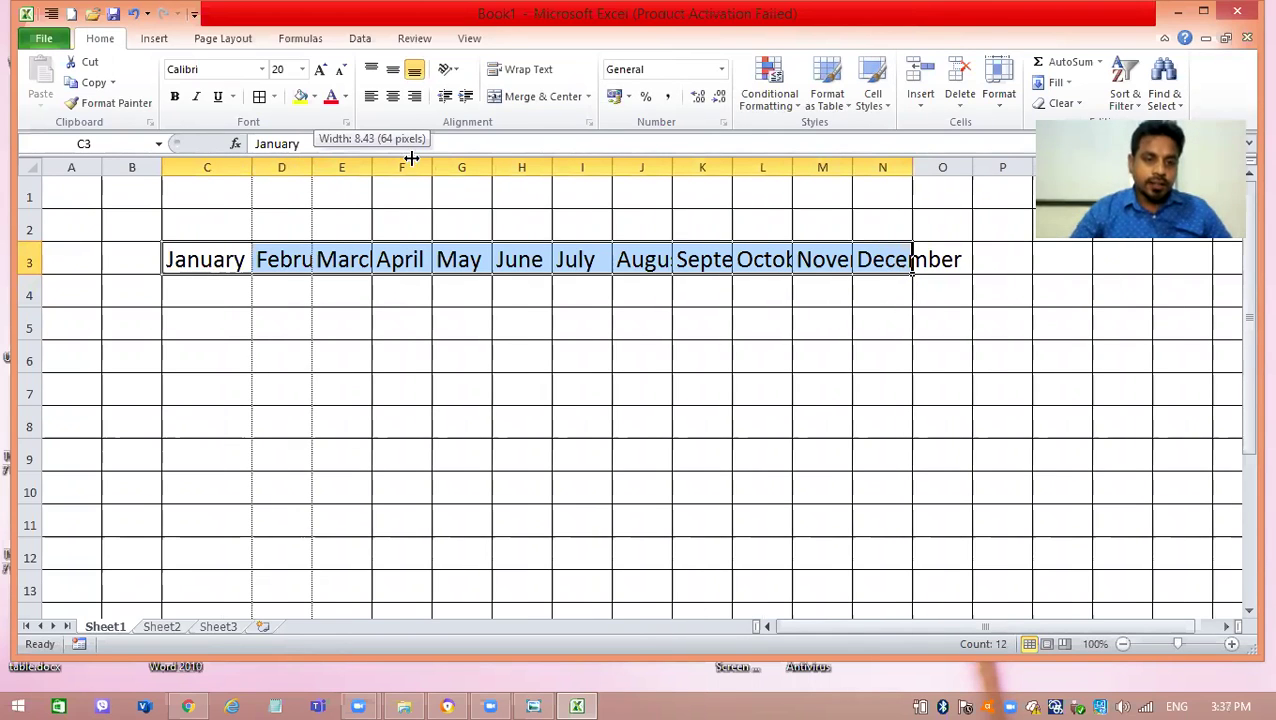
double_click(313, 156)
double_click(413, 157)
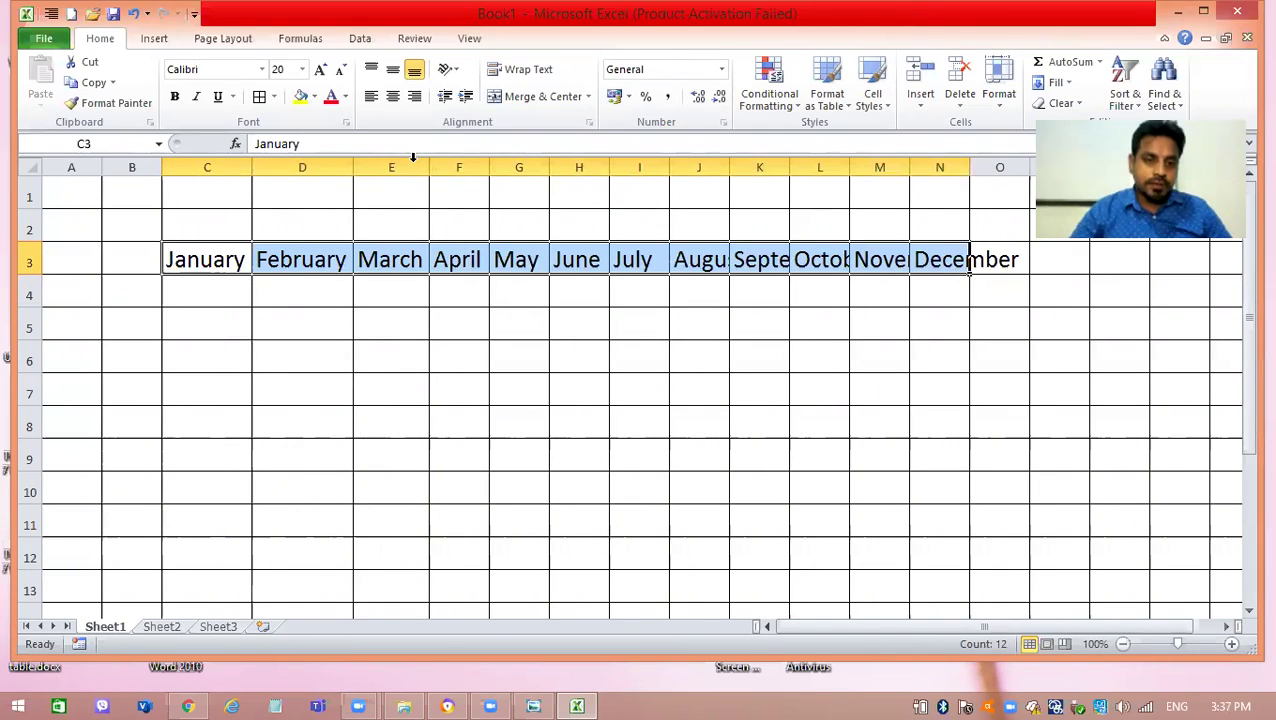
double_click(489, 167)
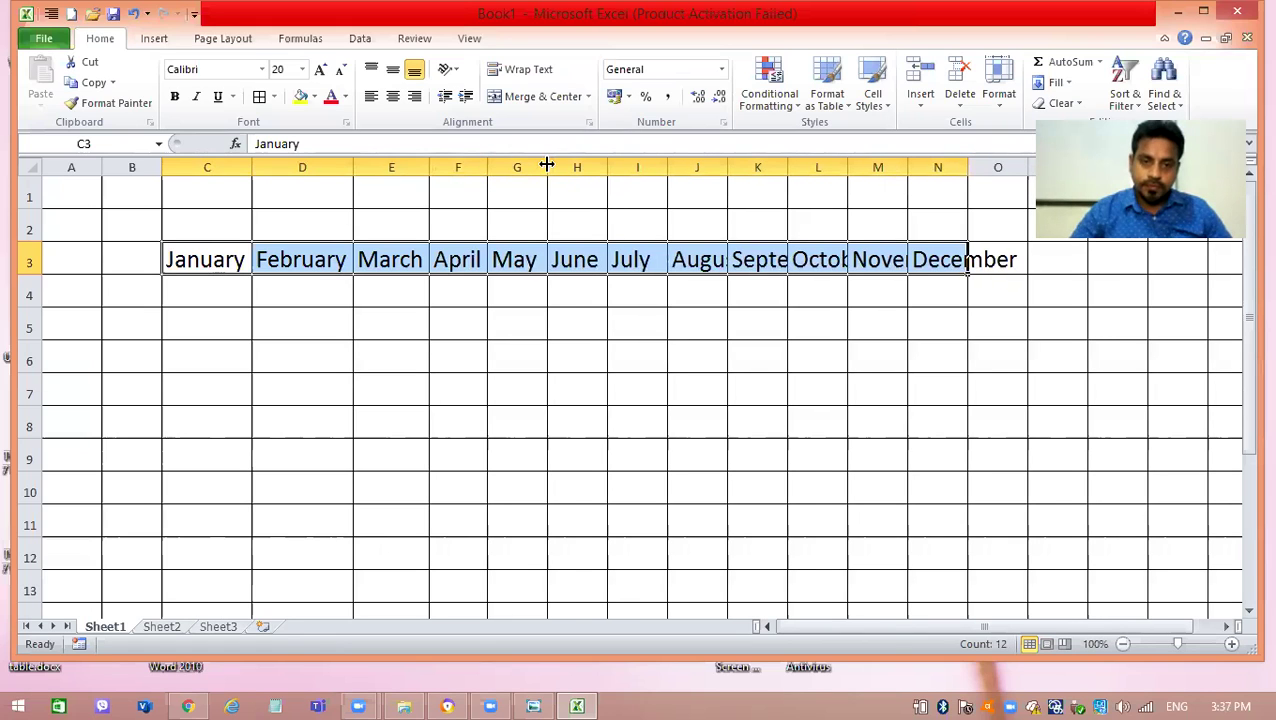
double_click(599, 167)
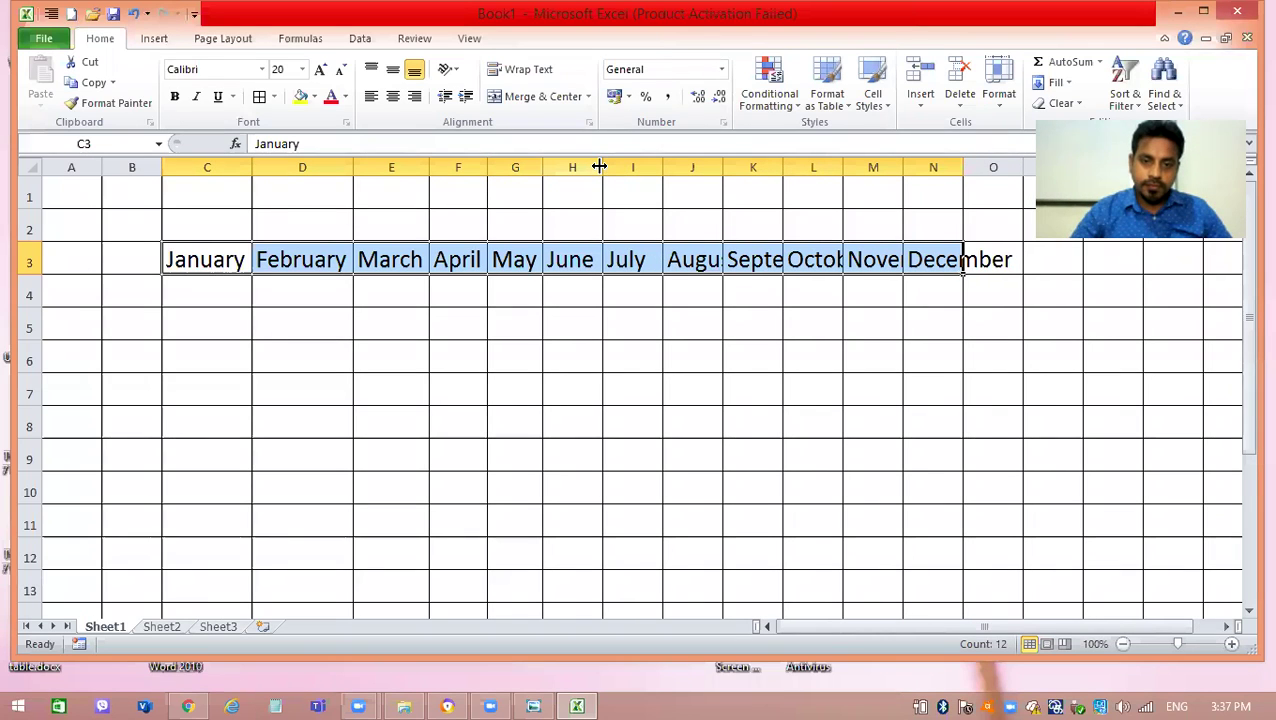
double_click(660, 168)
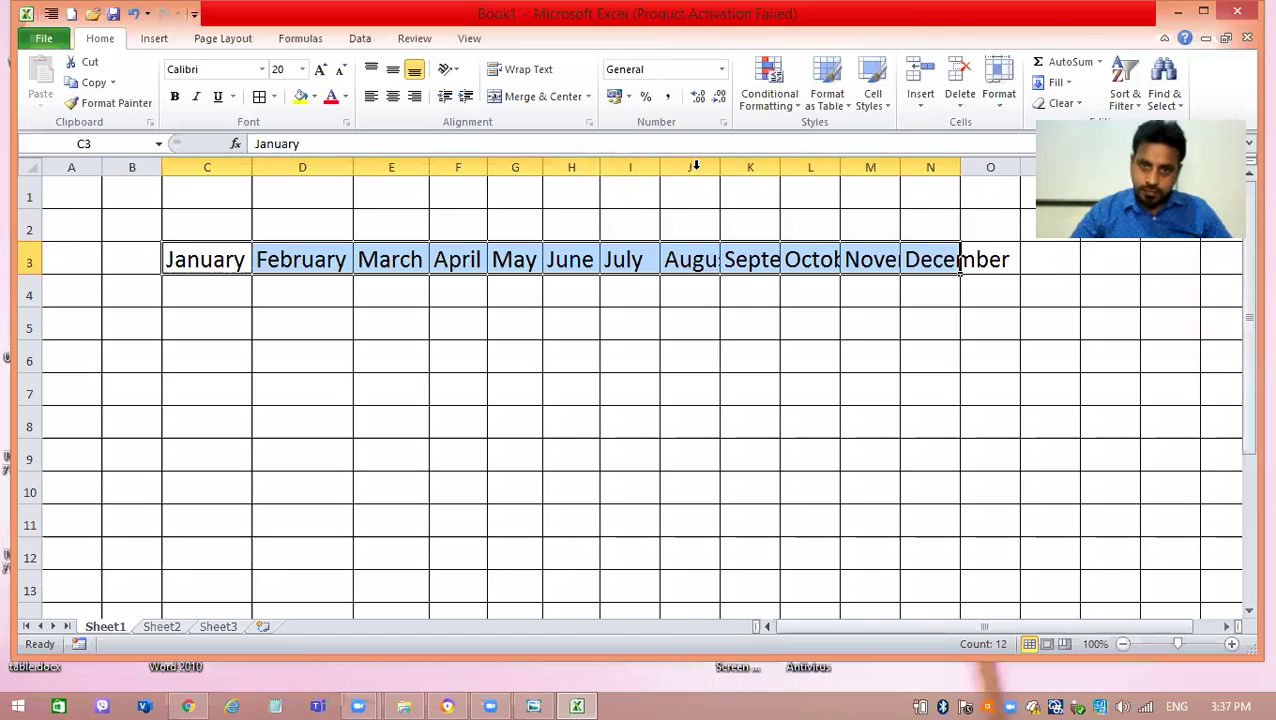
double_click(660, 168)
double_click(706, 167)
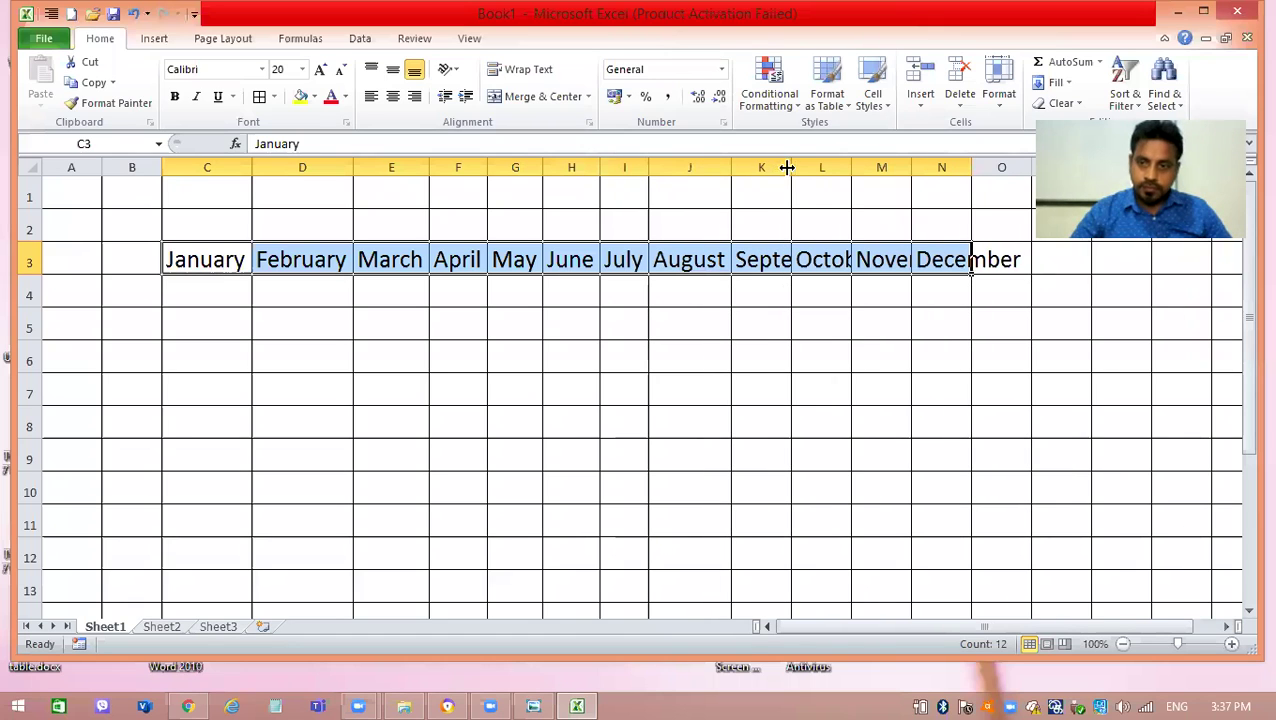
drag(786, 167, 787, 166)
double_click(787, 166)
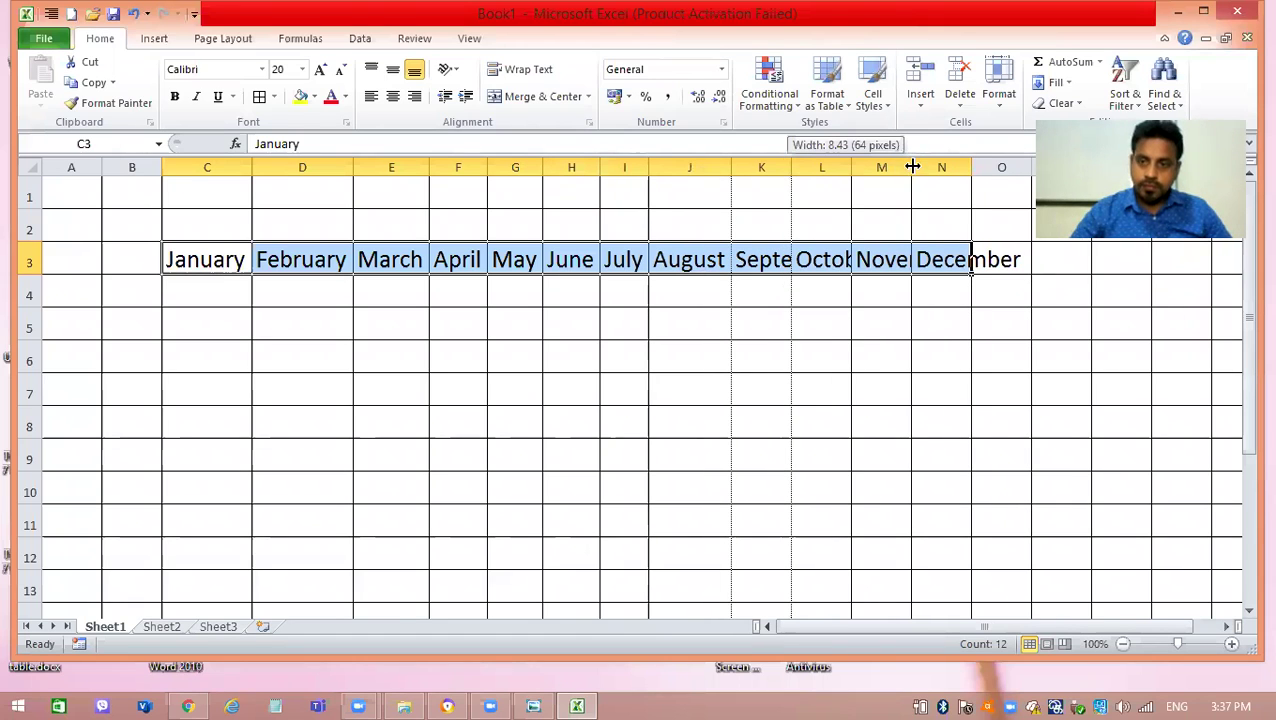
double_click(915, 167)
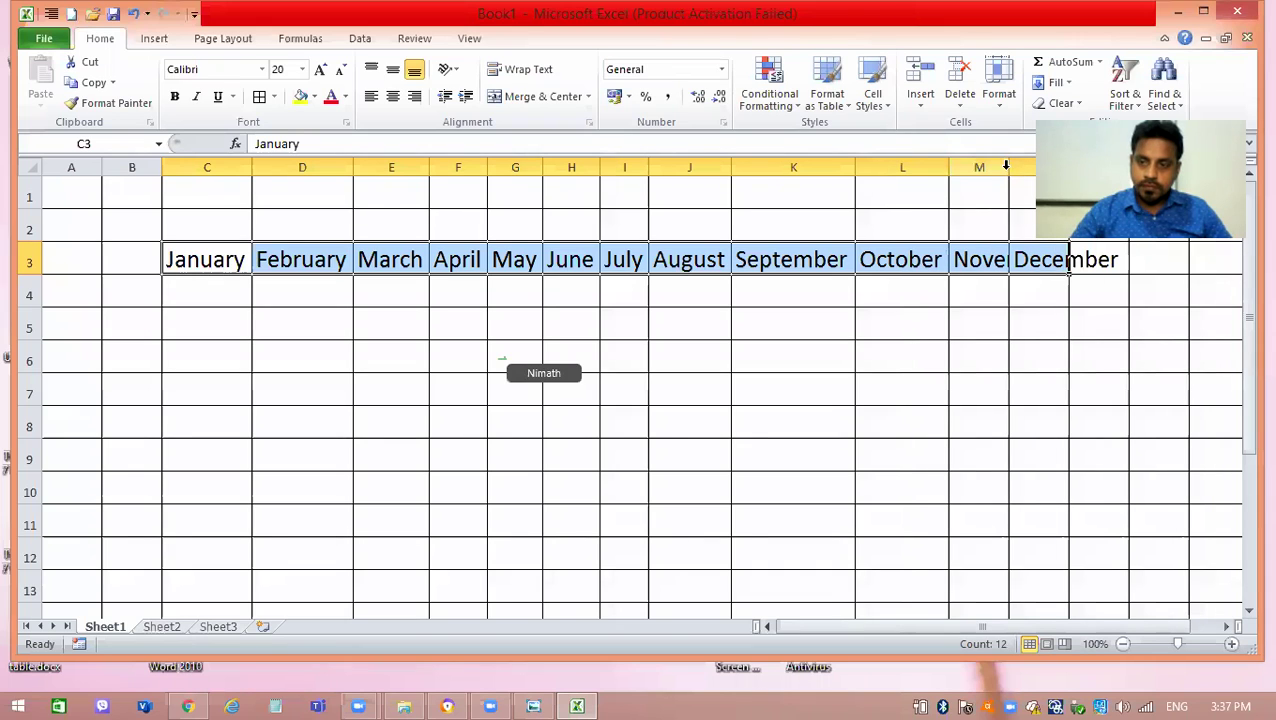
double_click(1007, 167)
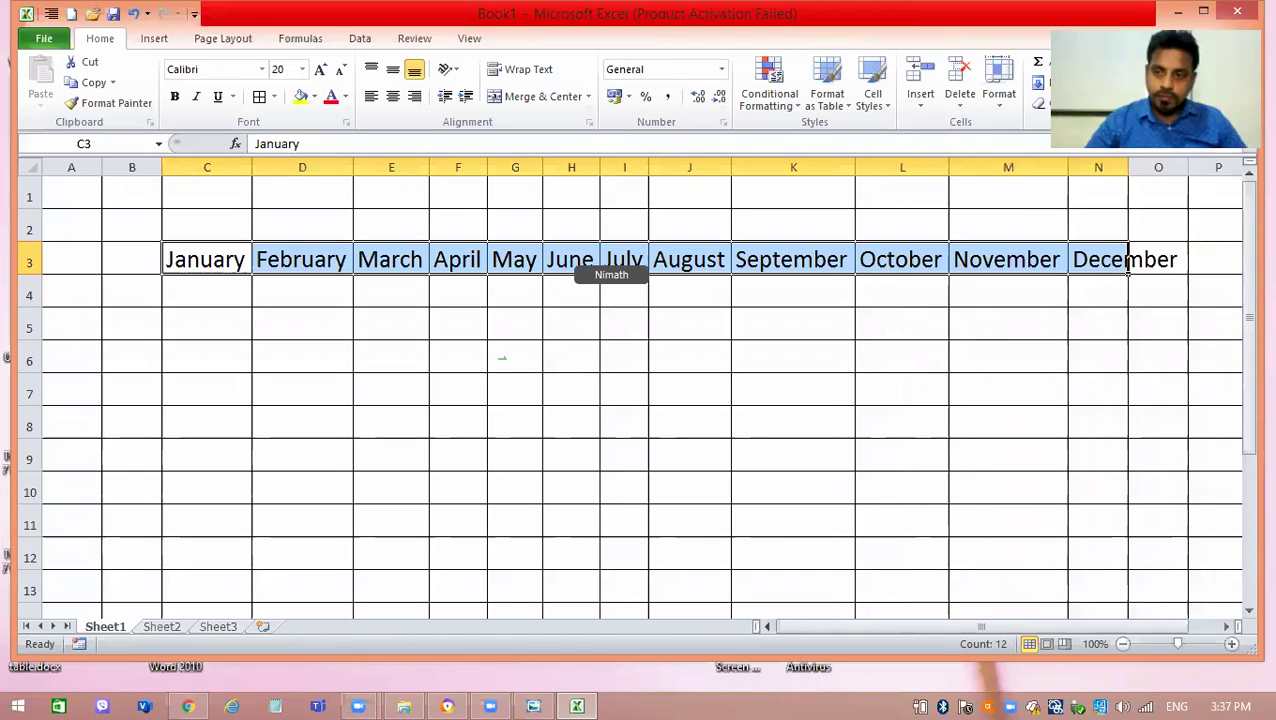
double_click(1128, 167)
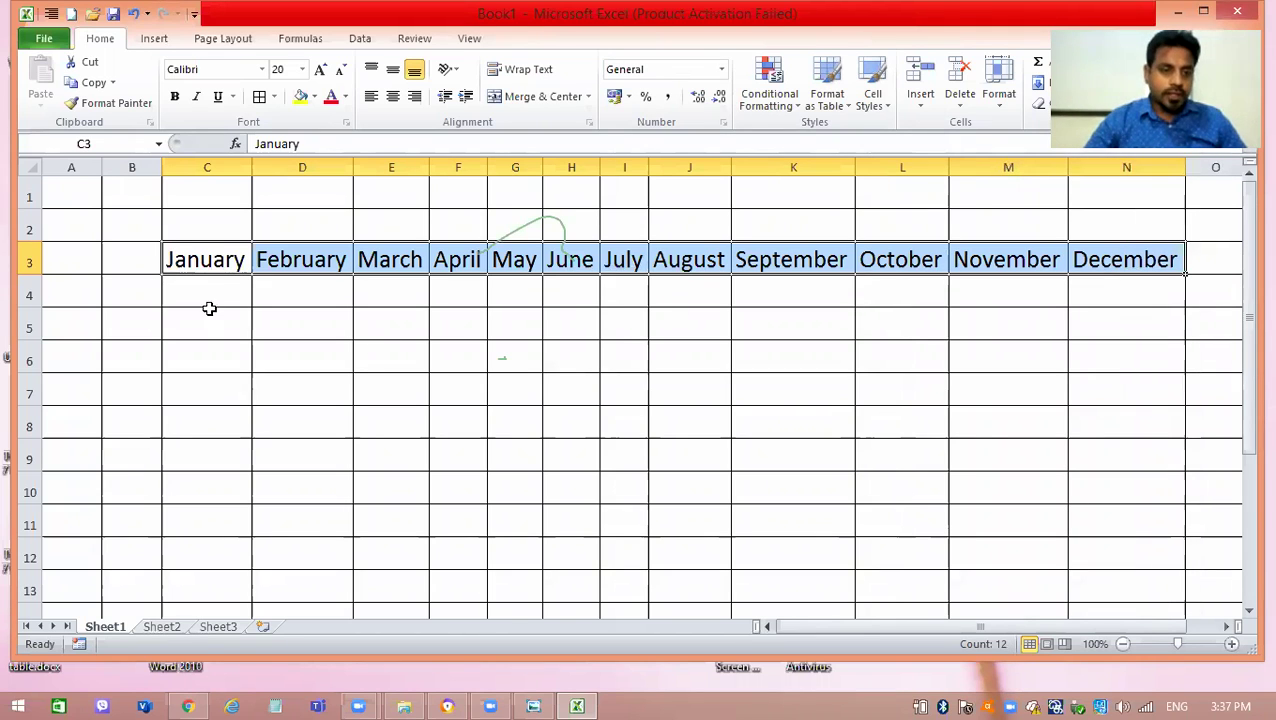
click(302, 390)
drag(190, 251, 1138, 252)
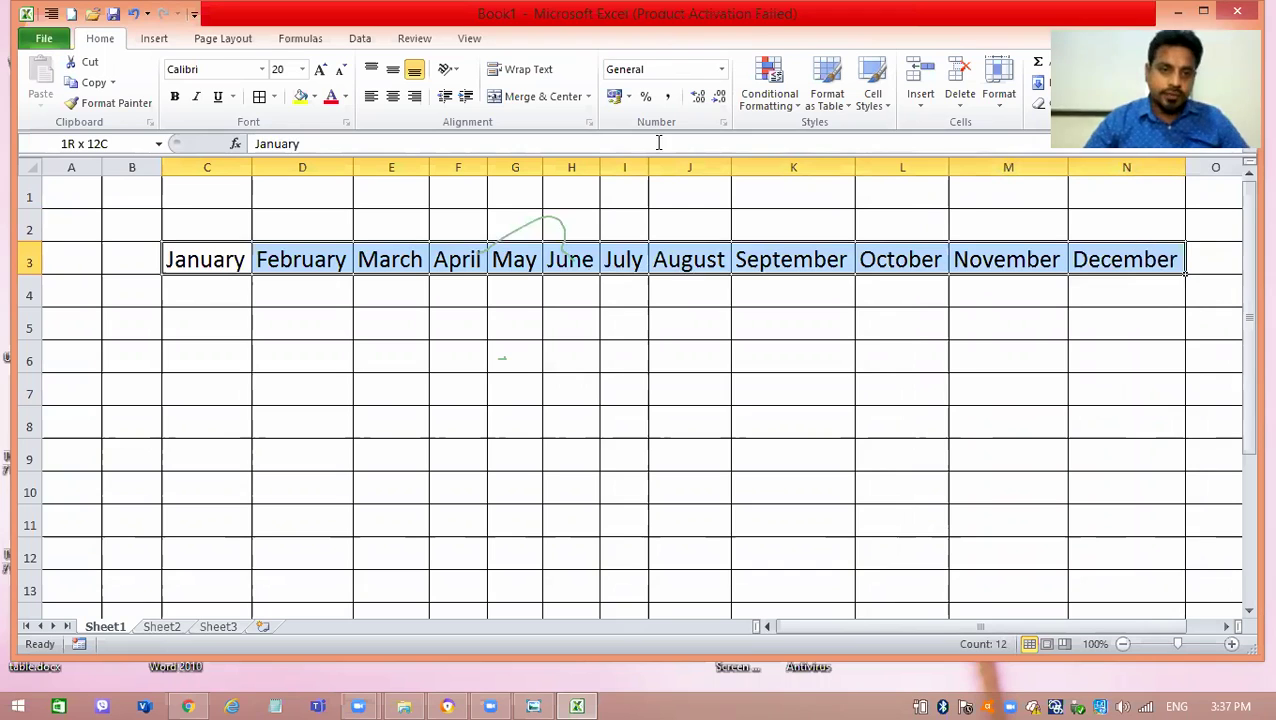
Step: Slant the January–December headers with Angle Counterclockwise, then deselect them
click(458, 70)
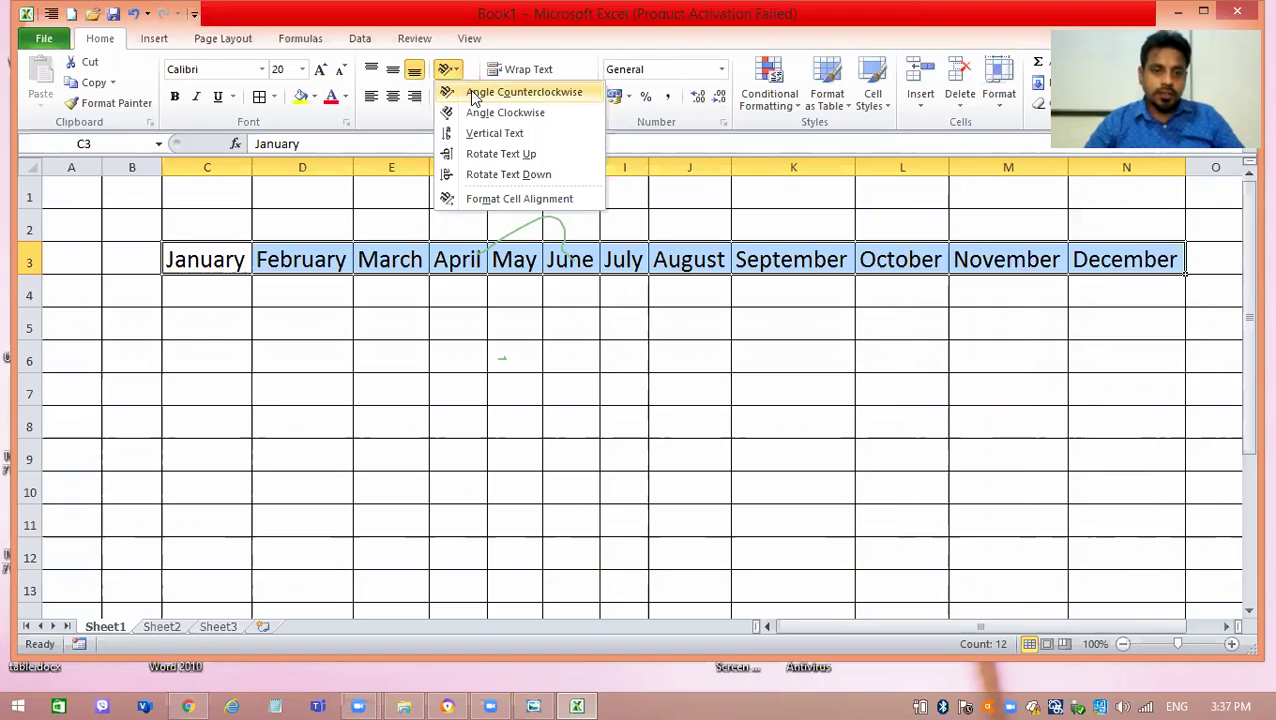
click(472, 93)
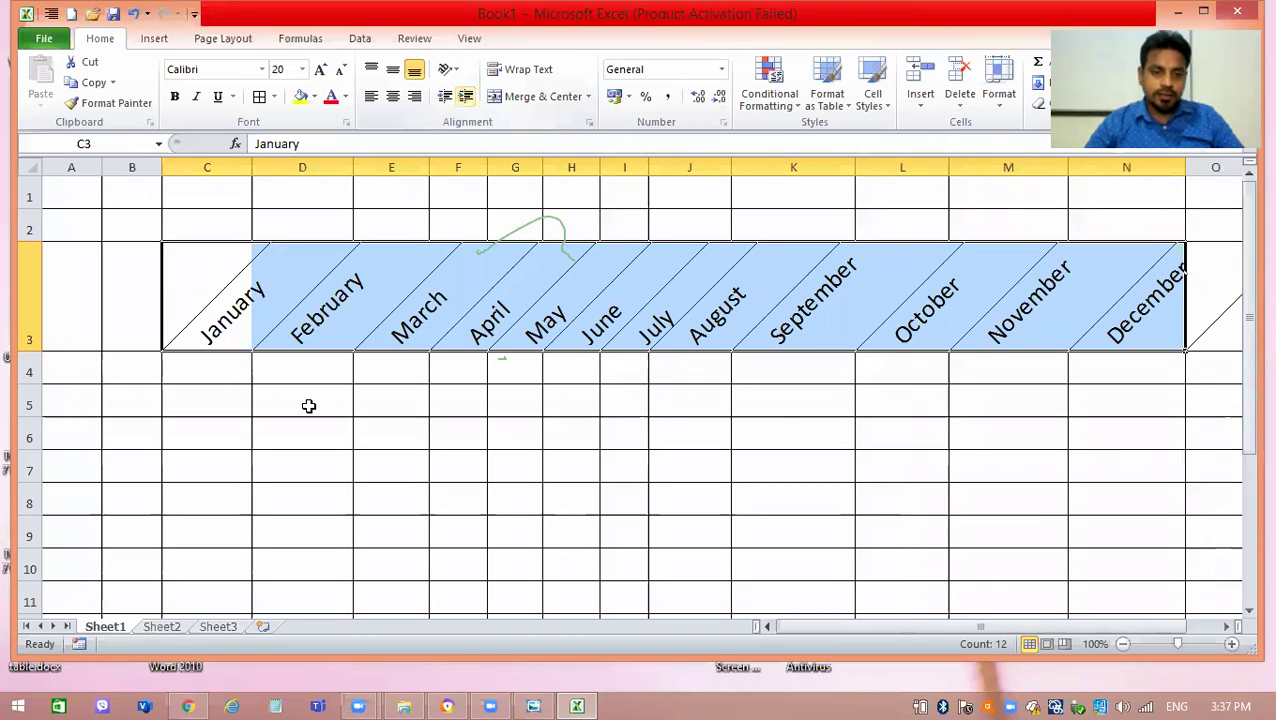
key(Down)
key(Down)
key(Right)
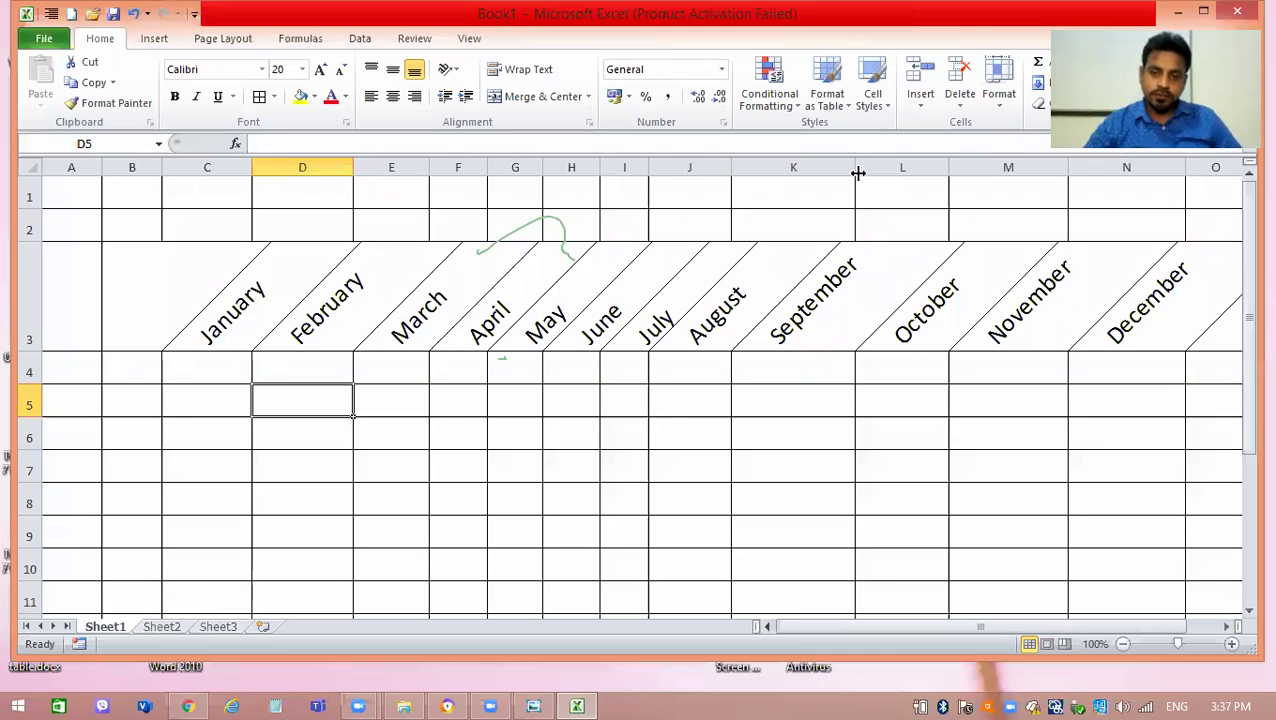
Step: Narrow columns C, E, J, K, L, M and N so the slanted headers sit closer
drag(858, 173, 787, 171)
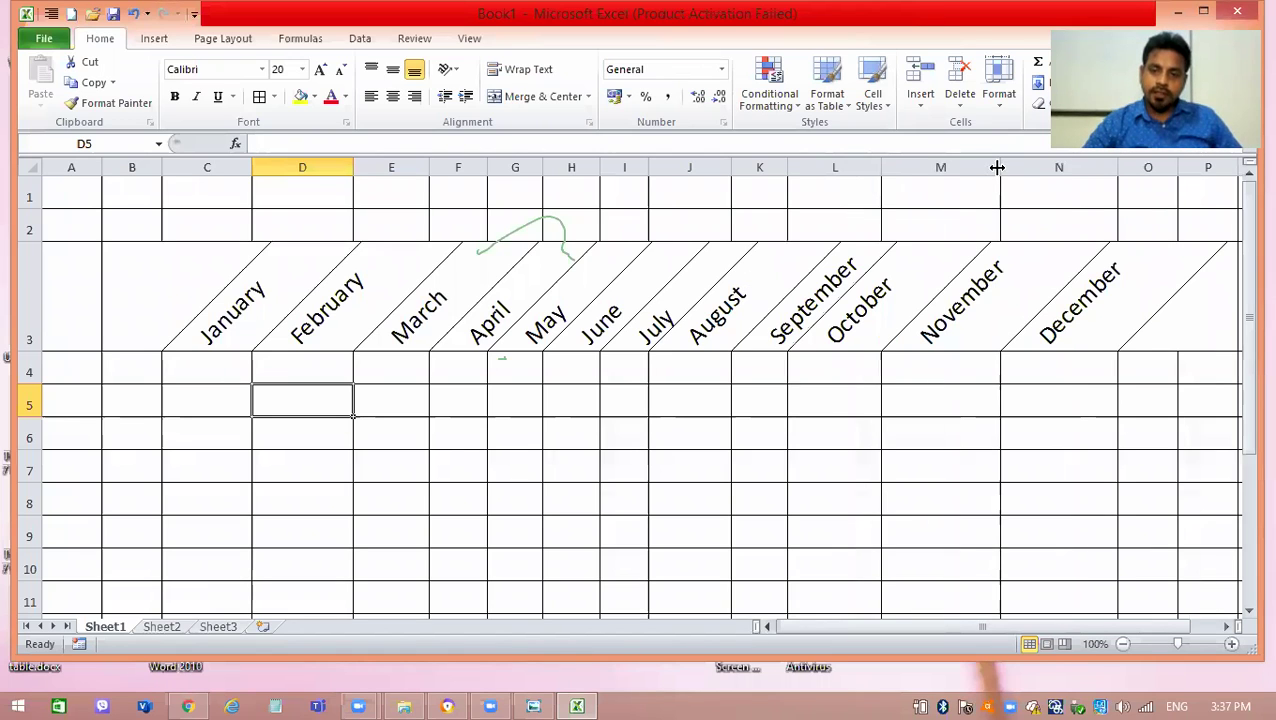
drag(999, 167, 938, 167)
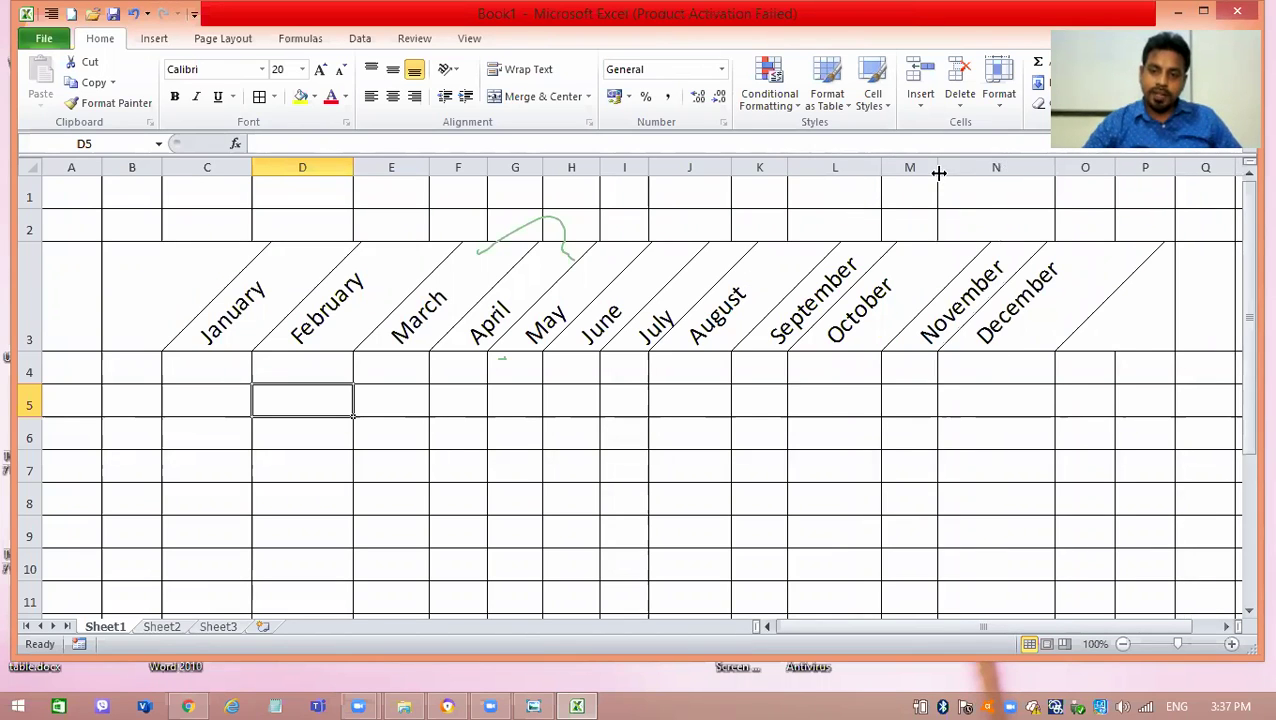
drag(1055, 167, 994, 167)
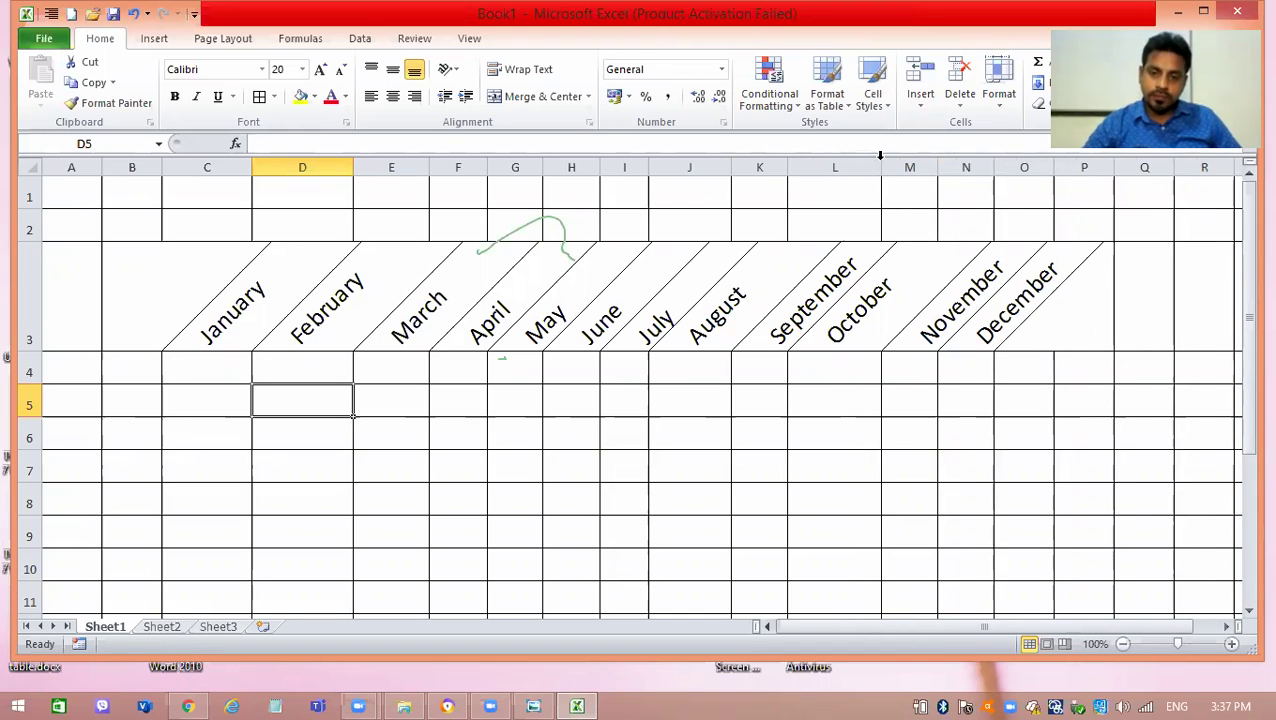
drag(881, 165, 844, 165)
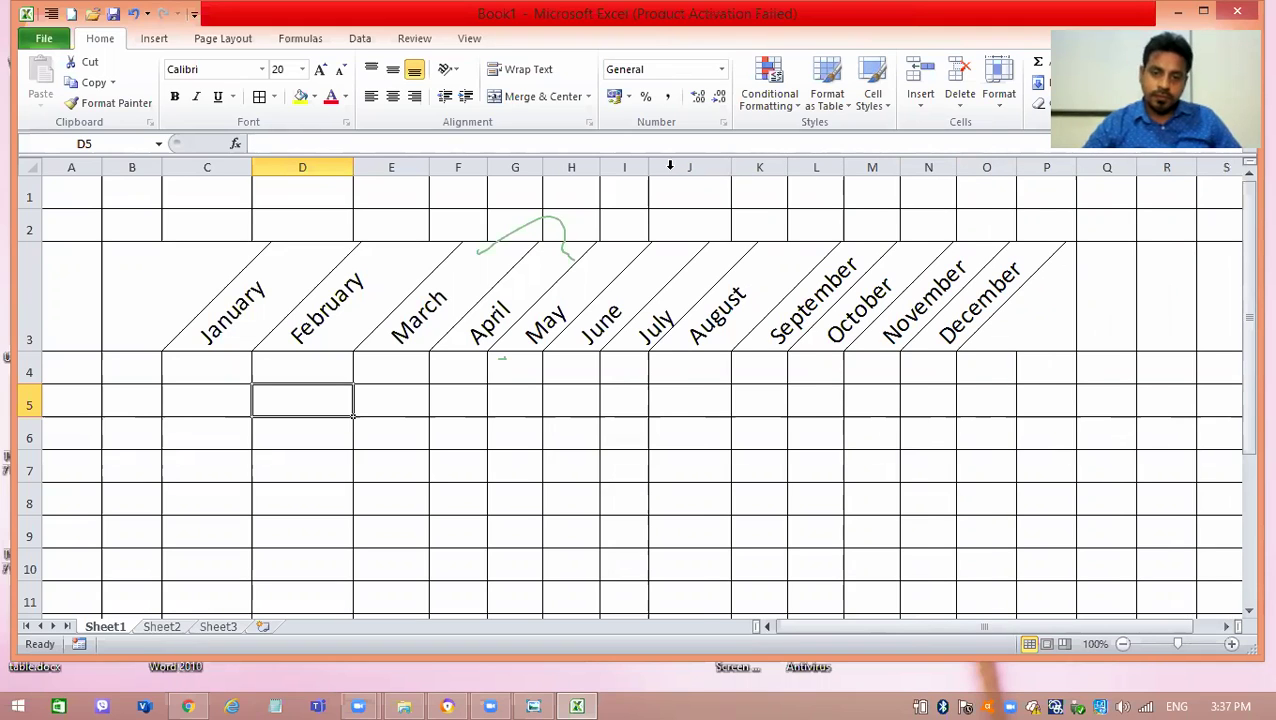
drag(731, 167, 705, 167)
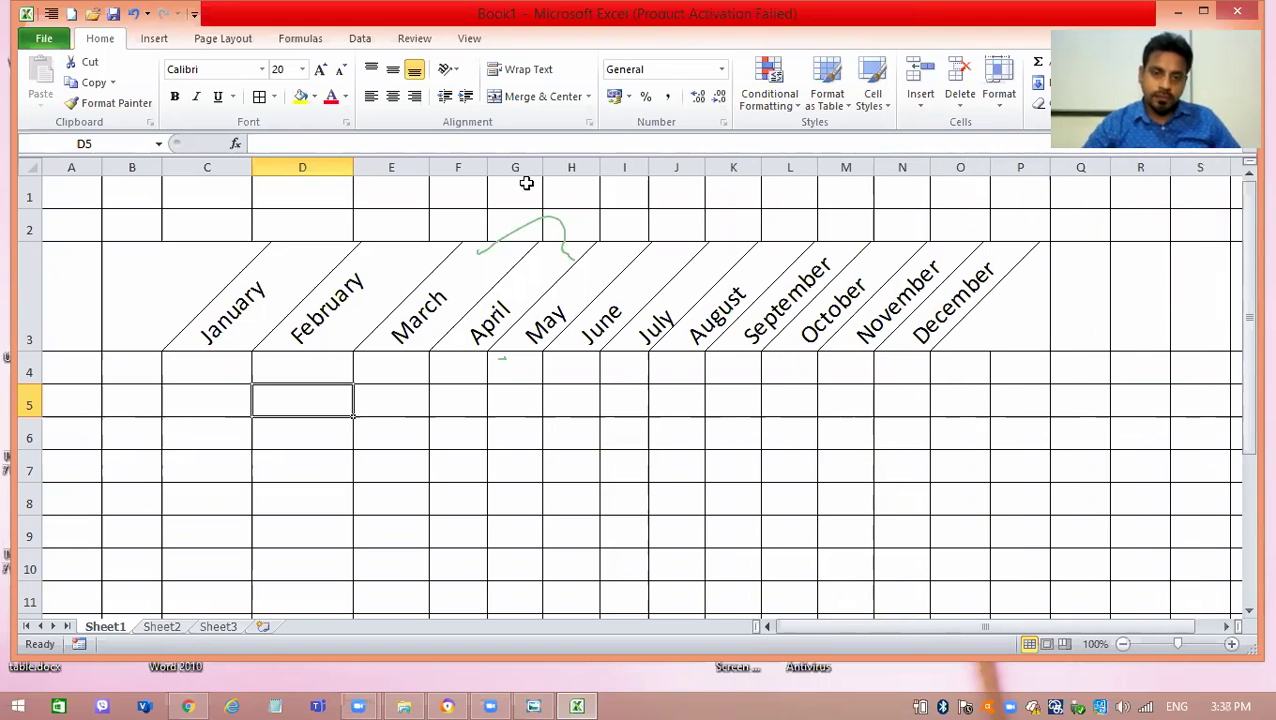
drag(427, 167, 308, 167)
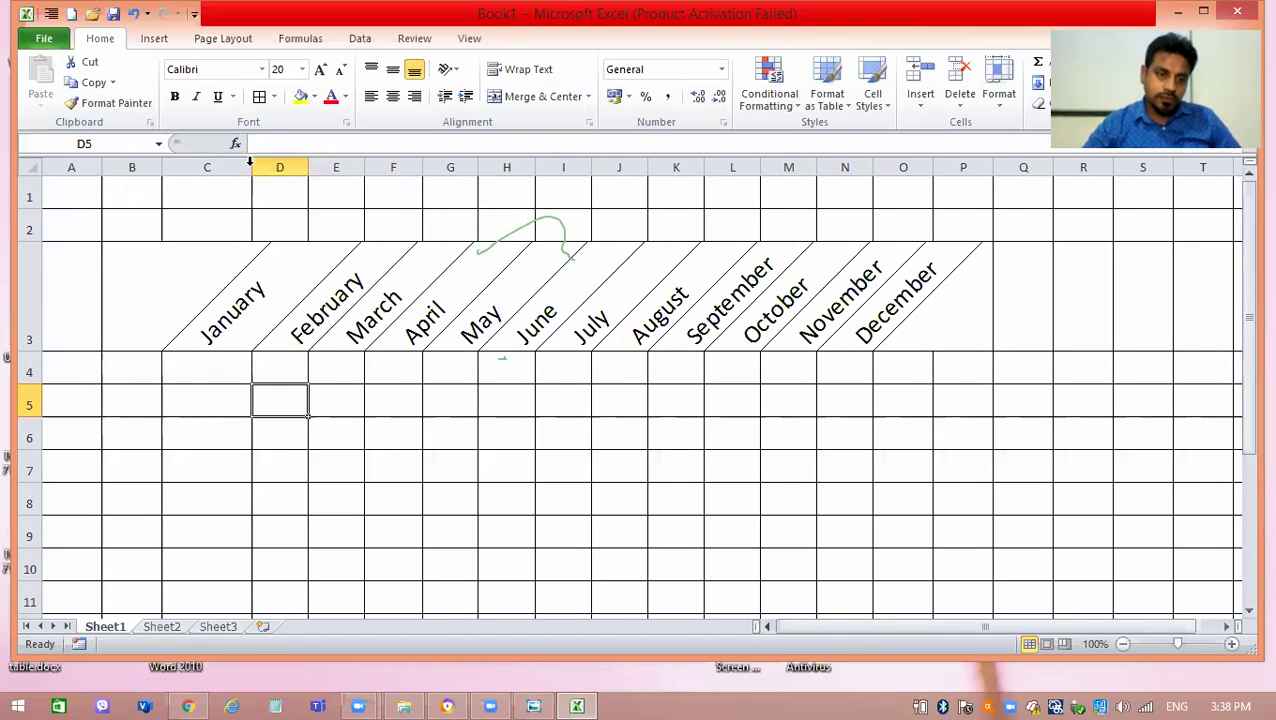
drag(252, 162, 218, 163)
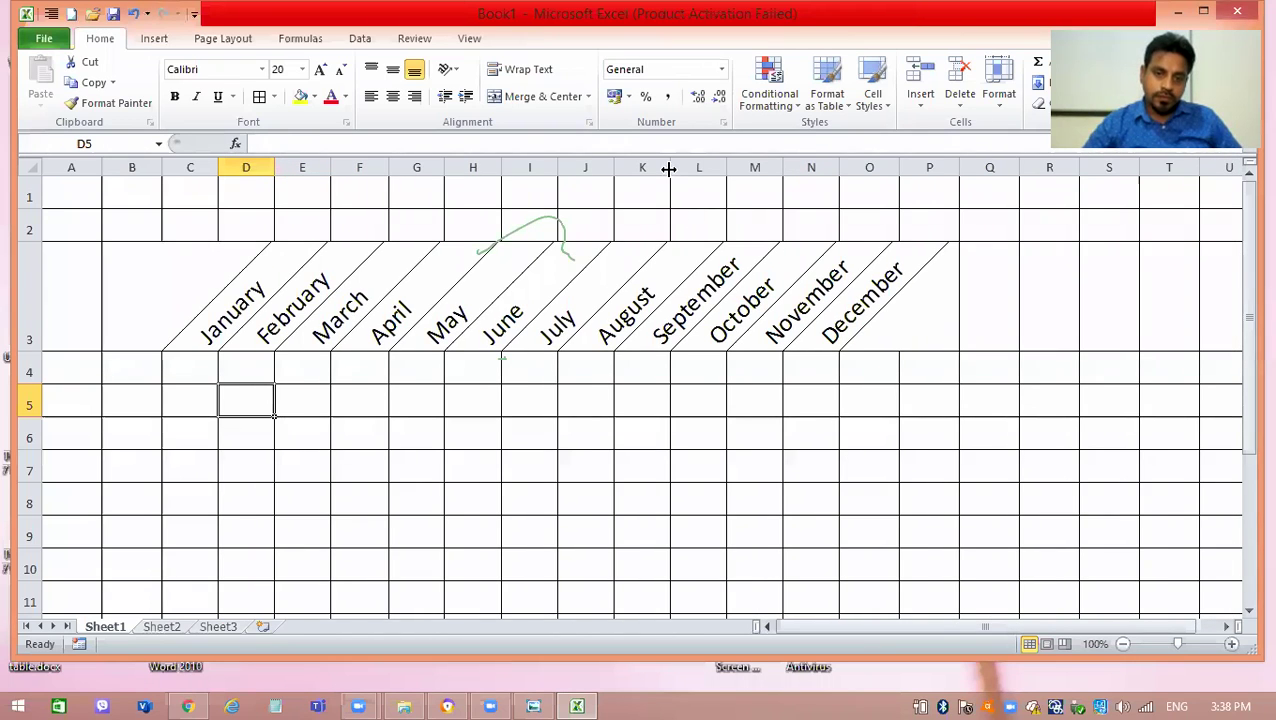
click(973, 346)
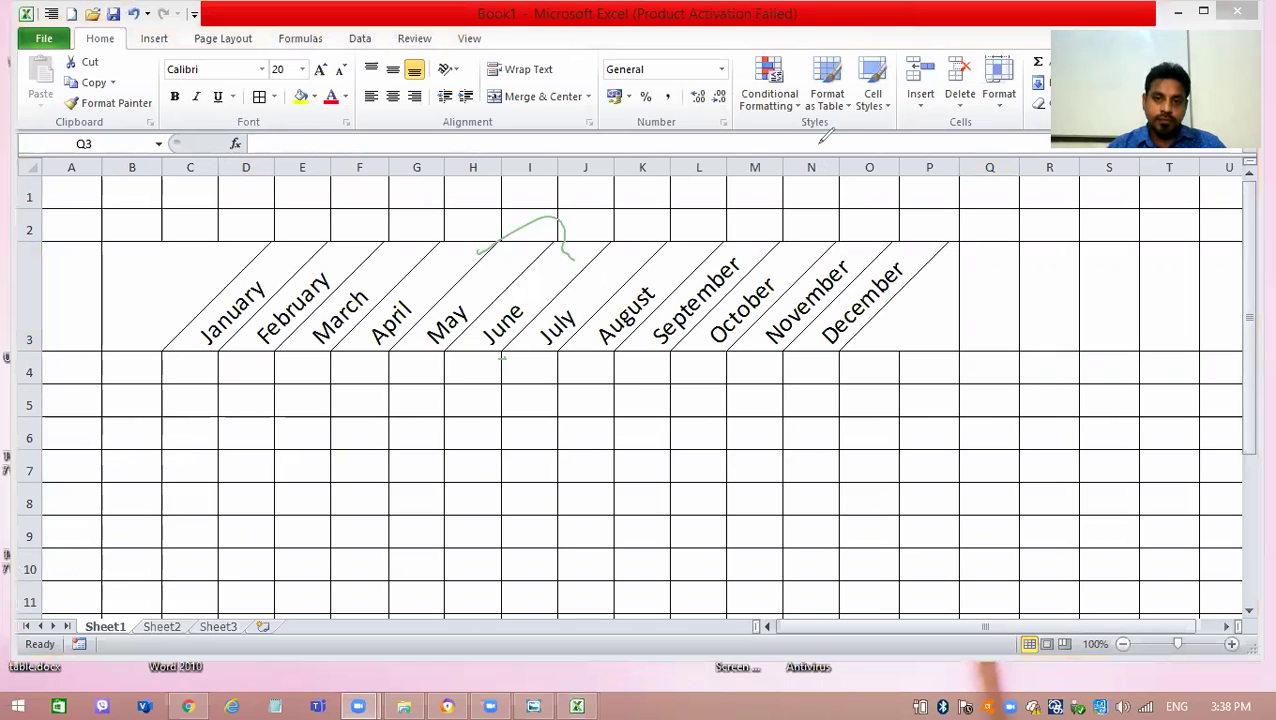
Step: Select the February to December header cells D3 through O3
key(e)
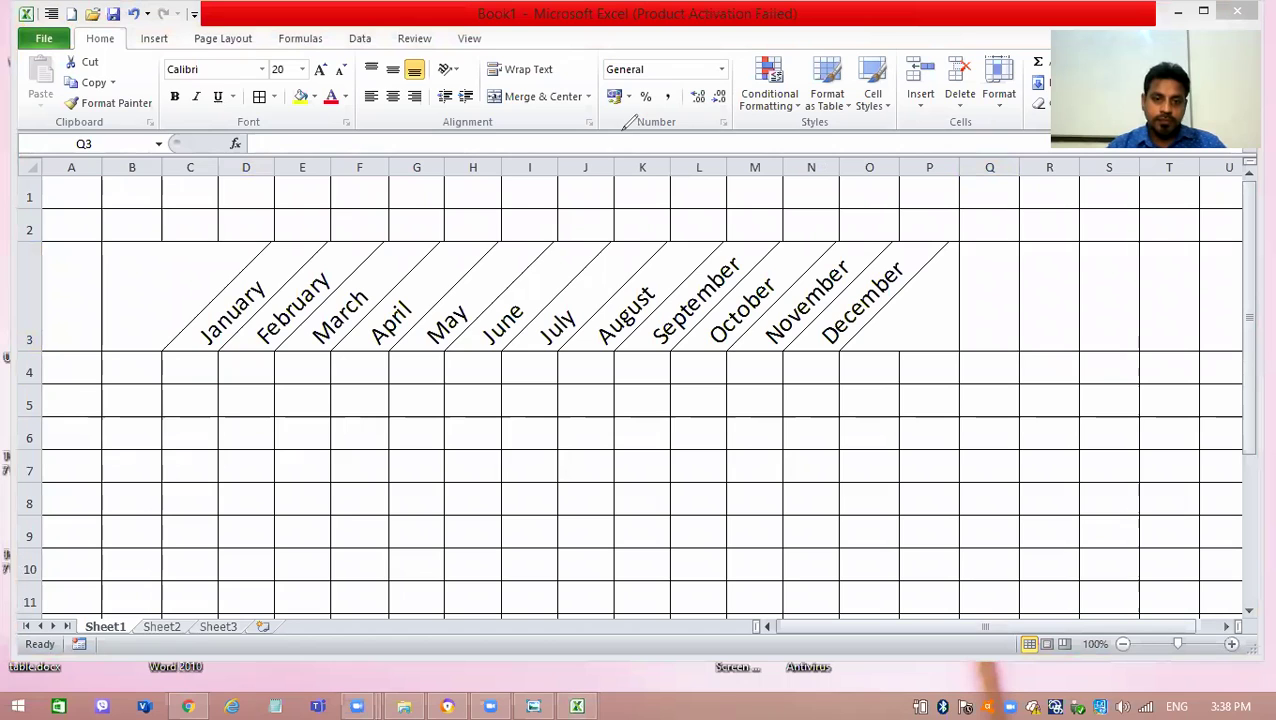
click(1061, 333)
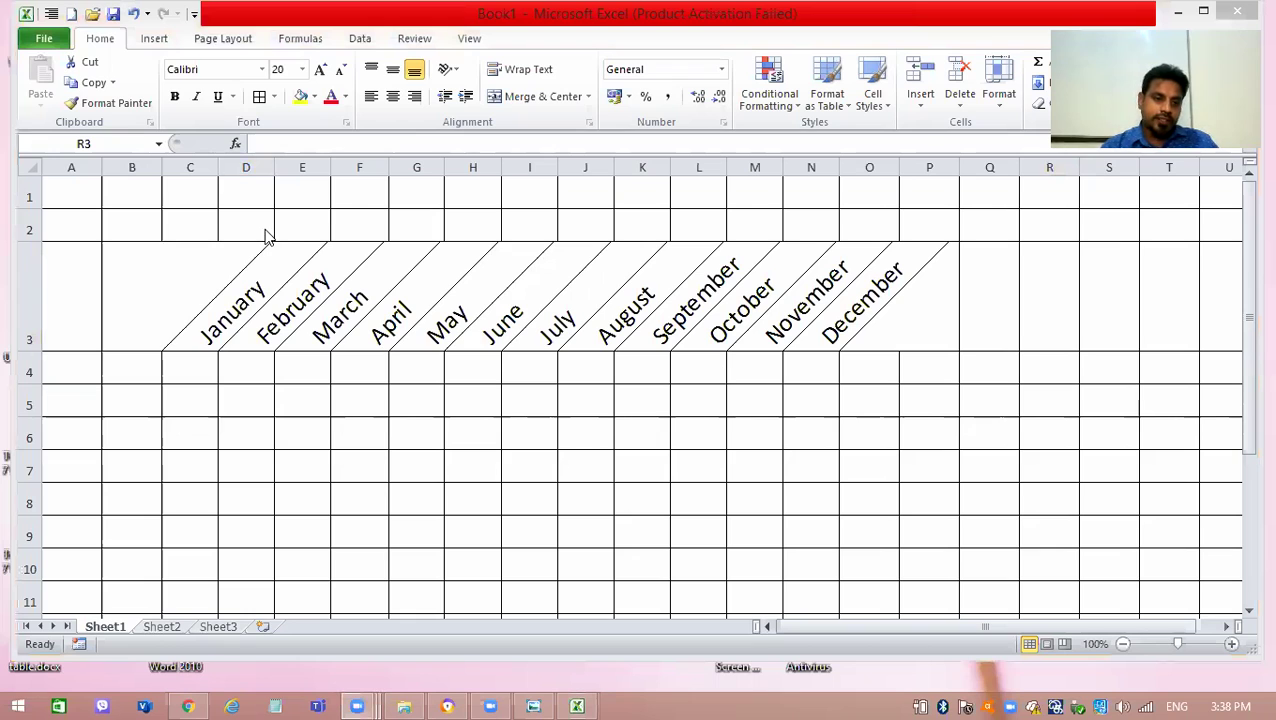
click(258, 284)
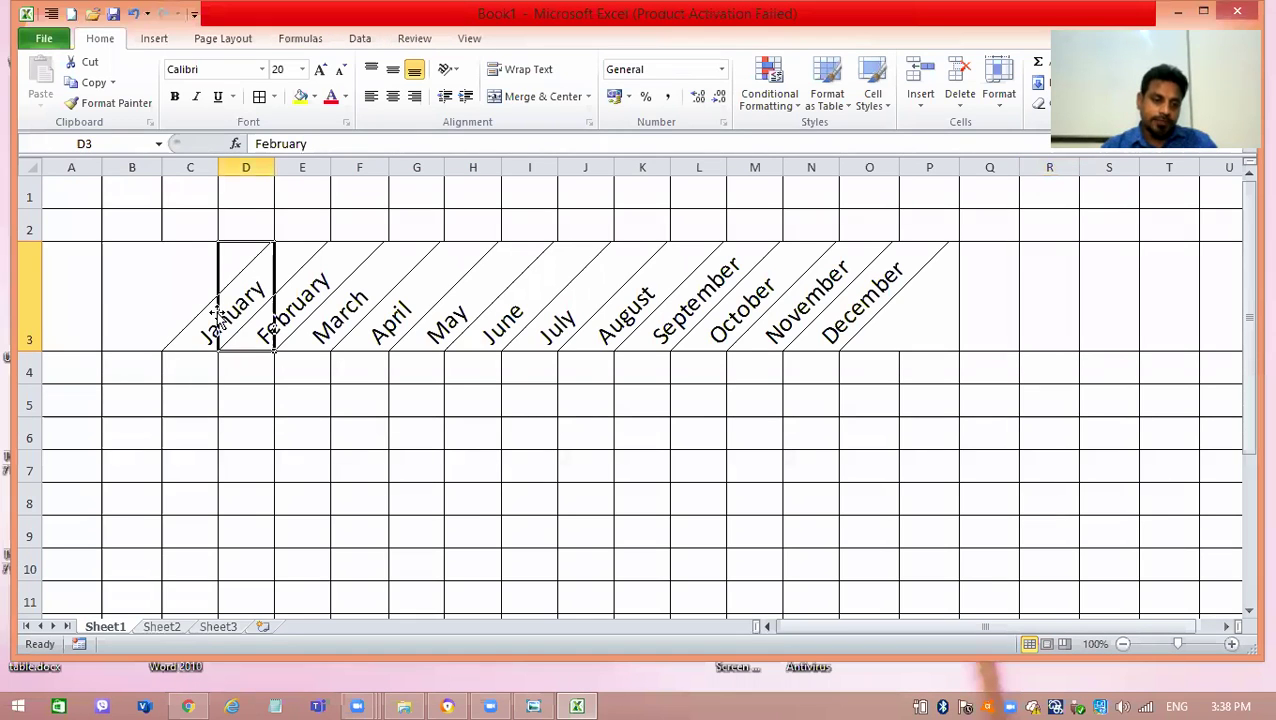
shift+click(440, 296)
drag(828, 290, 884, 296)
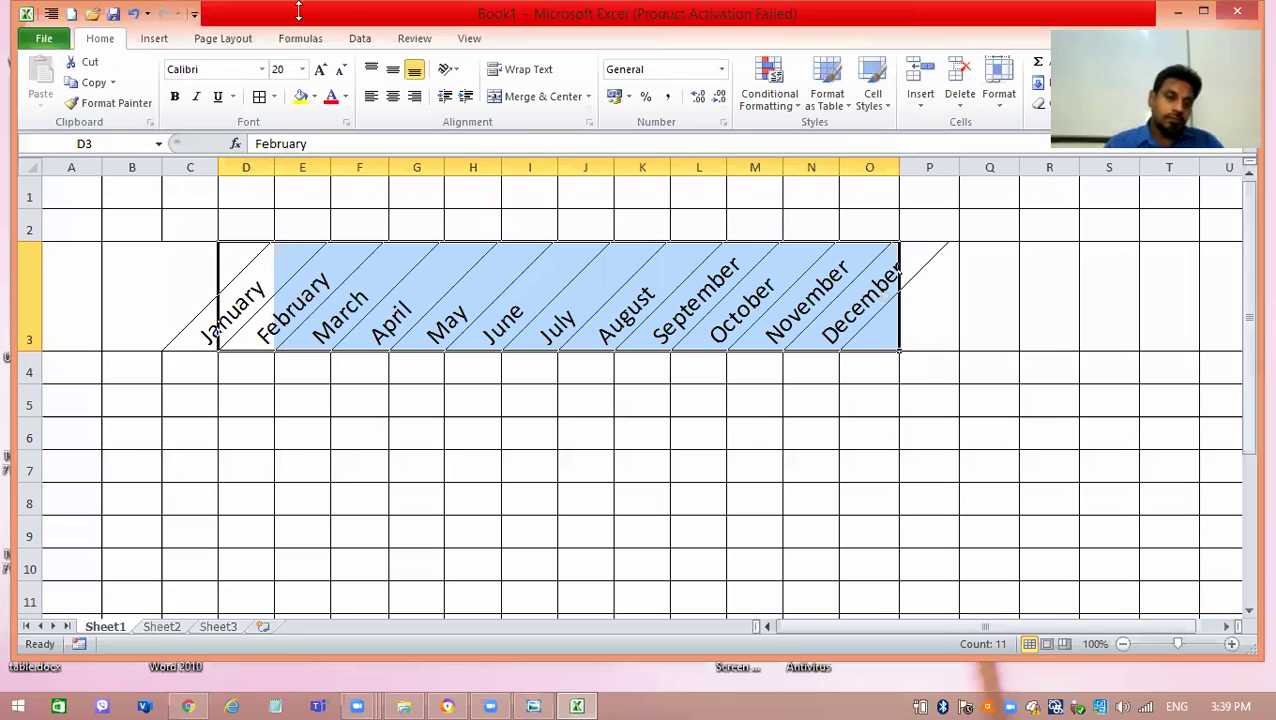
Step: Make all twelve month headers, January through December, bold and red
click(175, 97)
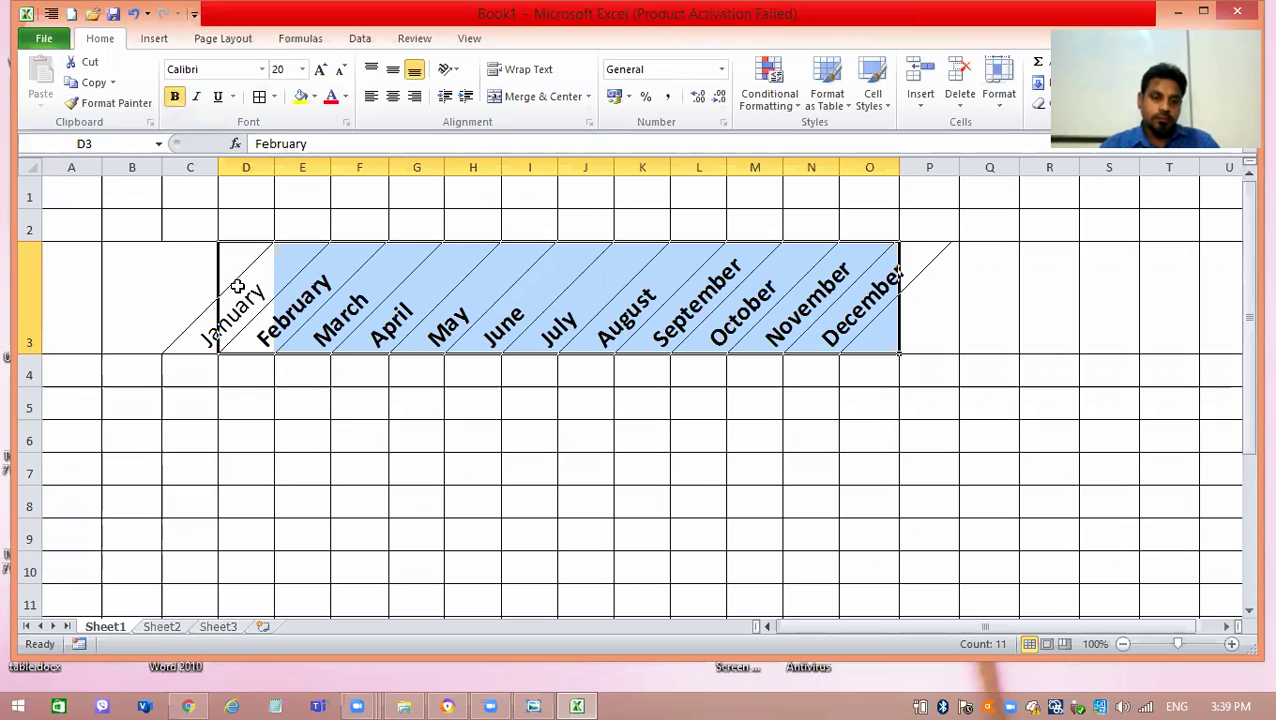
drag(443, 309, 845, 331)
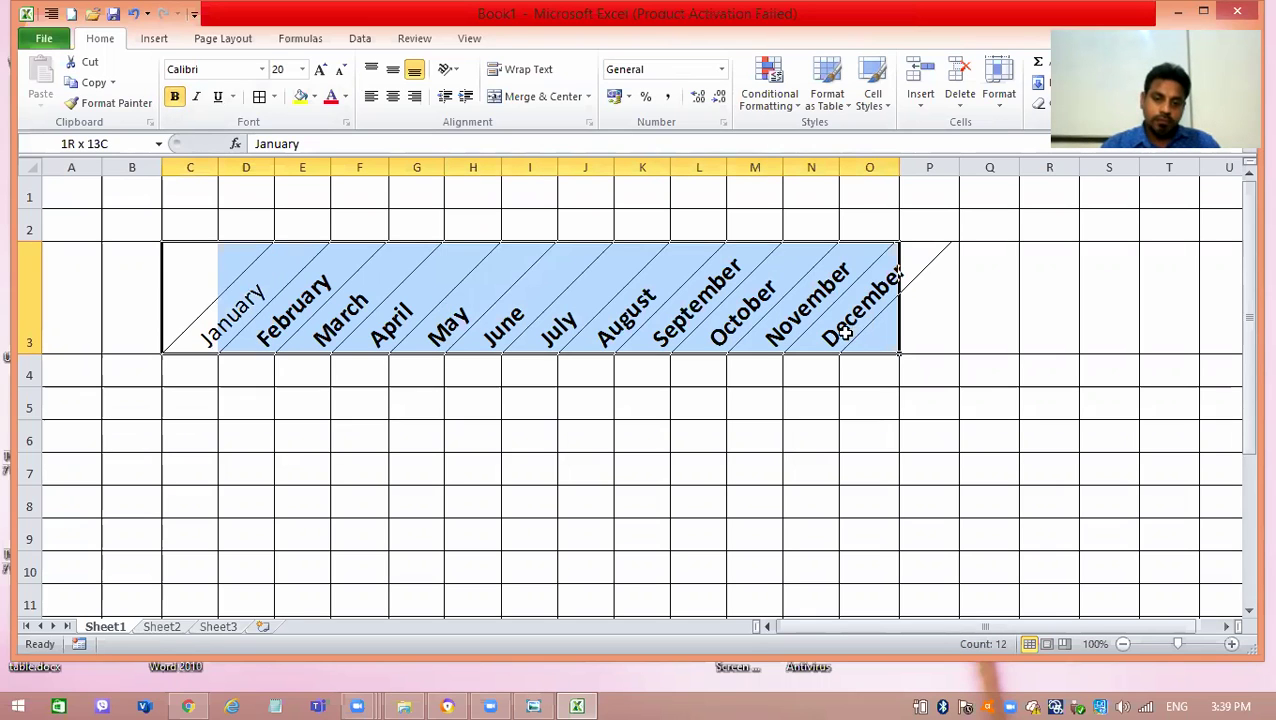
click(177, 96)
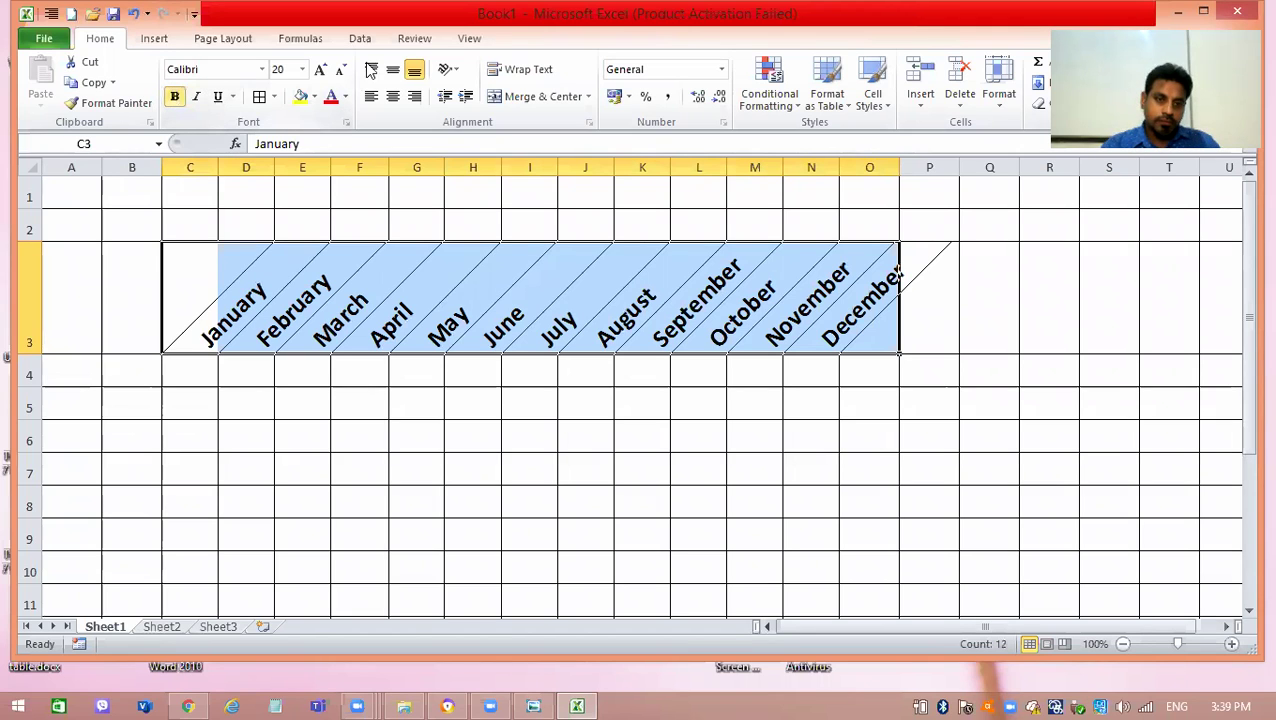
click(330, 98)
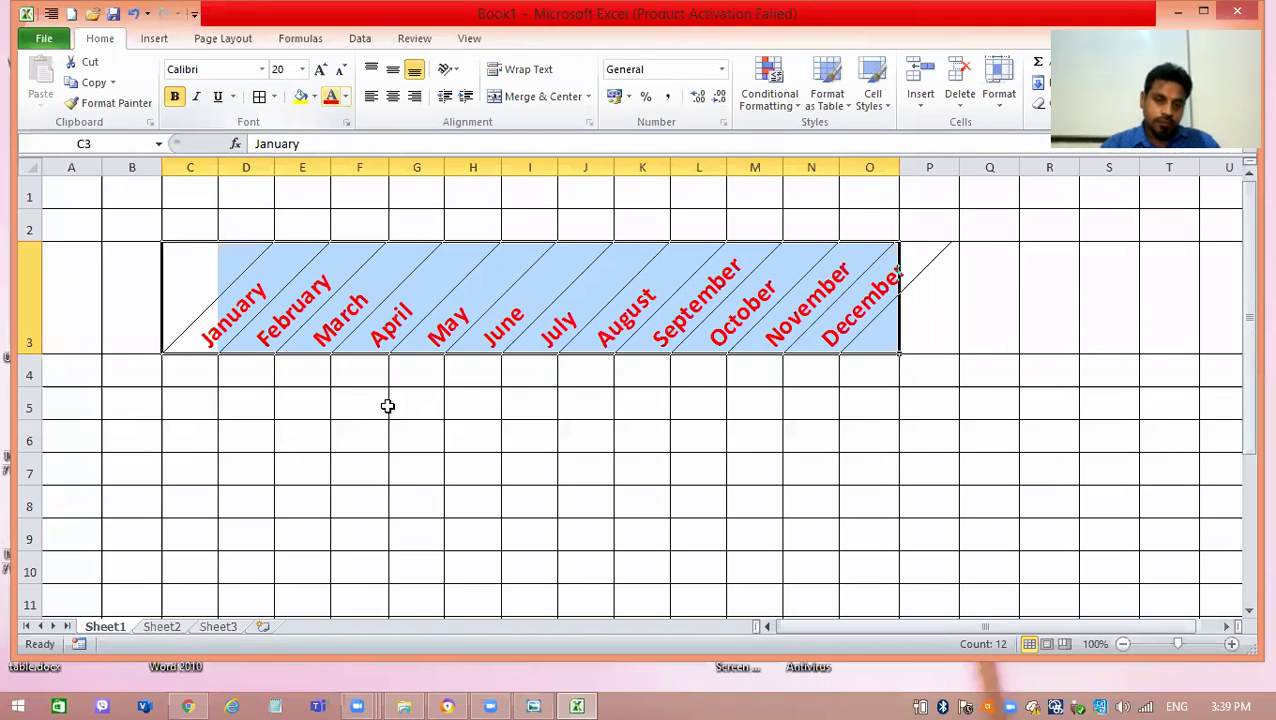
click(387, 406)
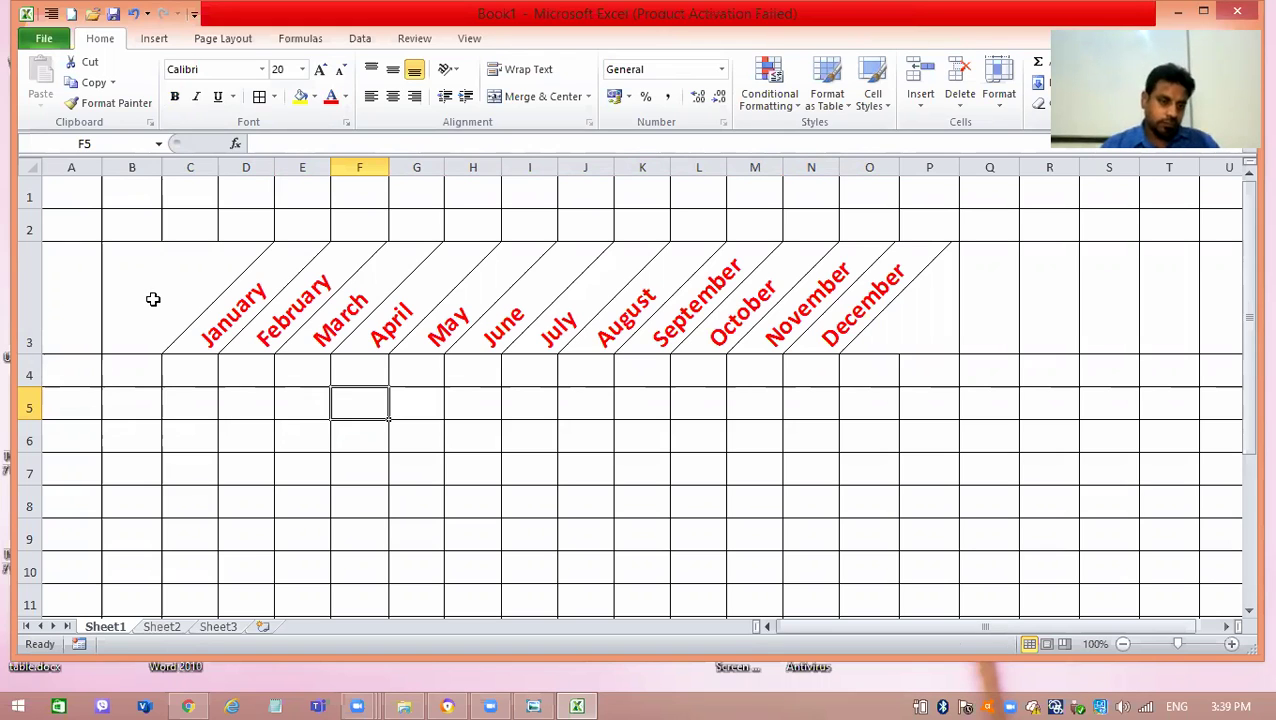
Step: Try clockwise, vertical and rotate-up orientations on the month headers, ending with Rotate Text Down
drag(153, 299, 861, 319)
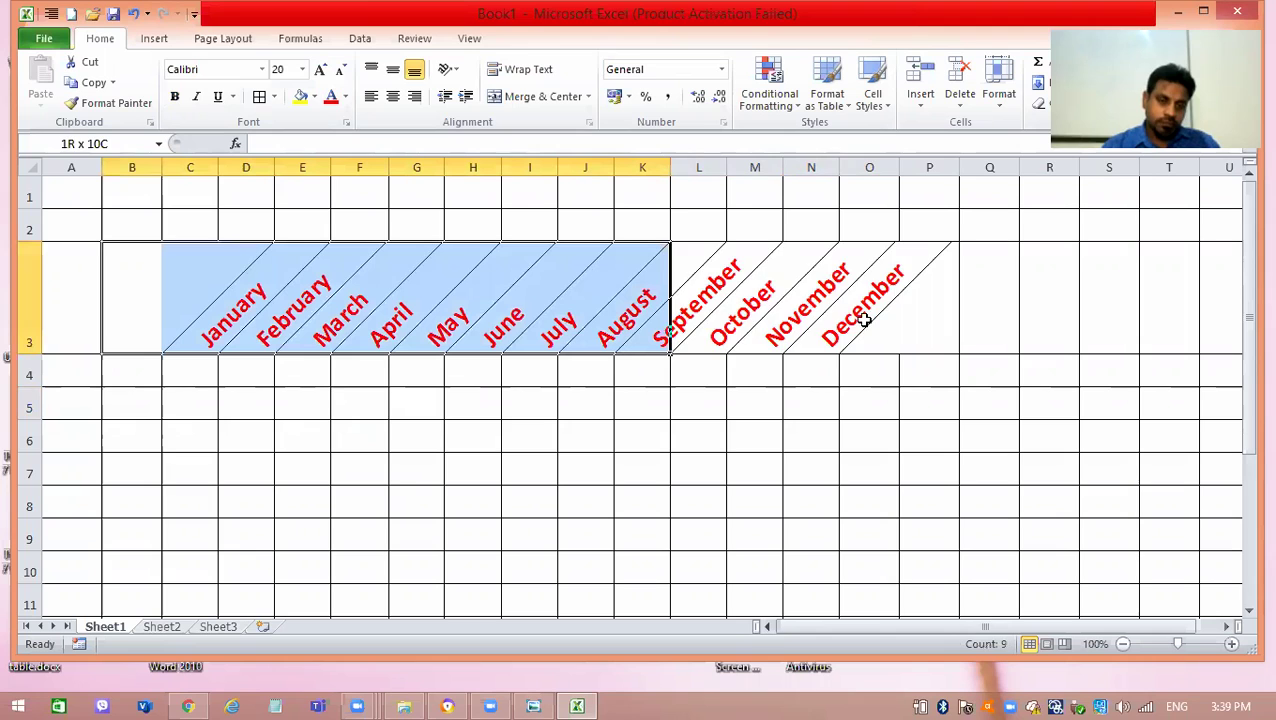
click(460, 72)
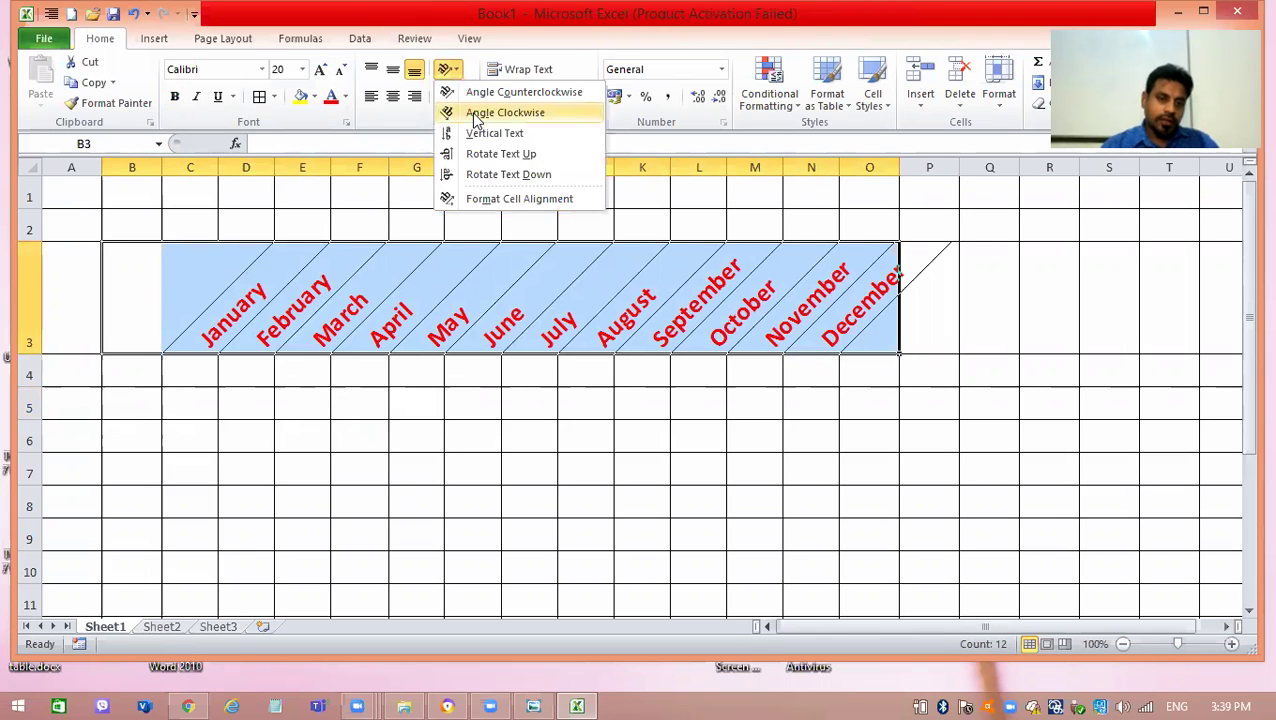
click(476, 116)
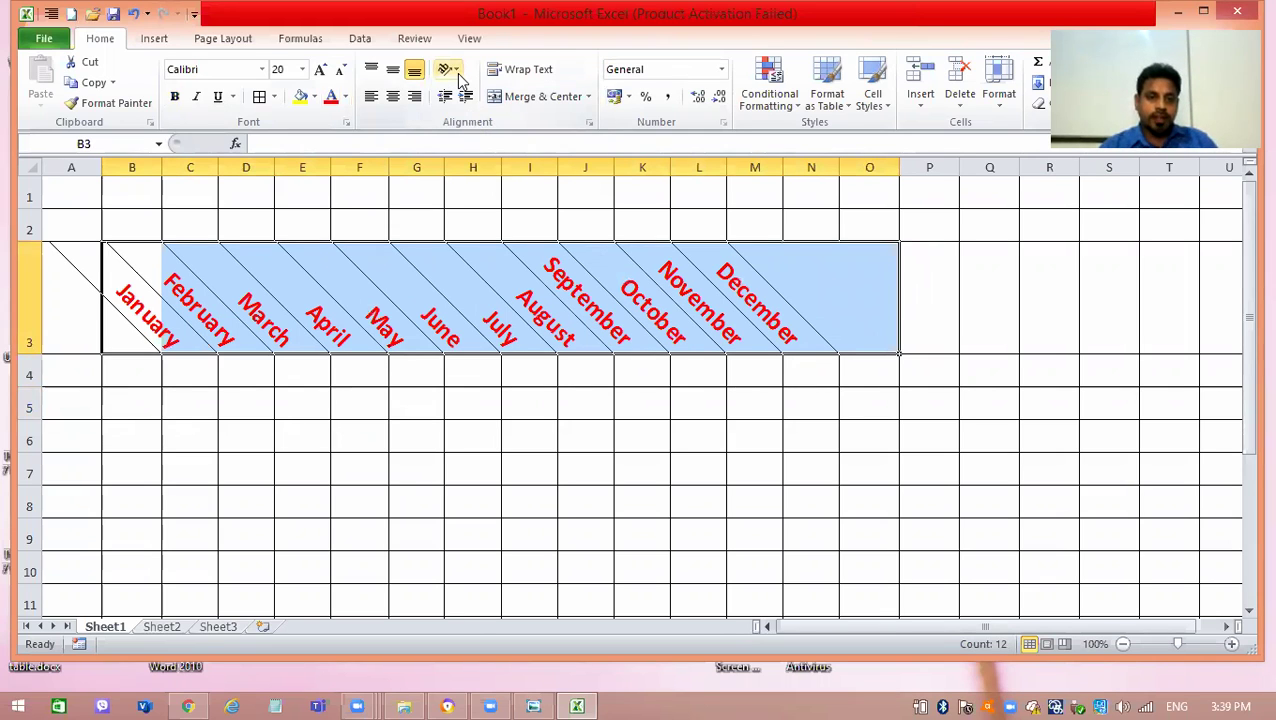
click(459, 73)
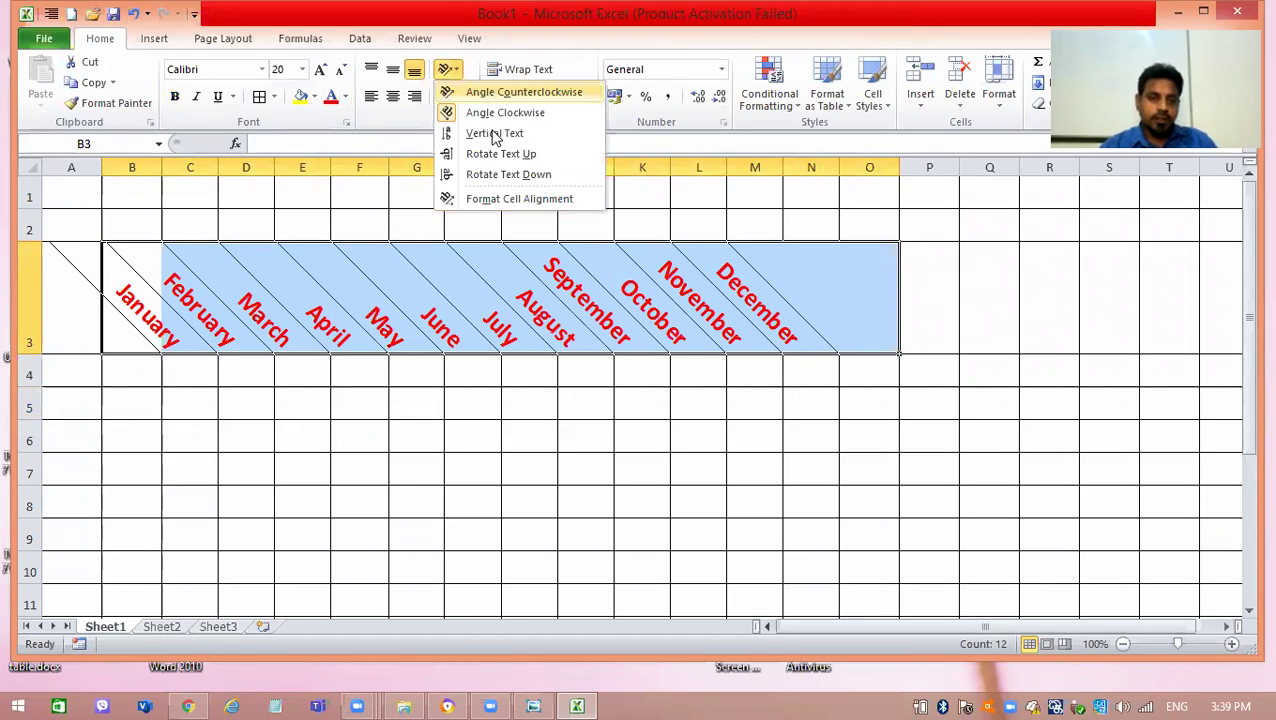
click(493, 133)
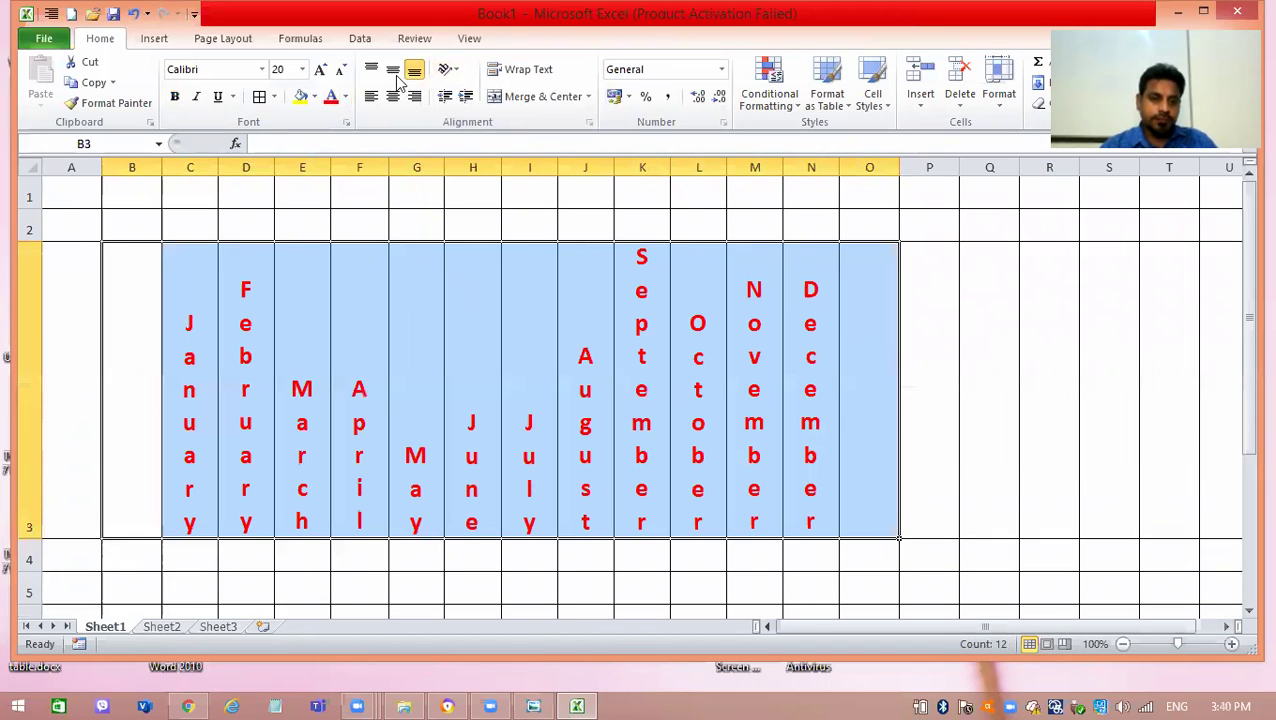
click(448, 74)
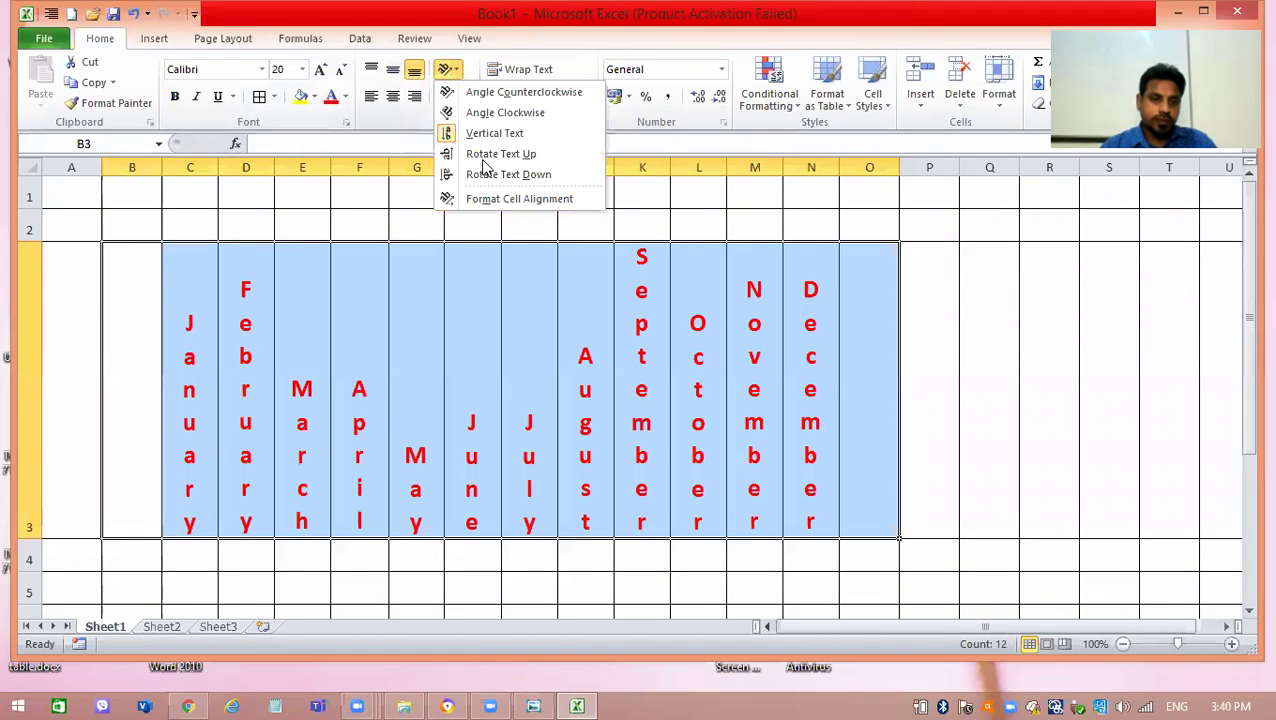
click(481, 155)
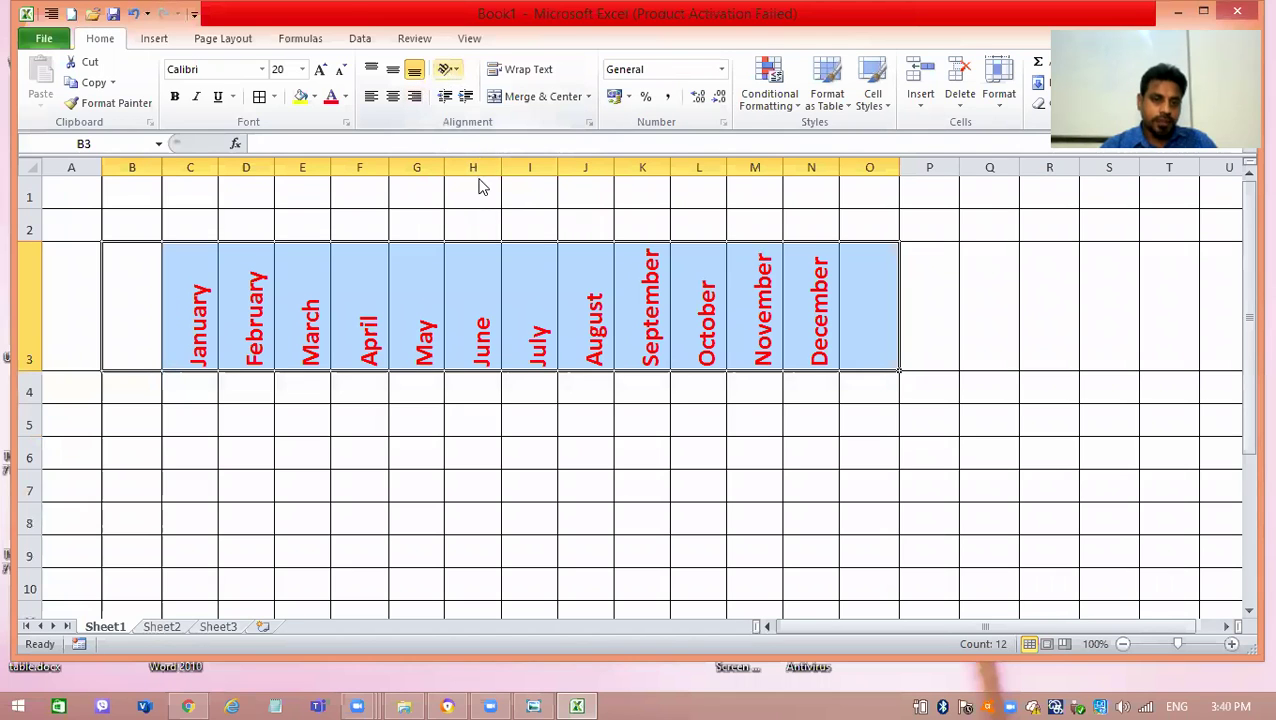
click(448, 70)
click(478, 176)
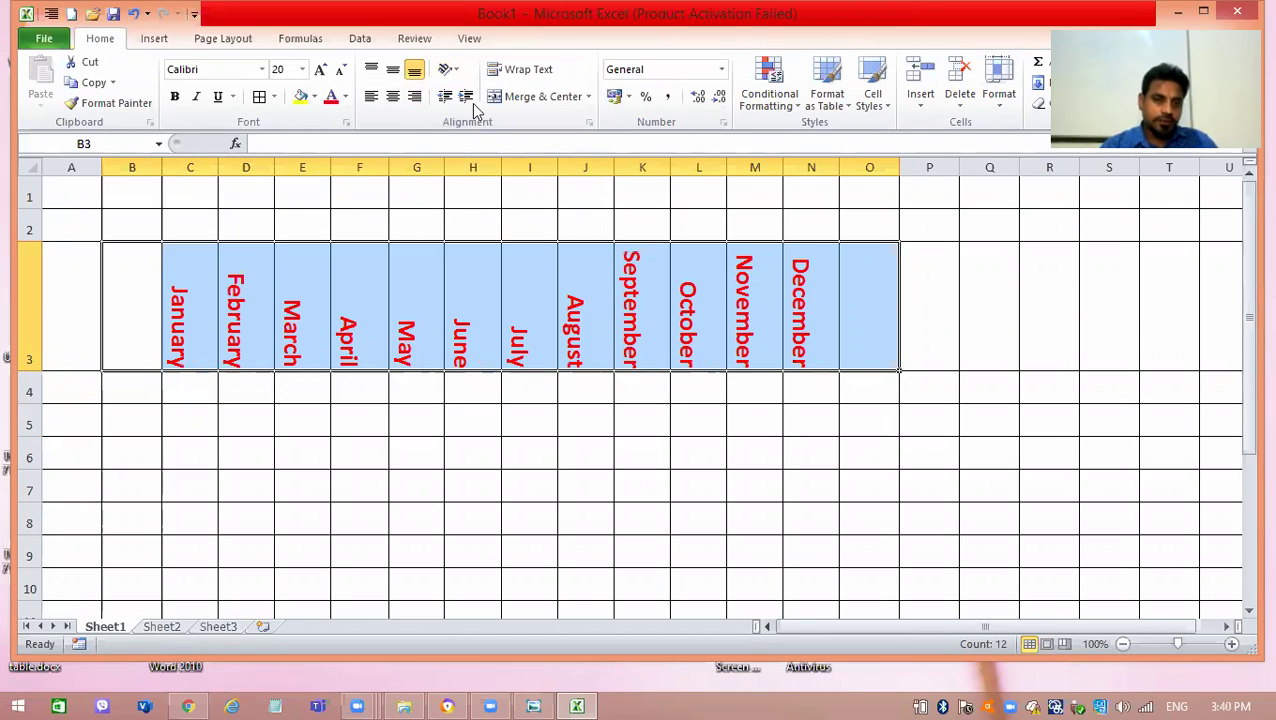
click(457, 78)
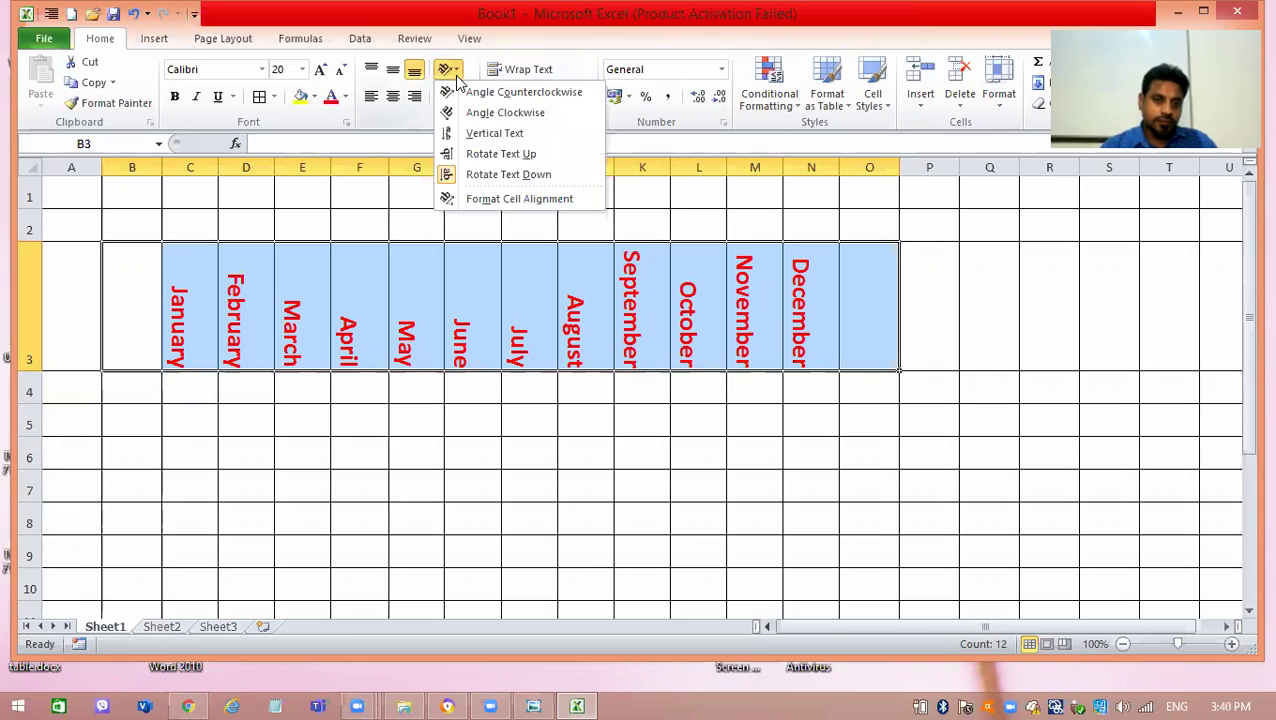
click(481, 197)
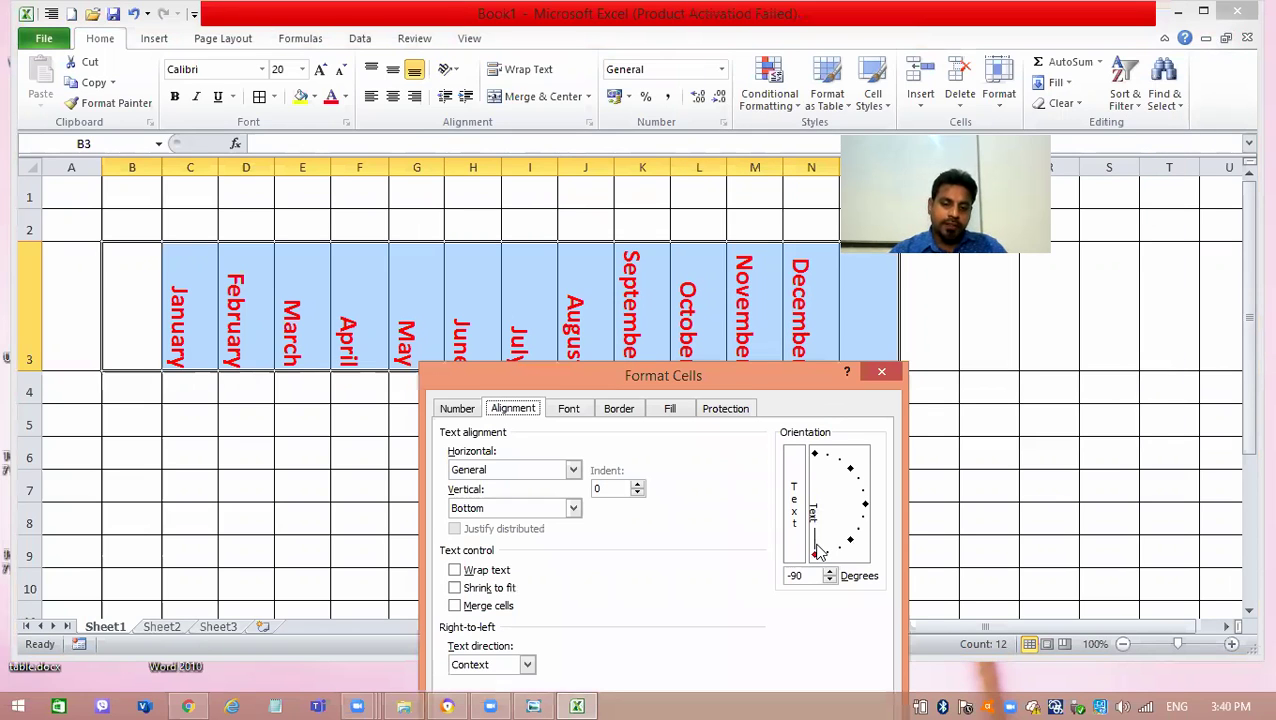
Step: Set the month headers' text orientation to 60 degrees in Format Cells
click(816, 554)
click(856, 478)
click(837, 463)
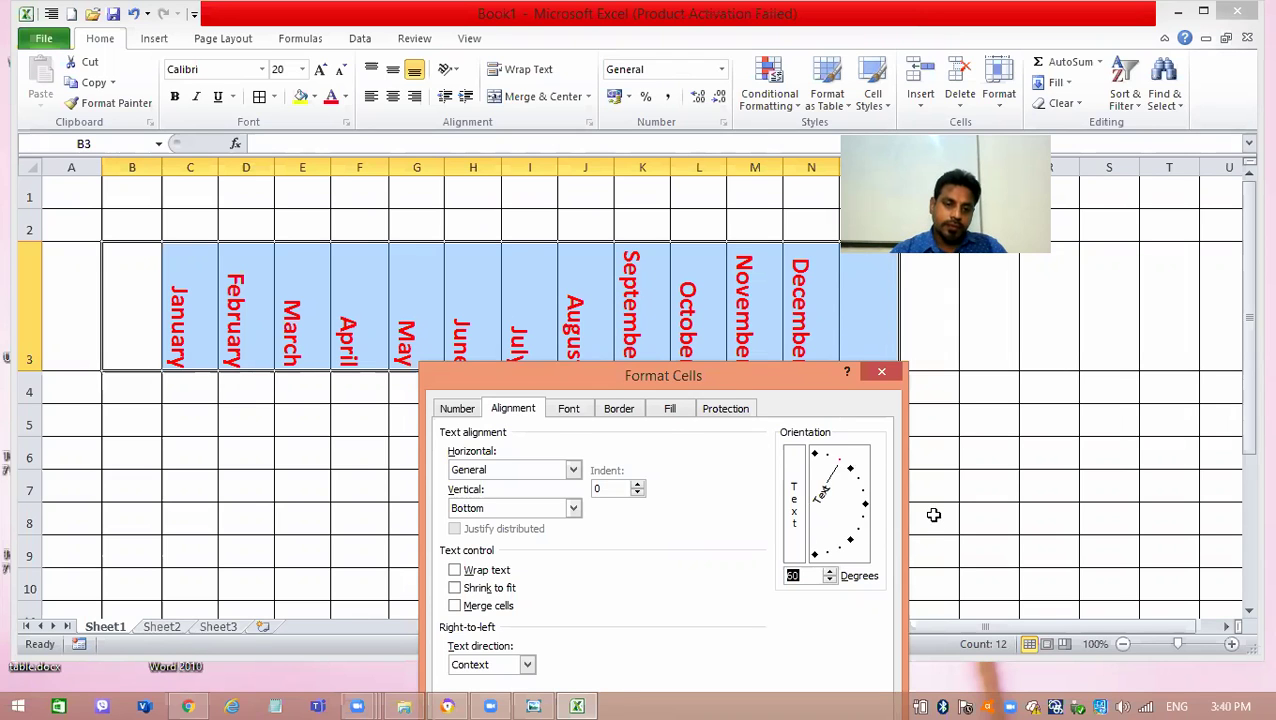
key(Return)
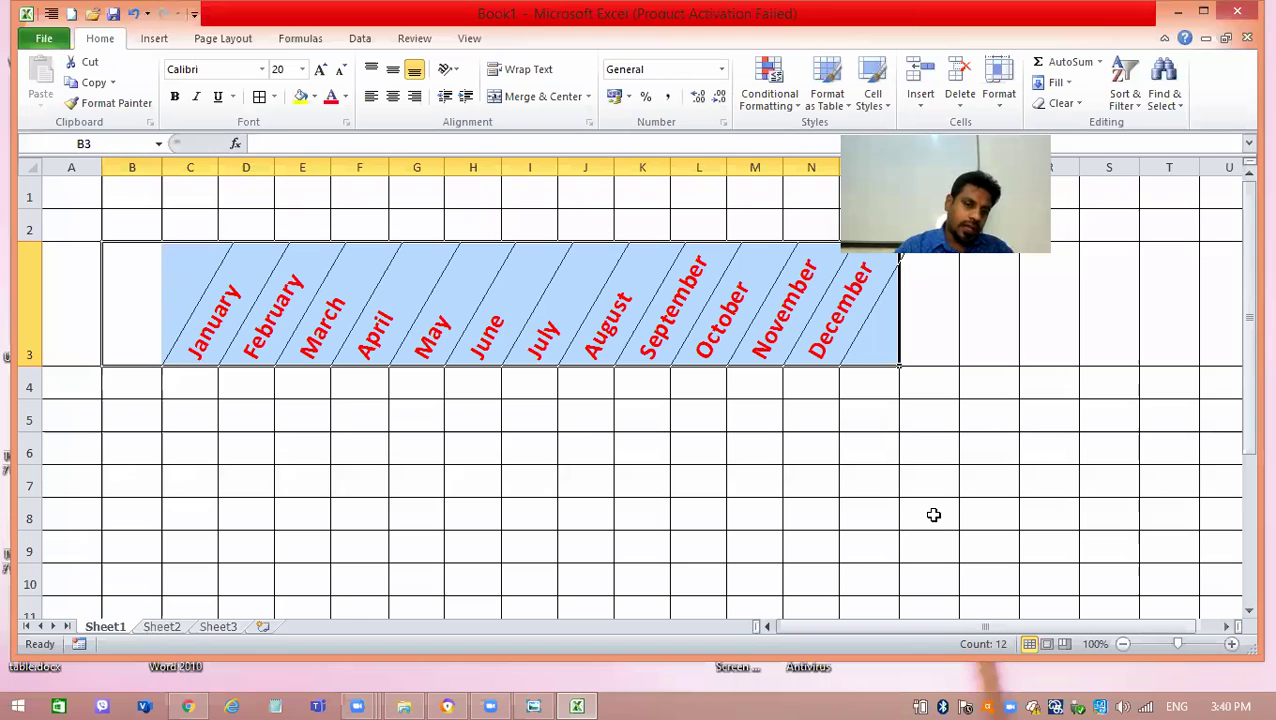
click(448, 69)
Step: Angle the headers counterclockwise at 45 degrees and widen column B to 120 pixels
click(470, 92)
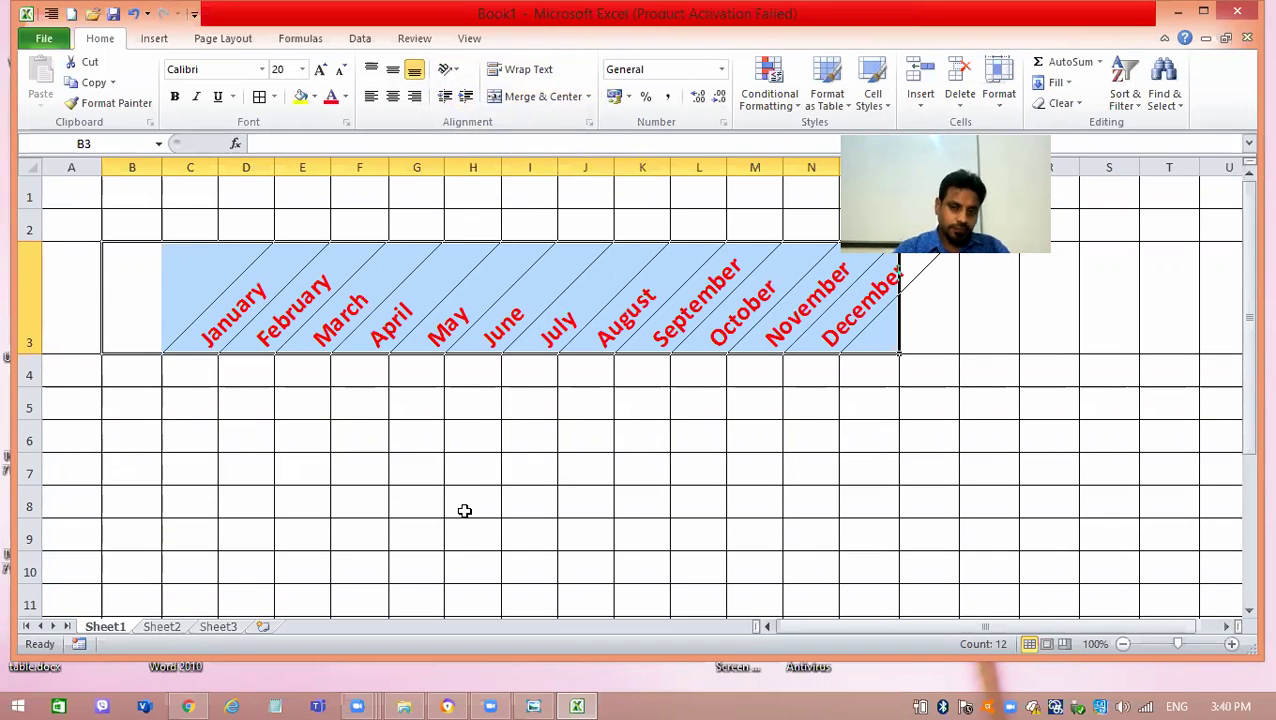
click(1027, 393)
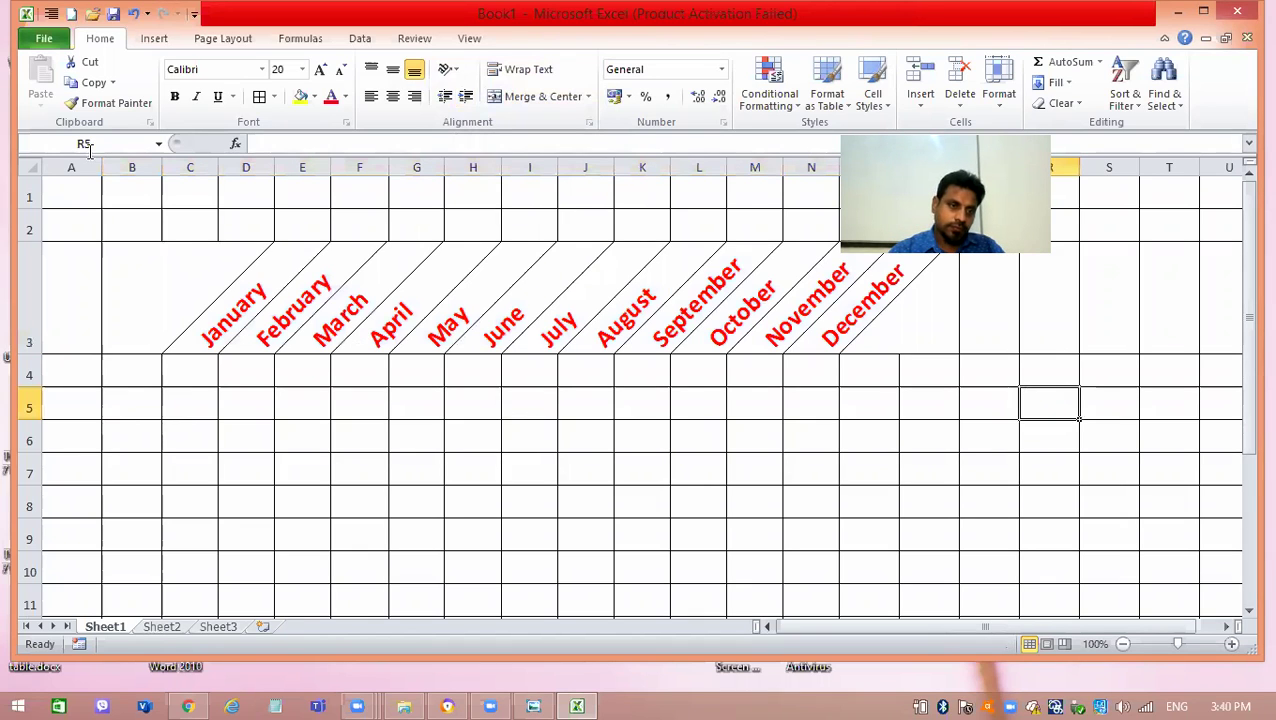
drag(158, 167, 257, 170)
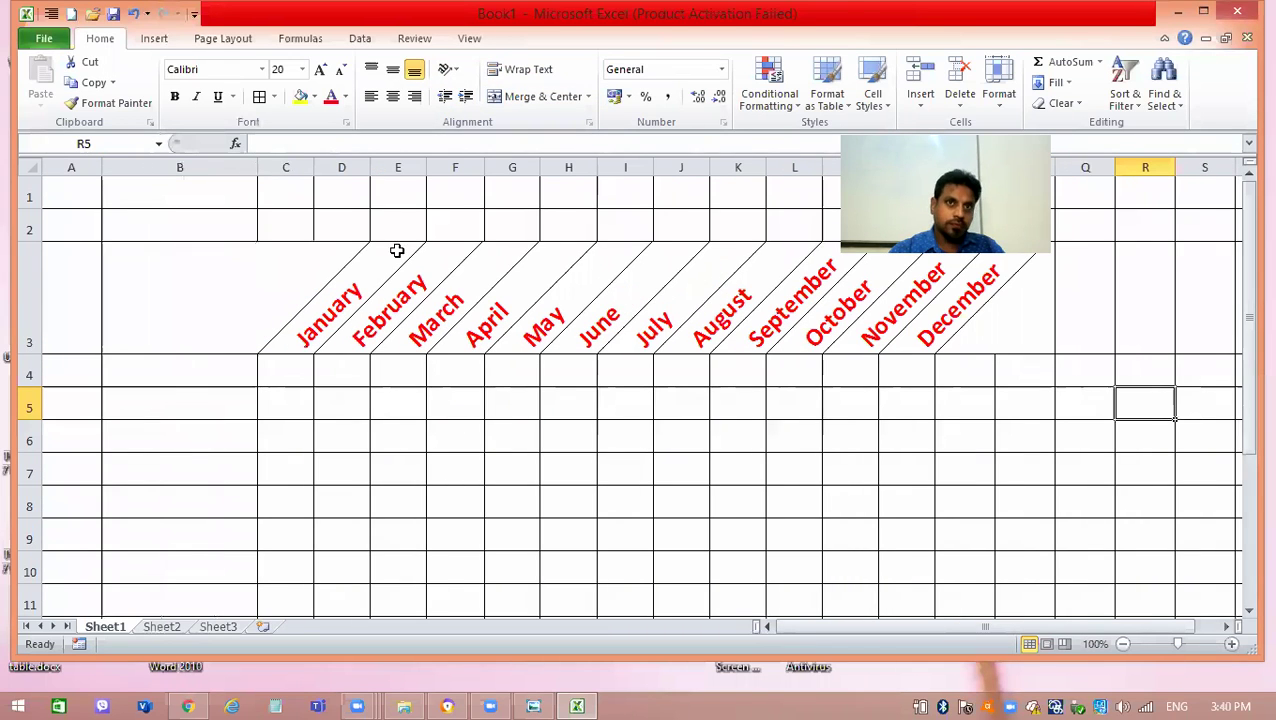
click(170, 367)
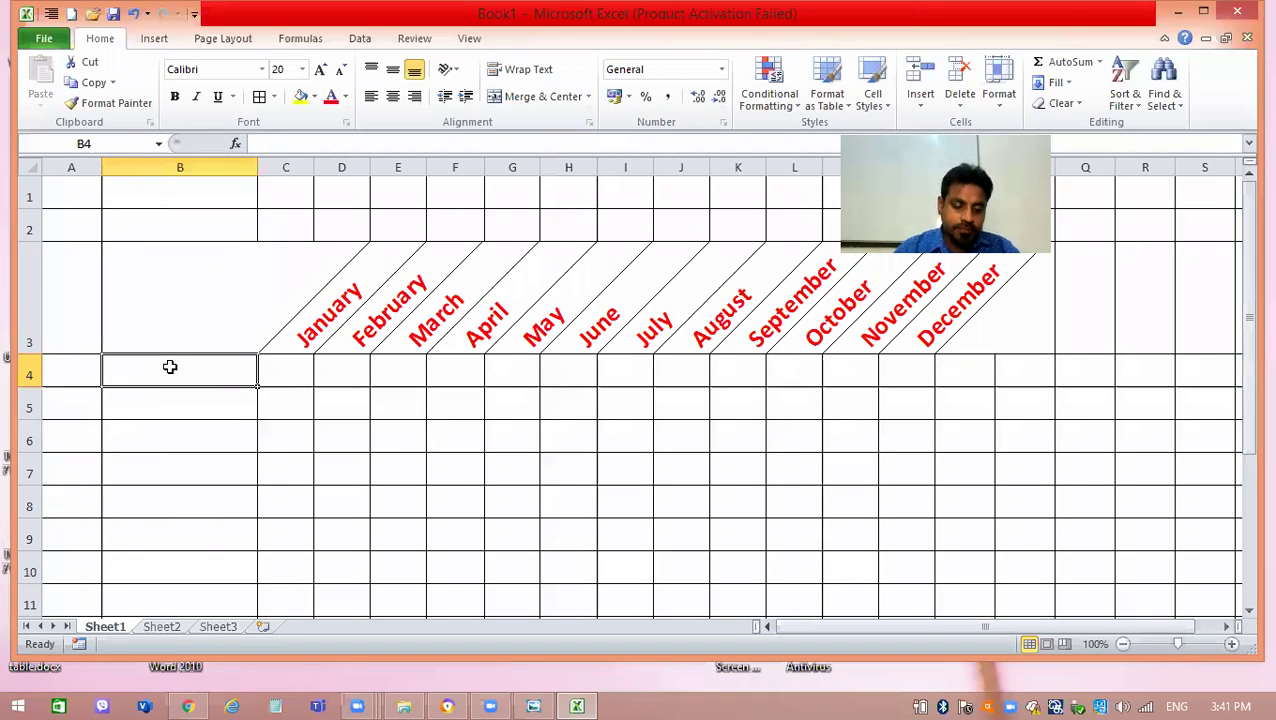
Step: Enter seven people's first names down column B, one per row from B4 to B10
text(J)
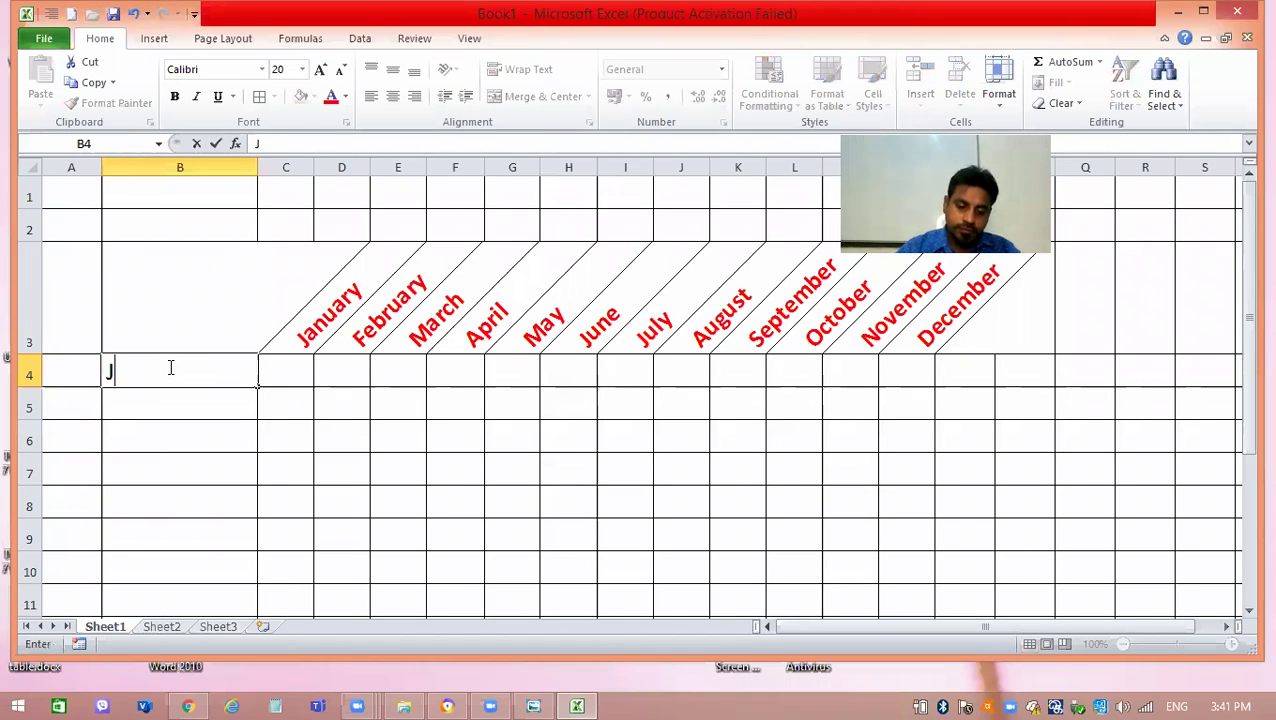
text(ani)
key(BackSpace)
text(u)
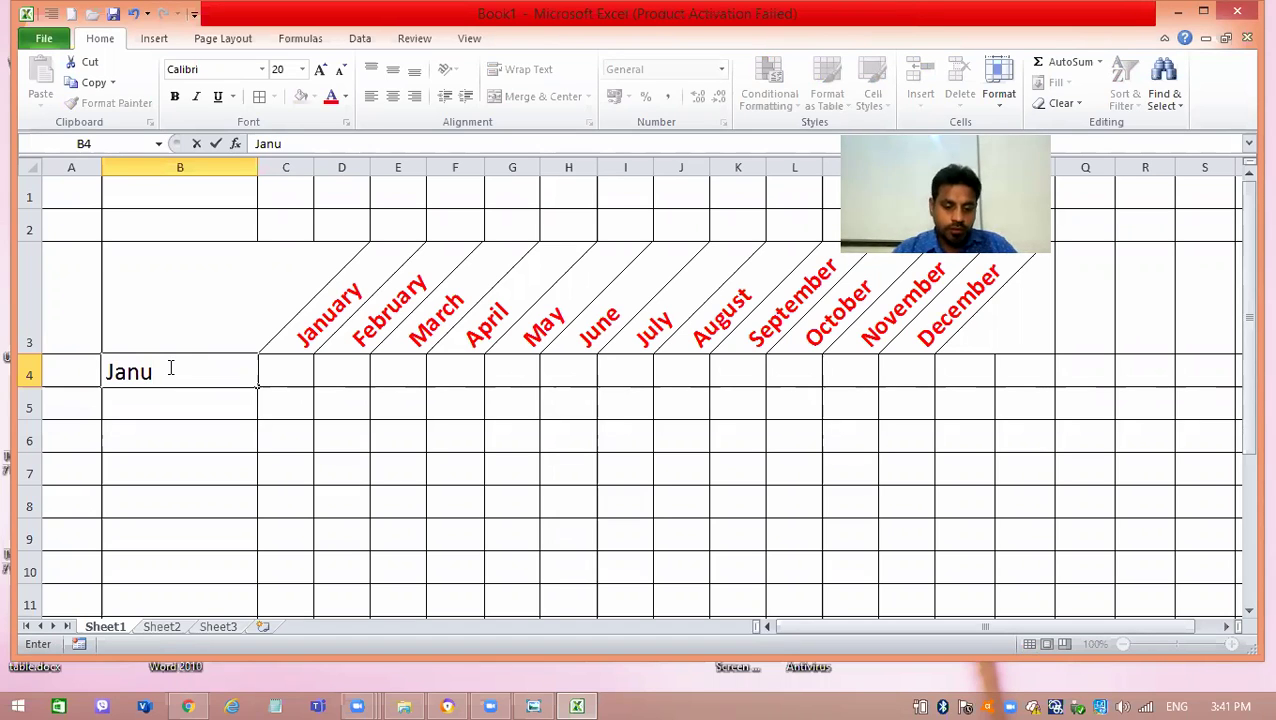
text(a)
key(Return)
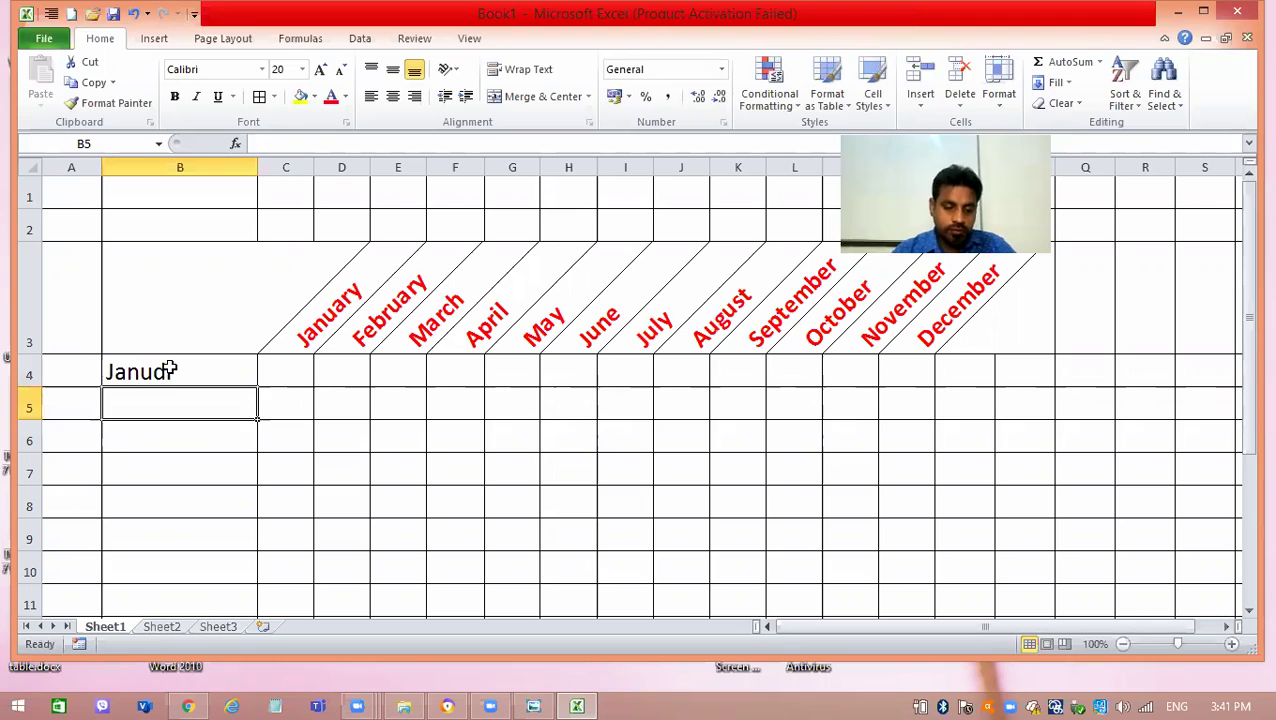
text(amasha)
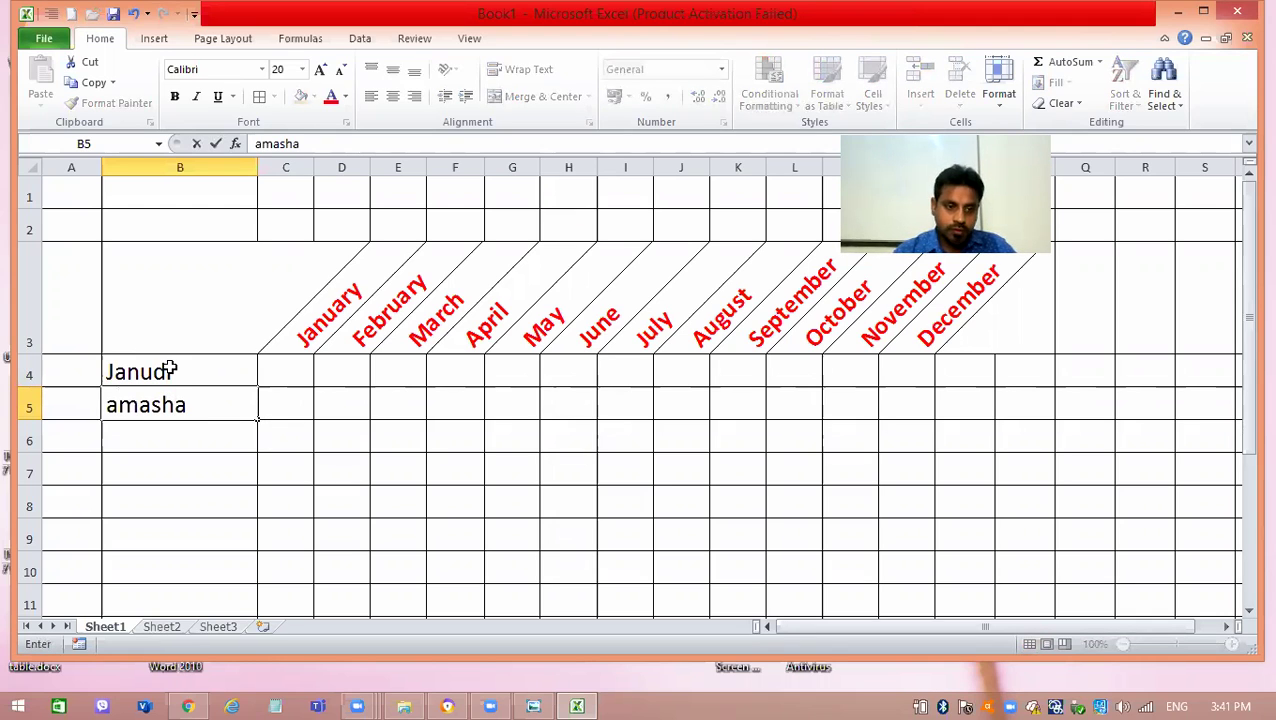
key(Return)
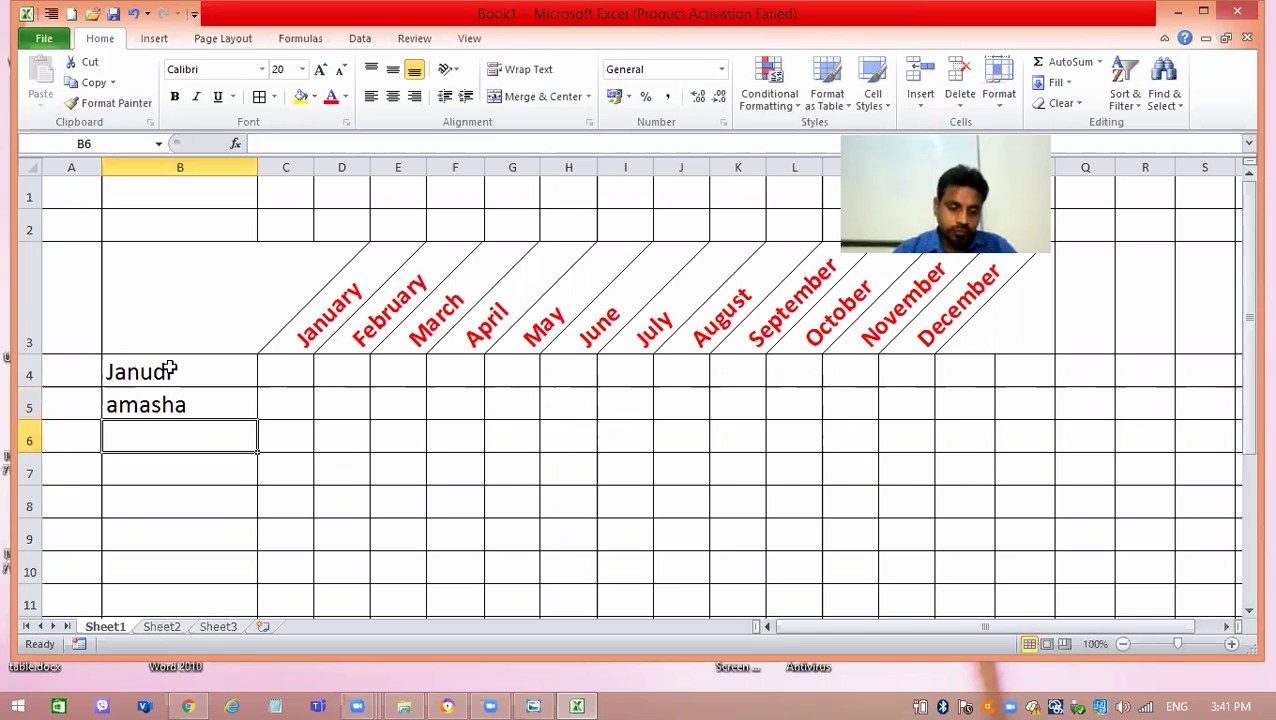
text(hasa)
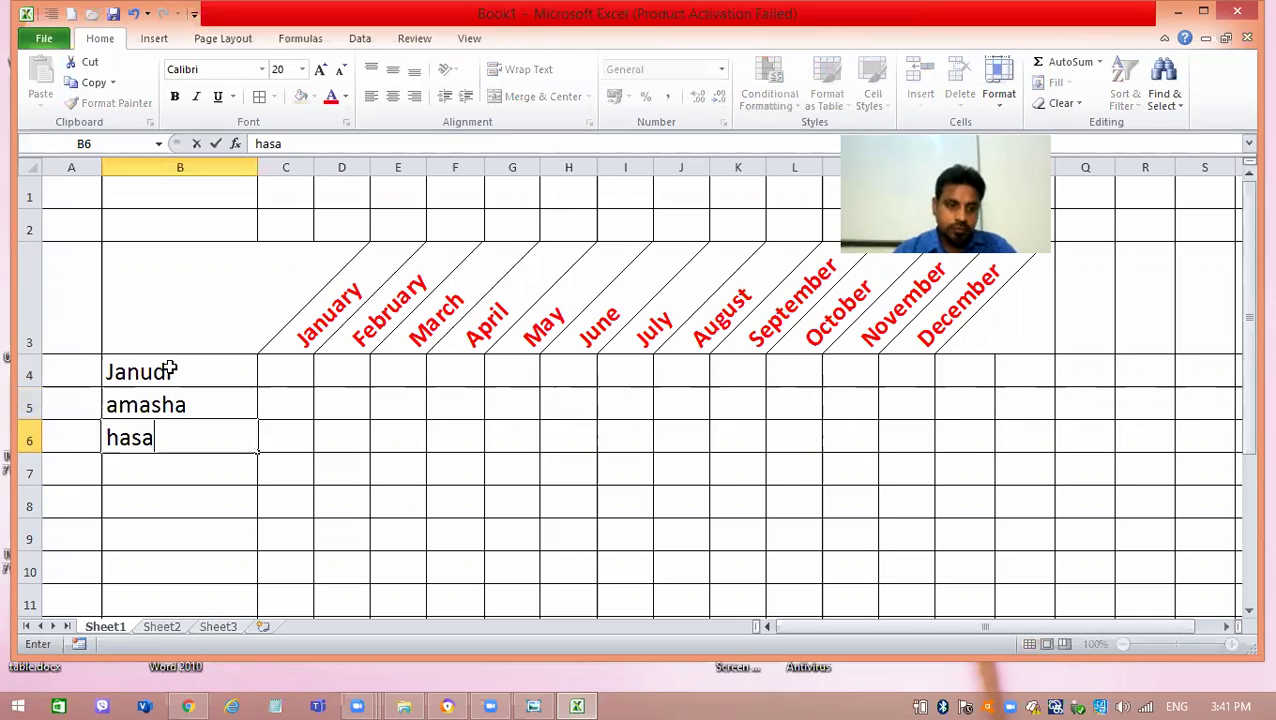
text(rel)
key(Return)
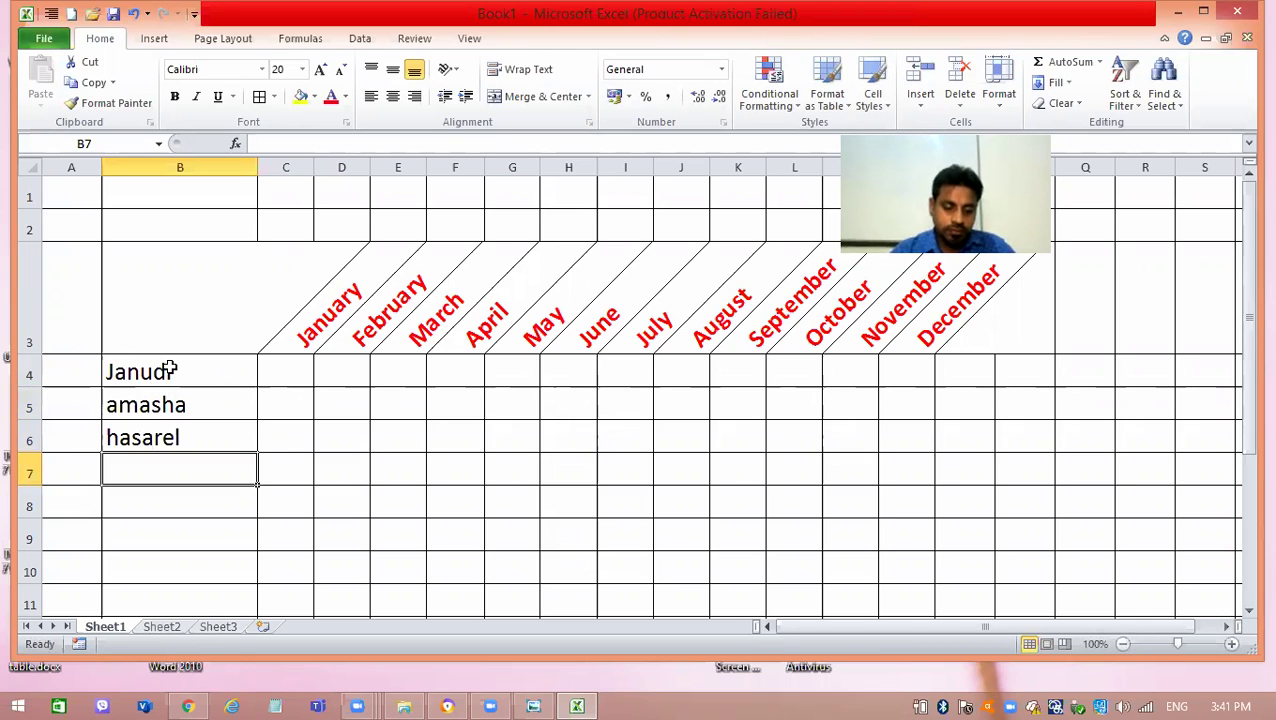
text(gay)
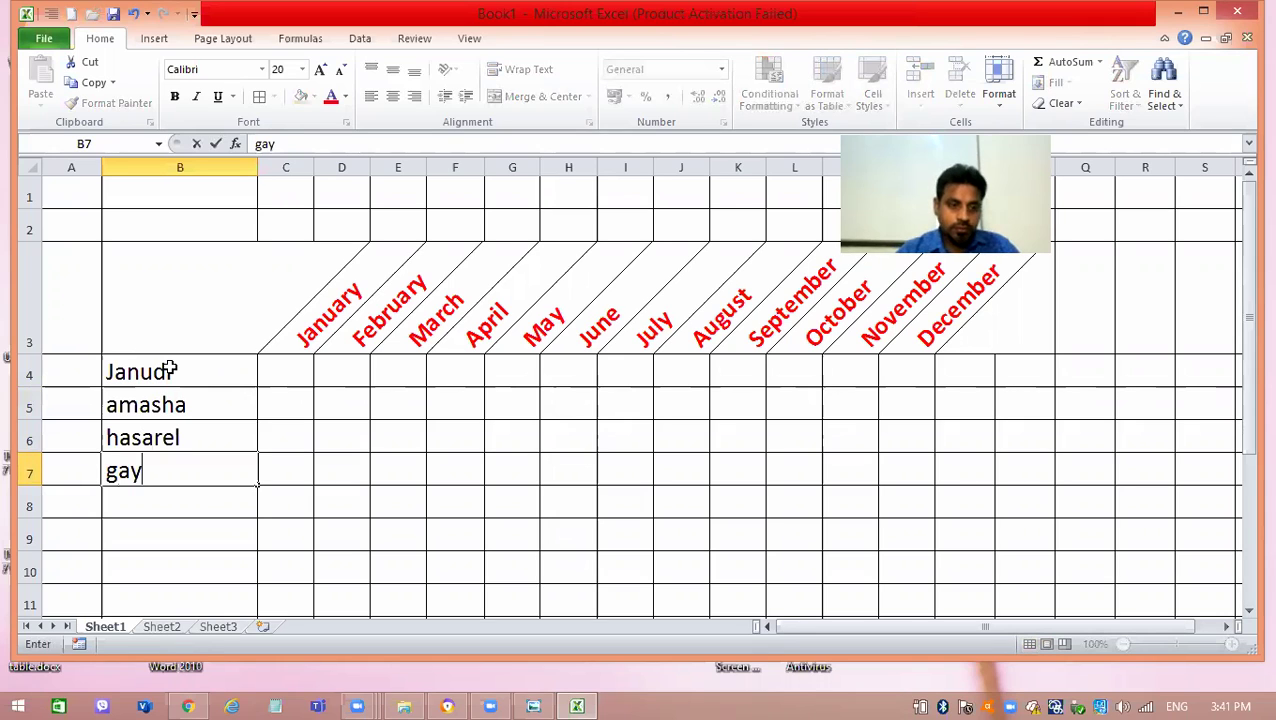
text(athree)
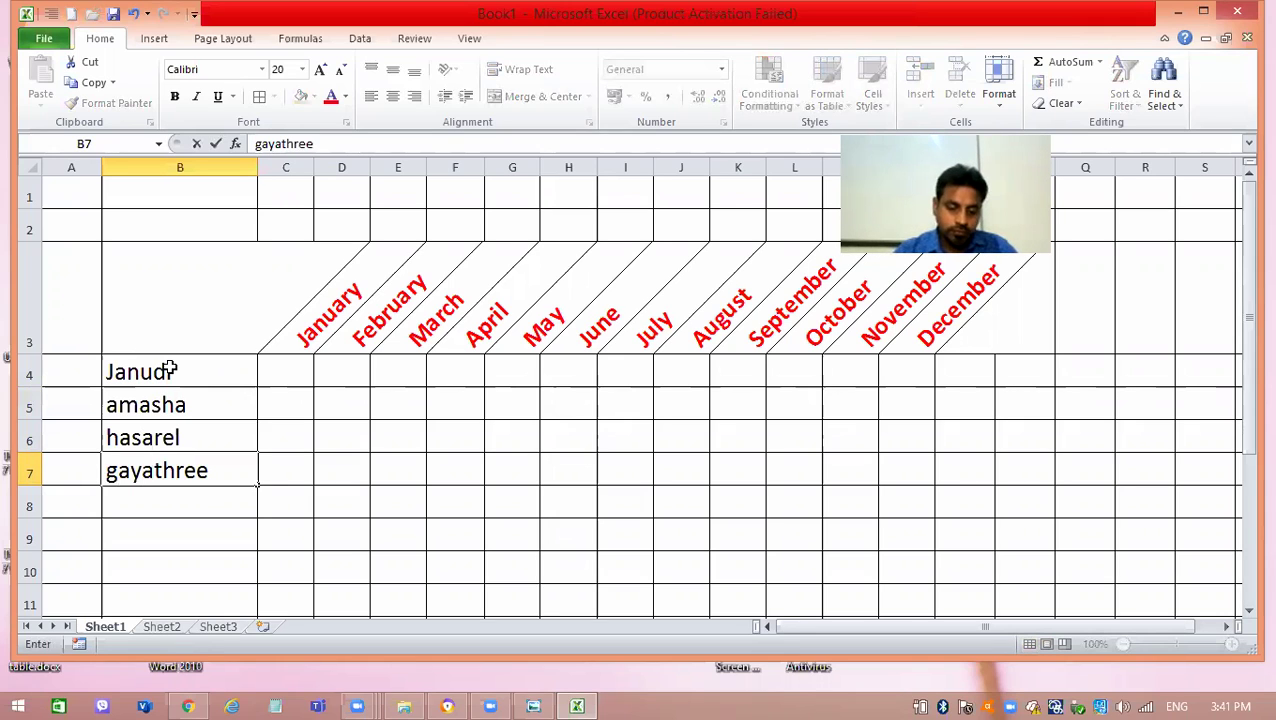
key(Return)
text(umanga)
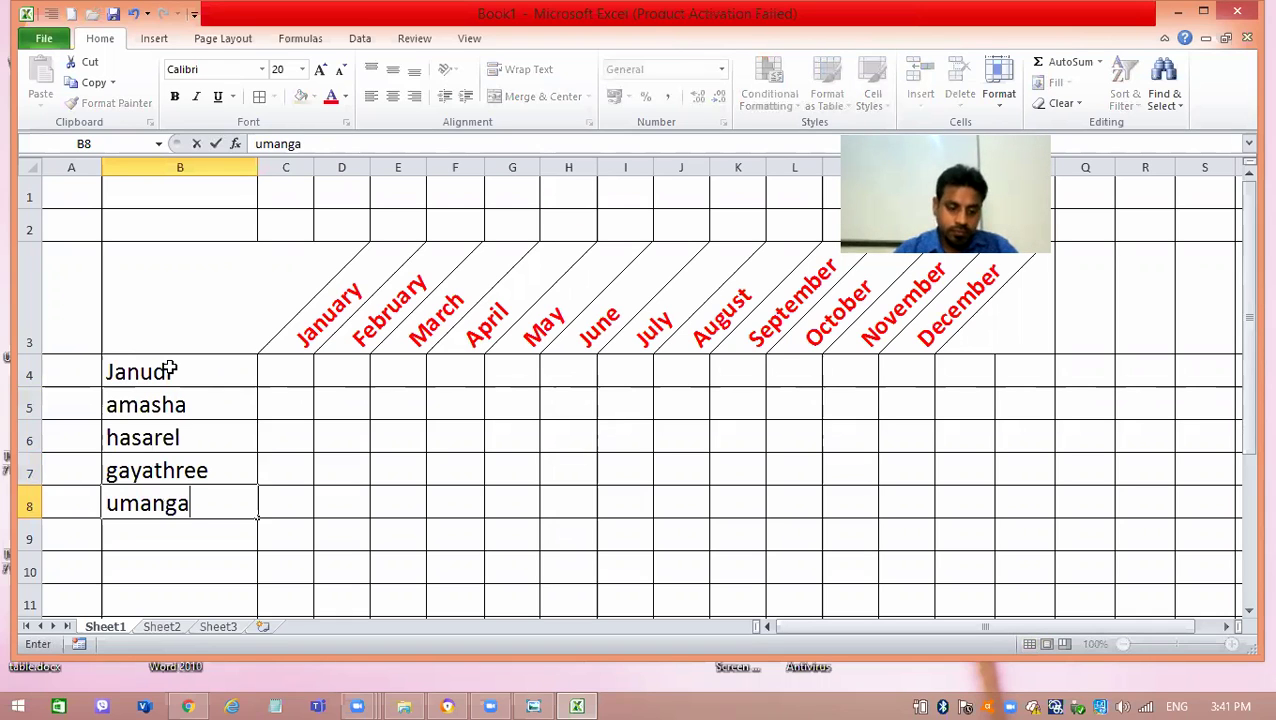
key(Return)
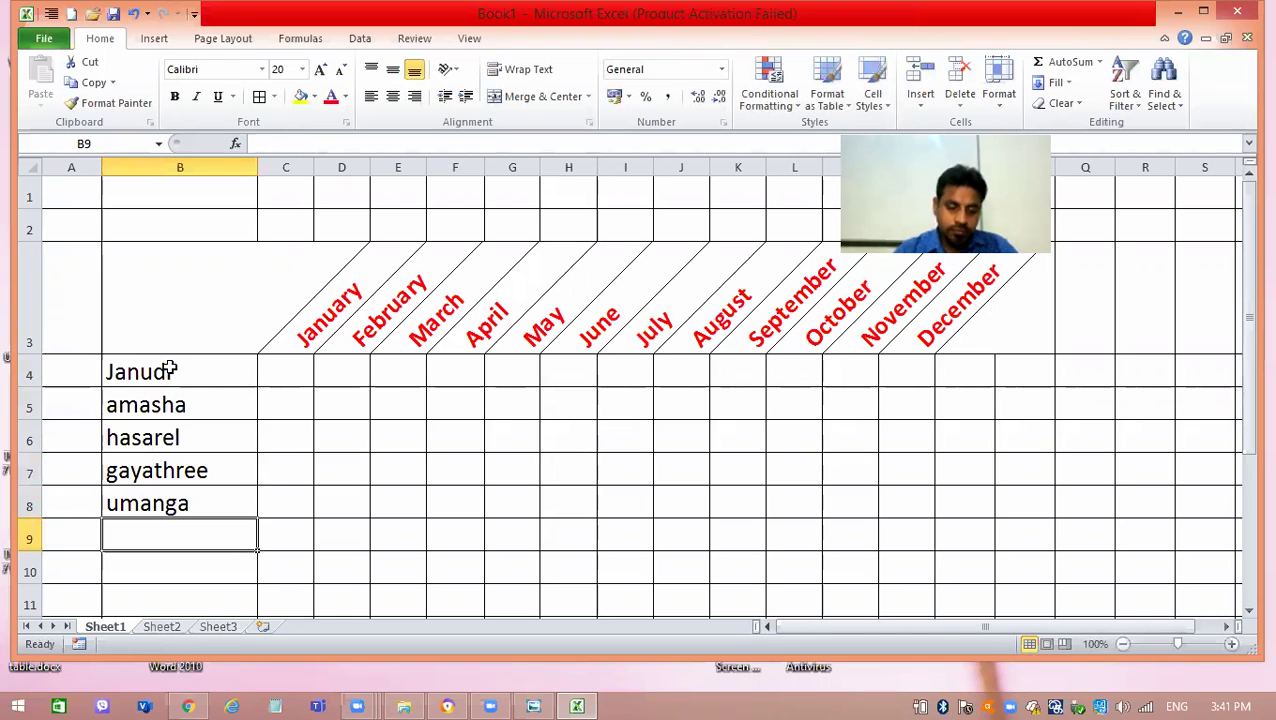
text(keshani)
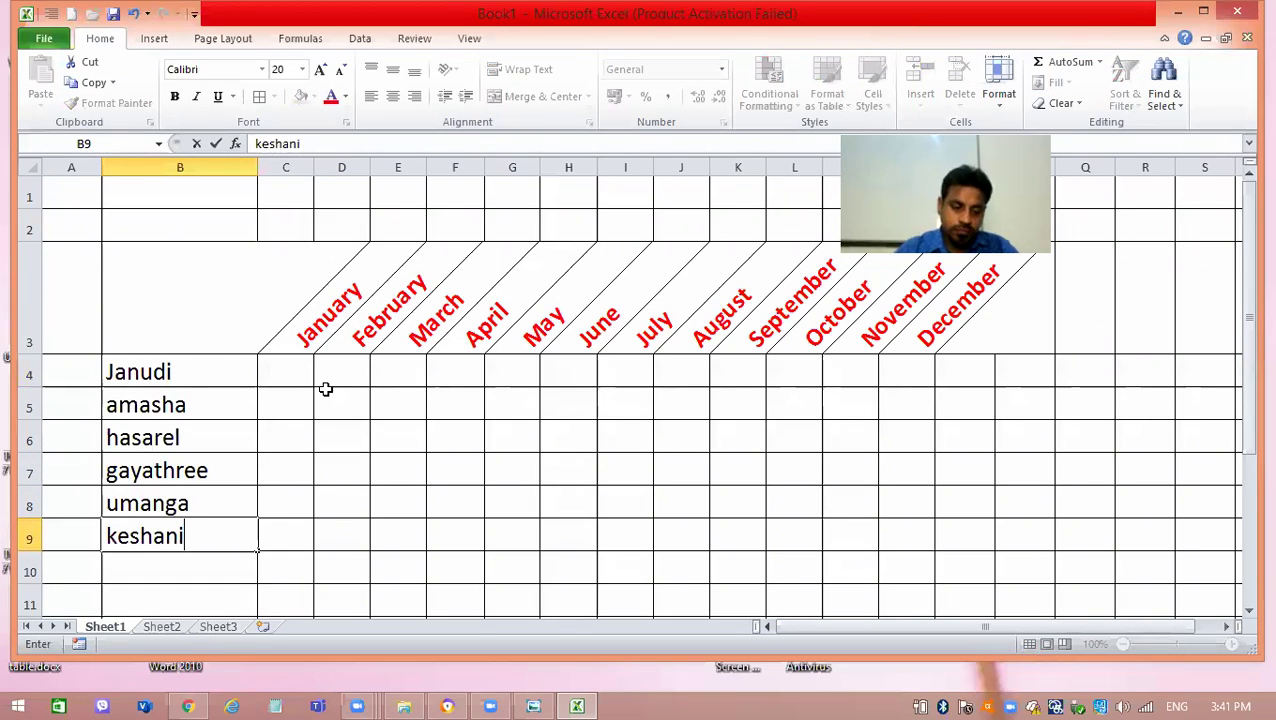
key(Return)
text(ayesh)
key(Return)
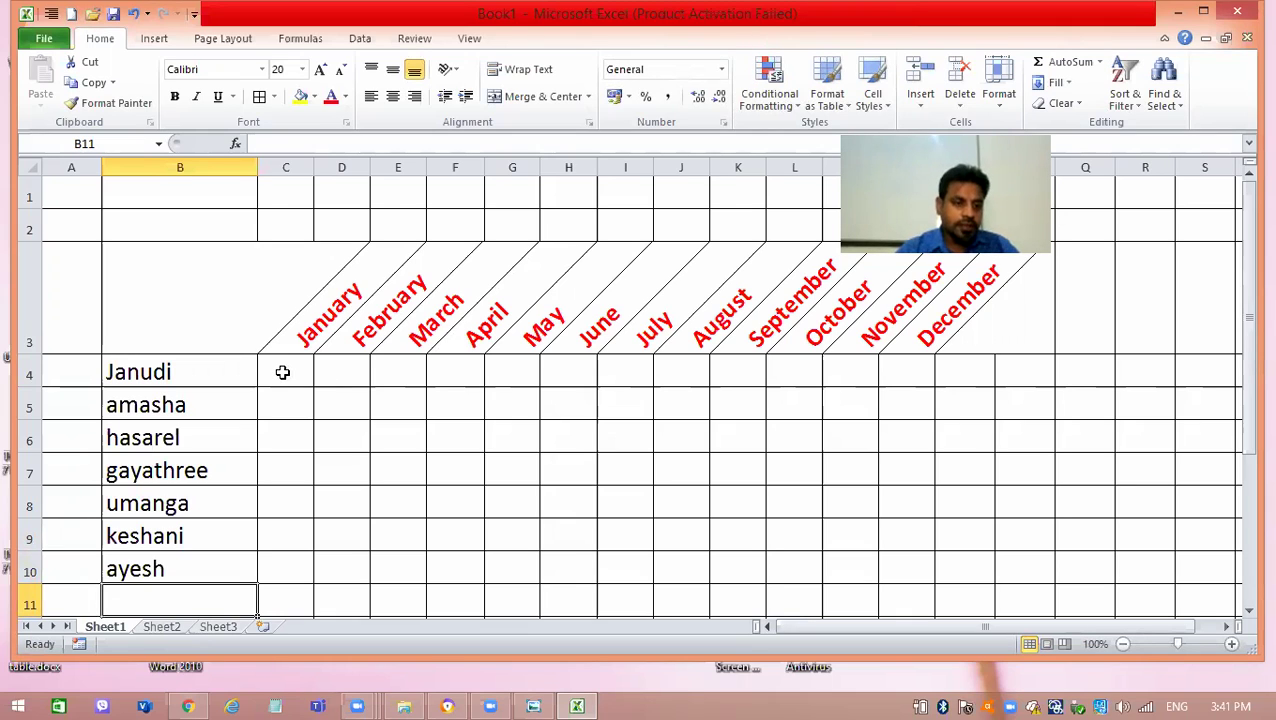
Step: Italicize the seven names in B4:B10
click(283, 372)
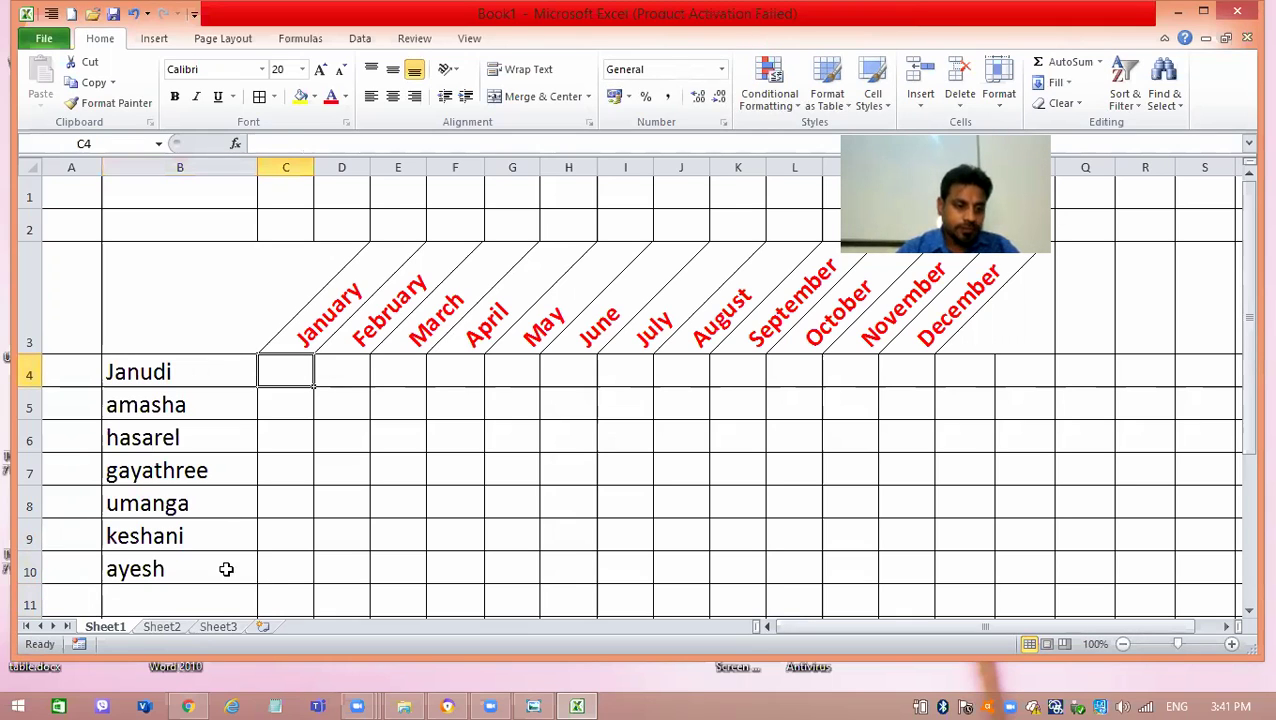
drag(180, 372, 226, 569)
click(196, 96)
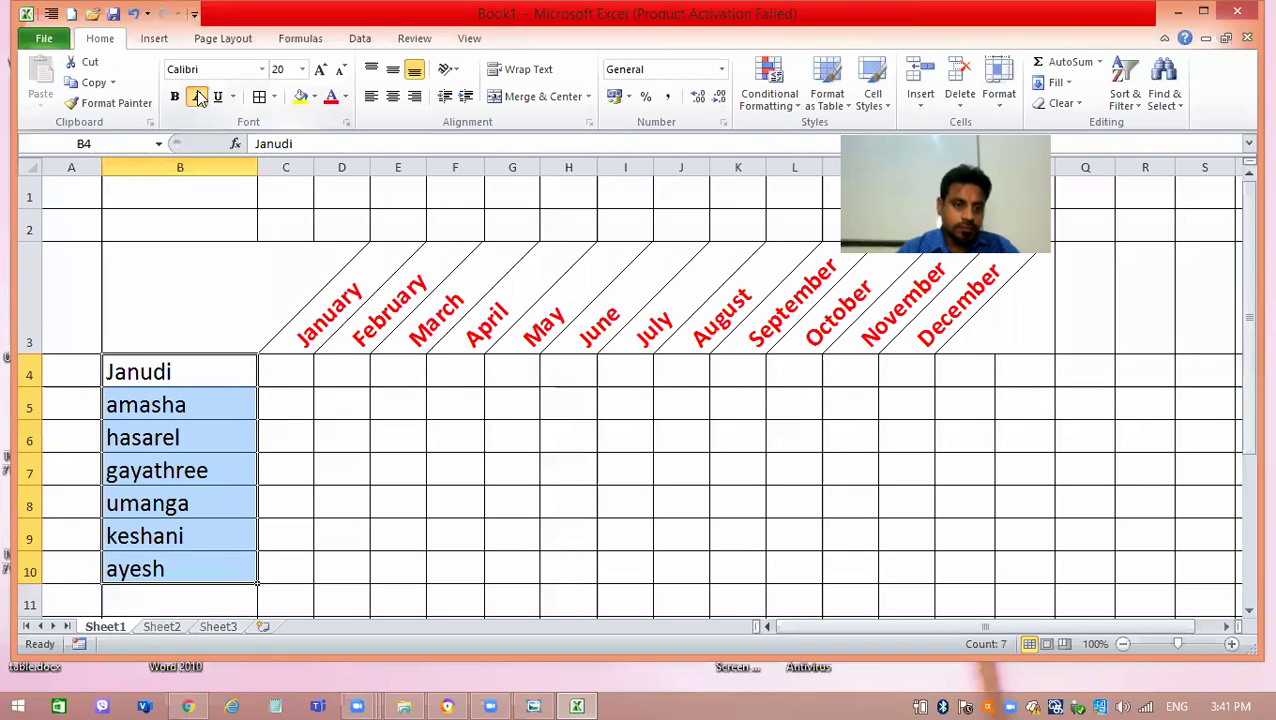
click(315, 372)
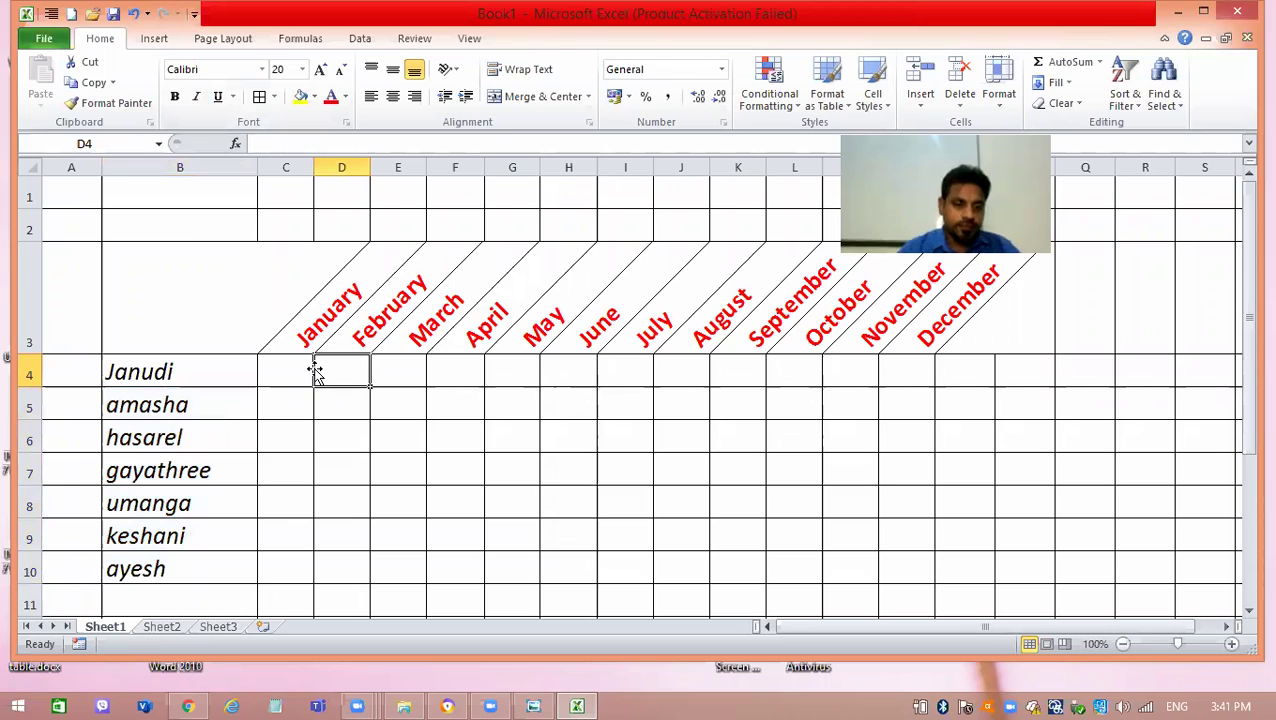
Step: Select across the month grid, scroll the sheet, and return to cell C4
click(296, 372)
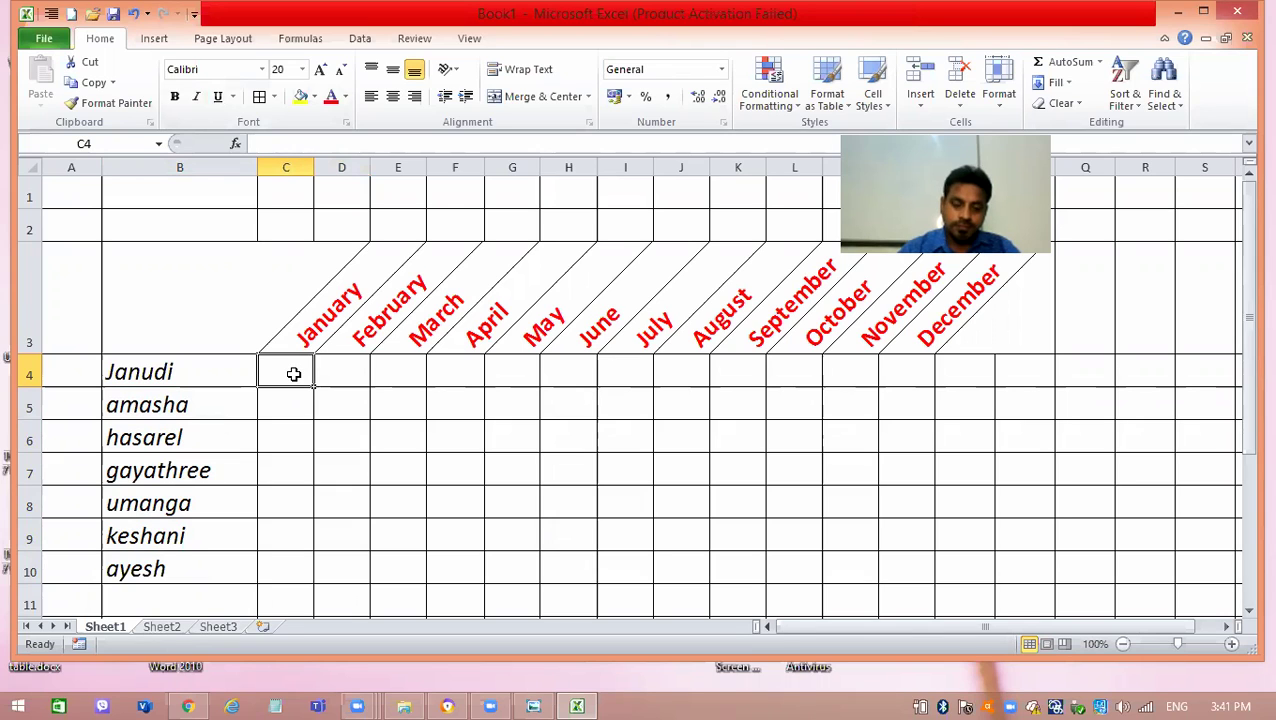
drag(293, 373, 935, 529)
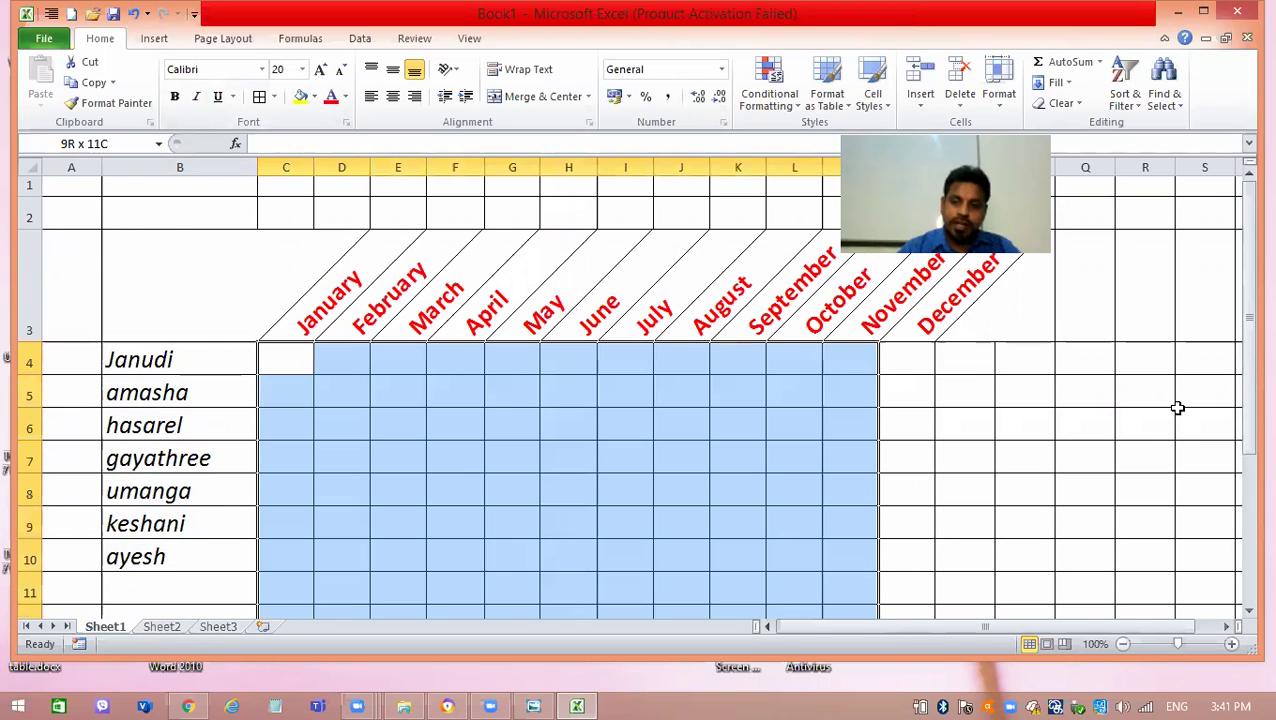
scroll(1248, 432, down, 1)
drag(1250, 435, 1250, 320)
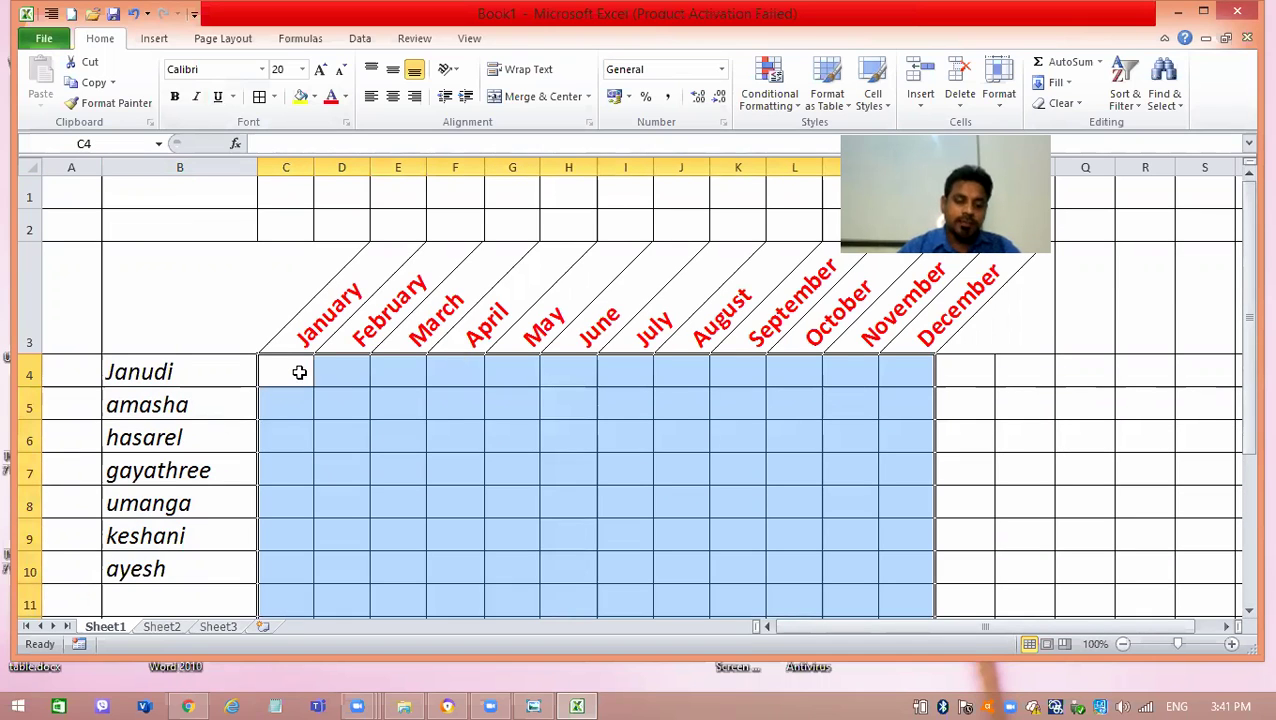
click(299, 372)
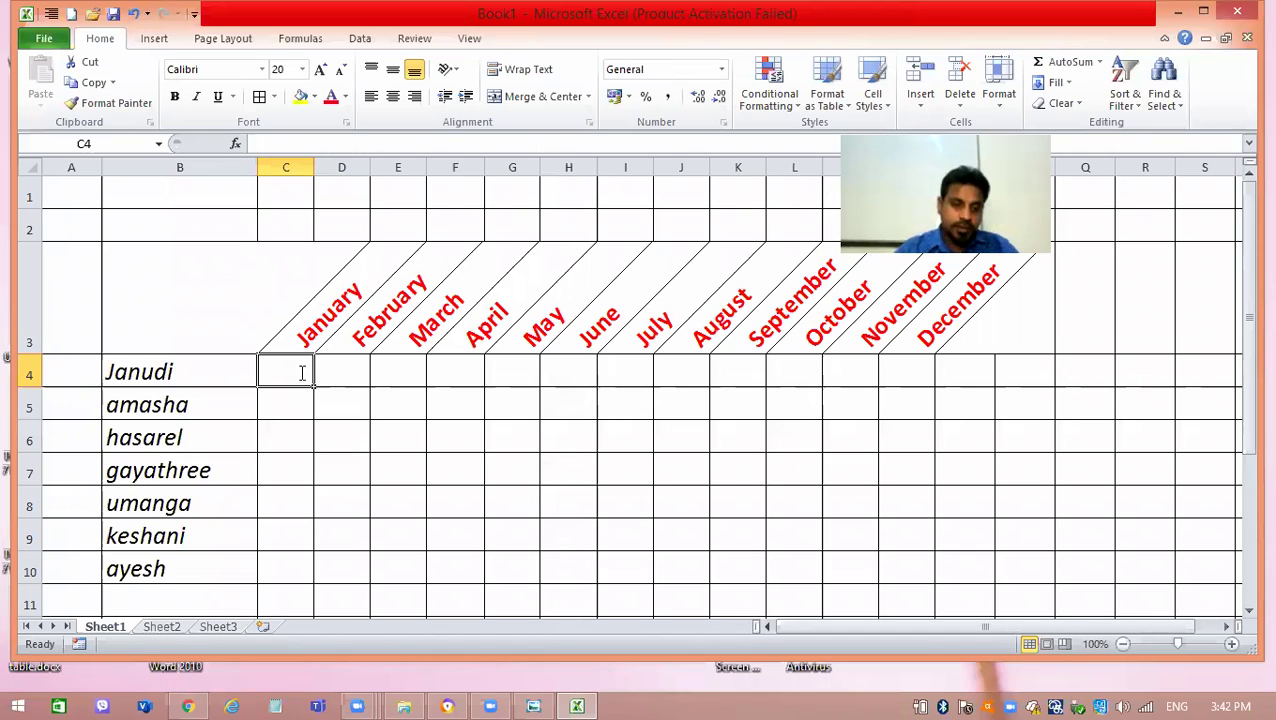
text(18)
Step: Enter January scores 11, 12, 11, 11, 11, 12 and 13 in C4:C10
key(BackSpace)
text(1)
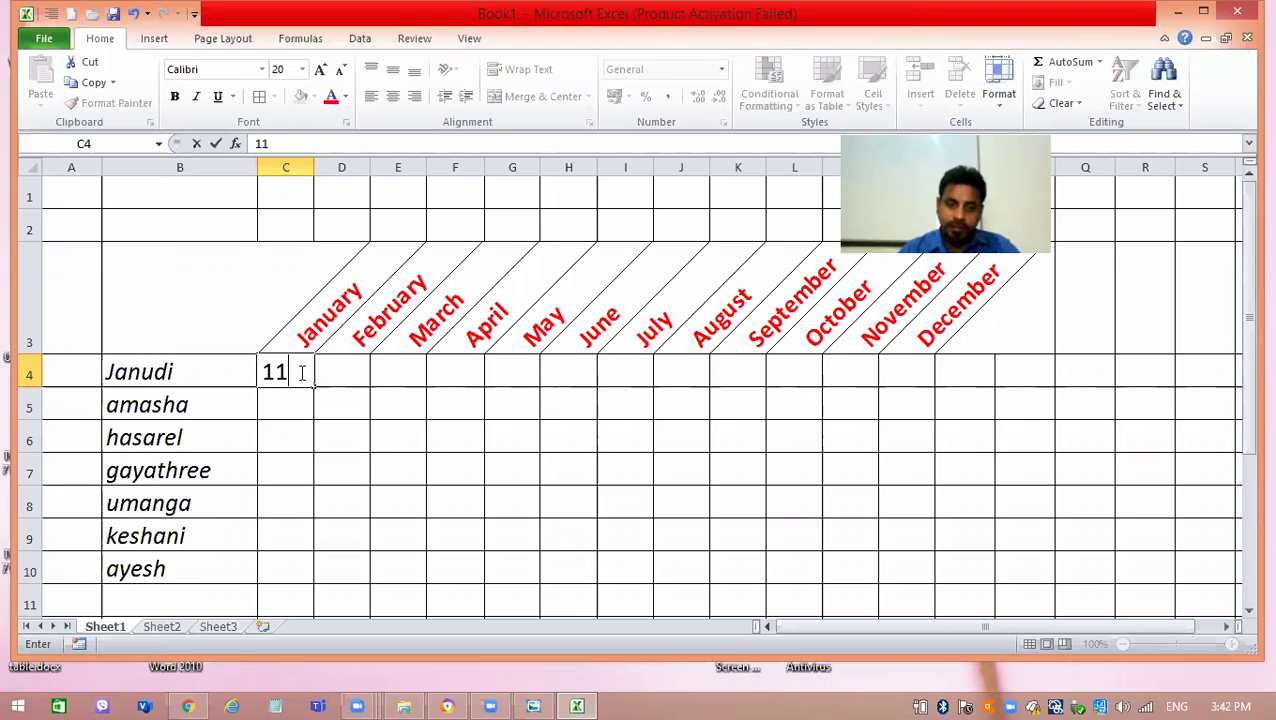
key(Return)
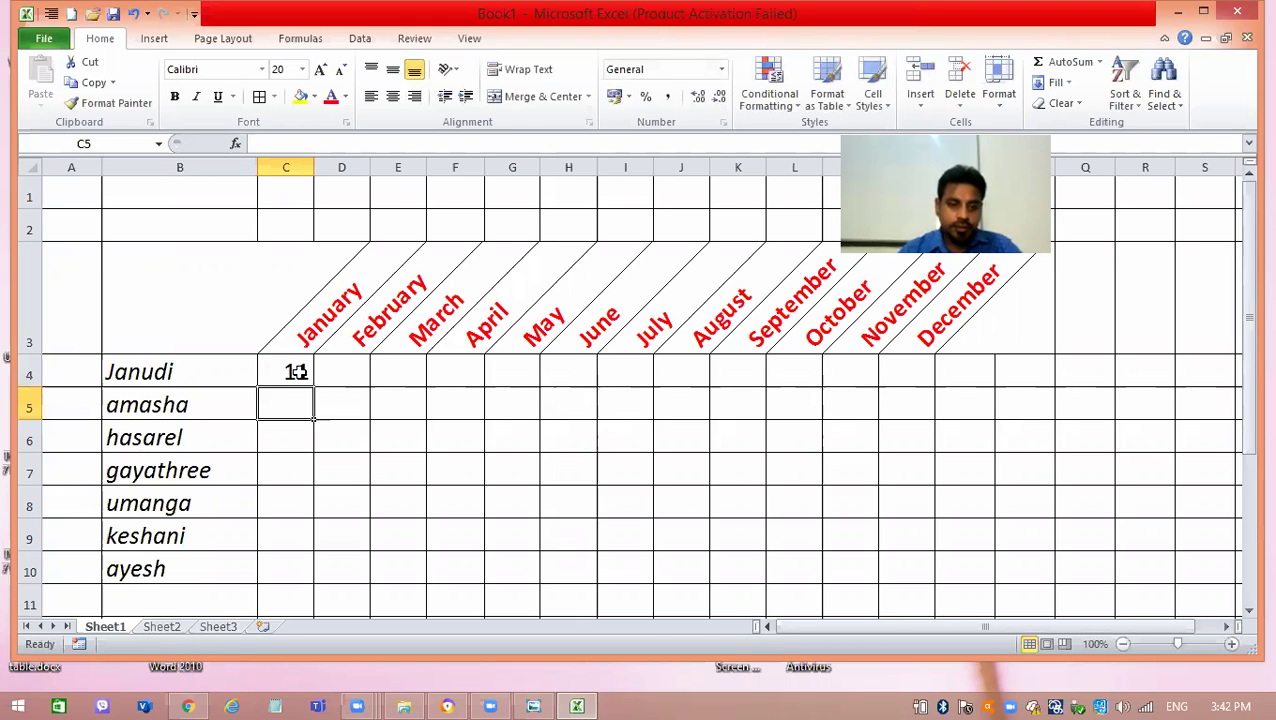
text(2)
key(BackSpace)
text(12)
key(Return)
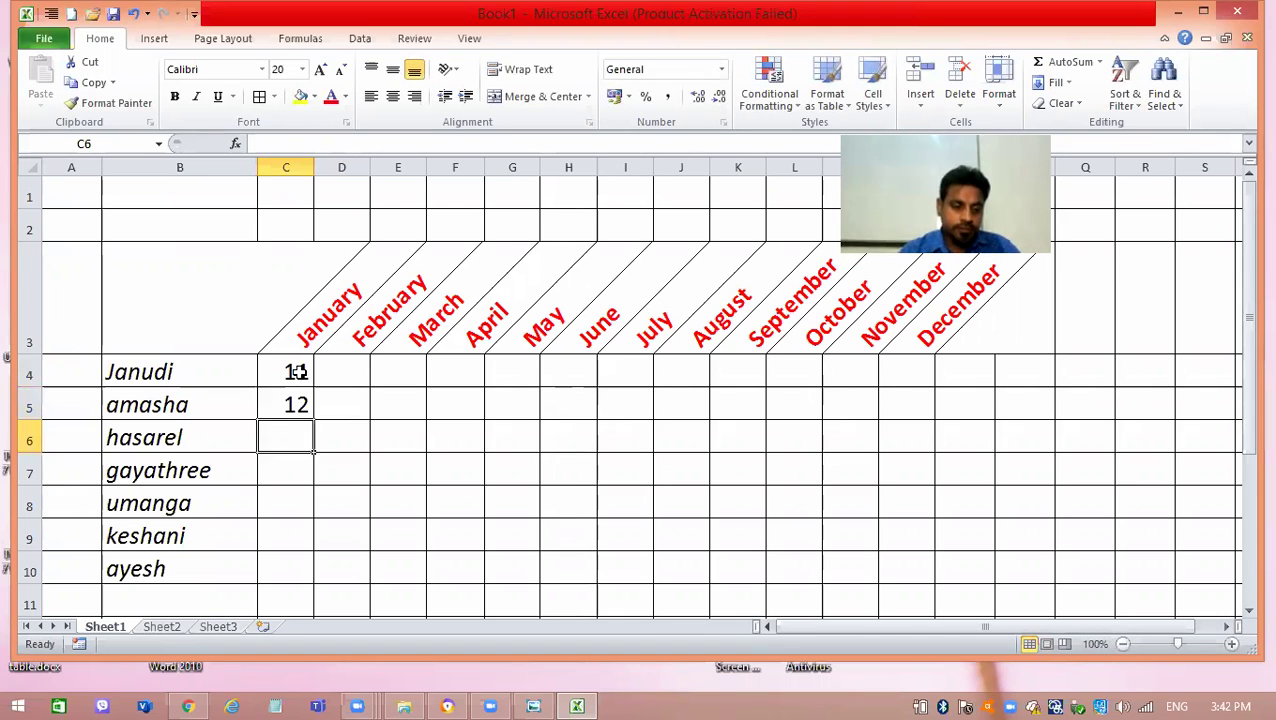
text(11)
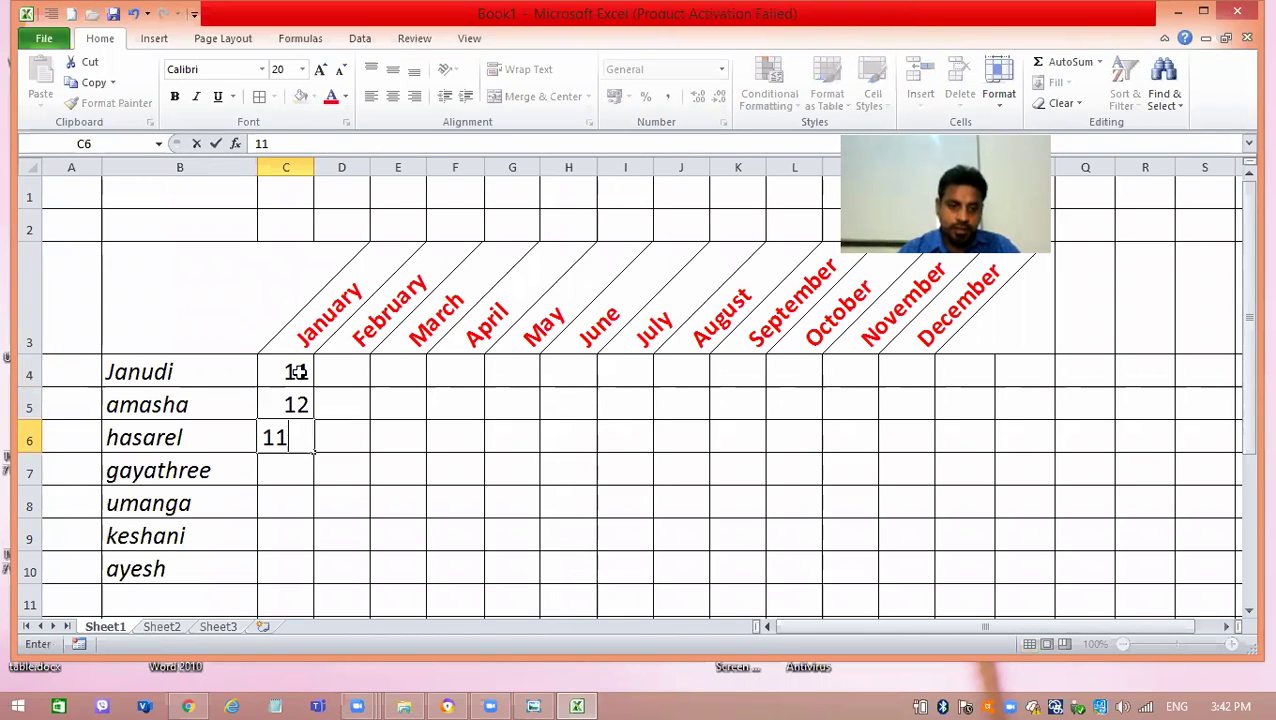
key(Return)
text(11)
key(Return)
text(11)
key(Return)
text(12)
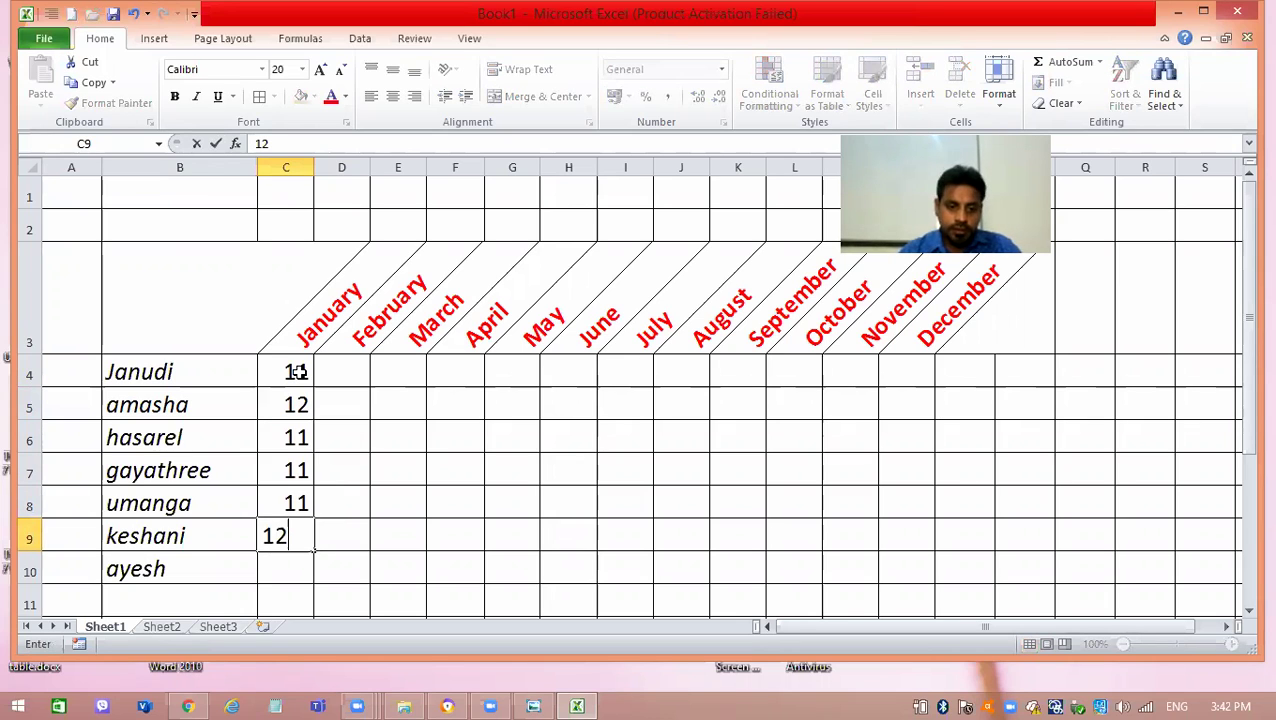
key(Return)
text(13)
key(Return)
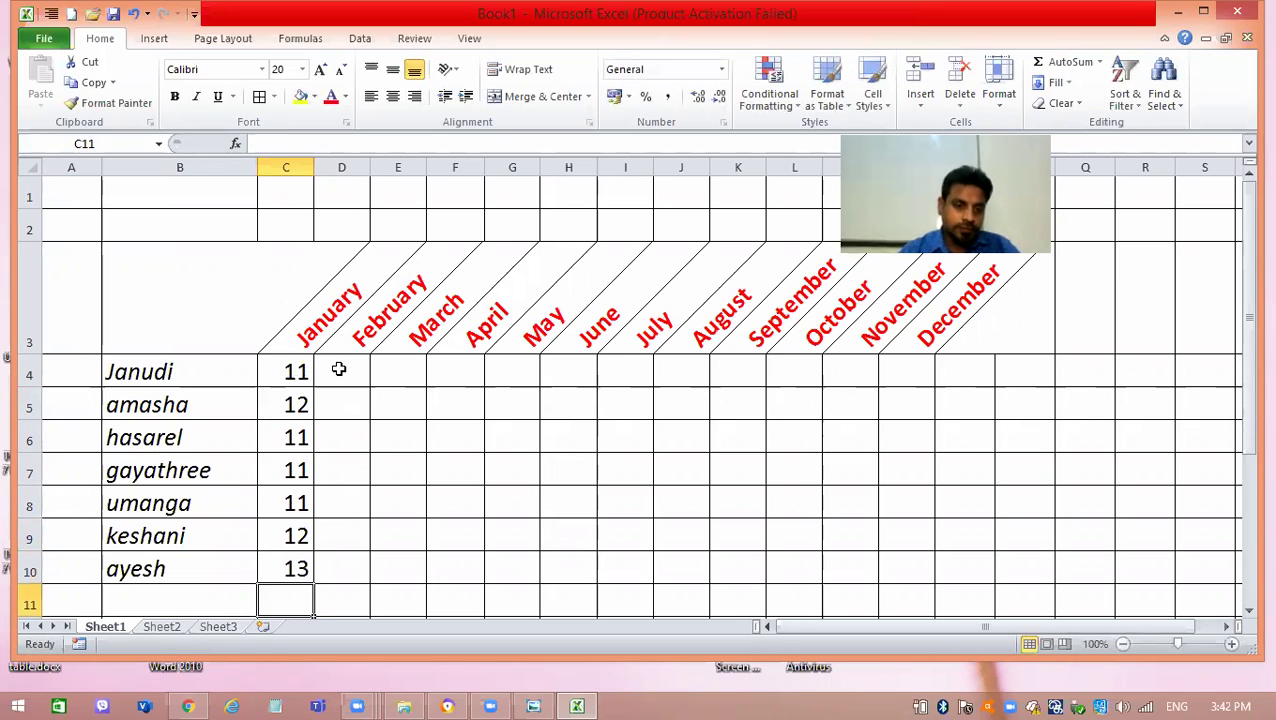
Step: Enter February scores 12, 11, 12, 12, 13 and 13 down column D from D4
click(339, 369)
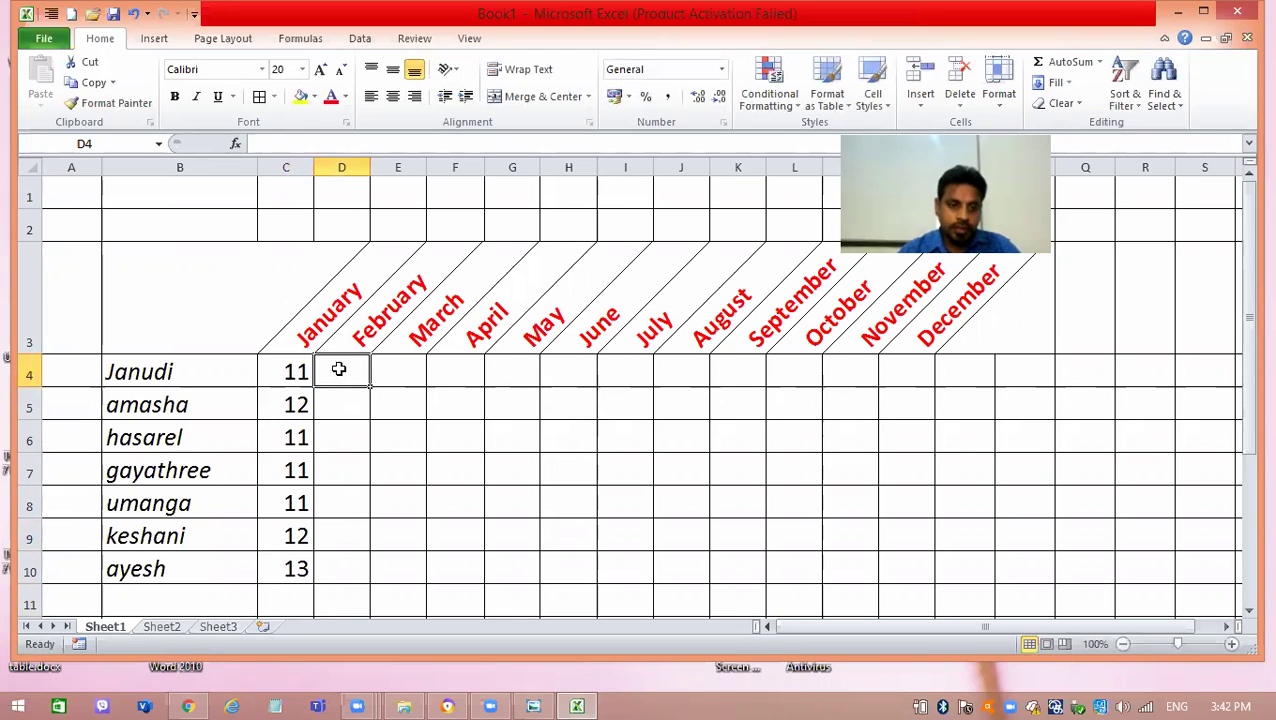
text(12)
key(Return)
text(11)
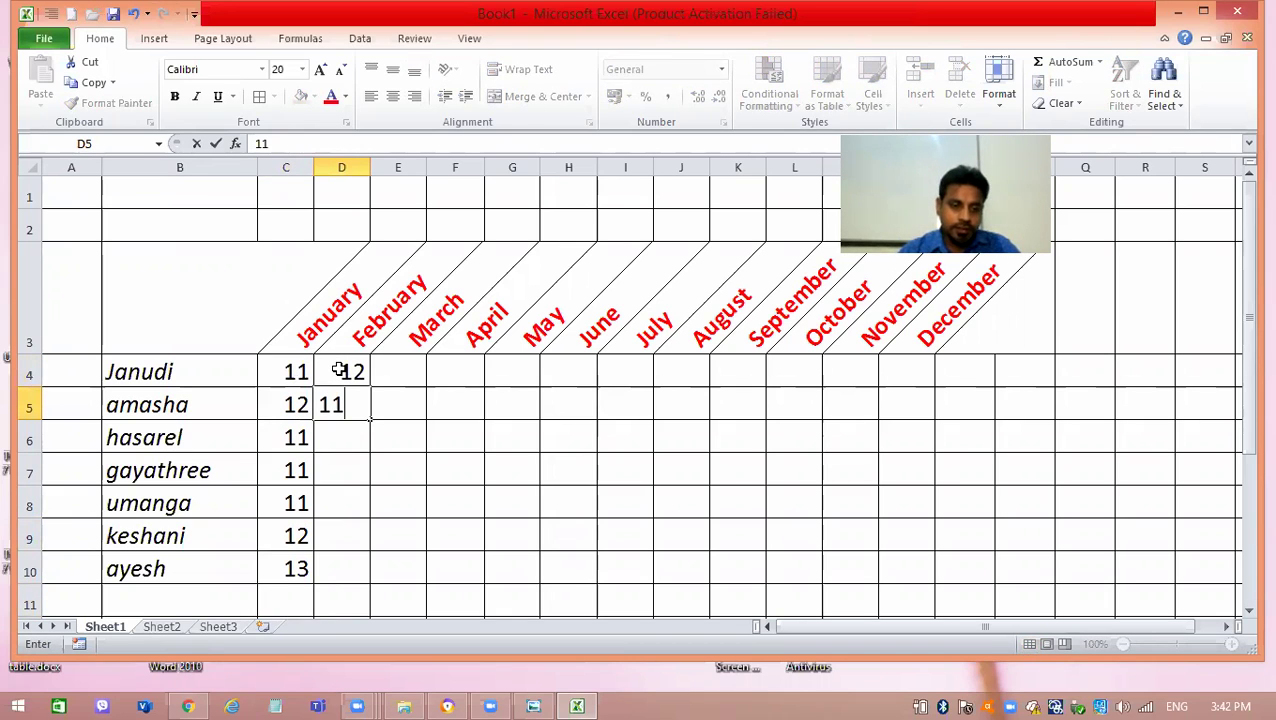
key(Return)
text(22)
key(BackSpace)
key(BackSpace)
text(12)
key(Return)
text(1)
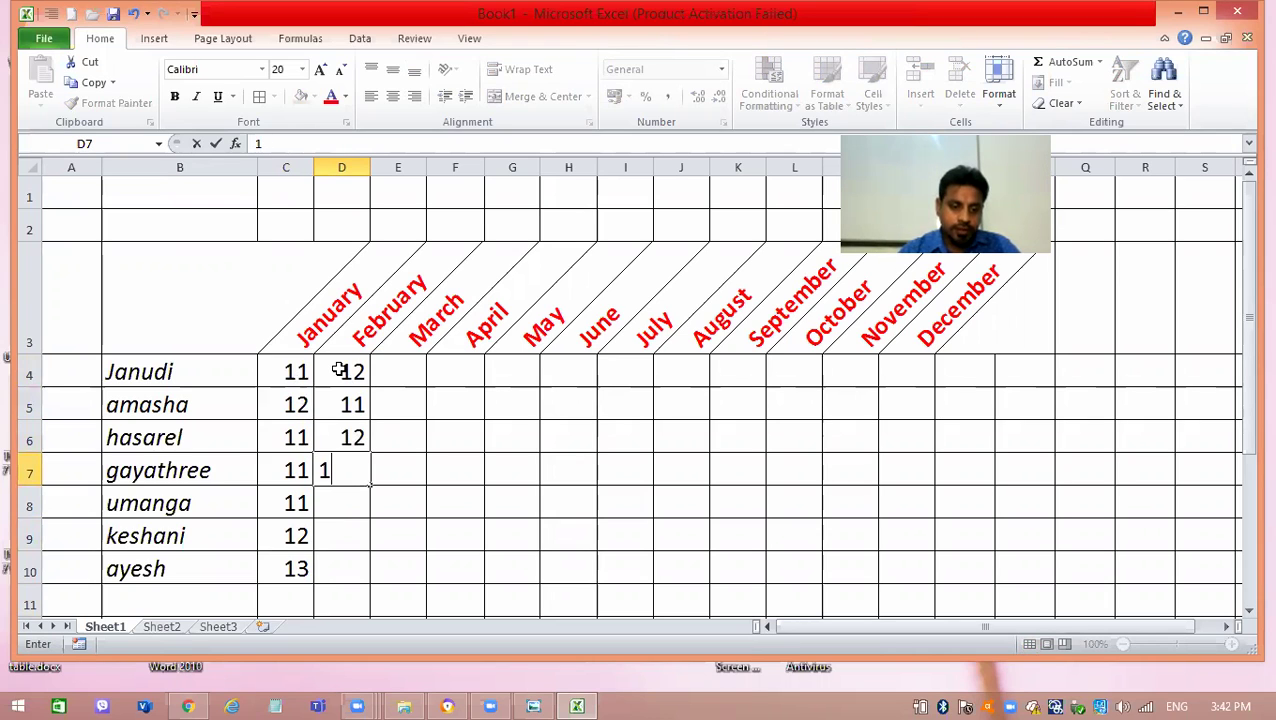
text(2)
key(Return)
text(1)
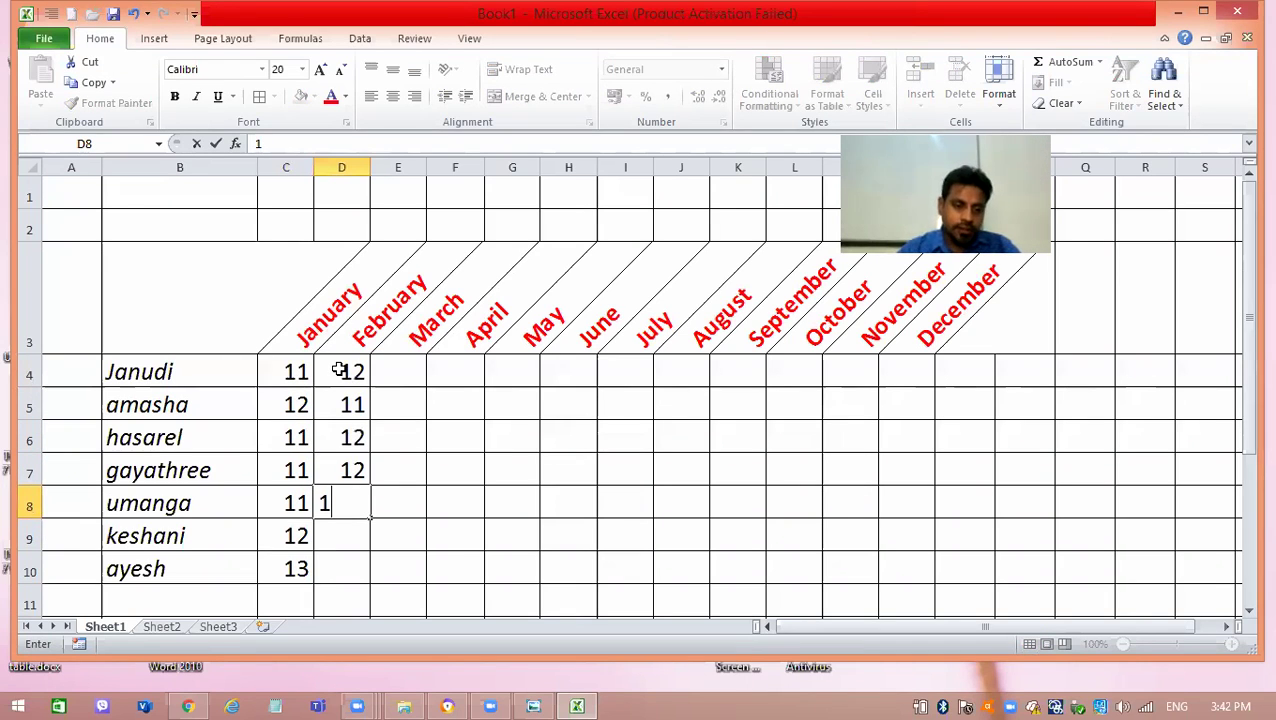
text(3)
key(Return)
text(1)
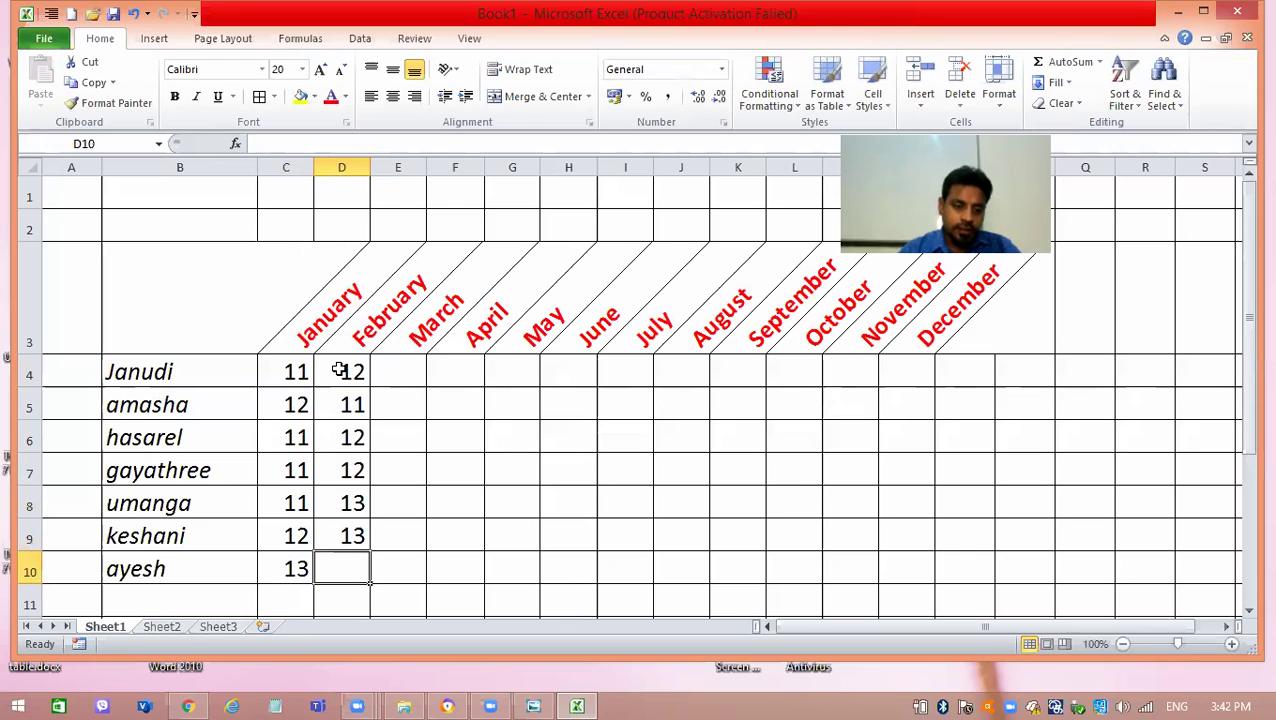
text(13)
key(Return)
Step: Enter 12 as the first March score in E4, then select the whole table
click(418, 367)
text(12)
key(Return)
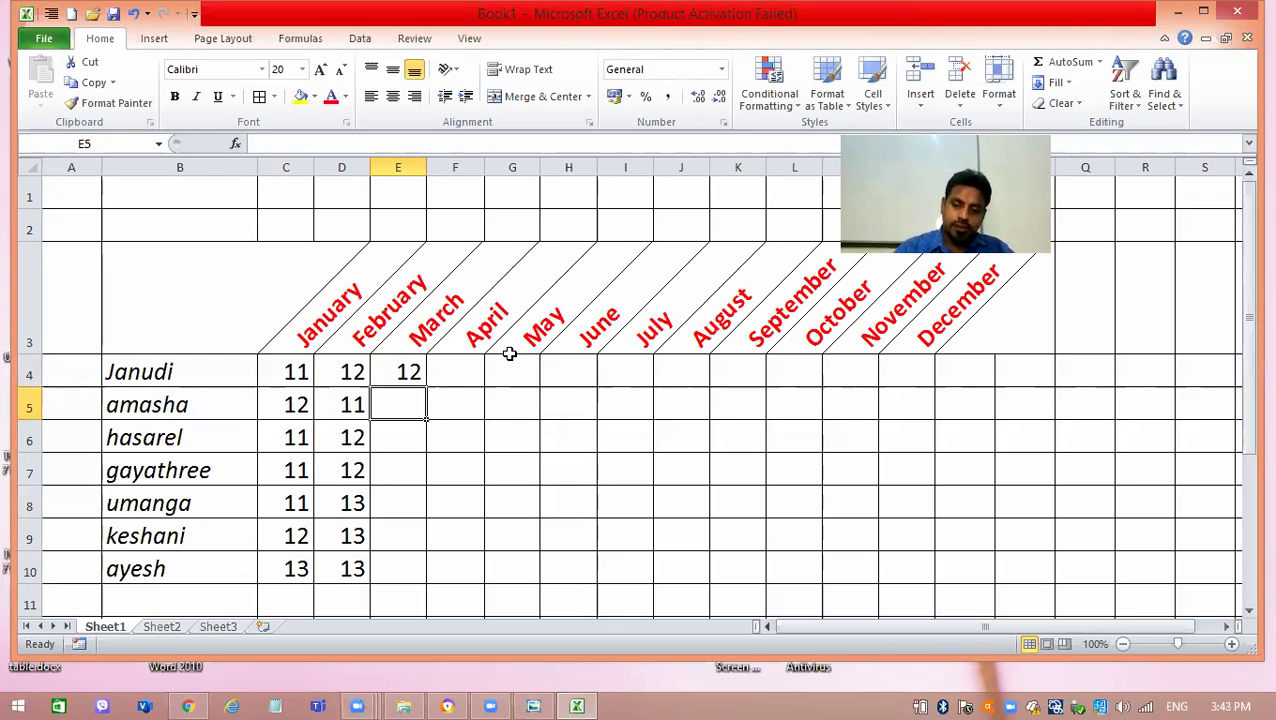
key(ctrl+a)
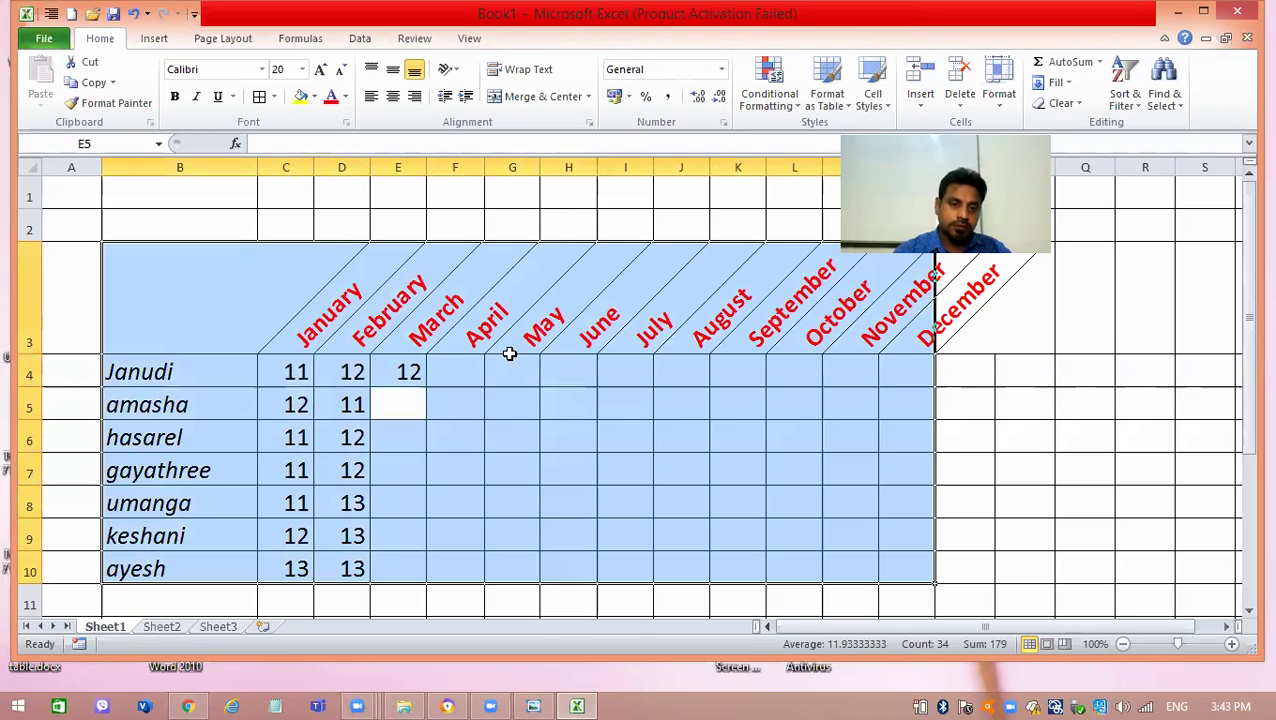
Step: Clear the month table's contents
key(Delete)
click(507, 353)
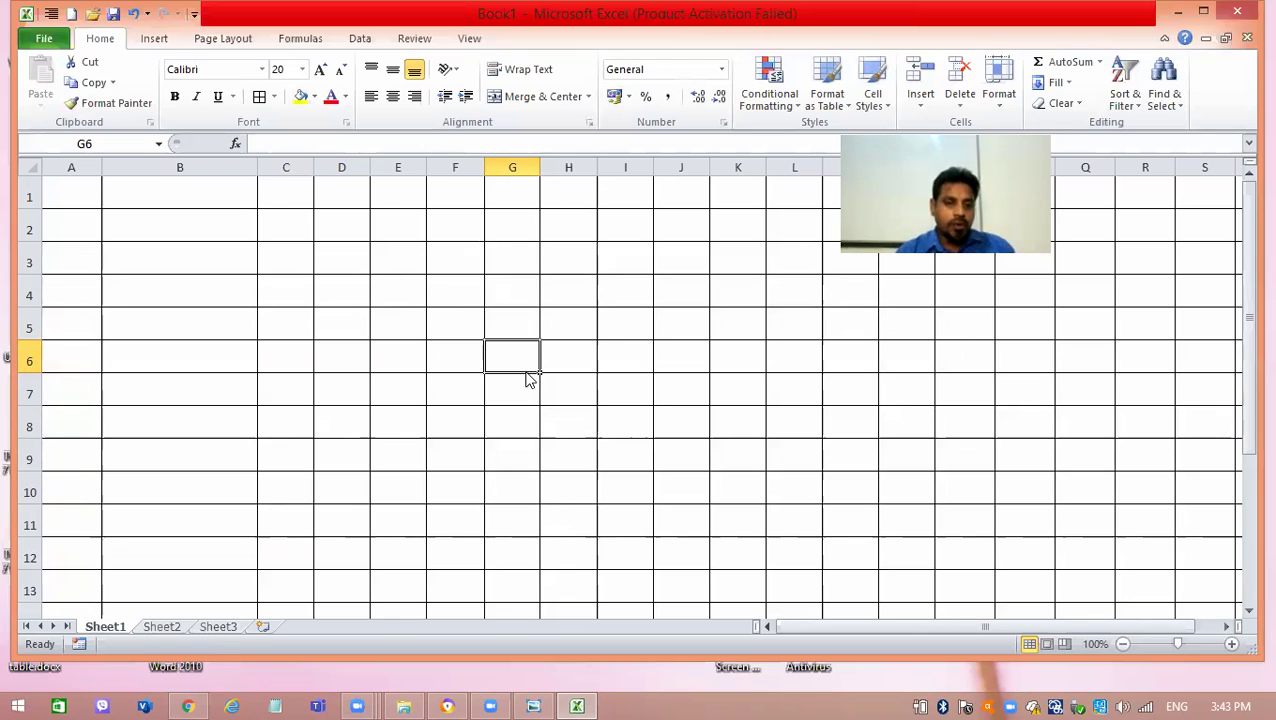
click(398, 226)
click(211, 222)
click(665, 323)
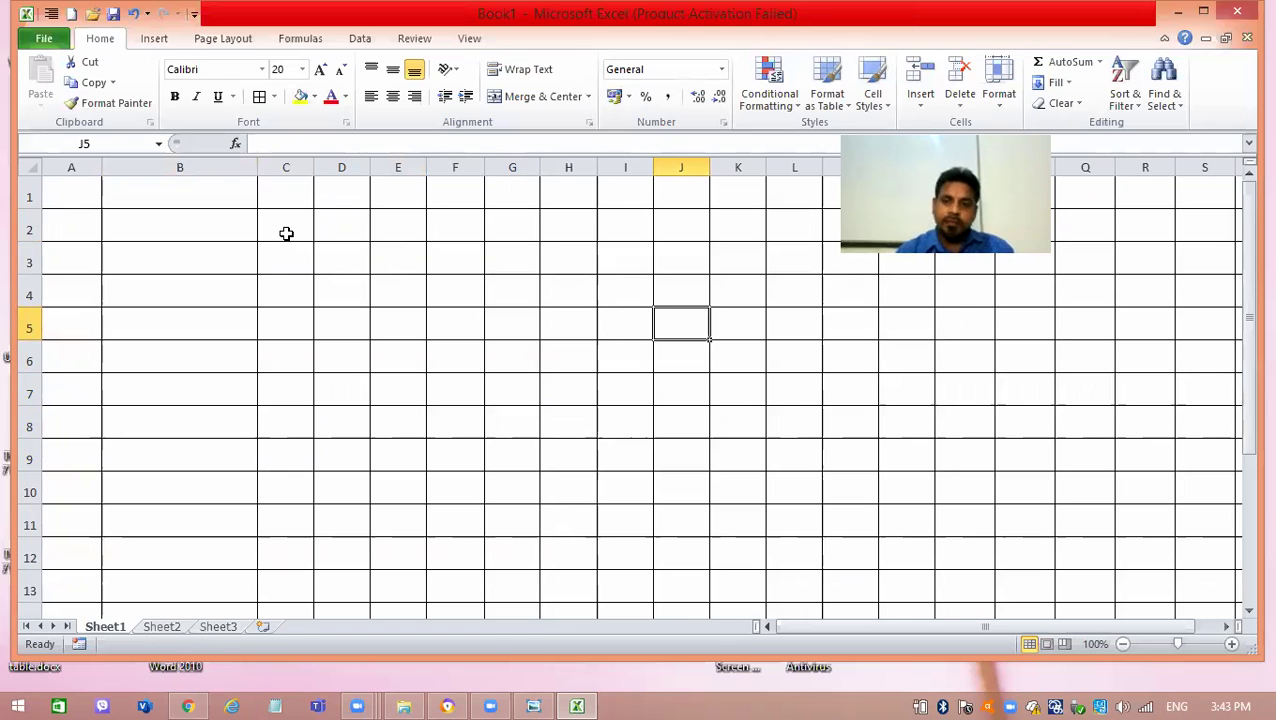
Step: Test entering the date 22/3 in B3, then undo it
click(231, 258)
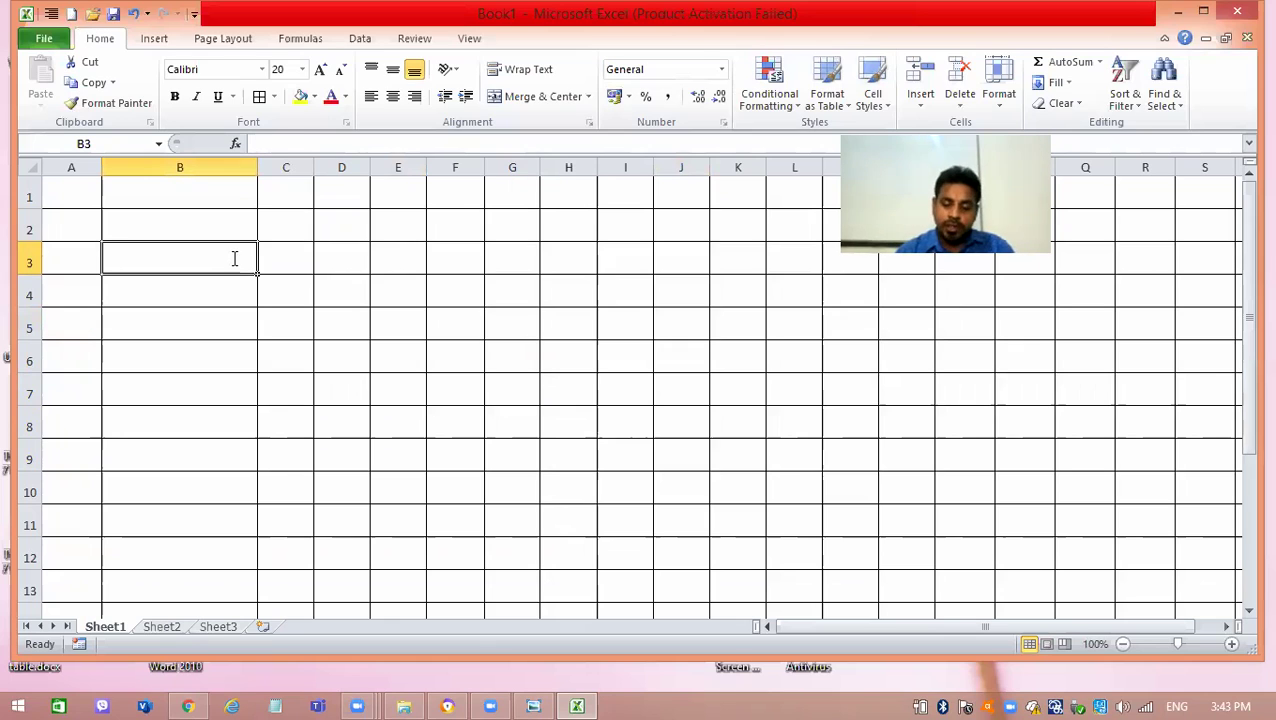
text(22/3)
key(Return)
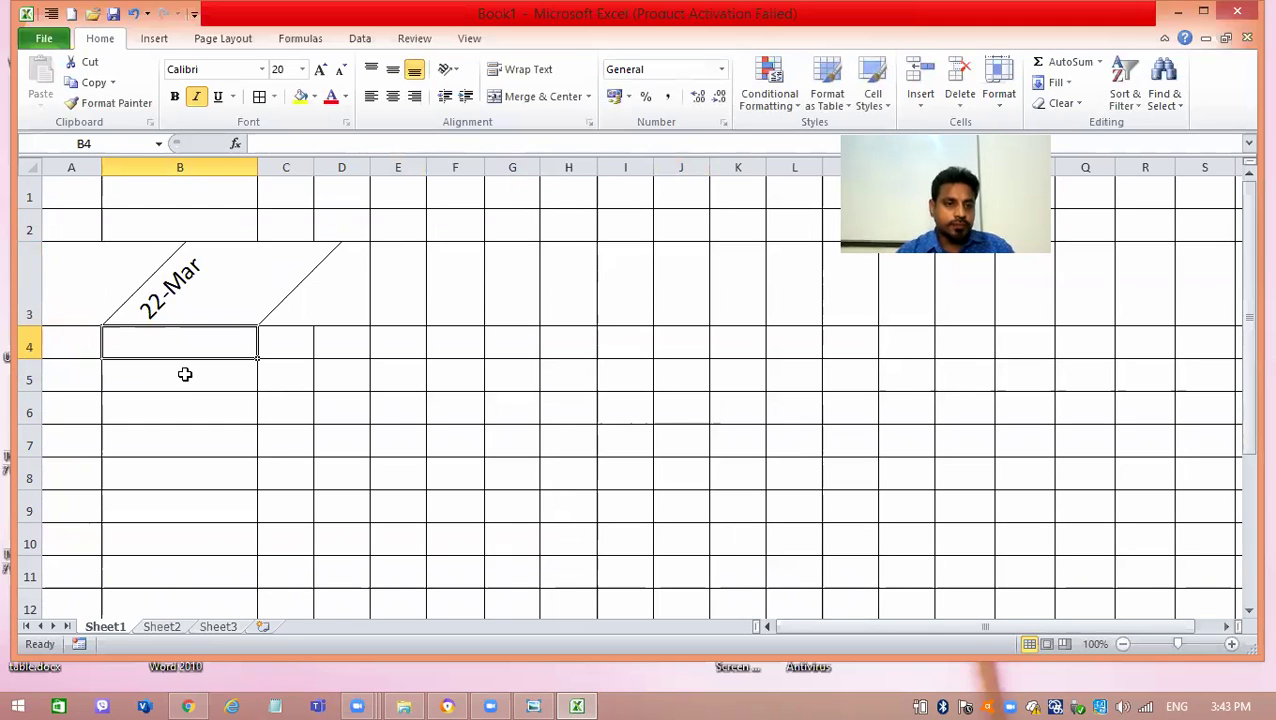
key(ctrl+z)
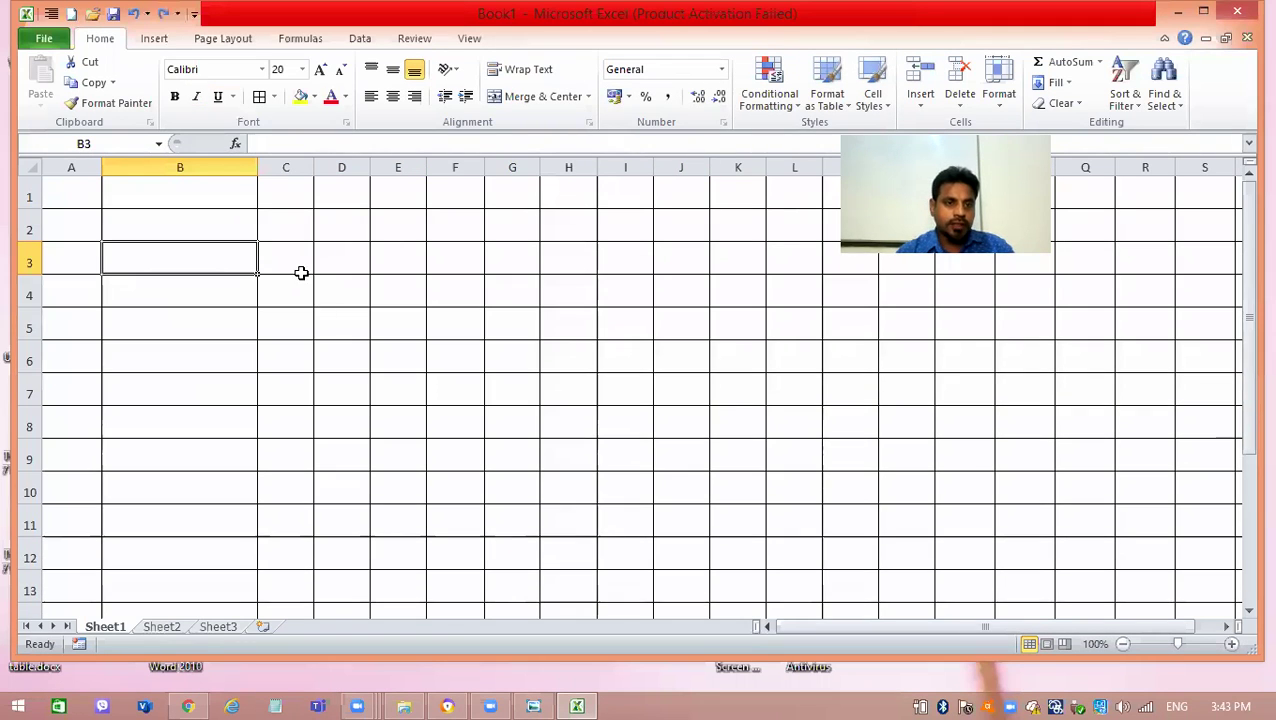
Step: Undo repeatedly until the worksheet is back to a blank sheet
key(ctrl+a)
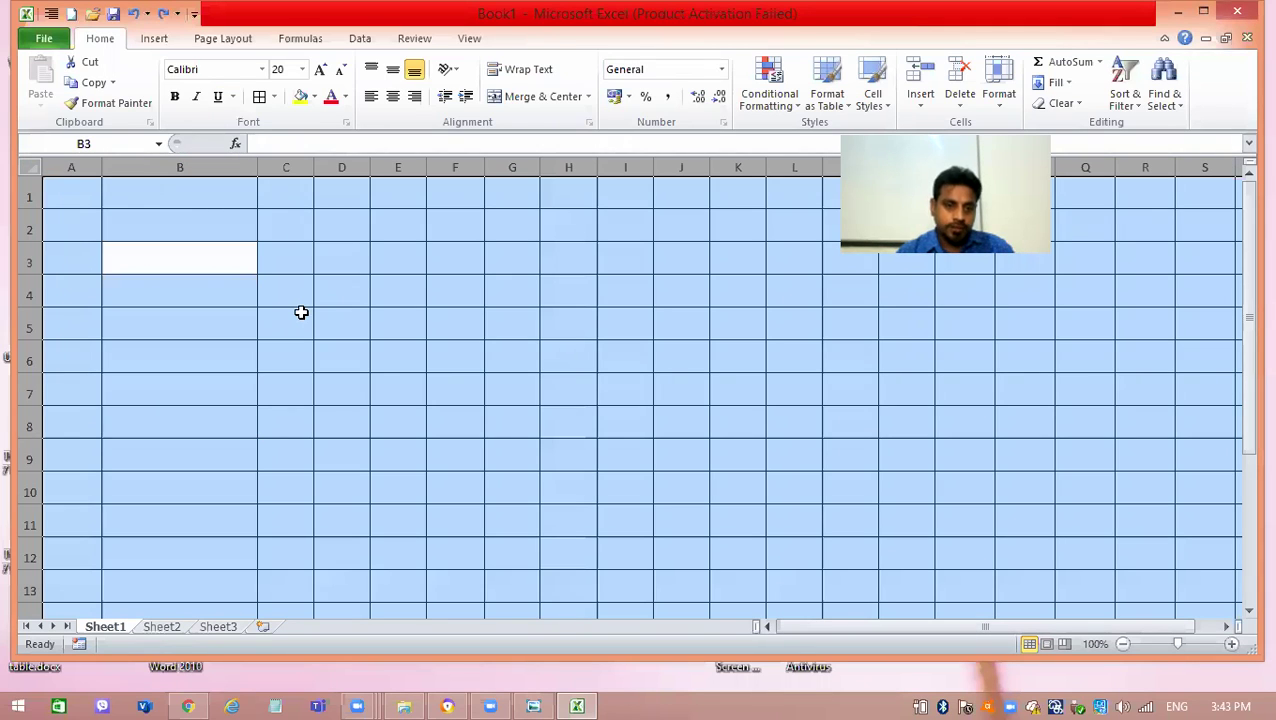
click(301, 313)
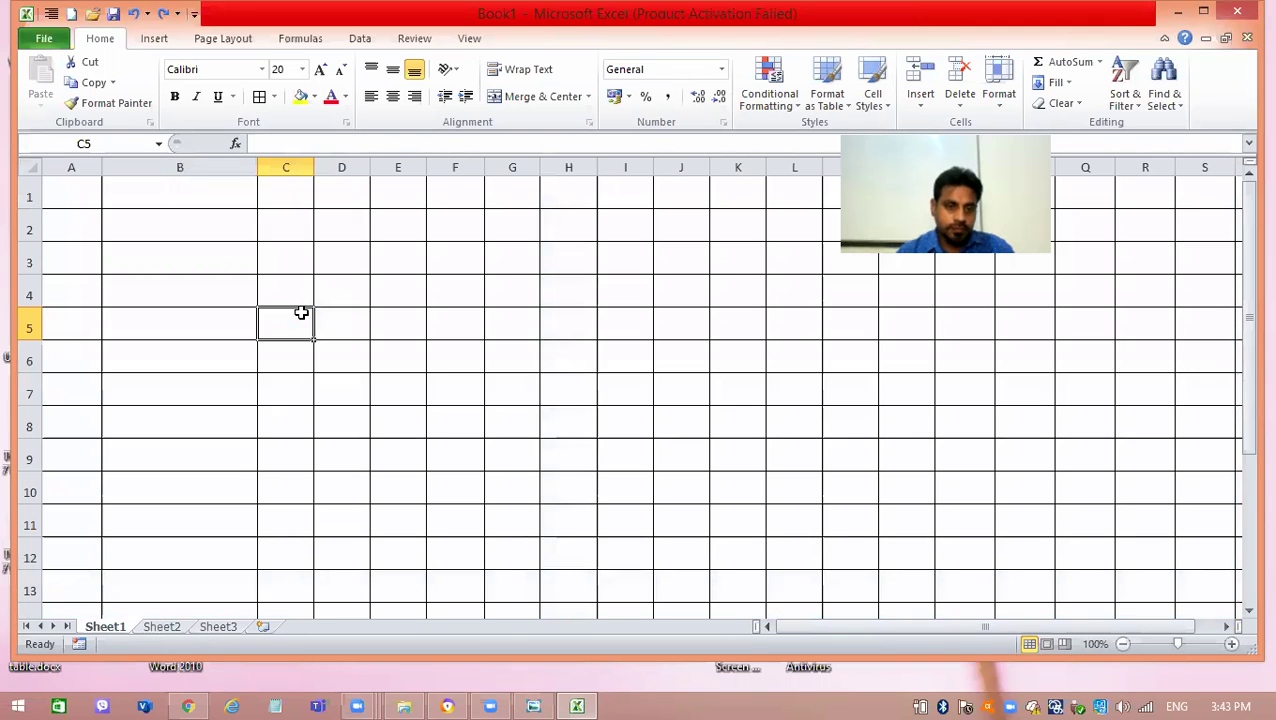
key(ctrl+z)
key(ctrl+z)
key(ctrl+z)
key(ctrl+z)
key(ctrl+z)
key(ctrl+z)
key(ctrl+z)
key(ctrl+z)
key(ctrl+z)
key(ctrl+z)
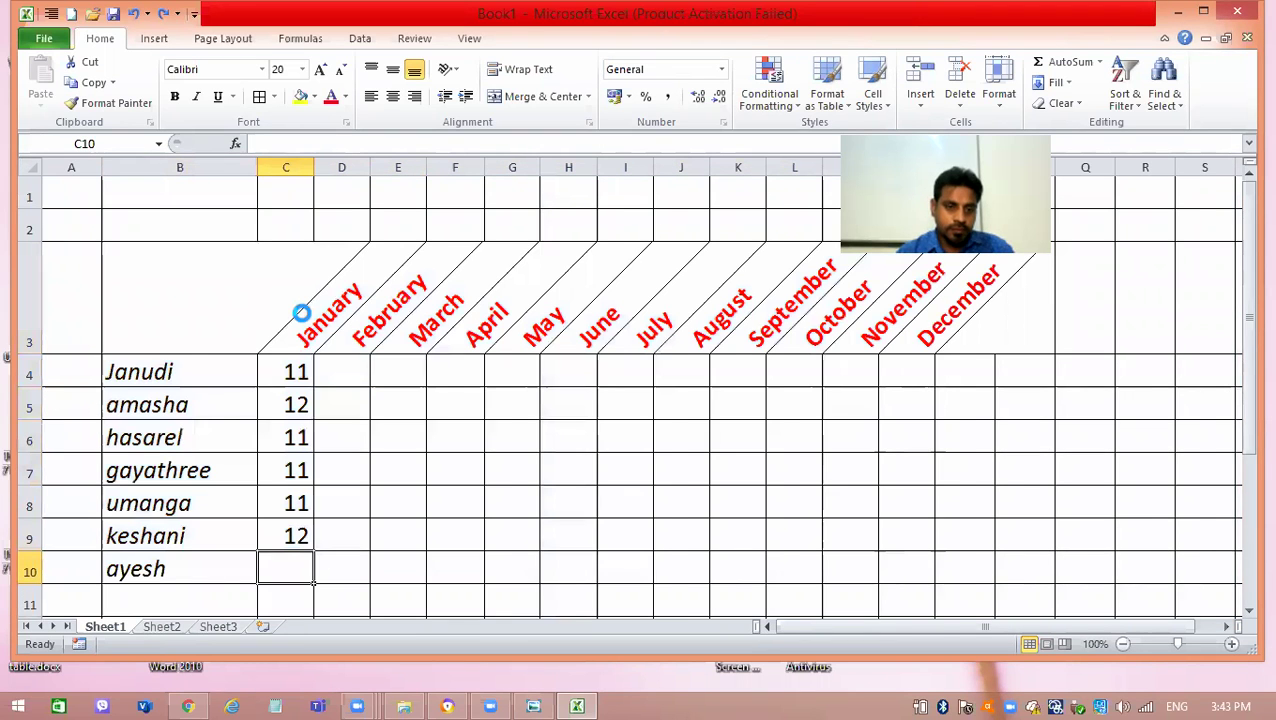
key(ctrl+z)
key(ctrl+z)
key(ctrl+z)
key(ctrl+z)
key(ctrl+z)
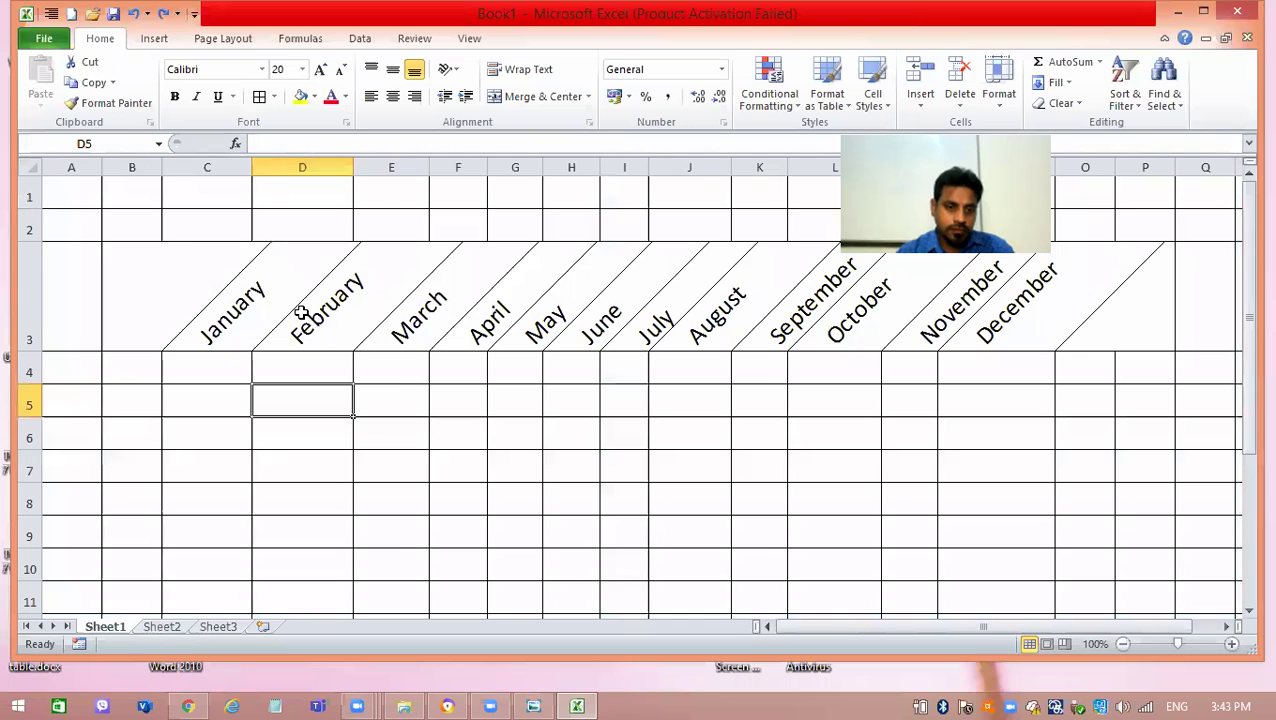
key(ctrl+z)
key(ctrl+z)
key(ctrl+z)
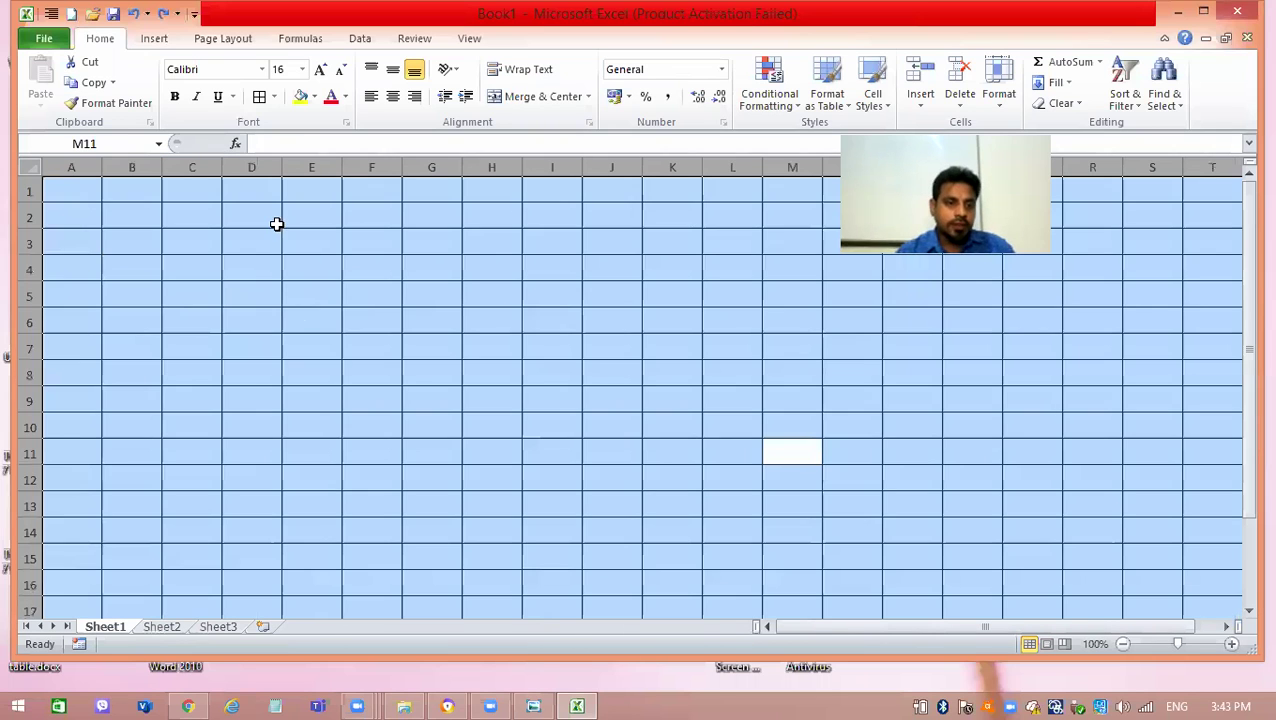
key(ctrl+z)
Step: Raise the whole sheet's font size to 26
click(244, 210)
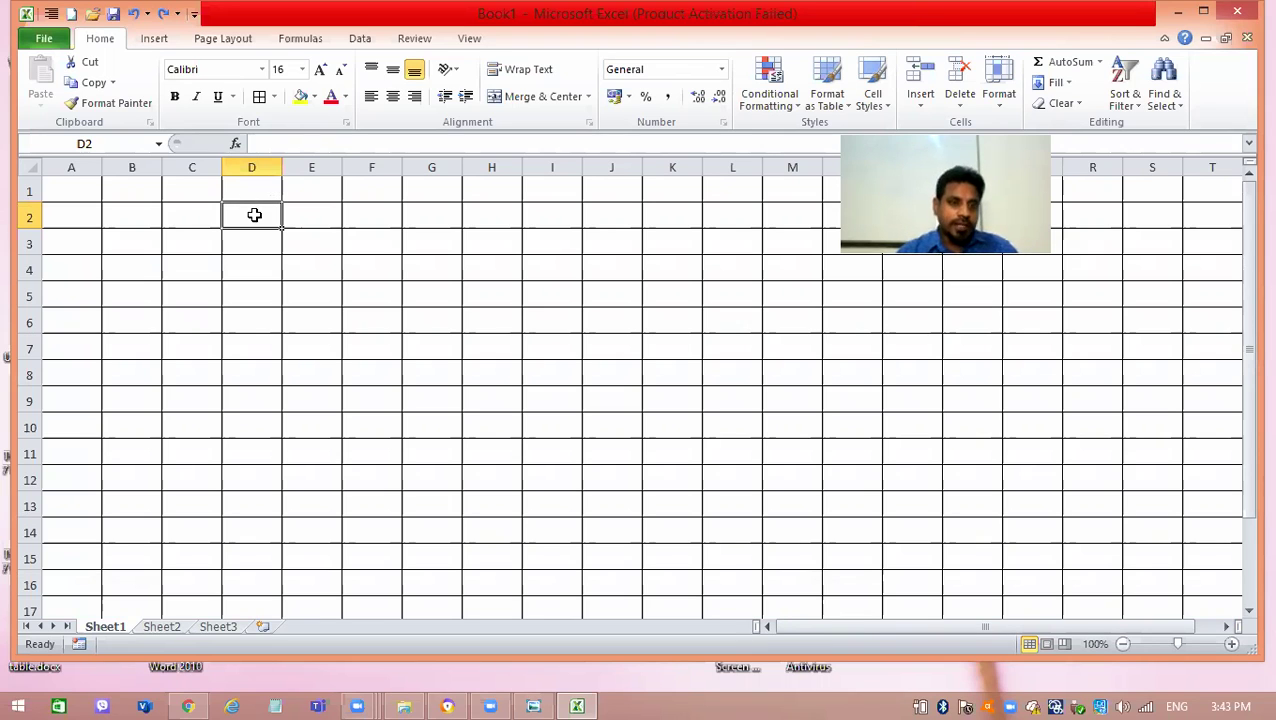
key(ctrl+a)
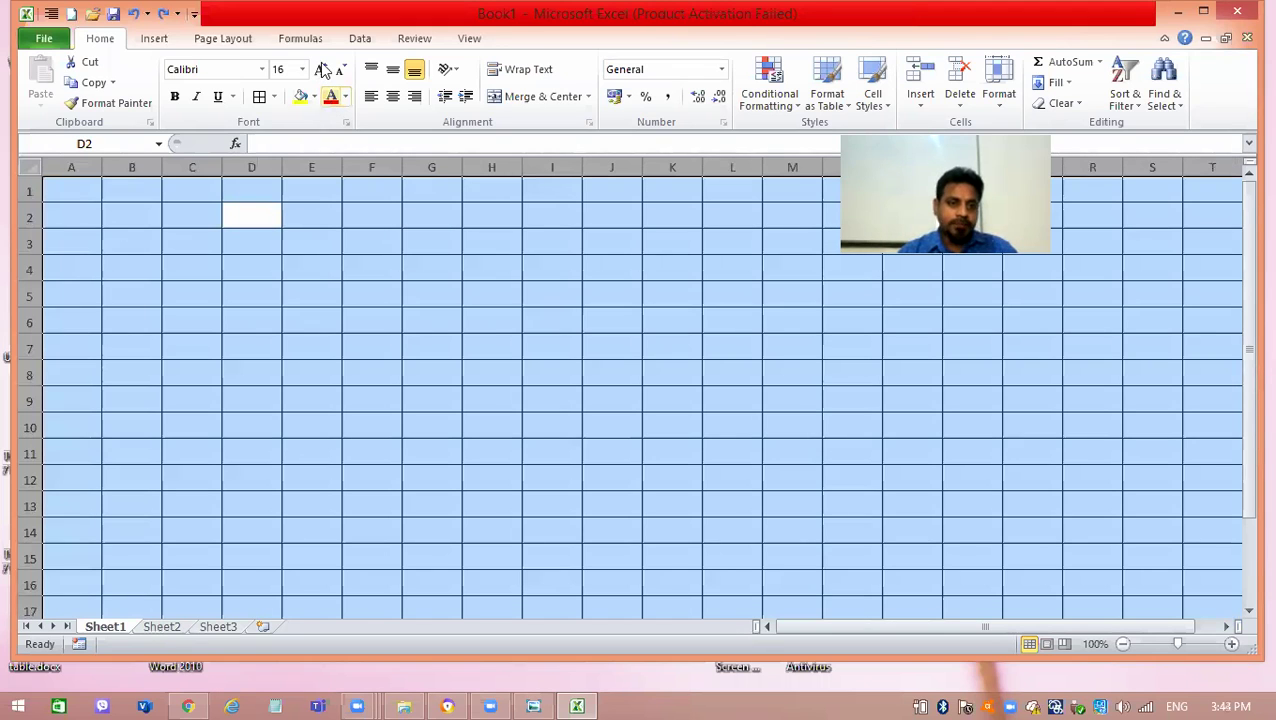
click(322, 68)
click(322, 68)
click(322, 68)
click(322, 68)
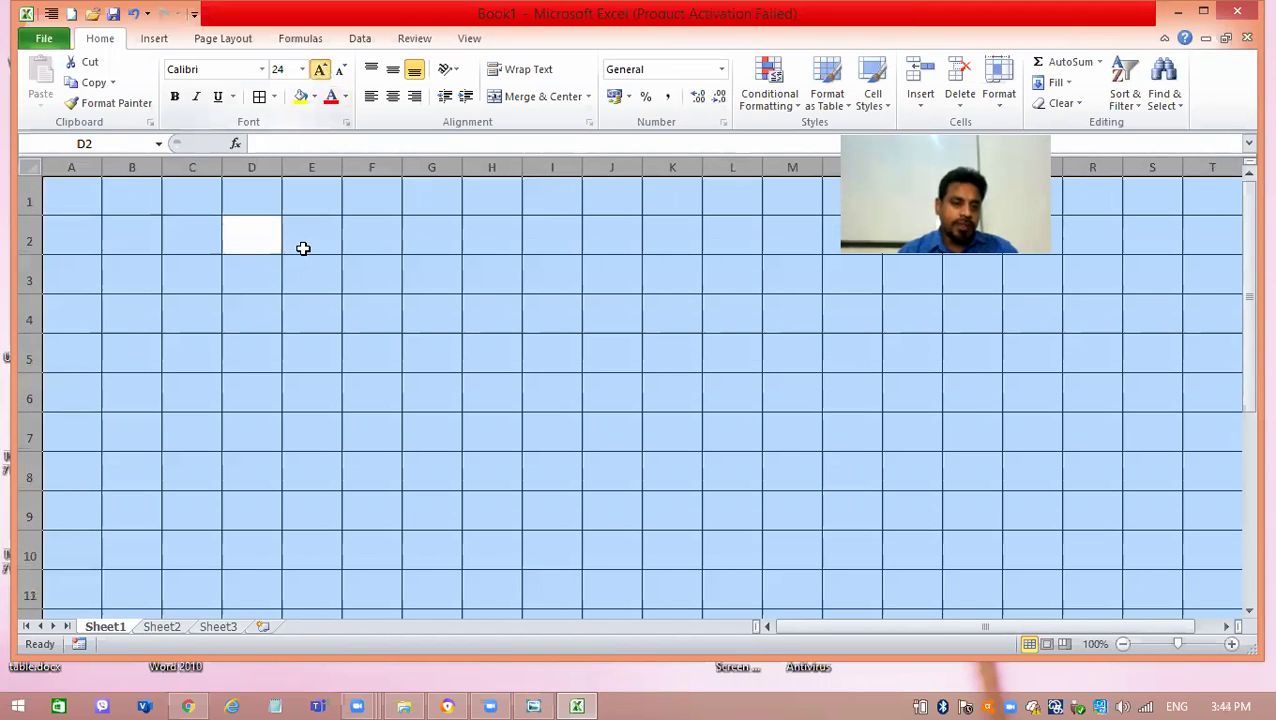
Step: Enter 12.234 in E2 and widen column E so it shows in full
click(303, 248)
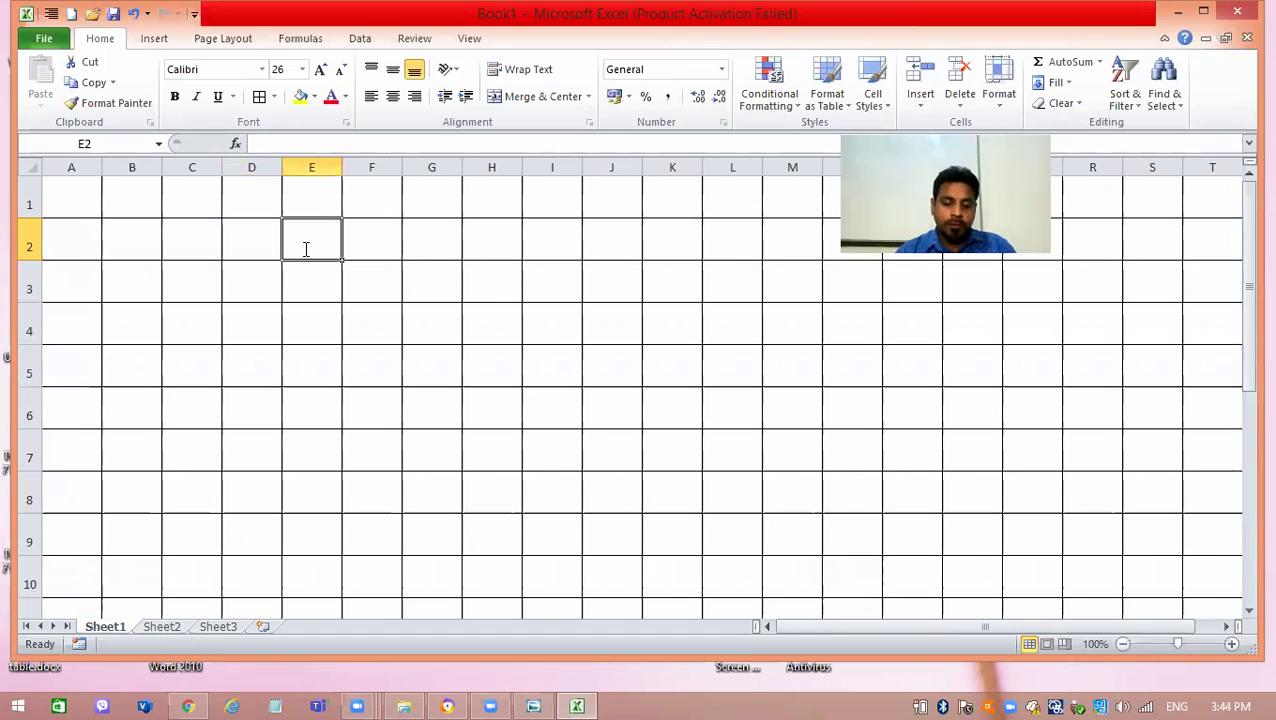
text(12.234)
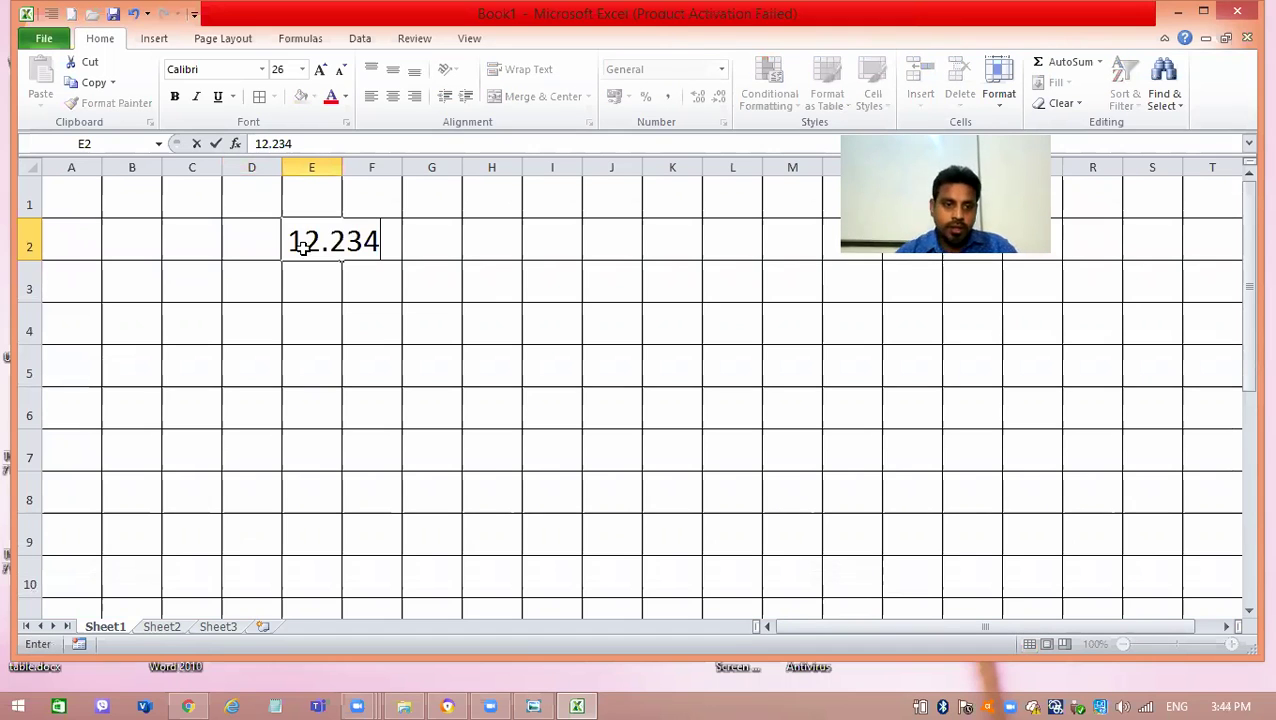
key(Return)
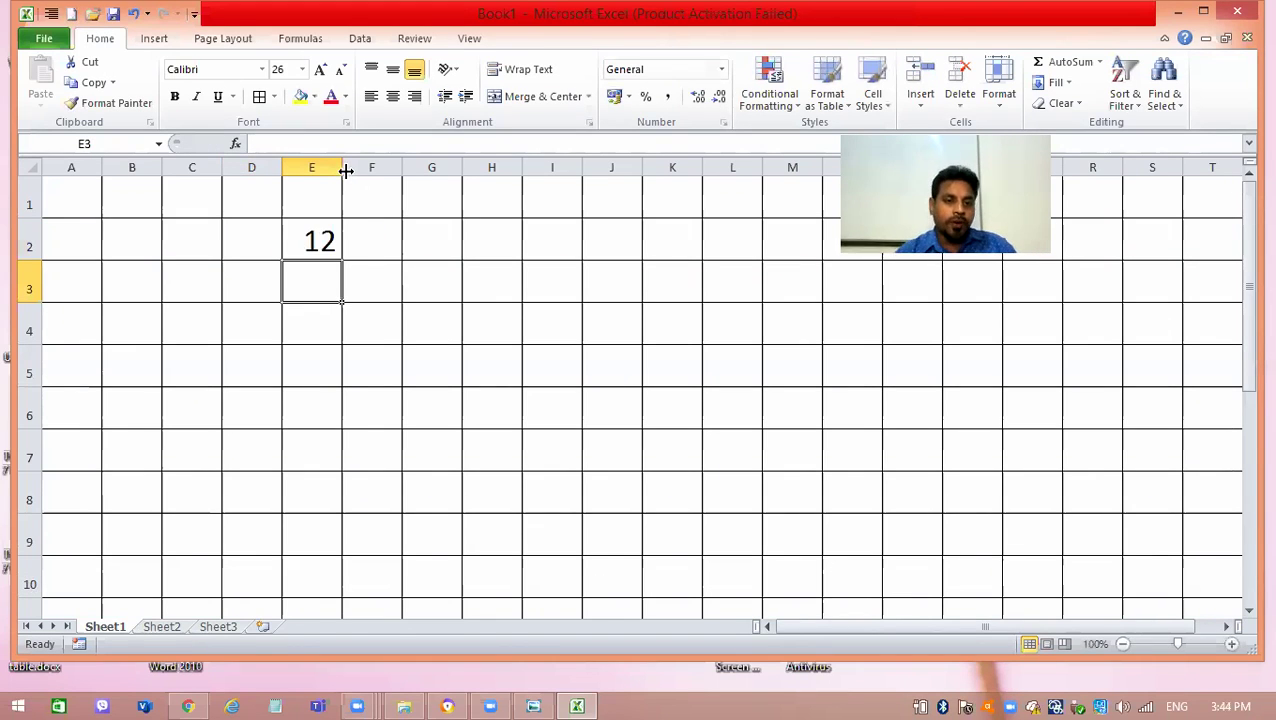
drag(342, 169, 455, 168)
click(457, 313)
click(350, 271)
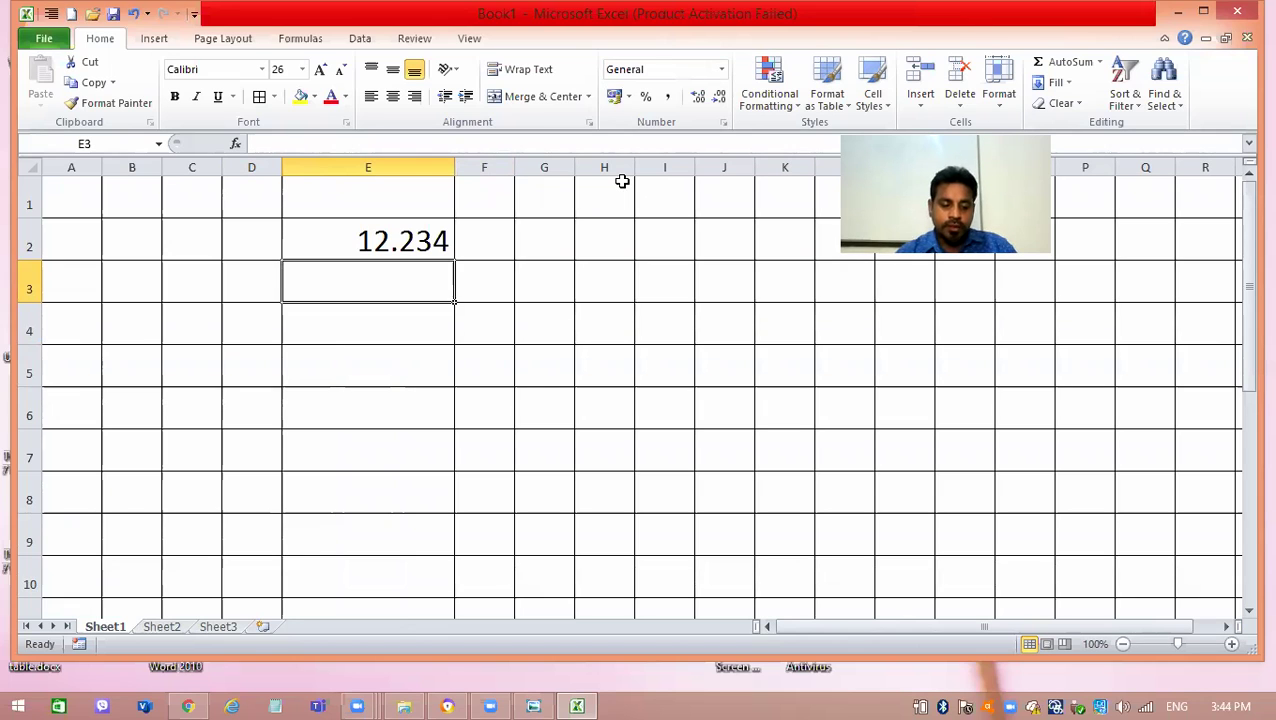
Step: Enter test values 12/21, 2/3 and 1223.68865 in E3:E5
text(12/21)
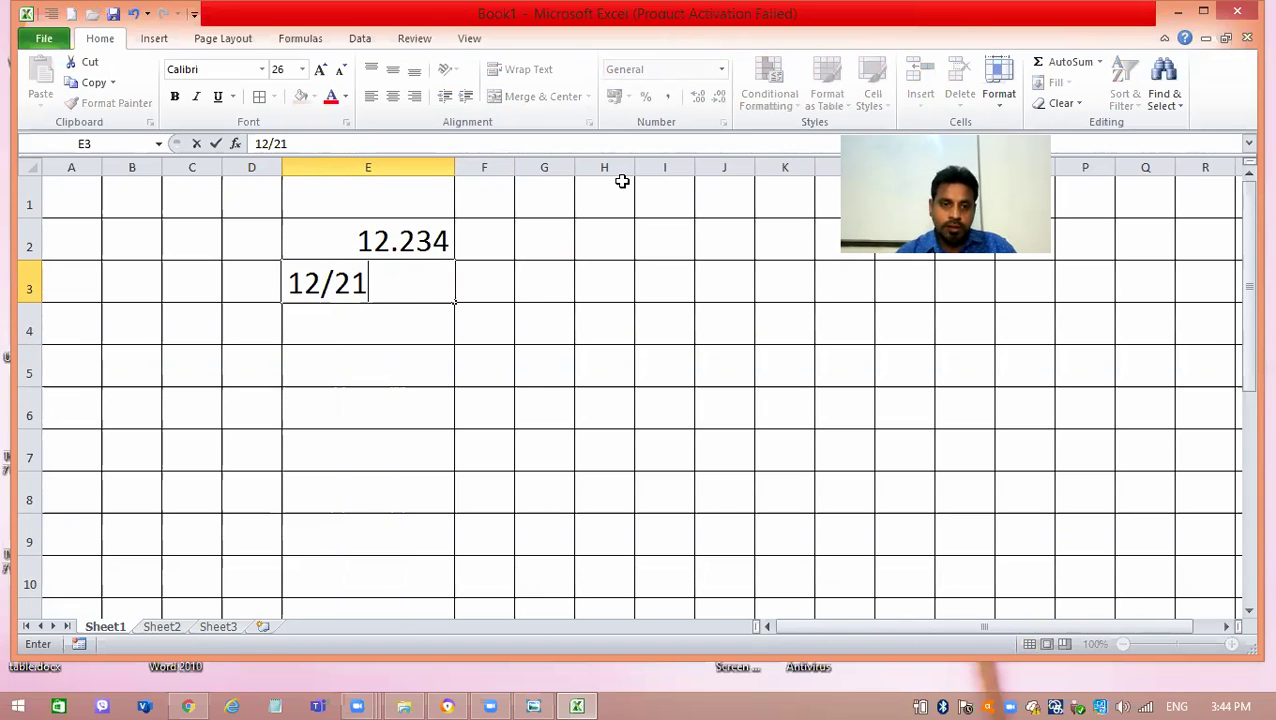
key(Return)
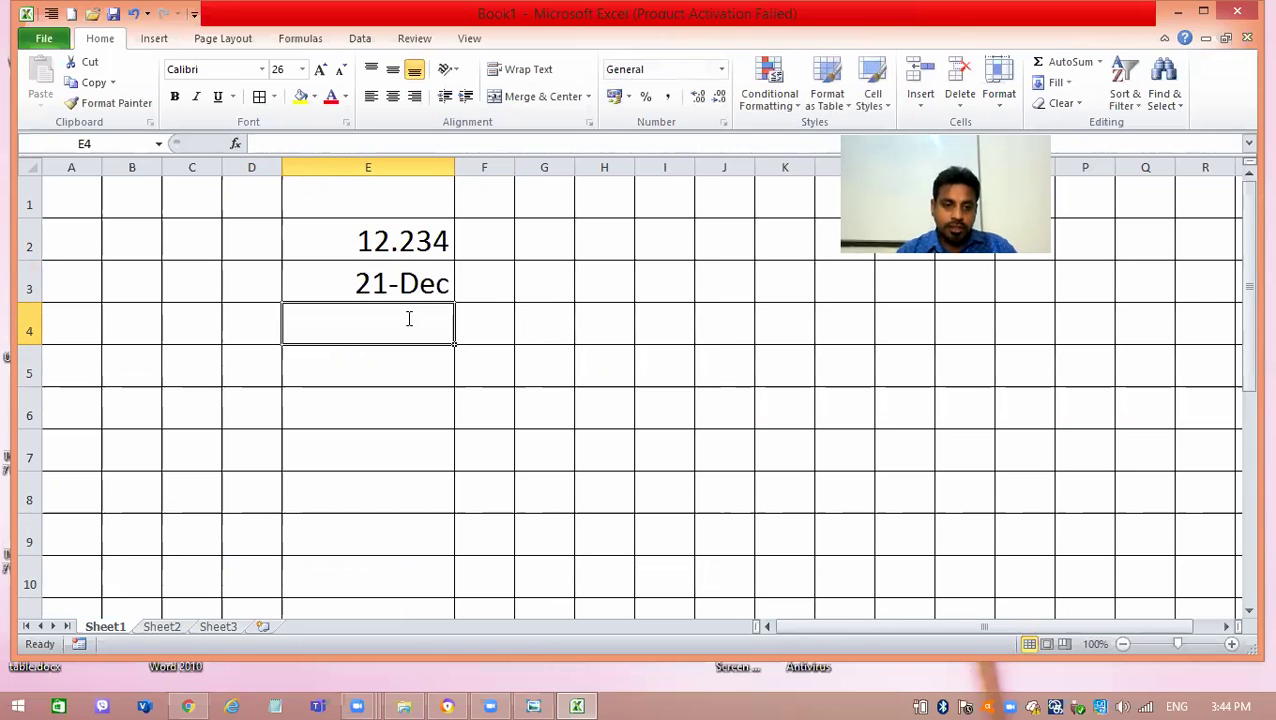
text(2/3)
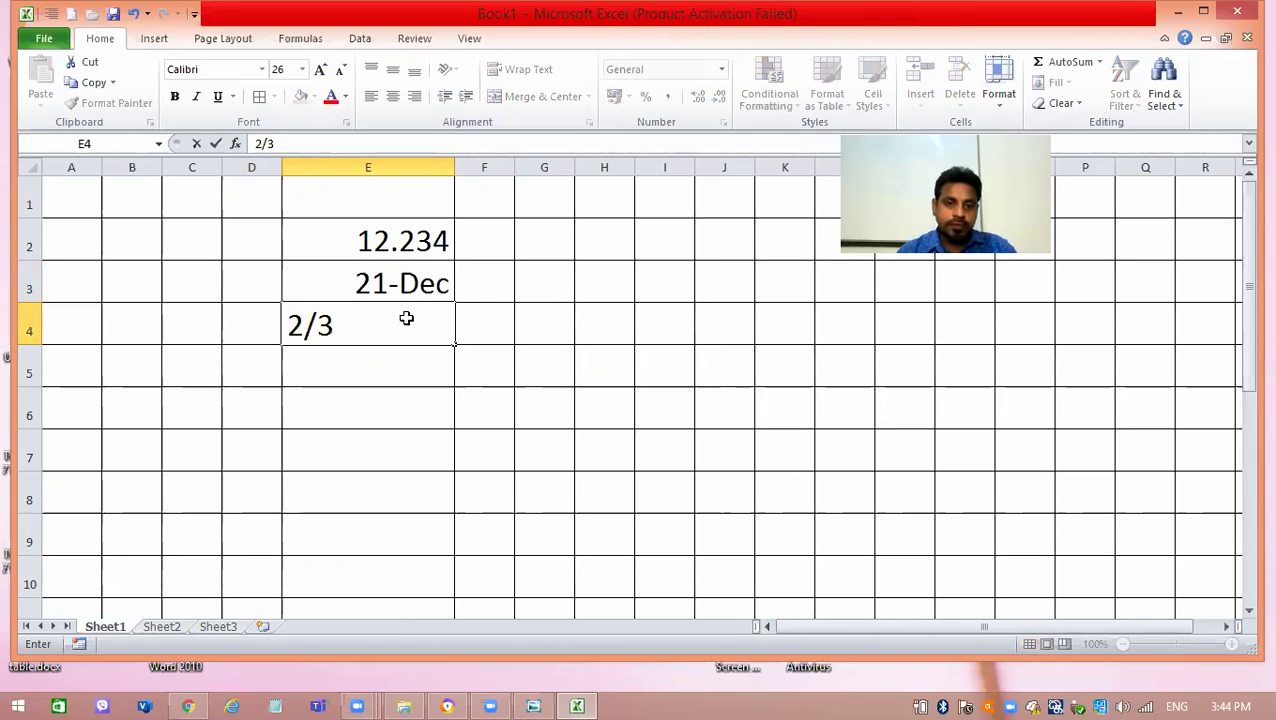
key(Return)
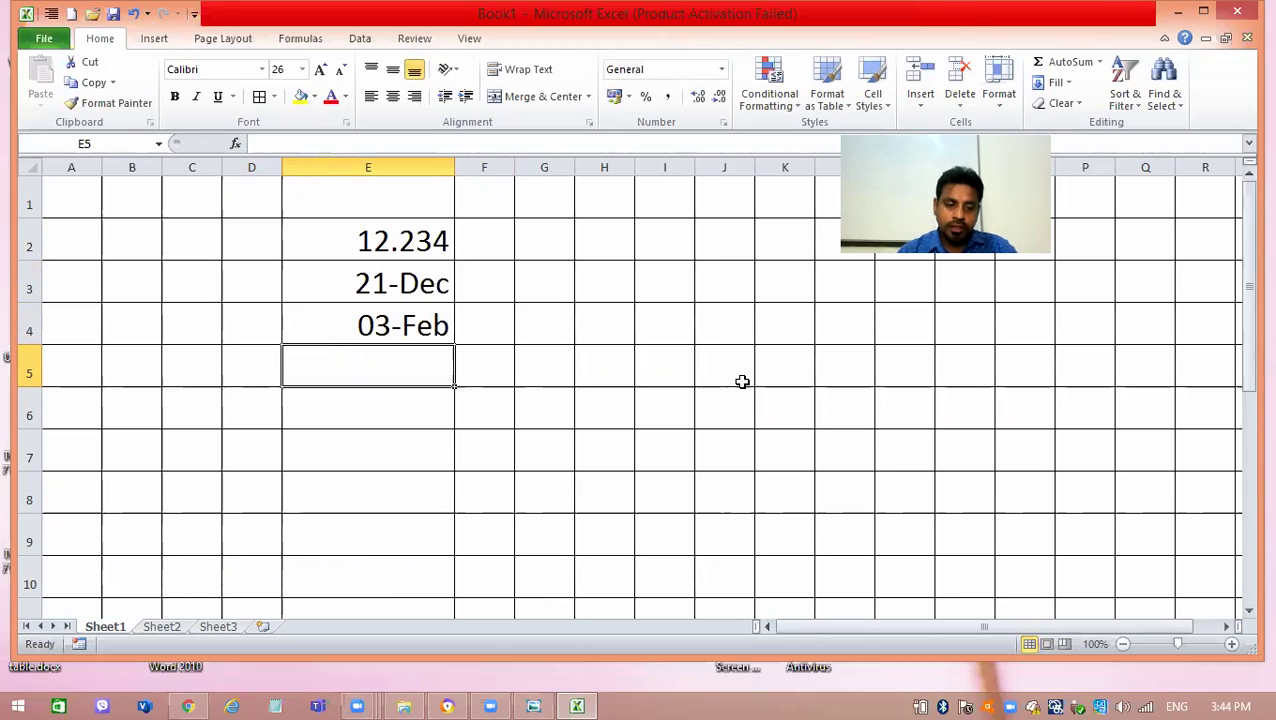
text(1223.68)
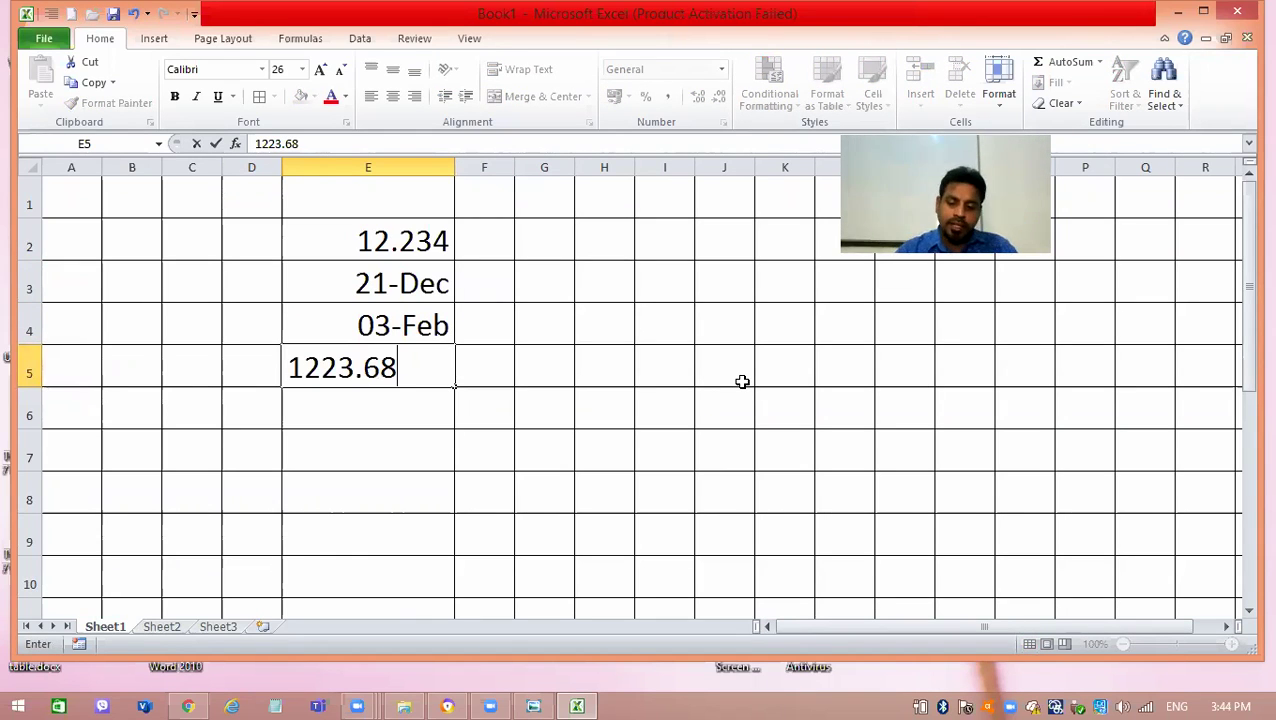
text(865)
key(Return)
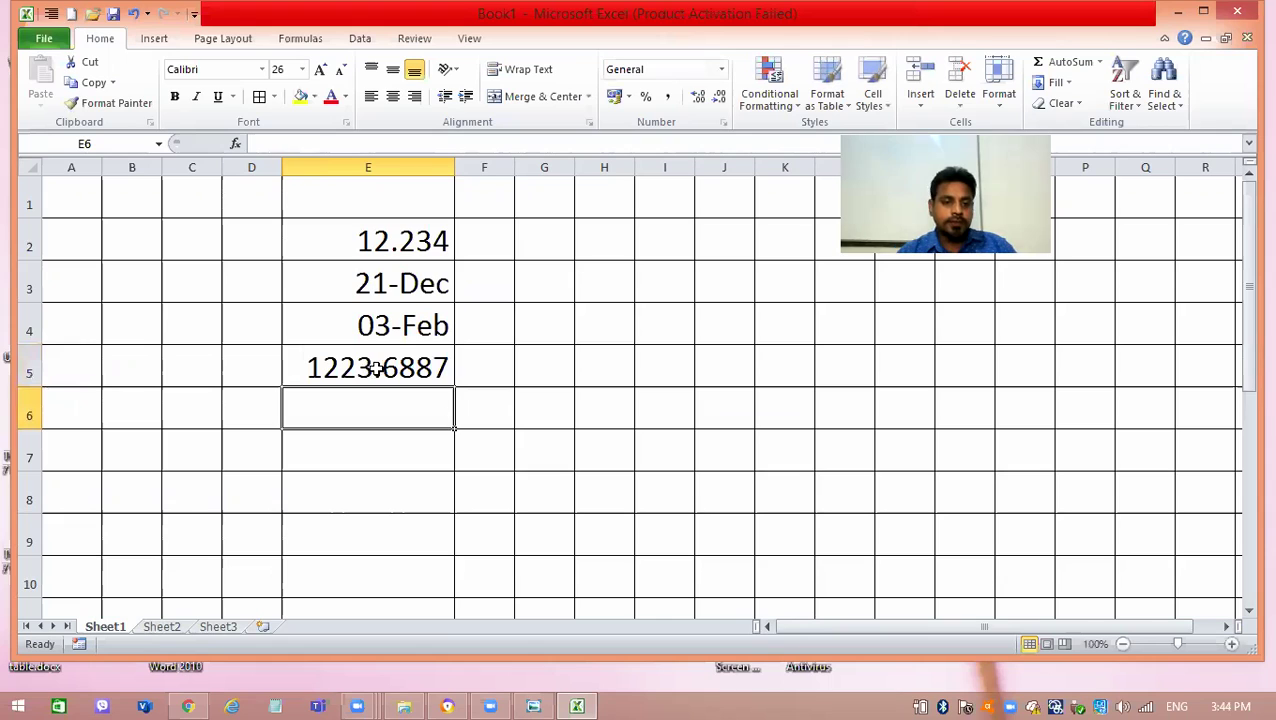
click(375, 368)
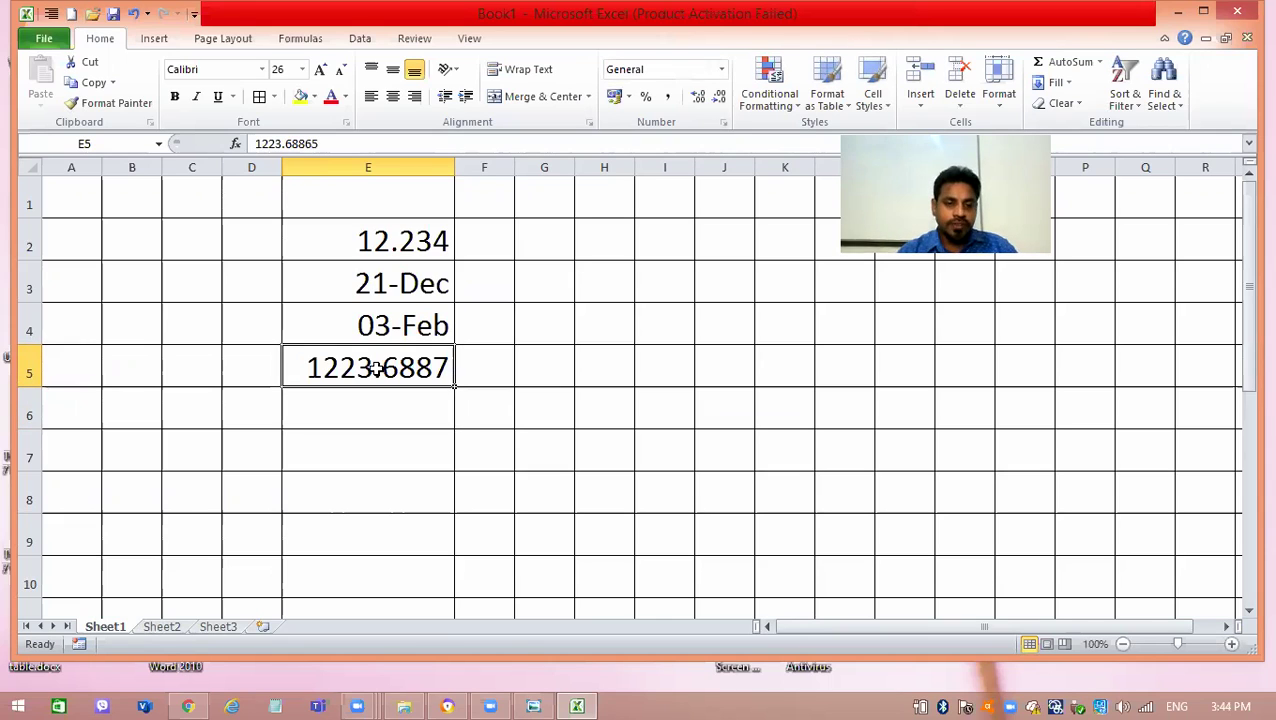
Step: Clear every test entry from the worksheet
shift+click(430, 240)
key(ctrl+a)
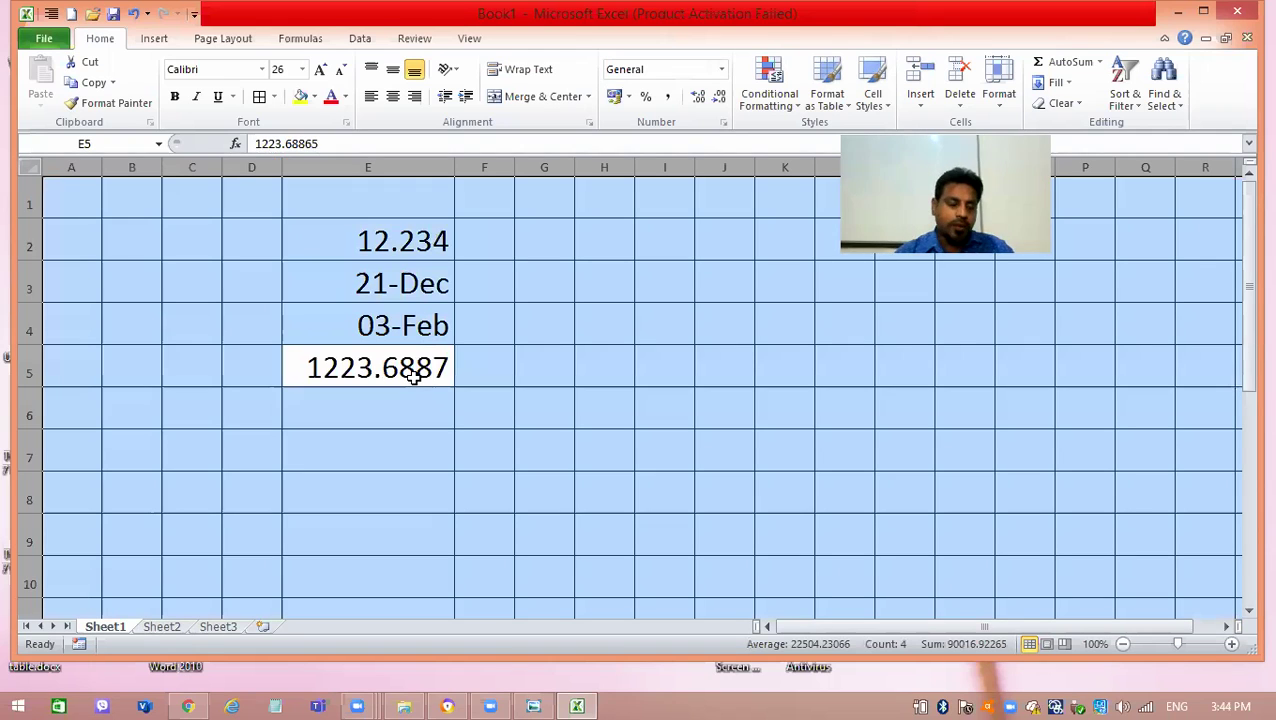
key(Delete)
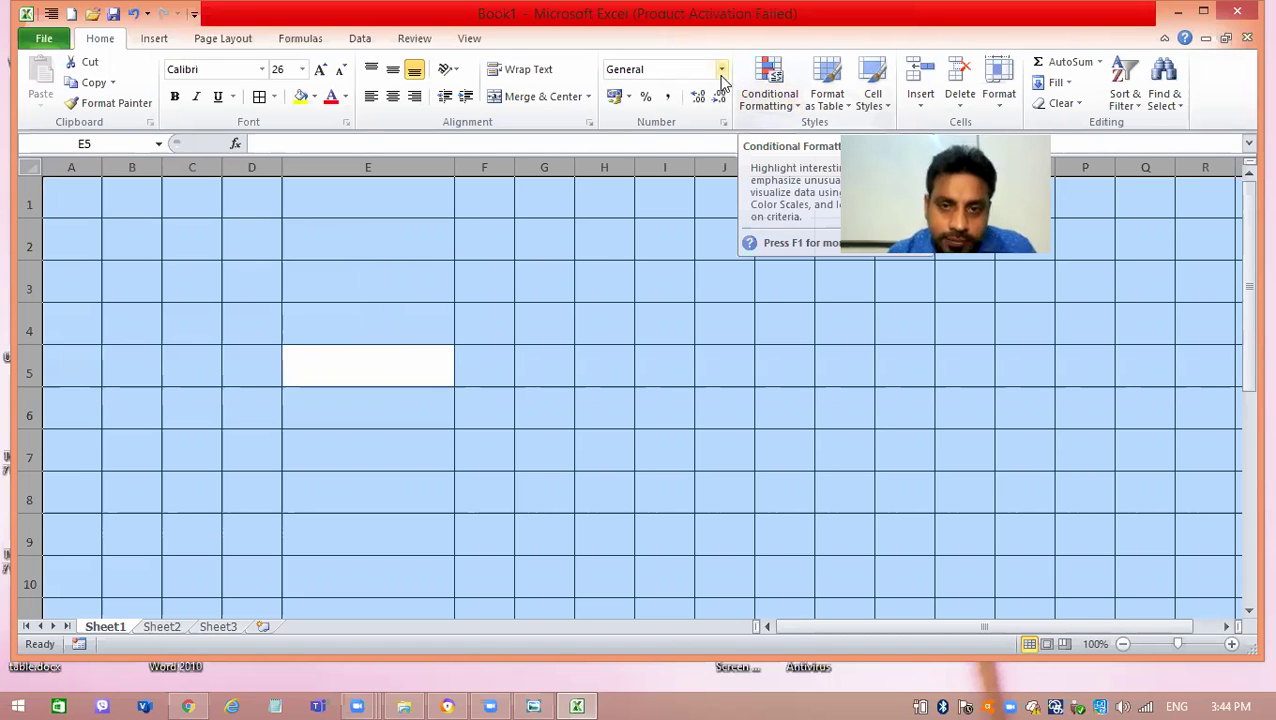
click(721, 76)
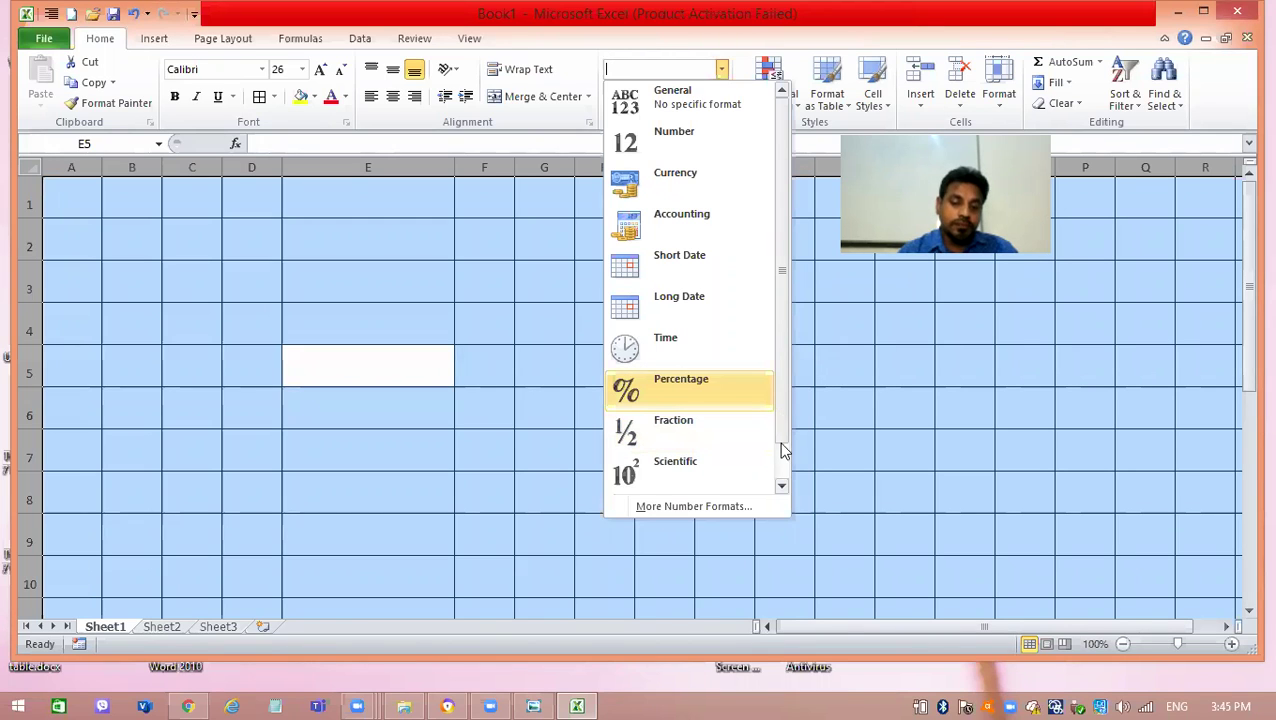
scroll(726, 485, down, 1)
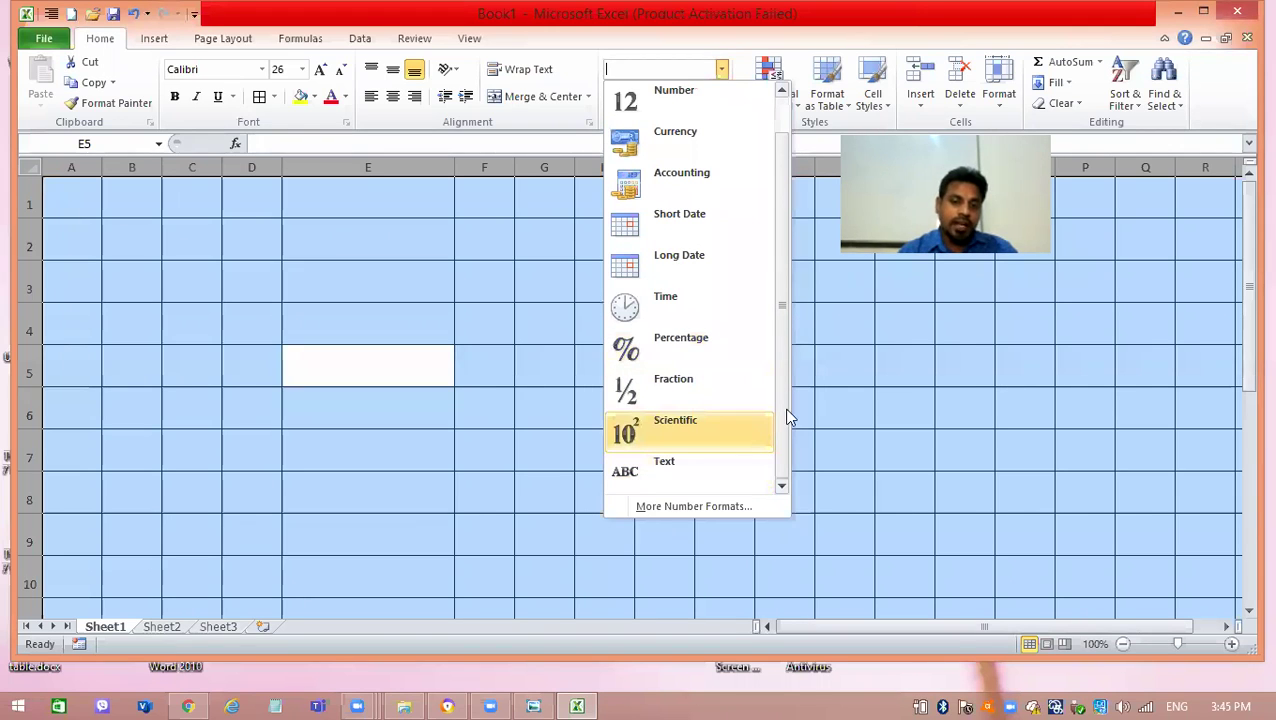
scroll(788, 314, up, 1)
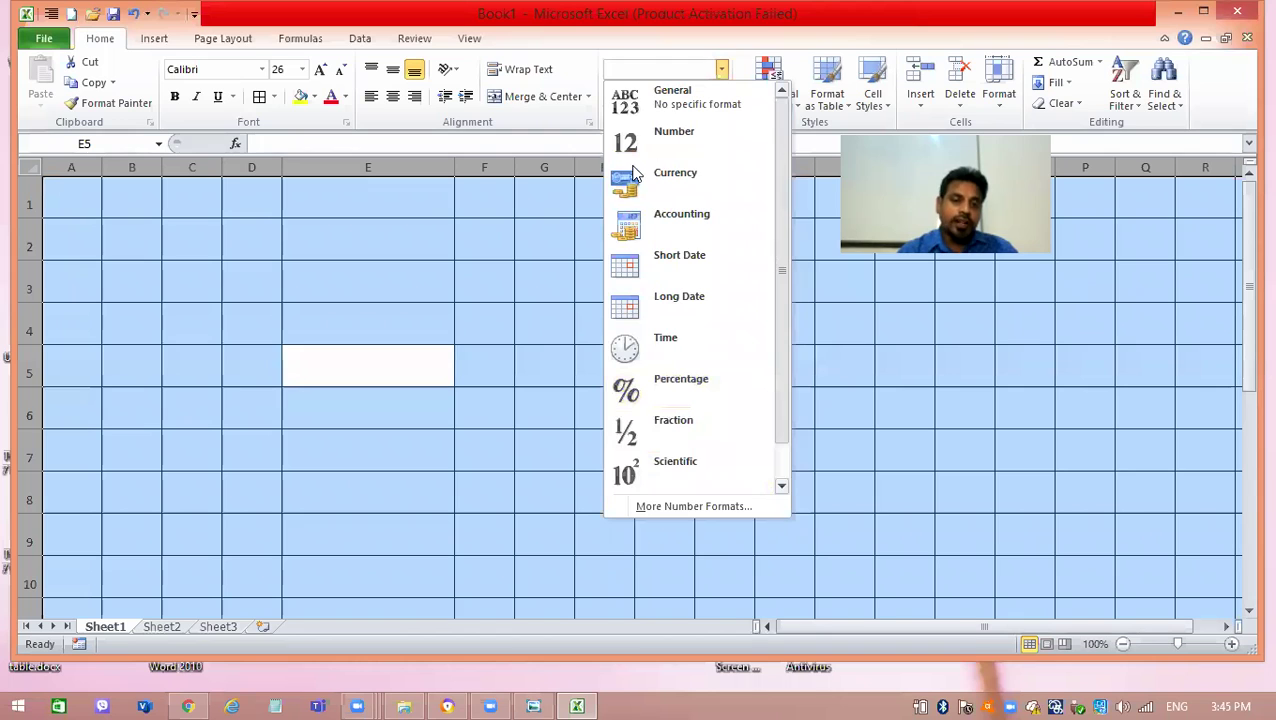
click(400, 203)
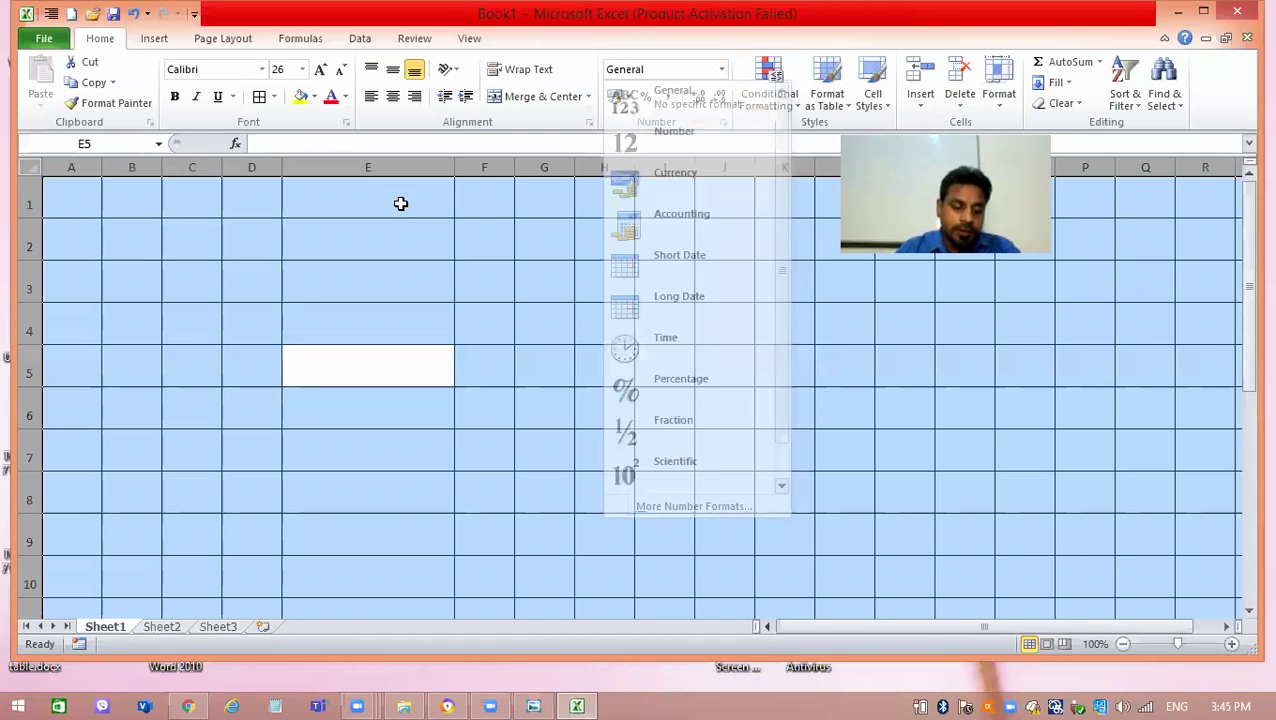
click(401, 203)
Step: Label E1 'General' and check the Number Format list for F1:I1
text(Ge)
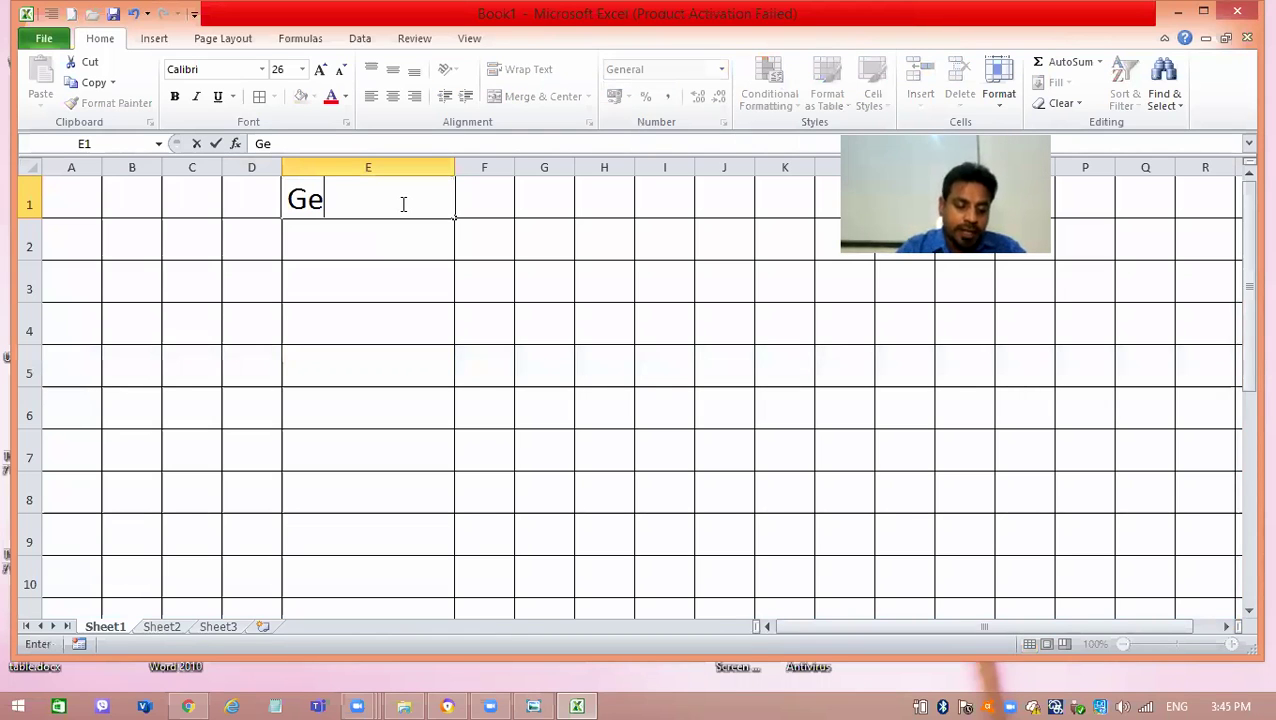
text(neral)
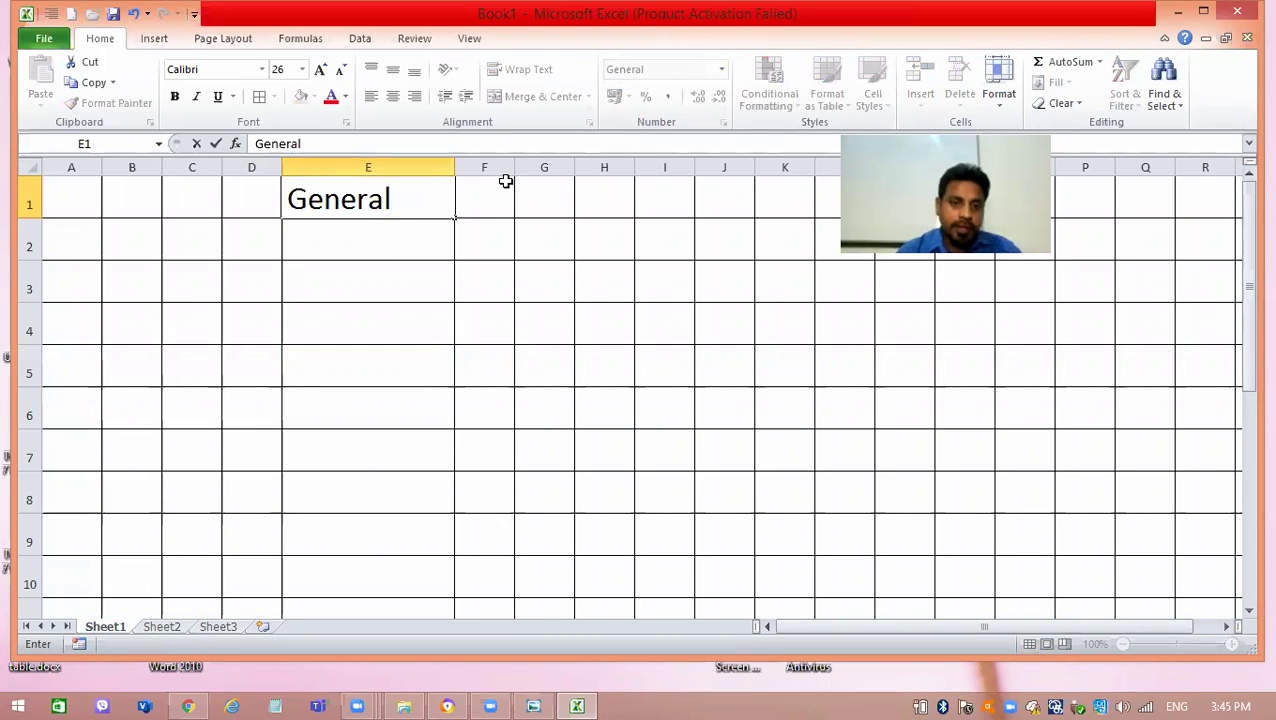
click(476, 205)
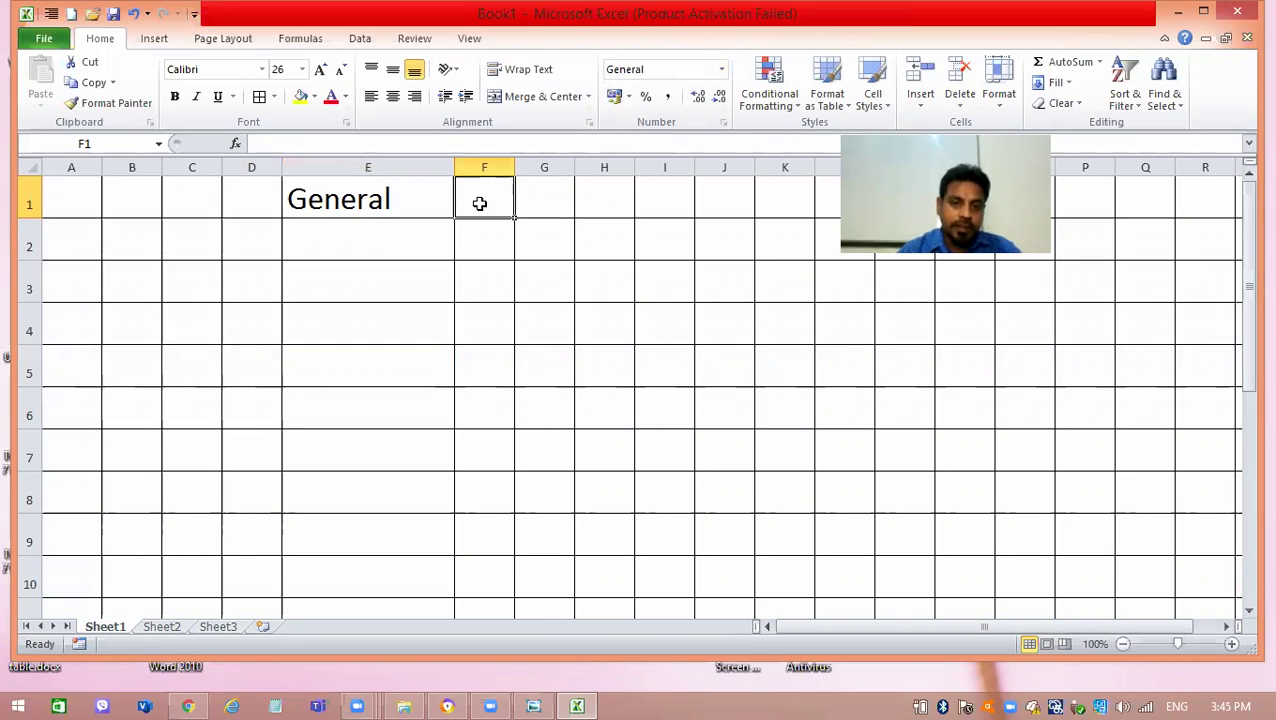
shift+click(645, 203)
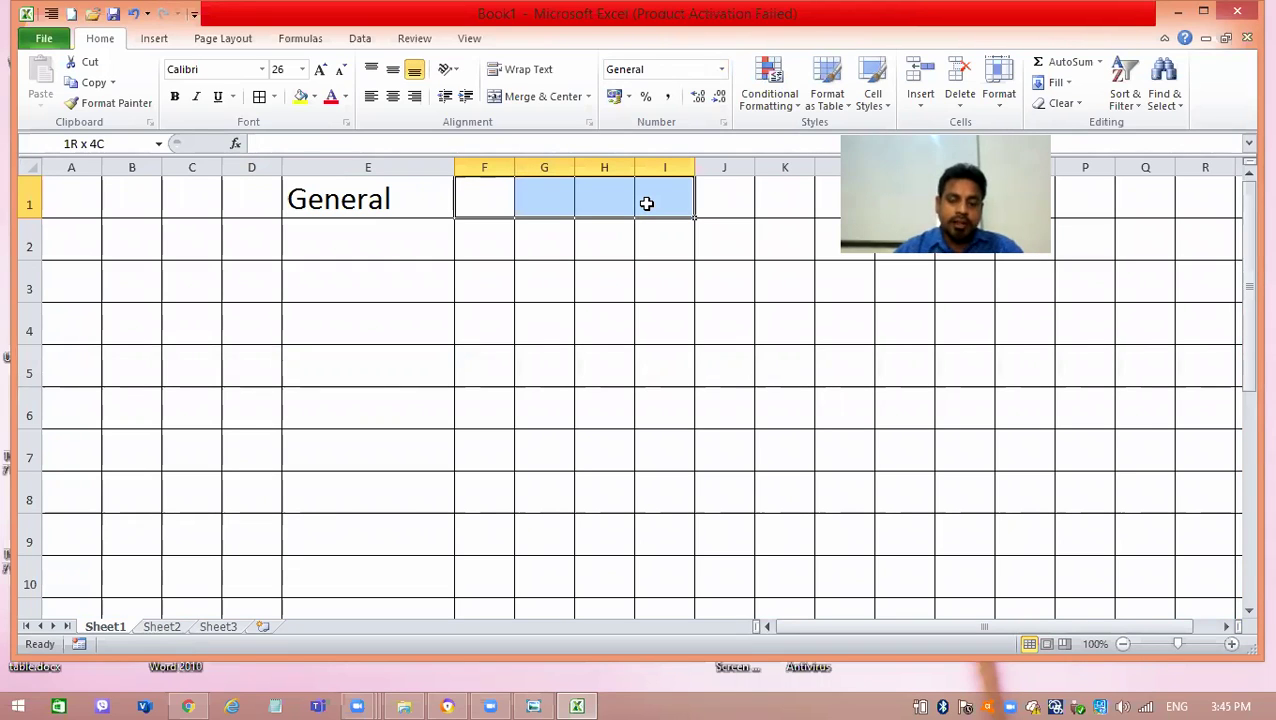
click(720, 70)
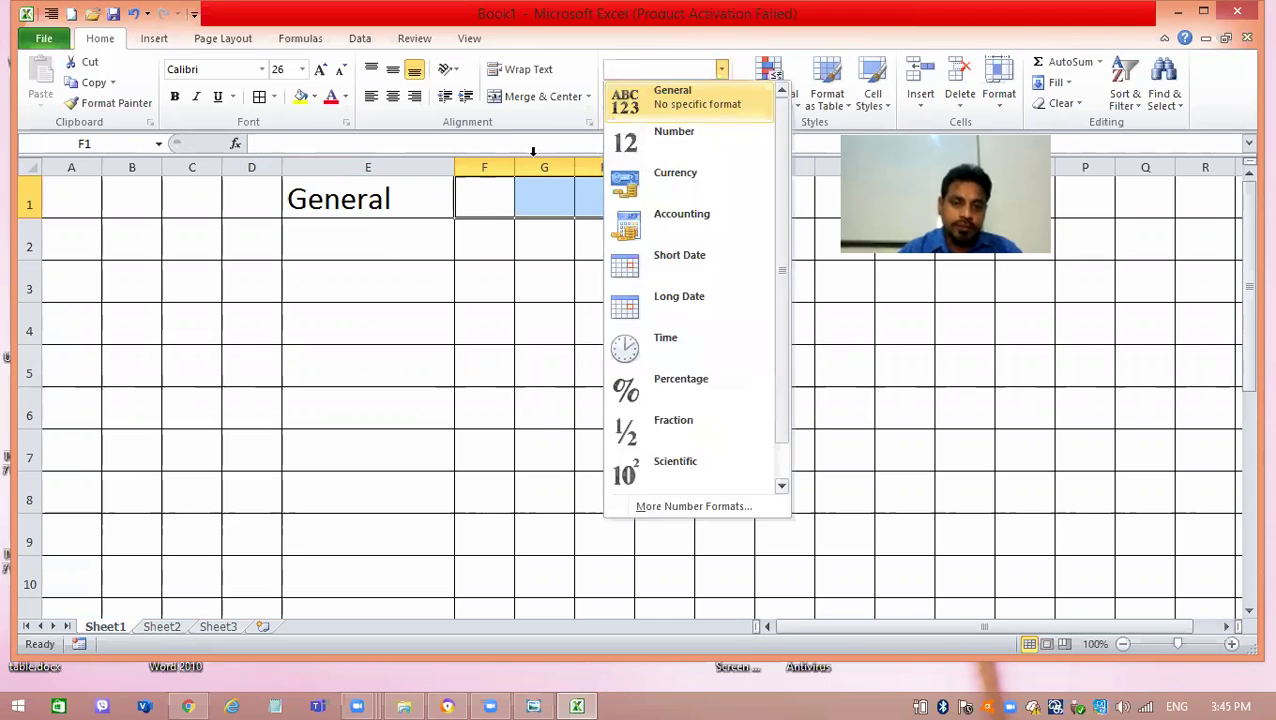
click(533, 151)
Step: Enter 125, -124, 12.123 and ICT in F1:I1, widening column H
double_click(497, 208)
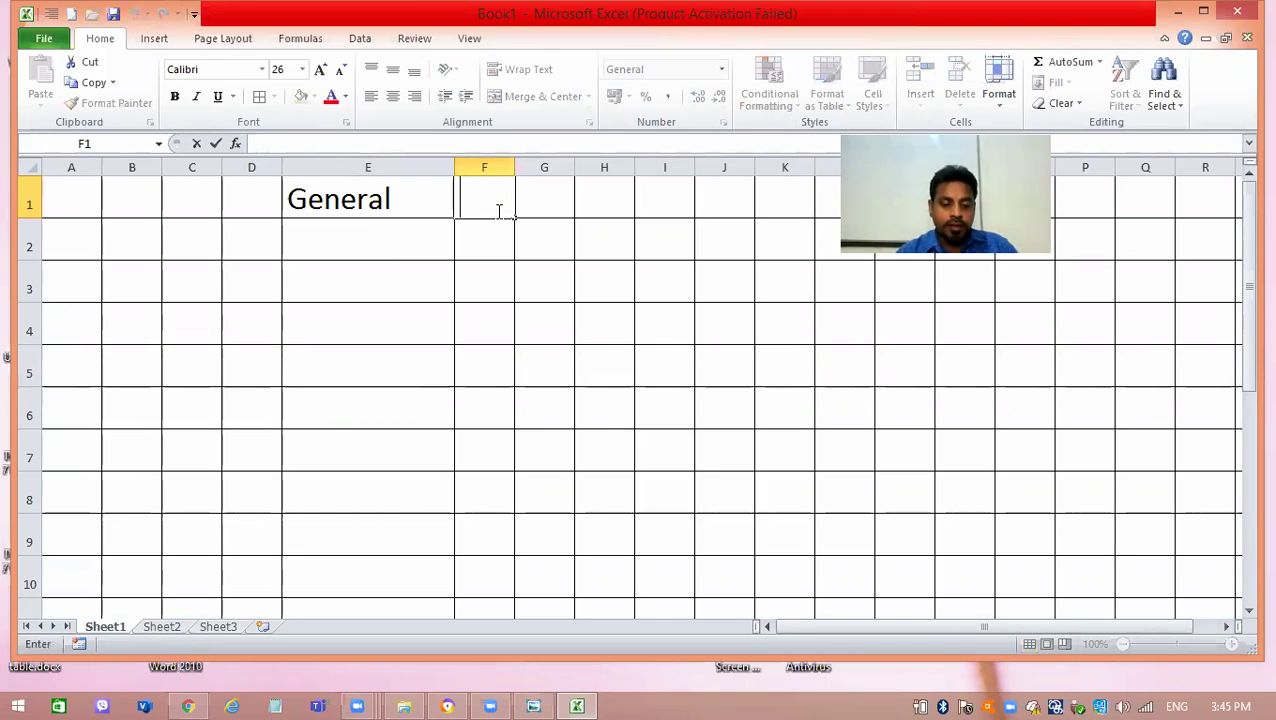
text(125)
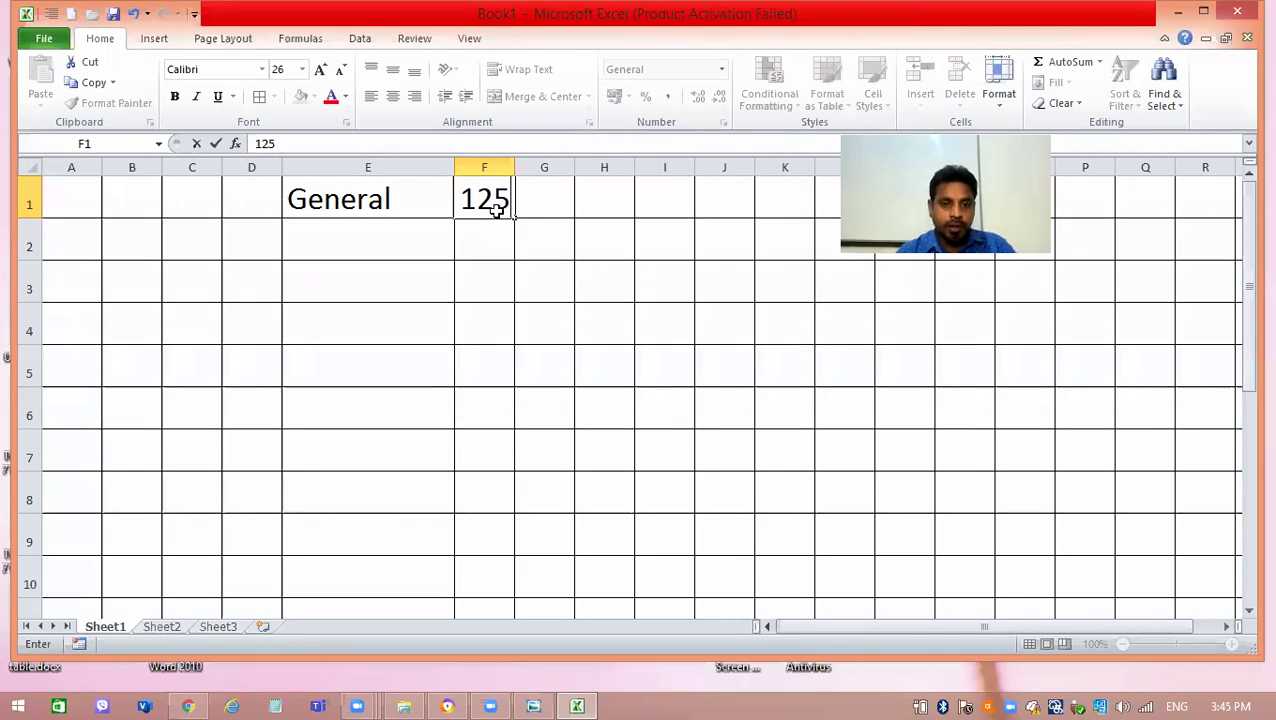
key(Tab)
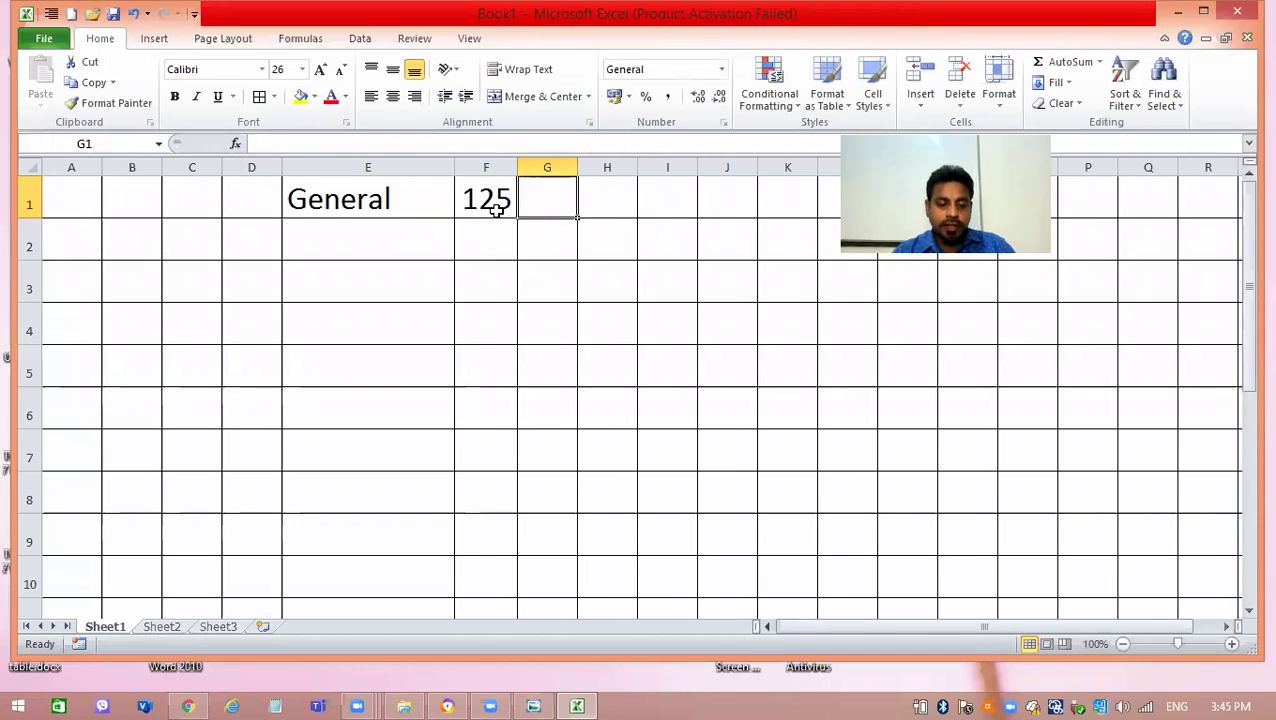
text(-124)
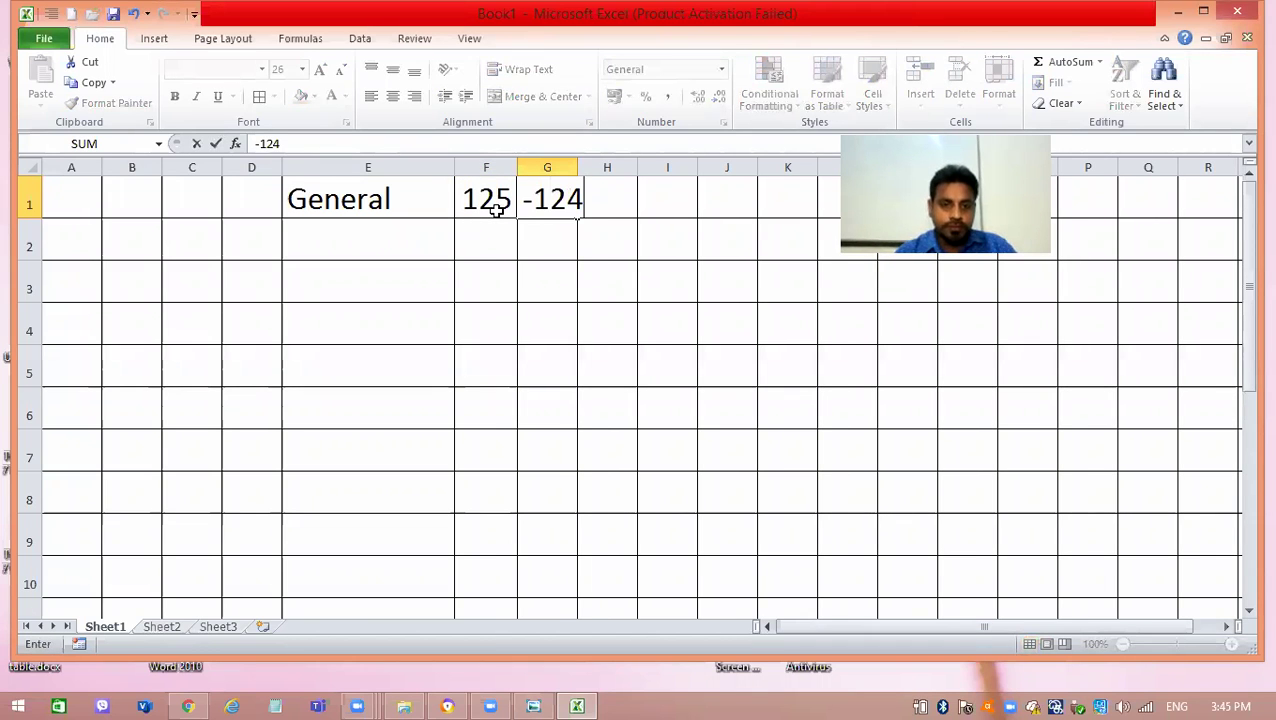
key(Tab)
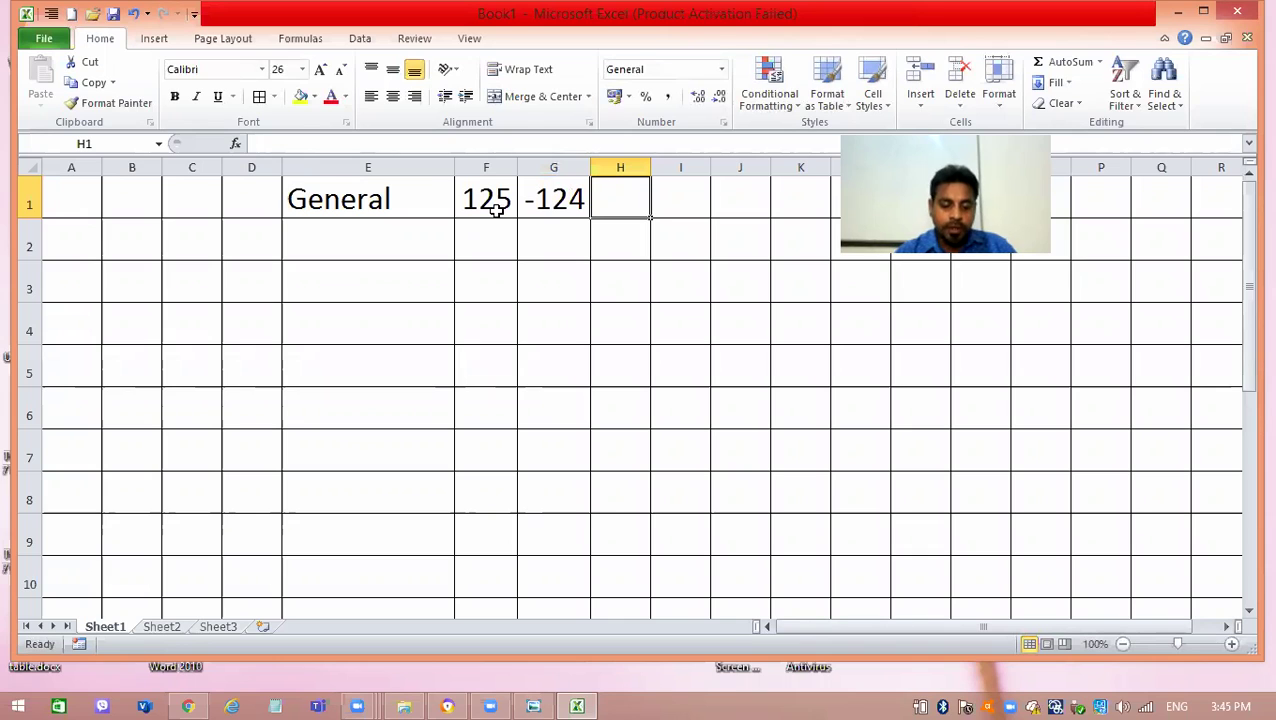
text(12.123)
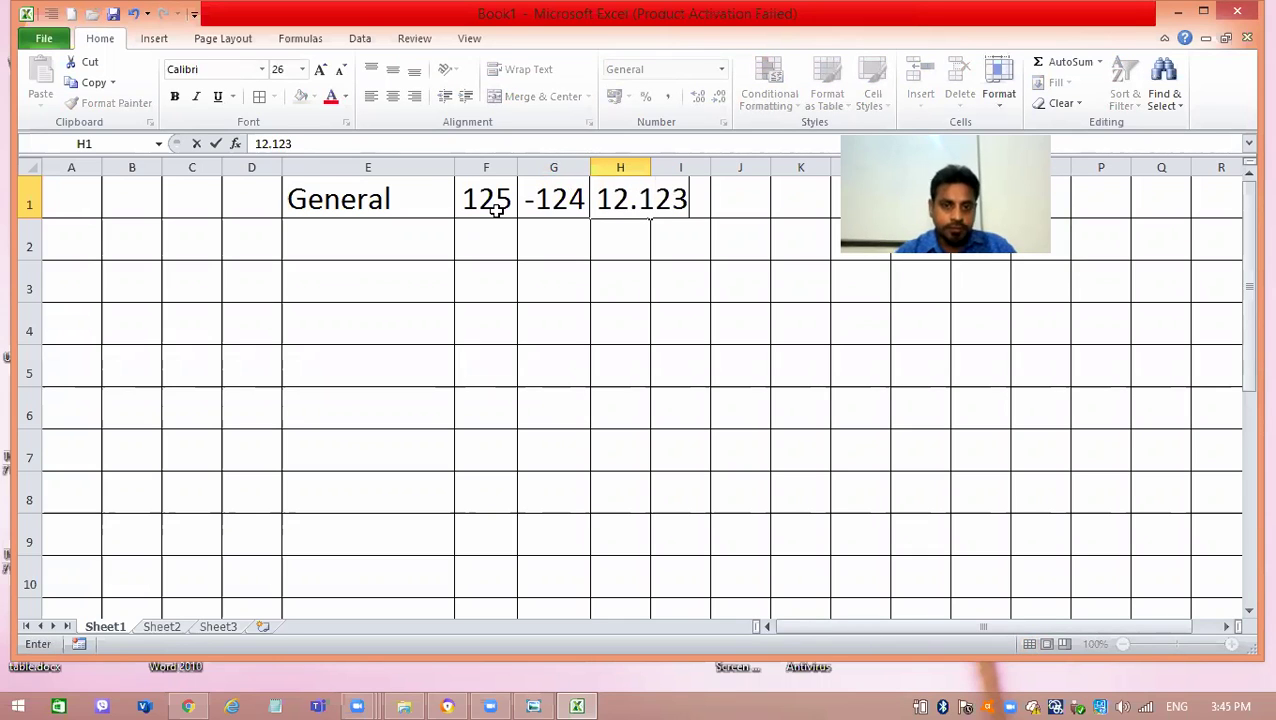
key(Tab)
drag(650, 162, 713, 168)
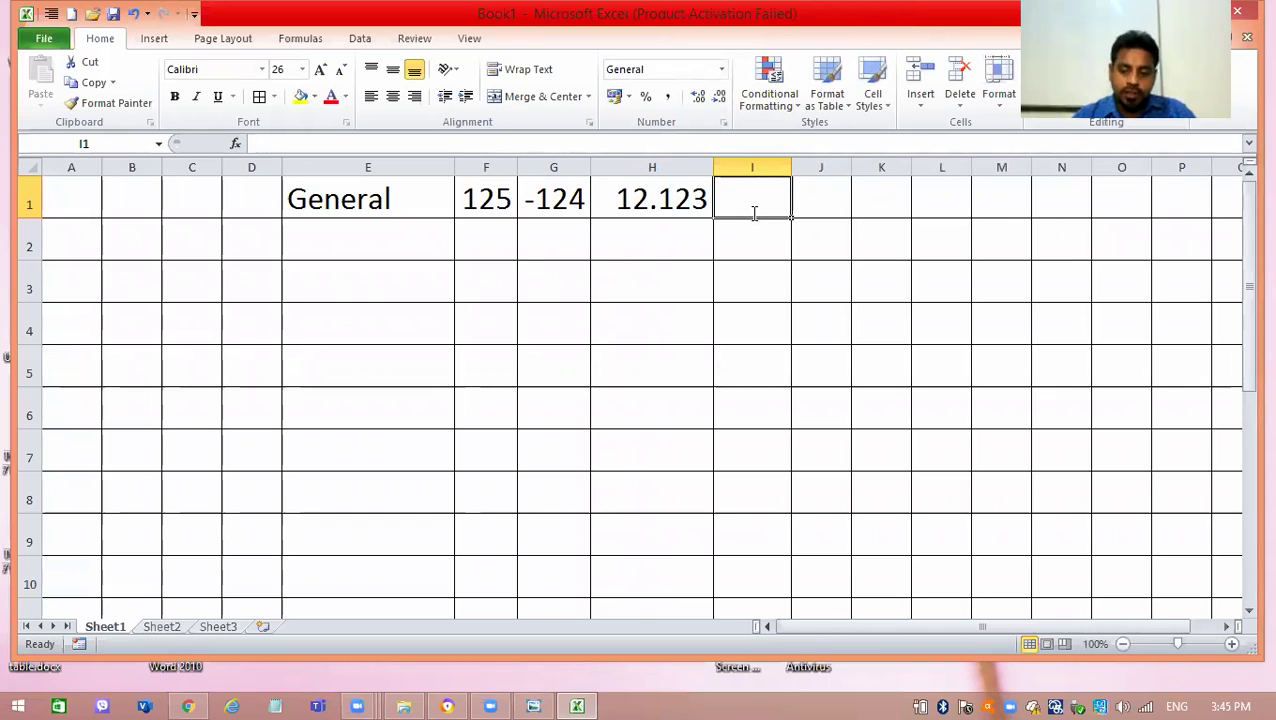
text(ICT)
key(Return)
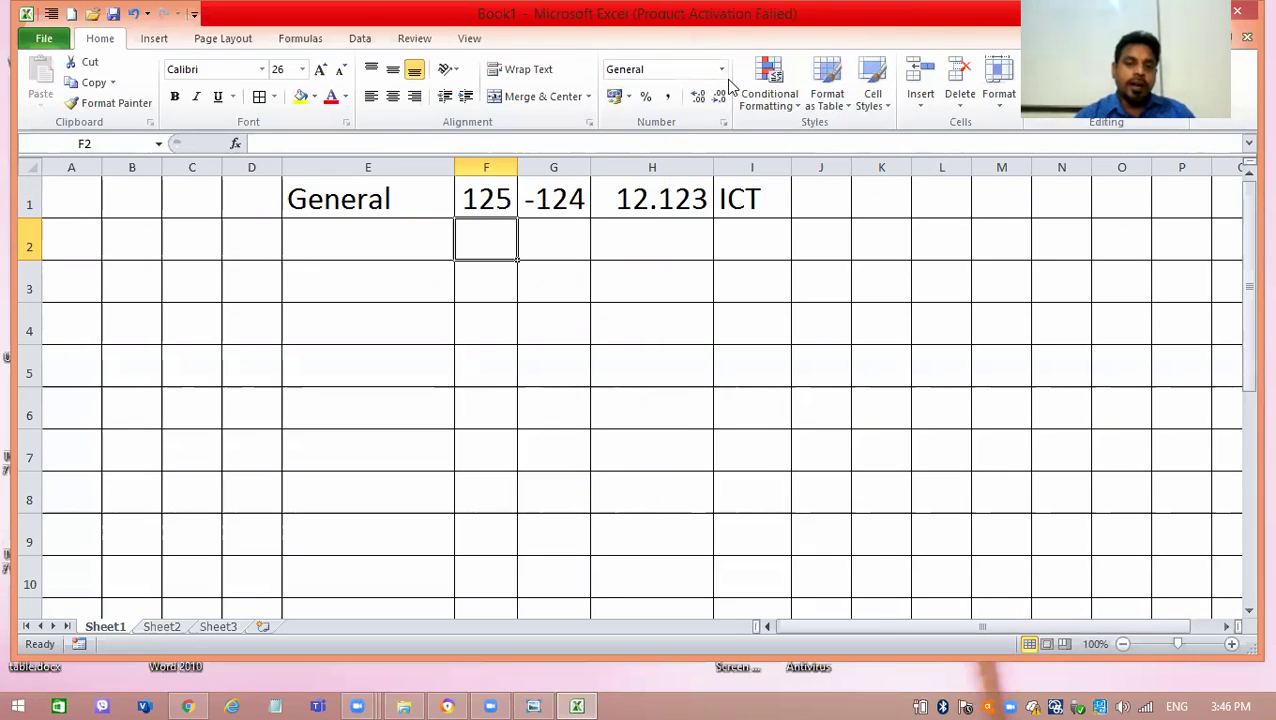
Step: Label E2 'Number' and apply the Number format to F2:I2
click(405, 251)
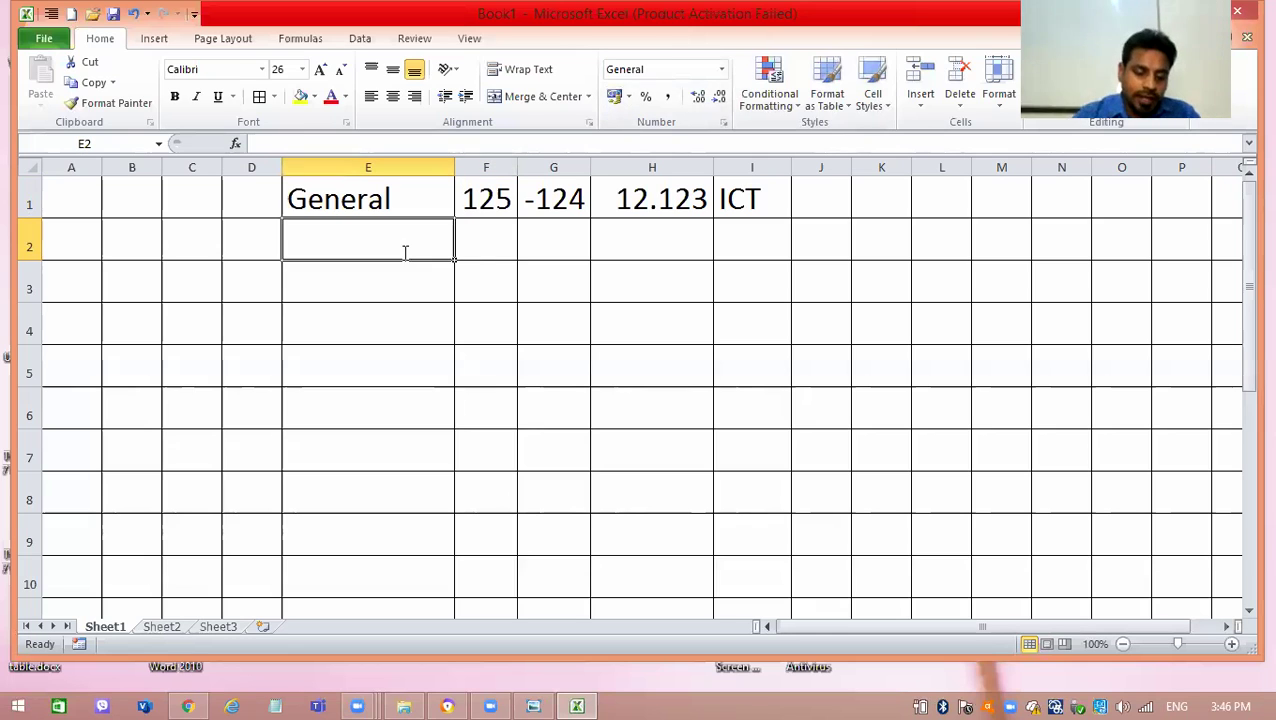
text(Number)
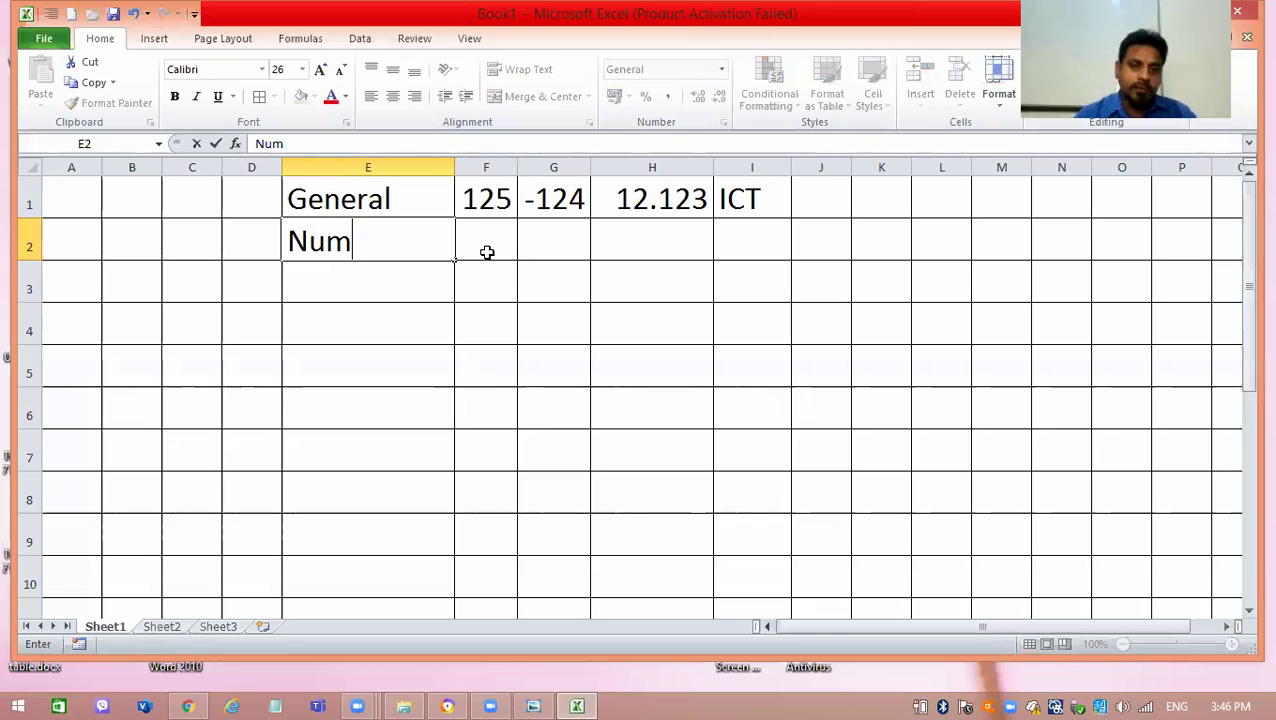
click(494, 246)
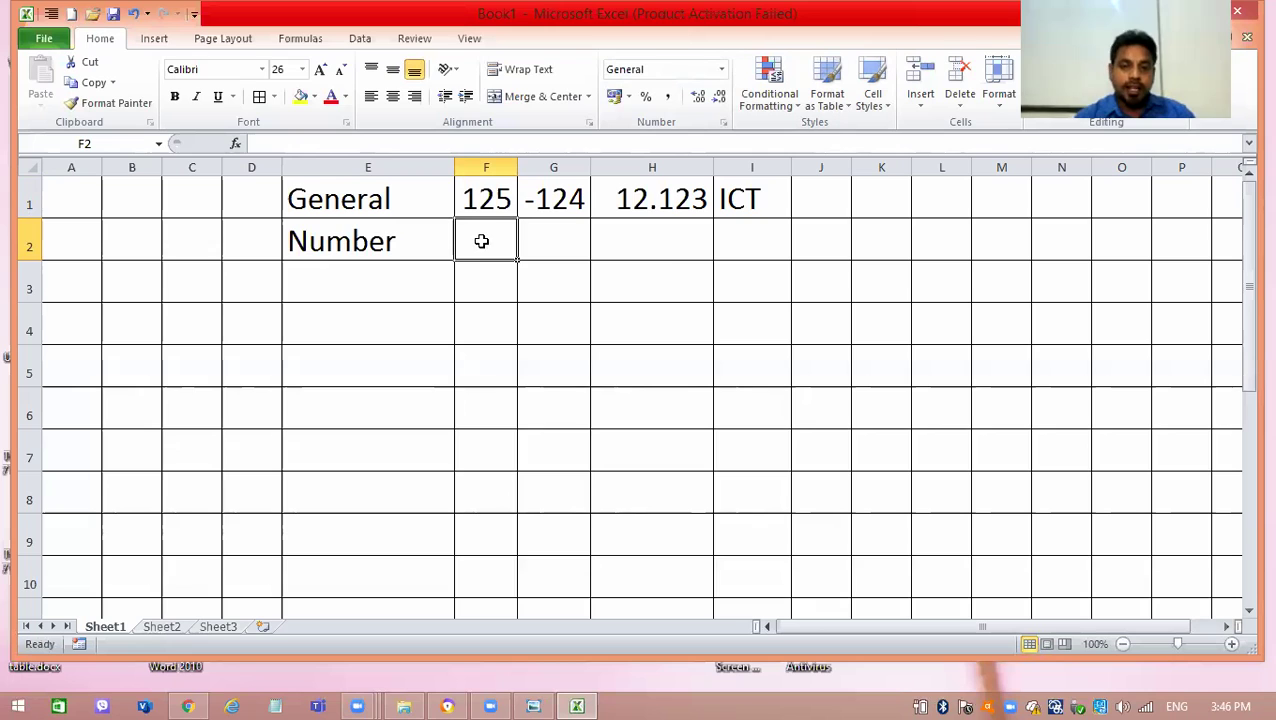
drag(755, 237, 939, 230)
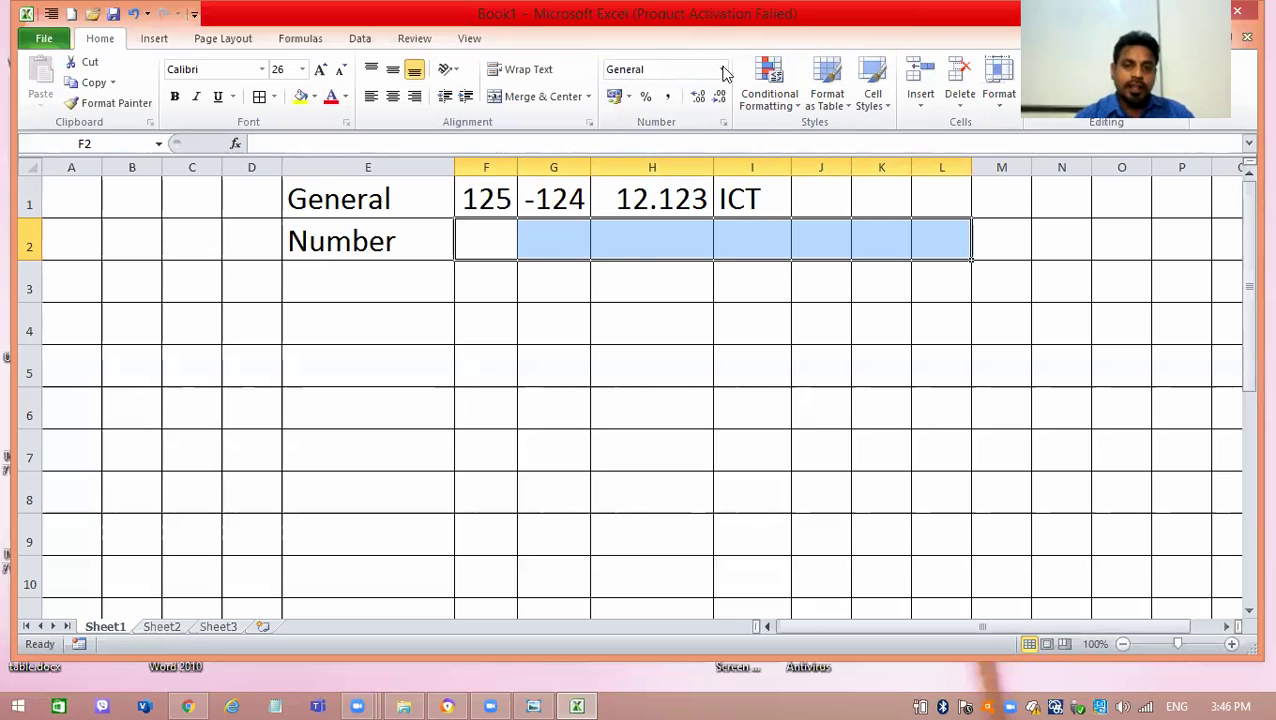
click(723, 70)
click(690, 148)
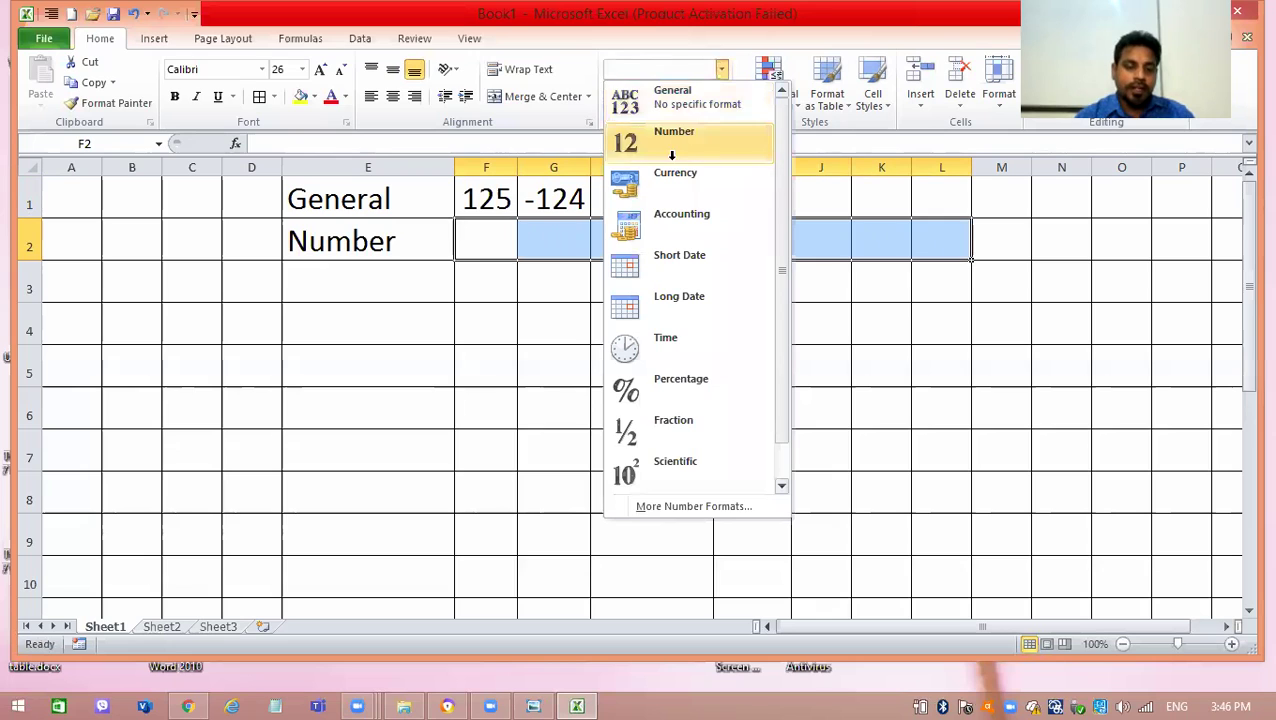
Step: Enter 123 in F2 and G2, removing G2's decimals so it shows 123
click(466, 244)
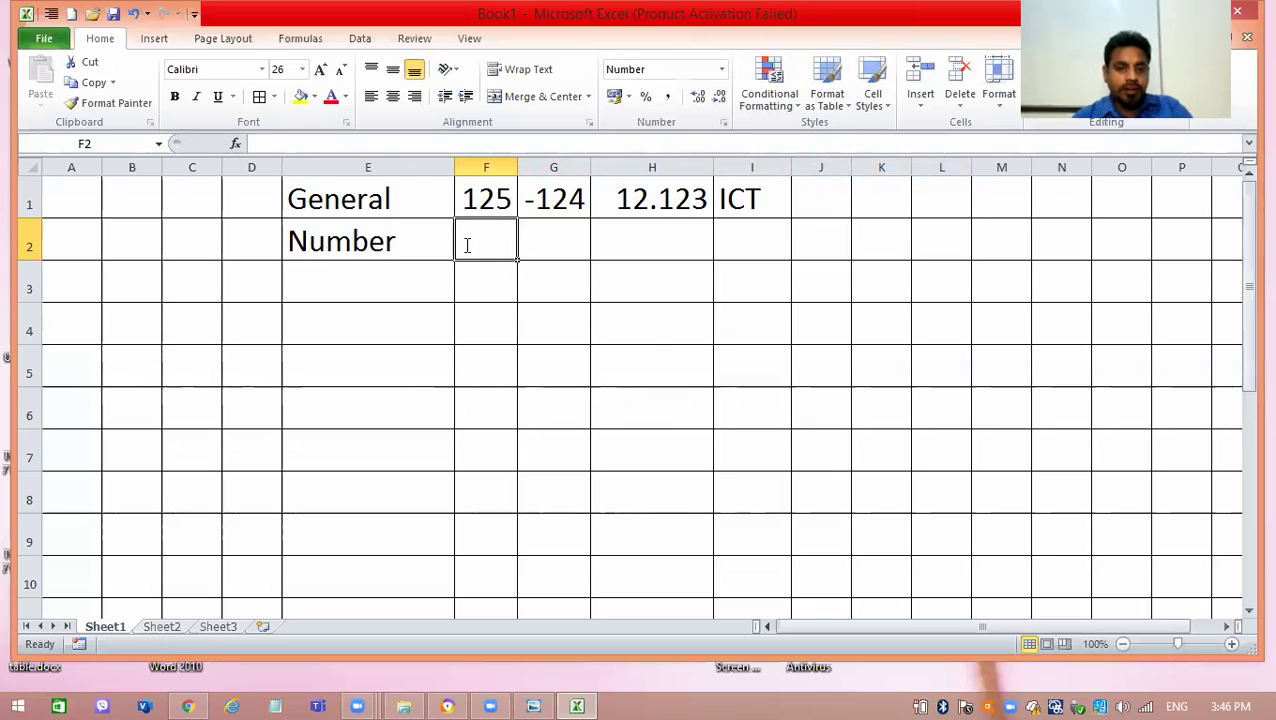
text(123)
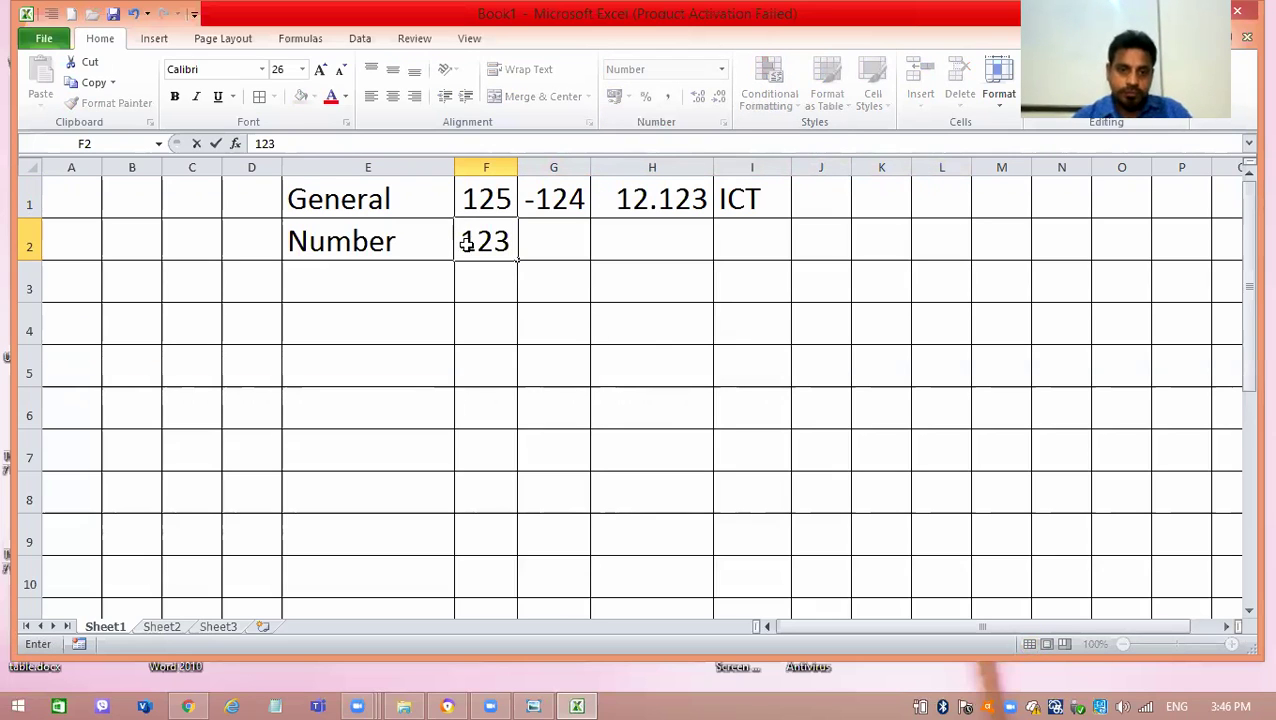
key(Tab)
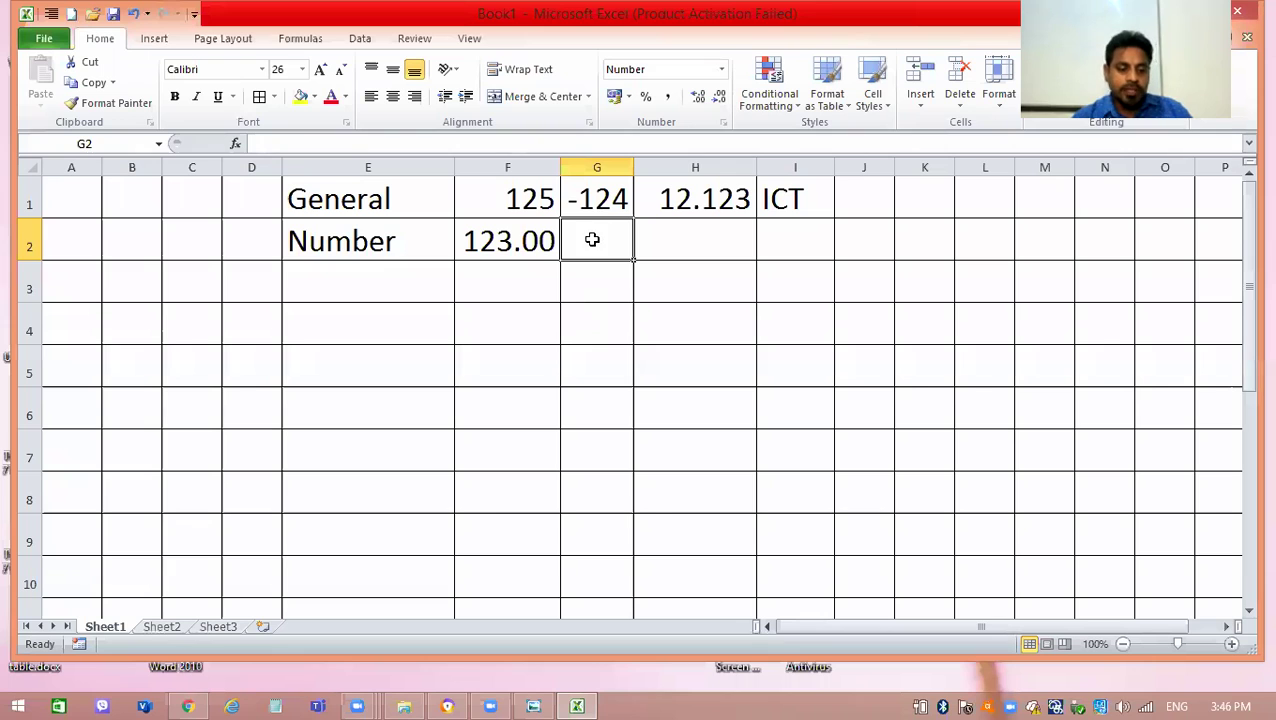
text(12)
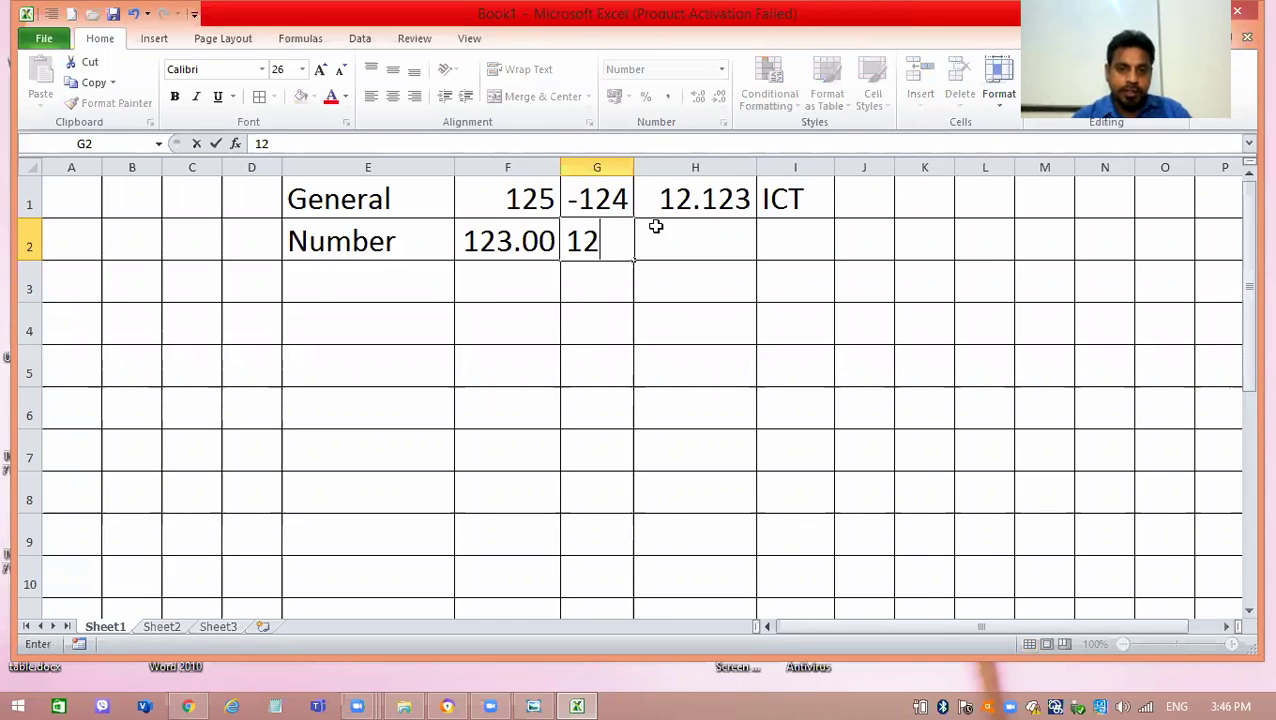
text(3)
key(Return)
click(627, 234)
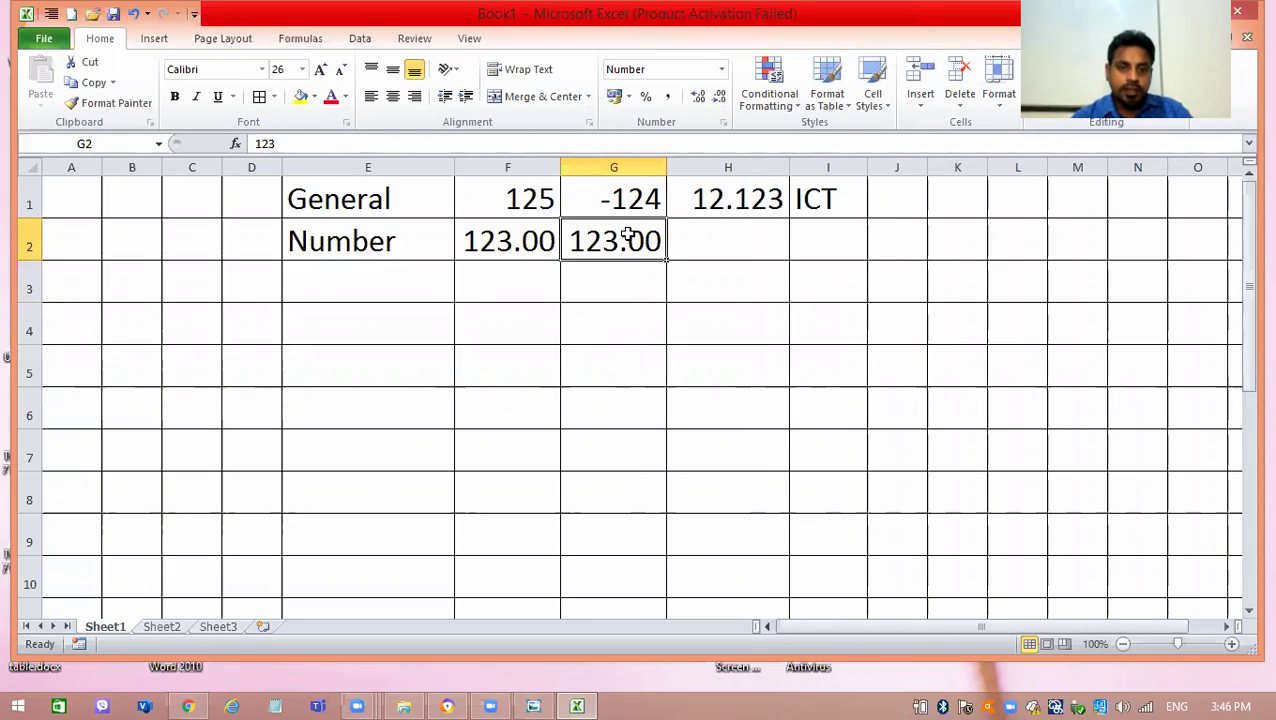
click(720, 95)
click(720, 95)
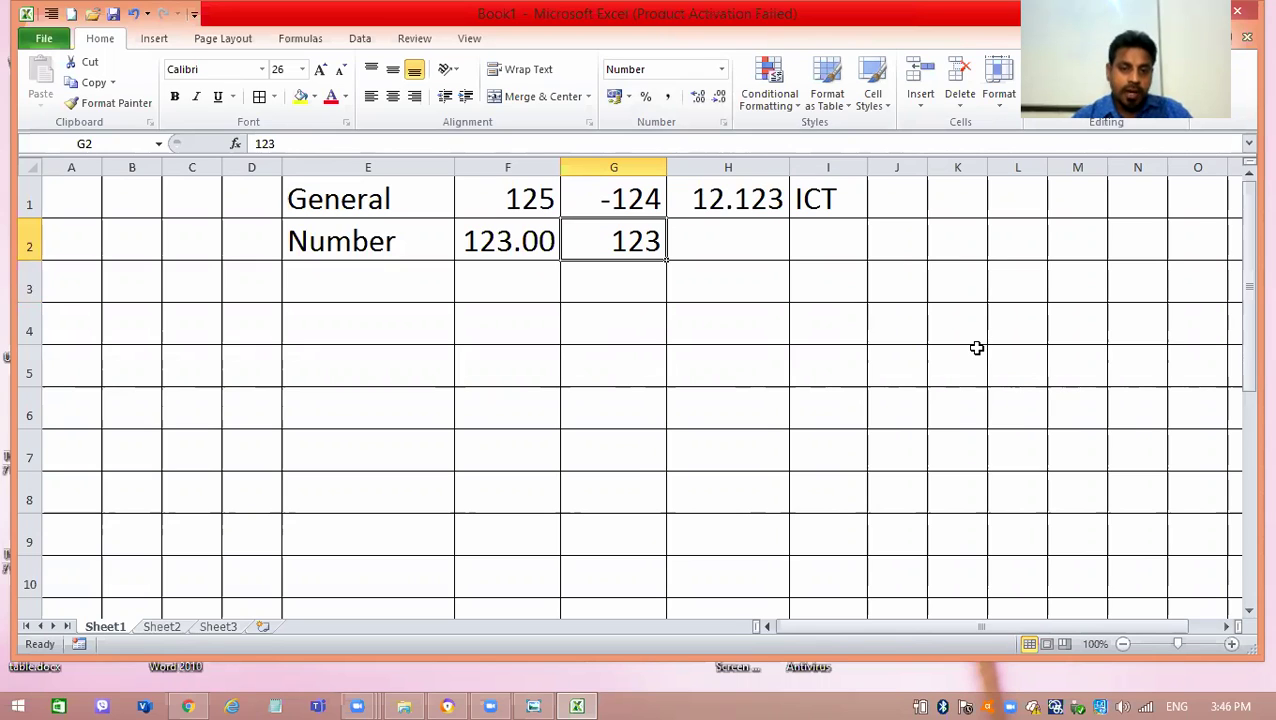
Step: Enlarge the whole sheet's font to 48, then shrink it back to 26
click(509, 359)
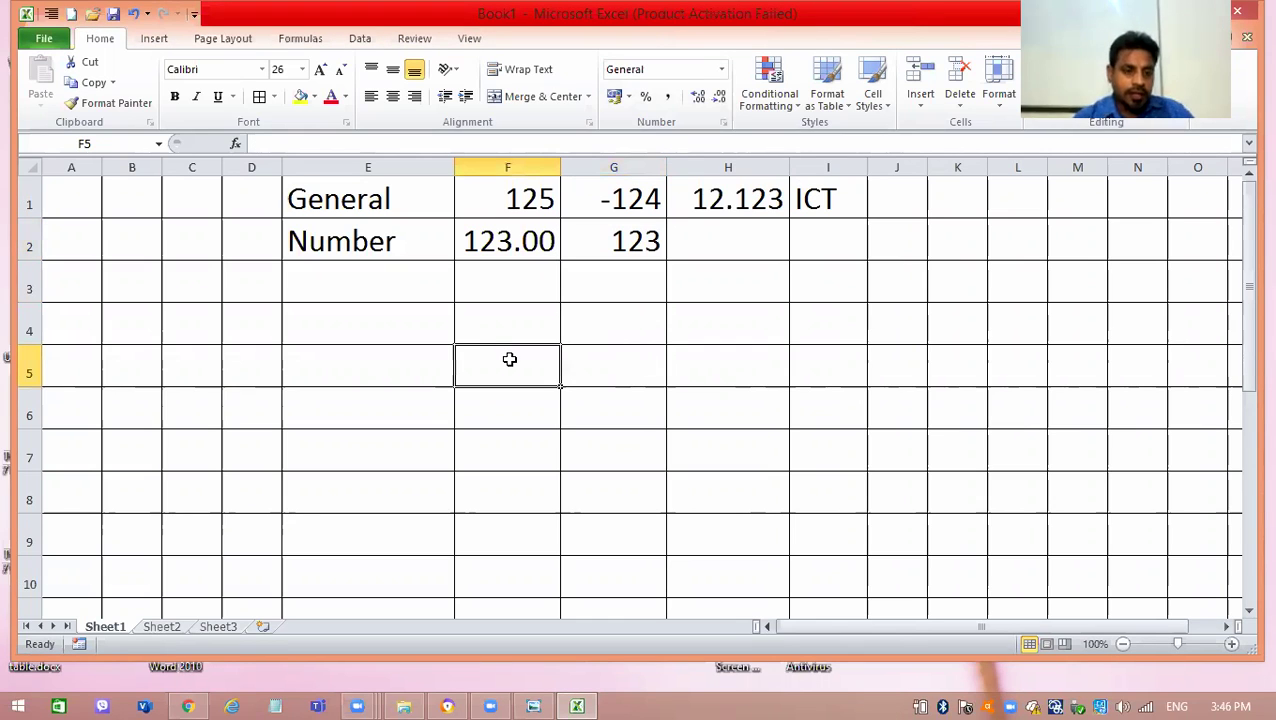
key(ctrl+a)
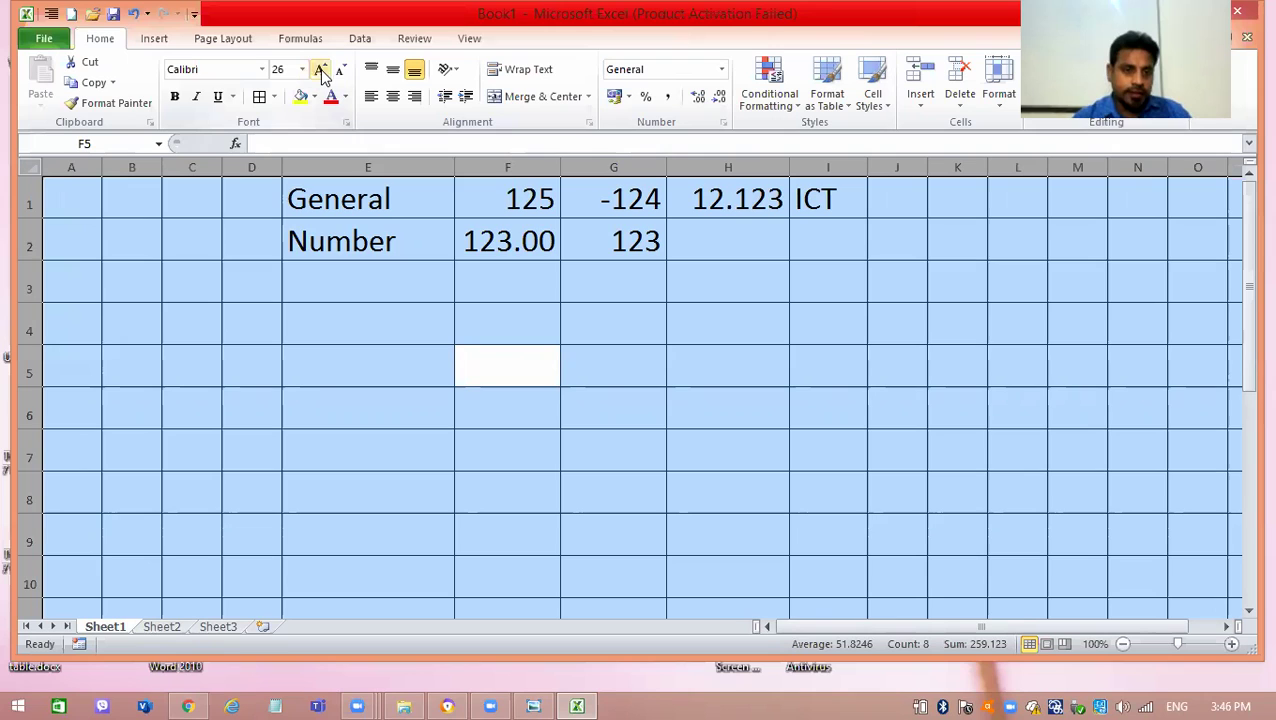
click(320, 71)
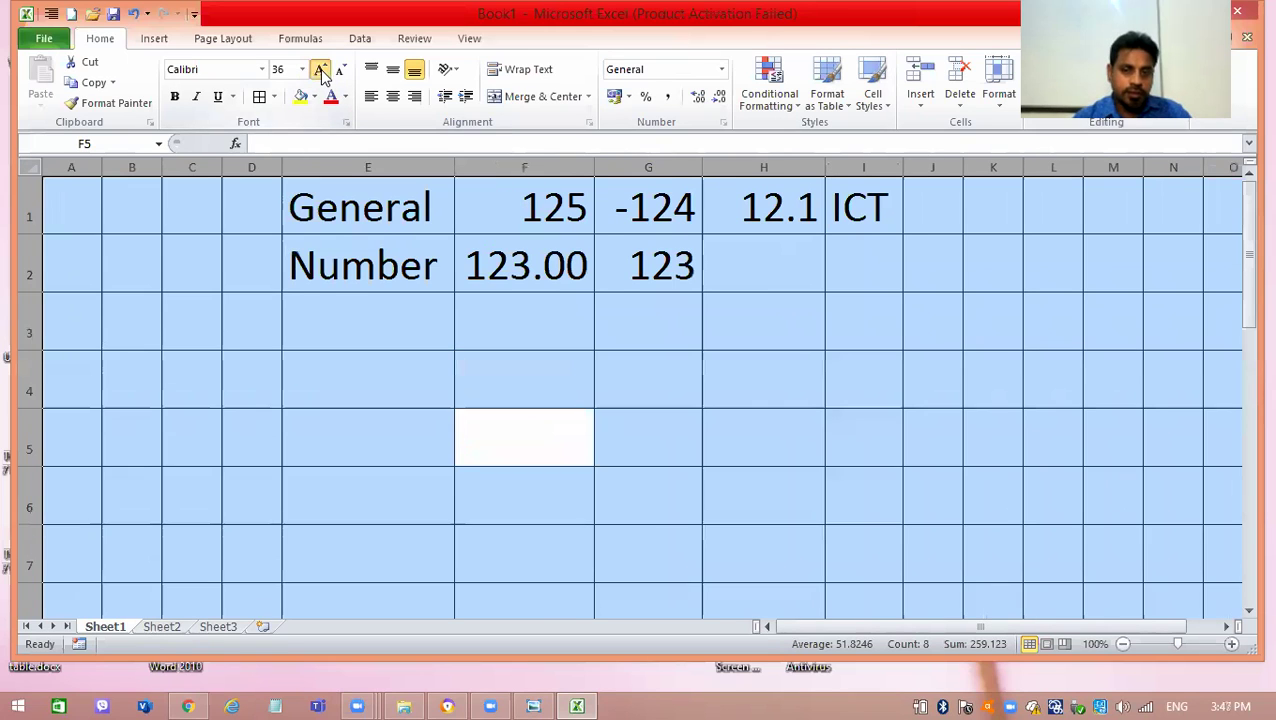
click(320, 71)
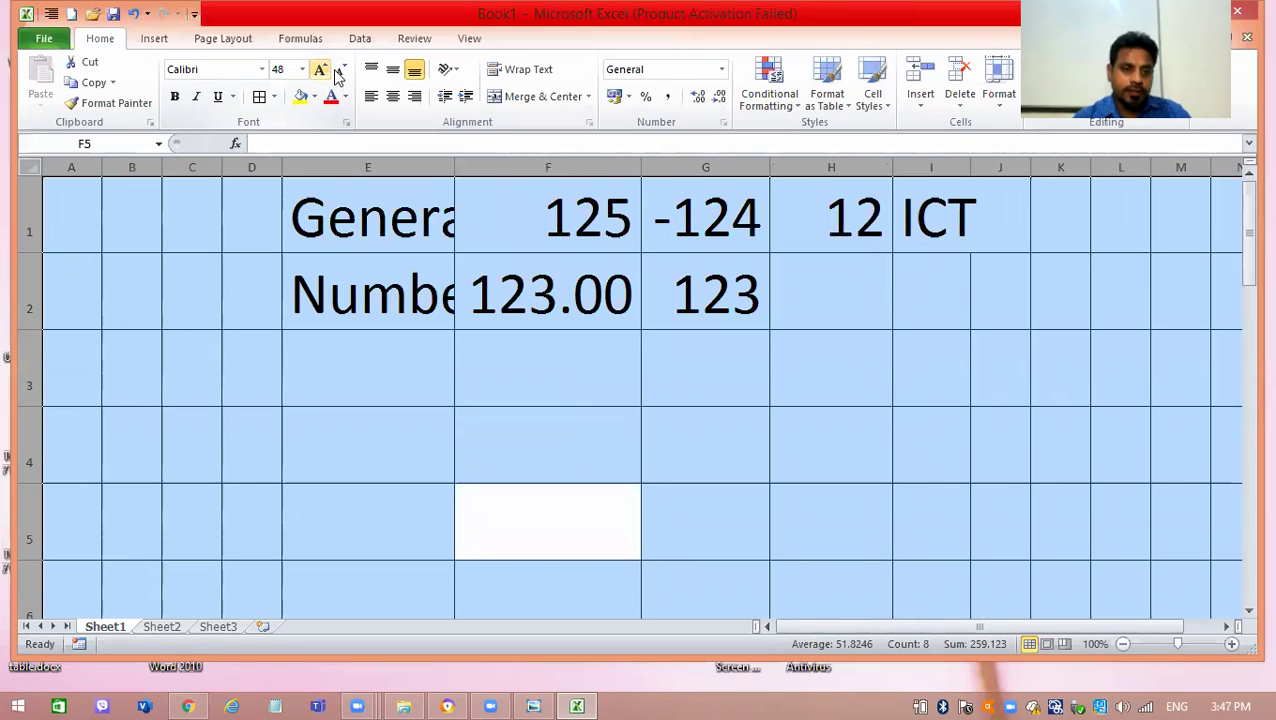
click(338, 71)
click(338, 71)
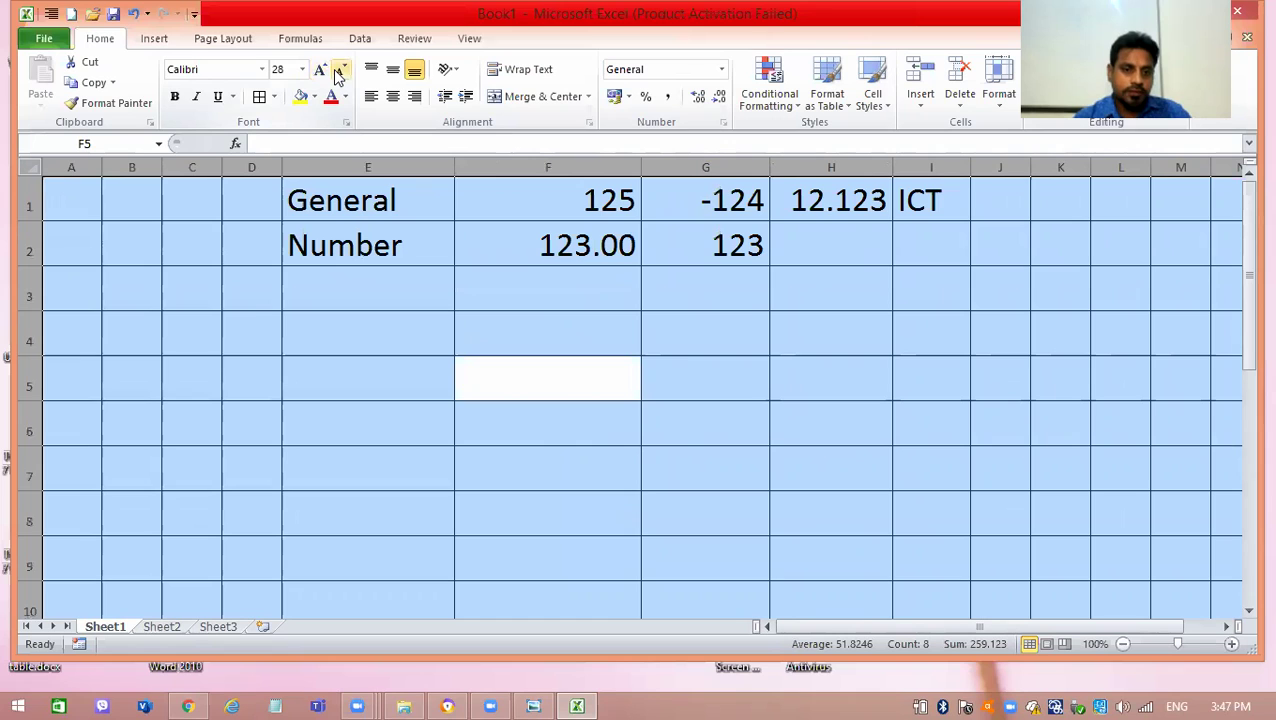
click(338, 72)
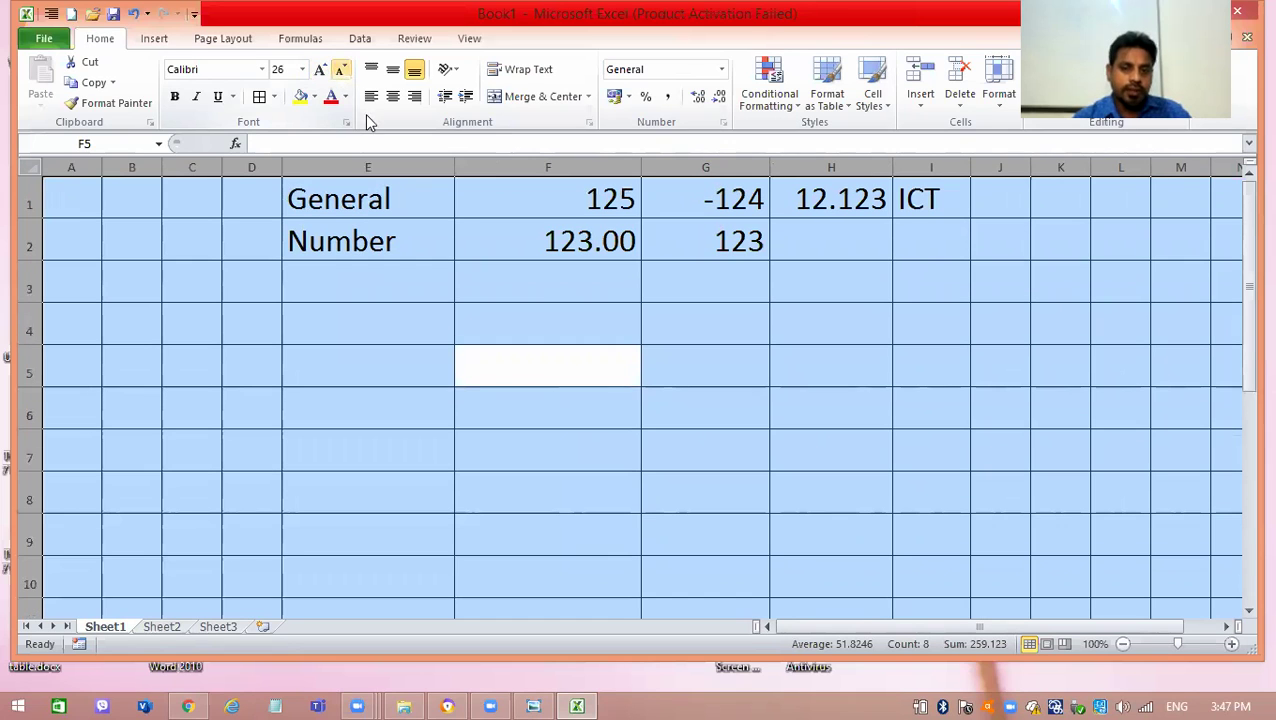
click(595, 419)
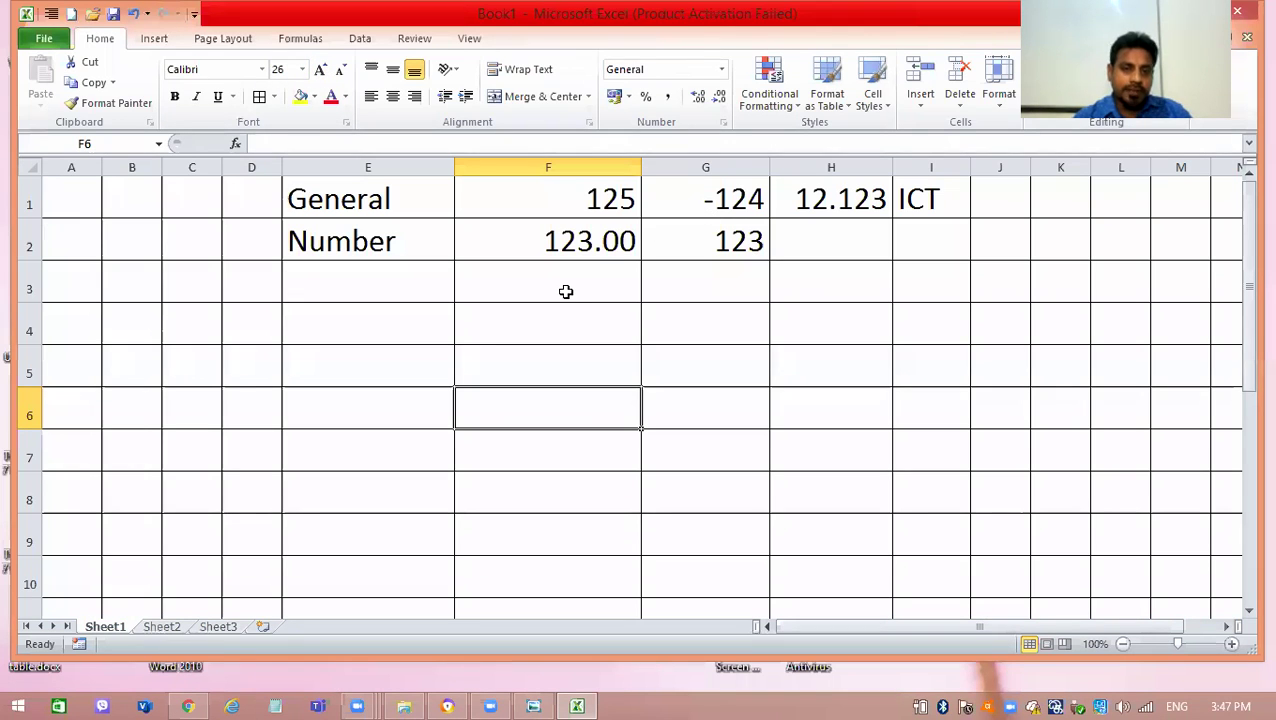
click(617, 253)
click(743, 254)
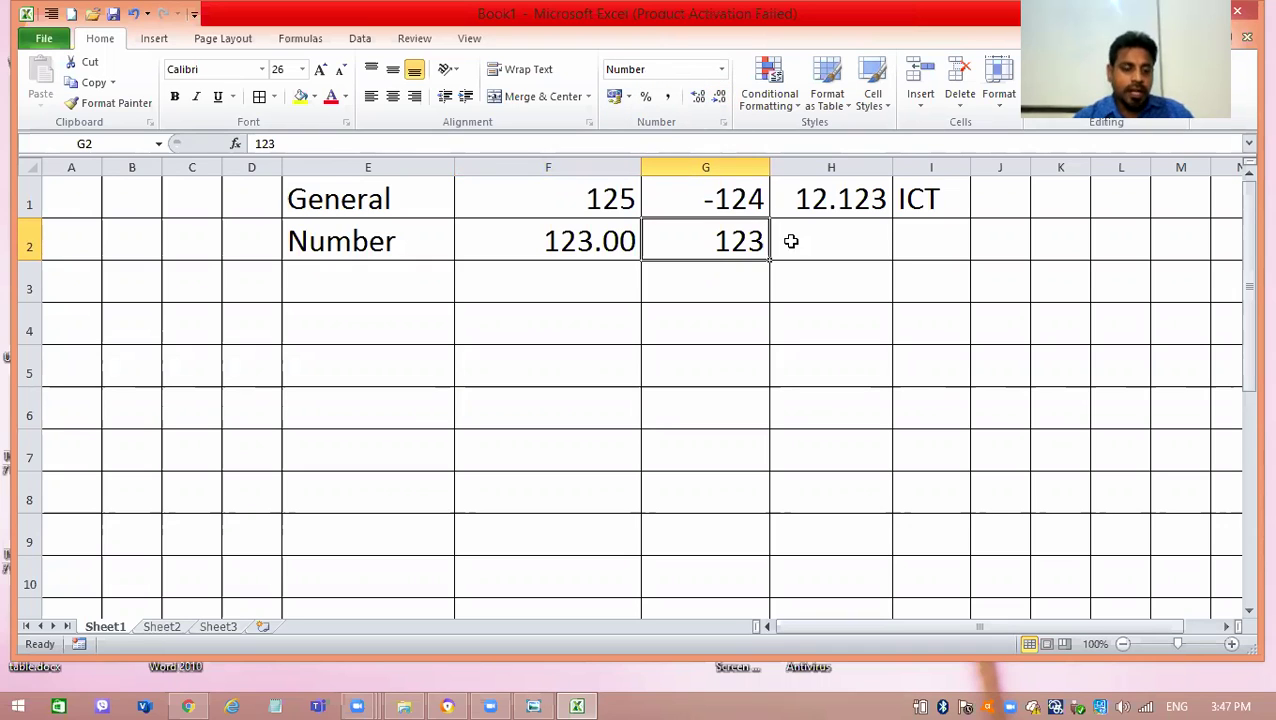
click(791, 241)
text(12)
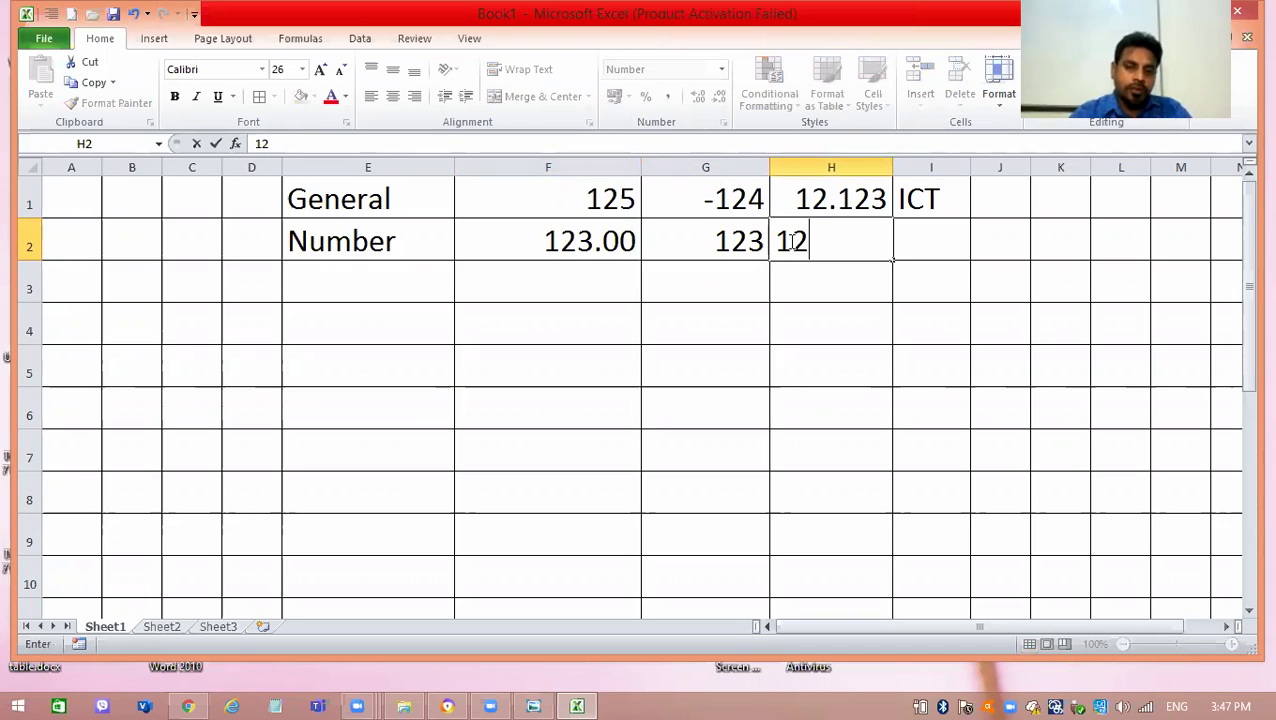
text(35670000)
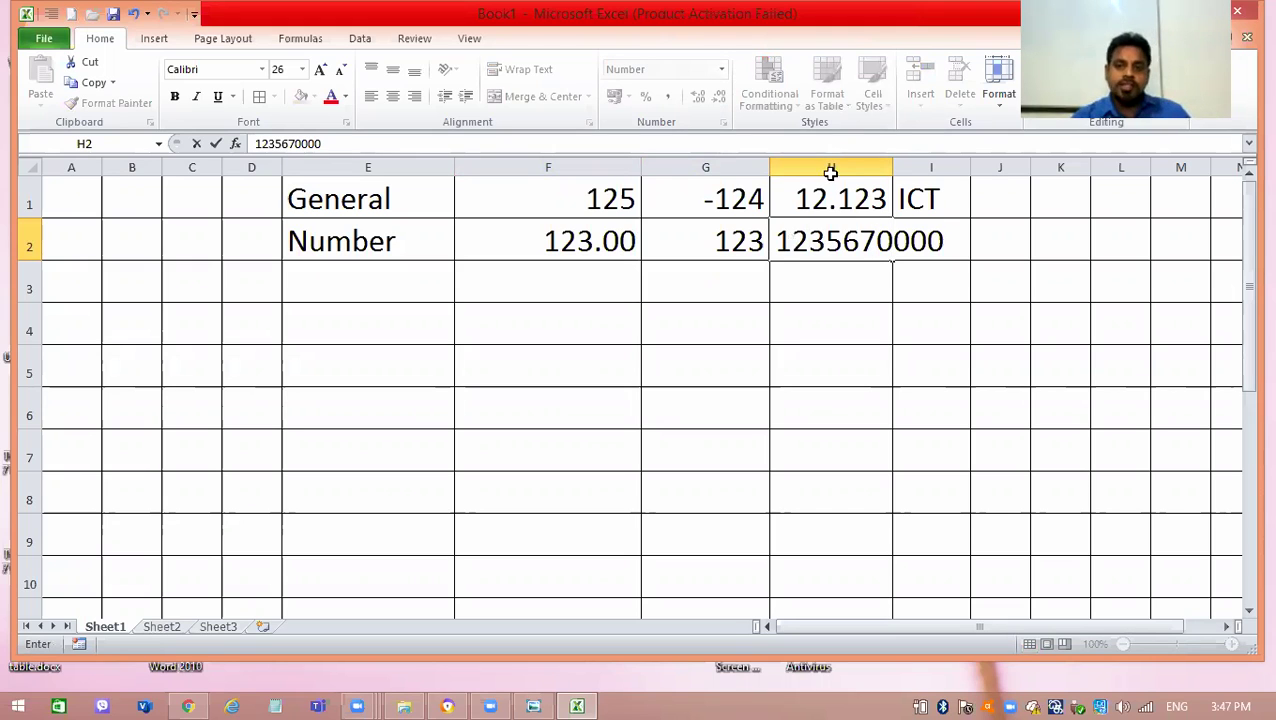
key(Return)
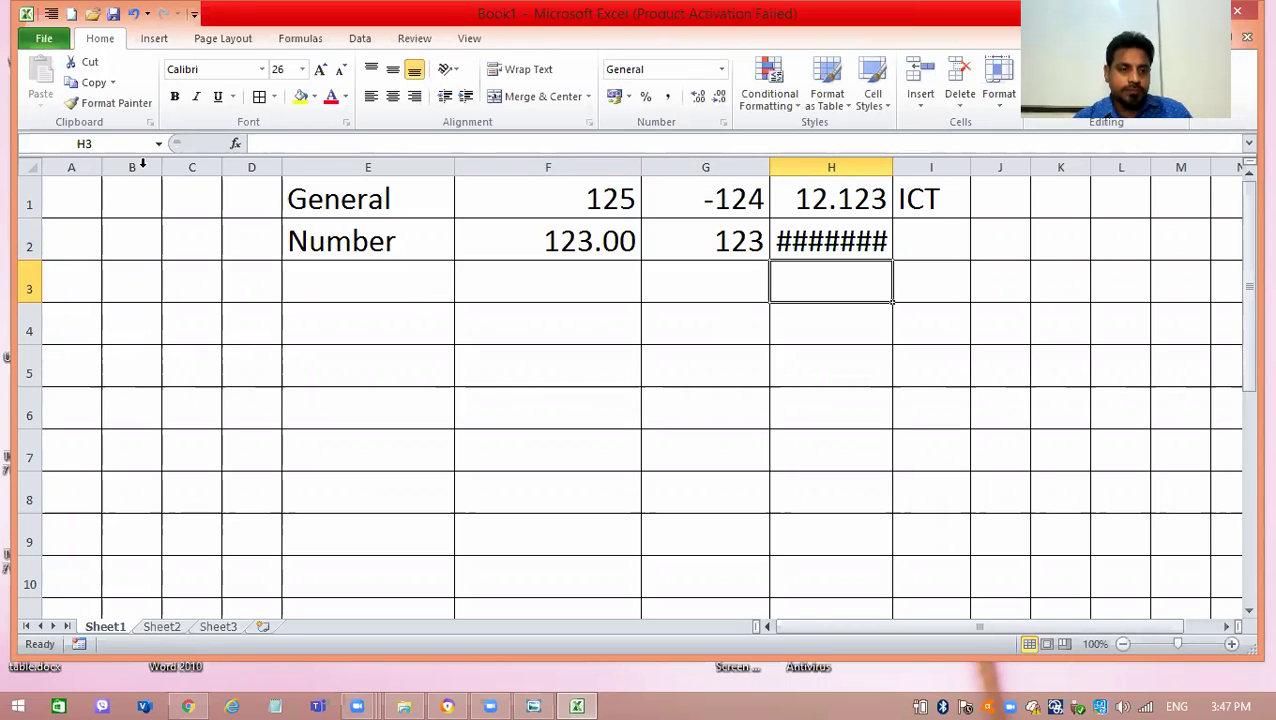
Step: Delete the empty columns A to D
drag(72, 167, 249, 176)
right_click(249, 176)
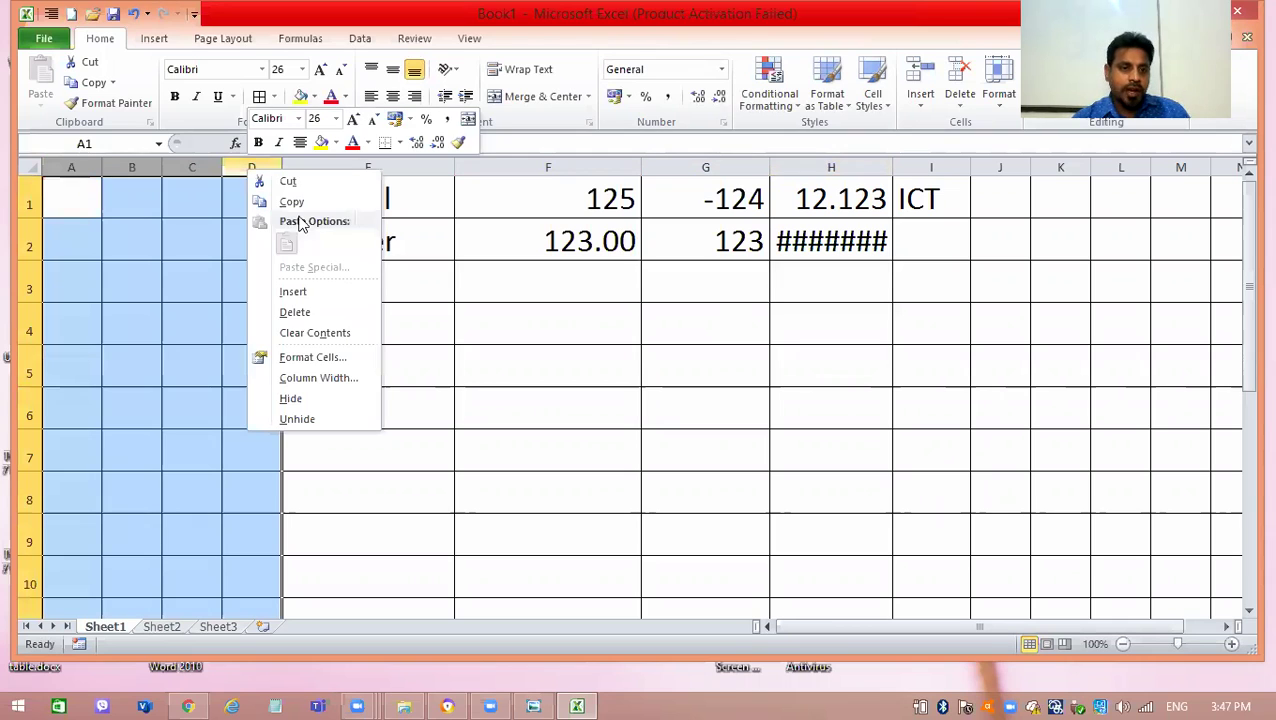
click(333, 316)
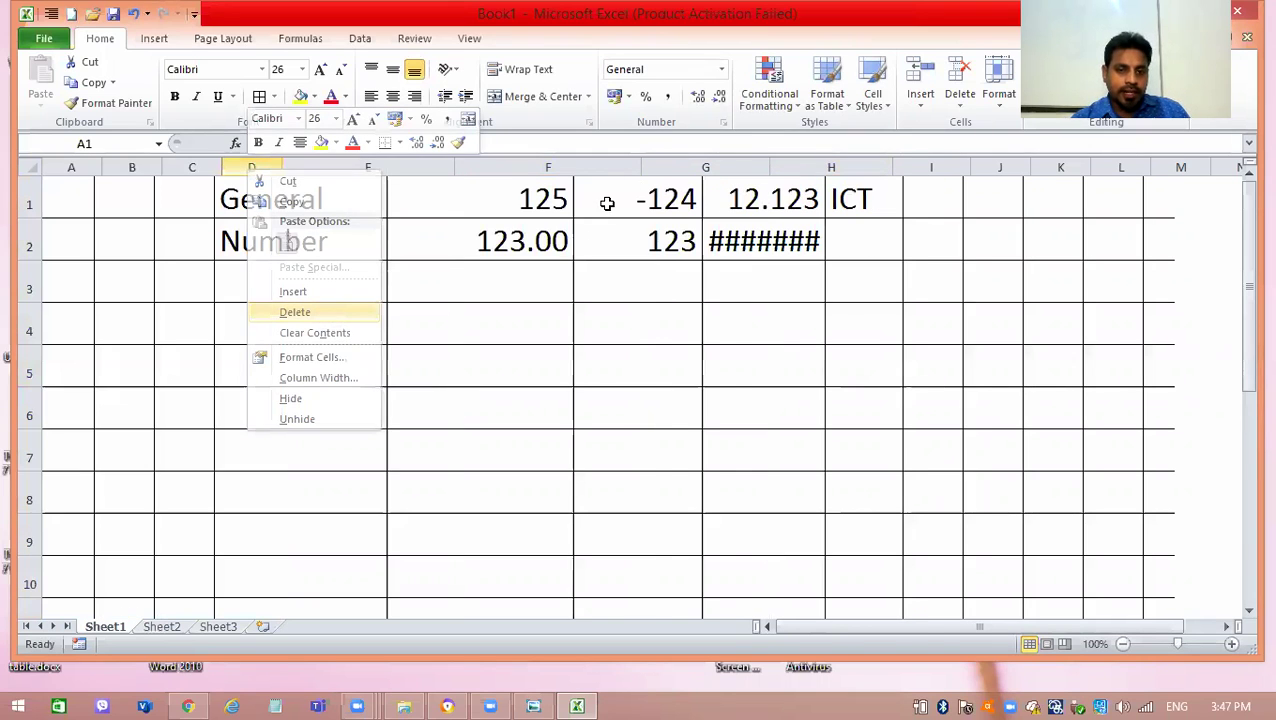
Step: Widen column D and re-enter D2 so 1235670000.00 displays fully
drag(646, 174, 705, 160)
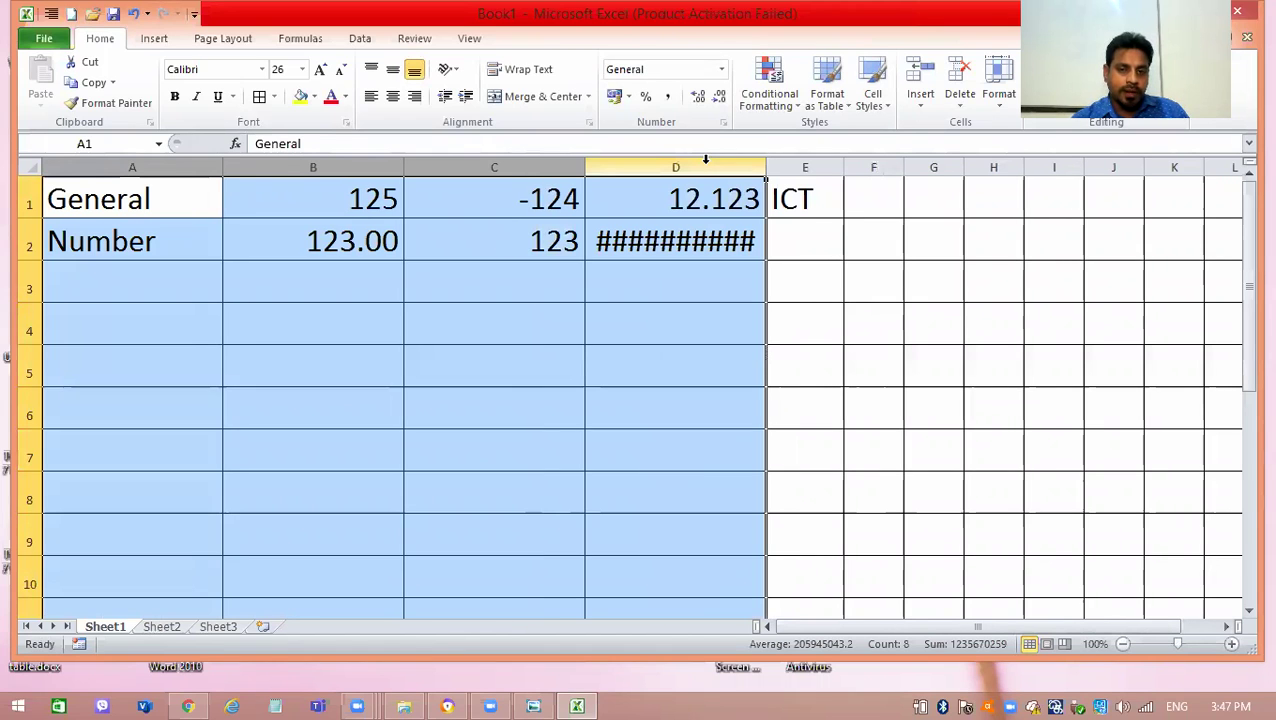
click(705, 160)
drag(760, 163, 813, 268)
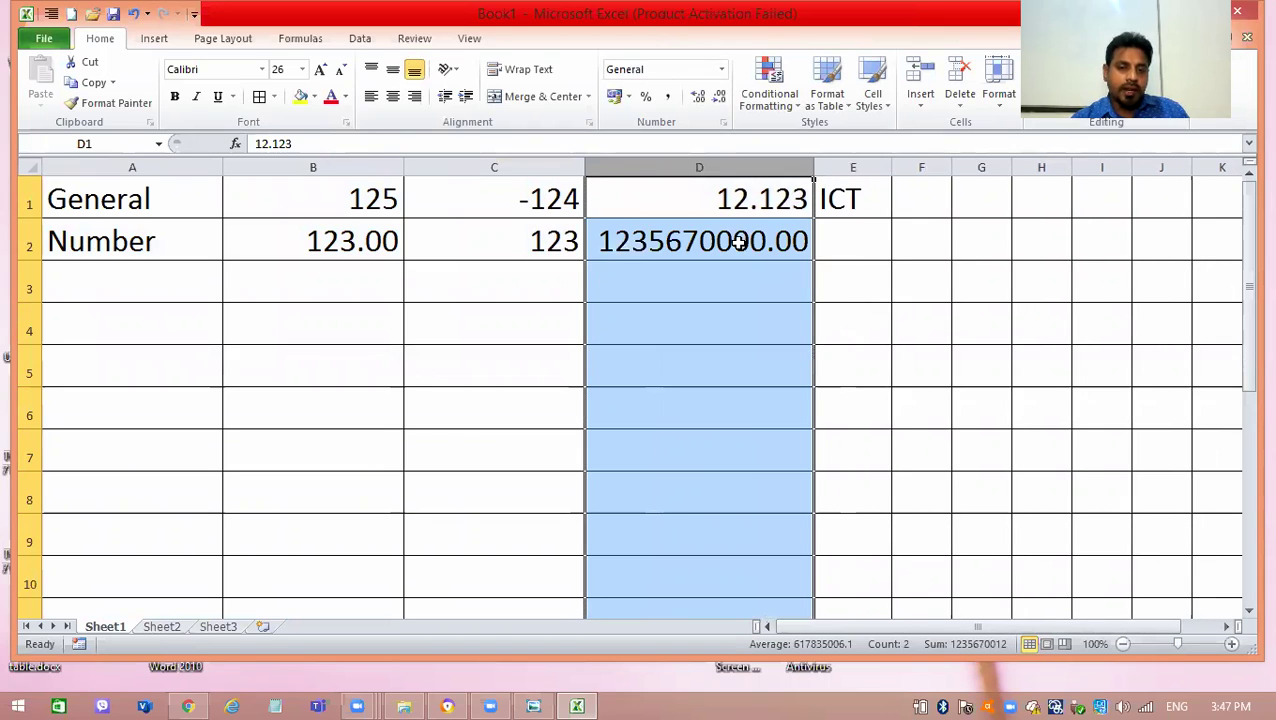
click(738, 241)
double_click(738, 241)
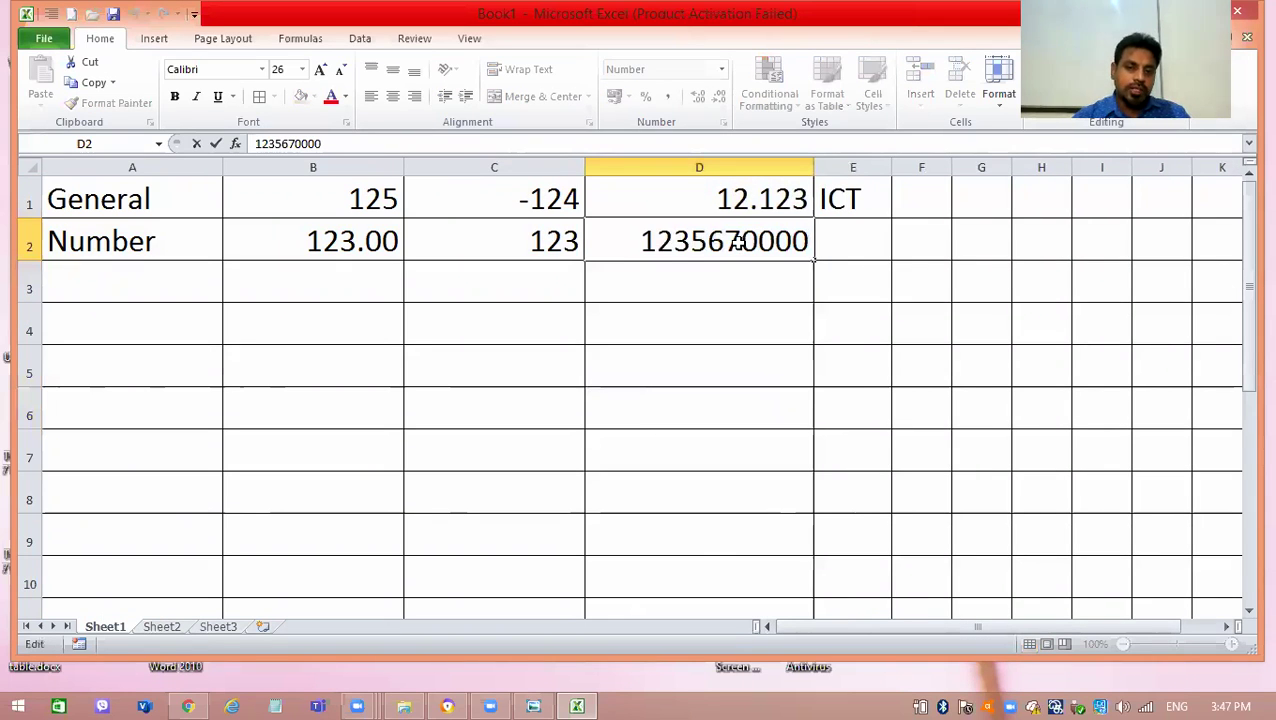
key(Return)
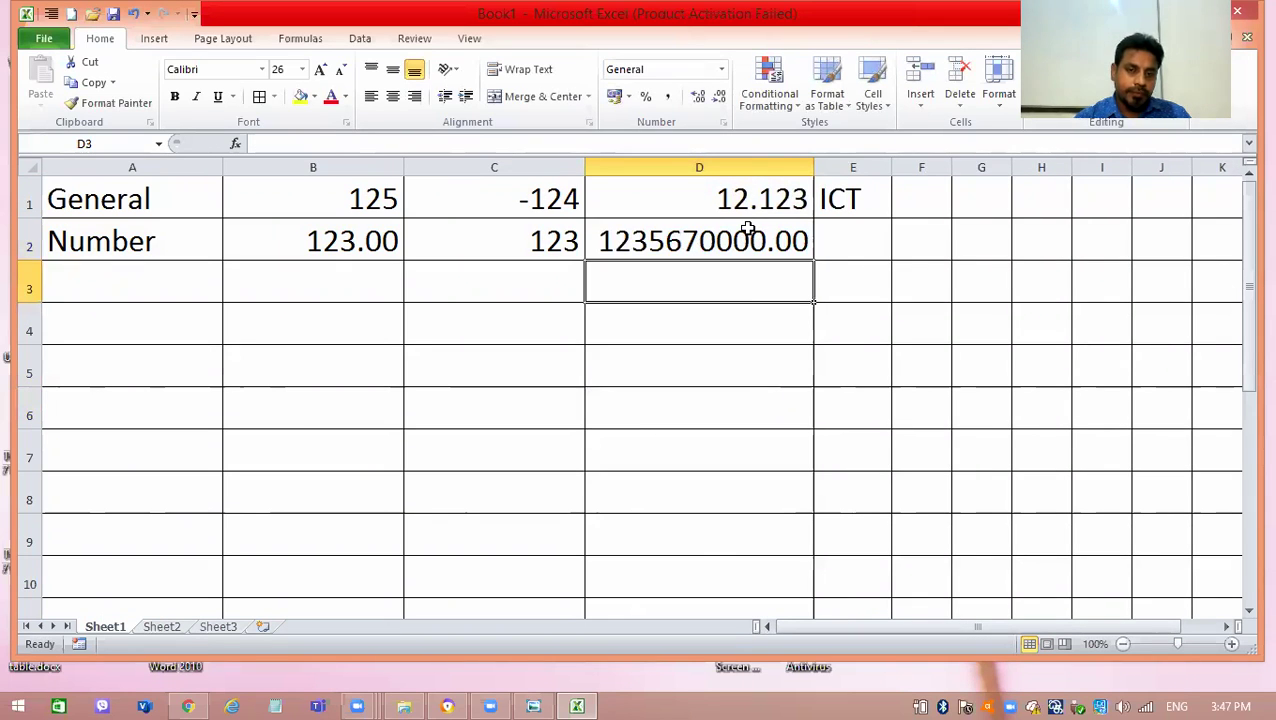
click(748, 229)
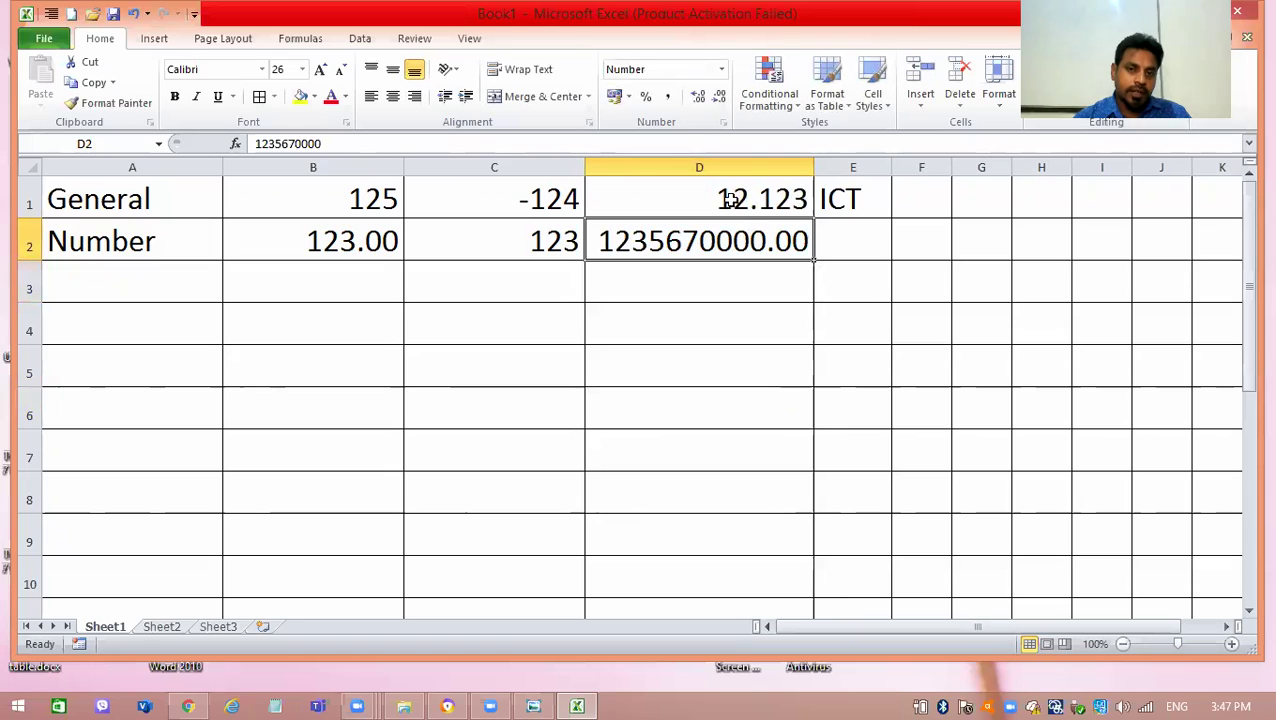
Step: Apply Comma Style to D2 (1,235,670,000.00) and resize columns A to C to fit
click(670, 101)
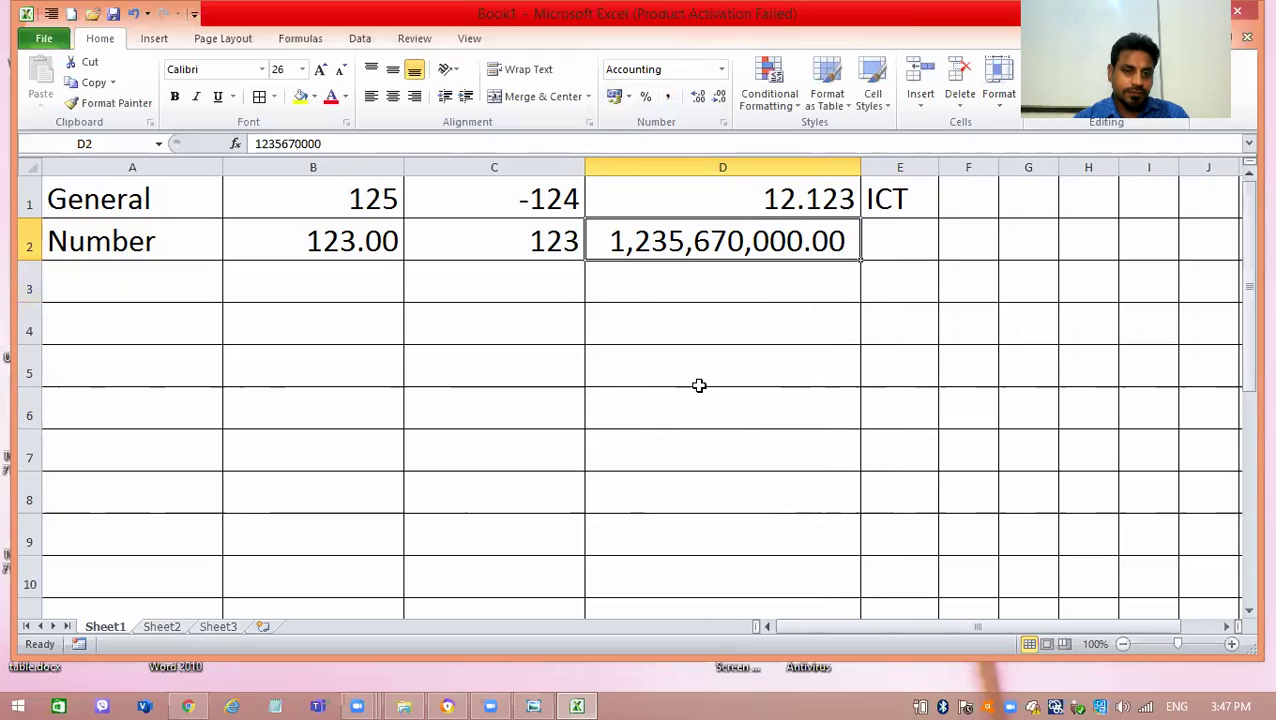
drag(585, 167, 497, 170)
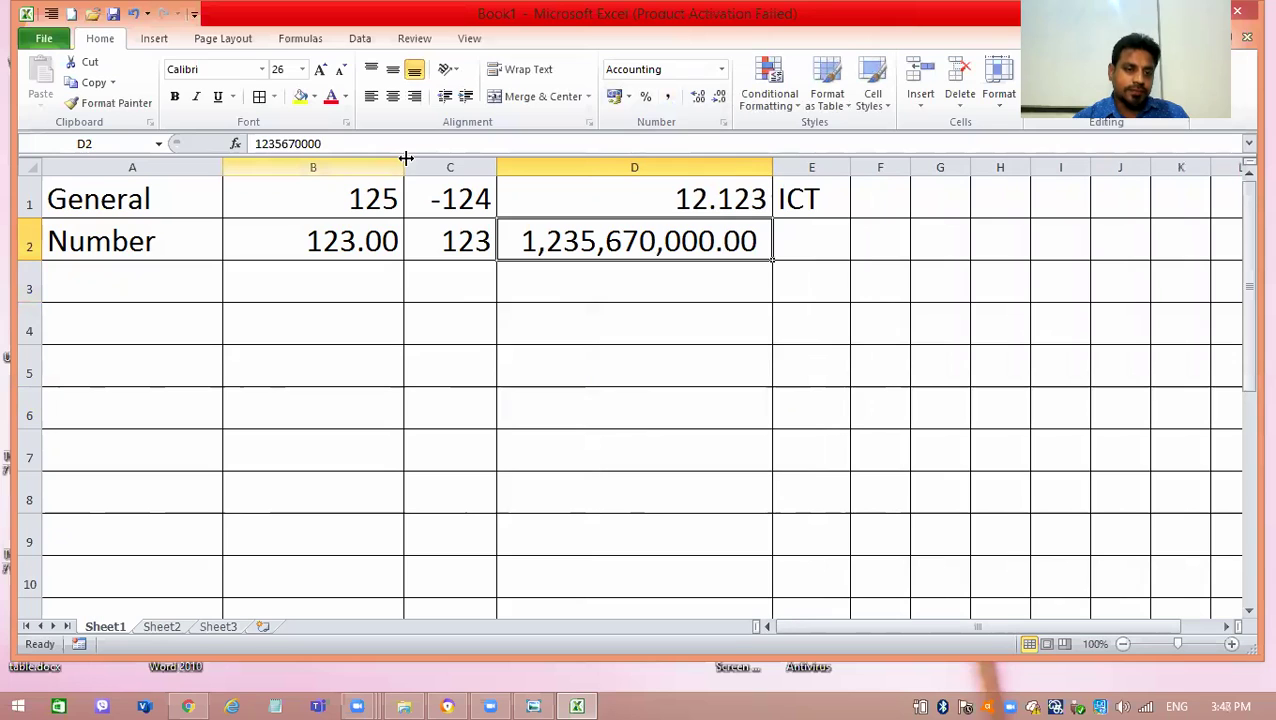
drag(403, 167, 300, 167)
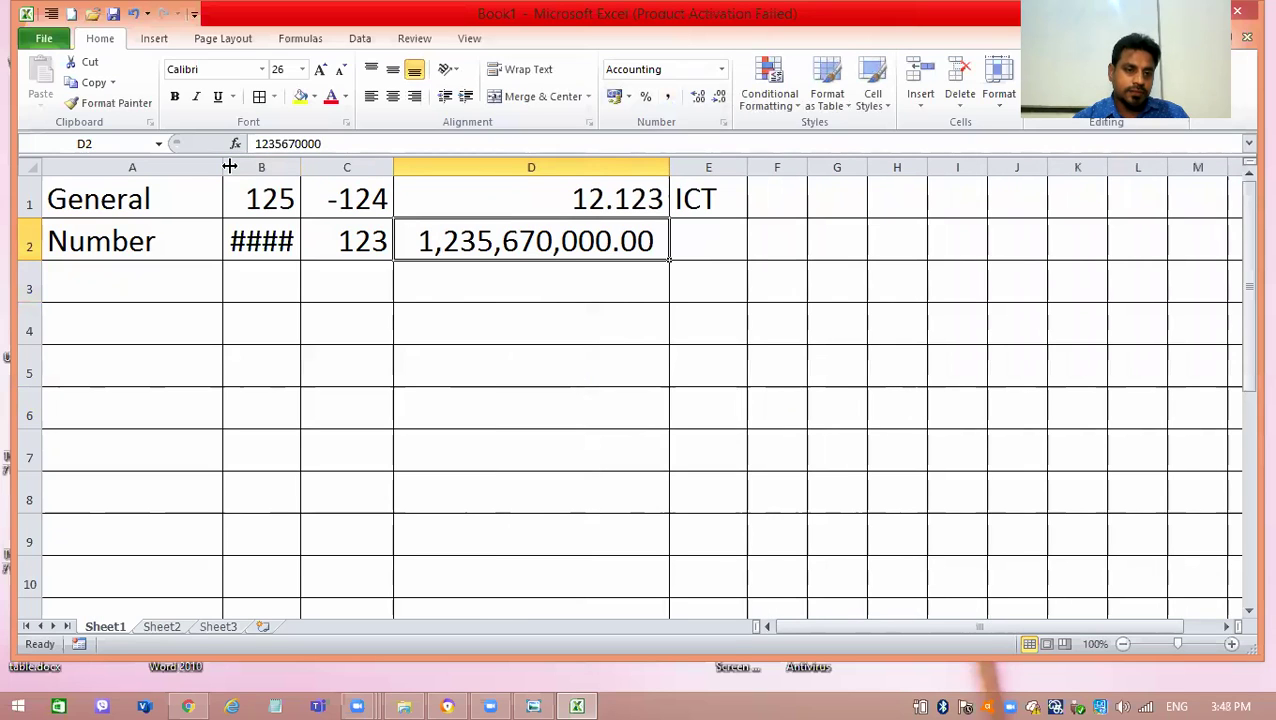
double_click(230, 166)
mouse_move(261, 164)
mouse_down()
mouse_move(312, 162)
mouse_move(270, 158)
mouse_up()
drag(403, 163, 344, 164)
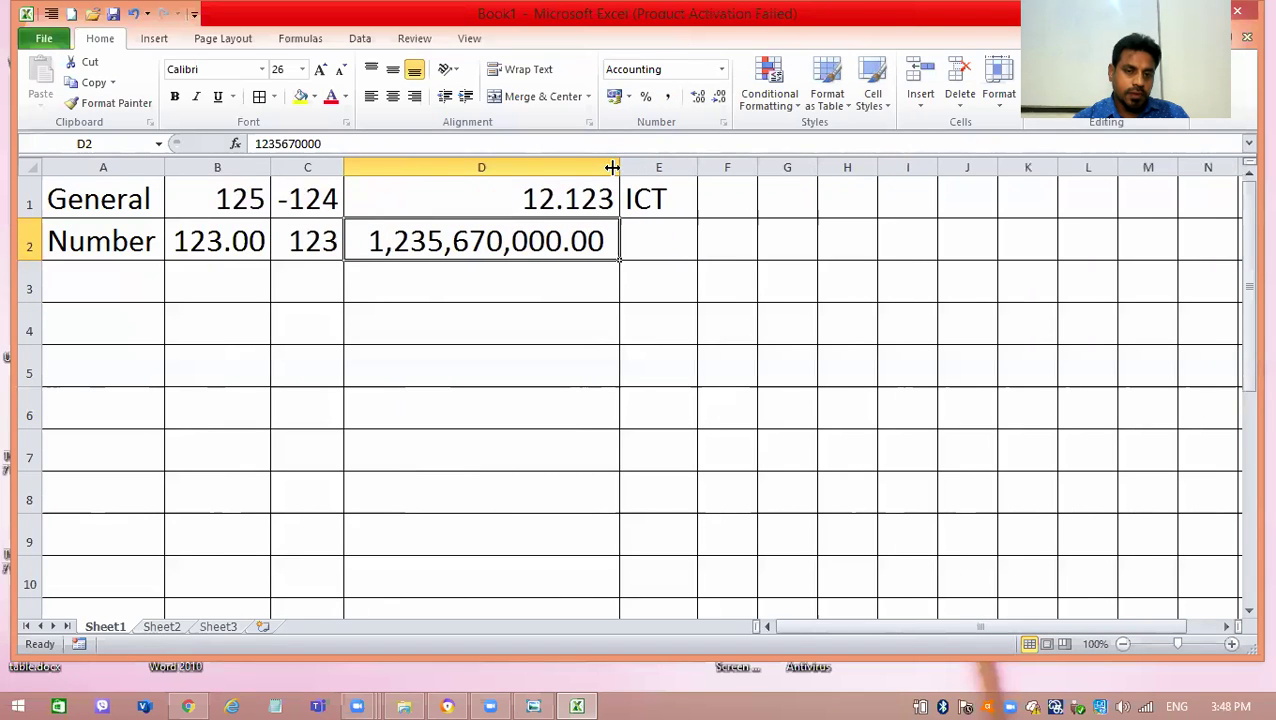
click(641, 246)
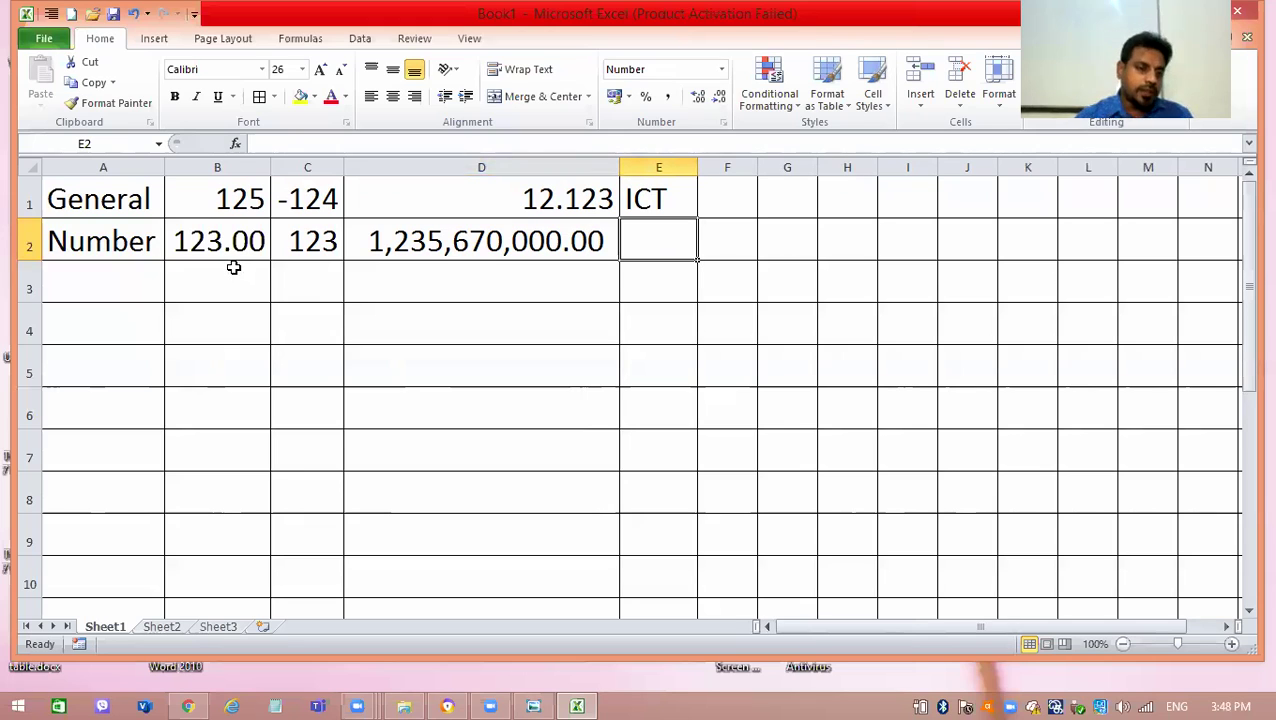
Step: Give empty cell B3 the Number format with two decimals and minus-sign negatives (-1234.10)
click(233, 267)
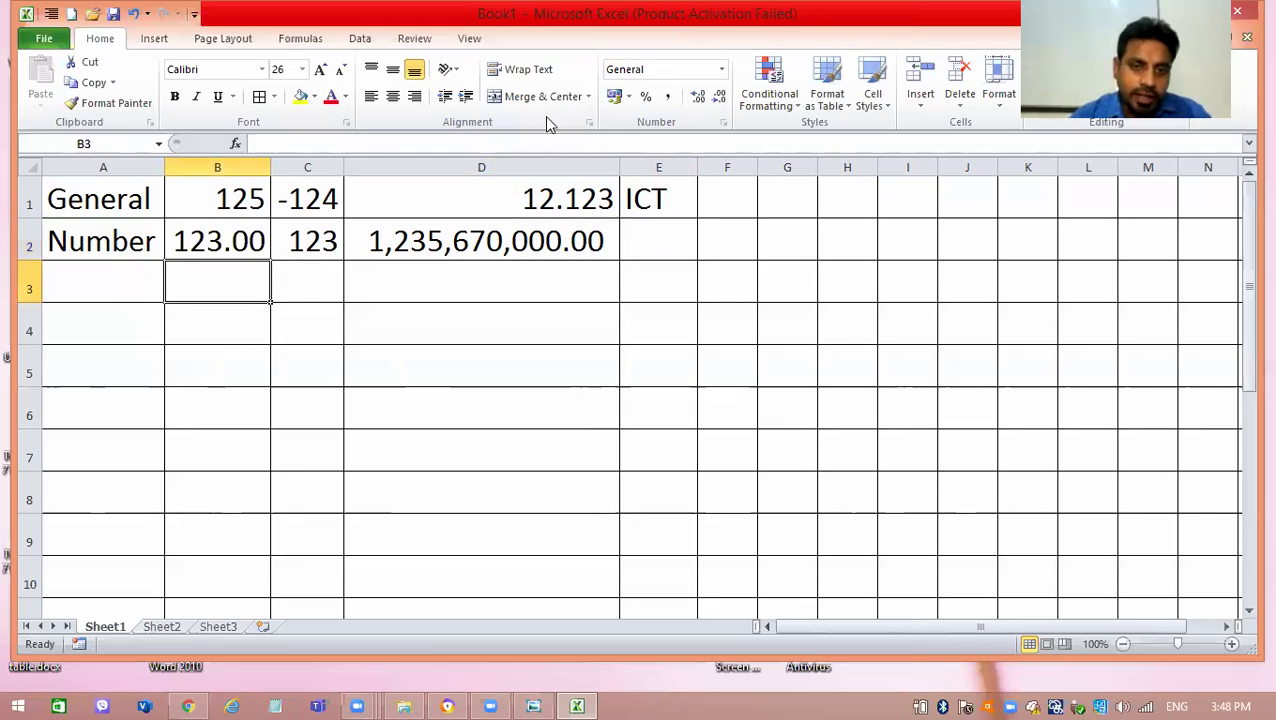
click(722, 72)
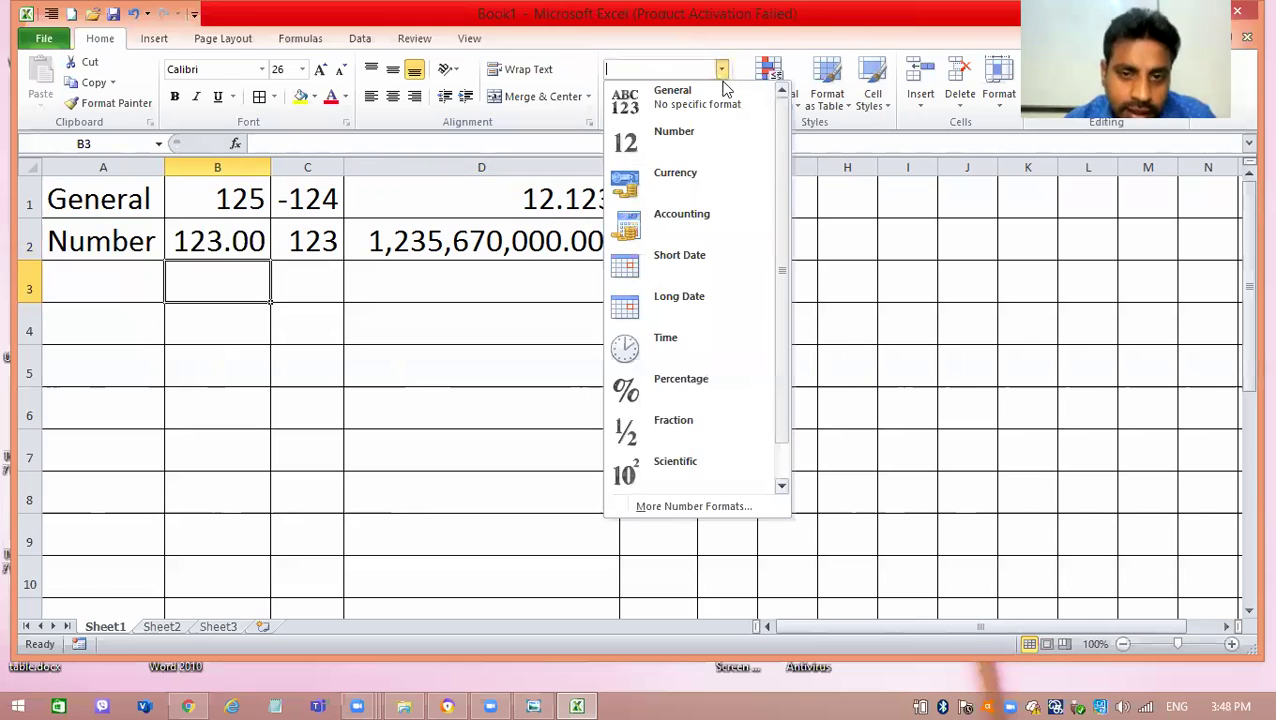
click(713, 505)
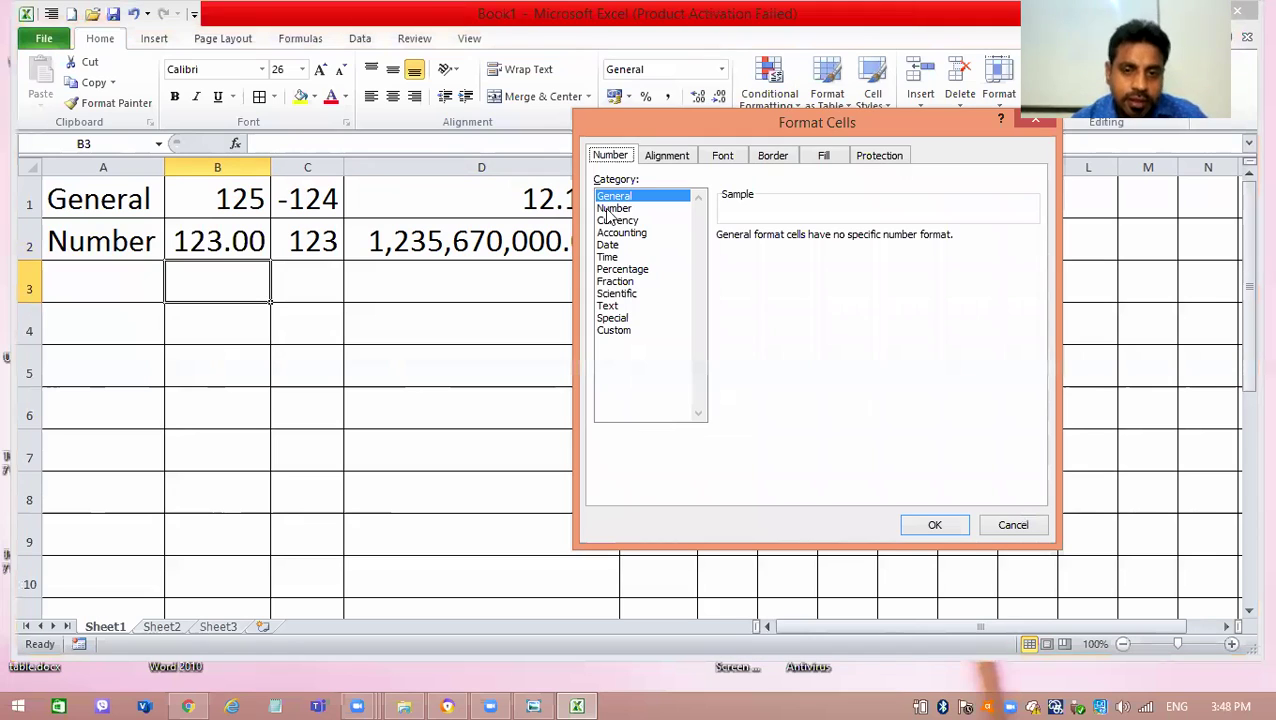
click(614, 210)
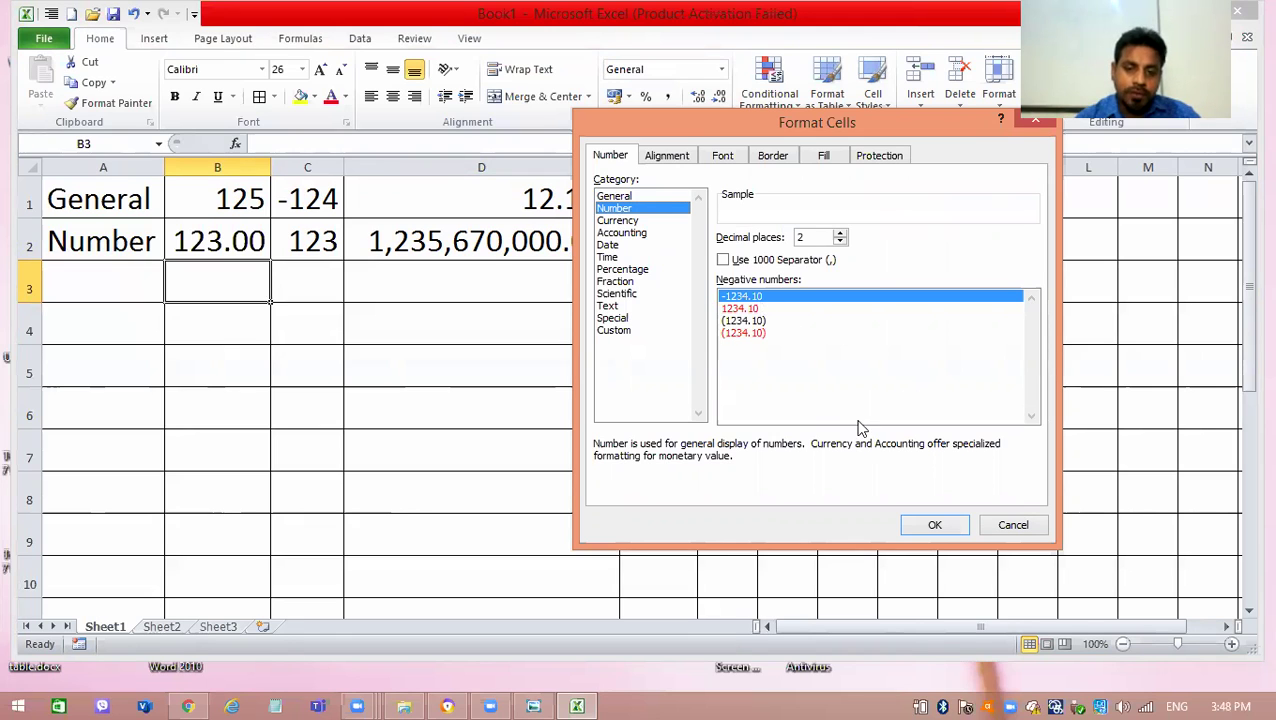
click(932, 527)
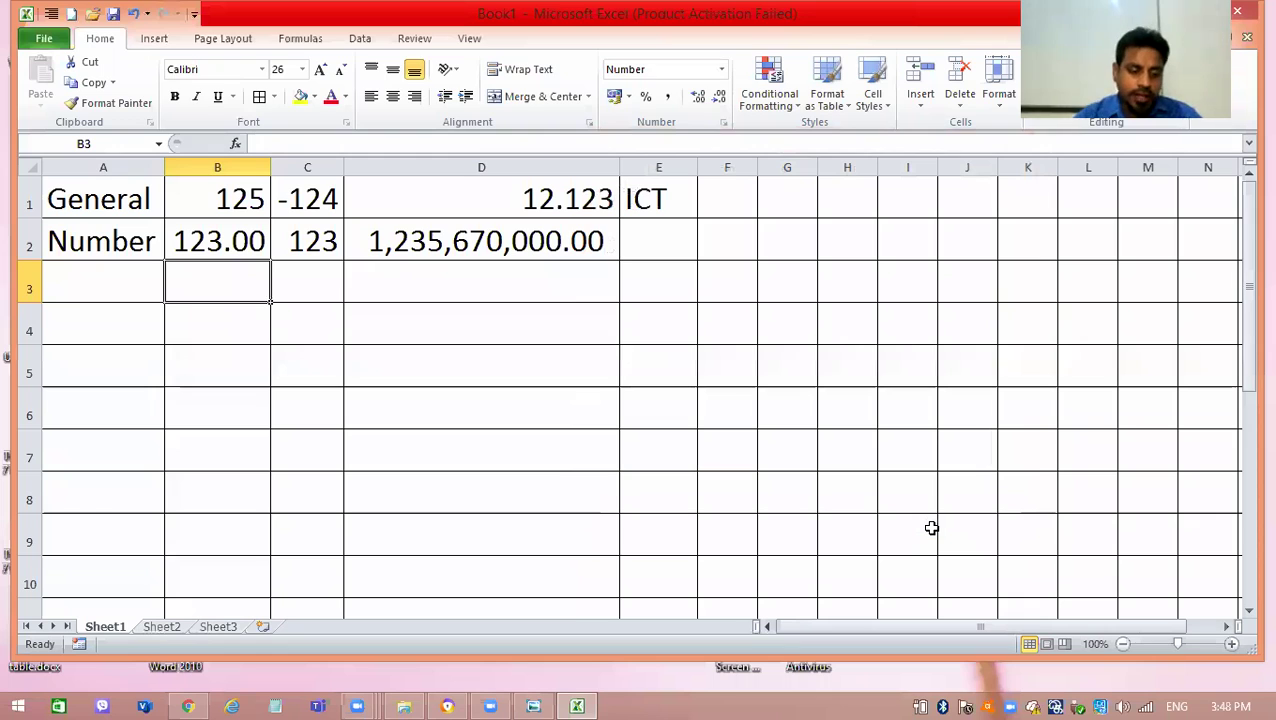
Step: Enter -125 in B3, then format C3 as Number with red negatives and no minus sign
text(-125)
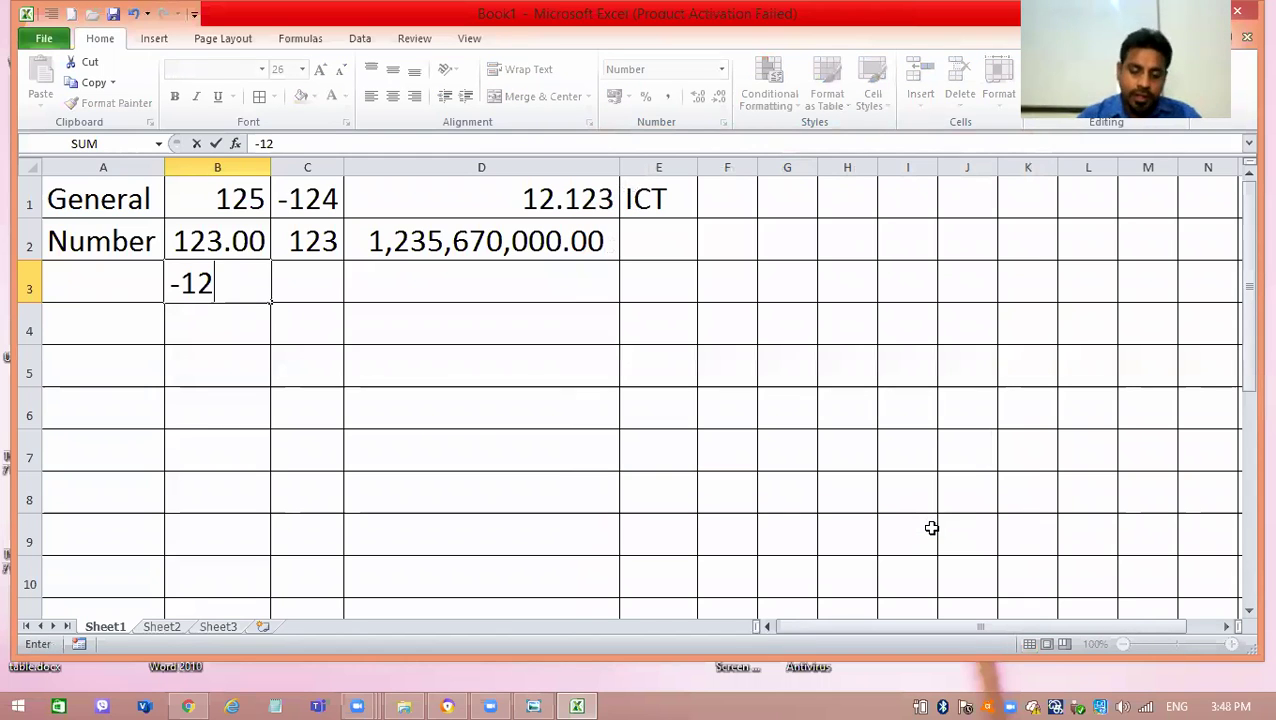
key(Tab)
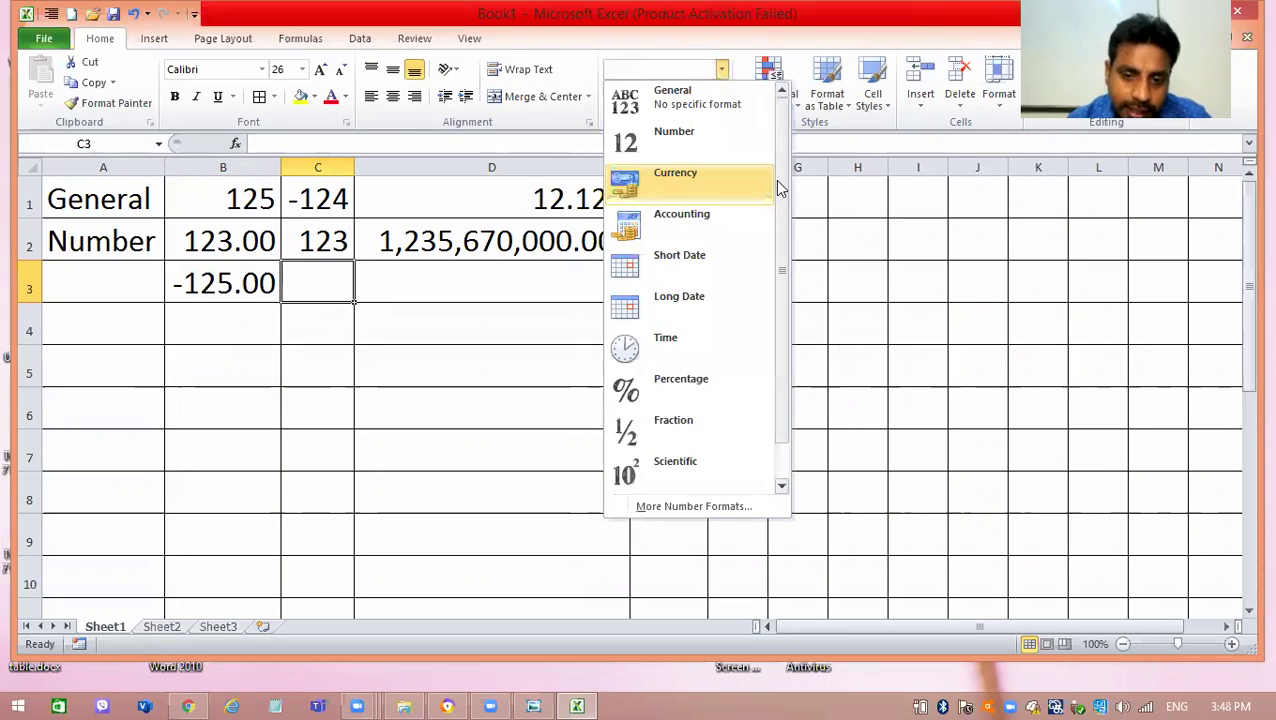
scroll(720, 300, down, 1)
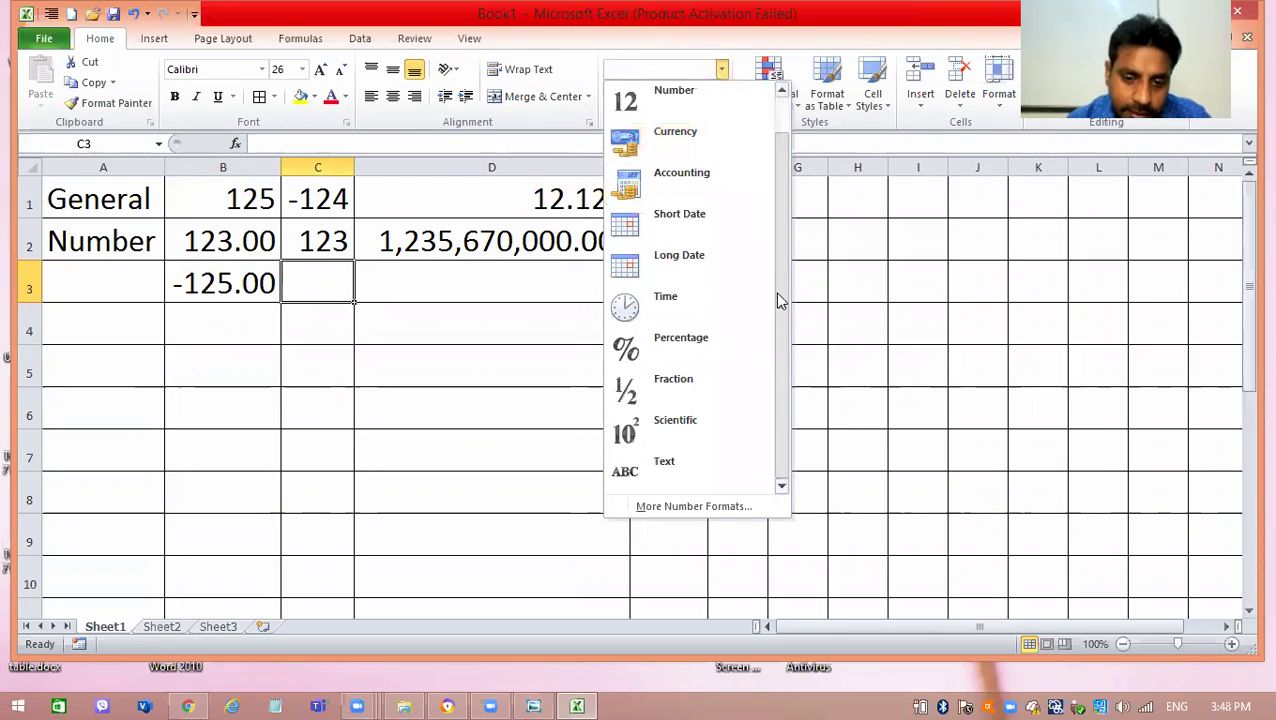
click(670, 507)
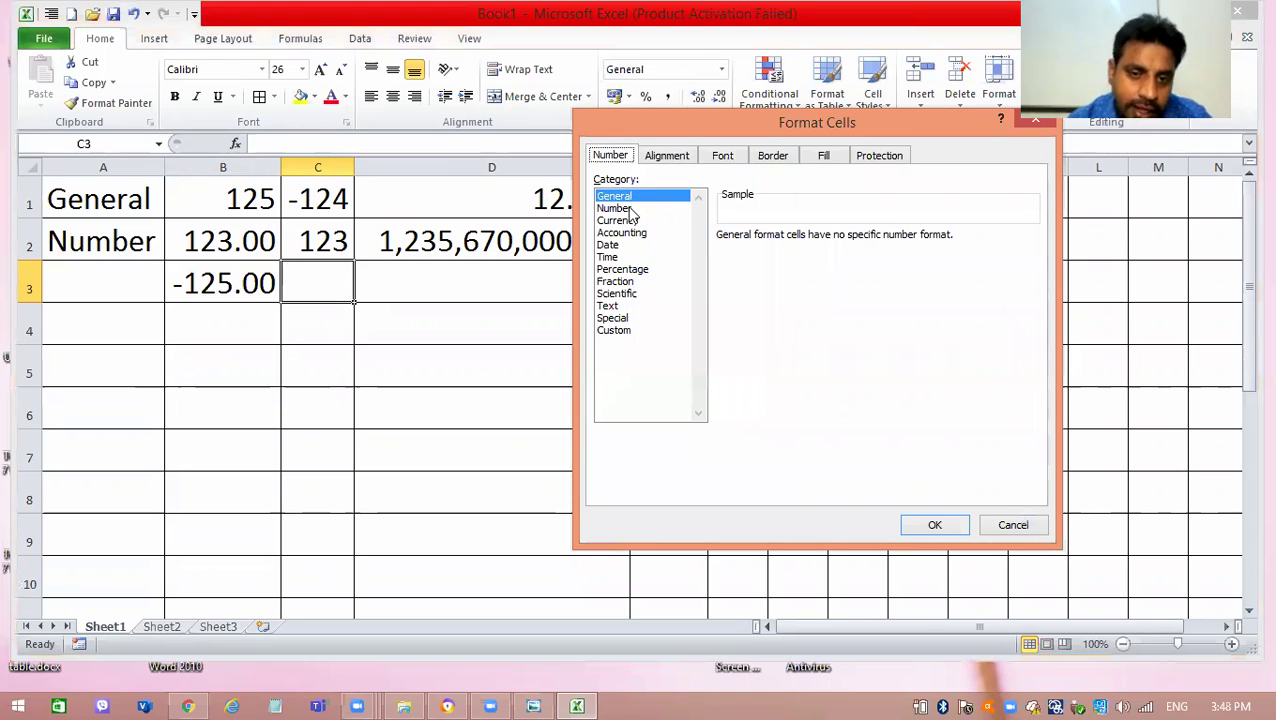
click(632, 214)
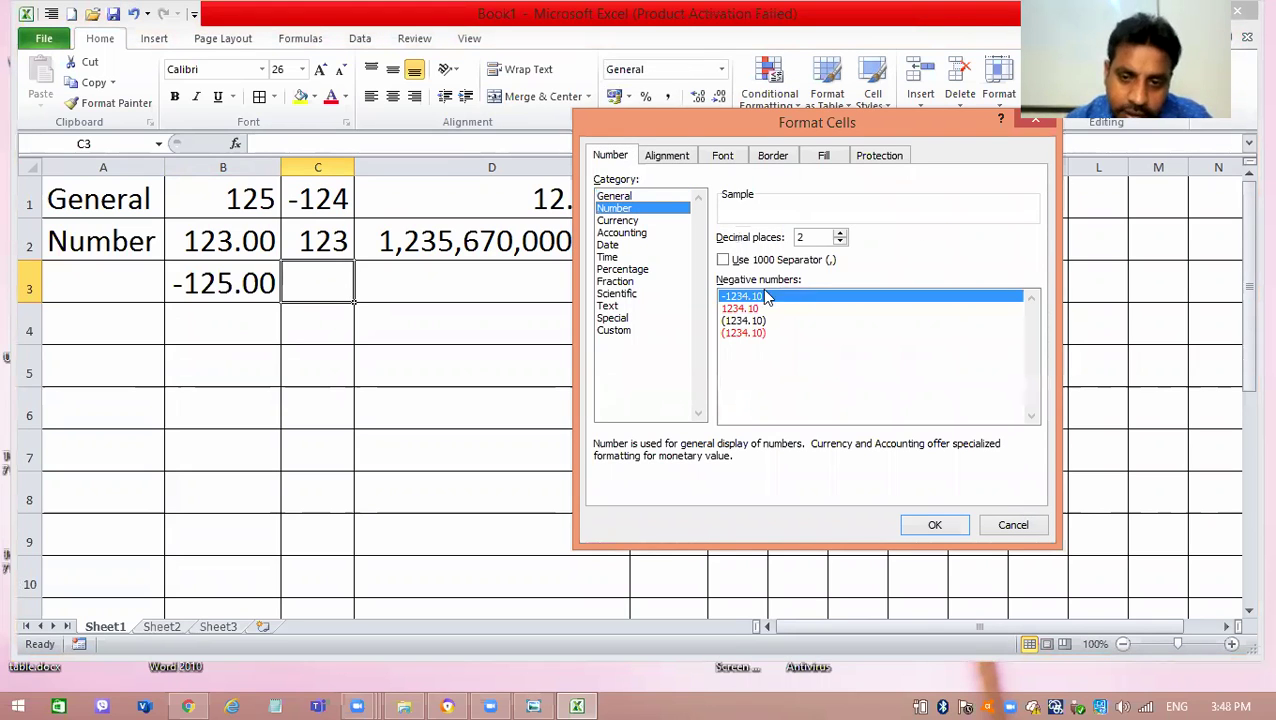
click(756, 309)
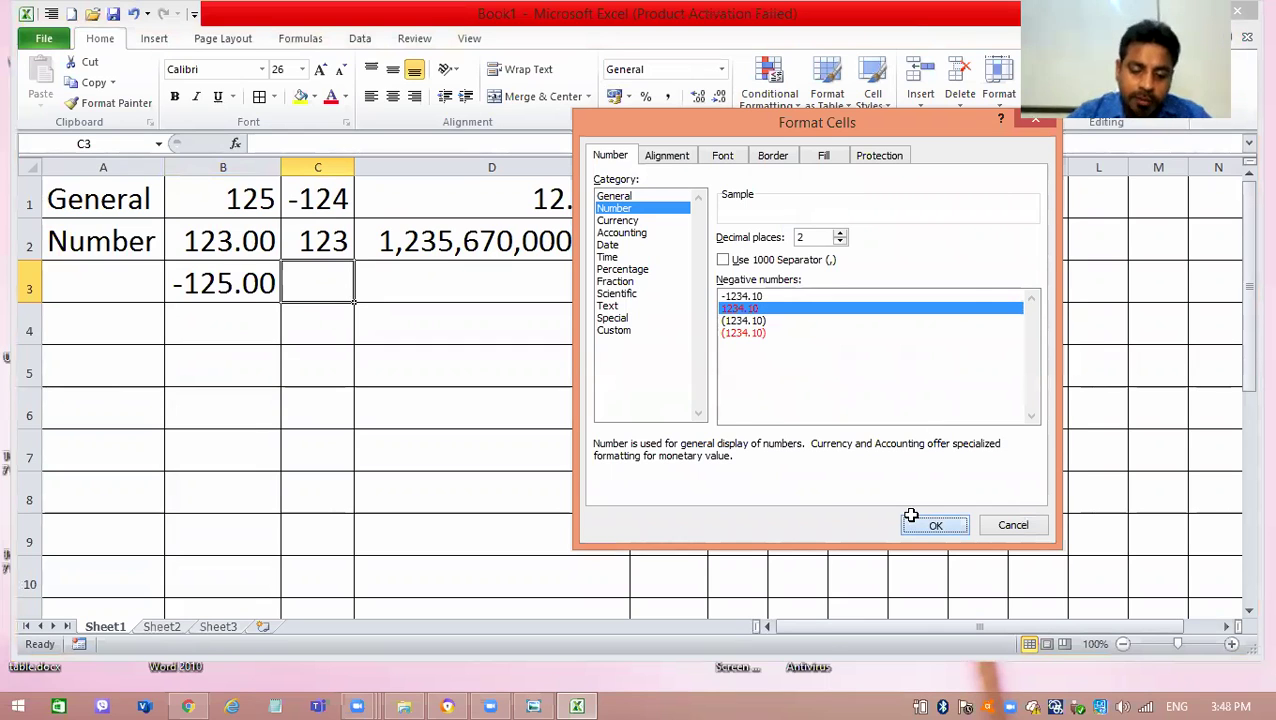
click(911, 515)
Step: Enter -125 in C3 so it displays as a red 125.00, returning to that cell
text(-125)
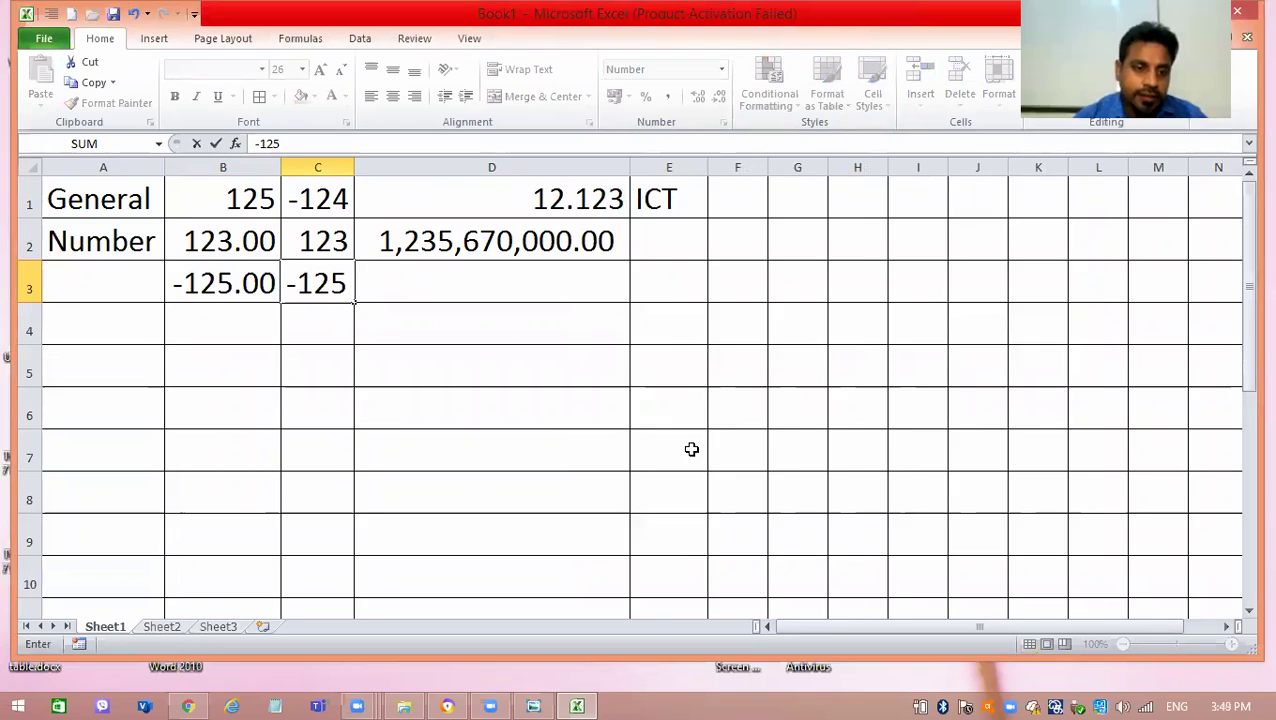
key(Return)
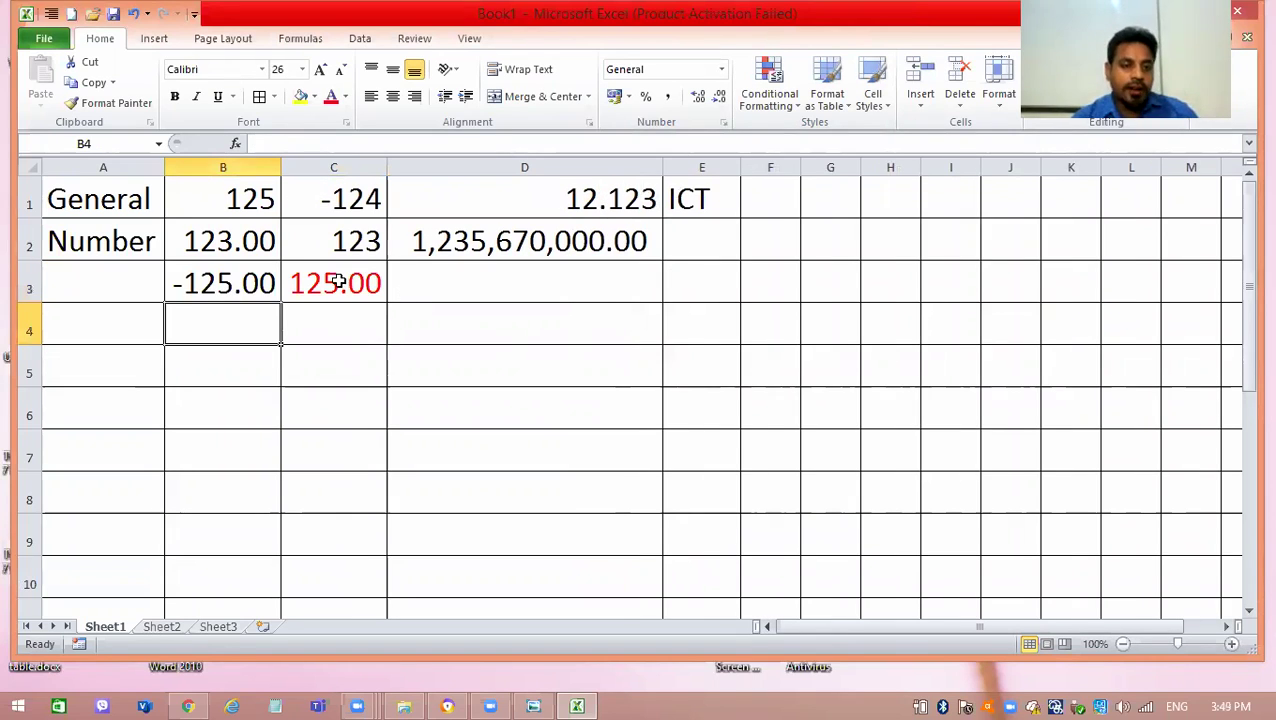
key(Up)
key(Right)
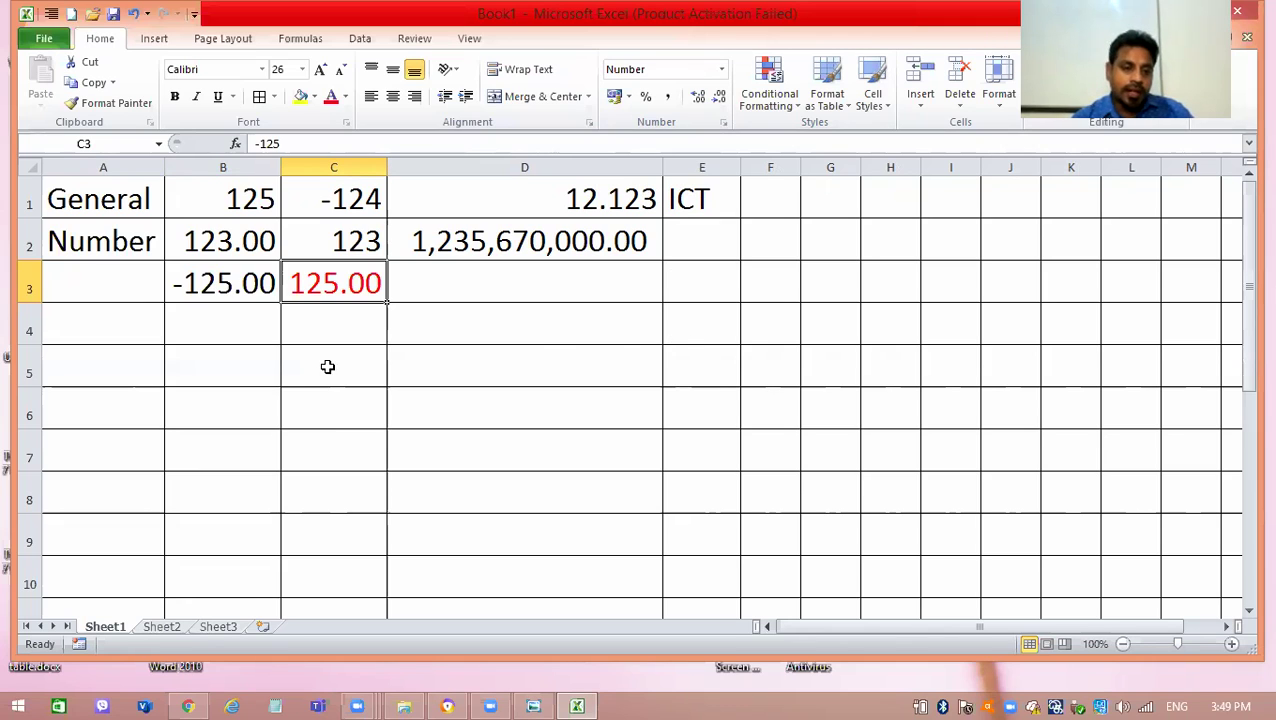
Step: Select cells around the sheet, recheck C3's stored value, and select D3
click(320, 419)
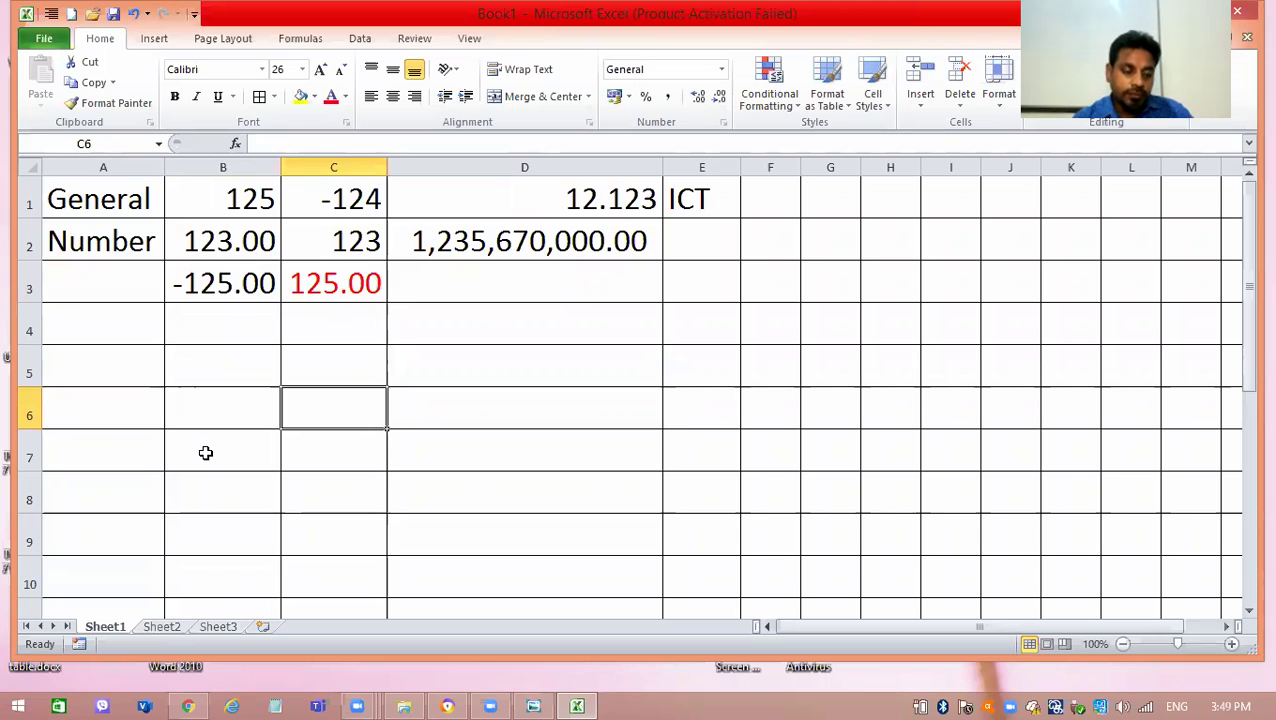
drag(210, 415, 205, 450)
click(215, 421)
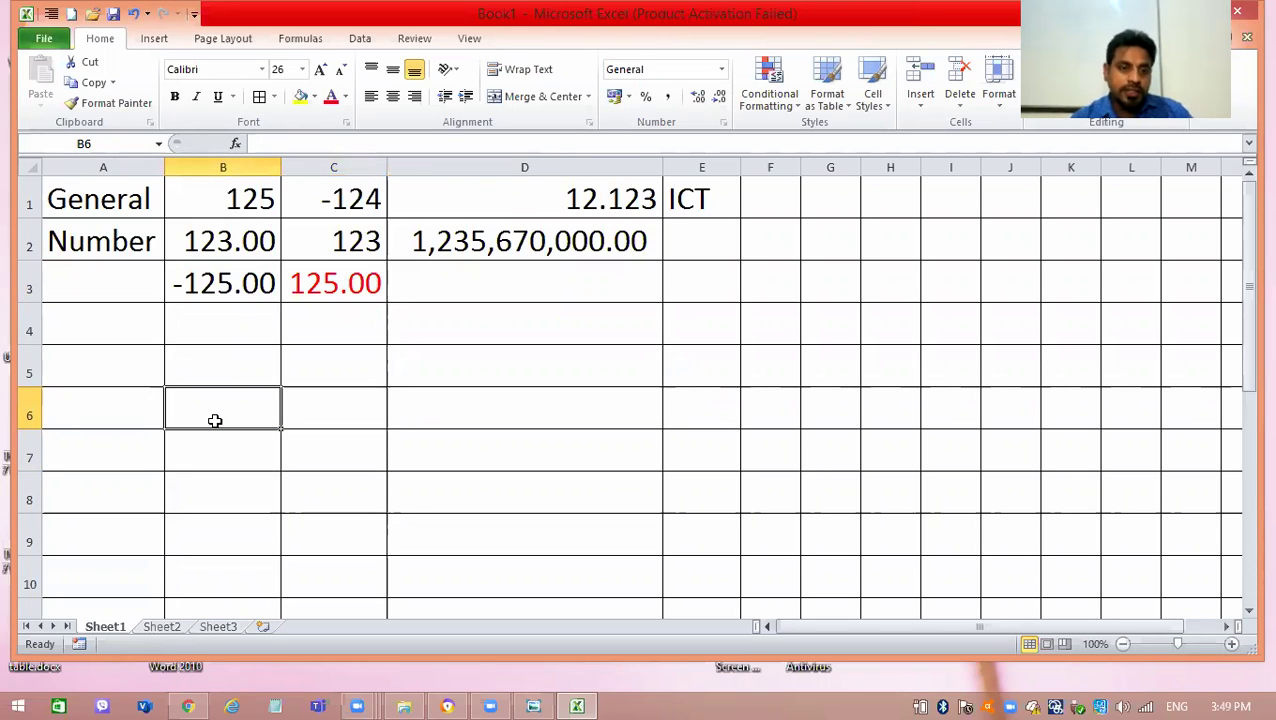
click(343, 281)
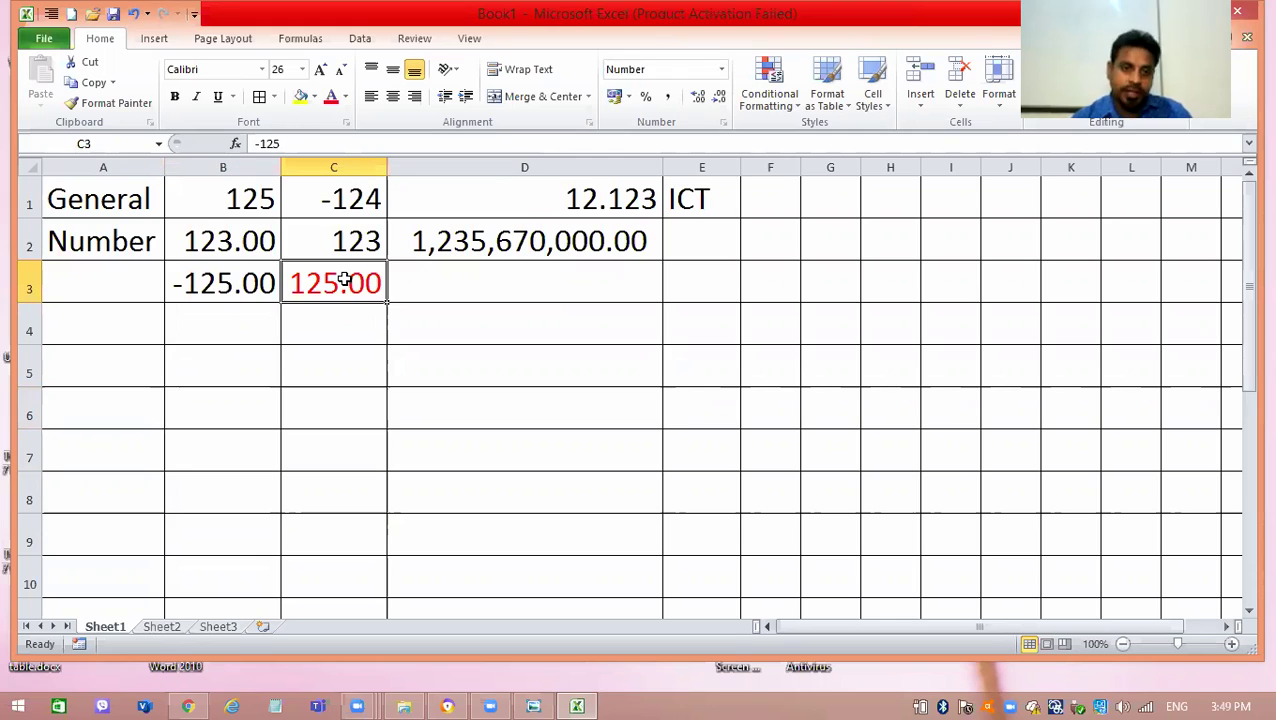
click(430, 267)
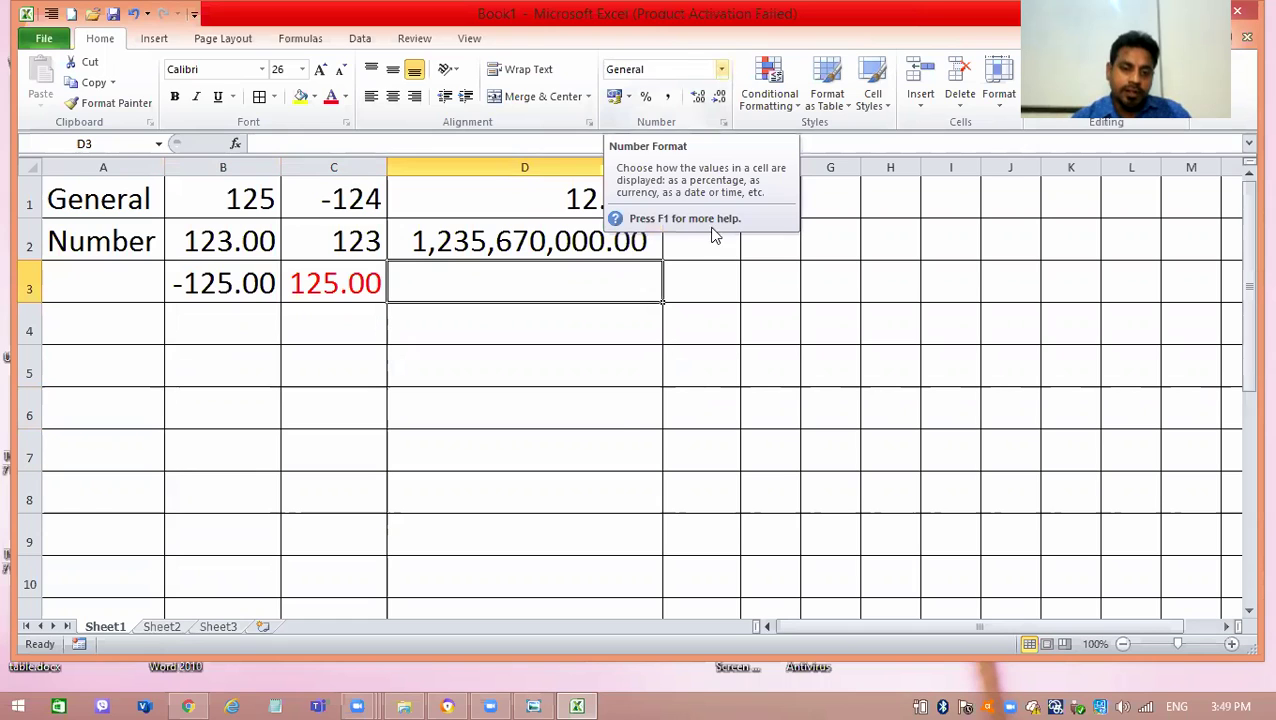
Step: Format D3 as Number with negatives shown in parentheses as (1234.10)
click(721, 70)
click(700, 505)
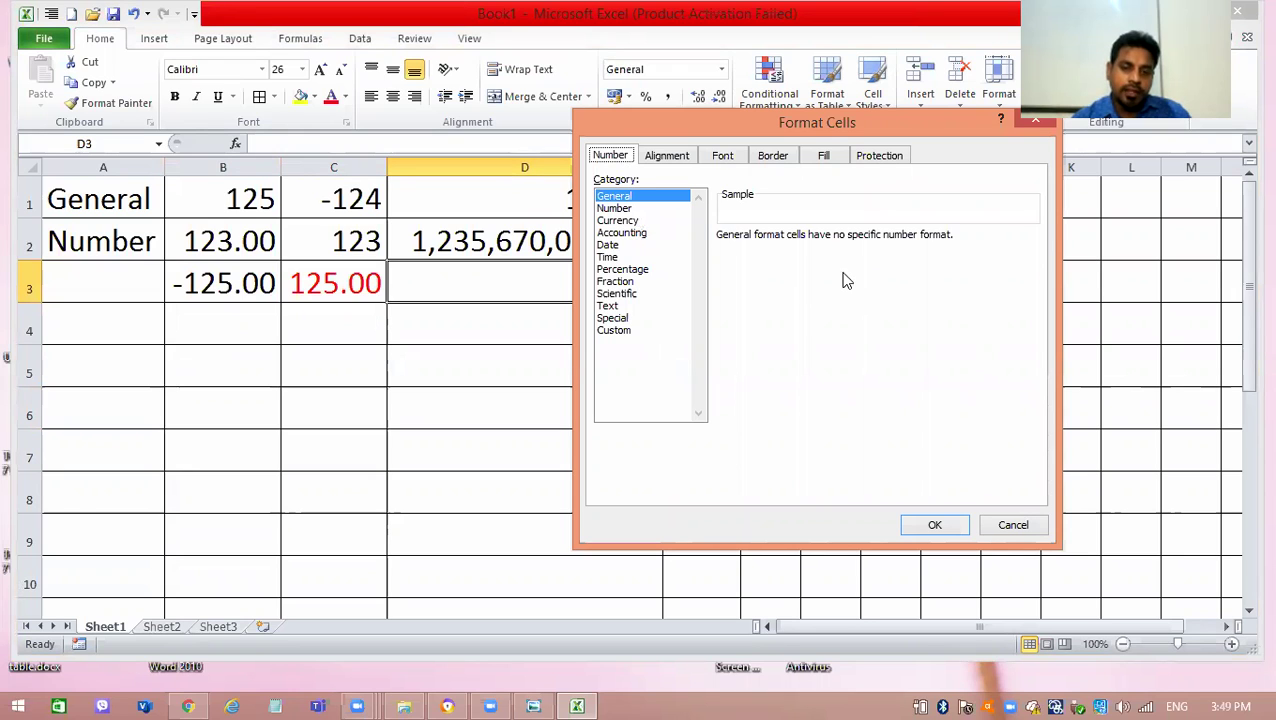
key(Down)
click(771, 321)
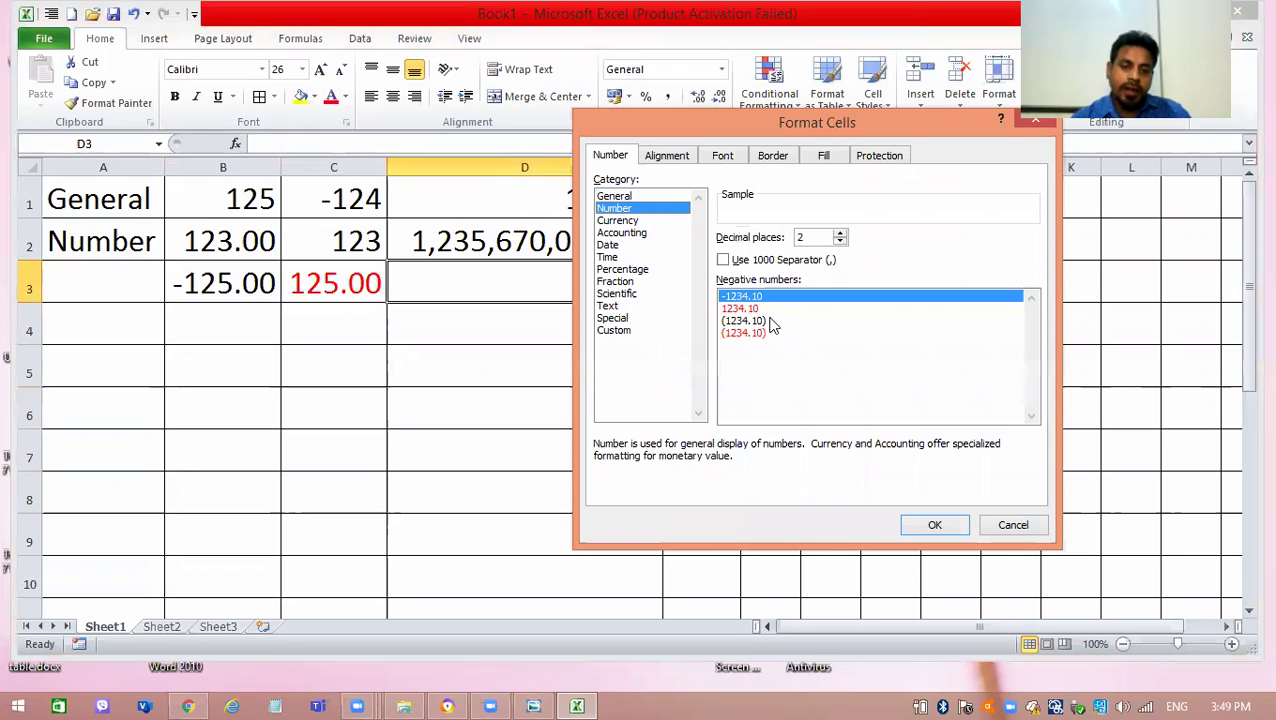
click(941, 525)
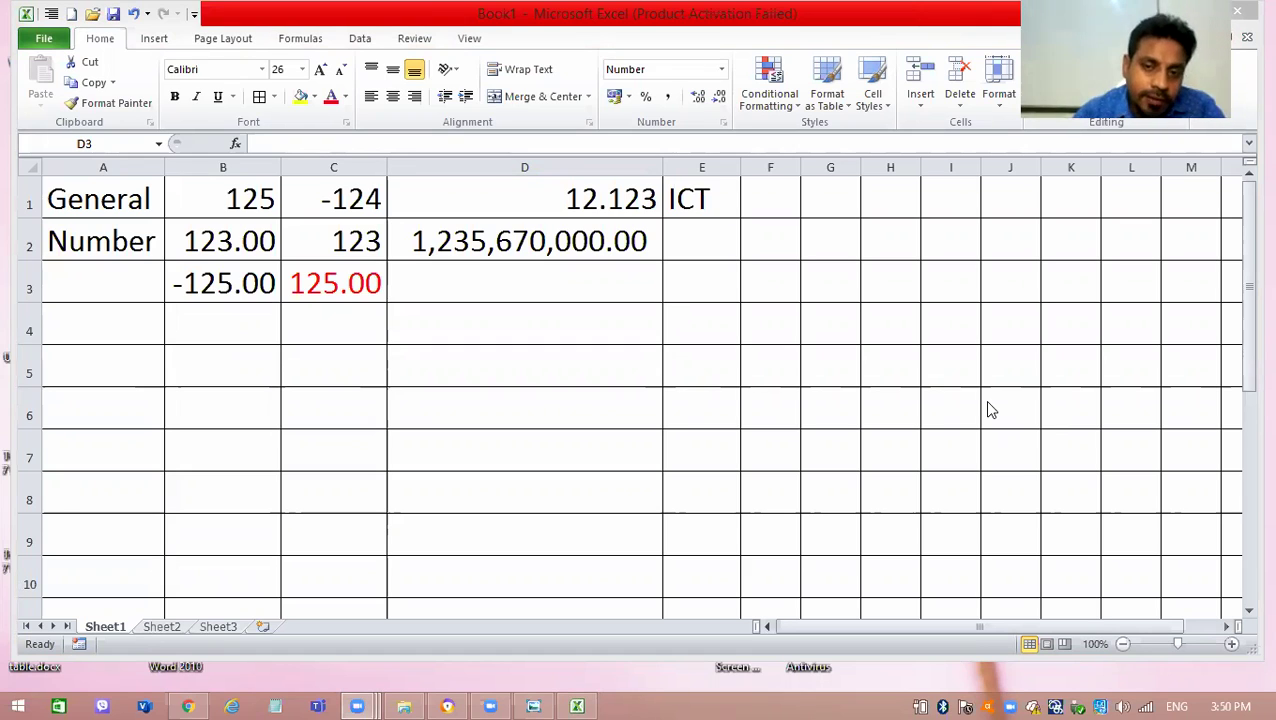
click(233, 276)
click(328, 281)
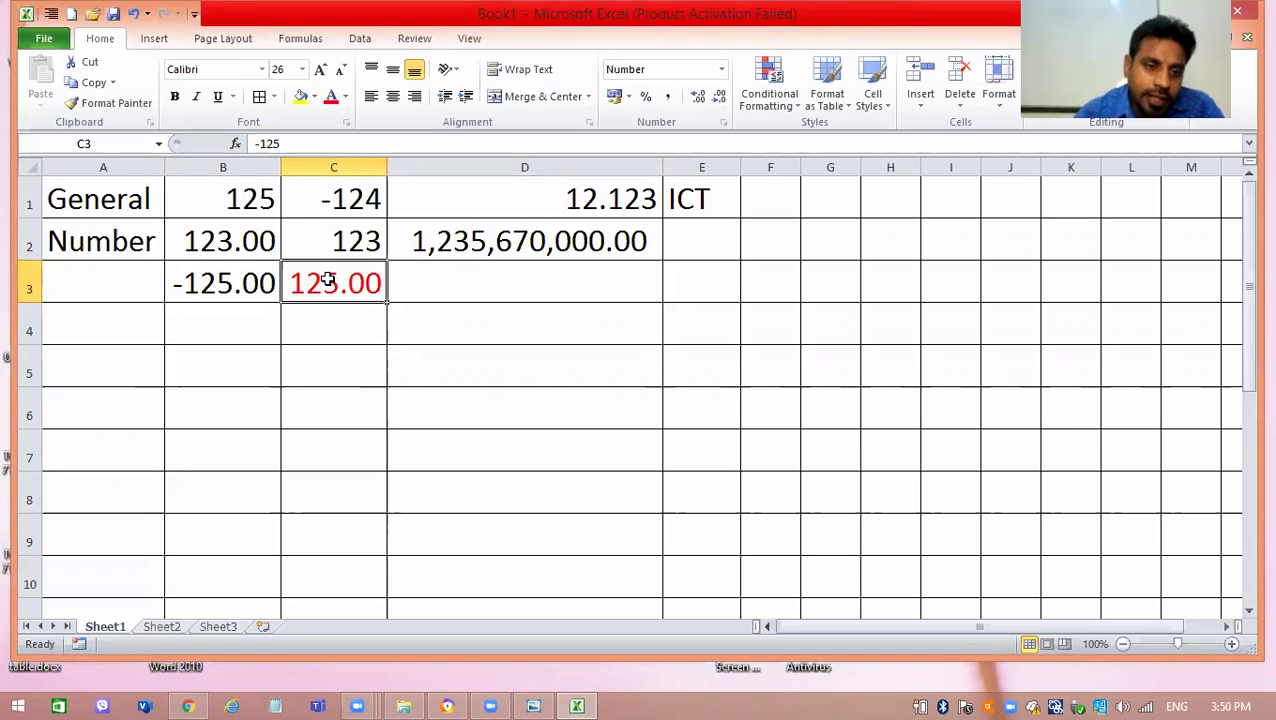
right_click(332, 286)
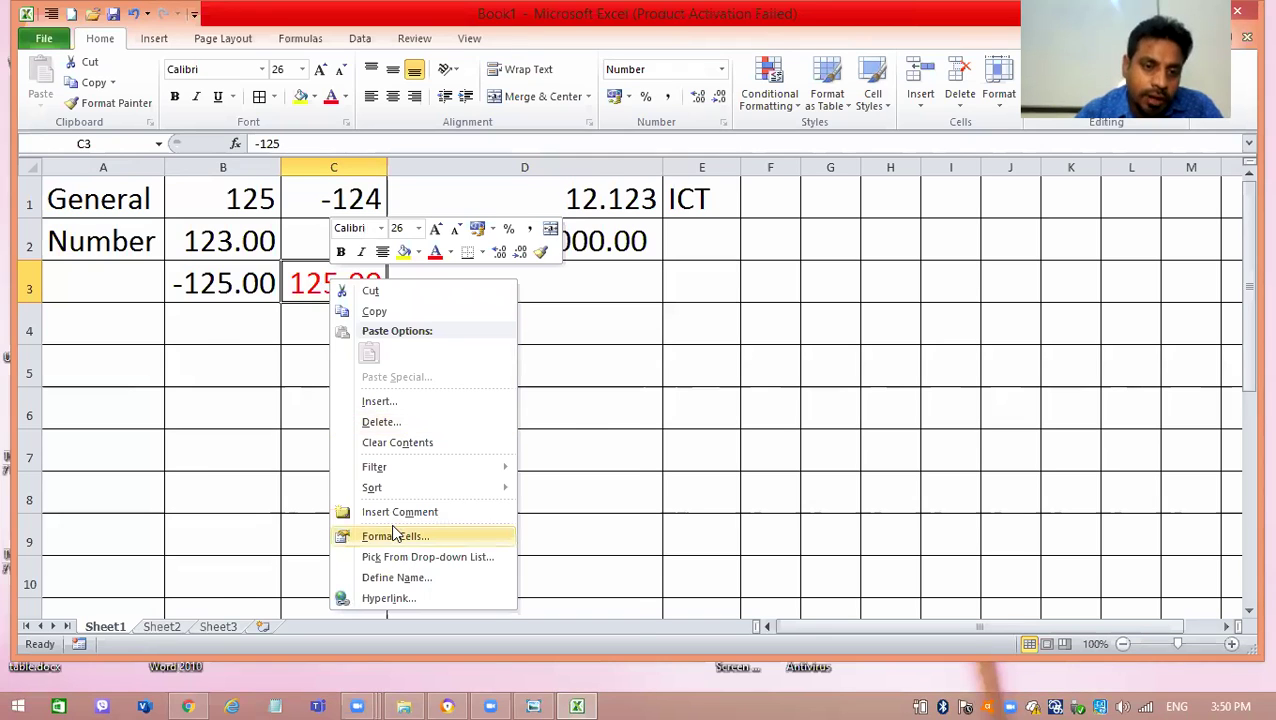
click(395, 535)
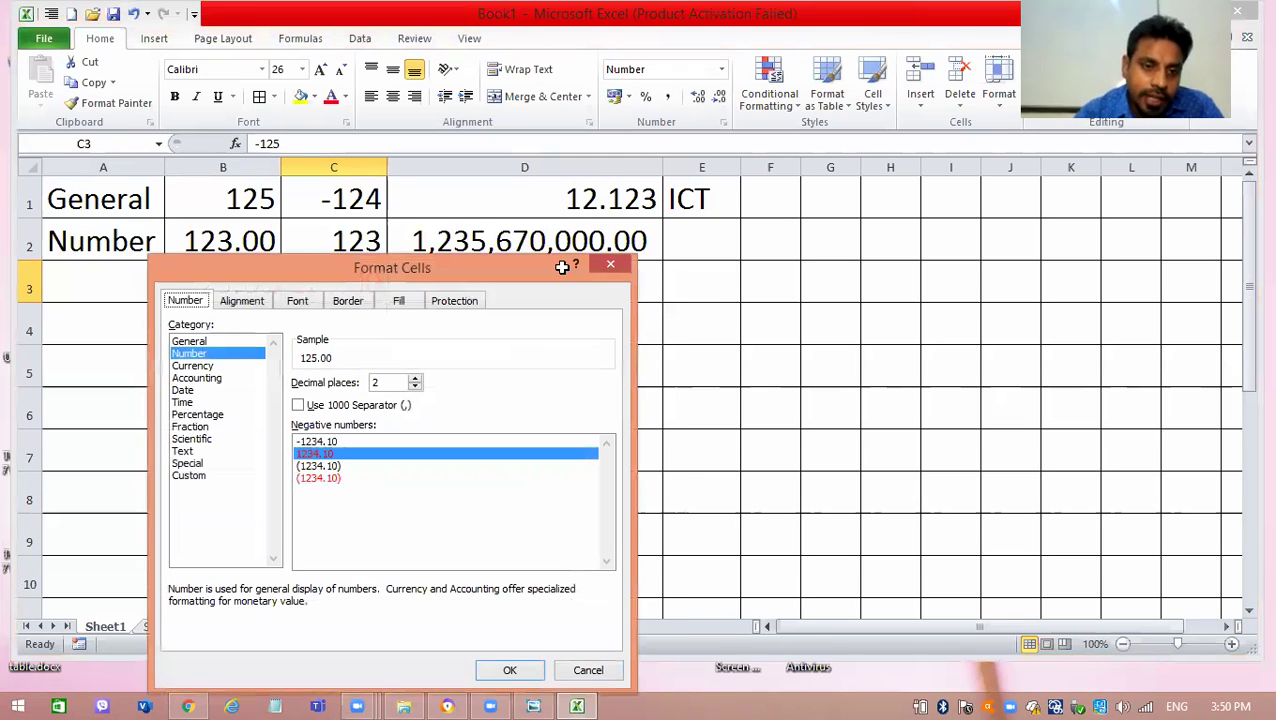
key(Return)
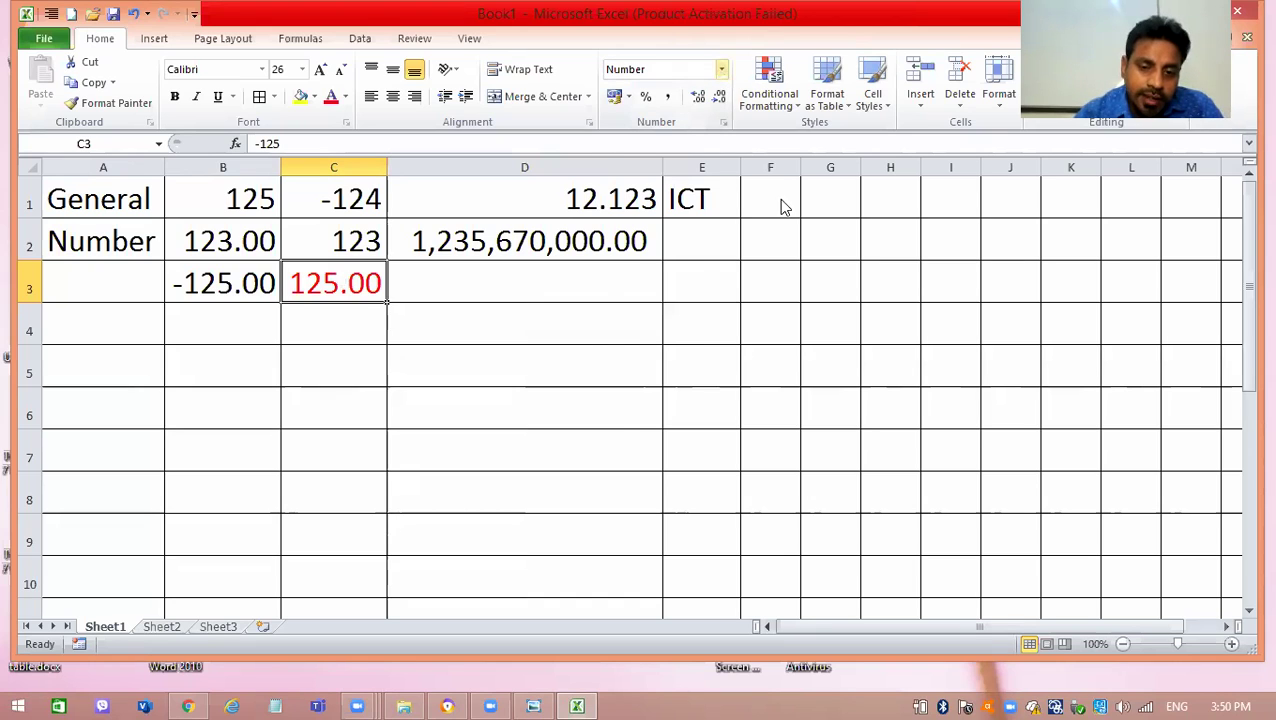
click(721, 70)
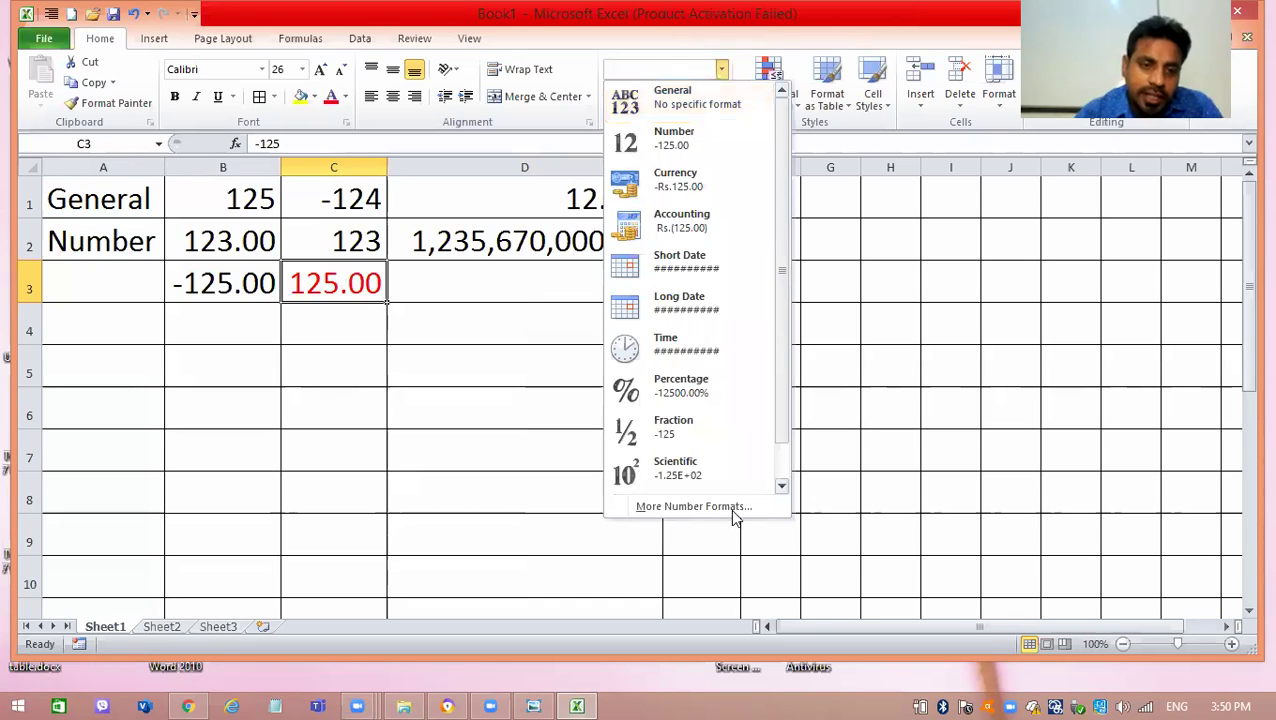
click(731, 508)
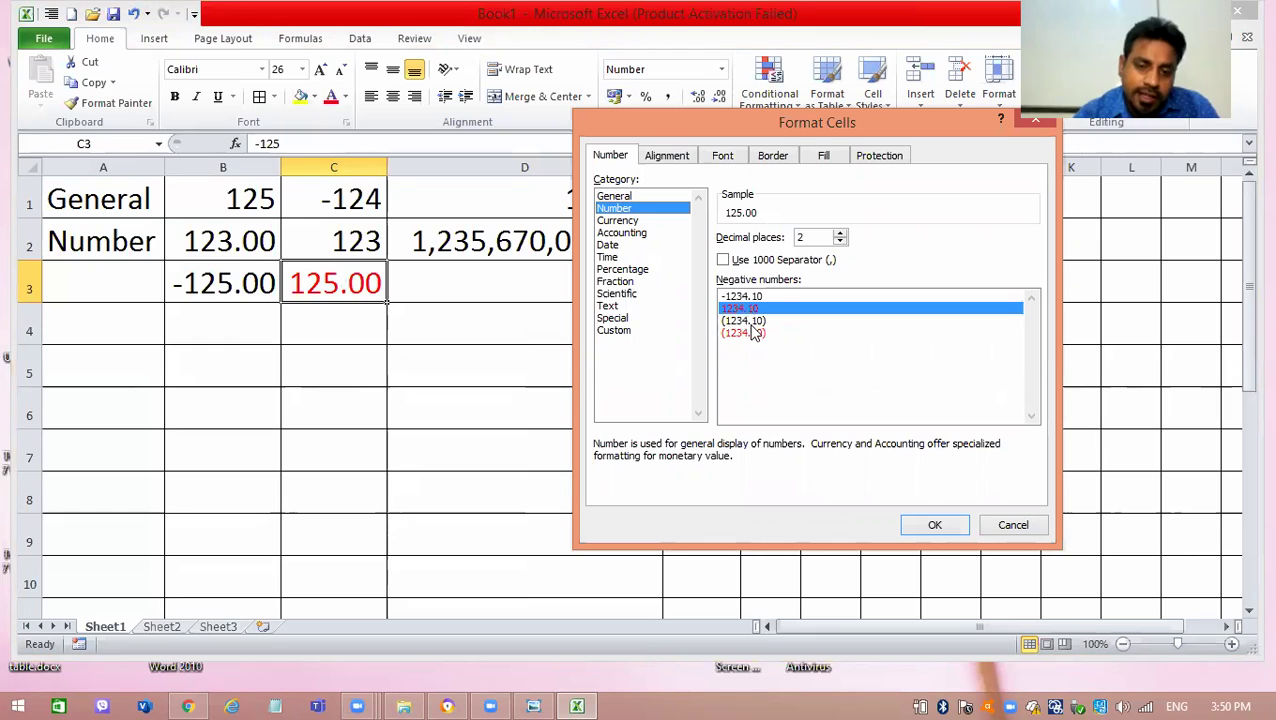
click(750, 321)
click(737, 312)
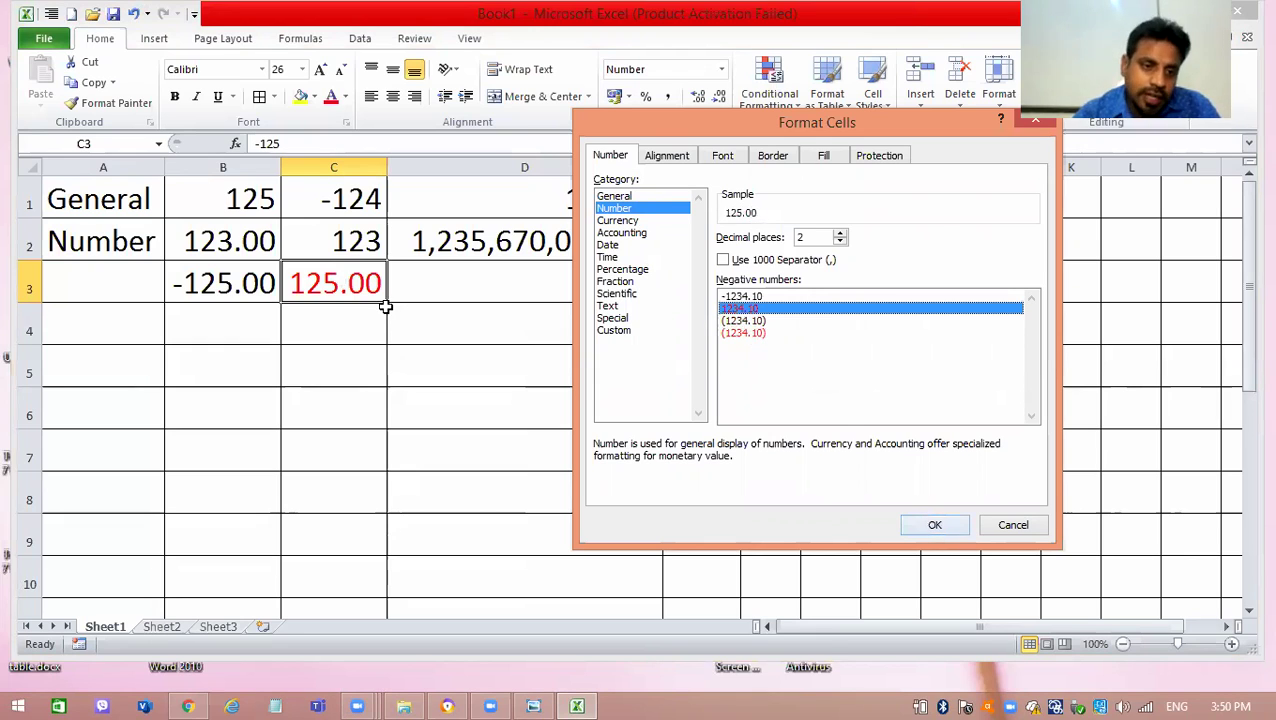
click(933, 524)
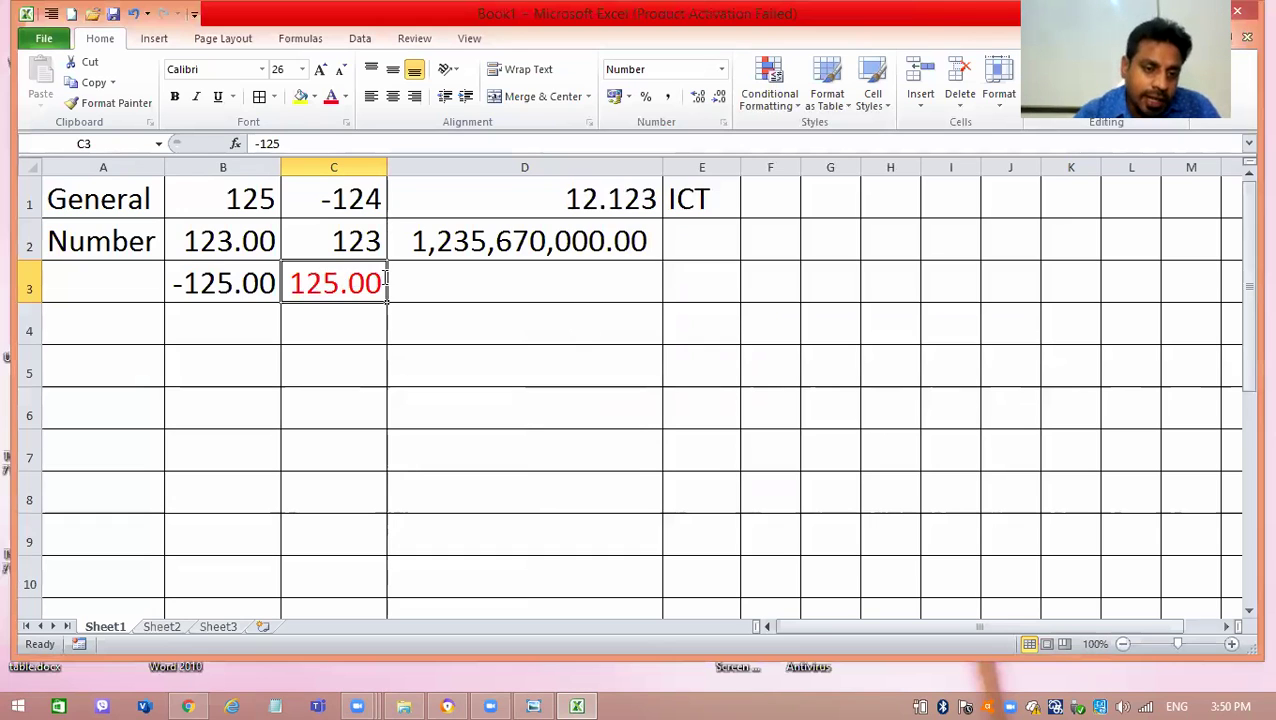
double_click(360, 298)
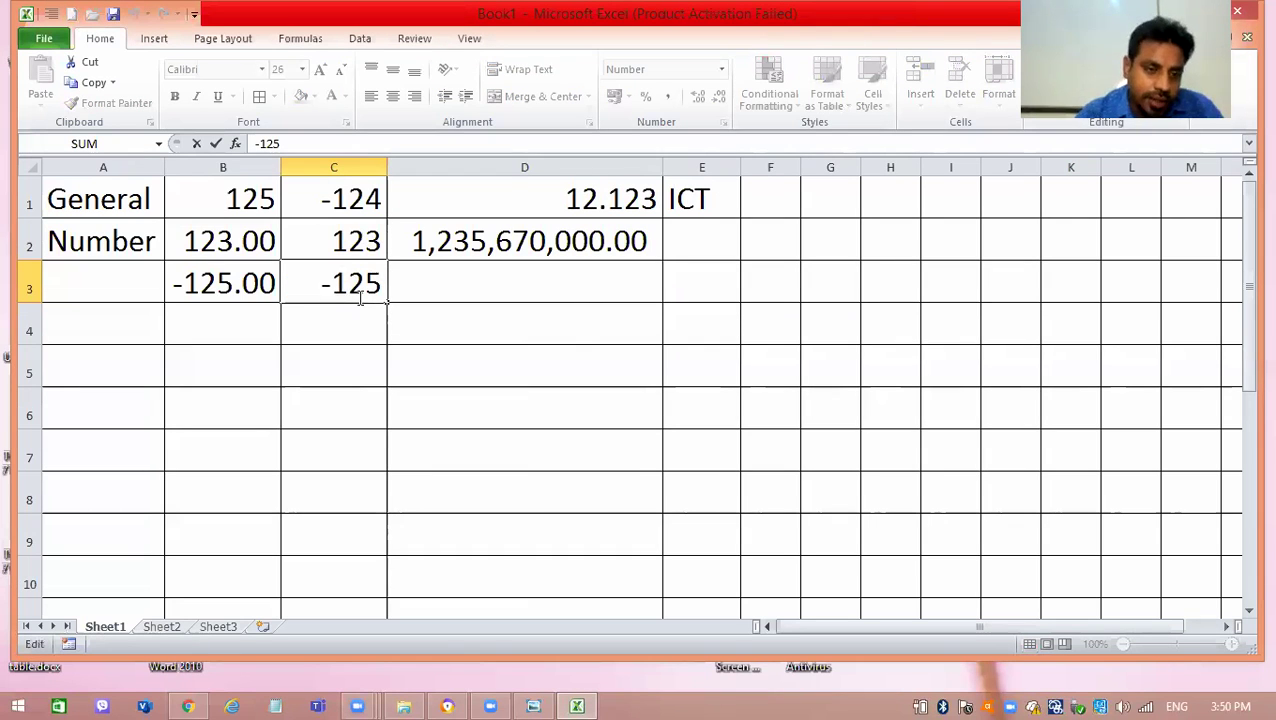
Step: Discard the stray D6 reference in C3's entry, keep -125, and select the block A1:E4
key(Home)
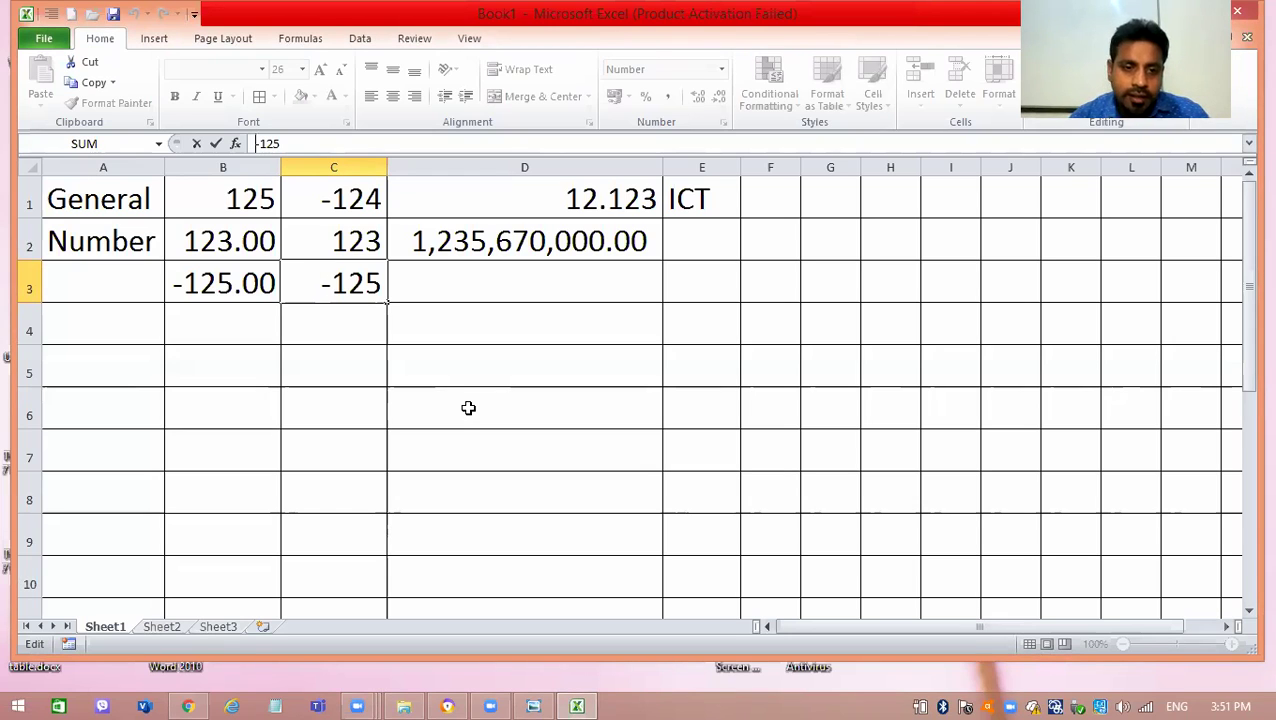
text(=)
click(468, 407)
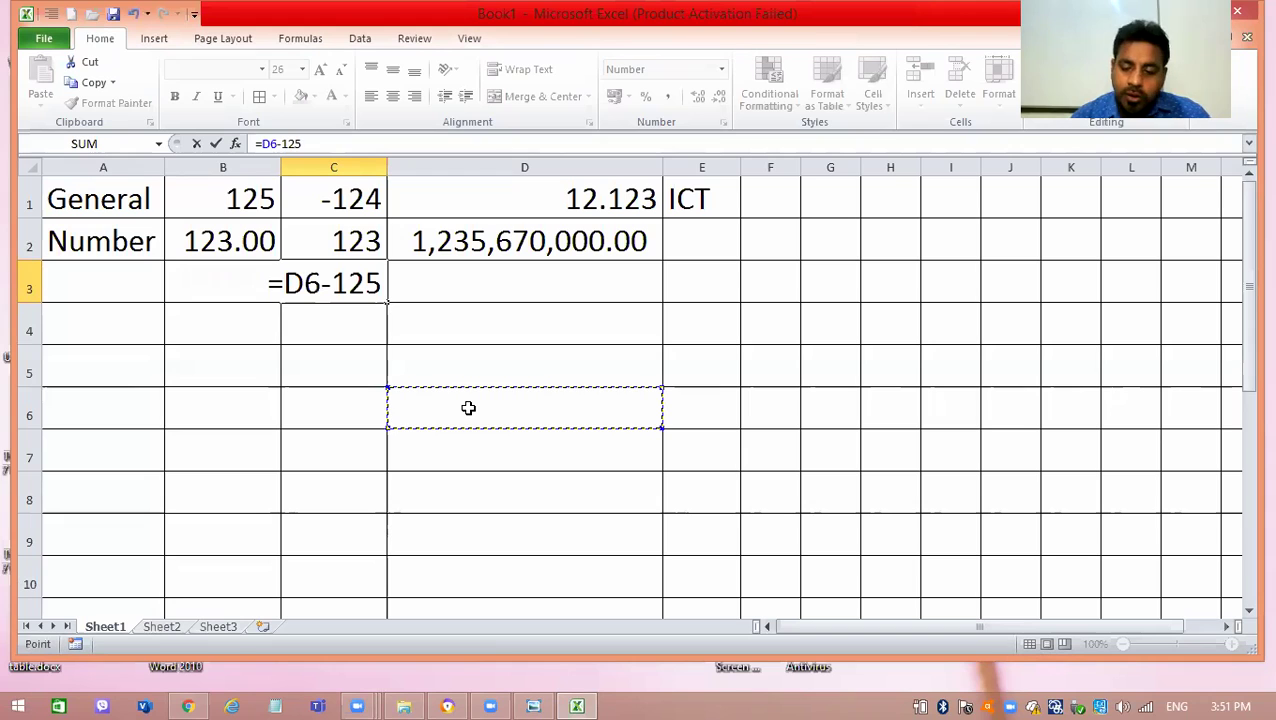
key(BackSpace)
key(BackSpace)
key(BackSpace)
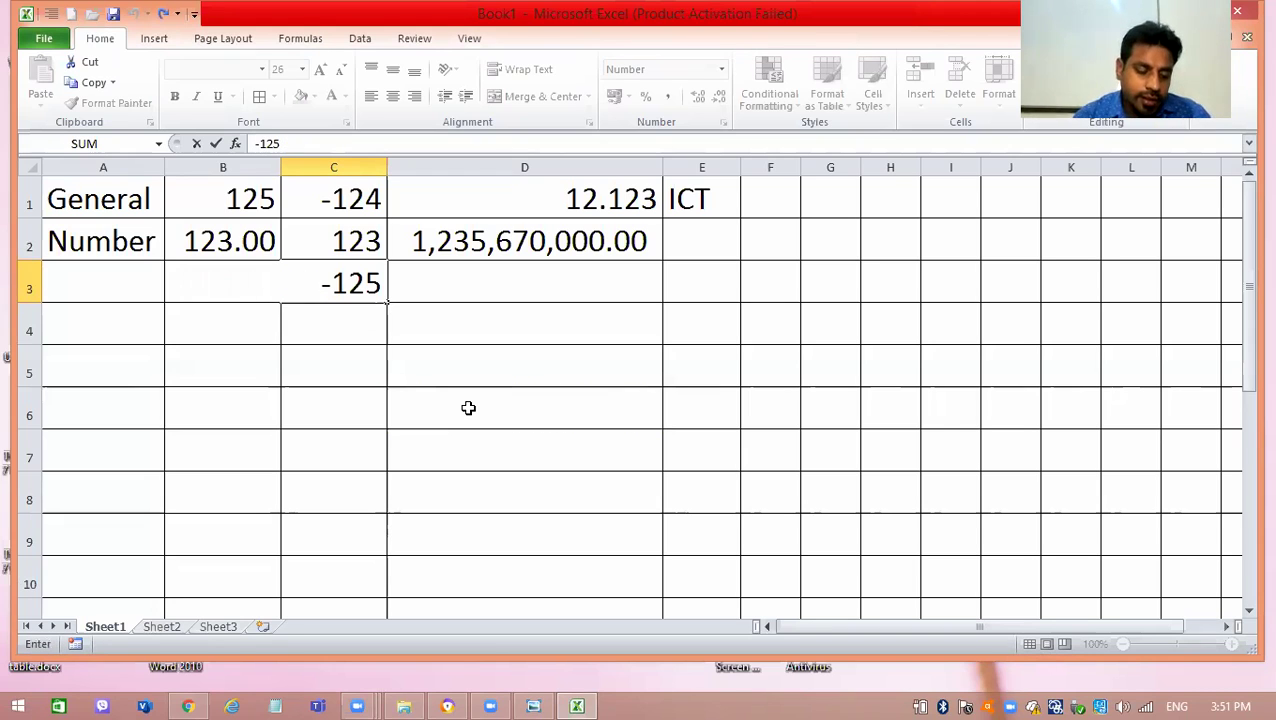
key(Return)
key(ctrl+a)
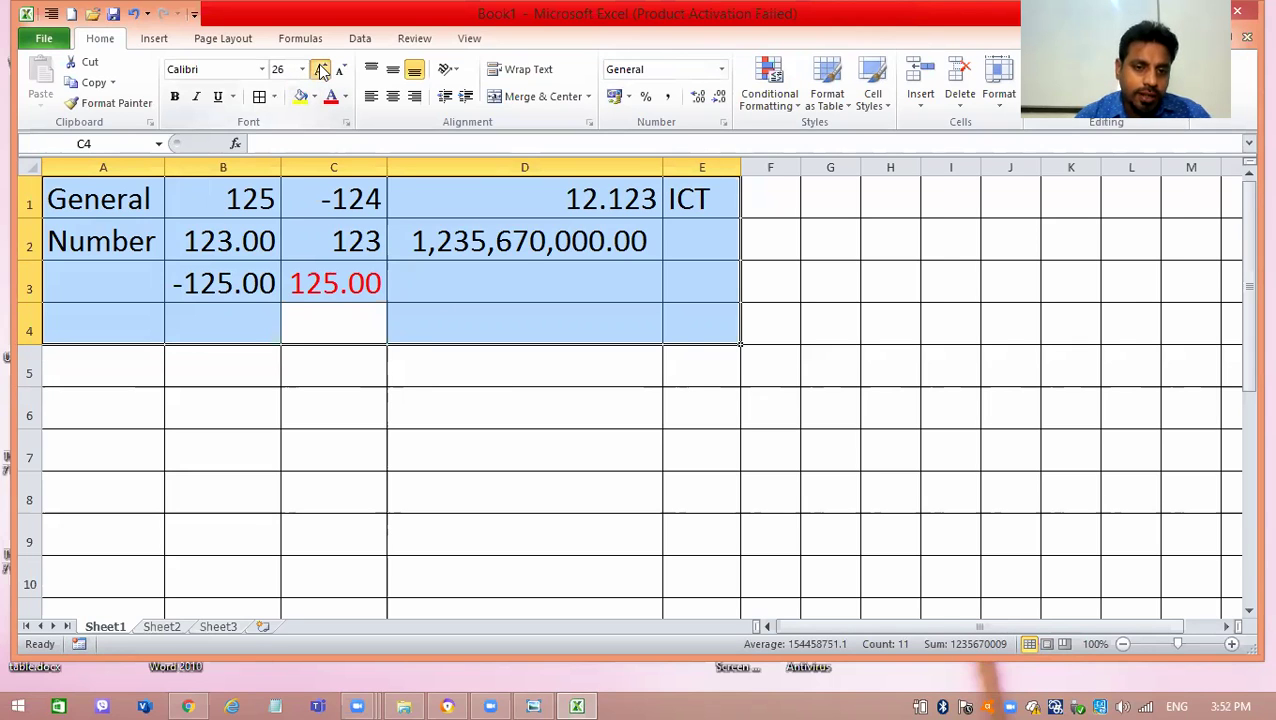
click(322, 70)
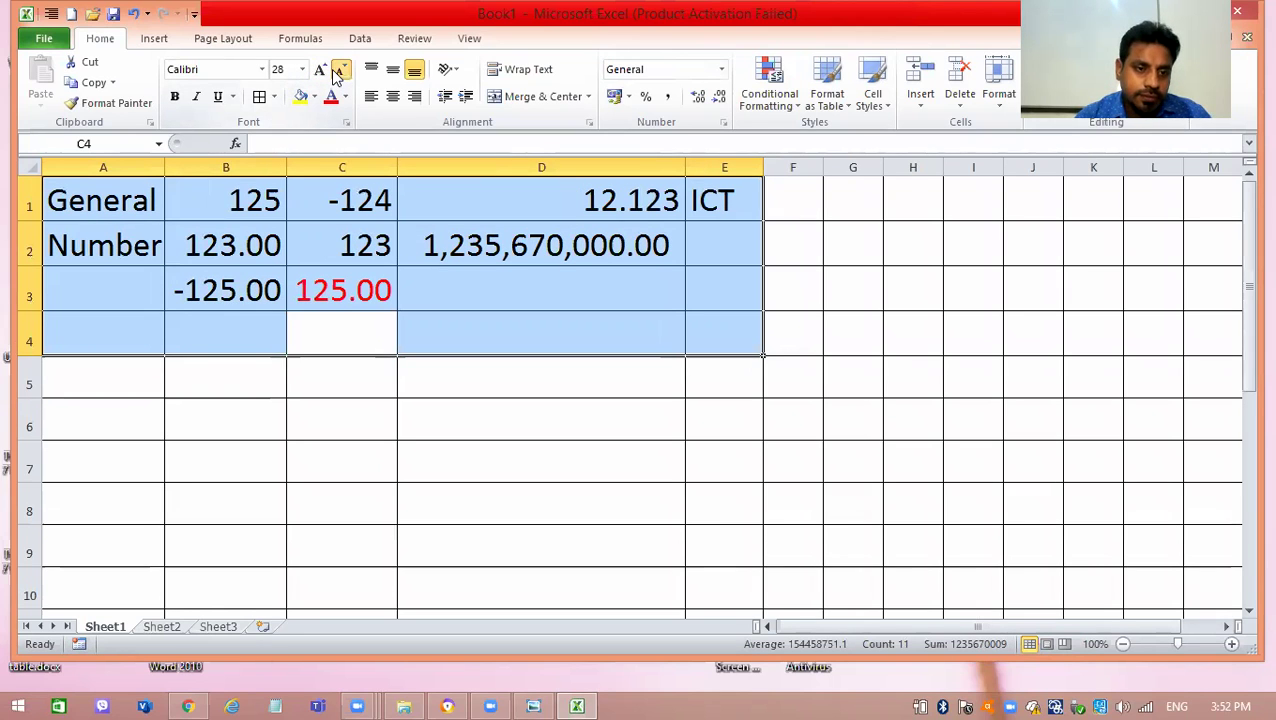
click(336, 77)
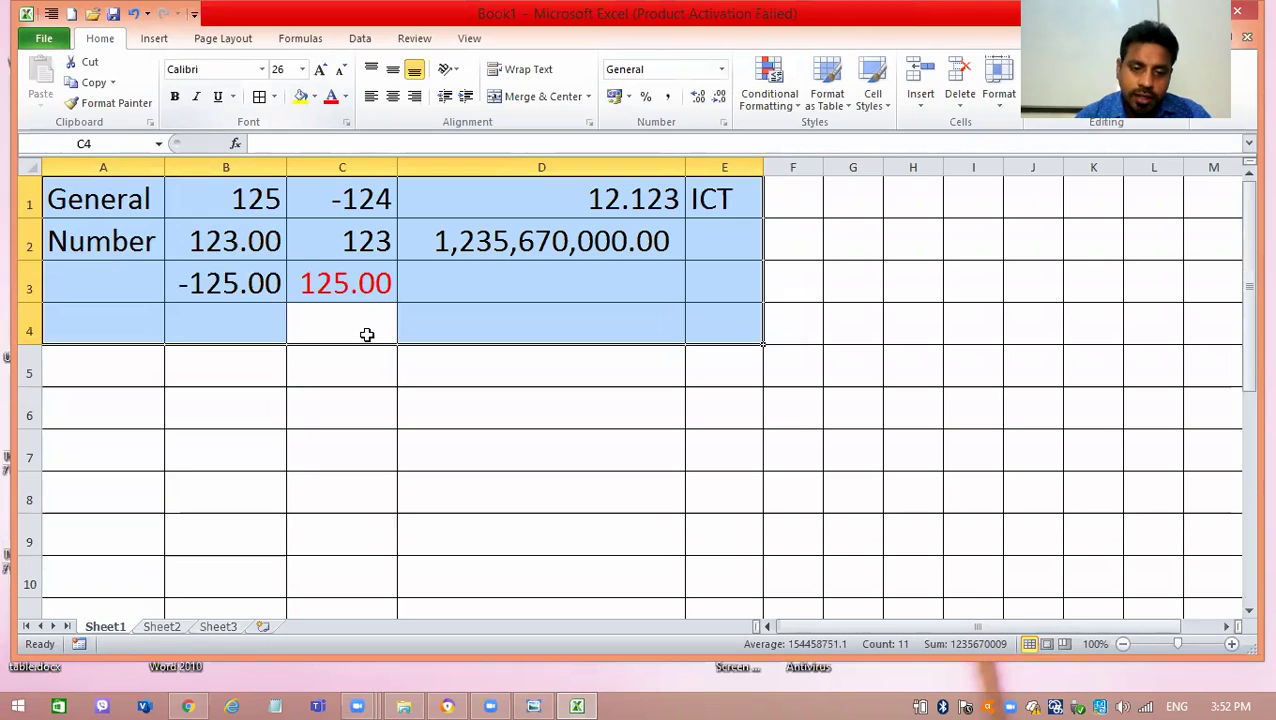
click(367, 335)
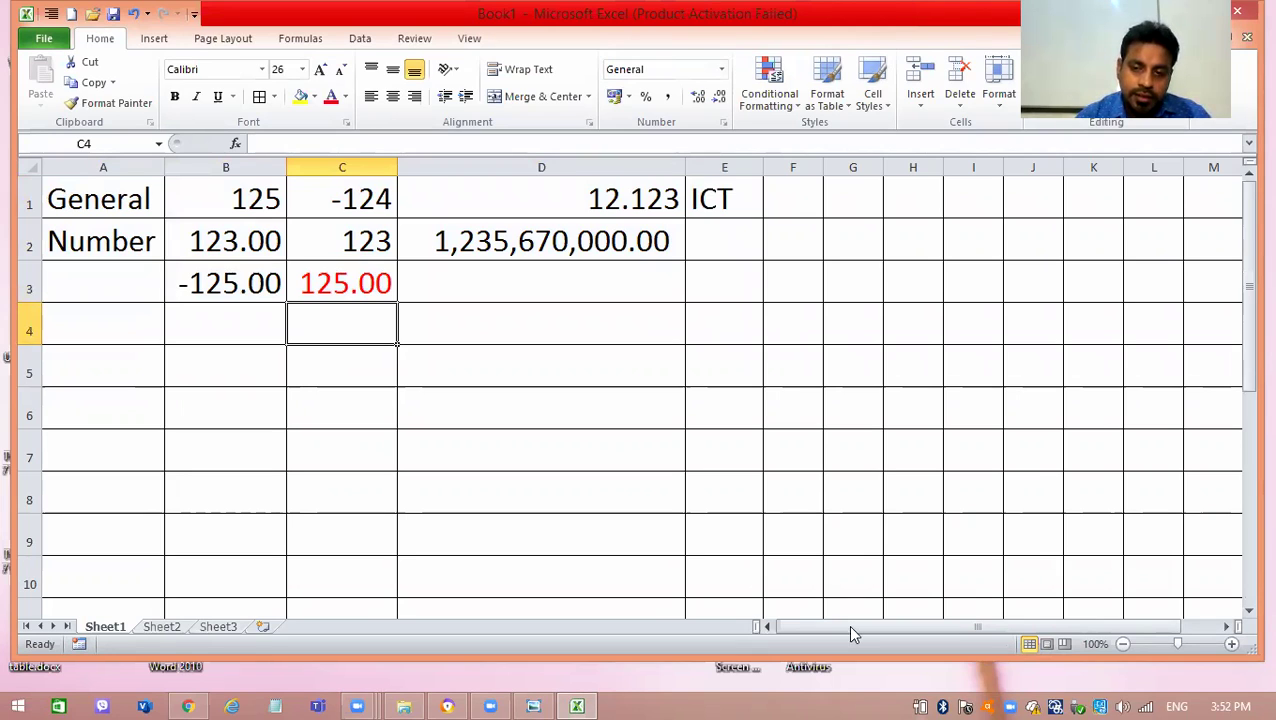
click(447, 276)
Step: Format D3 through Format Cells as Number with (1234.10) parentheses negatives
right_click(447, 278)
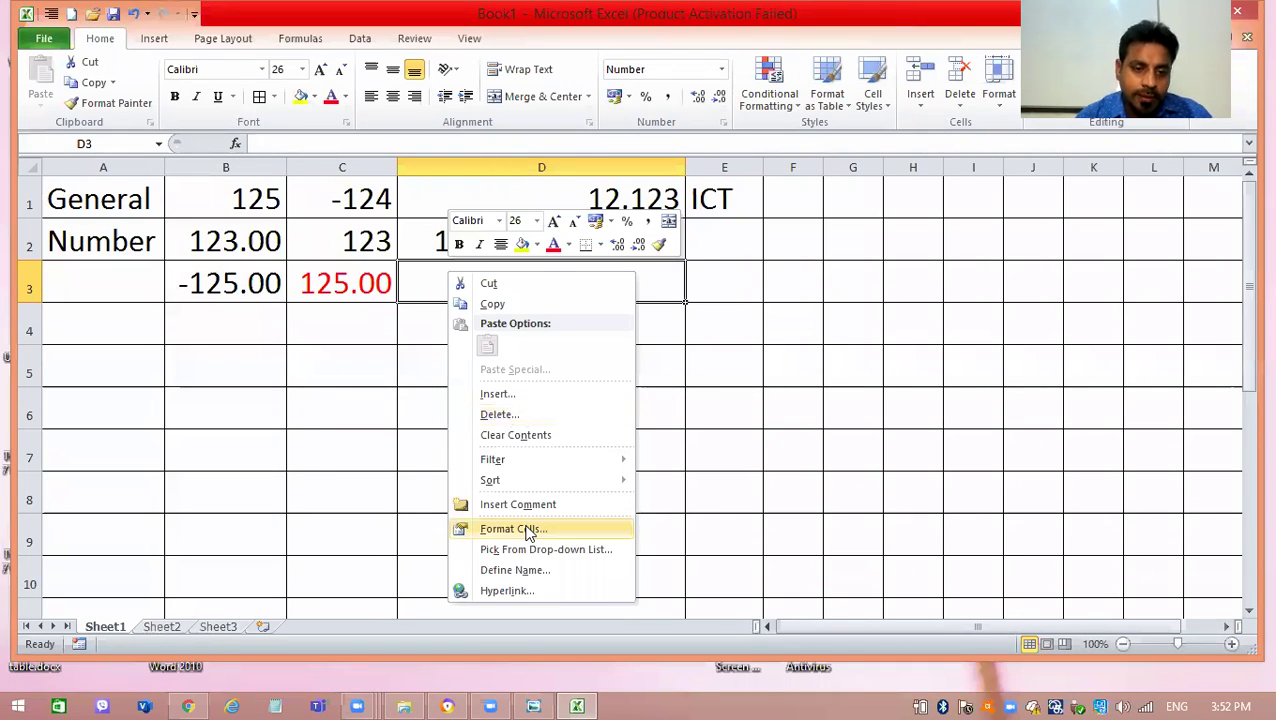
click(527, 530)
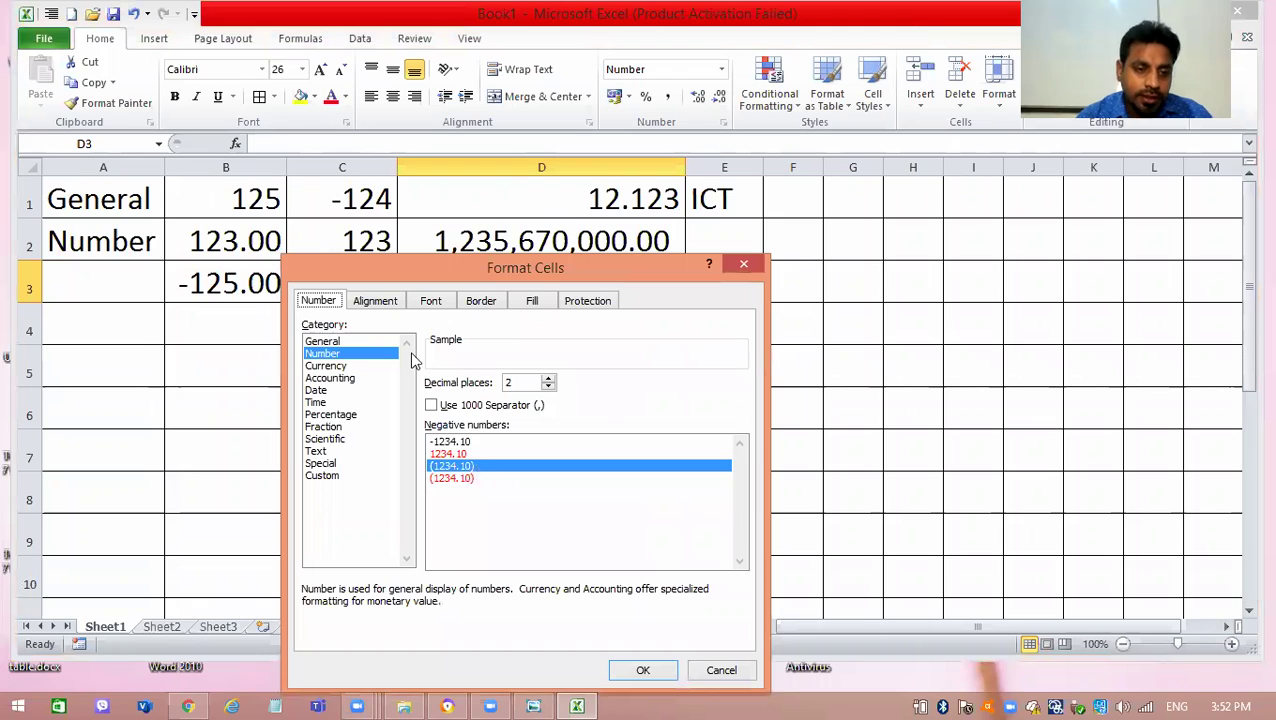
click(484, 465)
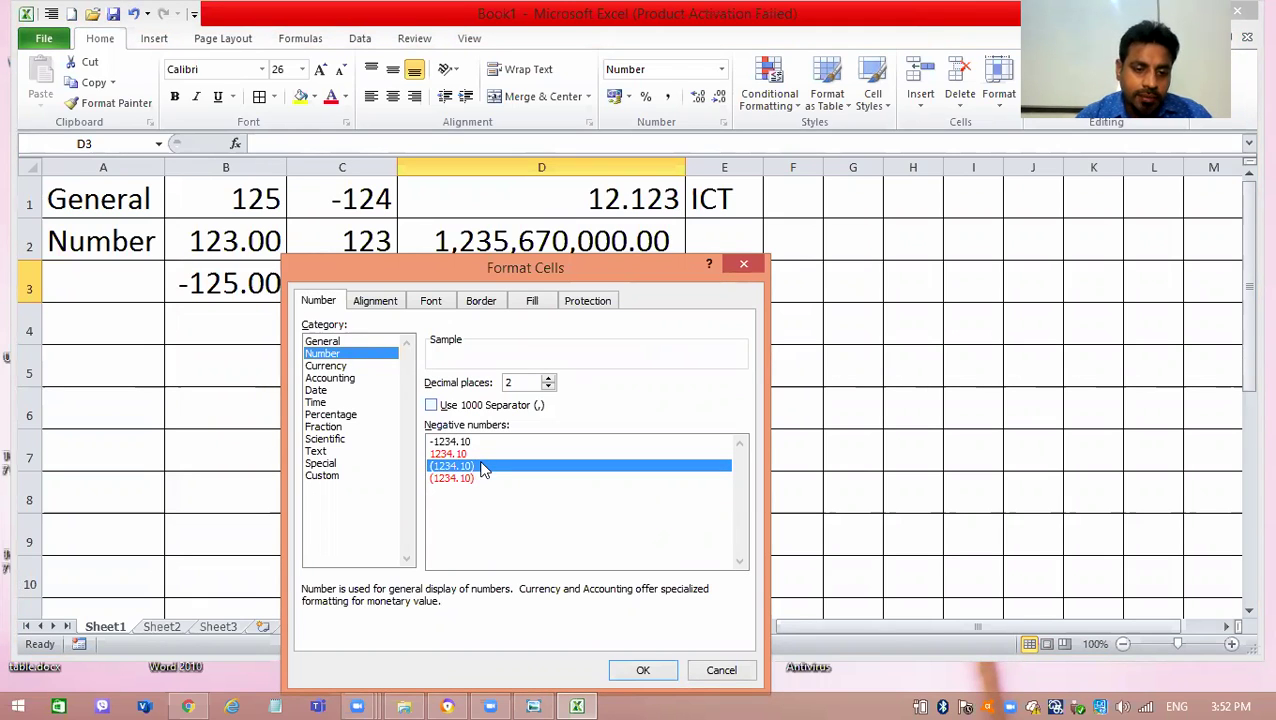
click(644, 668)
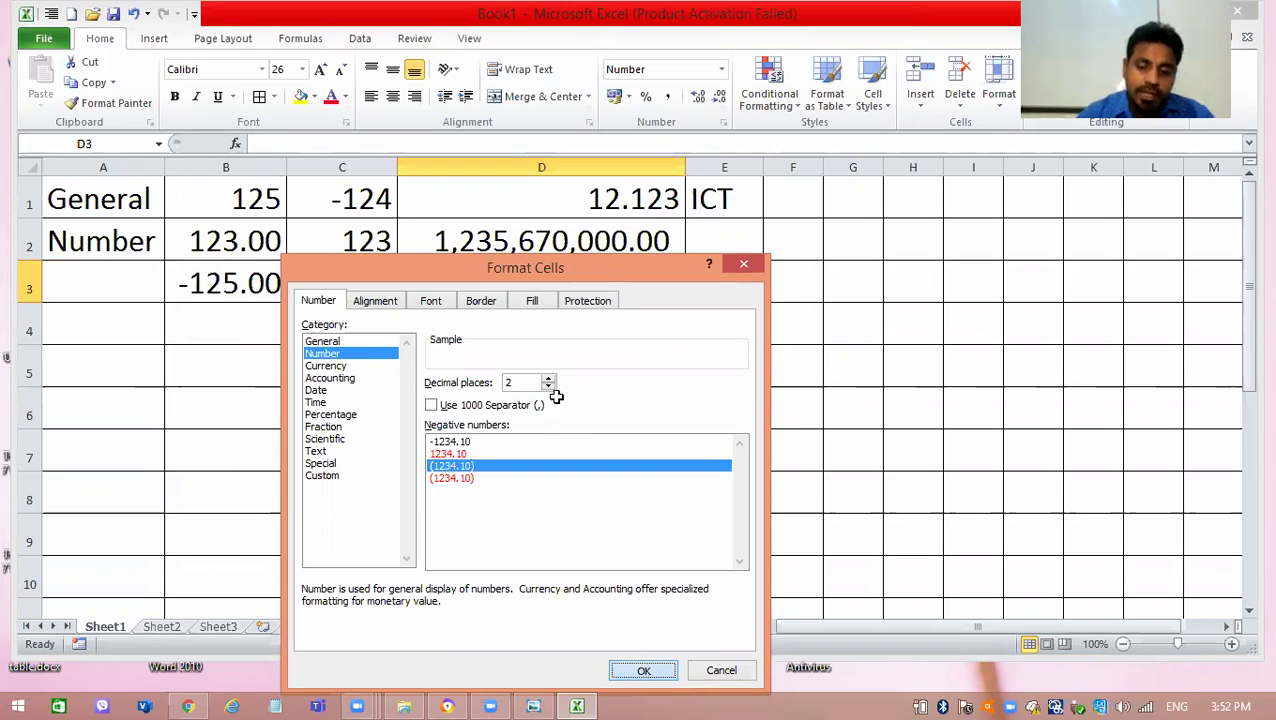
Step: Enter -125 in D3 so it displays as (125.00), then move on to E3
text(-)
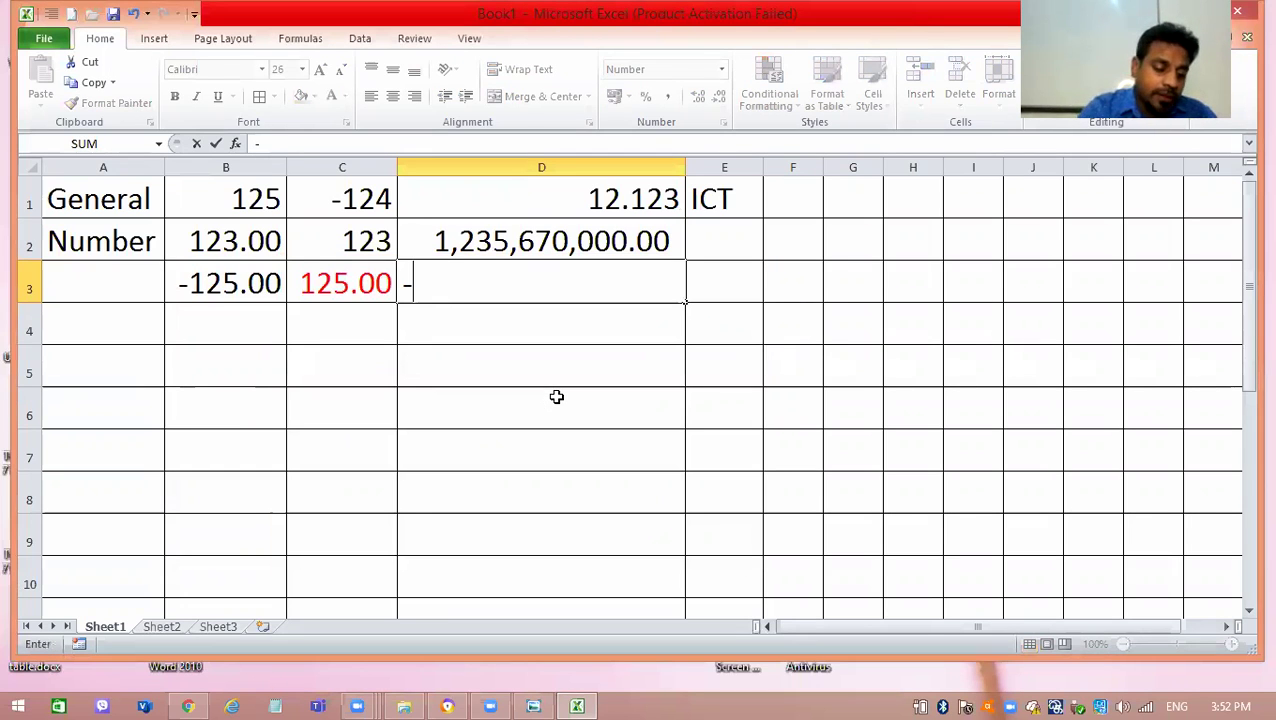
text(125)
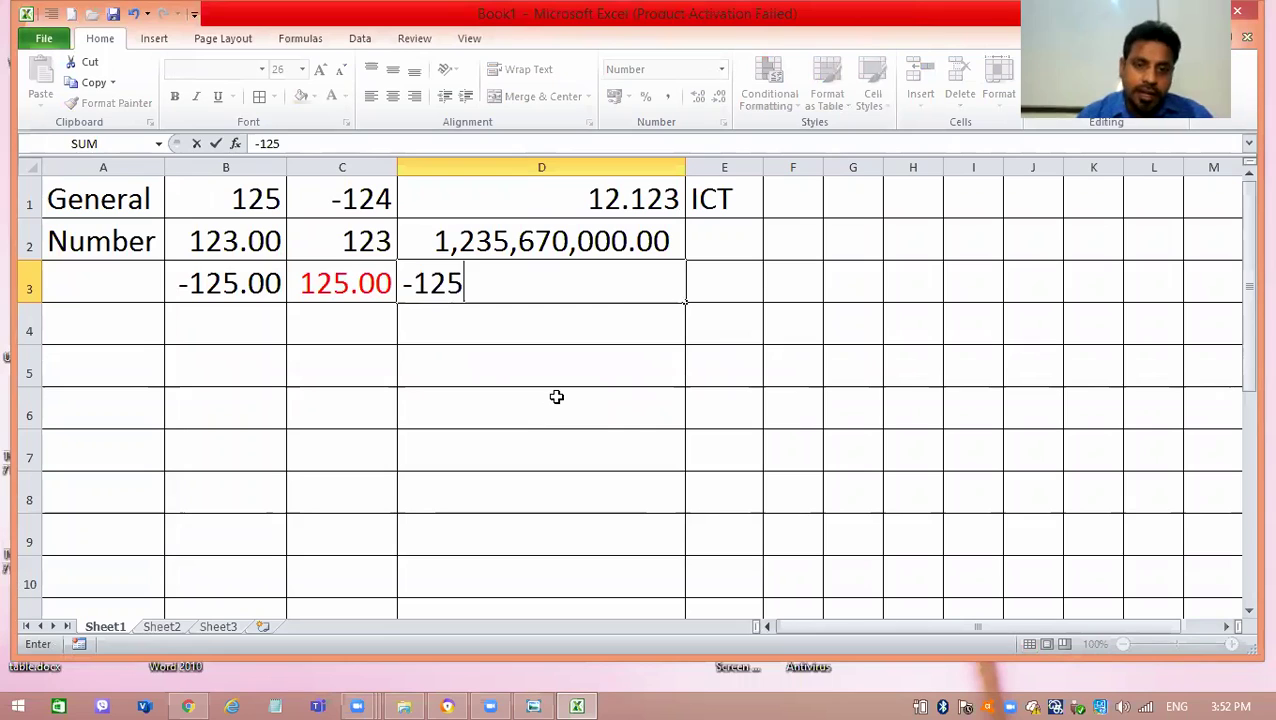
key(Return)
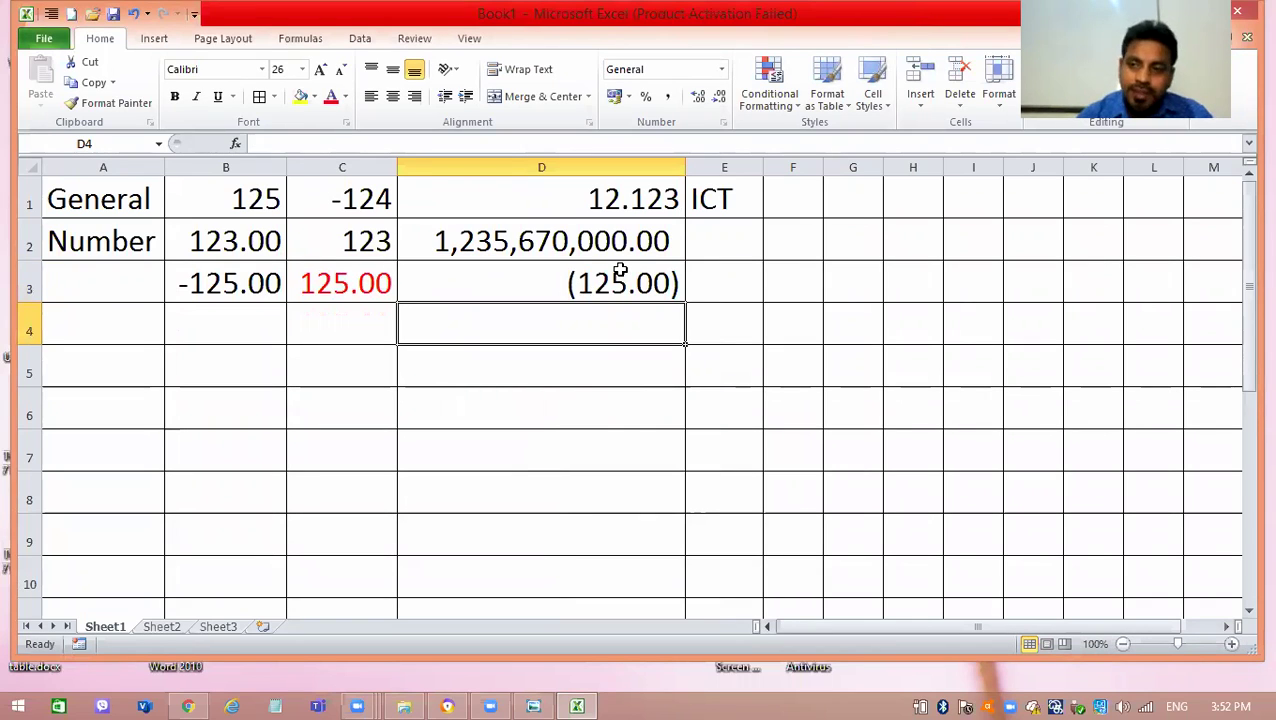
click(619, 271)
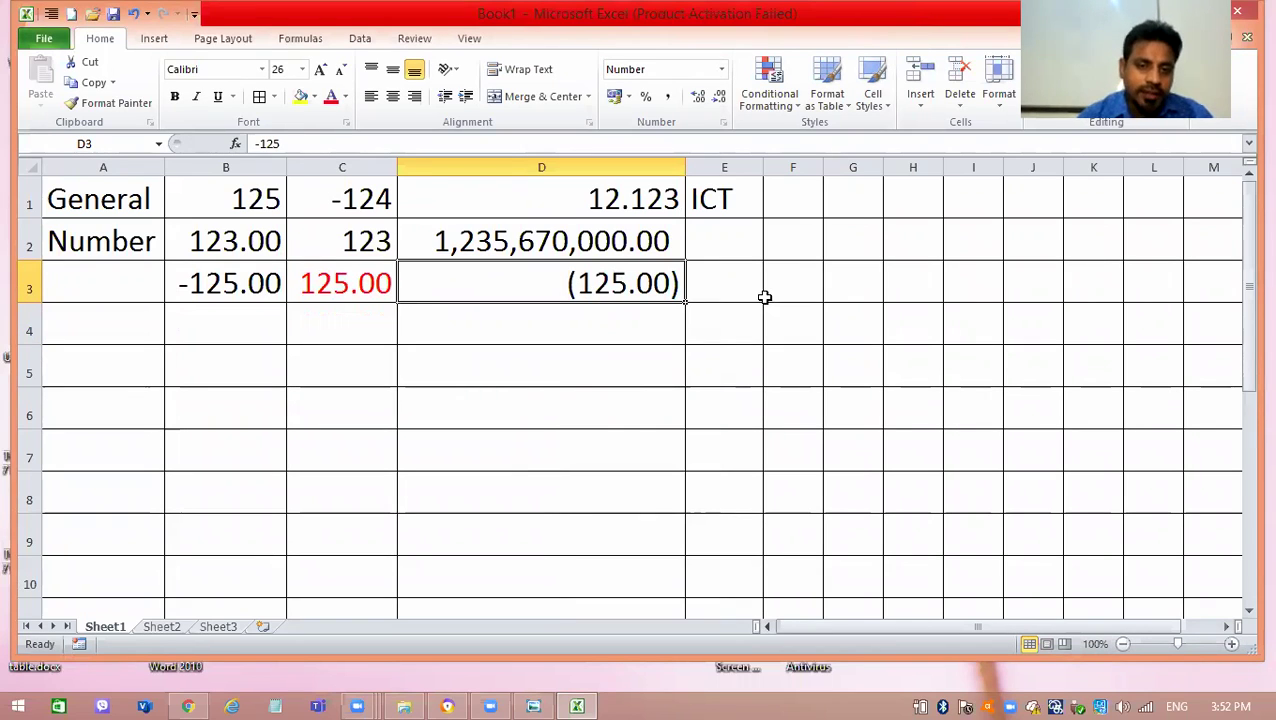
click(725, 279)
Step: Choose the Number category with red parenthesised negatives for E3 in Format Cells
right_click(730, 283)
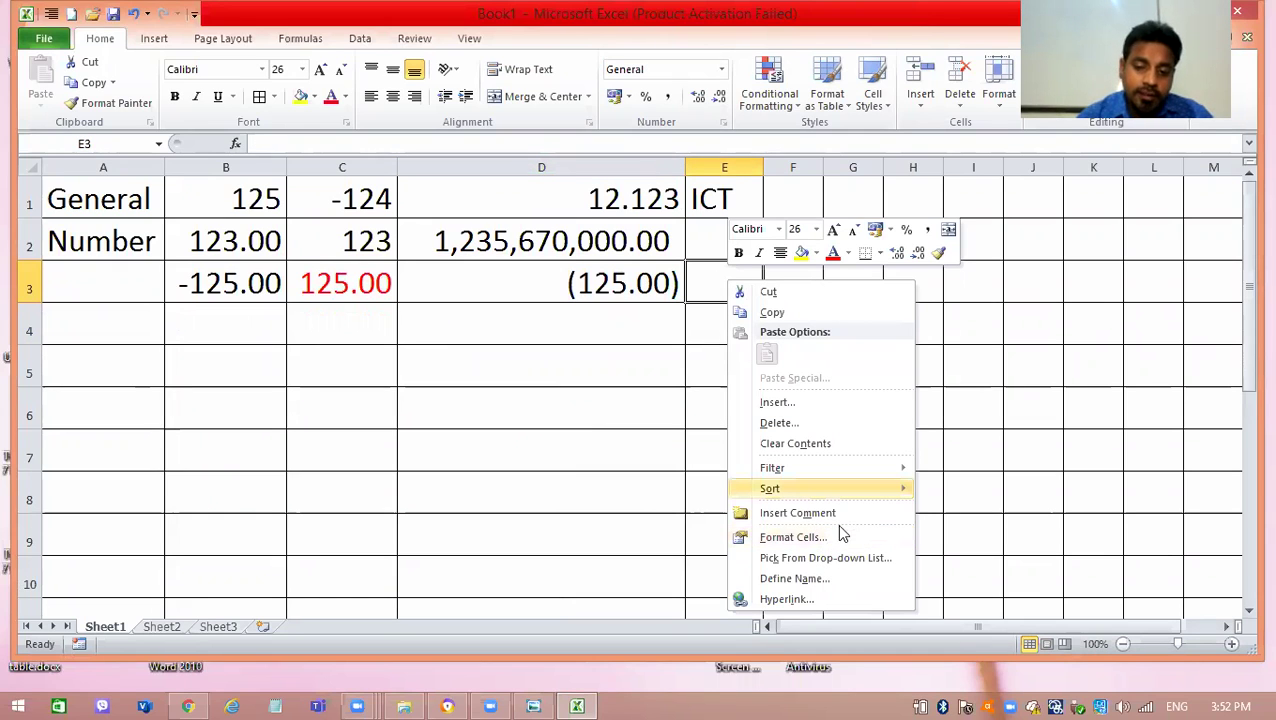
click(843, 540)
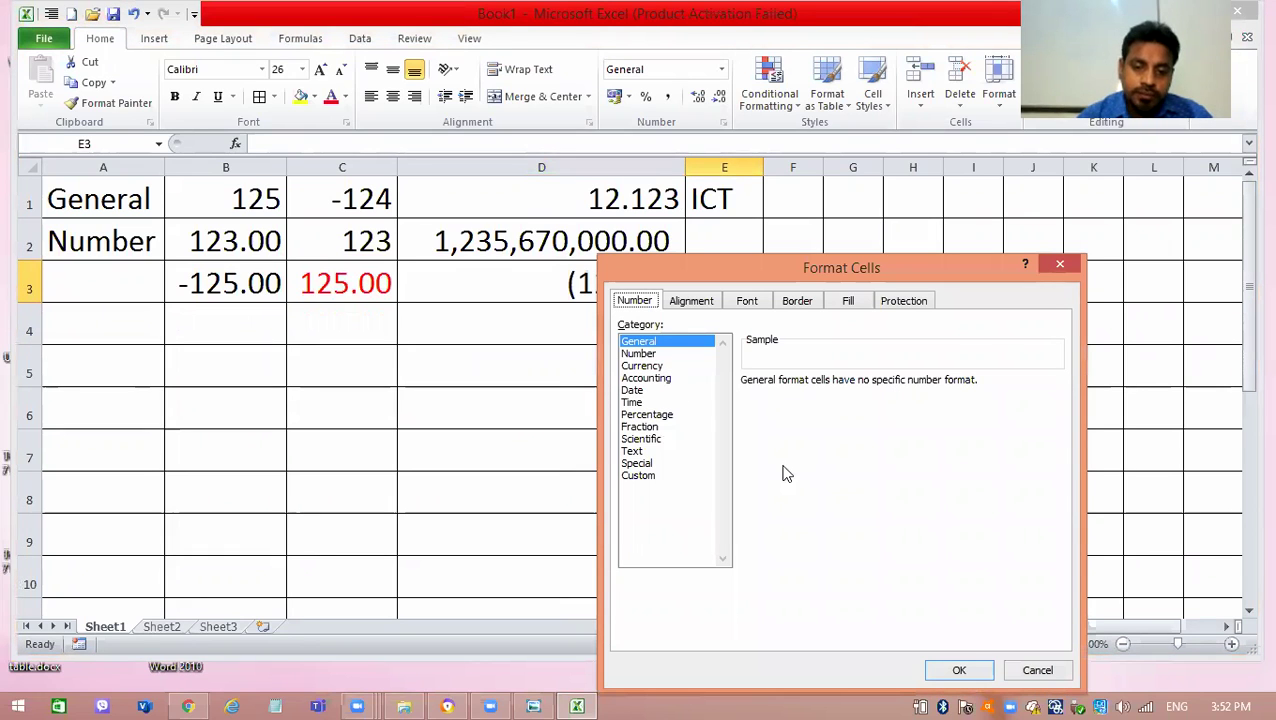
key(Down)
click(786, 477)
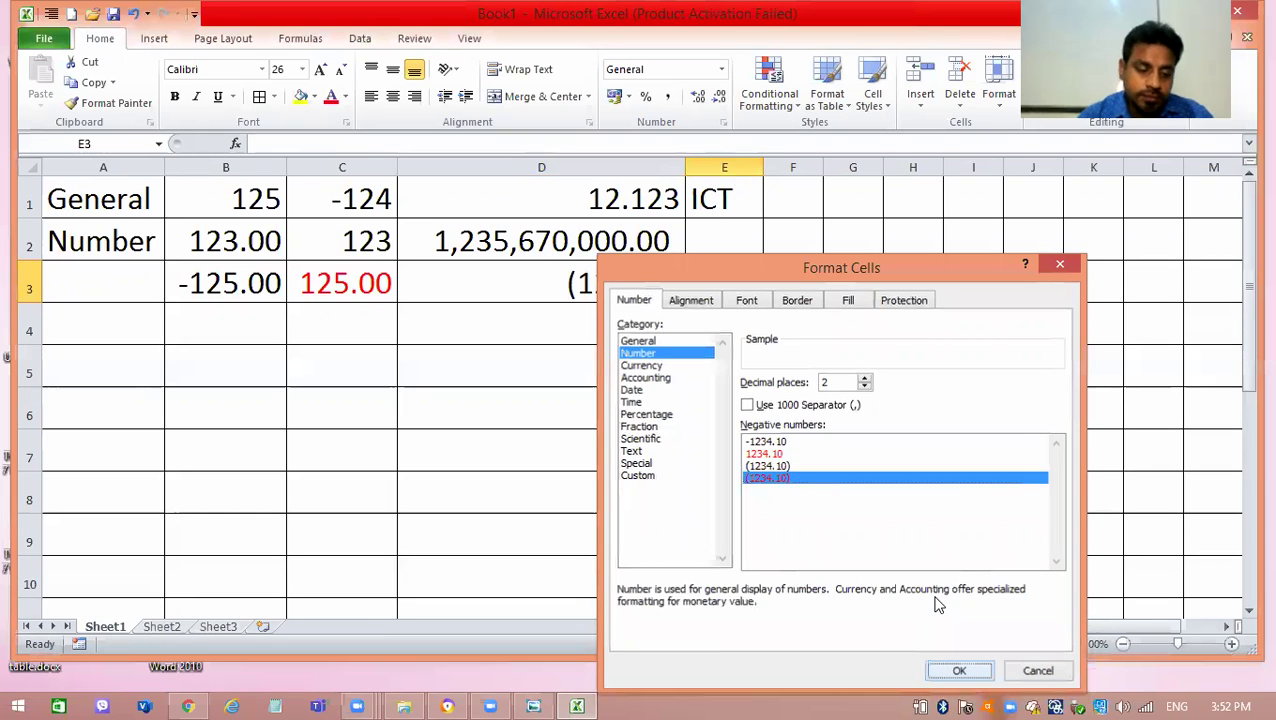
Step: Apply the red parentheses format to E3 and enter -125 there
key(Return)
text(125)
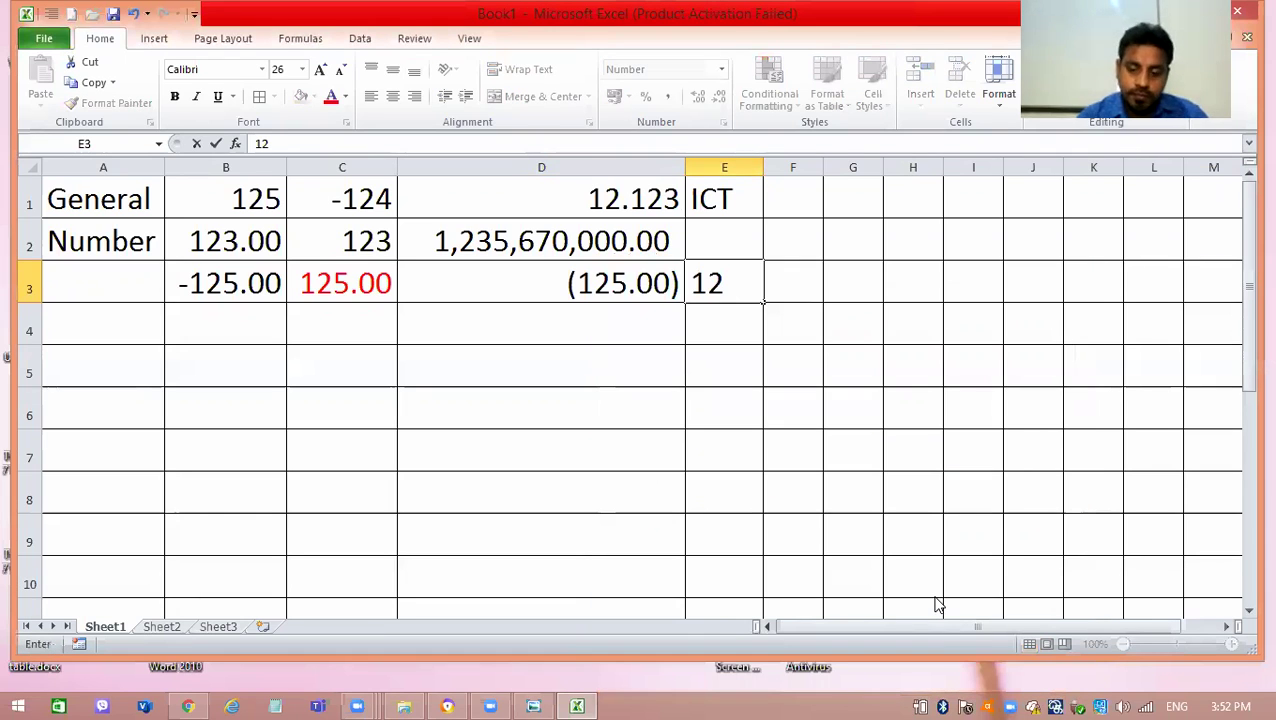
key(BackSpace)
key(BackSpace)
key(BackSpace)
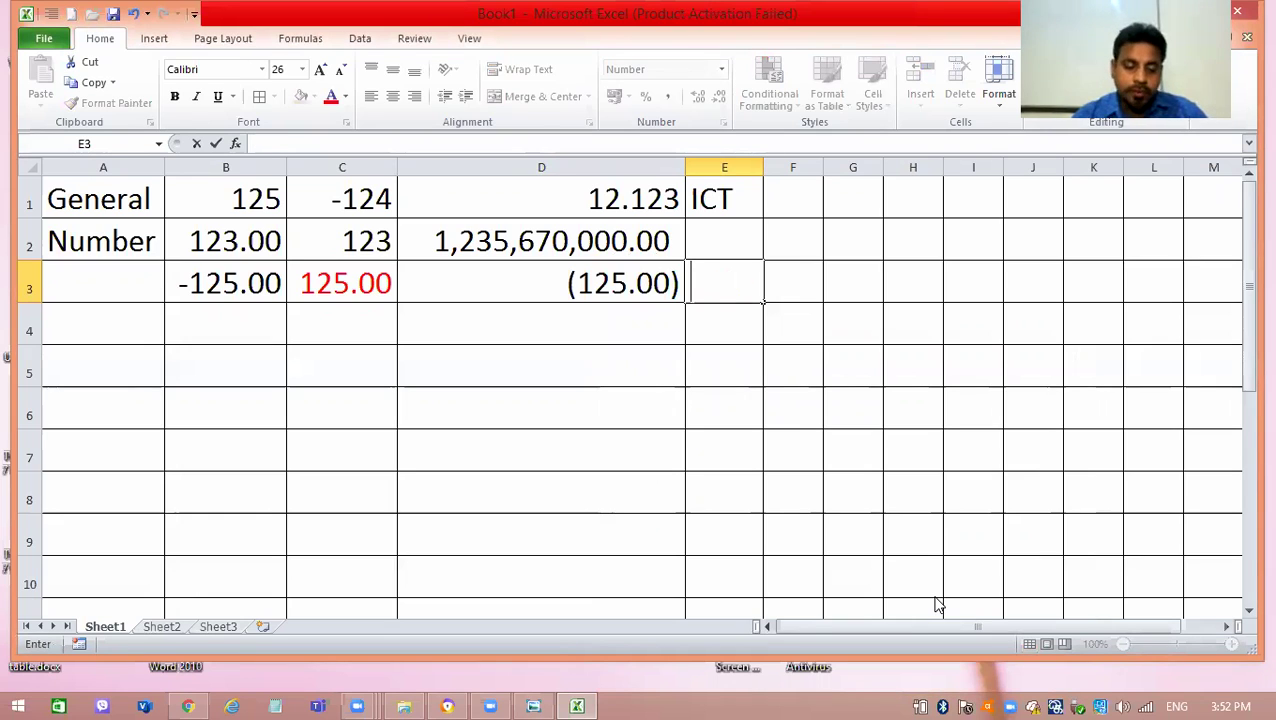
text(-12)
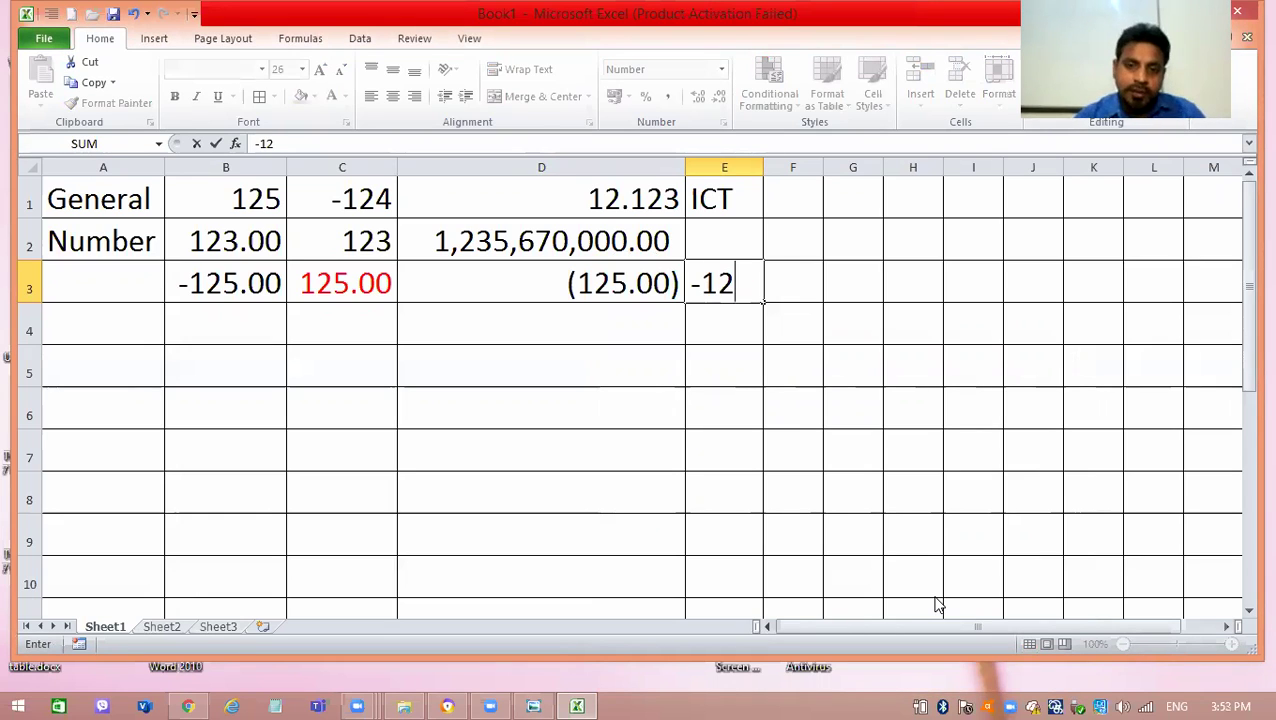
key(Return)
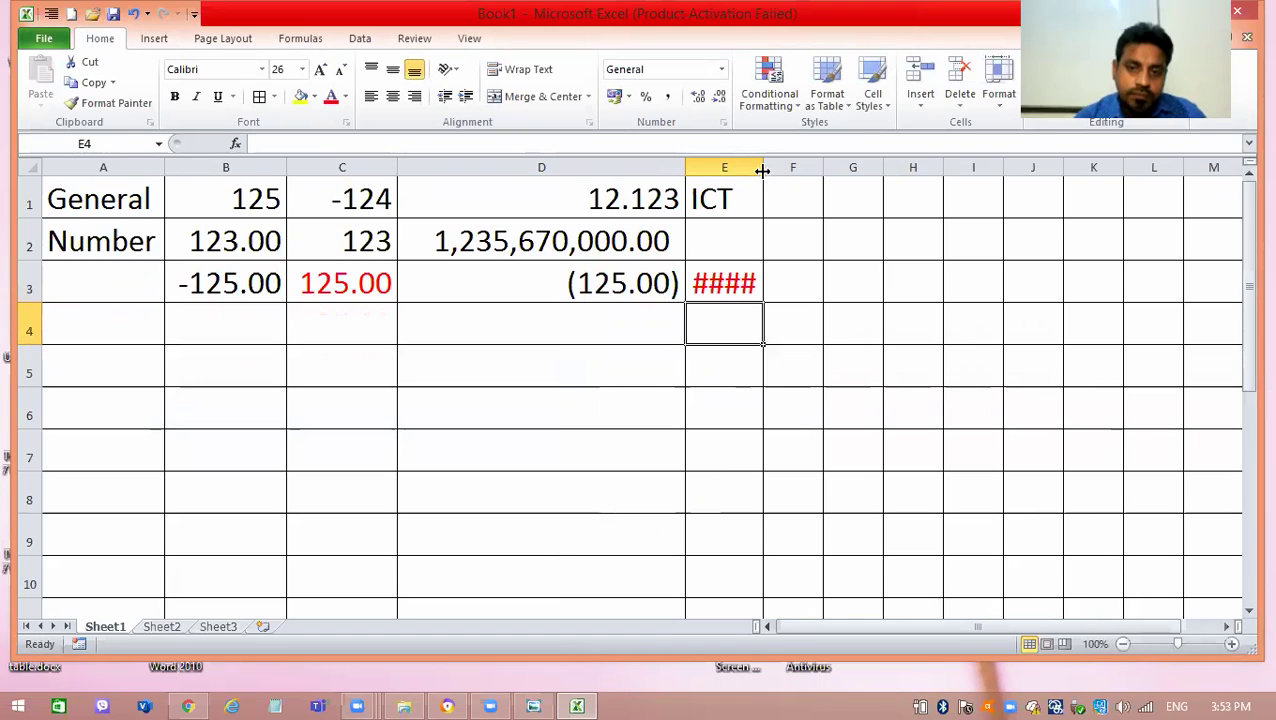
Step: Widen column E so the red (125.00) fits fully
drag(762, 171, 792, 178)
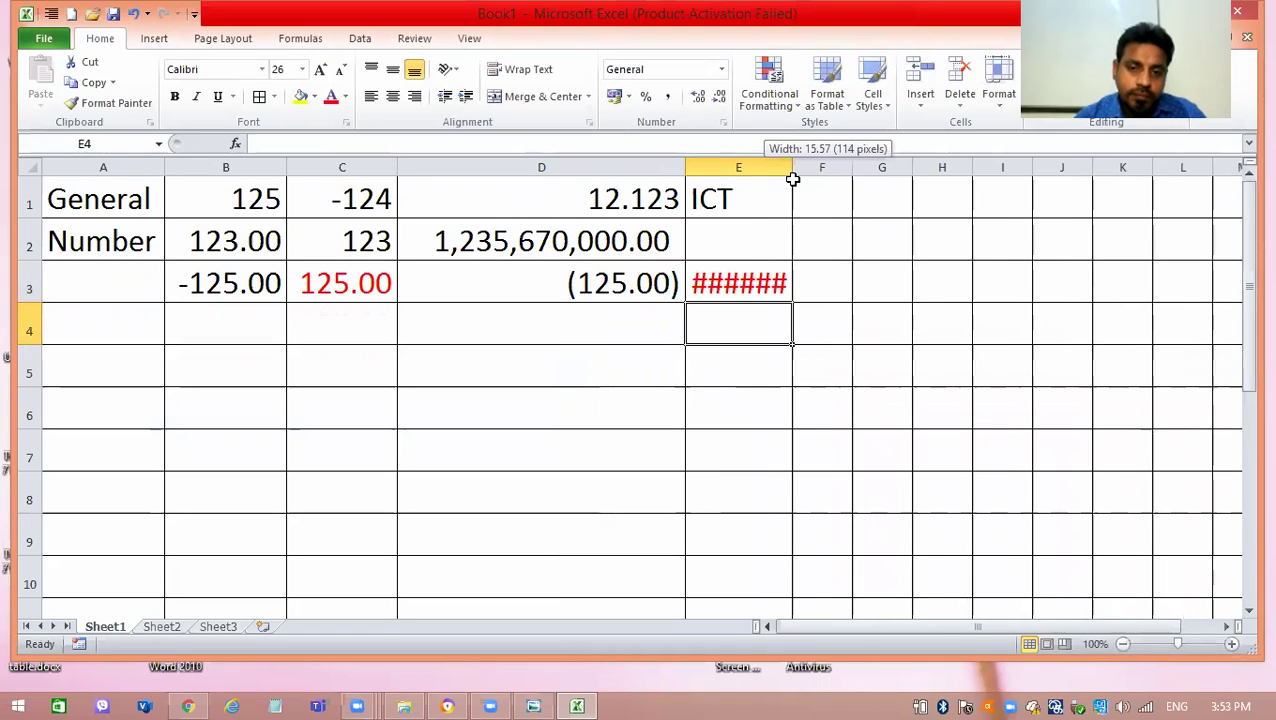
click(797, 182)
key(ctrl+Home)
drag(830, 167, 854, 316)
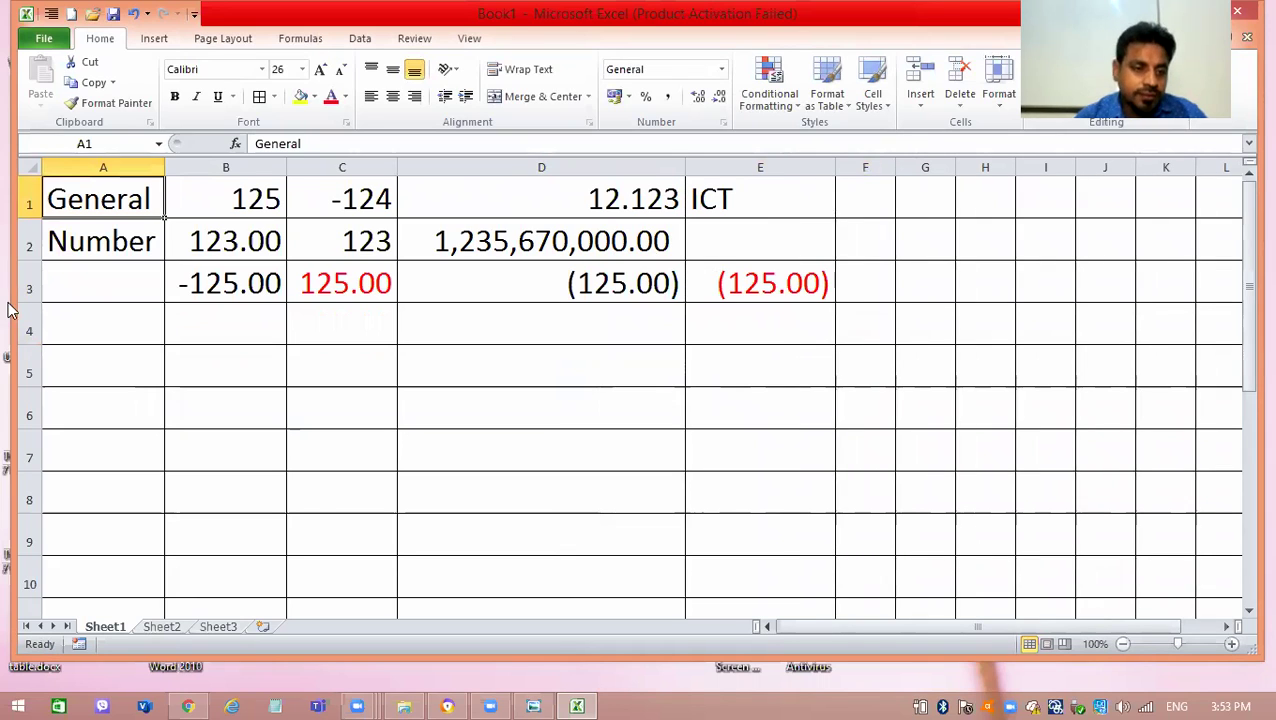
click(75, 318)
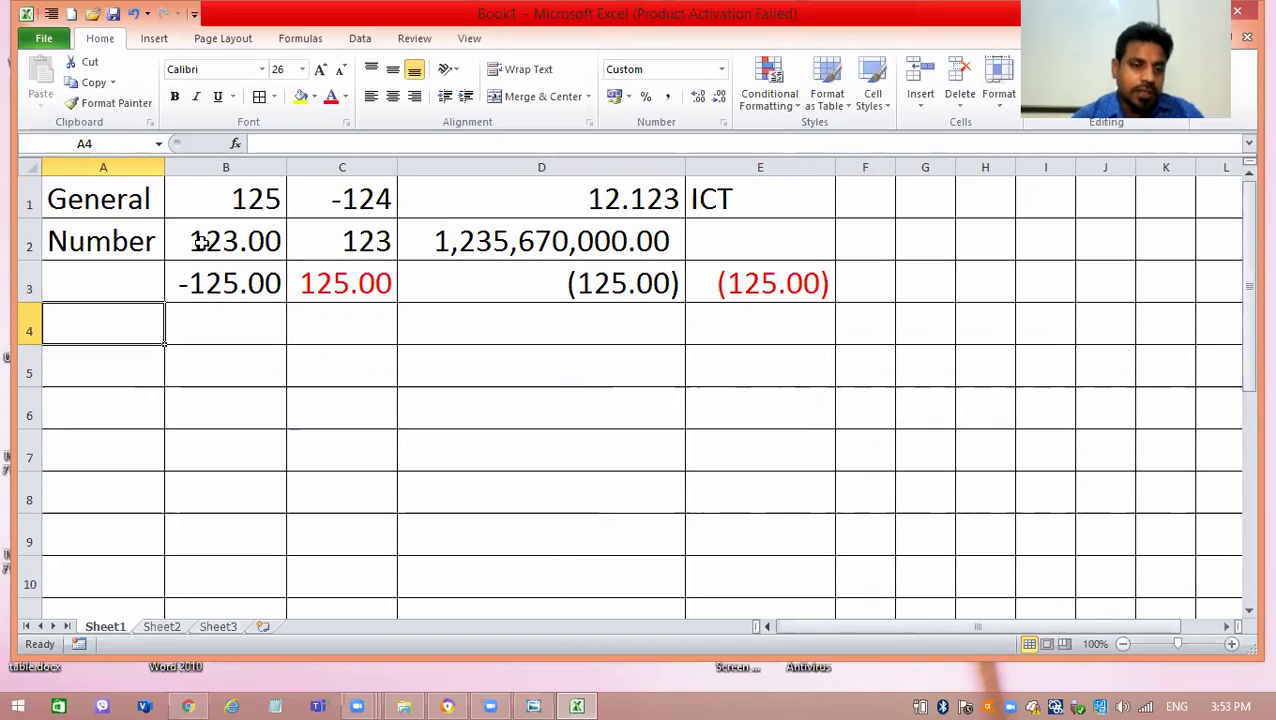
click(229, 258)
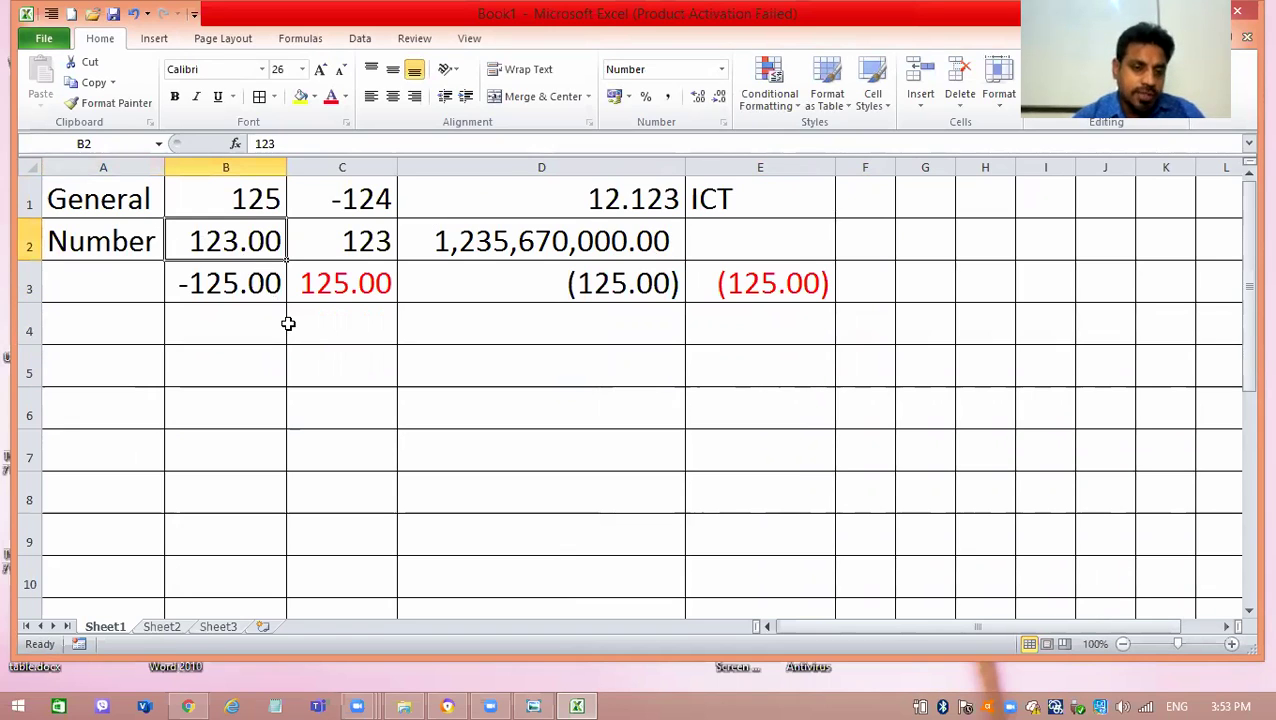
drag(342, 330, 590, 283)
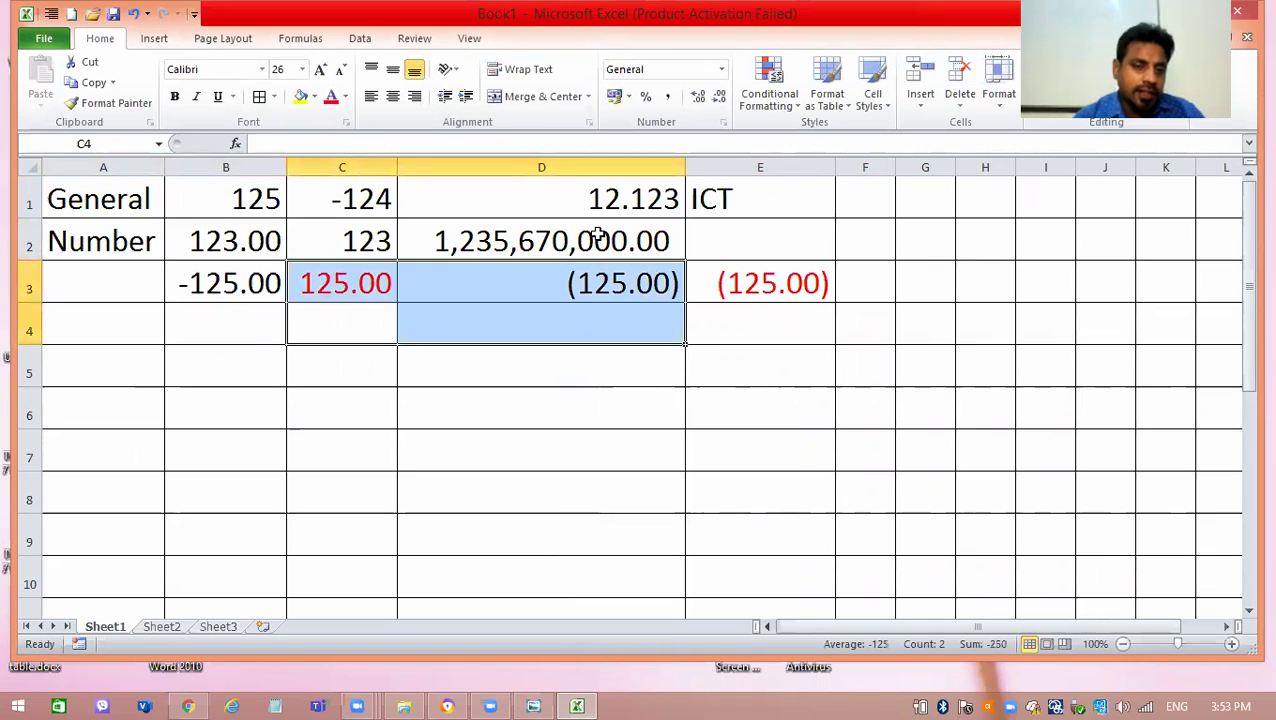
click(597, 234)
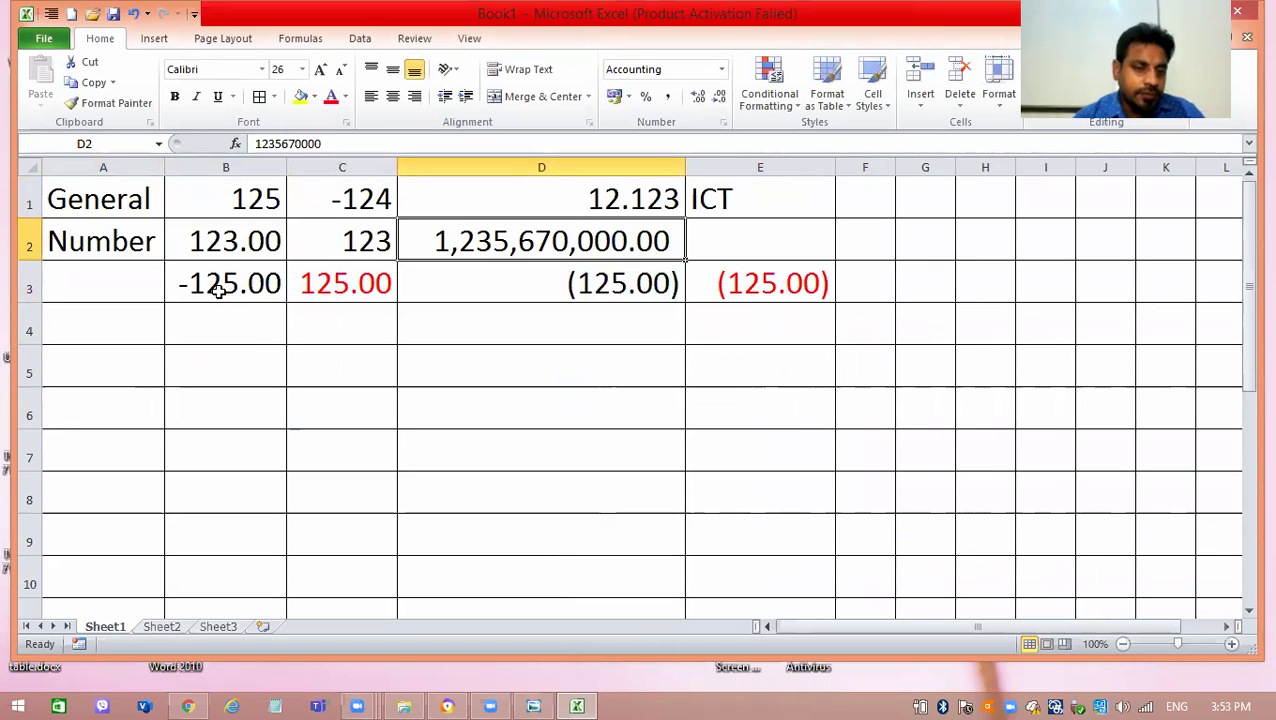
click(216, 289)
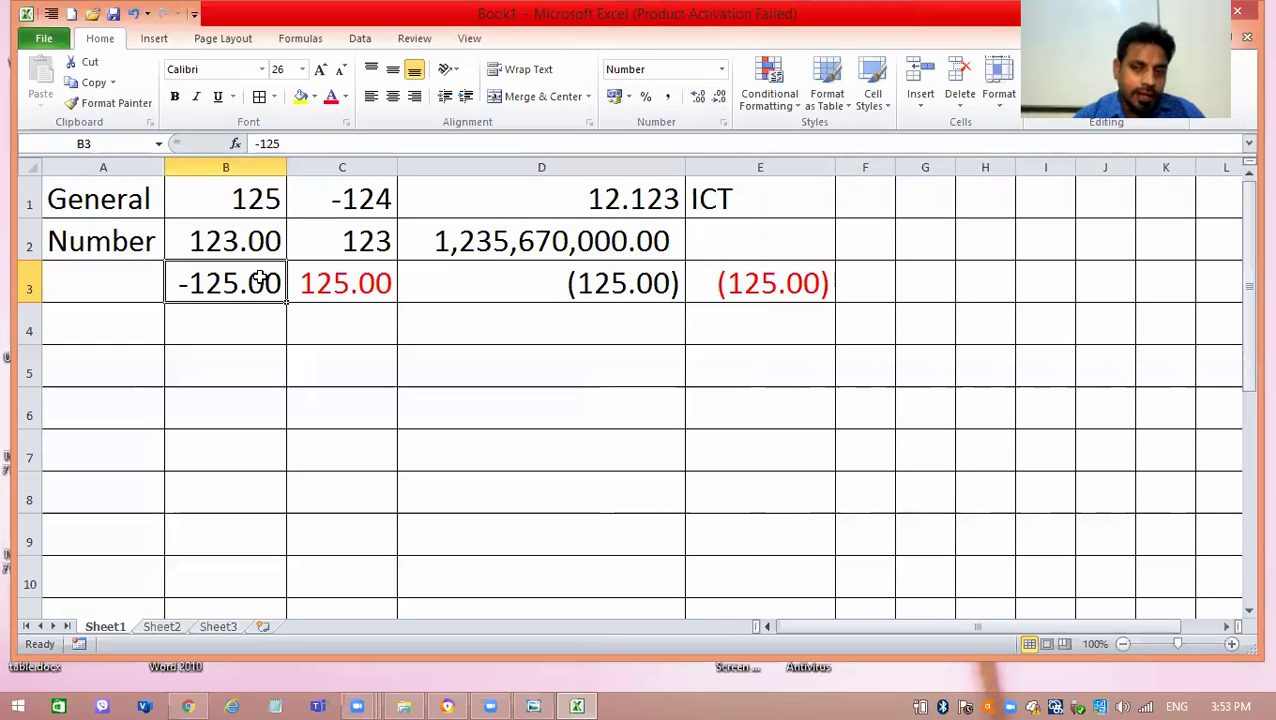
click(318, 283)
click(580, 272)
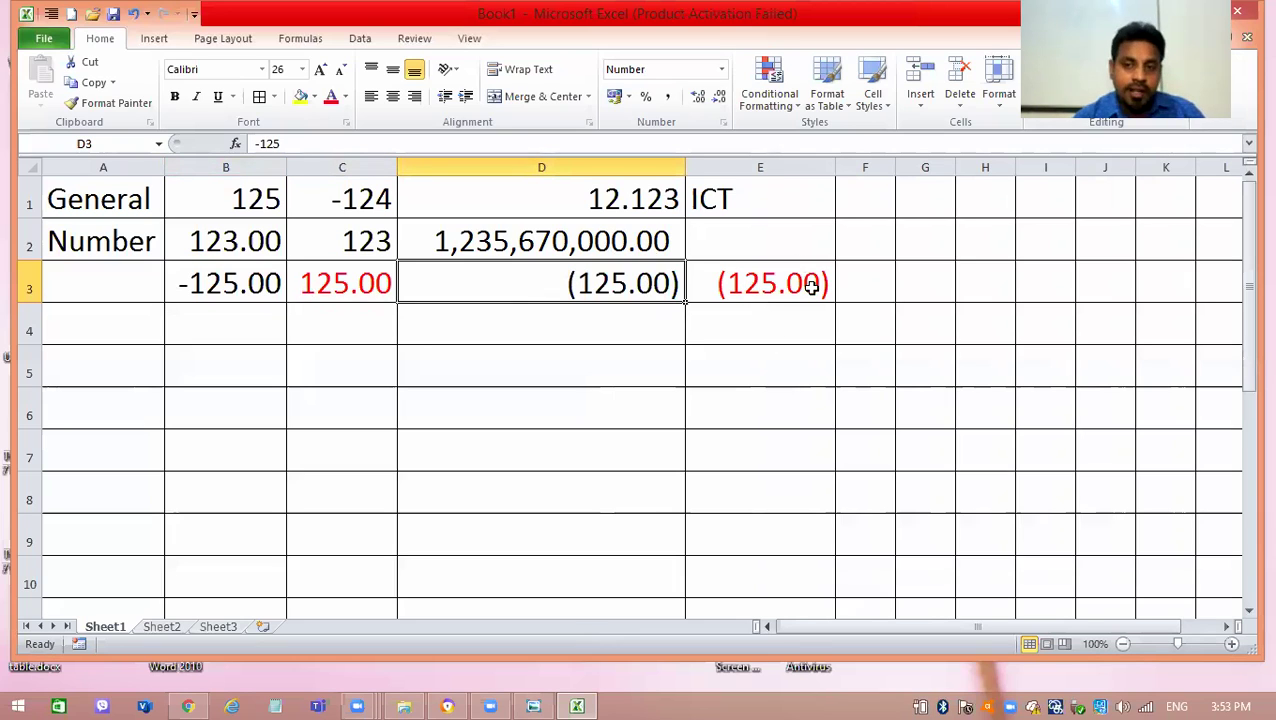
key(Right)
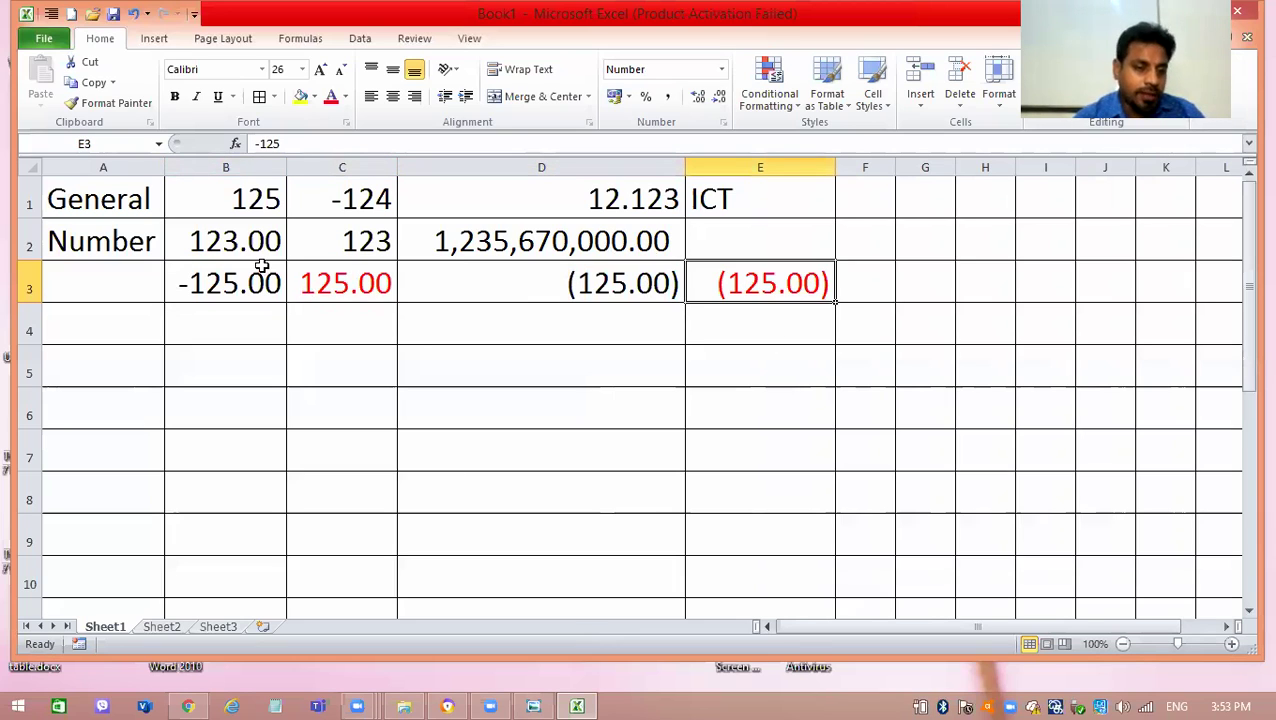
click(96, 316)
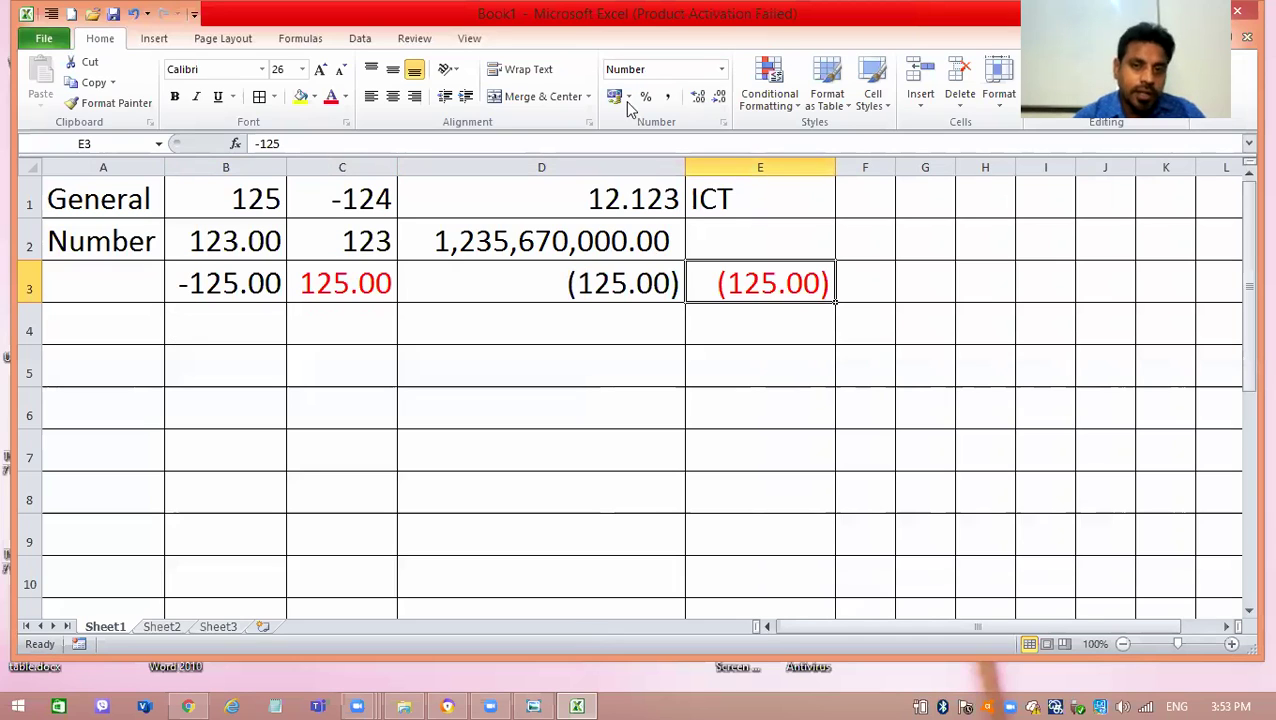
Step: Try the Currency number format, then undo the stray 'urrency' entry, keeping 12.123 in D1
click(721, 70)
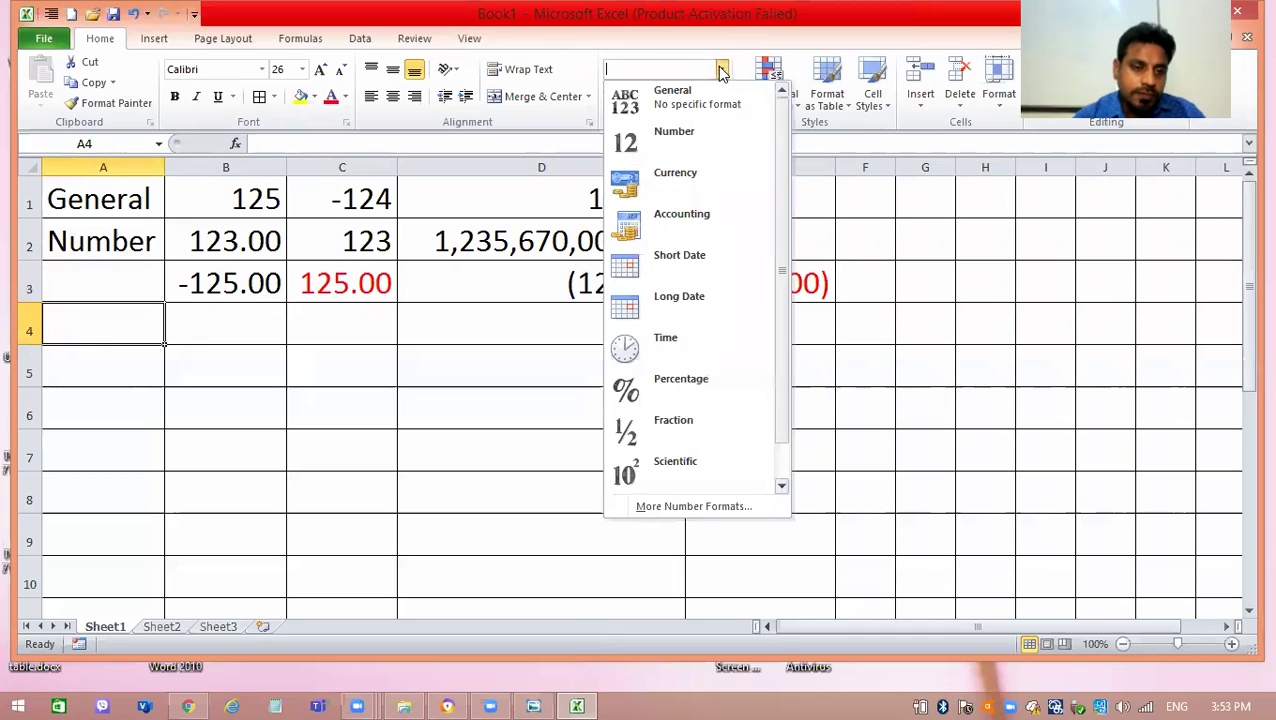
click(672, 172)
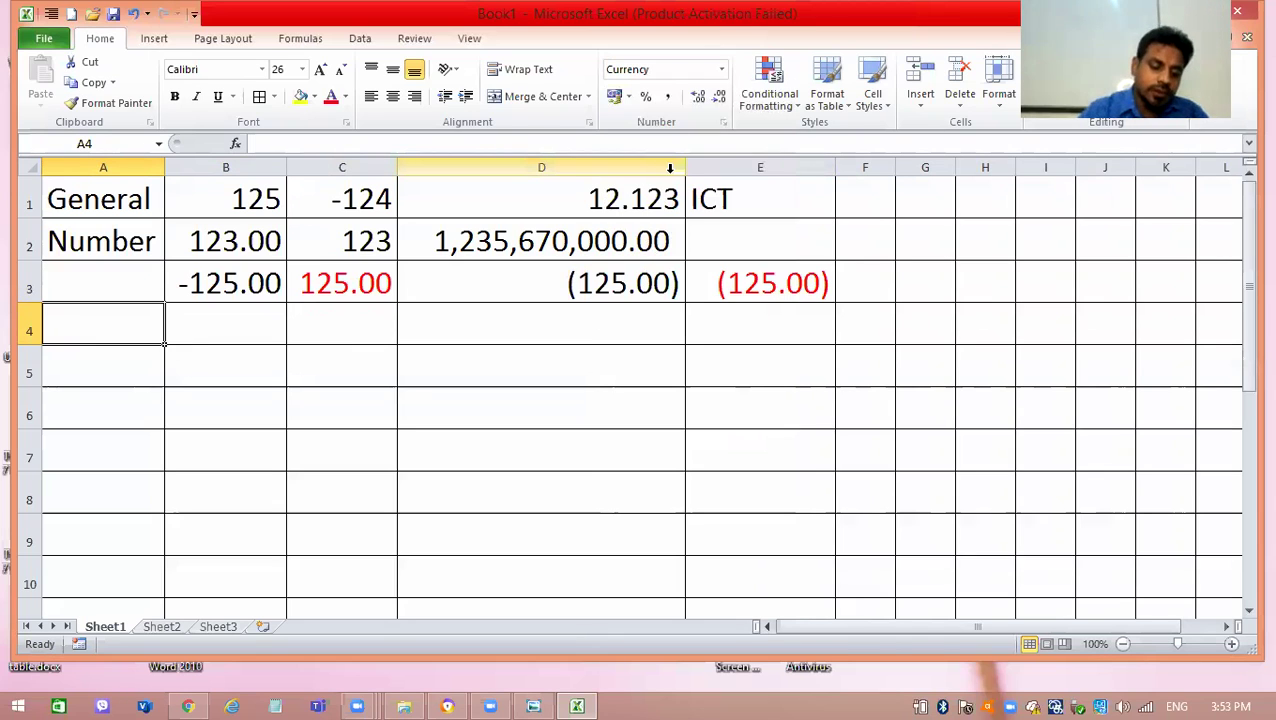
click(670, 168)
text(urre)
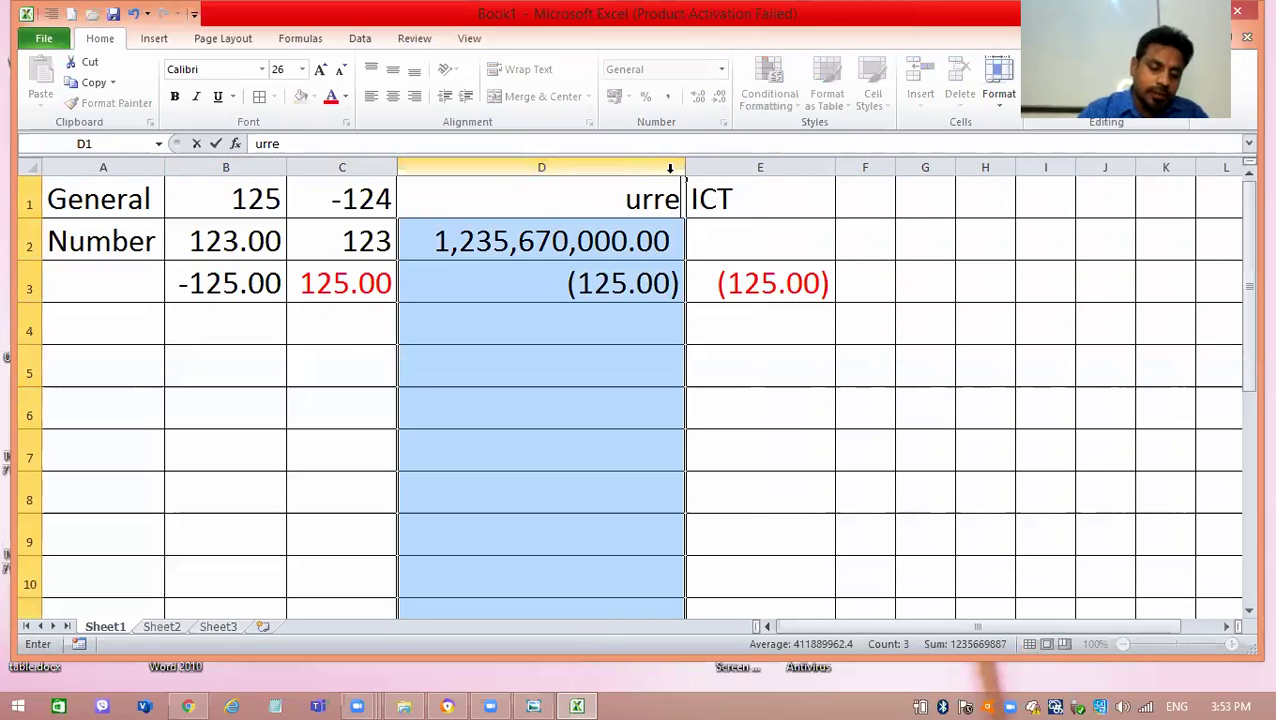
text(ncy)
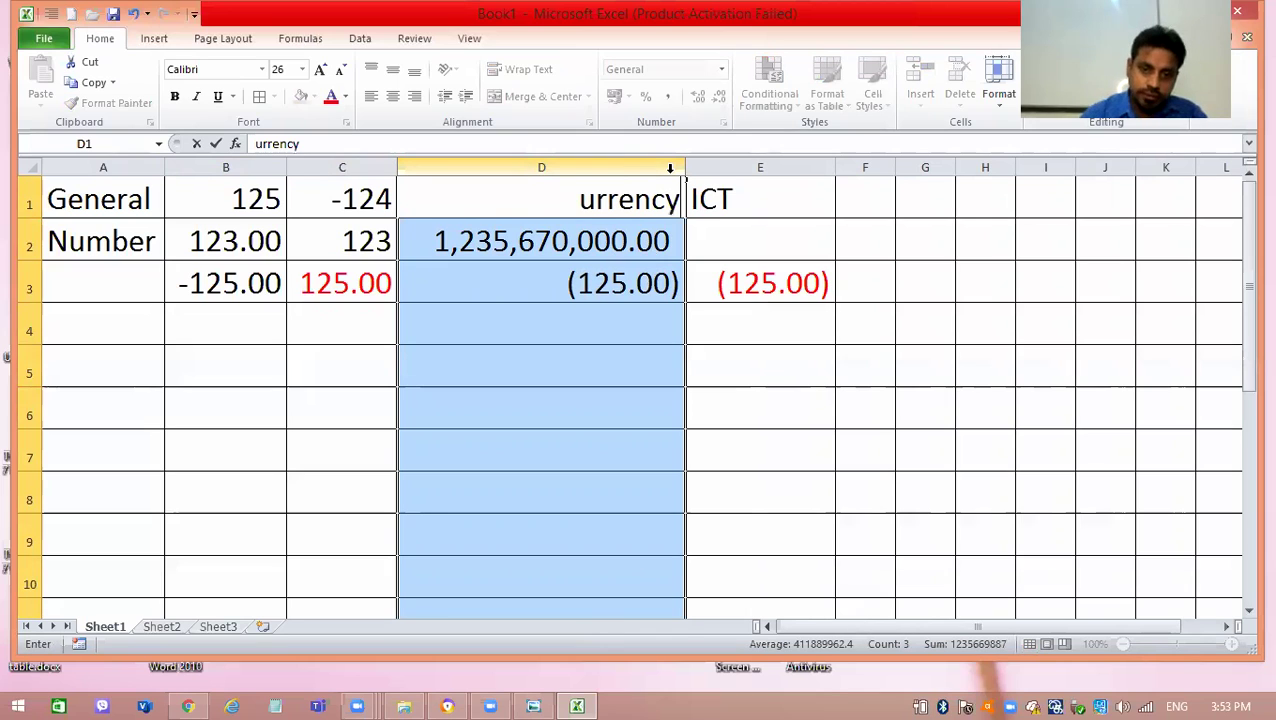
key(ctrl+z)
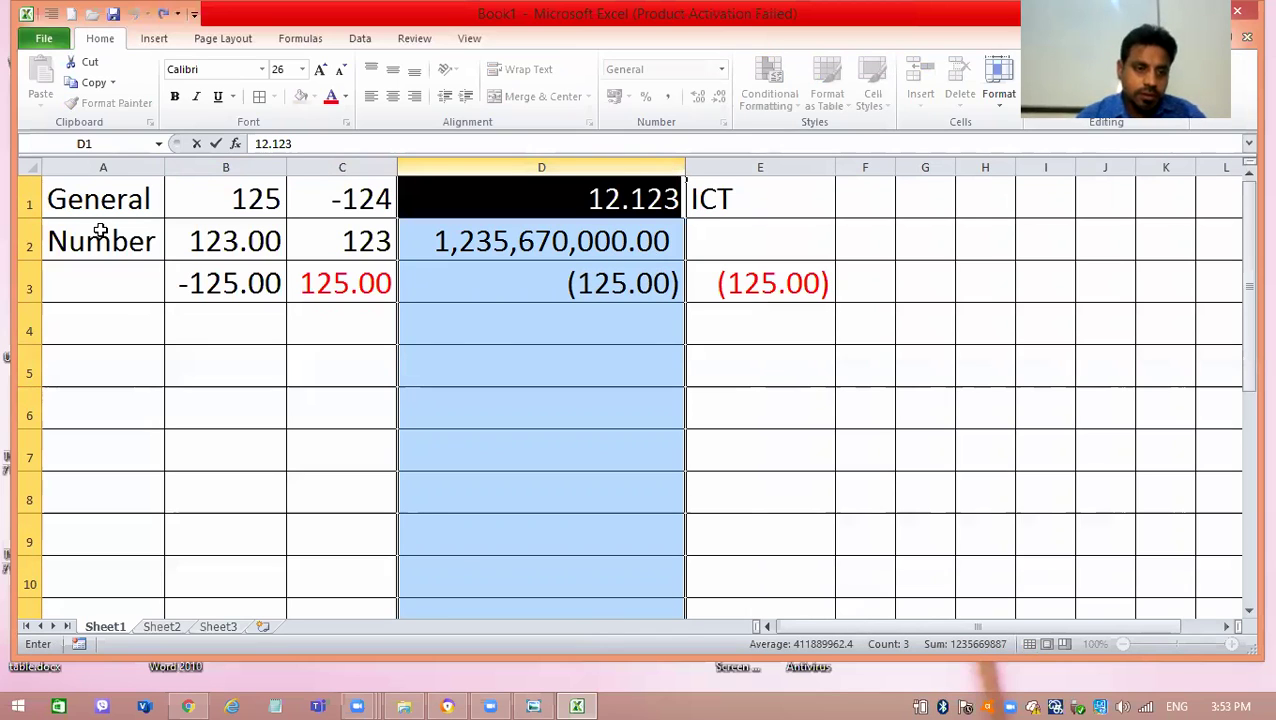
Step: Label A4 'Currency' and widen column A to fit it
click(119, 309)
text(C)
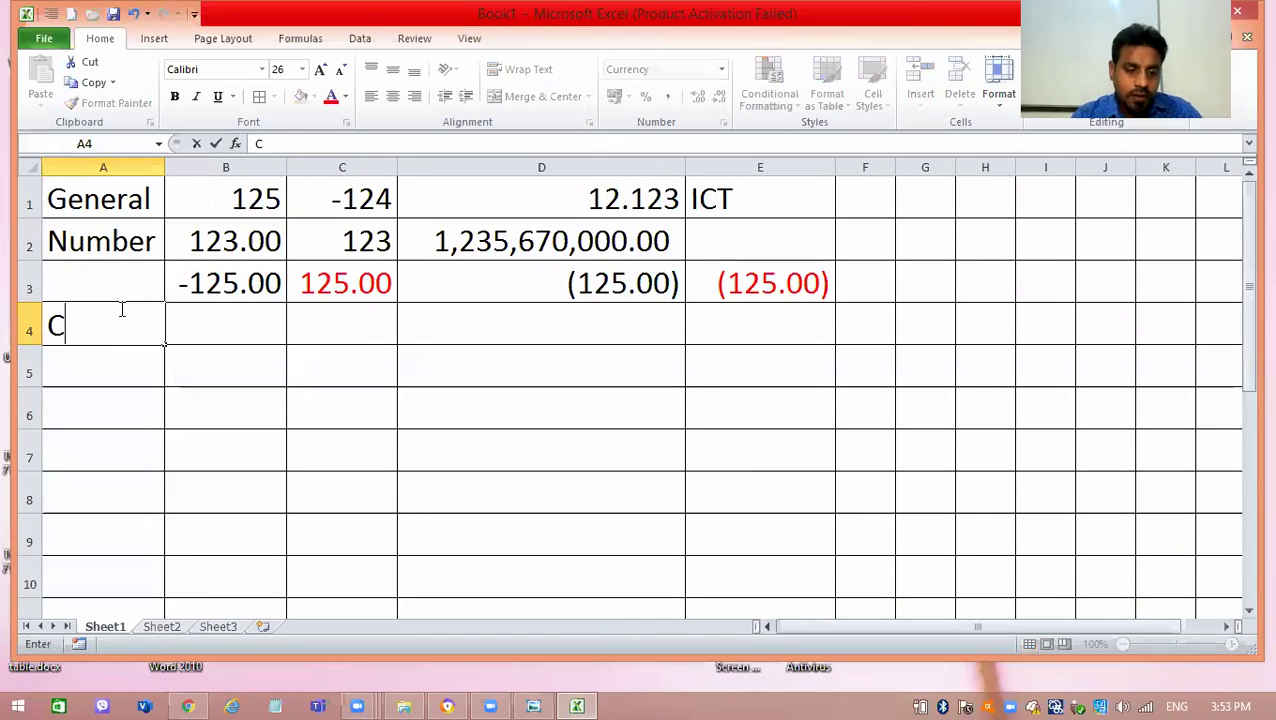
text(urrency)
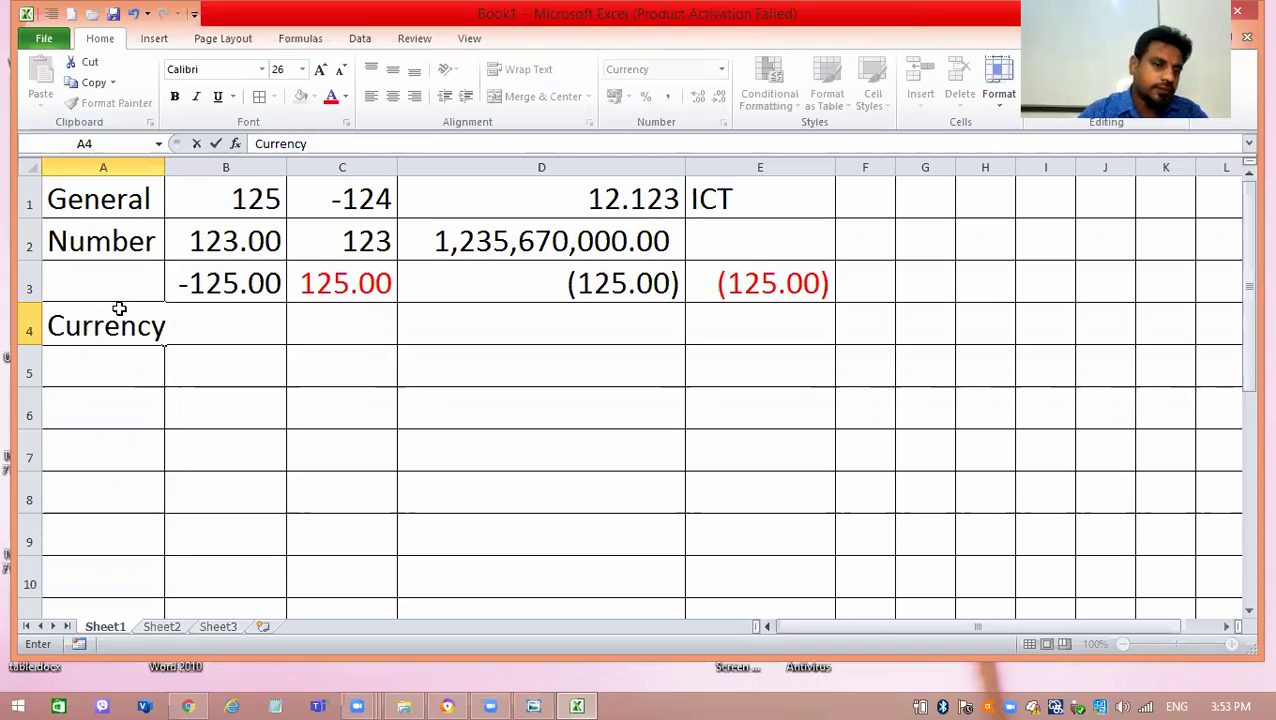
key(Return)
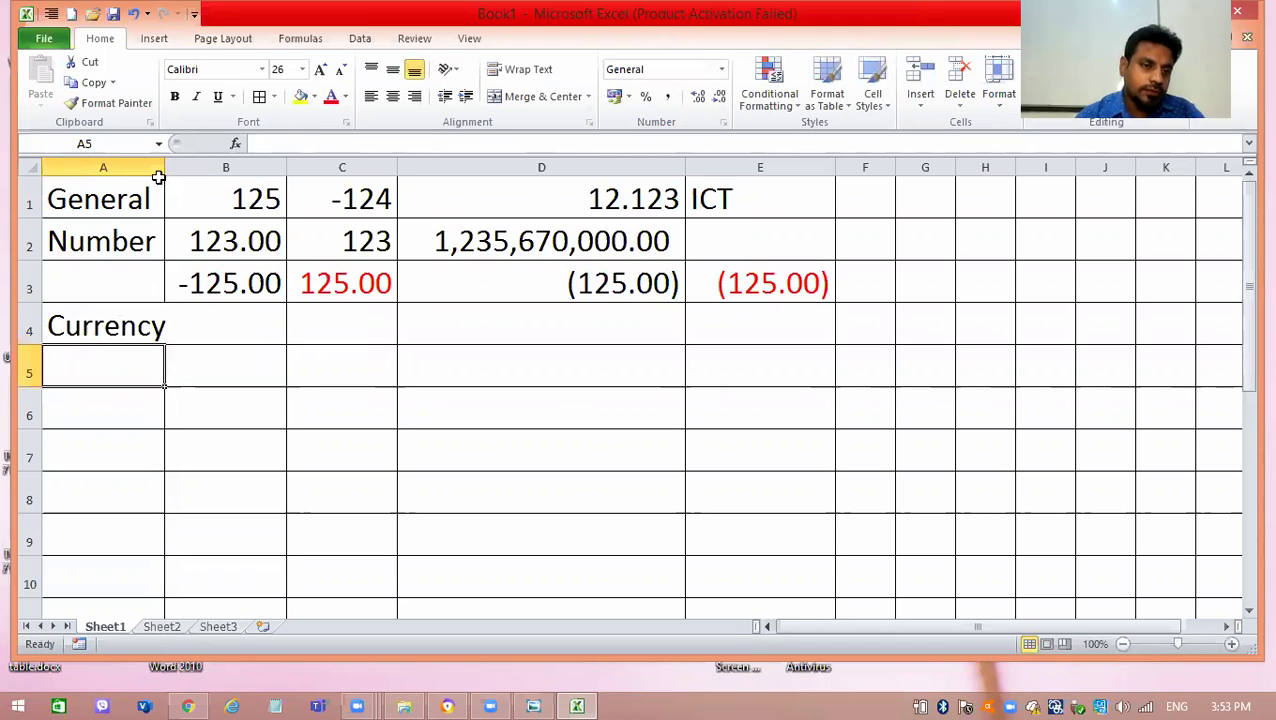
drag(162, 164, 179, 164)
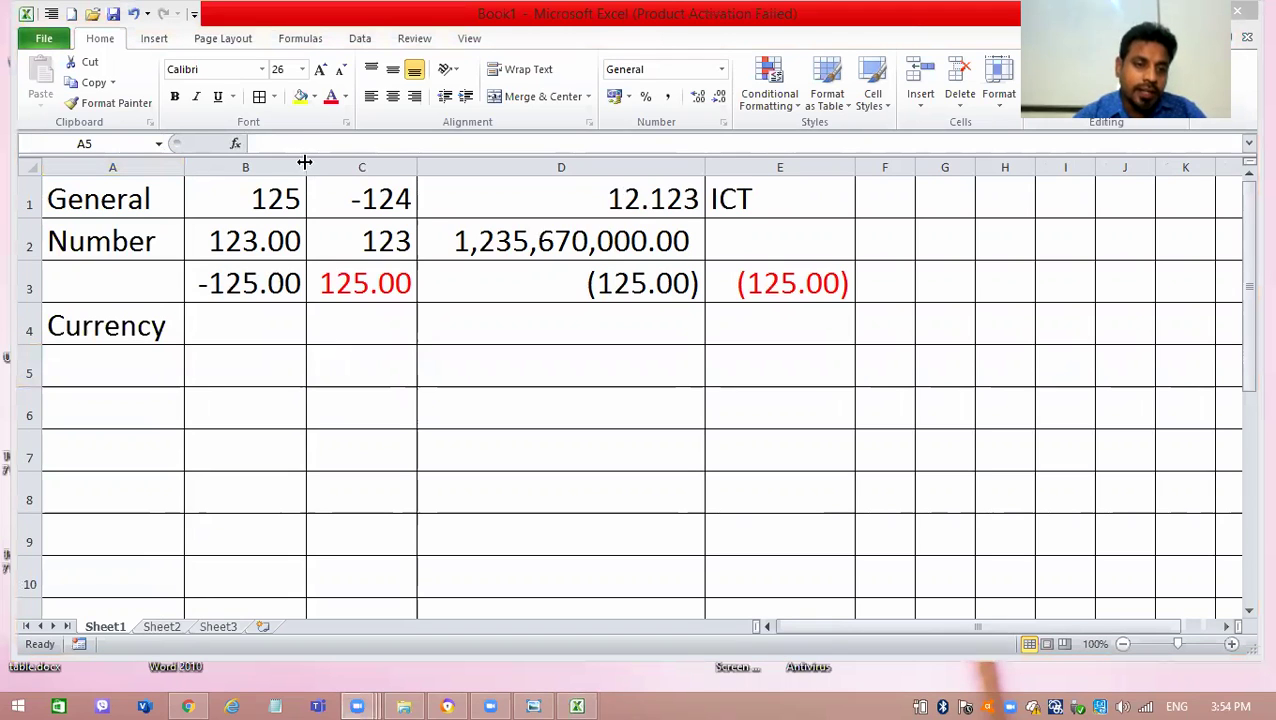
Step: Widen column B and select columns A, B and C in turn
drag(305, 162, 394, 182)
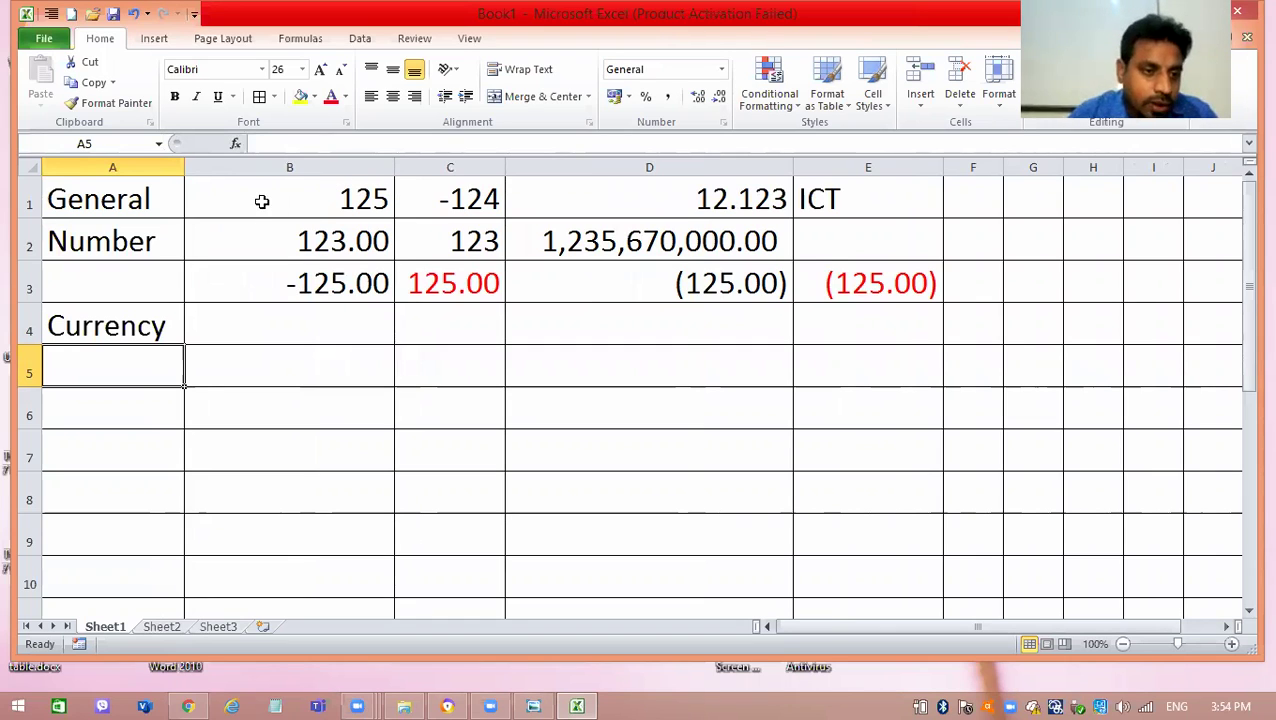
click(148, 163)
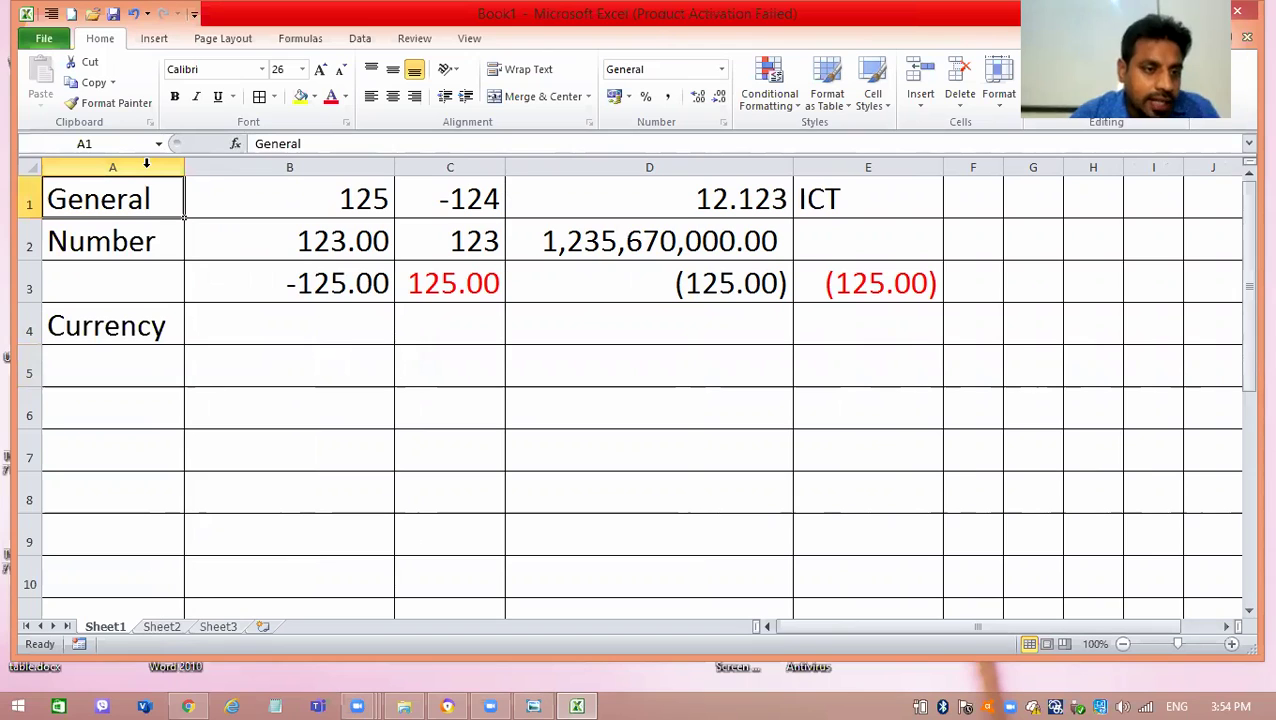
click(254, 163)
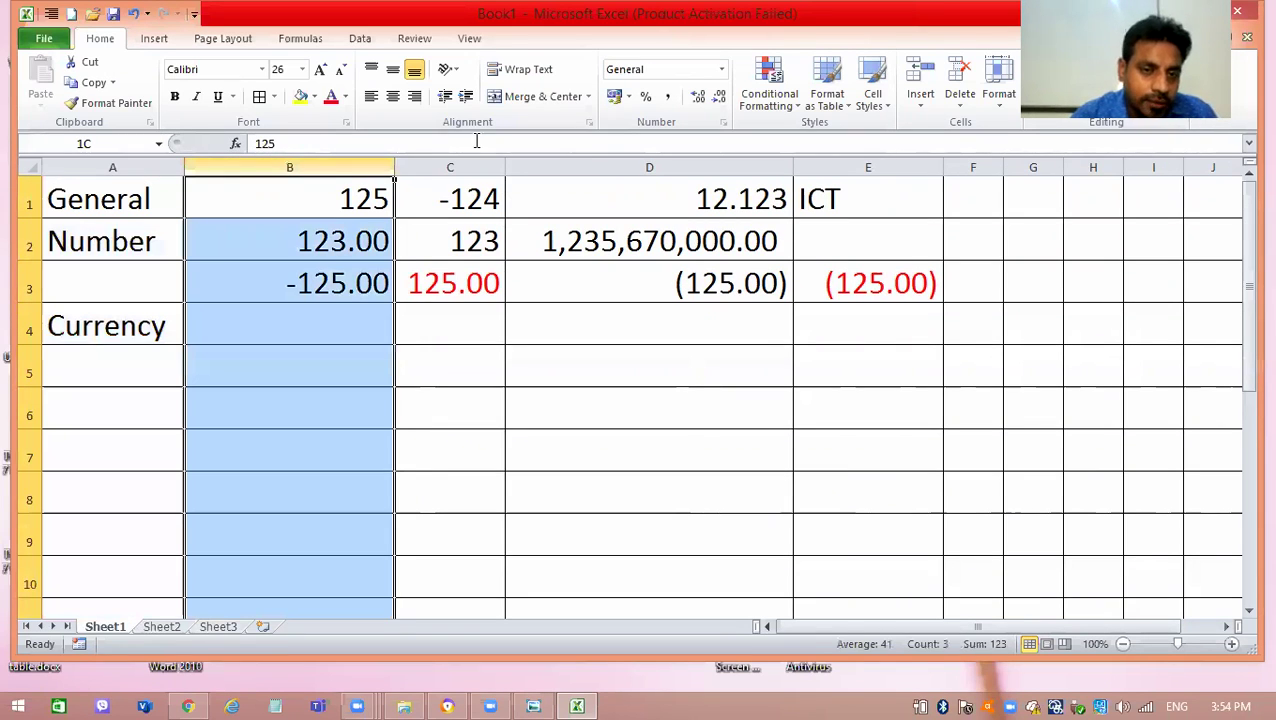
shift+click(445, 167)
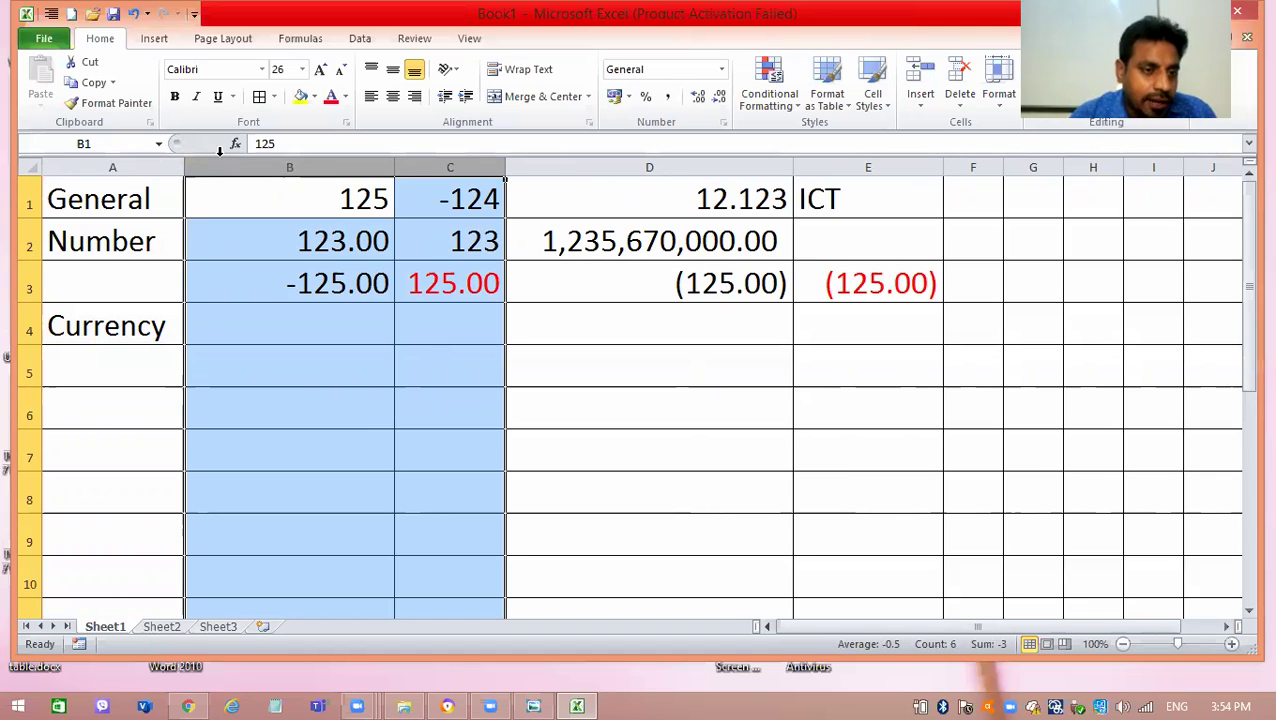
click(172, 166)
click(188, 166)
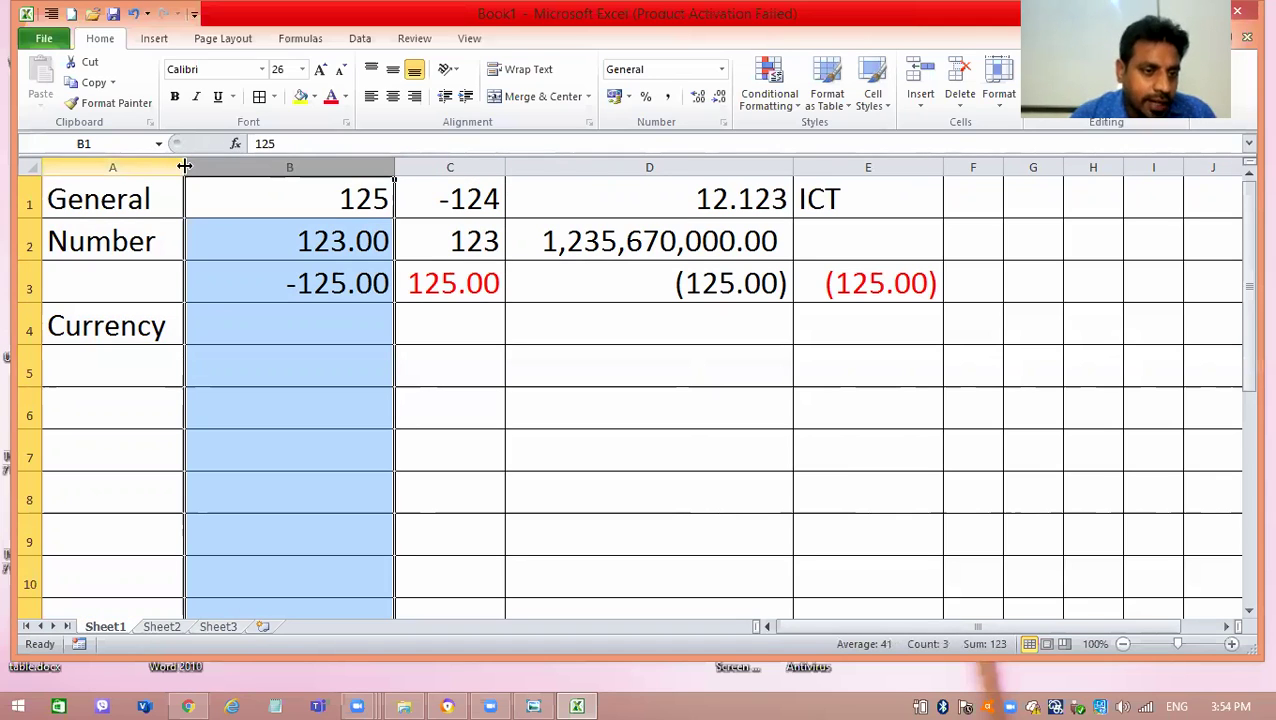
click(185, 166)
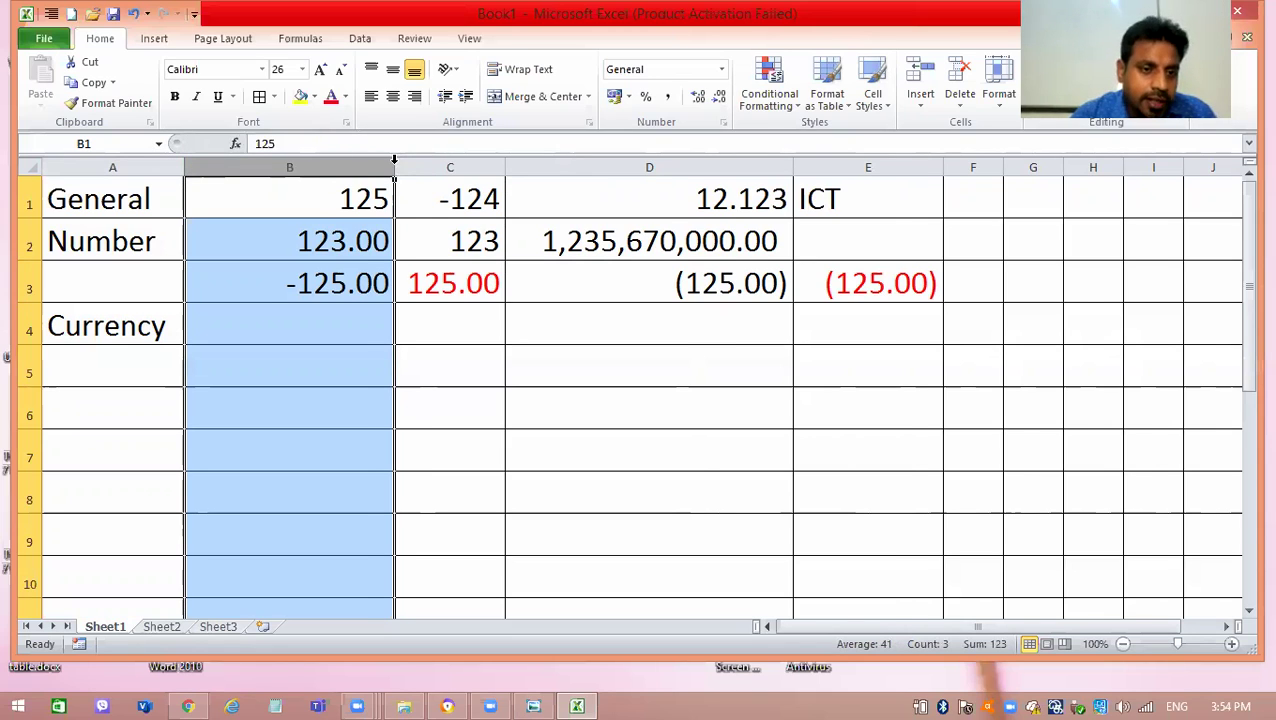
Step: Autofit columns B and C to their contents and select B4 for the currency value
double_click(395, 165)
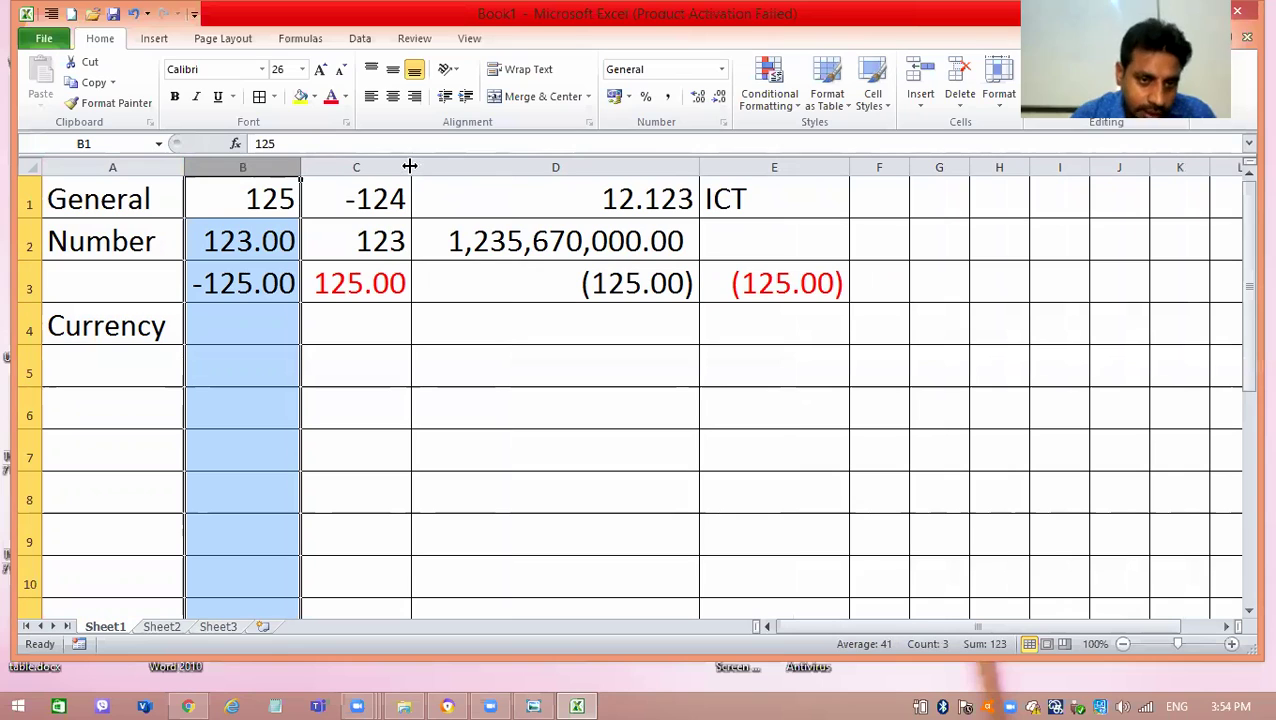
double_click(409, 166)
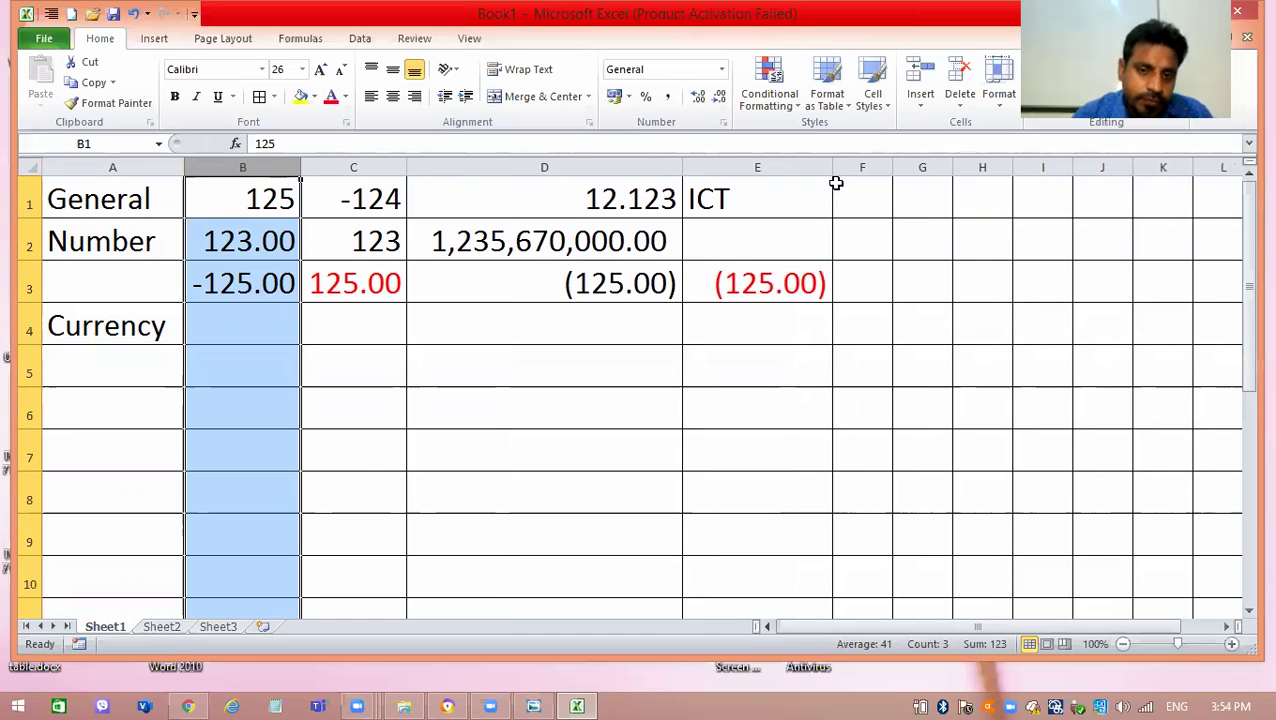
click(230, 314)
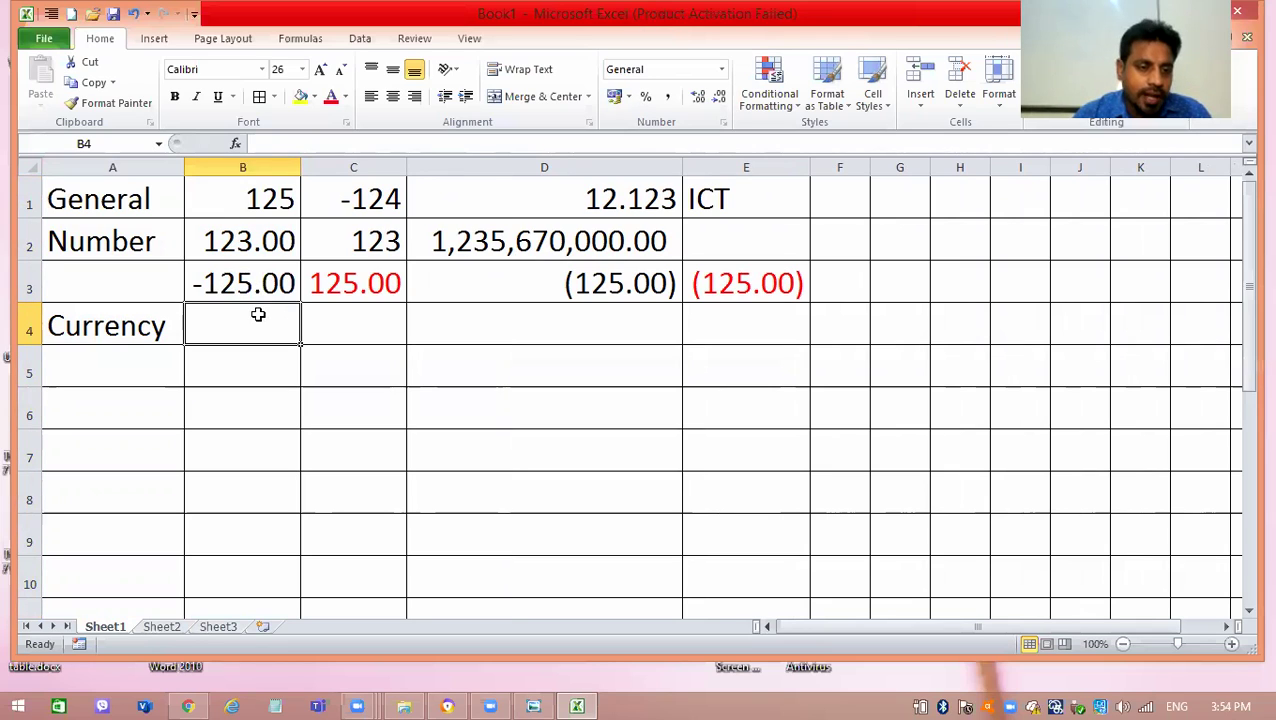
mouse_move(258, 315)
mouse_down()
mouse_move(493, 308)
mouse_move(325, 328)
mouse_up()
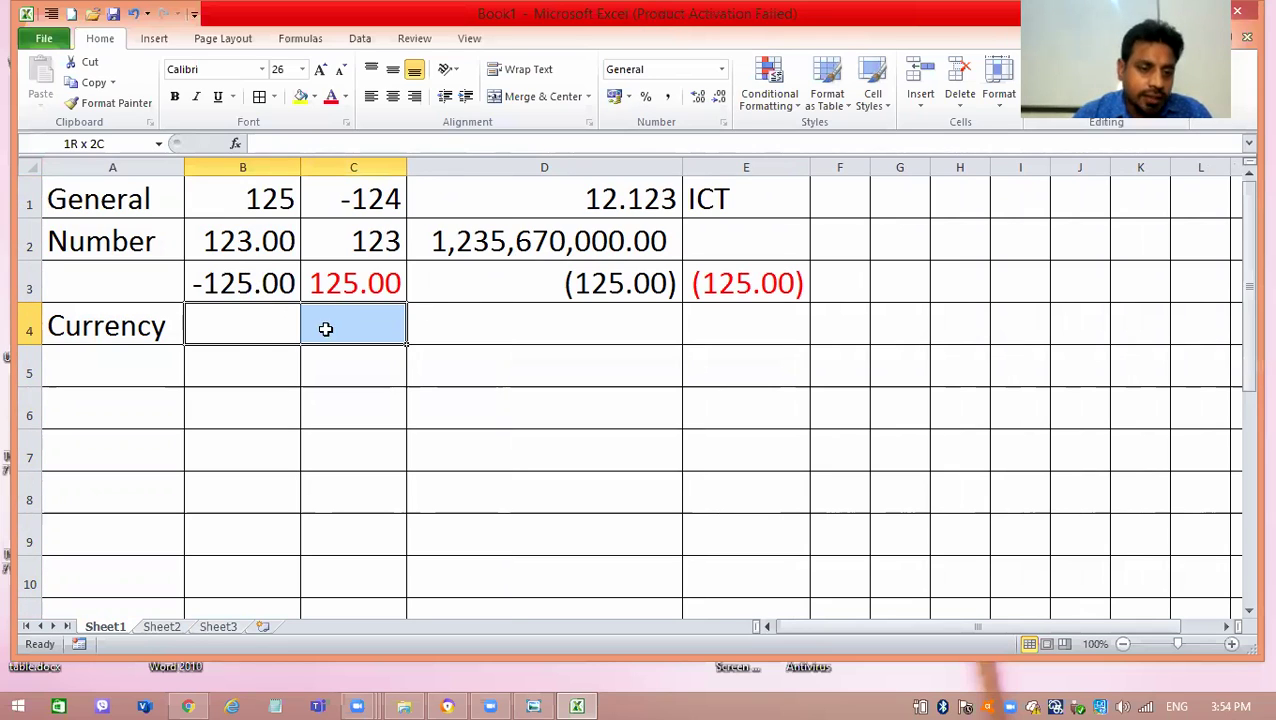
click(250, 336)
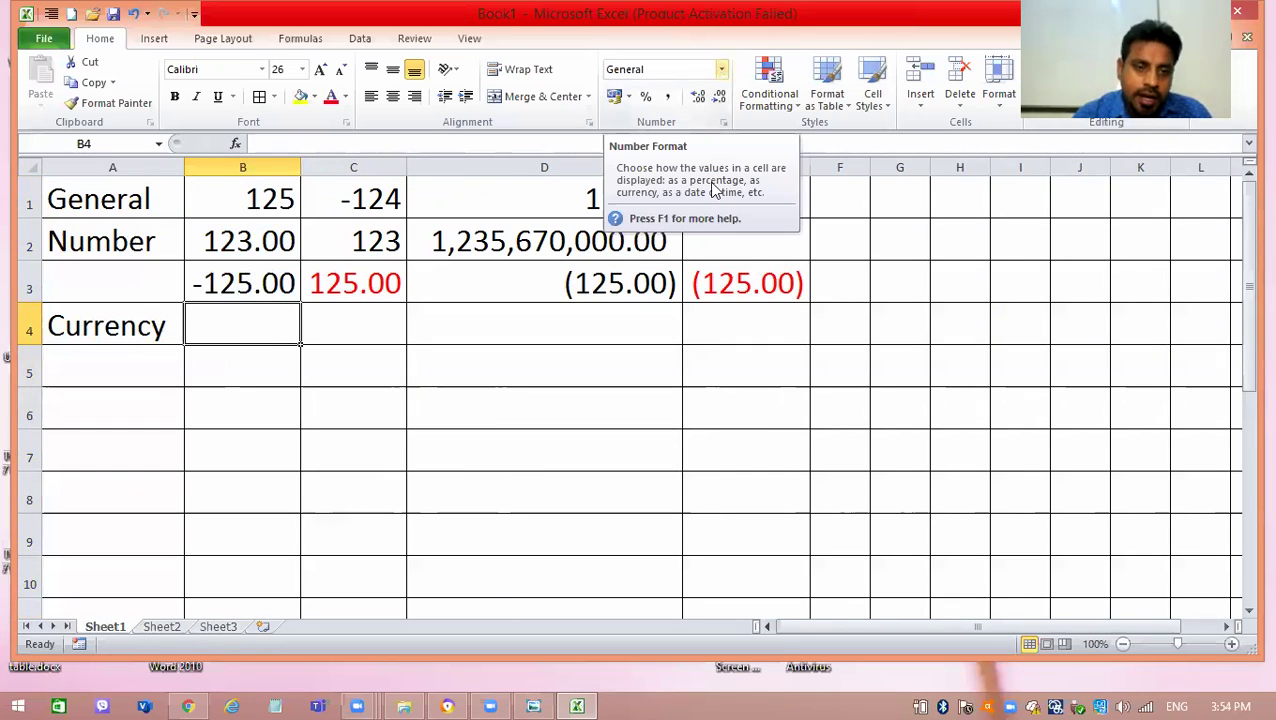
Step: Format B4 as Currency and enter 2500 so it displays Rs.2,500.00
click(721, 69)
click(712, 181)
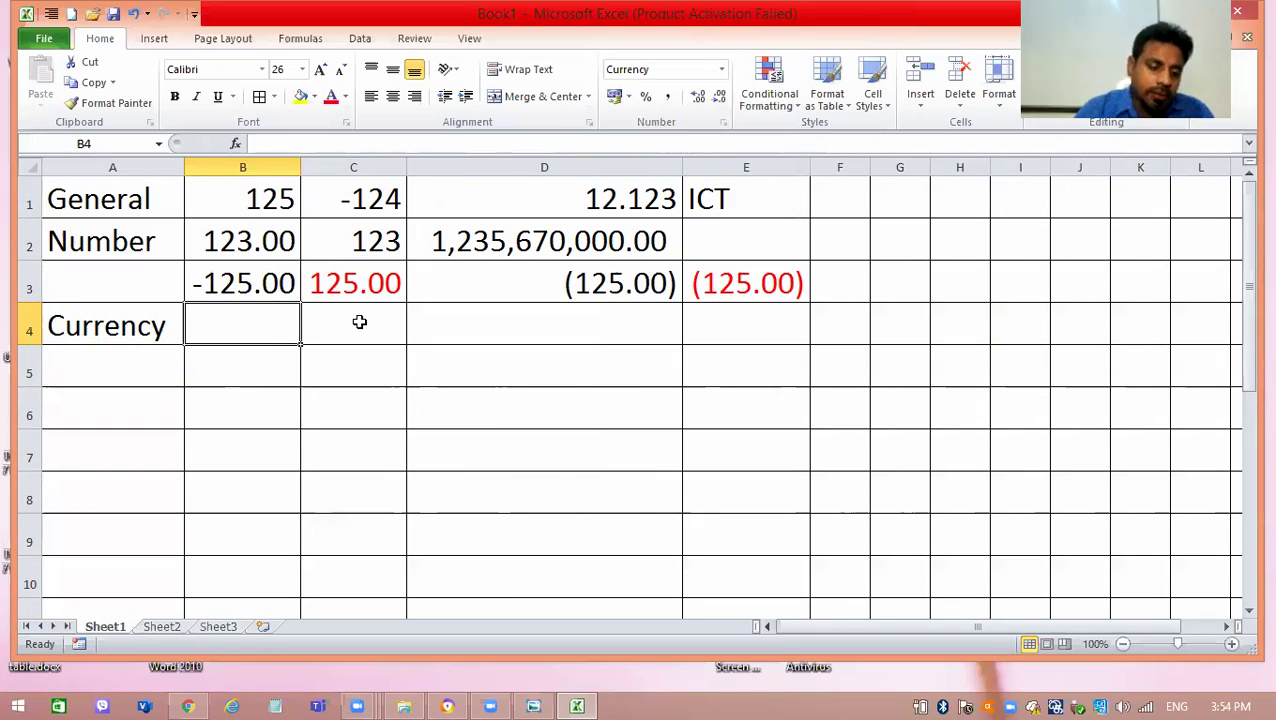
text(2)
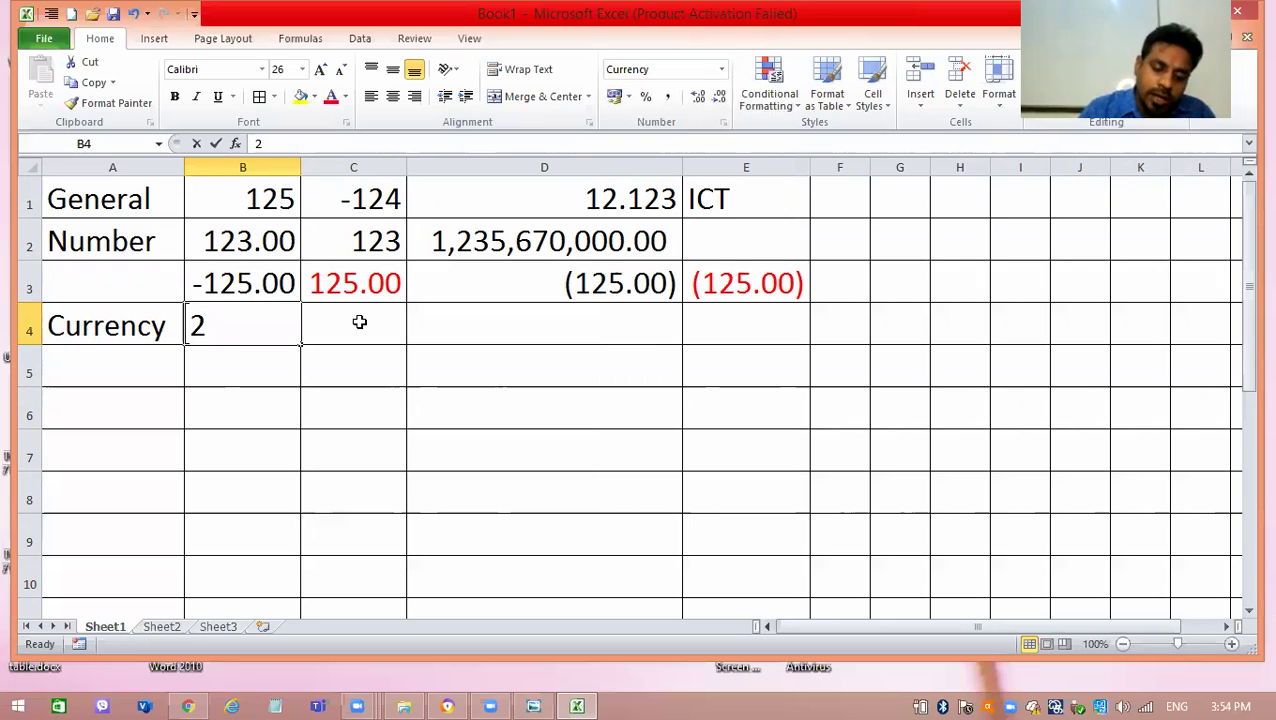
text(,500)
key(Return)
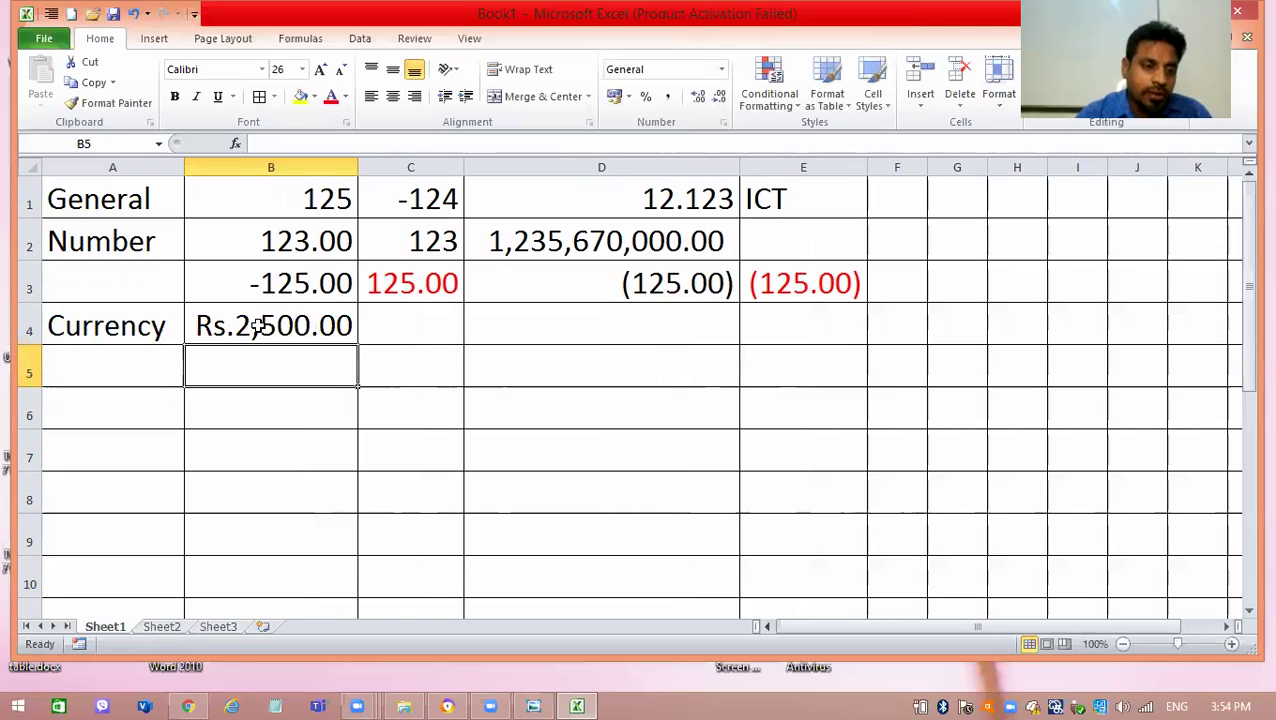
click(258, 326)
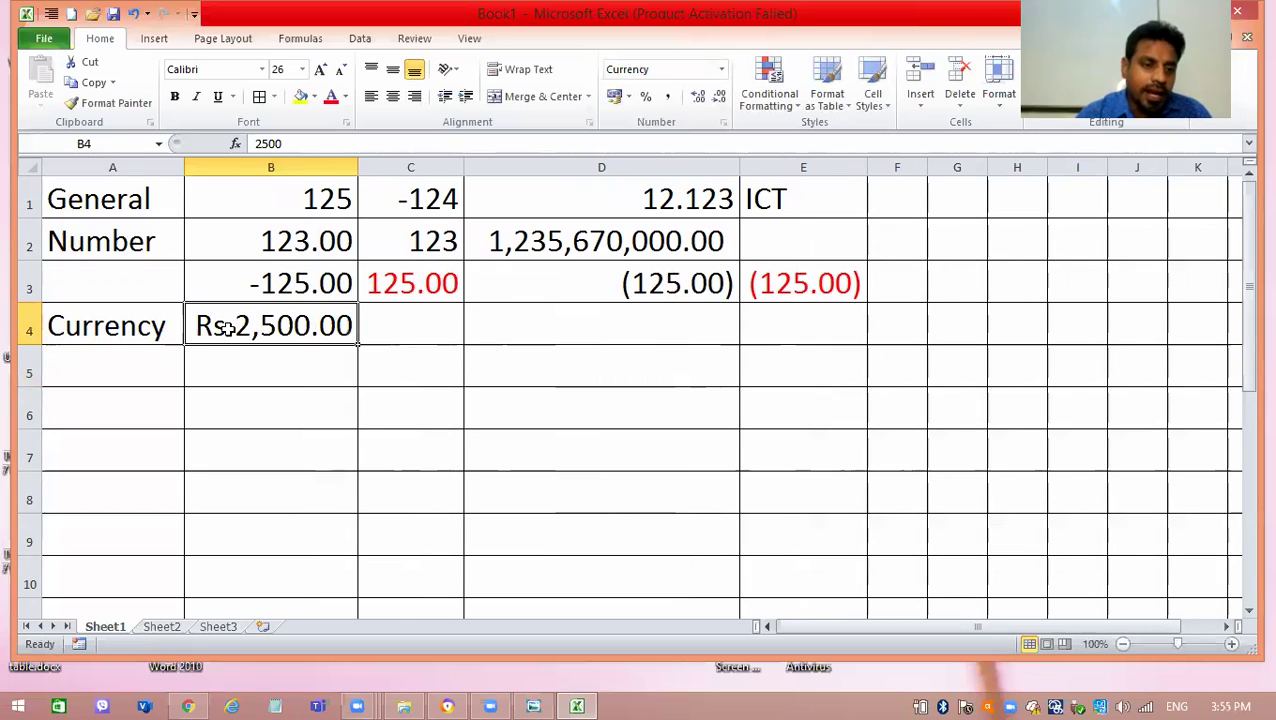
click(383, 327)
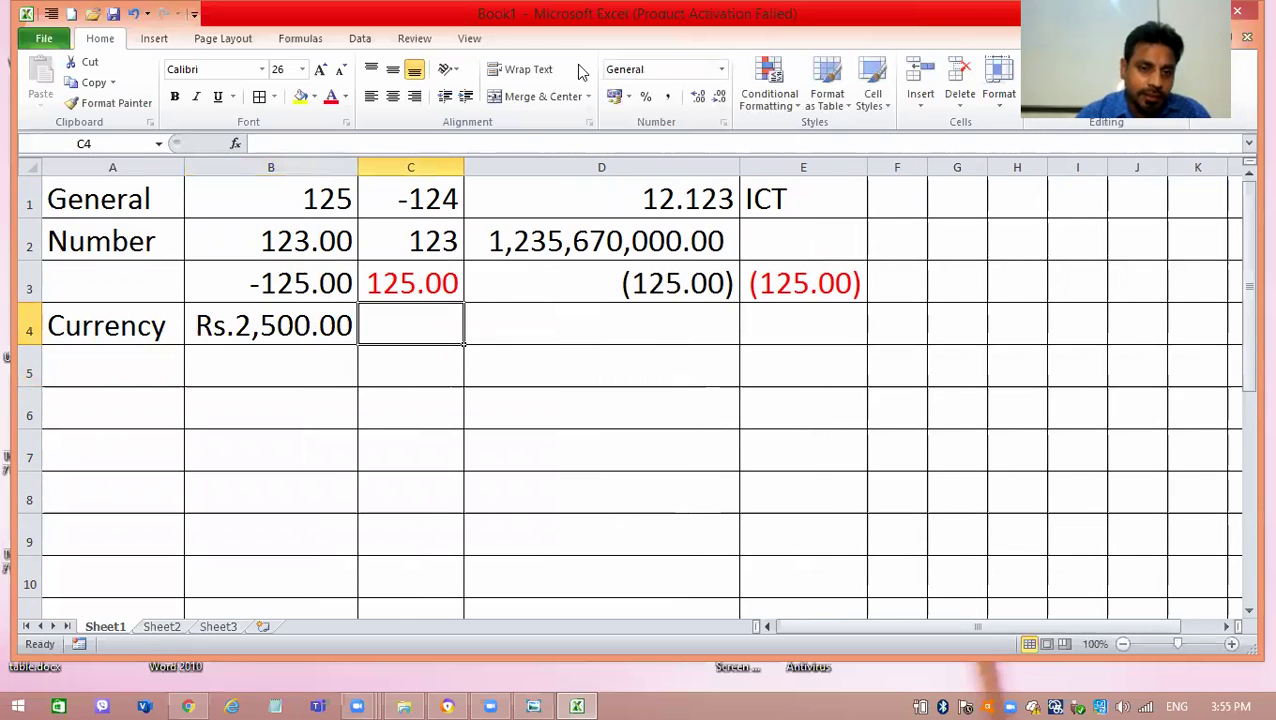
Step: Apply the Currency number format to the empty cell C4
click(721, 69)
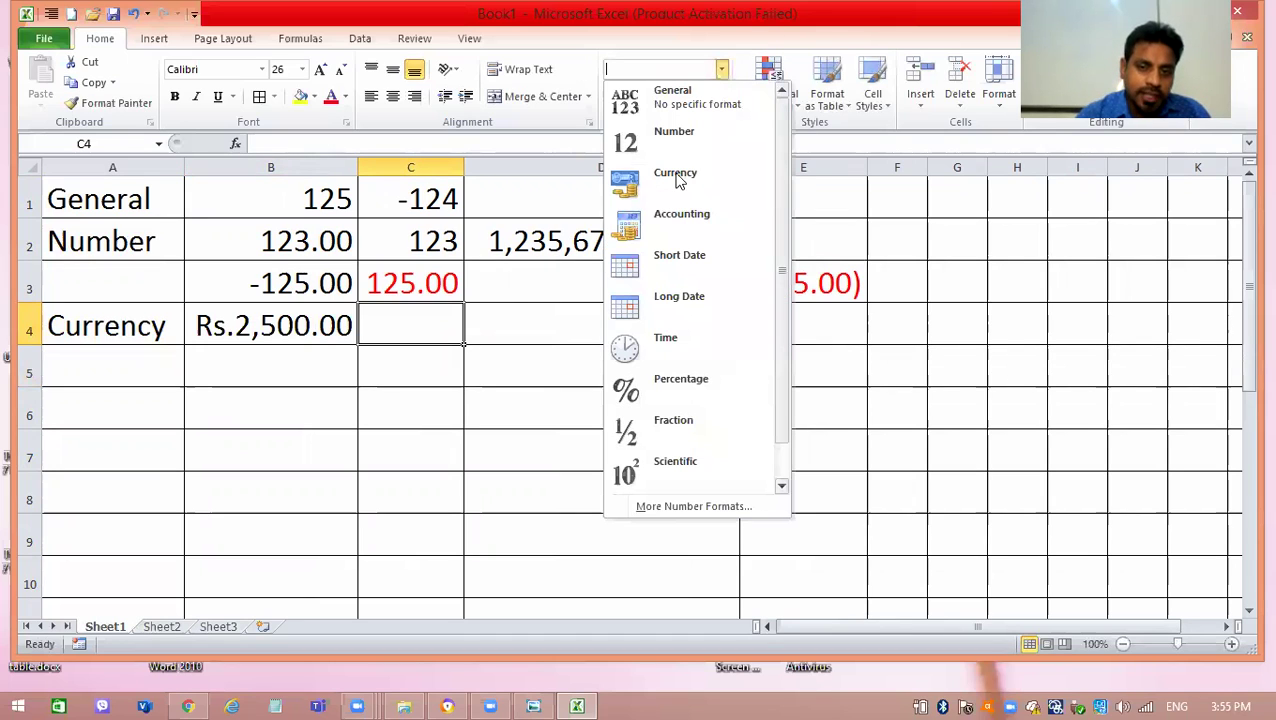
click(751, 520)
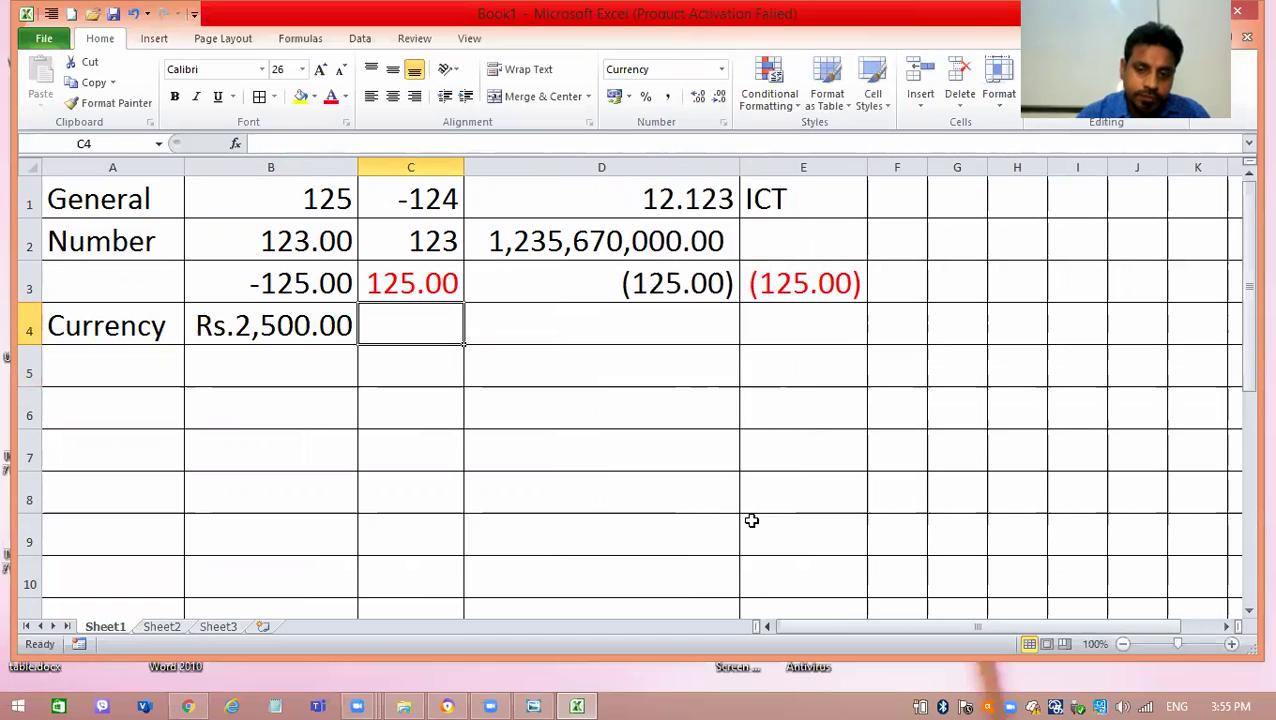
click(1018, 367)
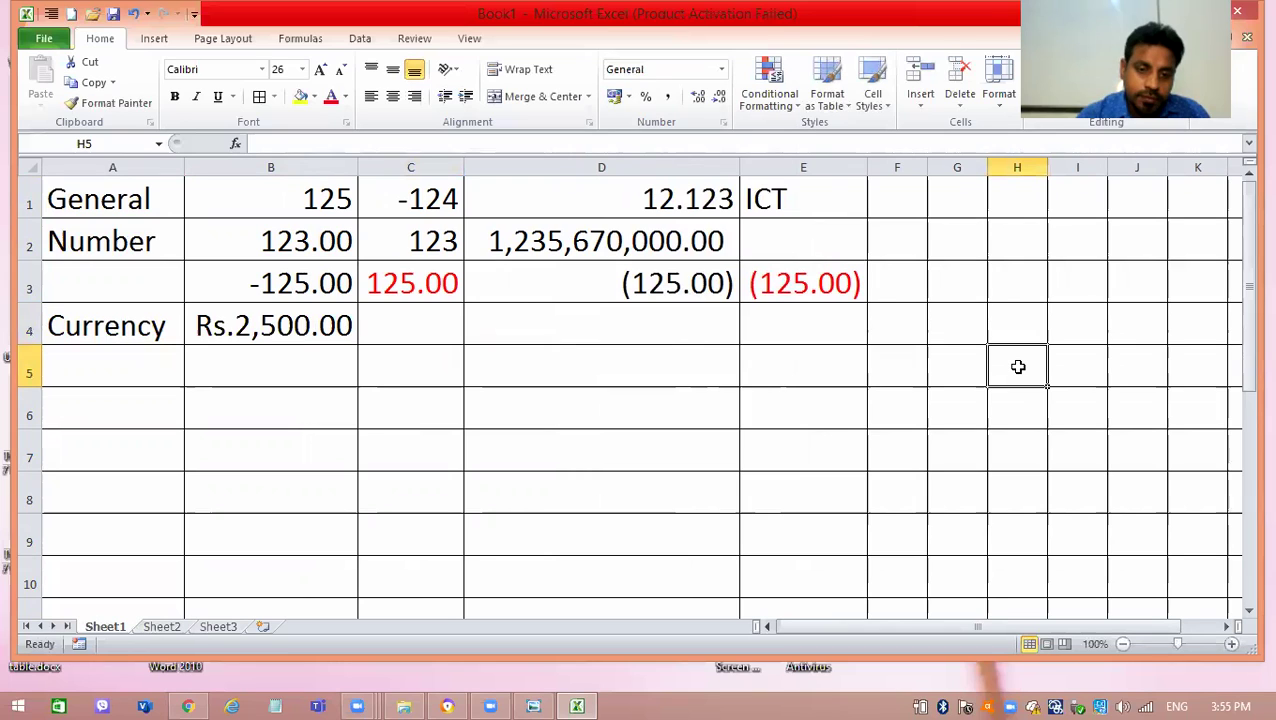
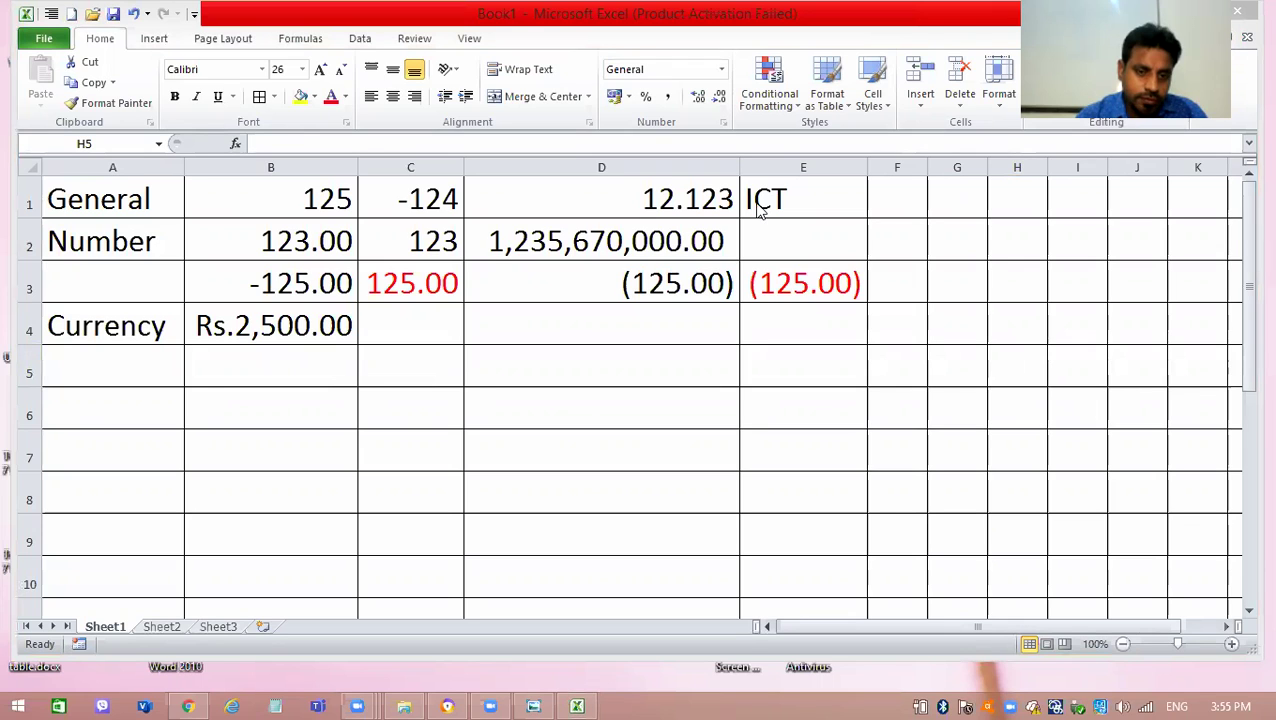
Step: Commit Rs.2,500.00 in B4, then enter 450 in C4 as US-dollar accounting ($450.00)
click(541, 318)
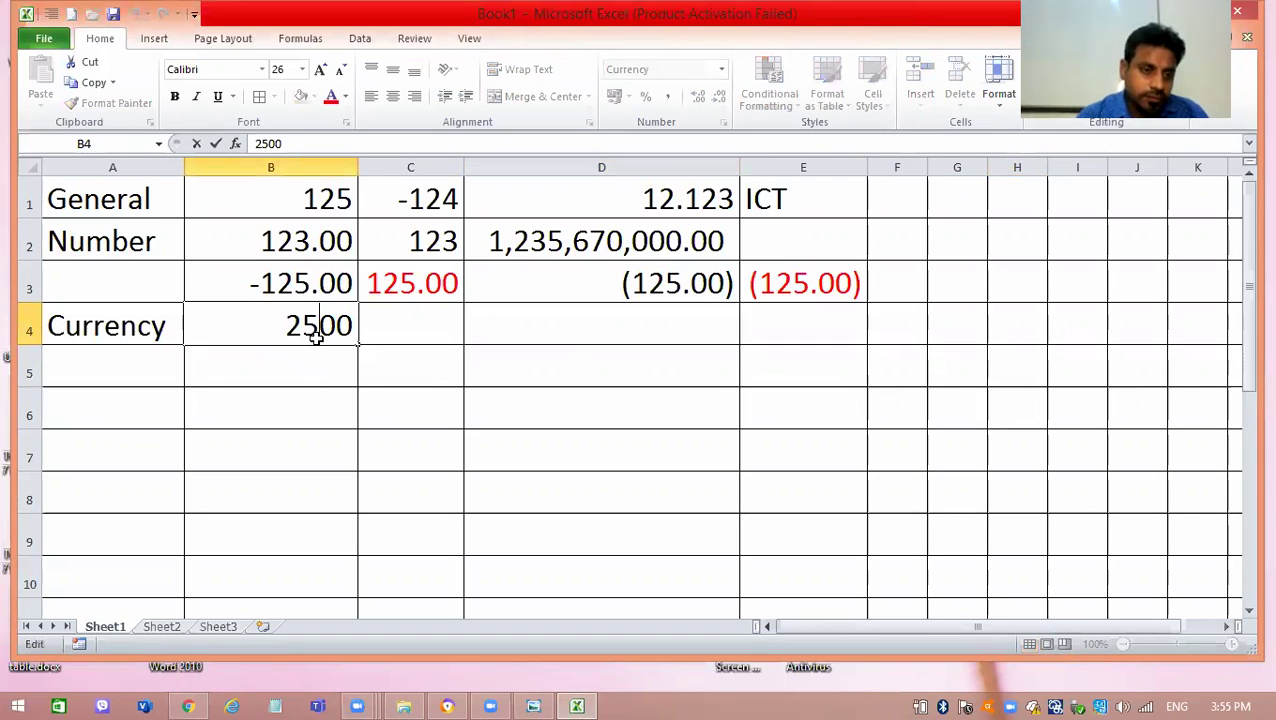
key(Return)
click(446, 349)
click(441, 331)
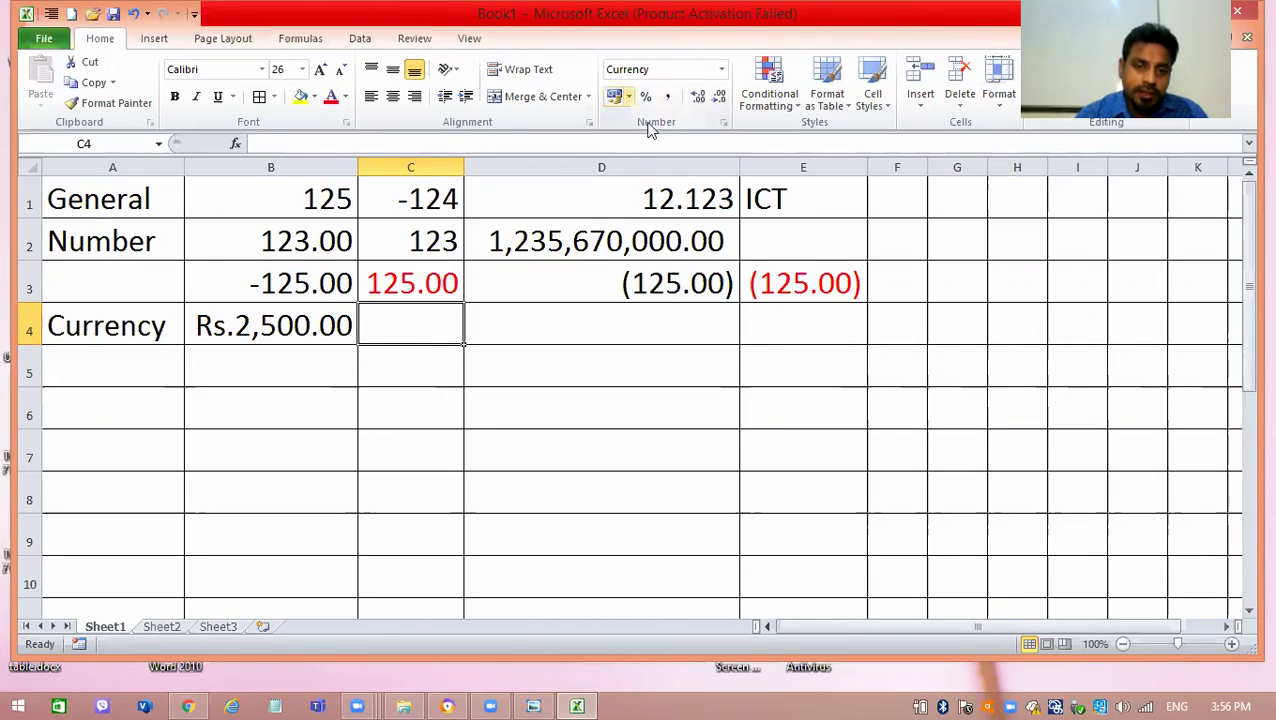
click(629, 97)
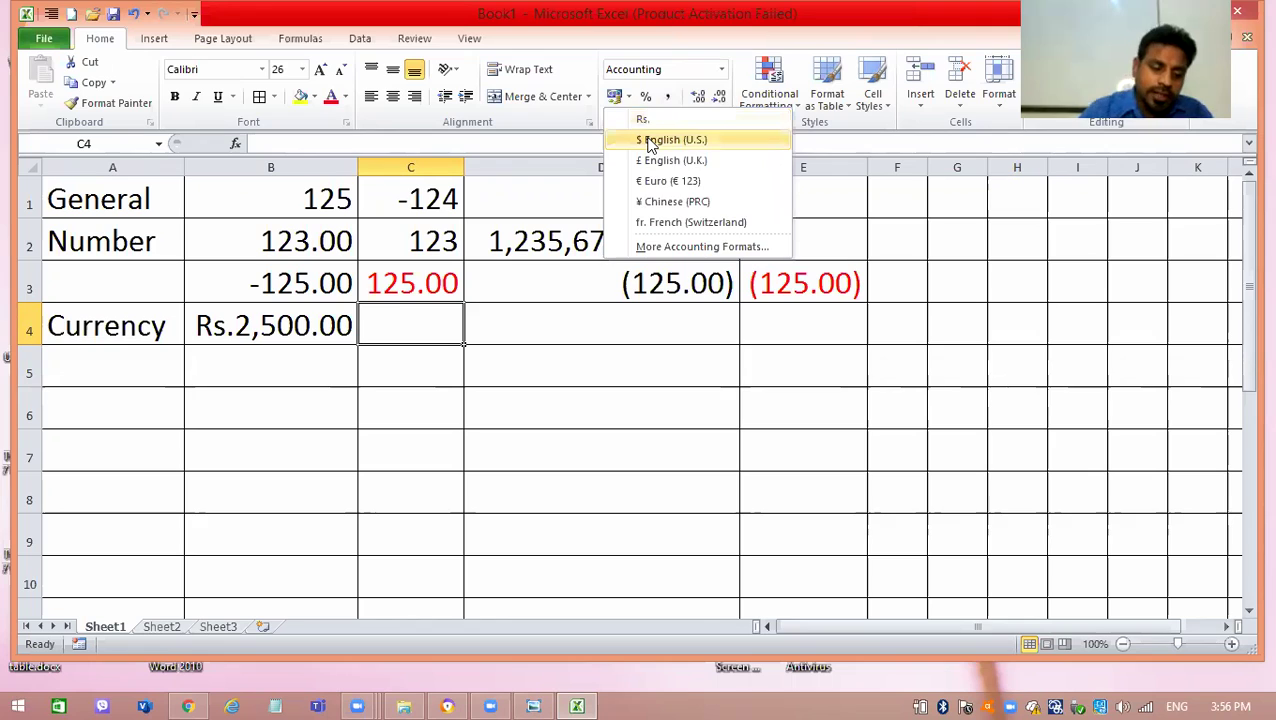
click(651, 141)
text(450)
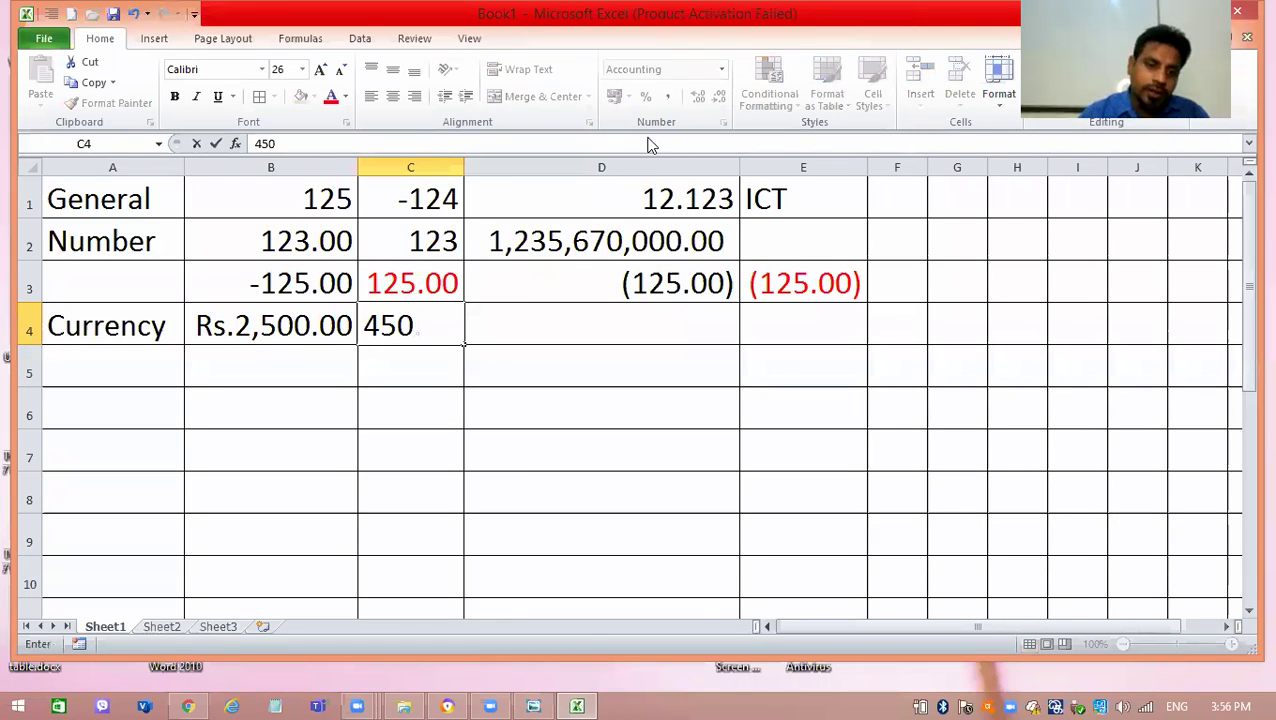
key(Return)
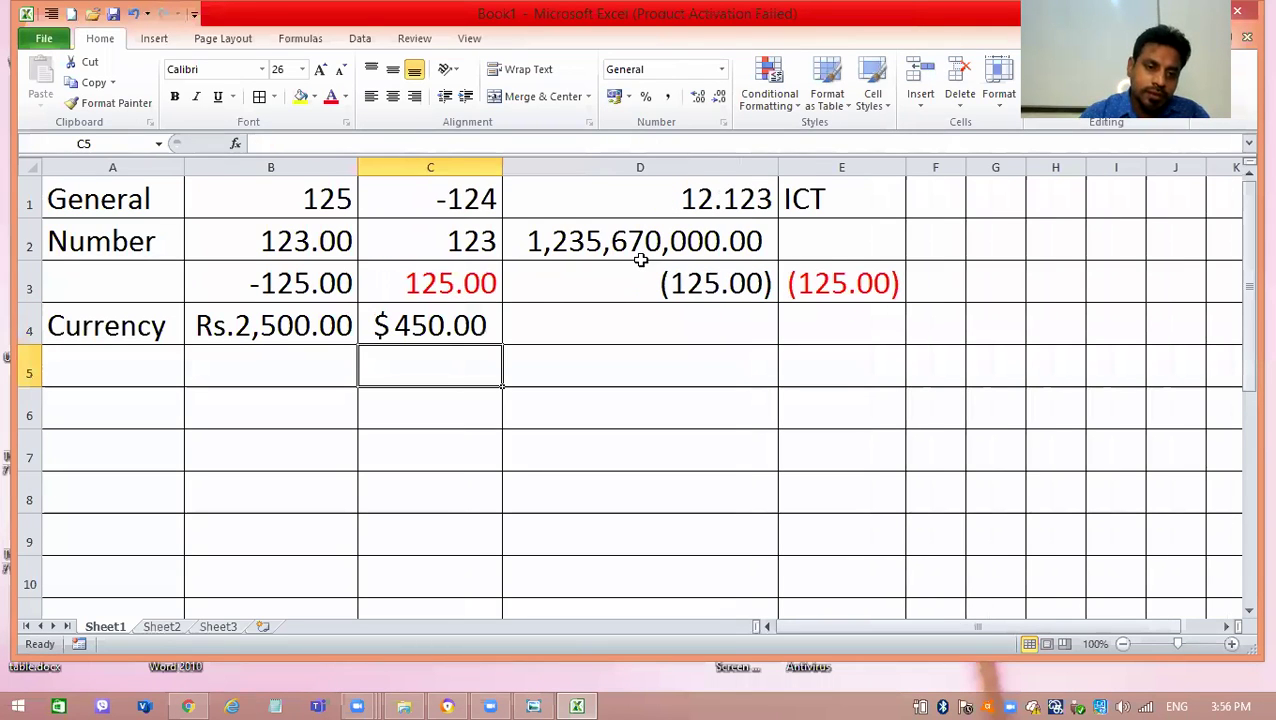
click(598, 312)
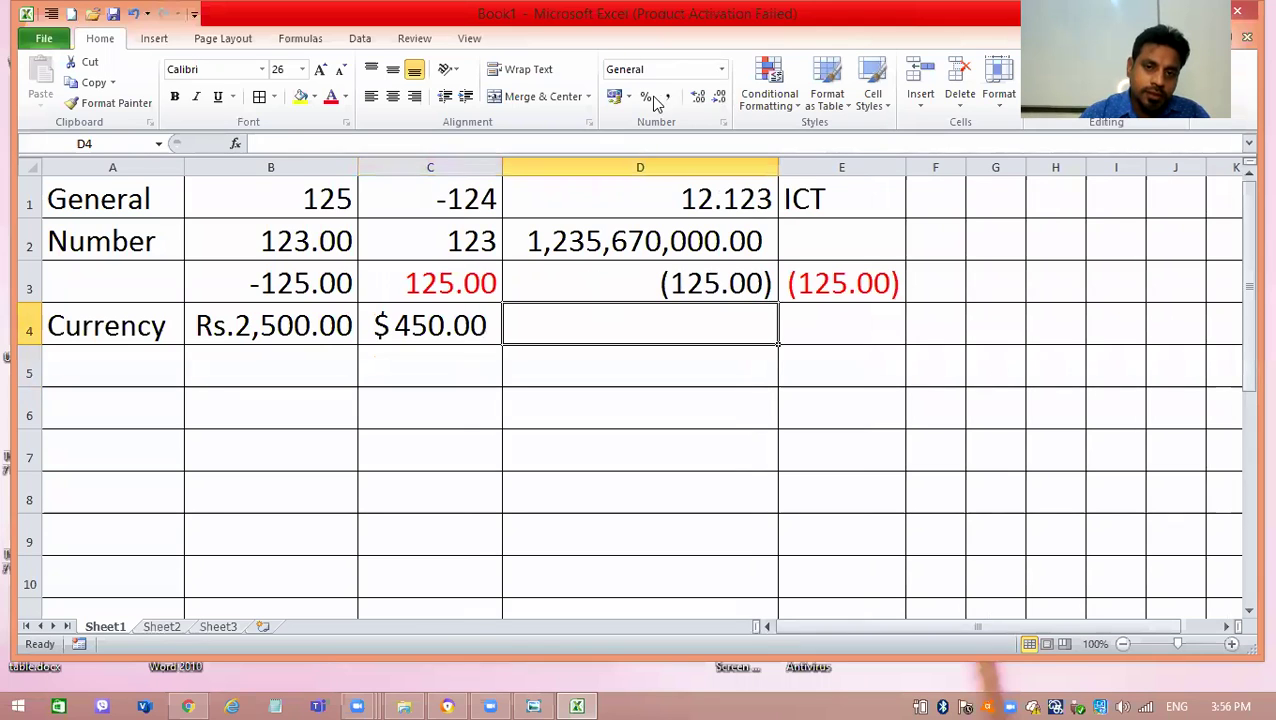
Step: Apply the Currency number format to empty cell D4, then go back to B4
click(721, 70)
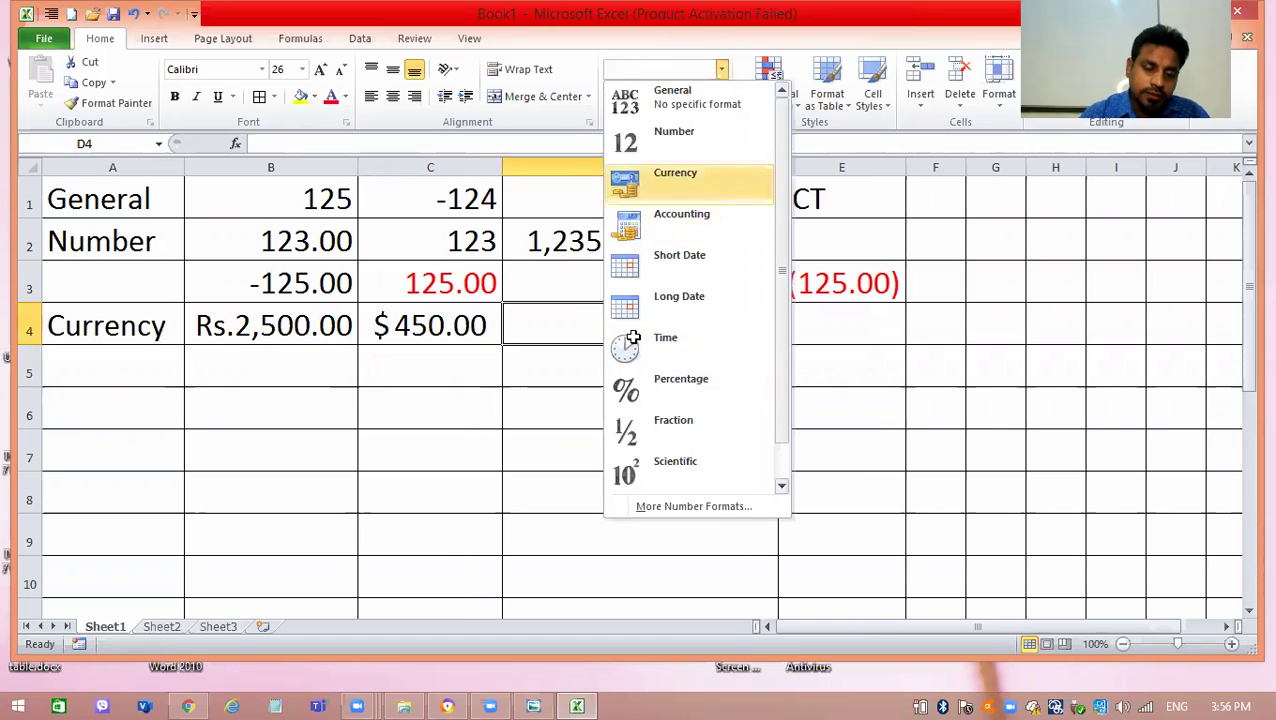
key(Return)
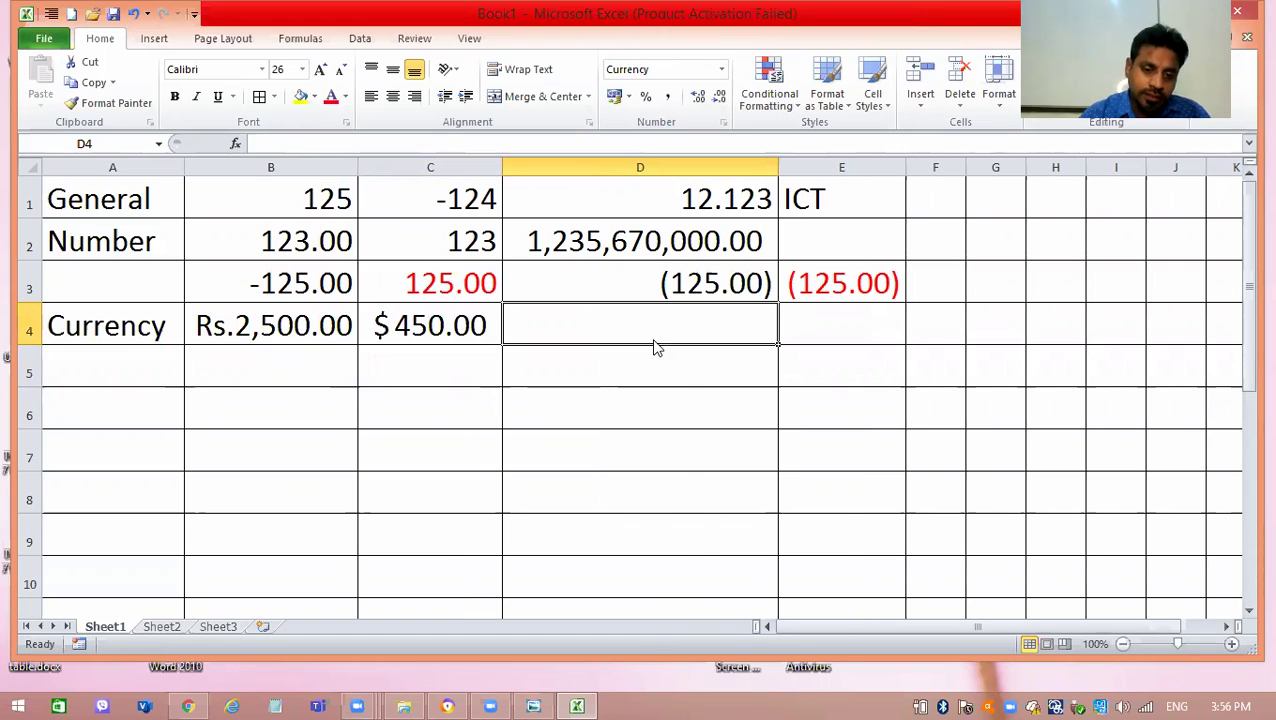
right_click(655, 347)
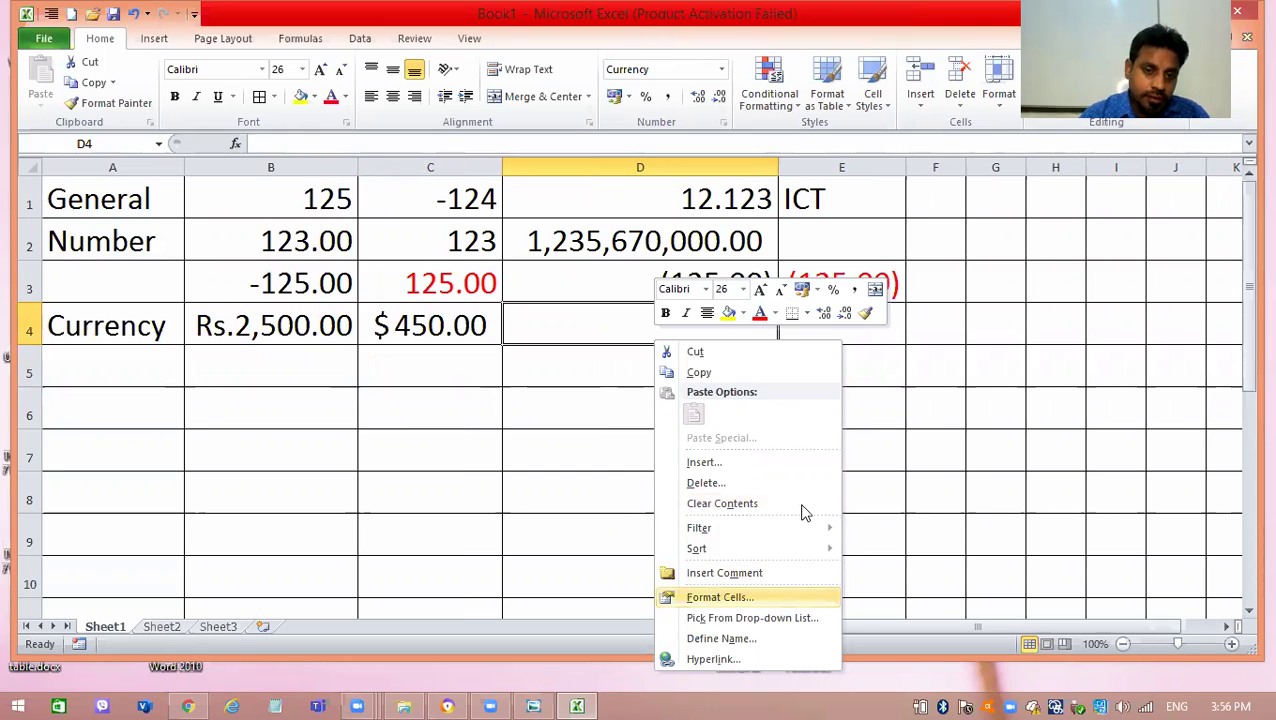
click(607, 557)
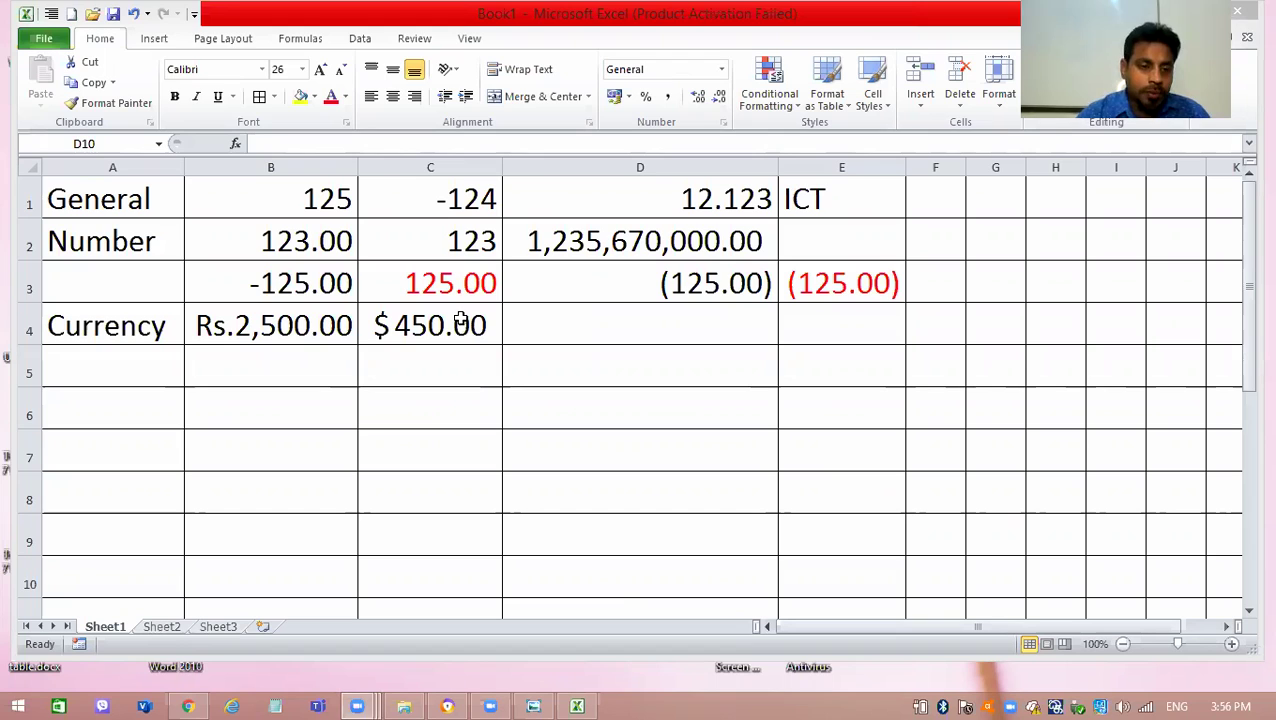
click(303, 330)
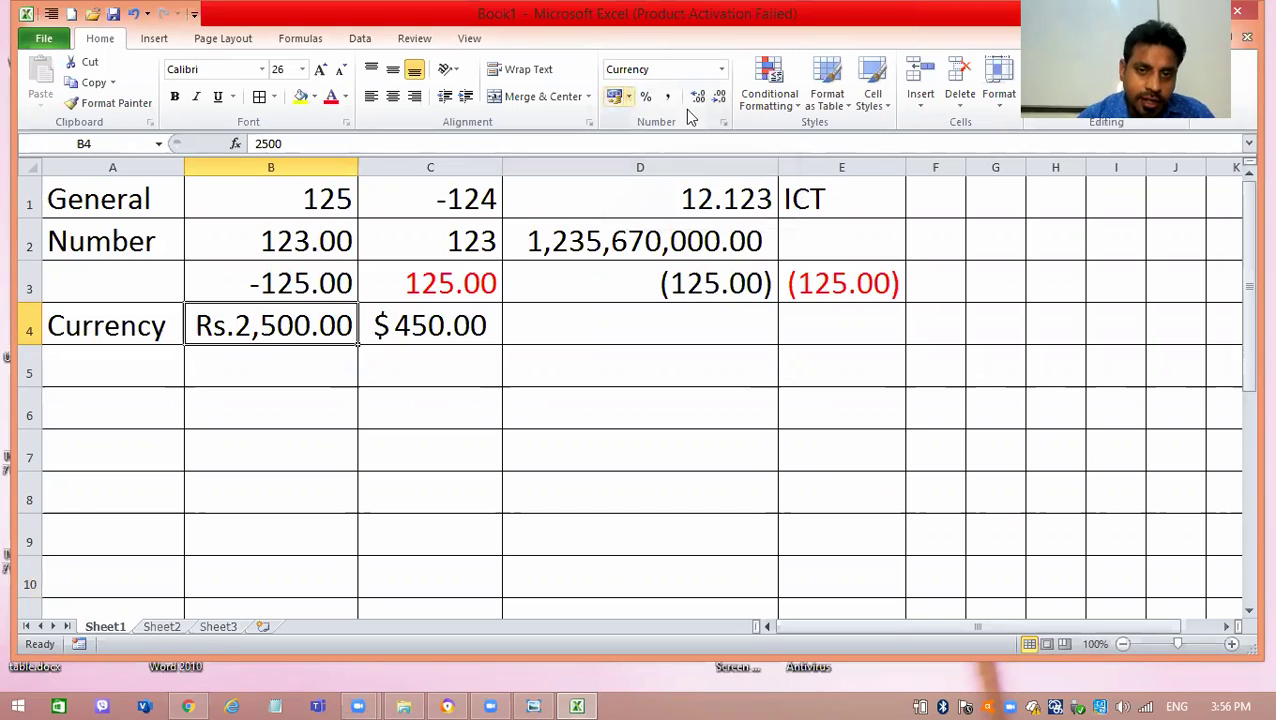
Step: Review B4's currency symbols in Format Cells and confirm the Rs. currency format
click(722, 69)
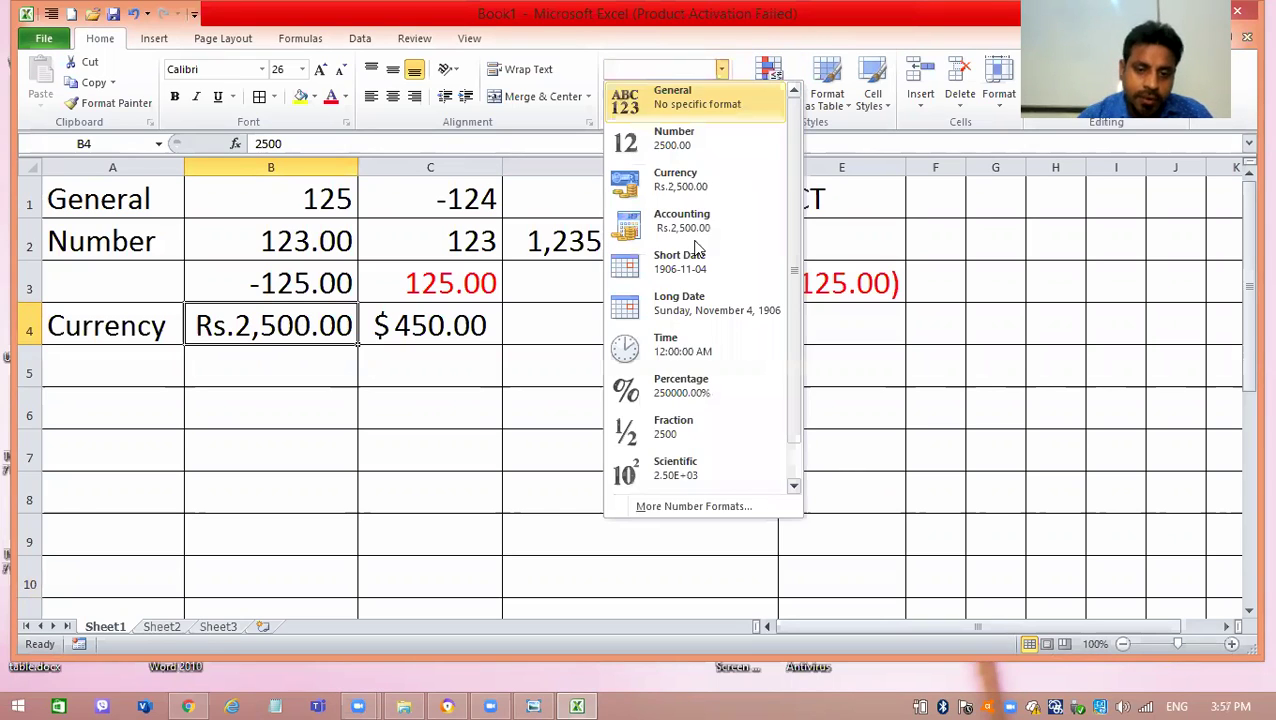
click(690, 508)
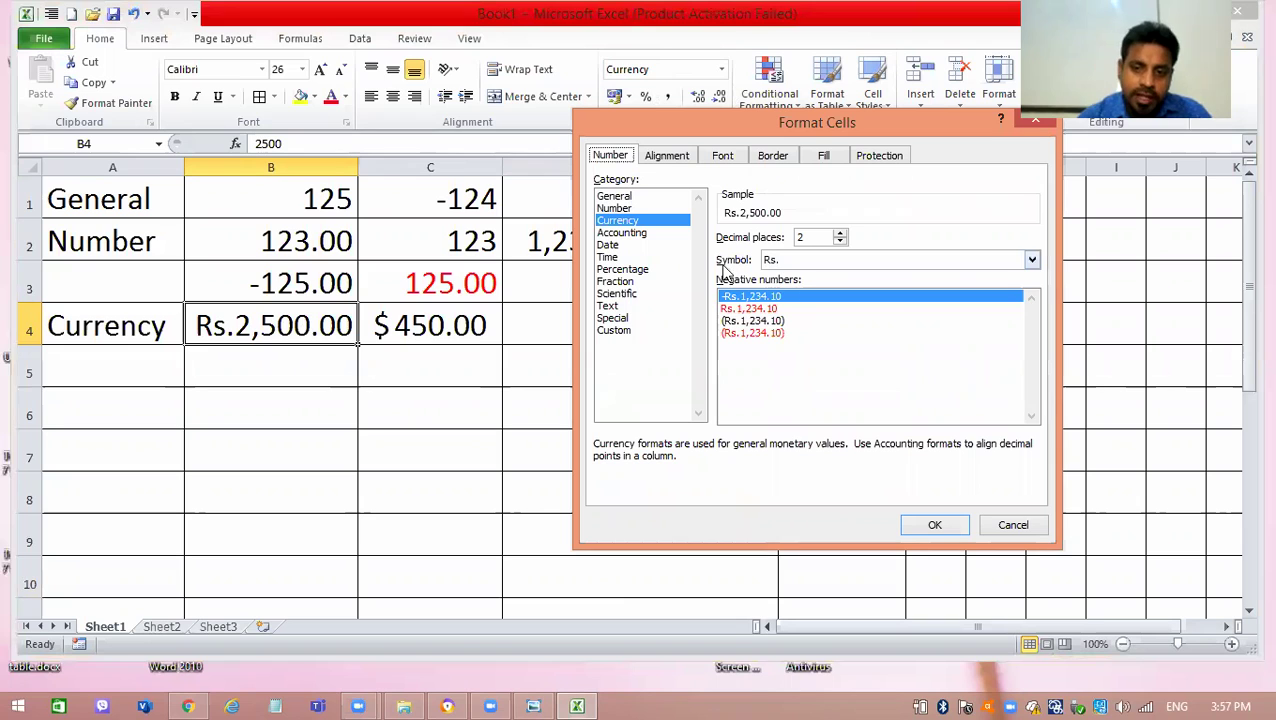
click(1032, 260)
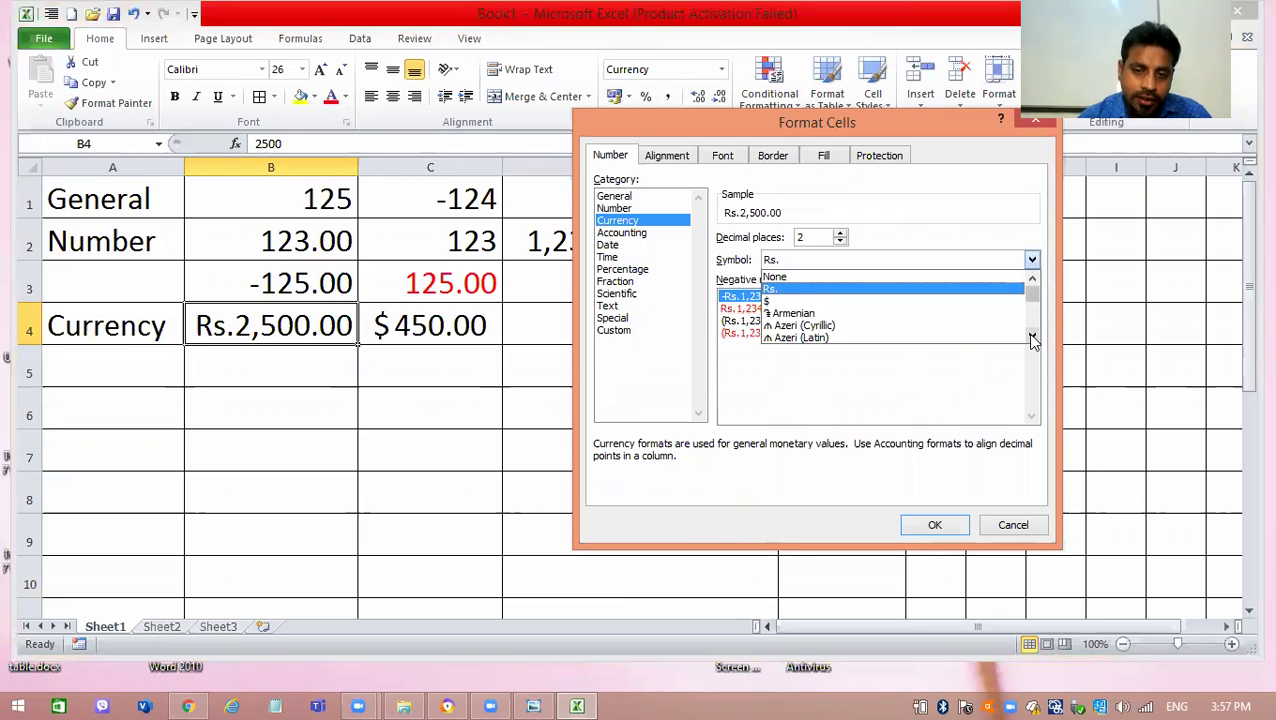
click(1032, 338)
click(1032, 338)
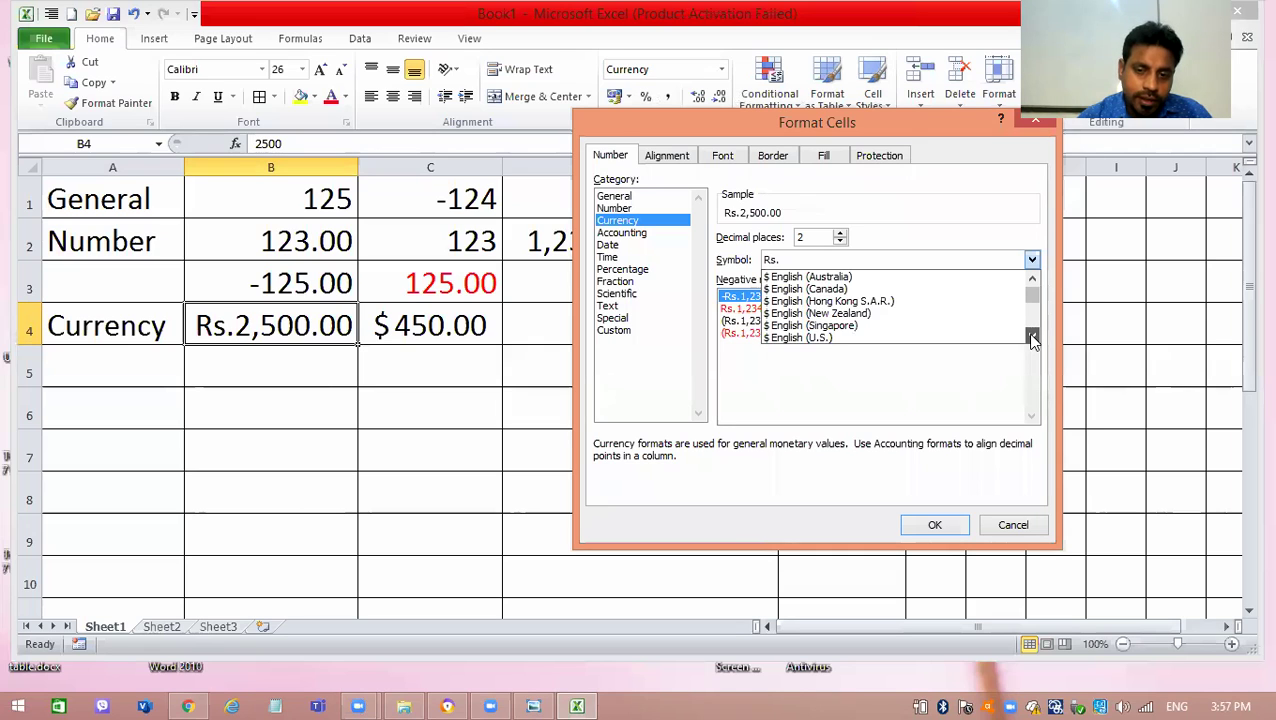
click(1032, 338)
click(1032, 338)
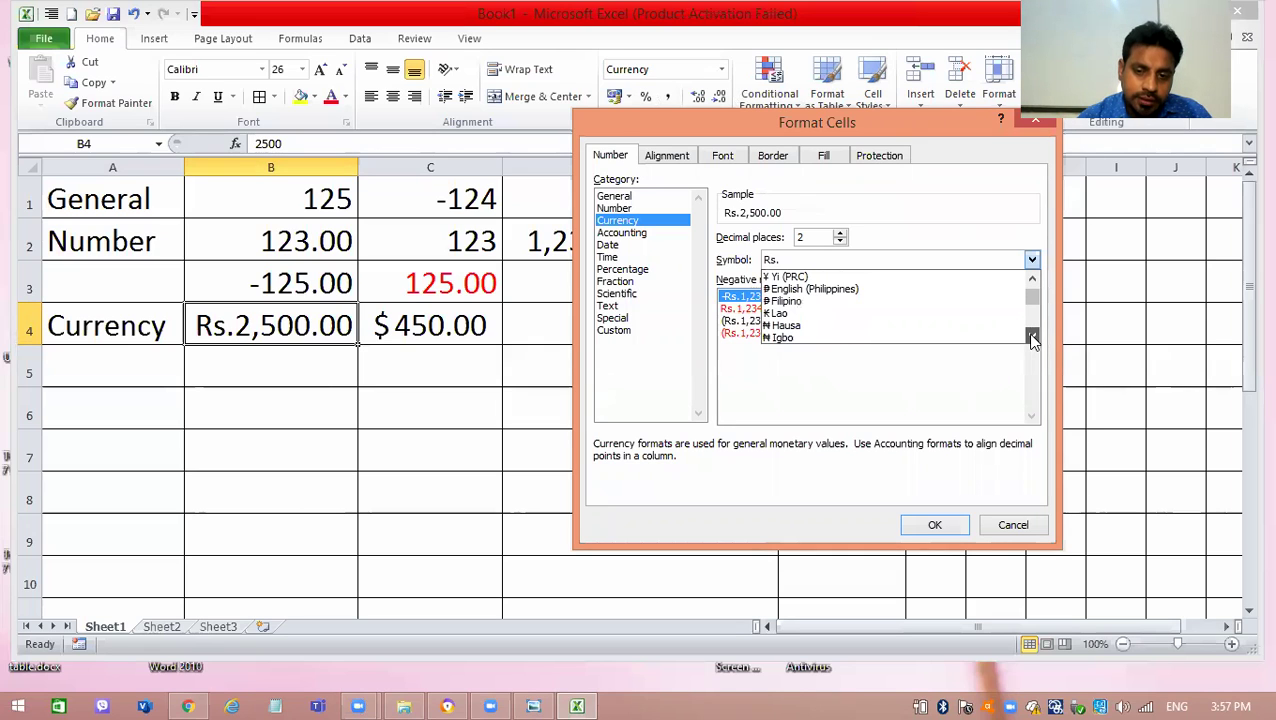
click(1032, 338)
click(1032, 338)
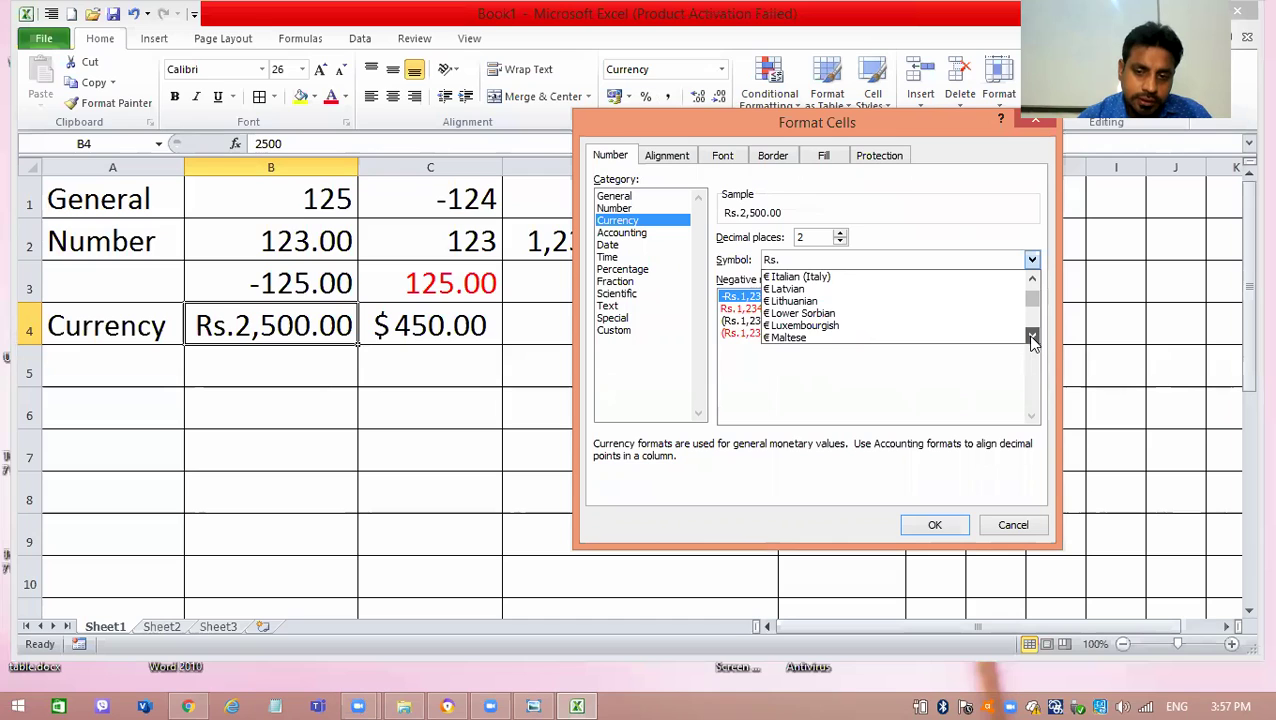
click(1032, 338)
click(1032, 338)
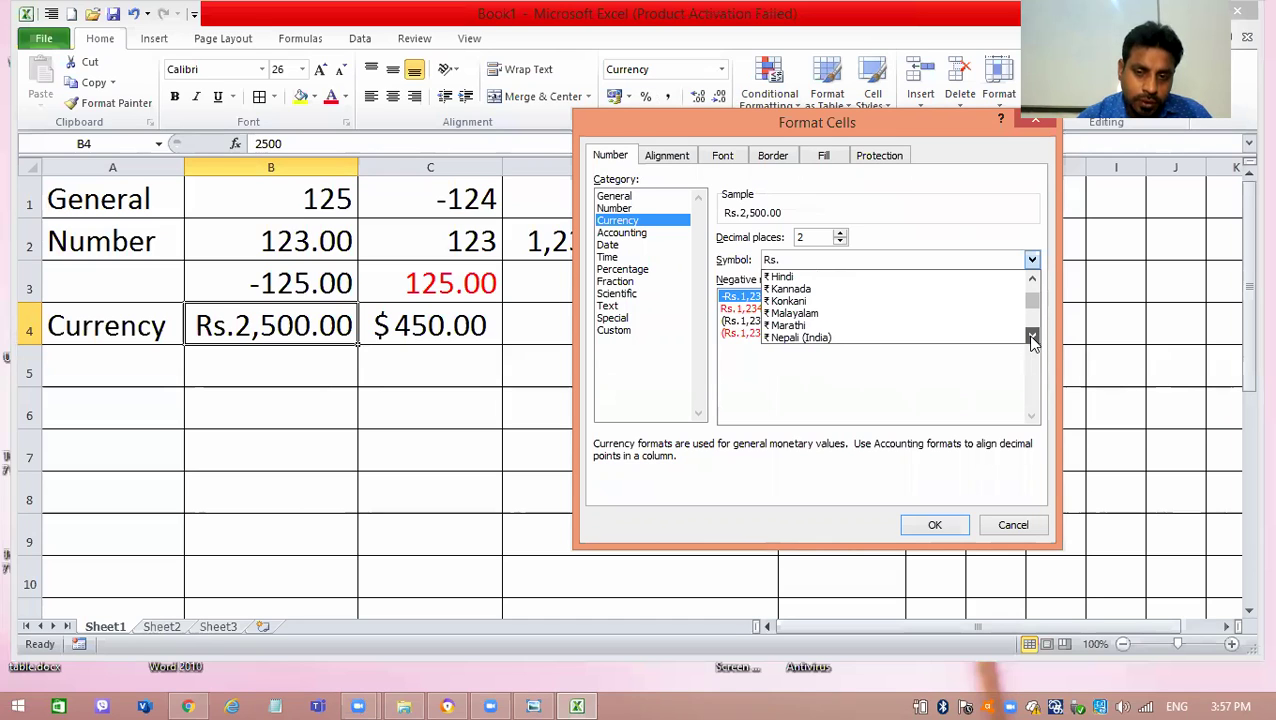
click(1032, 338)
click(1032, 338)
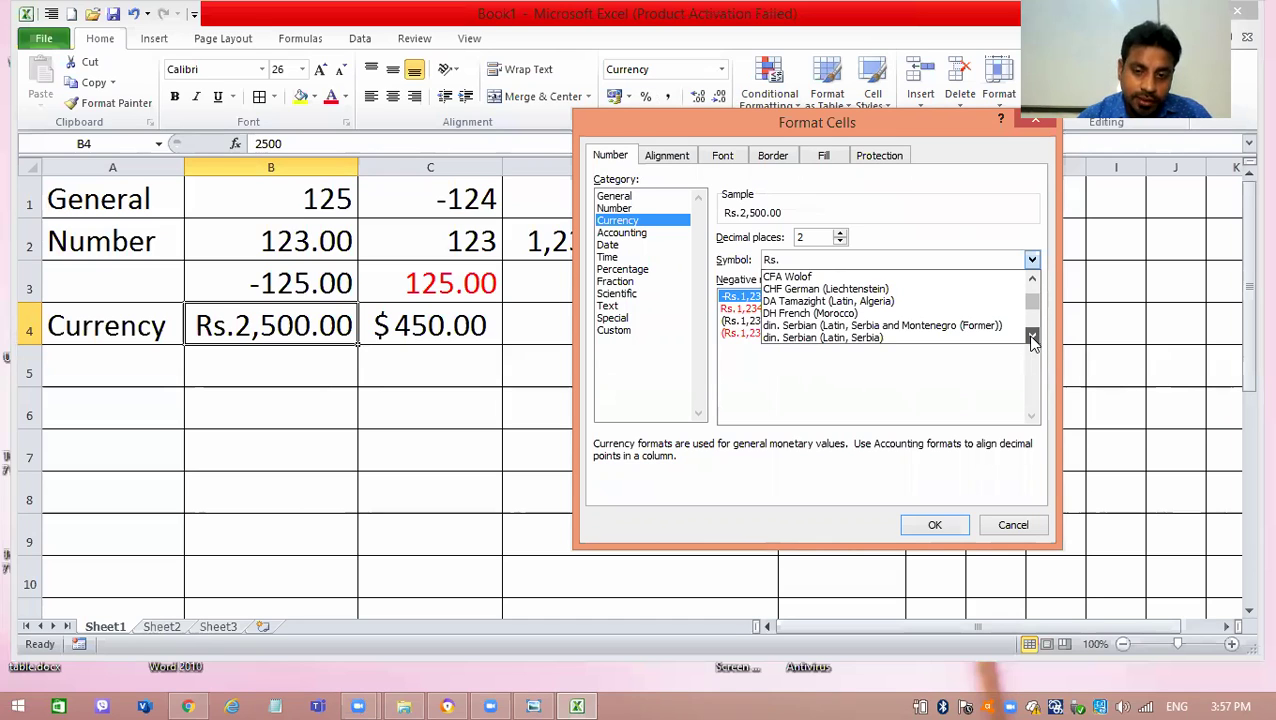
click(1032, 338)
click(1032, 338)
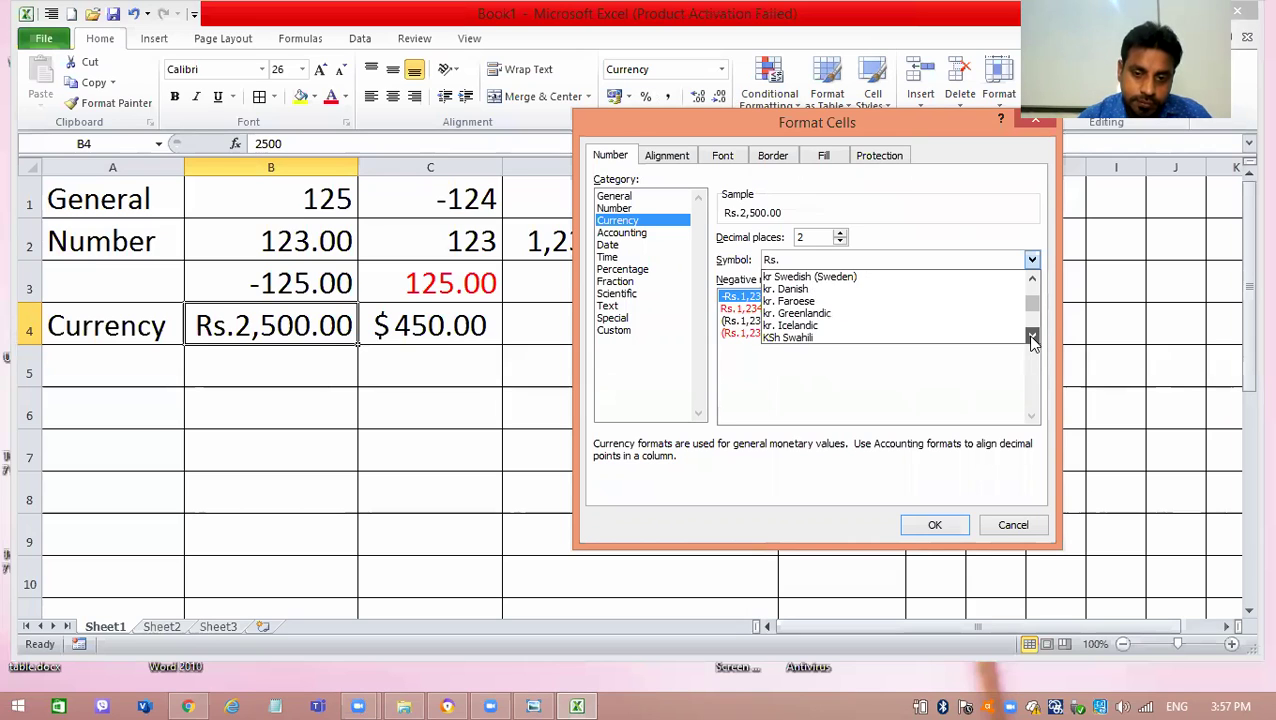
click(1032, 338)
click(1032, 338)
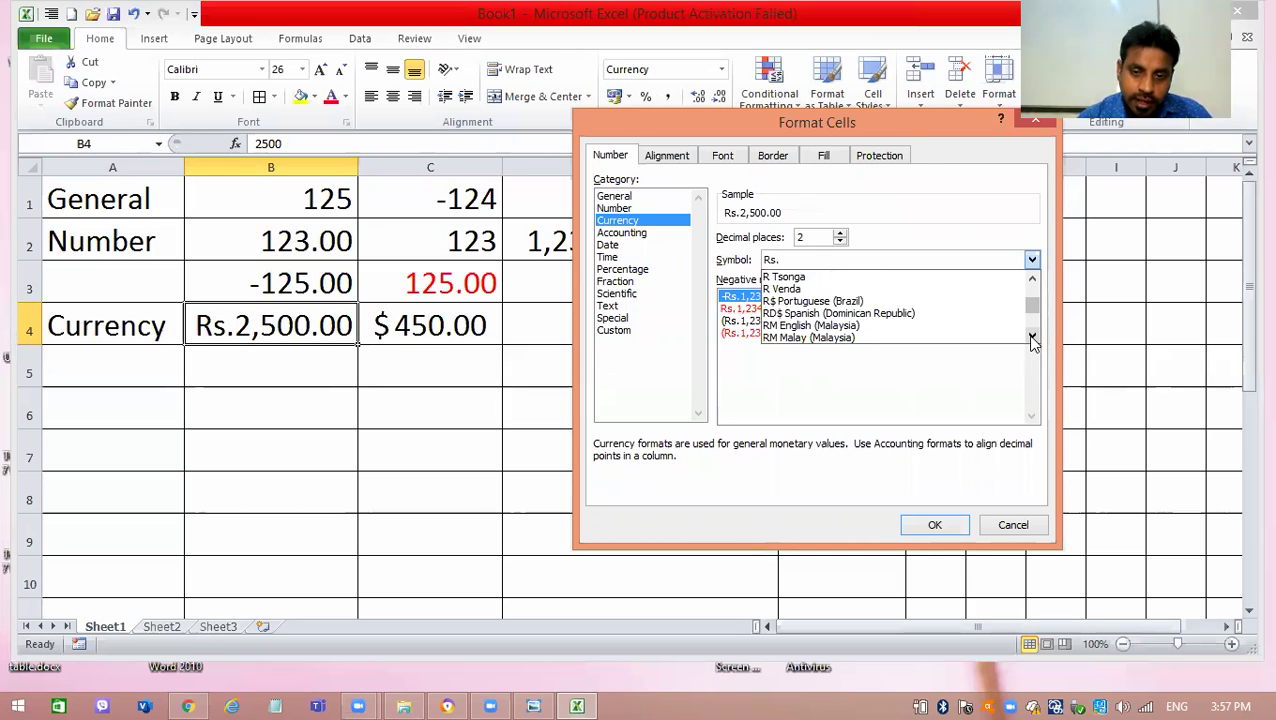
click(1032, 338)
click(1032, 338)
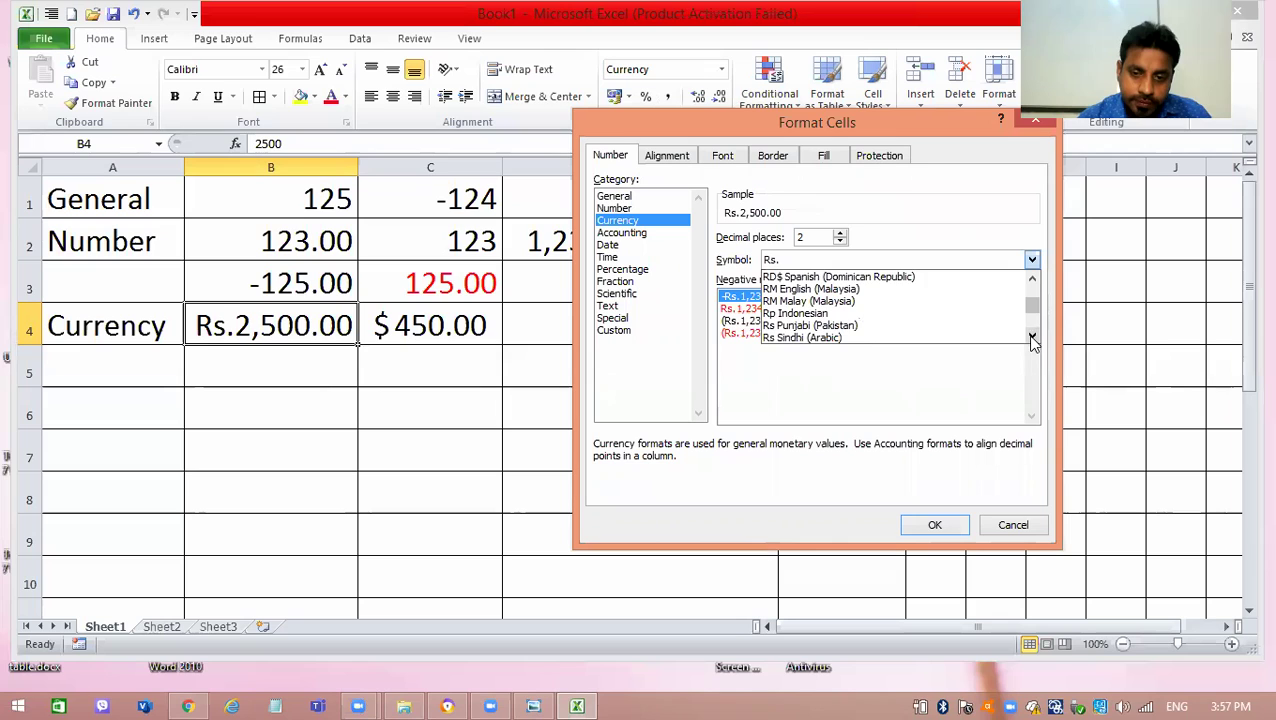
click(1032, 338)
click(1032, 338)
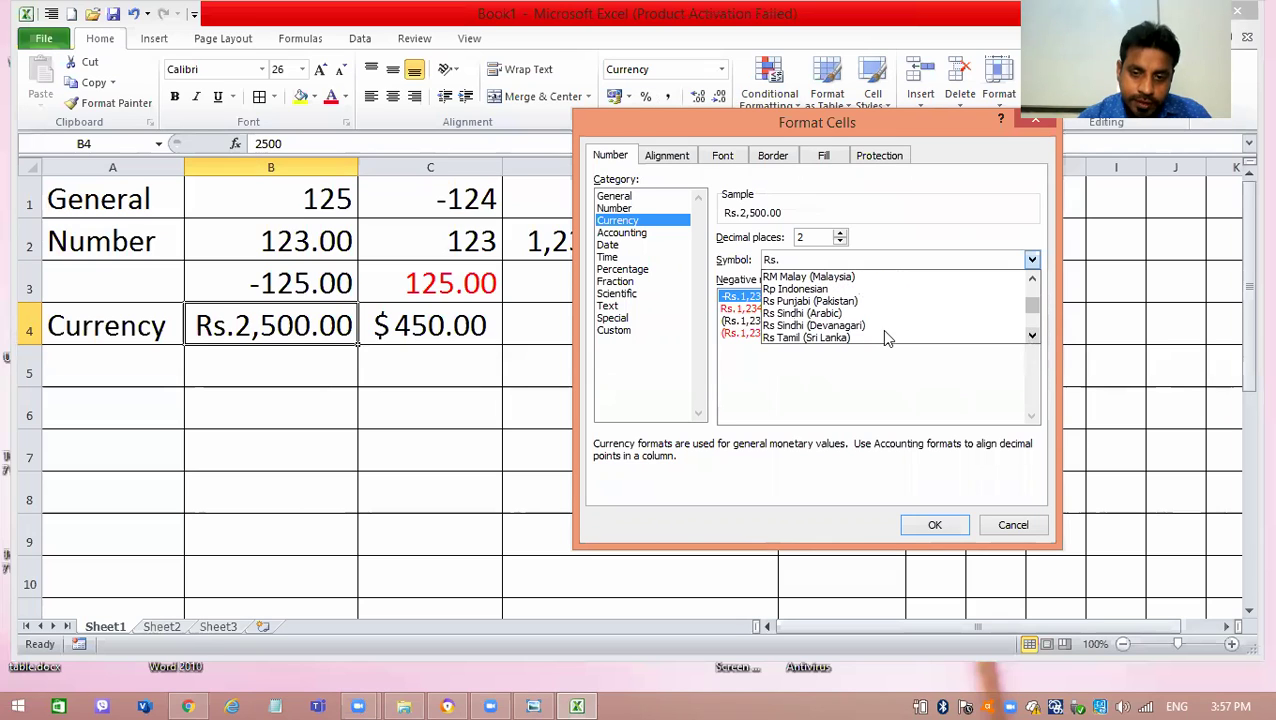
scroll(870, 336, down, 1)
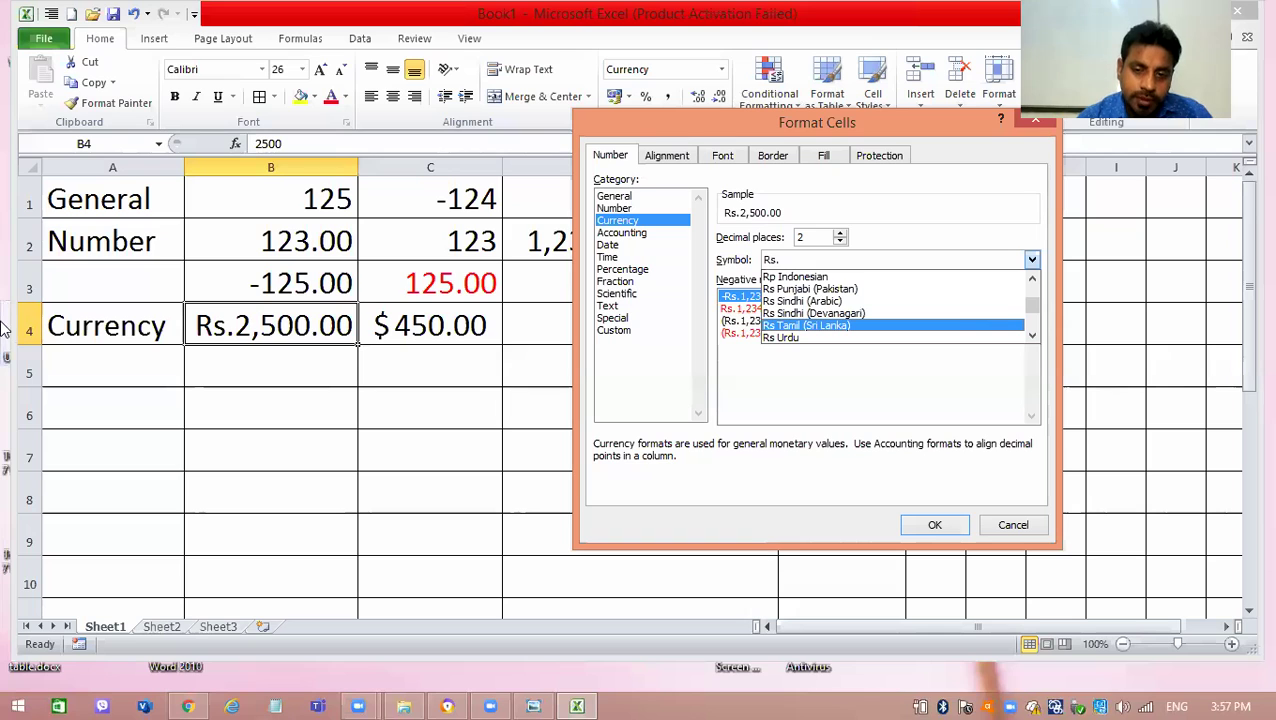
click(584, 266)
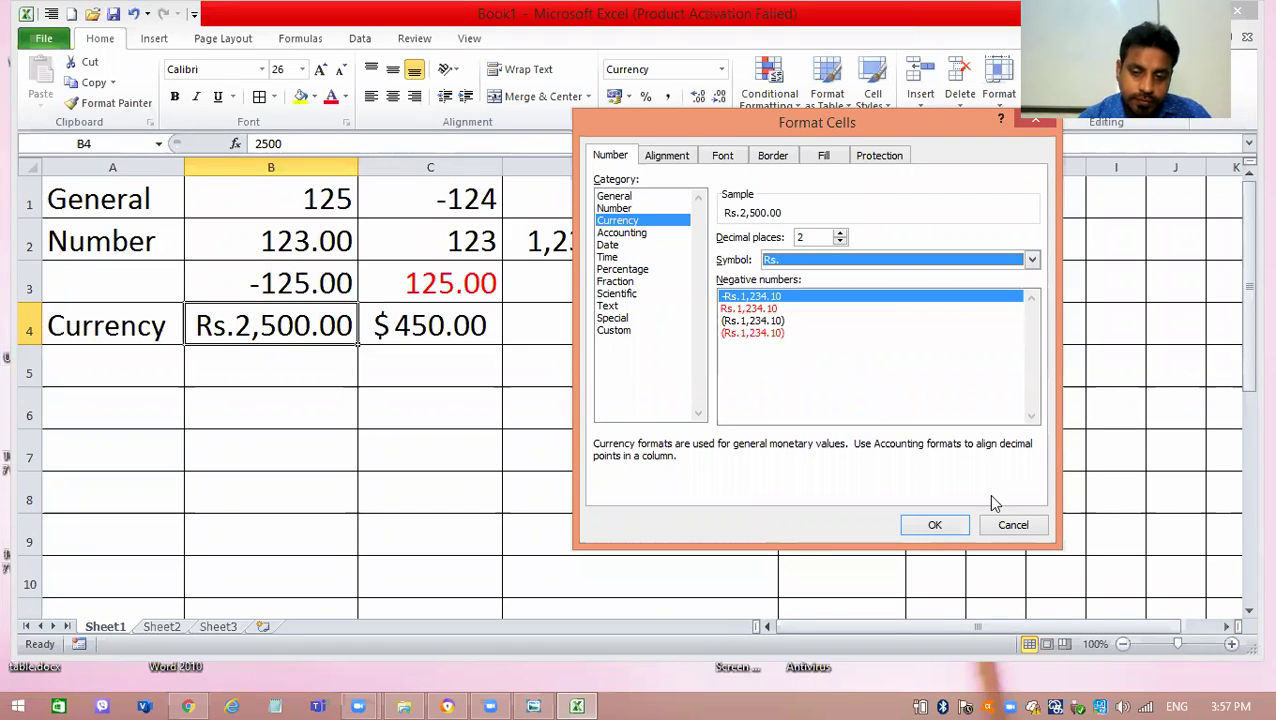
key(Tab)
click(950, 524)
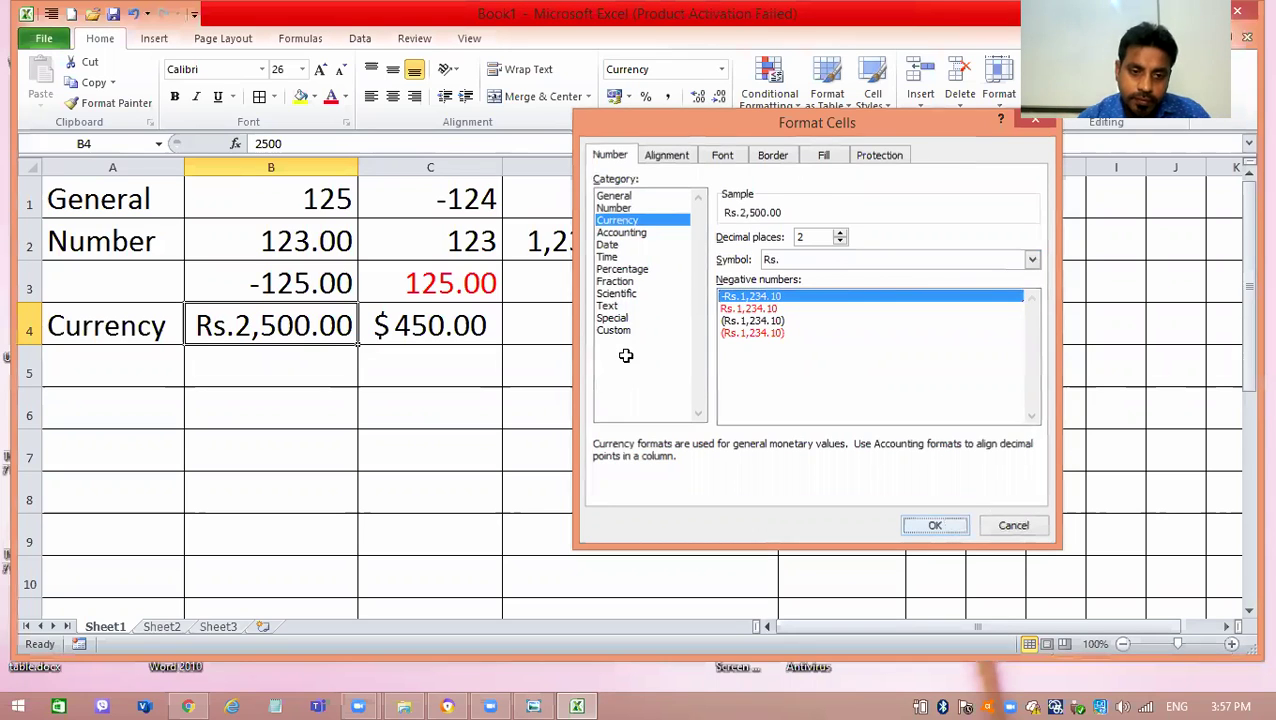
Step: Re-commit 450 in C4 as $450.00 and move to A5 for the next label
double_click(418, 325)
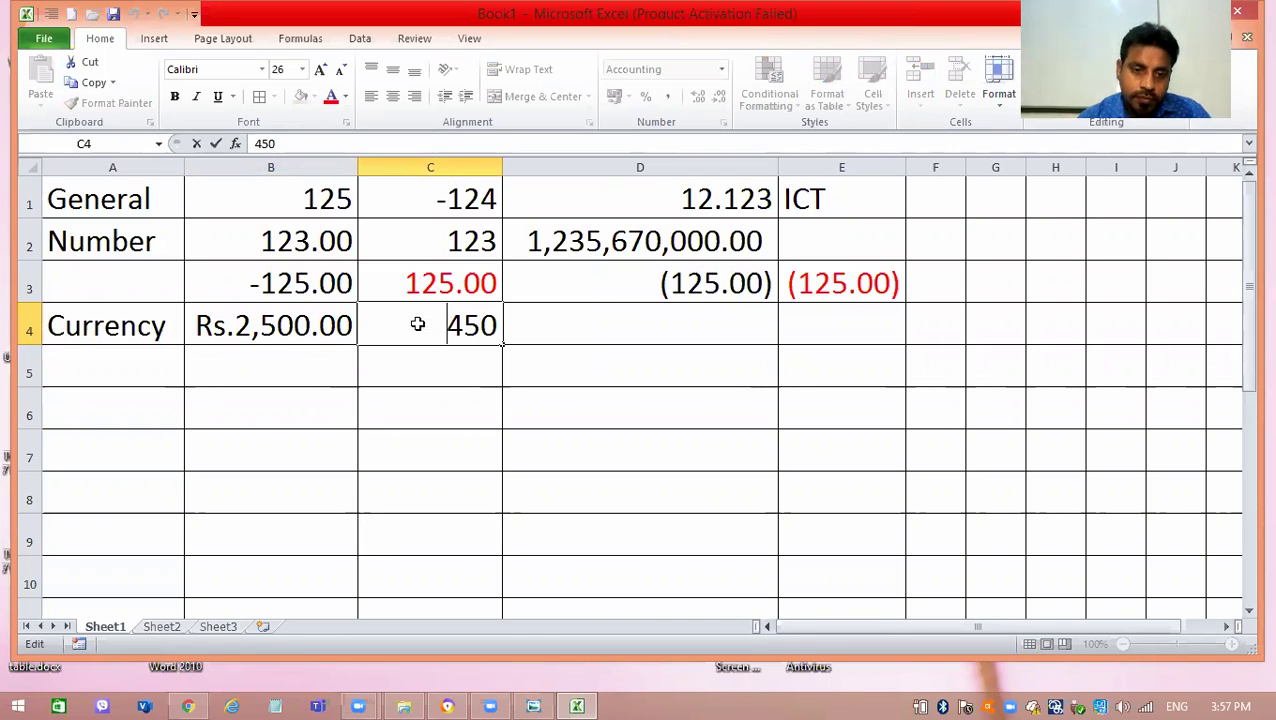
key(Return)
click(659, 310)
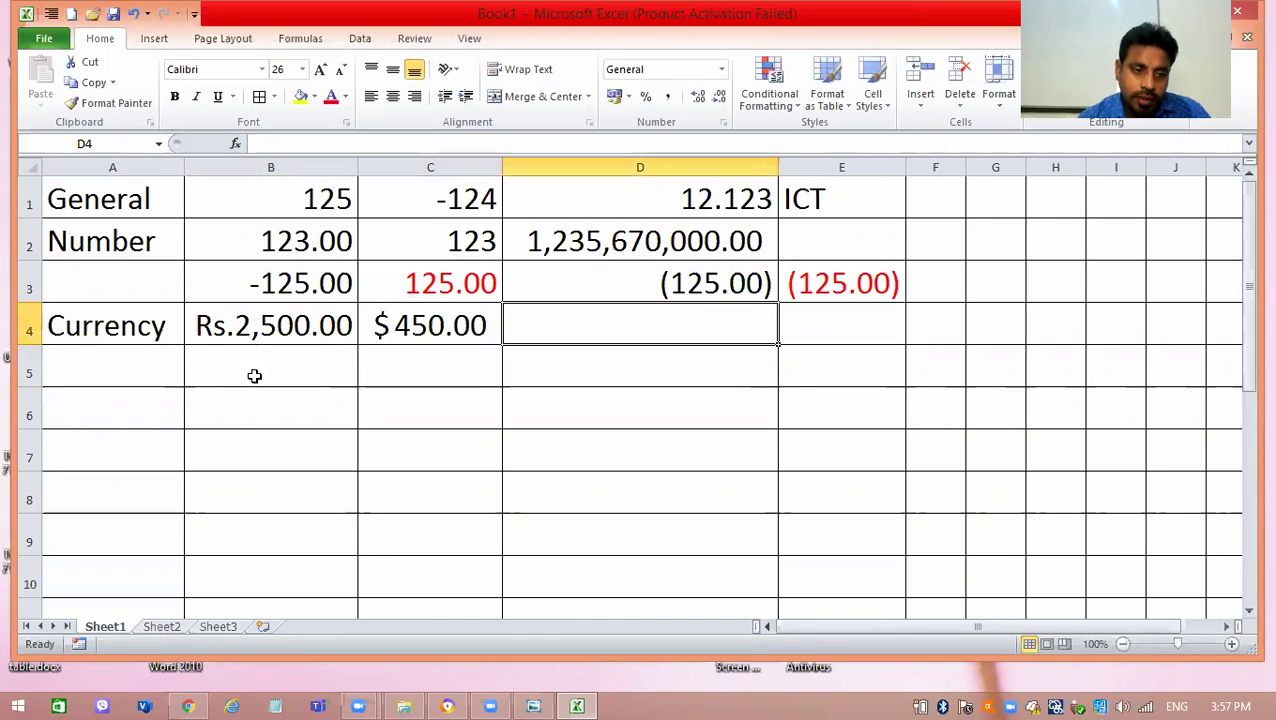
click(164, 363)
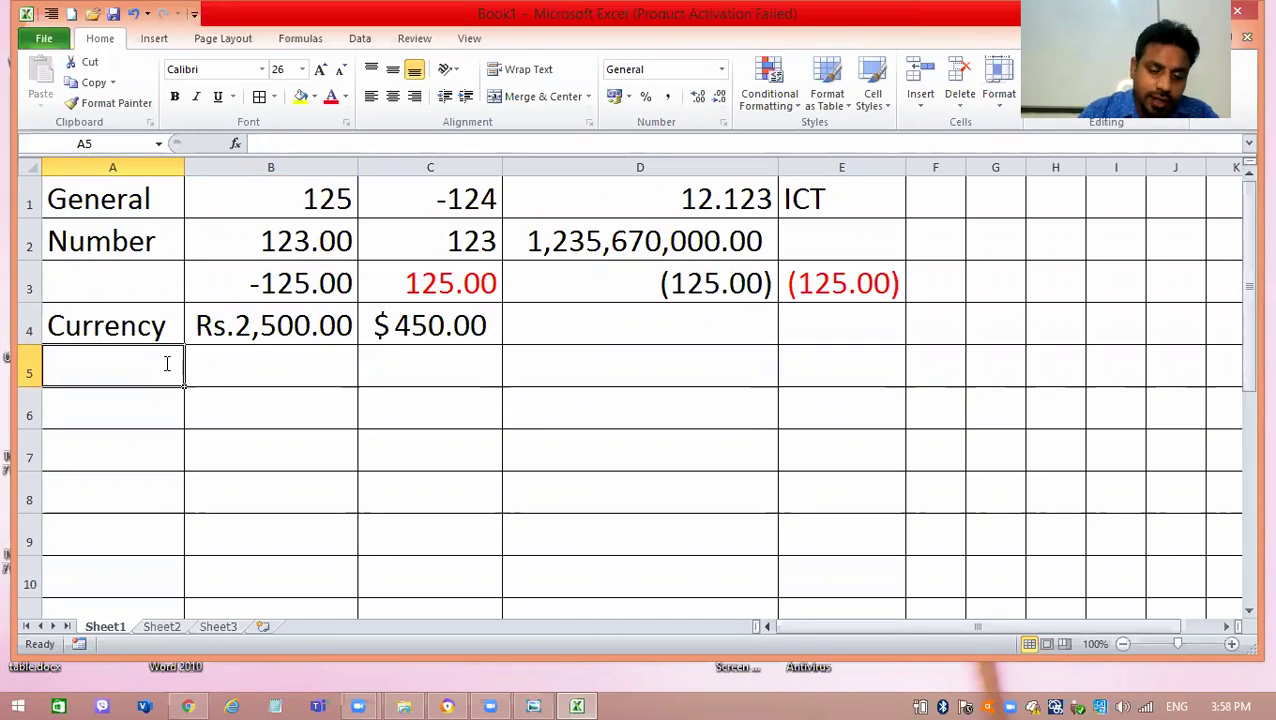
Step: Label A5 'Accountiing' and autofit column A to the text
text(Acco)
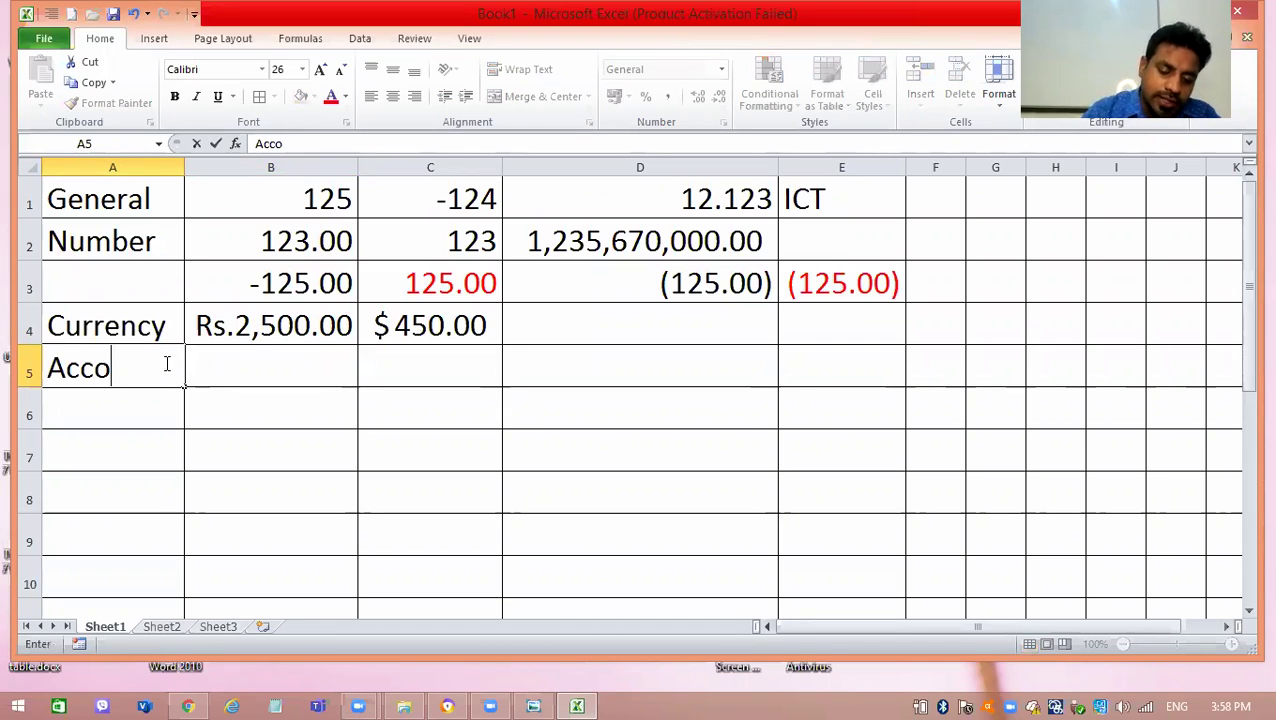
text(unti)
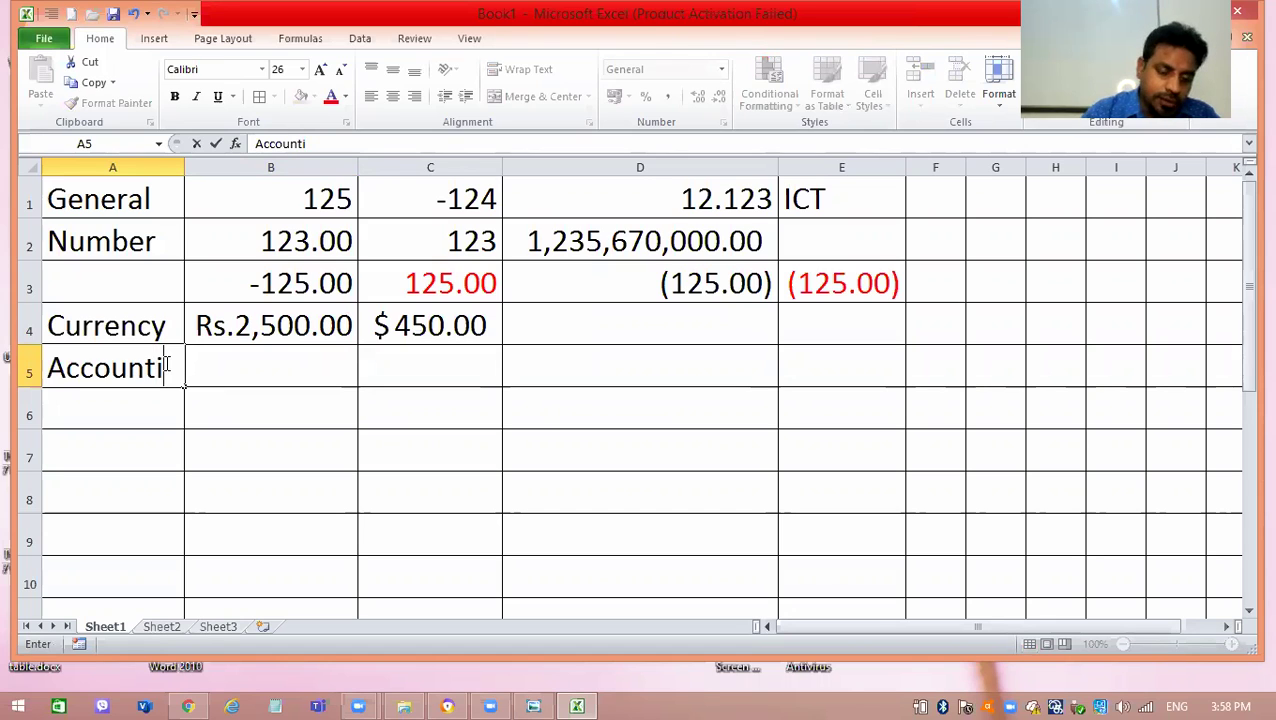
text(ing)
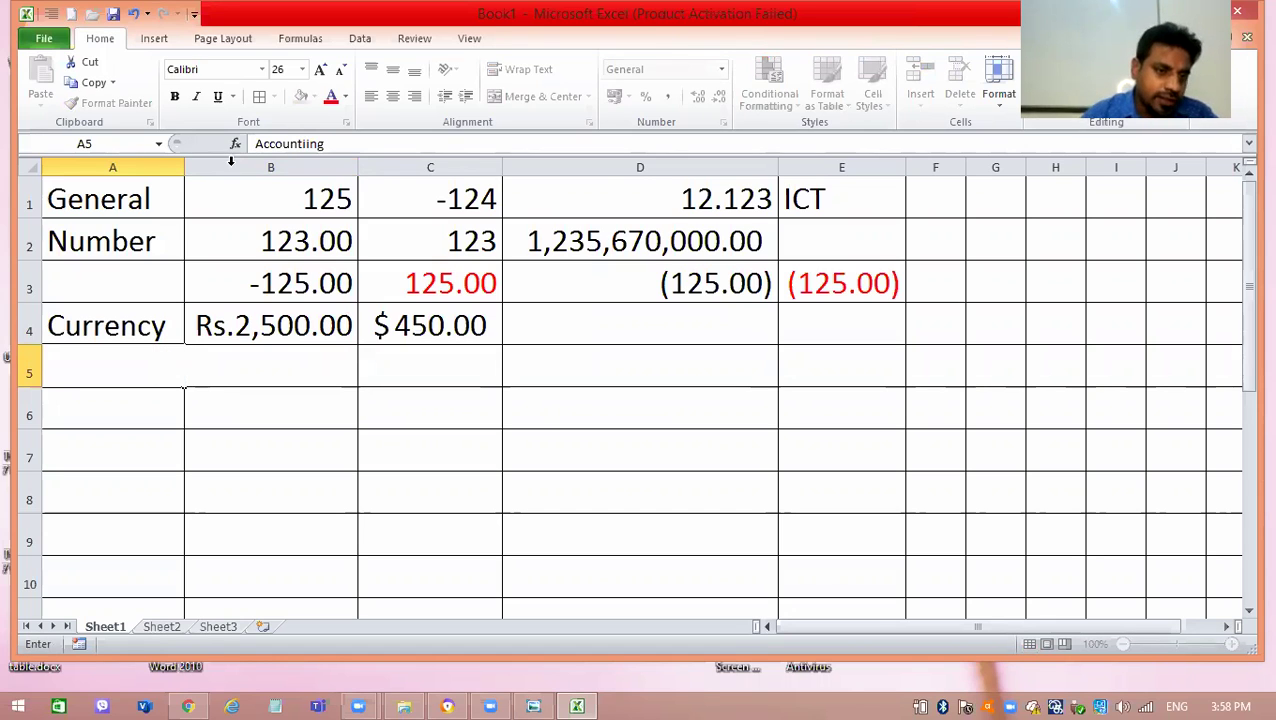
key(Return)
double_click(184, 171)
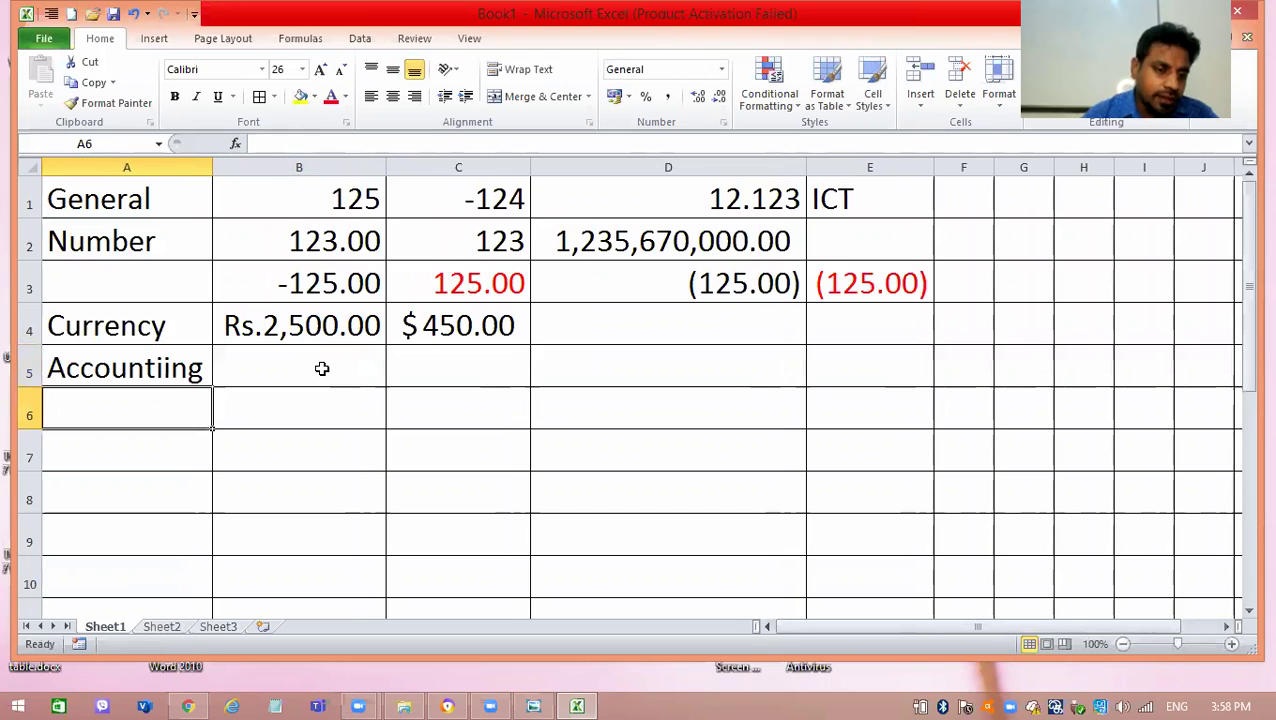
Step: Format B5 as Accounting, enter 2,500 (Rs. 2,500.00) and widen column B
click(322, 369)
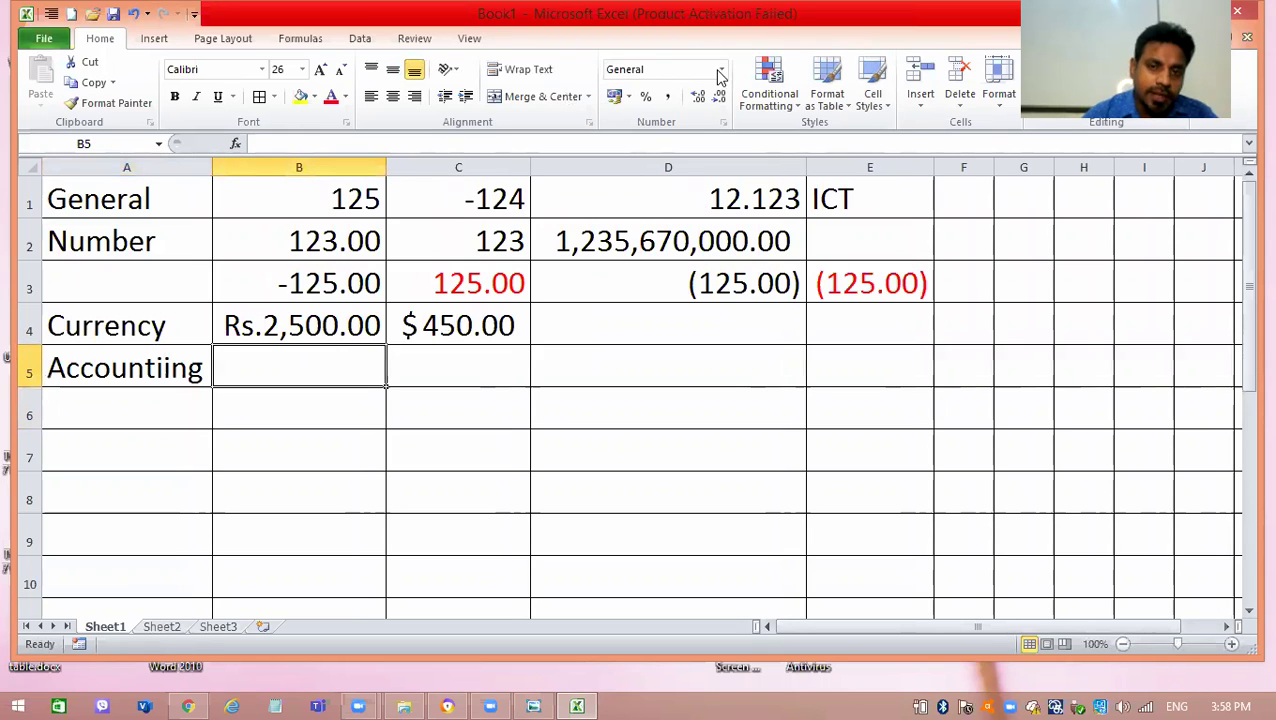
click(722, 72)
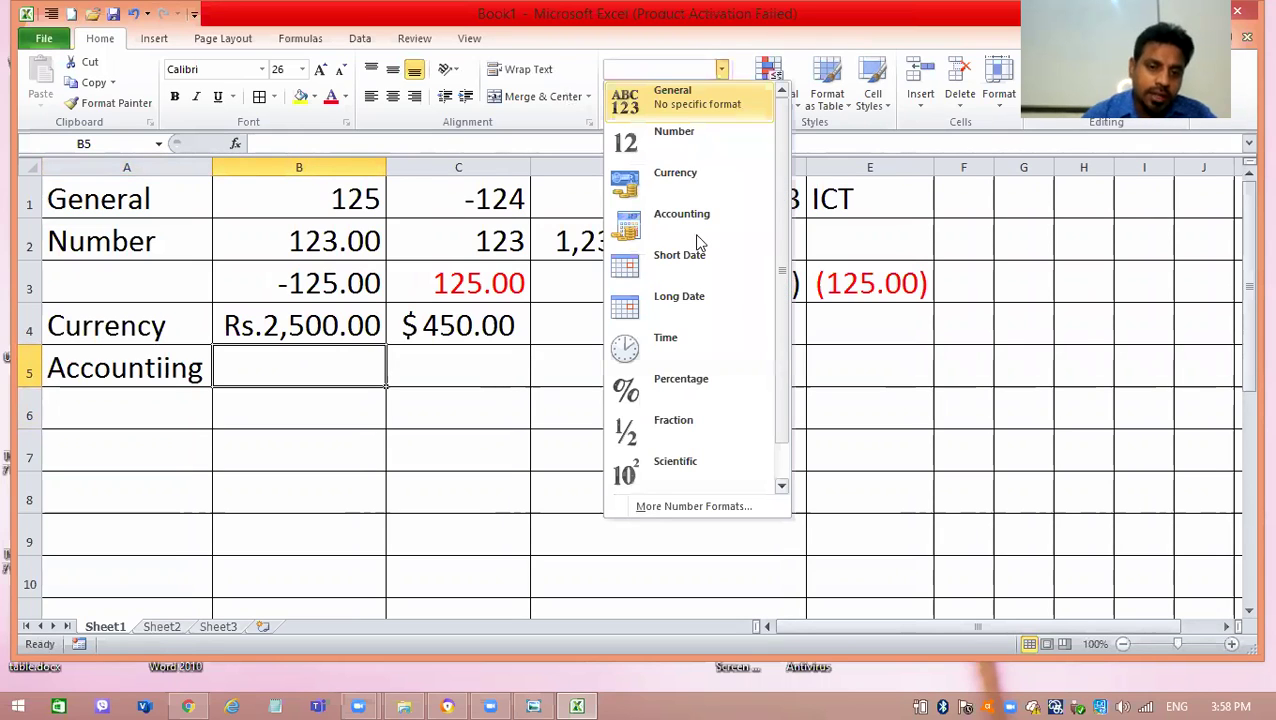
click(695, 230)
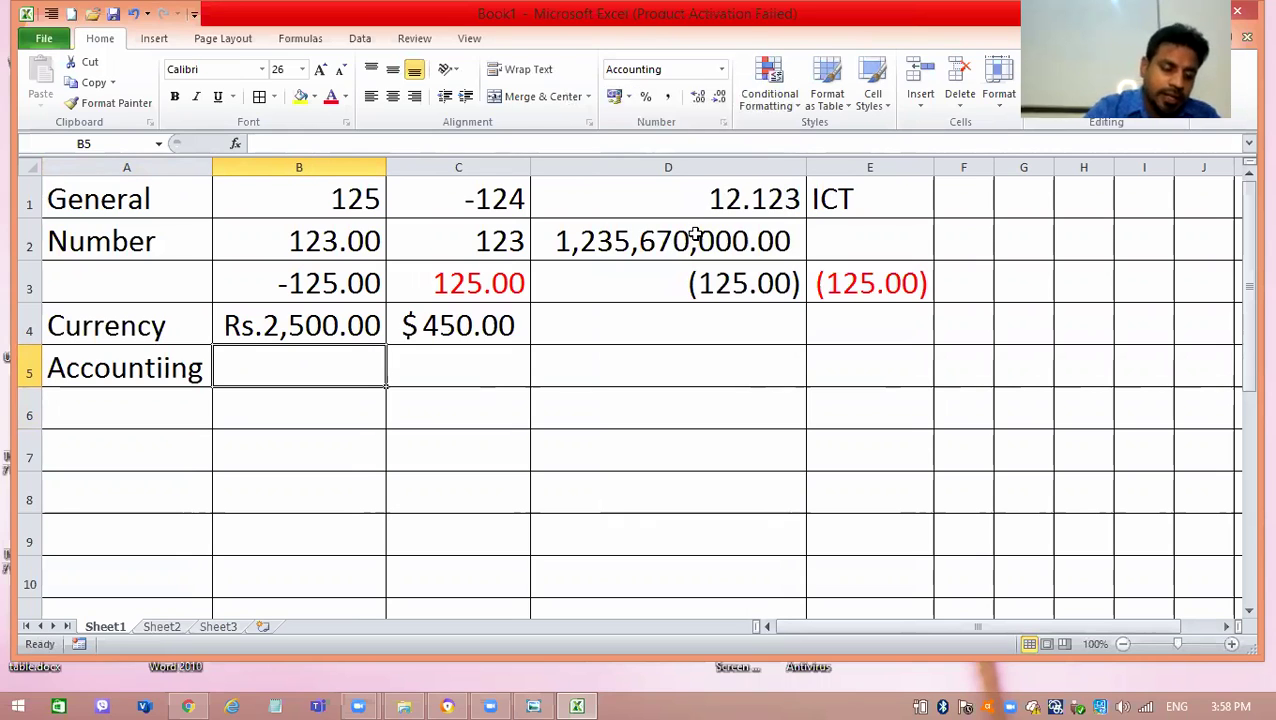
text(2,)
text(5)
text(00)
key(Return)
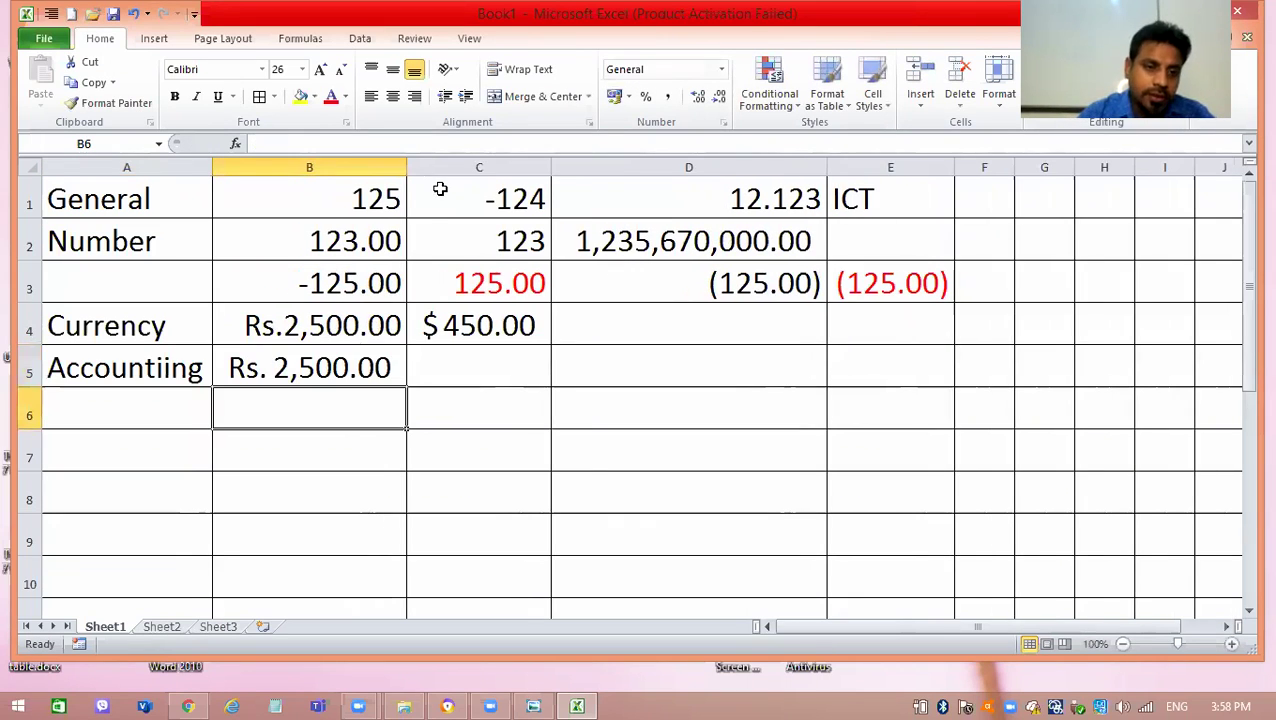
drag(407, 170, 456, 180)
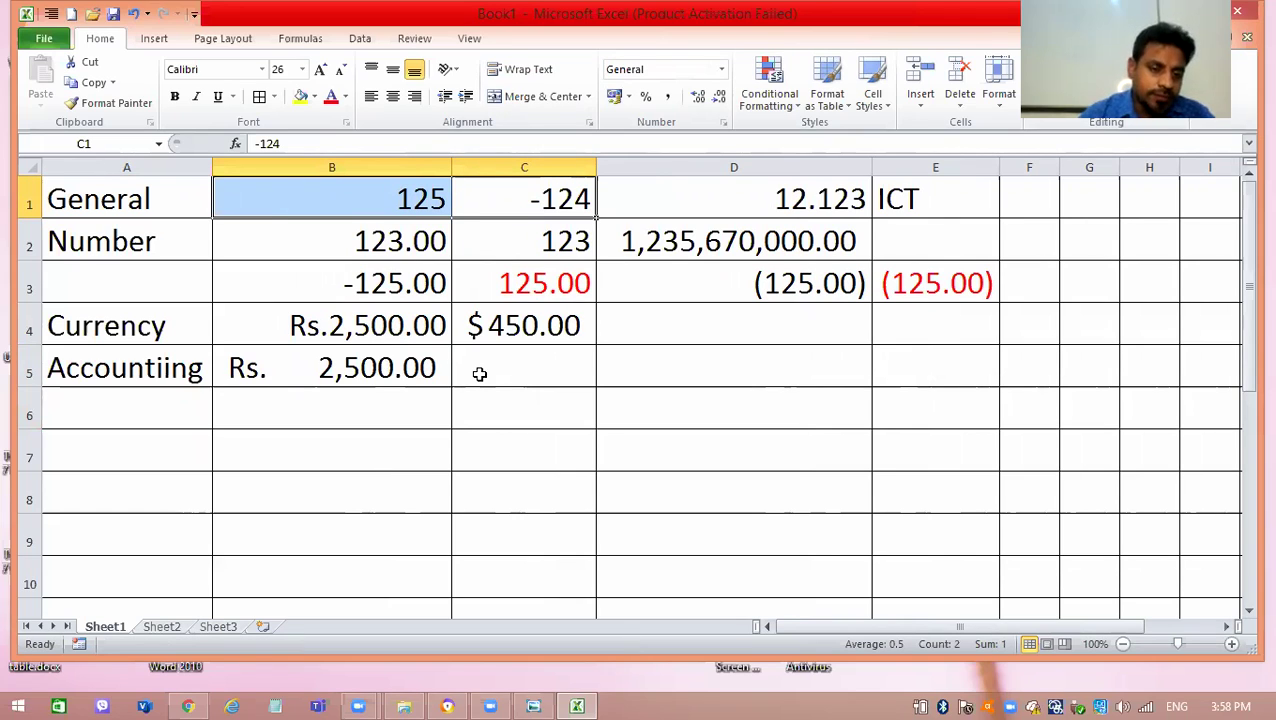
click(445, 370)
Step: Format C5 as Accounting with 250 (Rs. 250.00), then move to A6
key(Right)
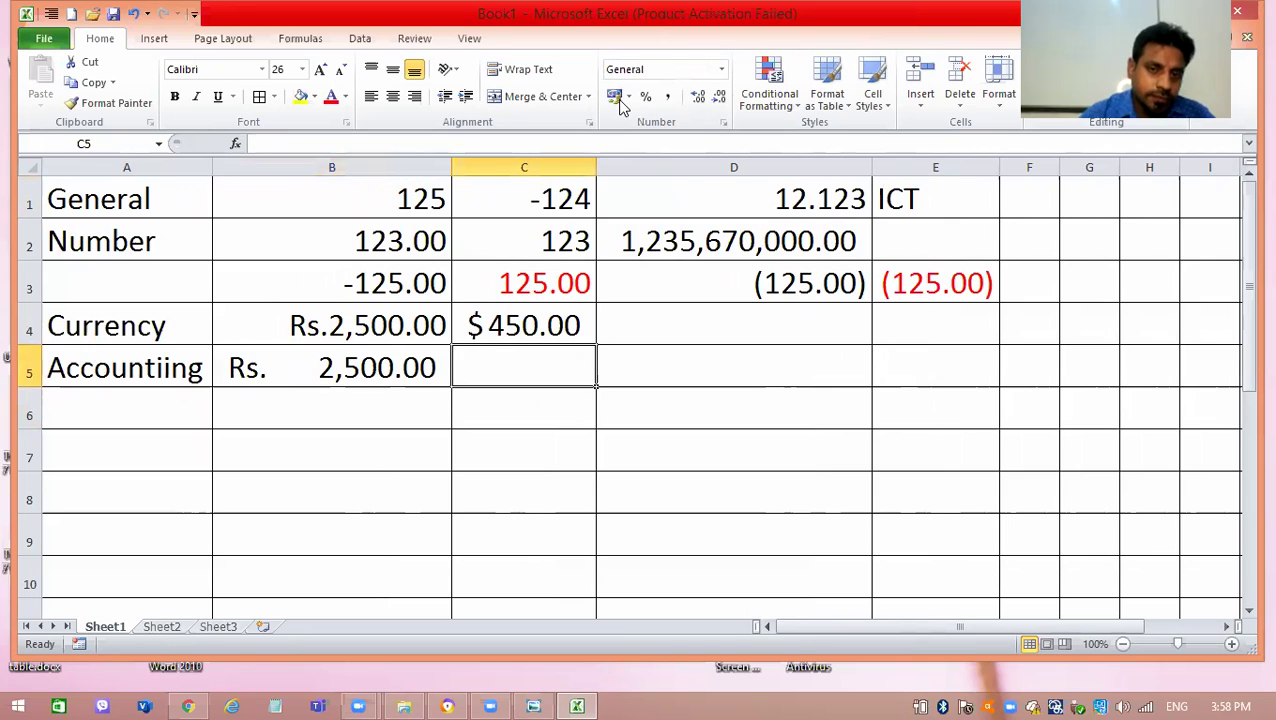
click(616, 98)
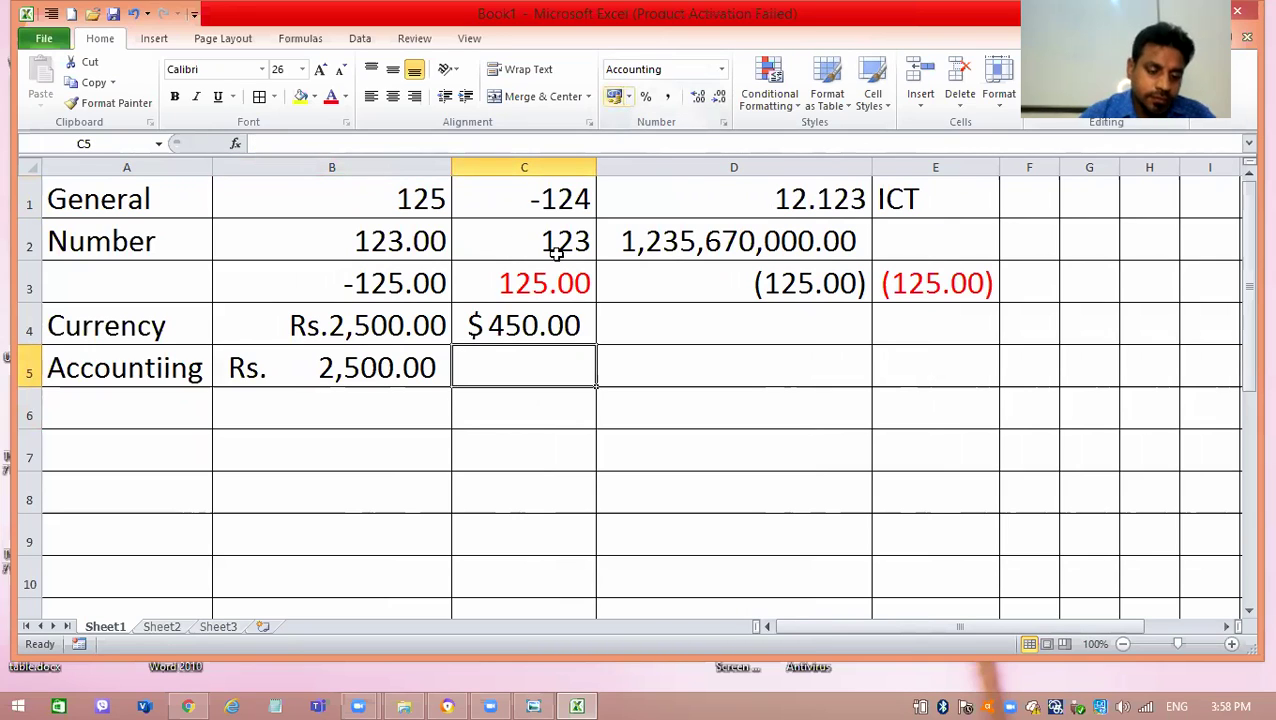
text(250)
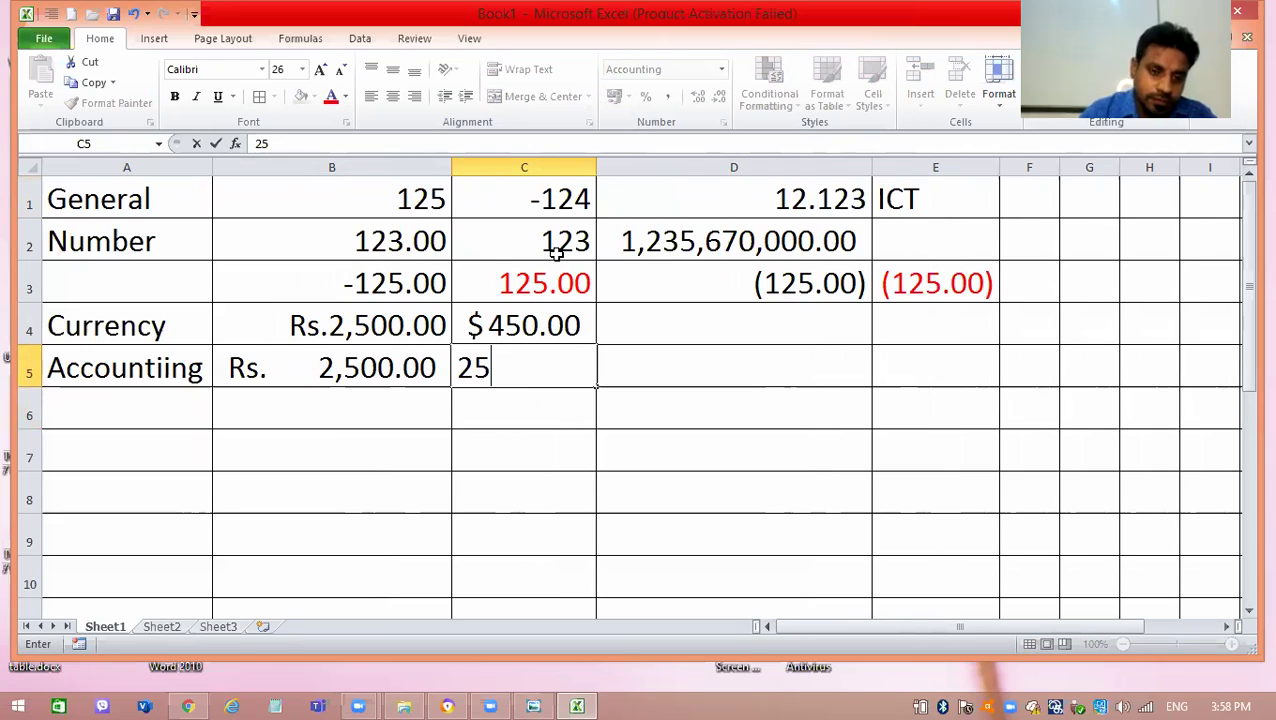
key(Return)
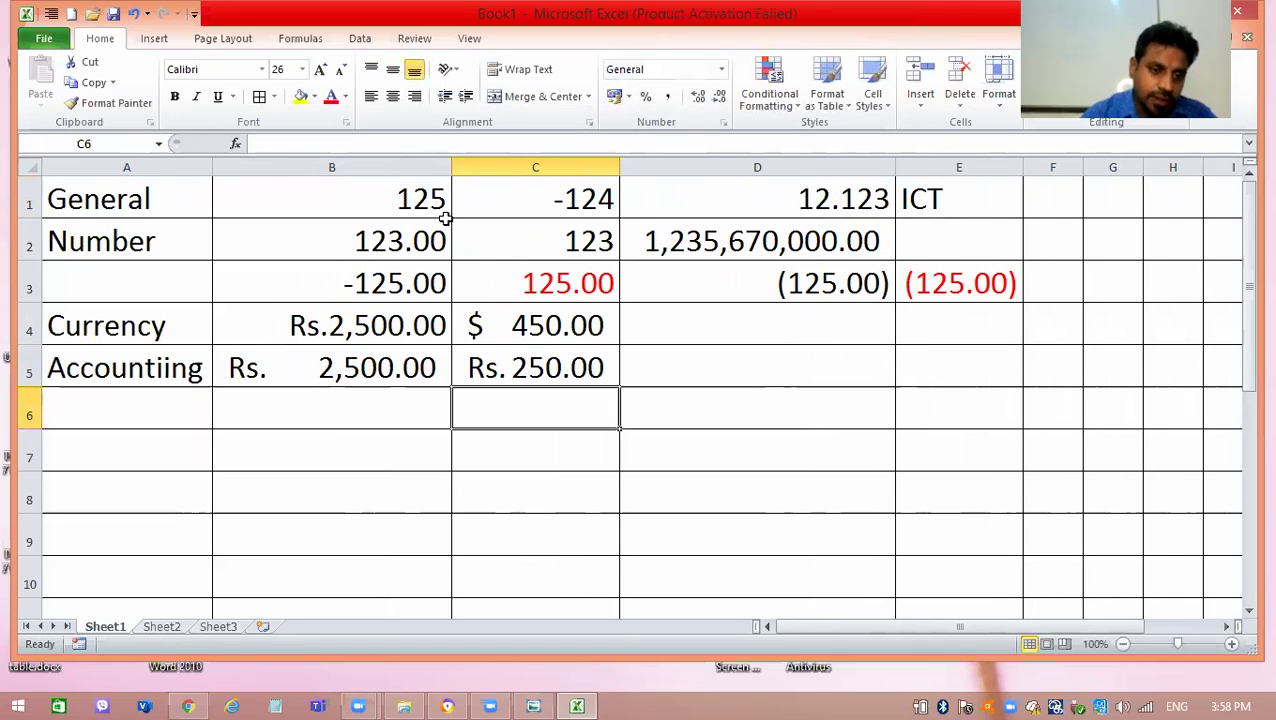
key(Up)
click(173, 406)
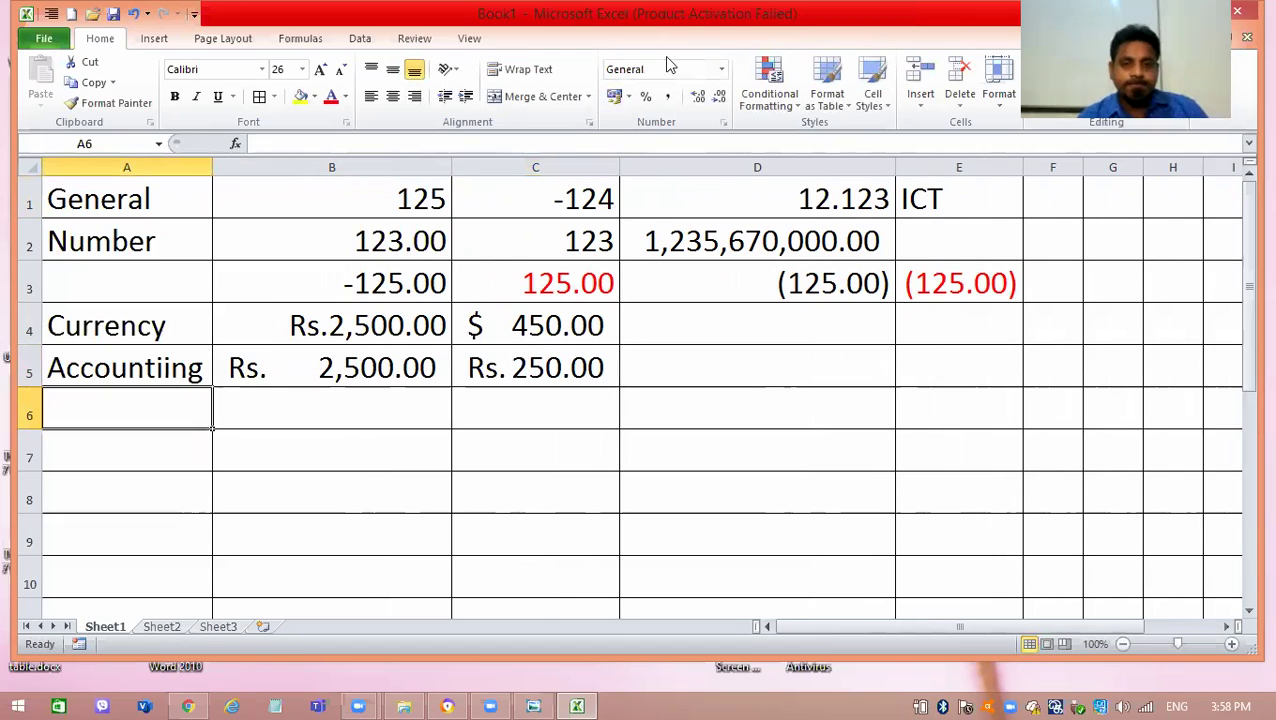
Step: Label A6 'short date'
click(724, 71)
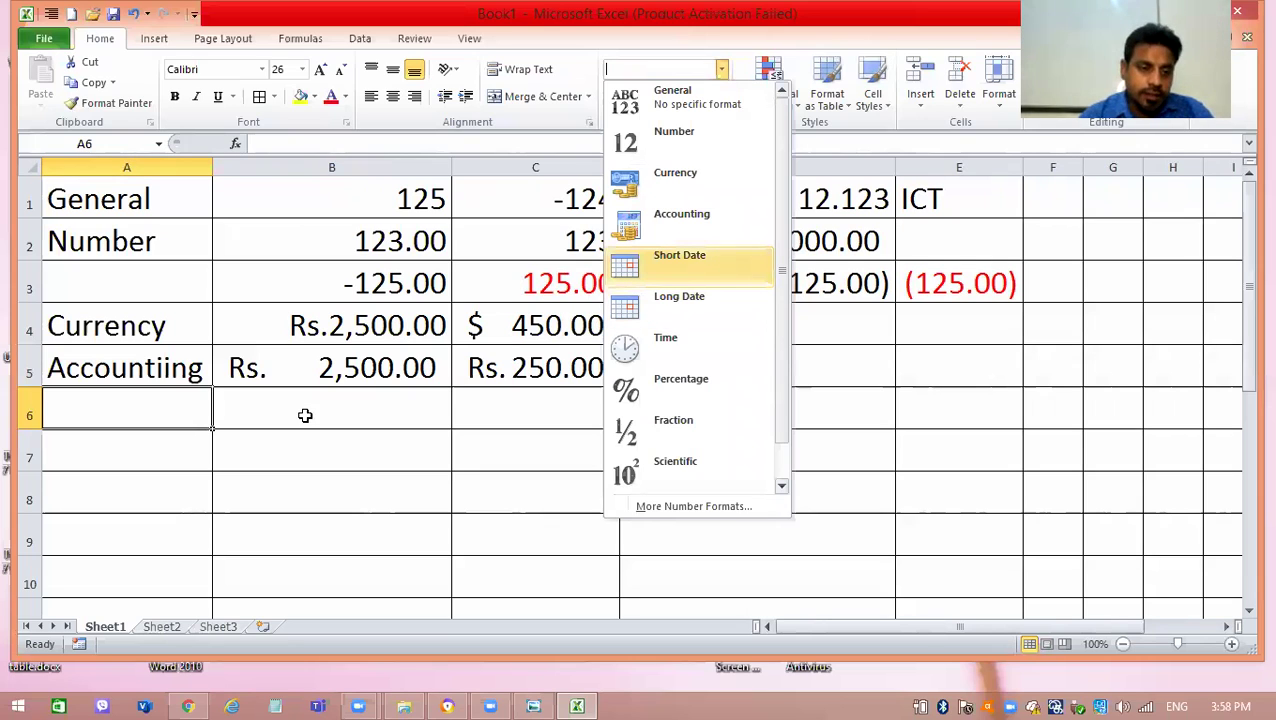
key(Escape)
text(s)
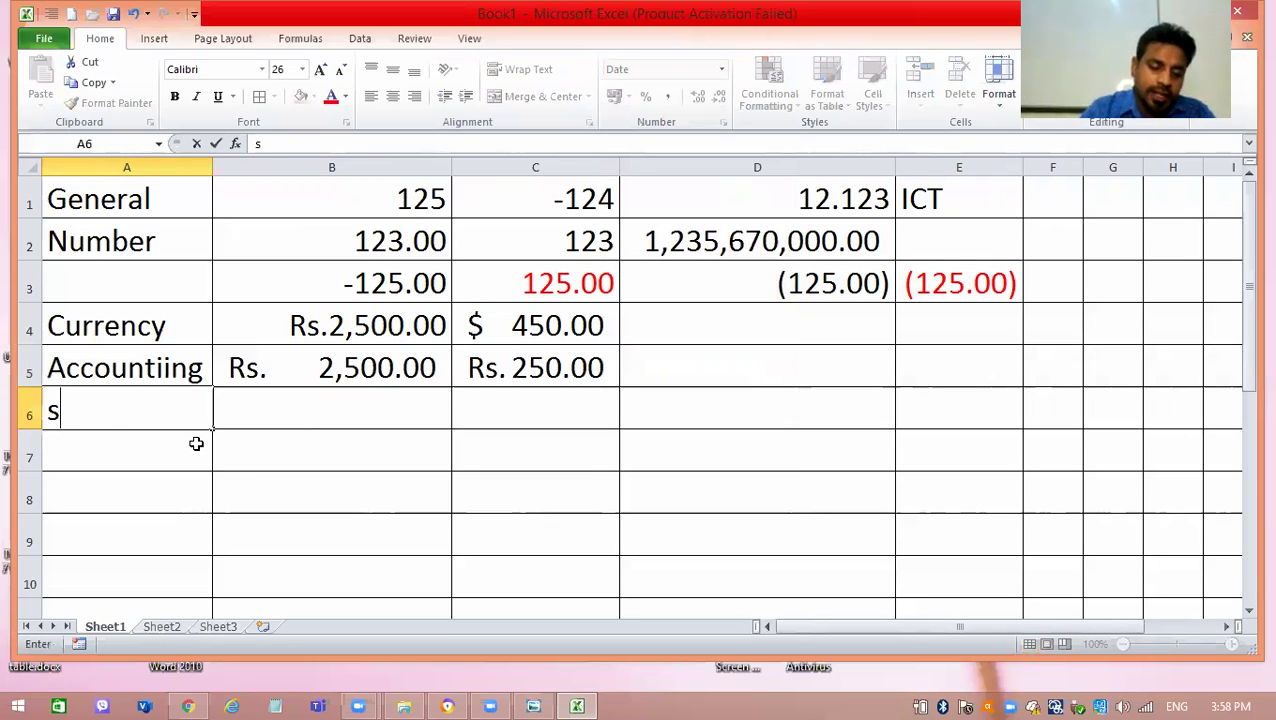
text(hort date)
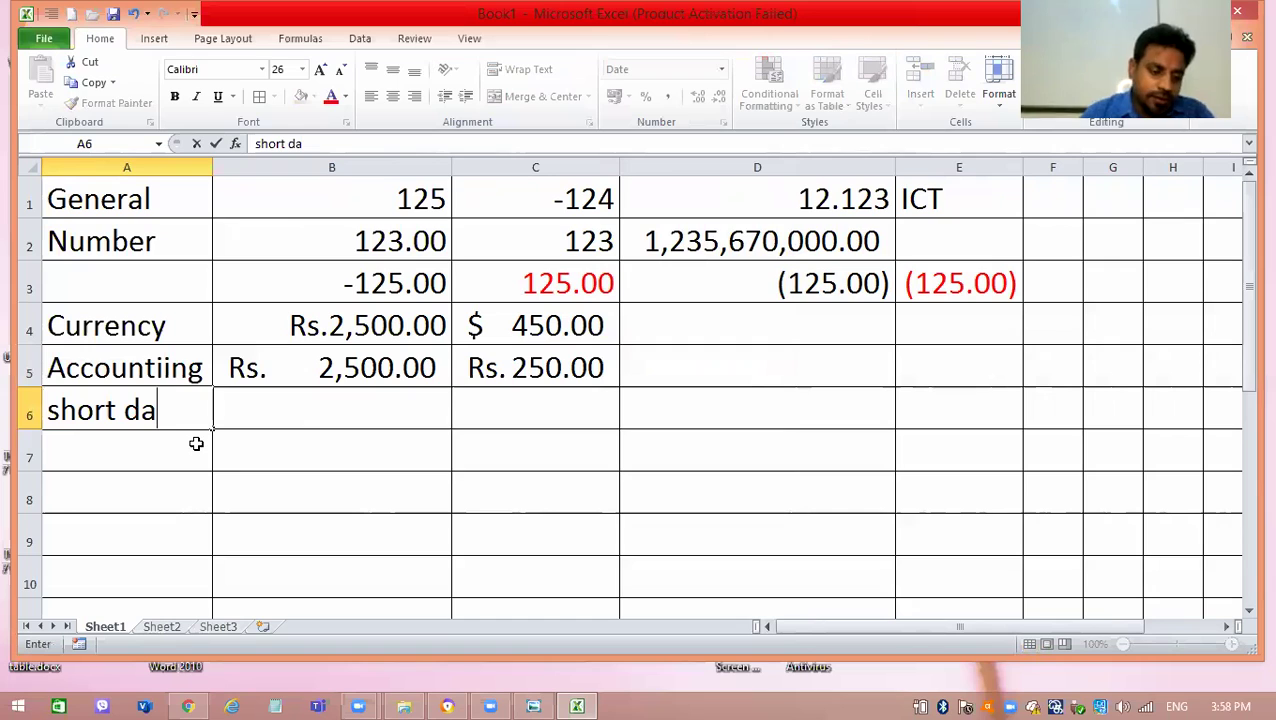
click(246, 400)
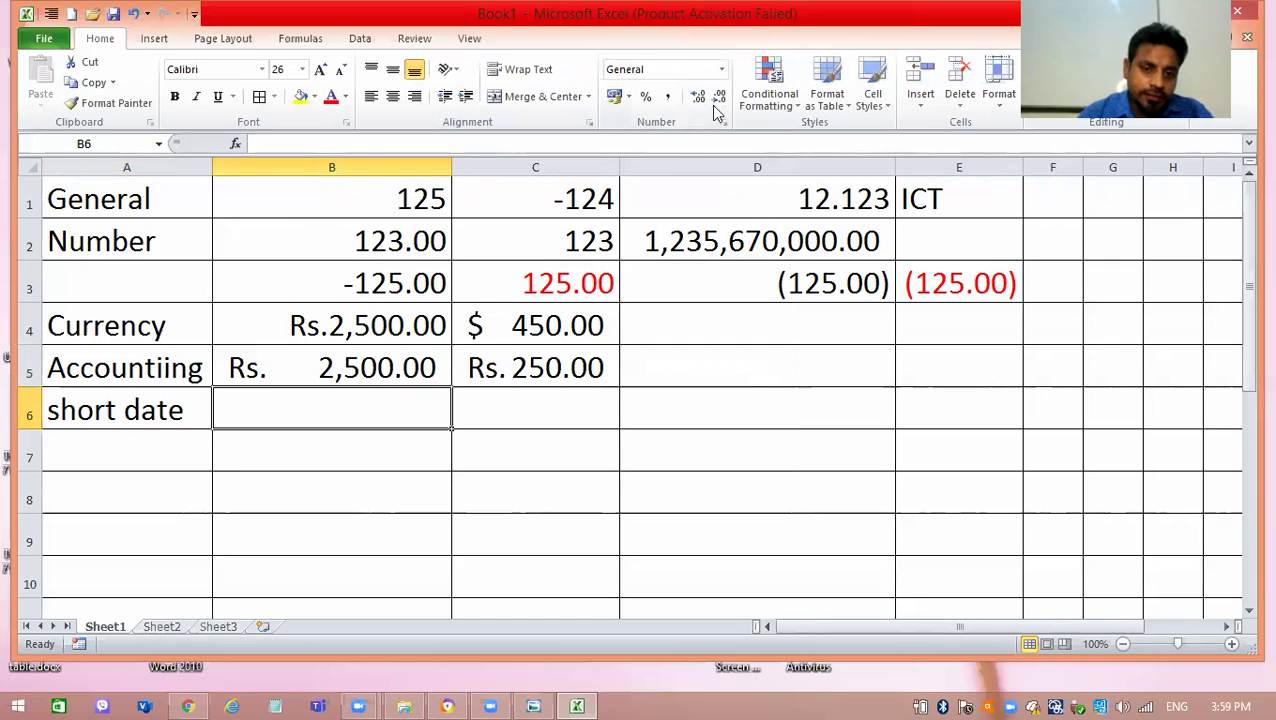
Step: Enter 2021-02-28 in B6 formatted as Short Date
click(721, 69)
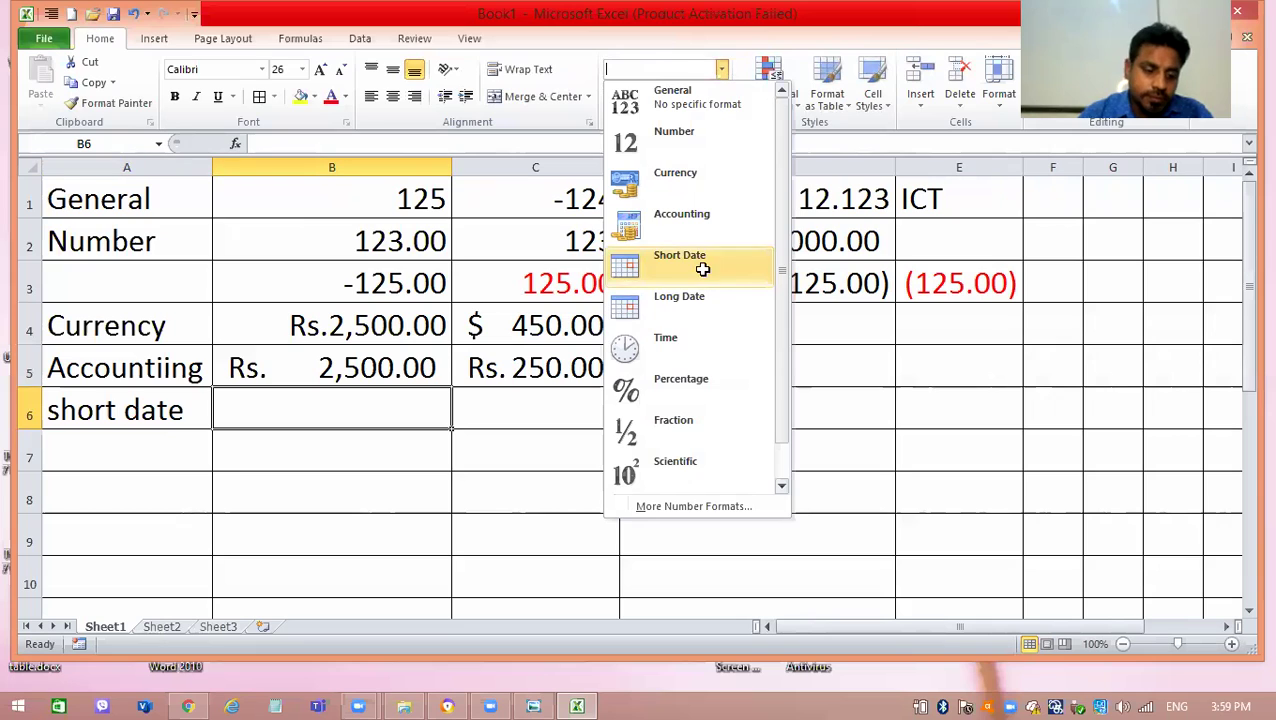
click(703, 269)
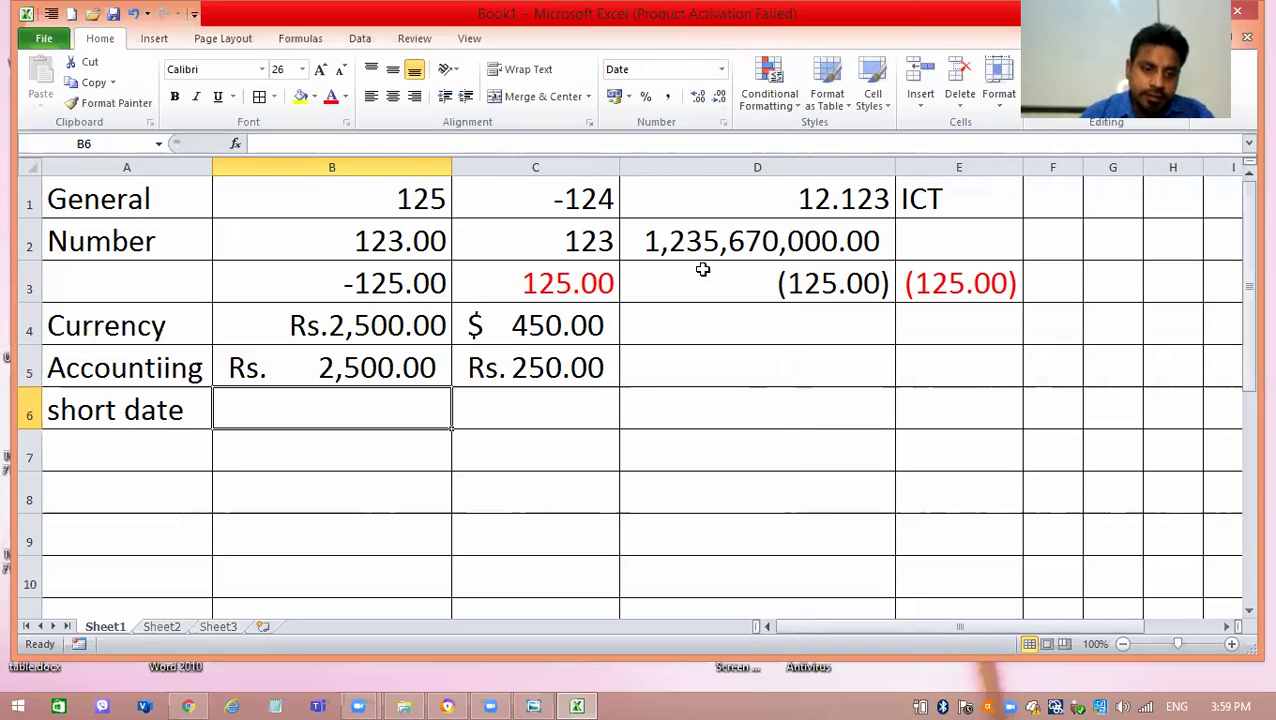
text(2021-02-28)
key(Return)
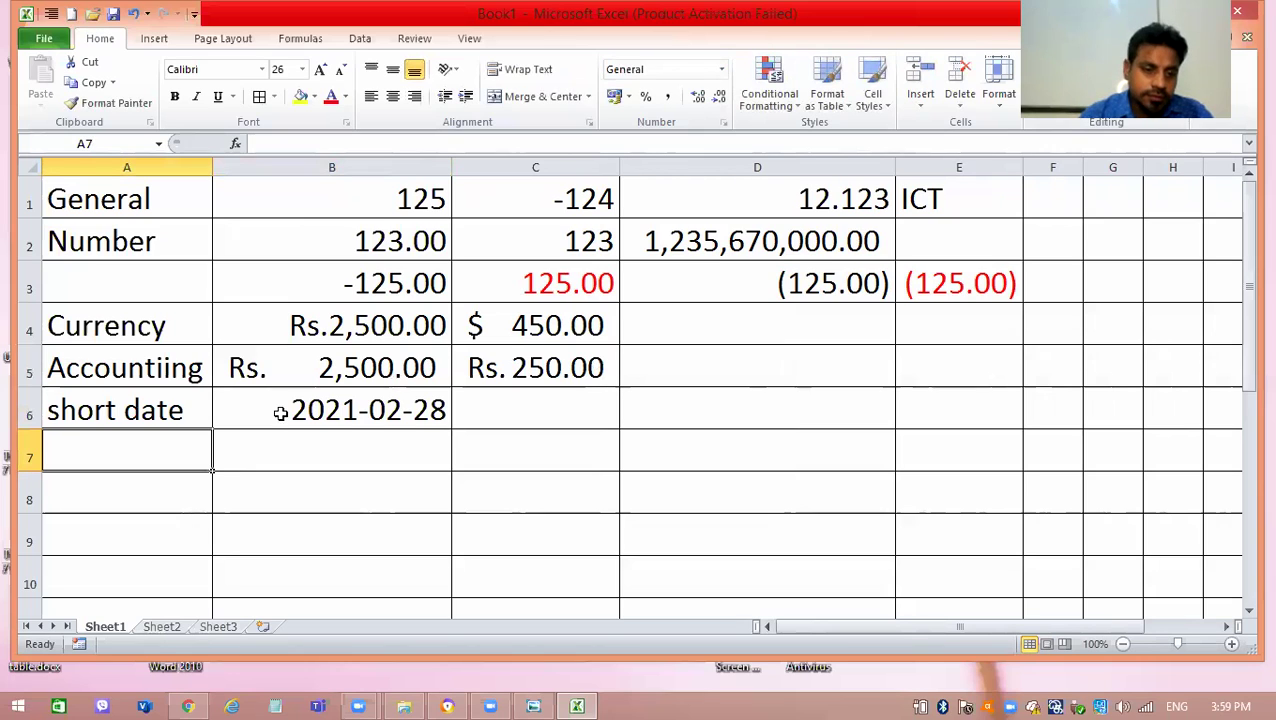
click(281, 413)
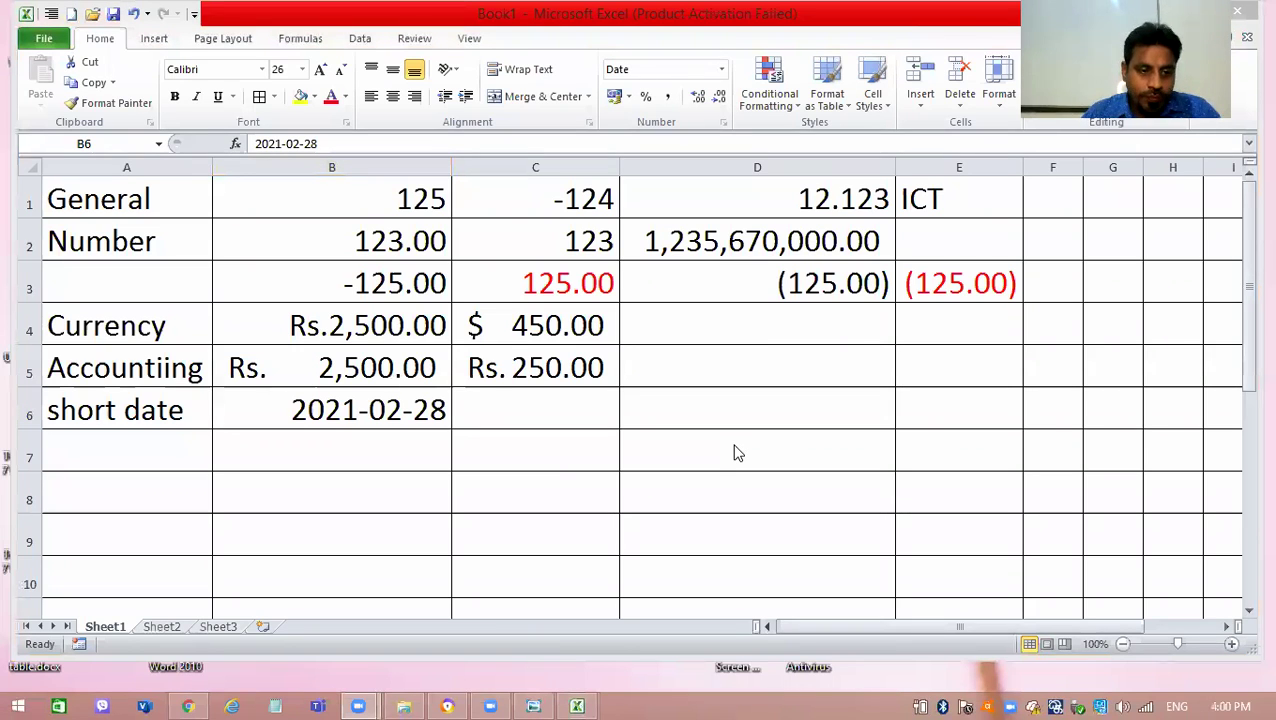
Step: Give C6 the 14-Mar date format through Format Cells
click(407, 398)
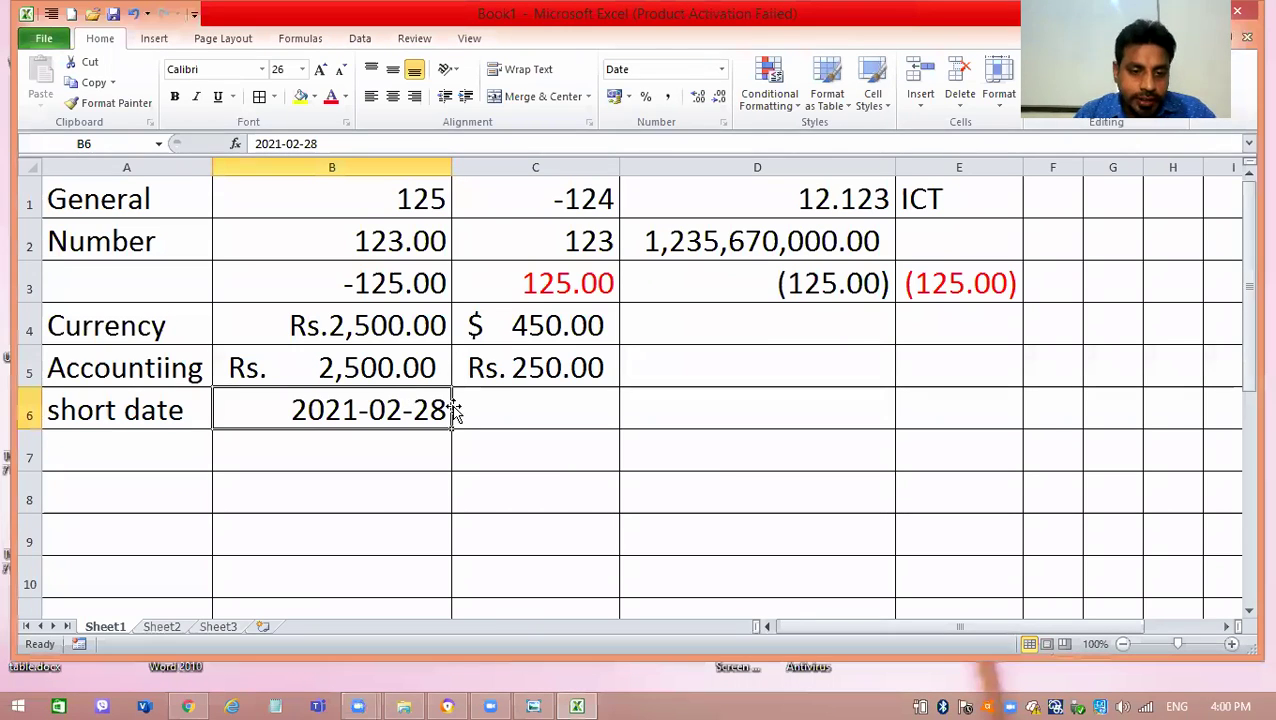
click(511, 408)
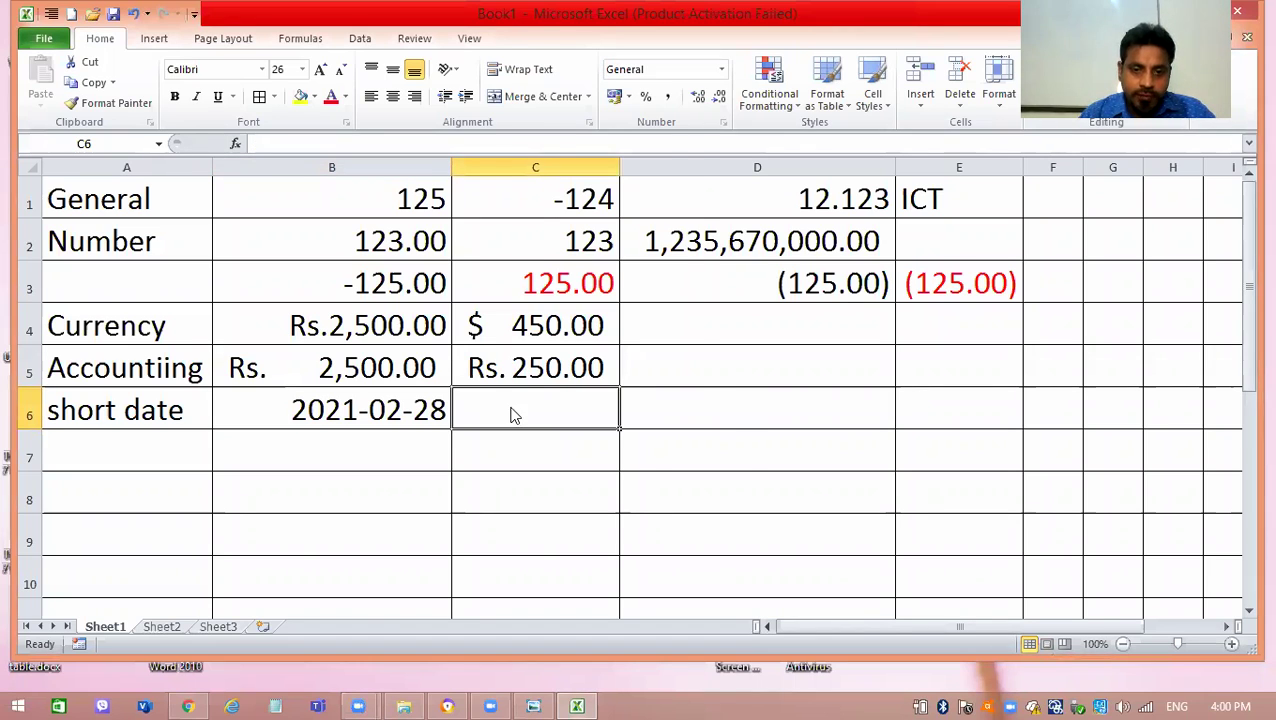
right_click(511, 410)
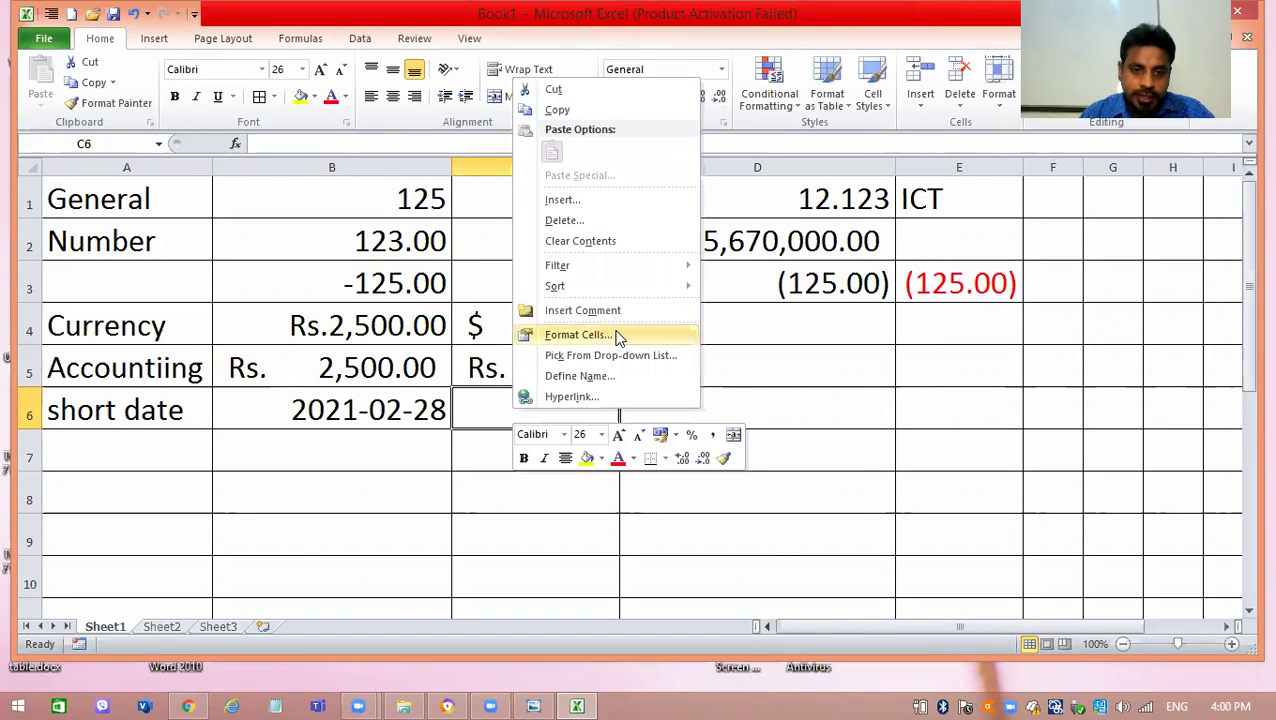
click(617, 337)
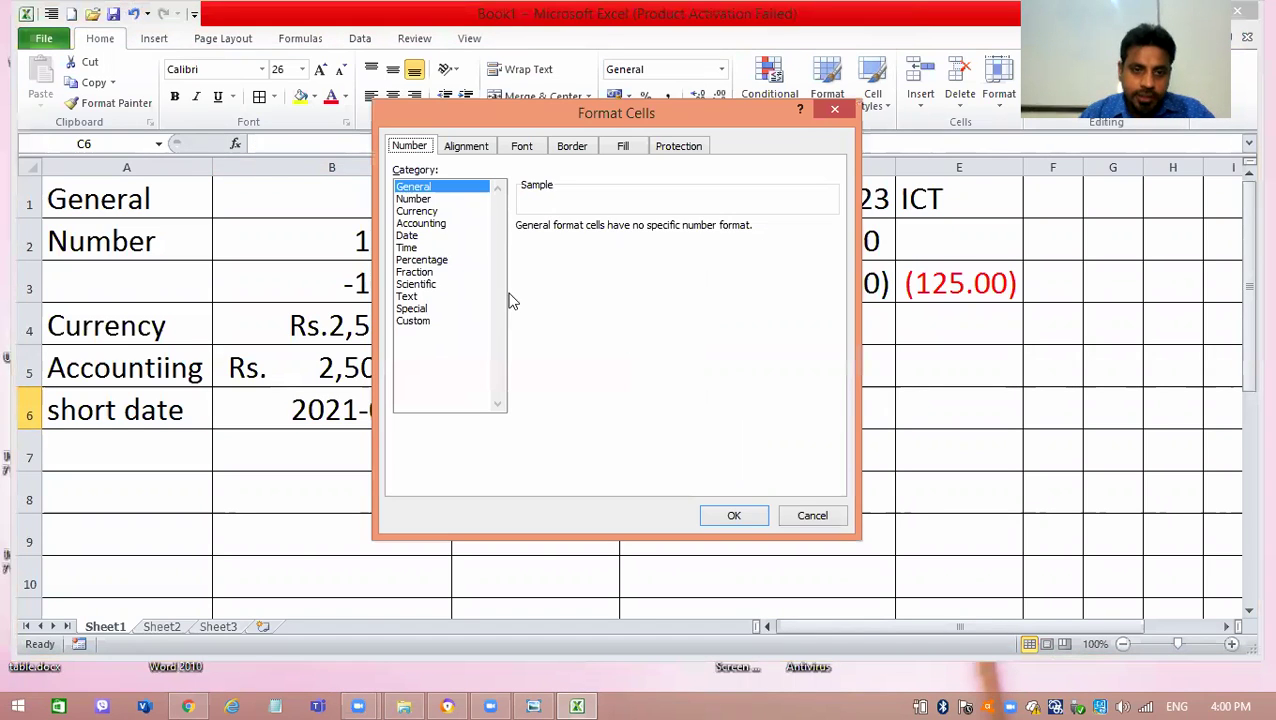
click(418, 236)
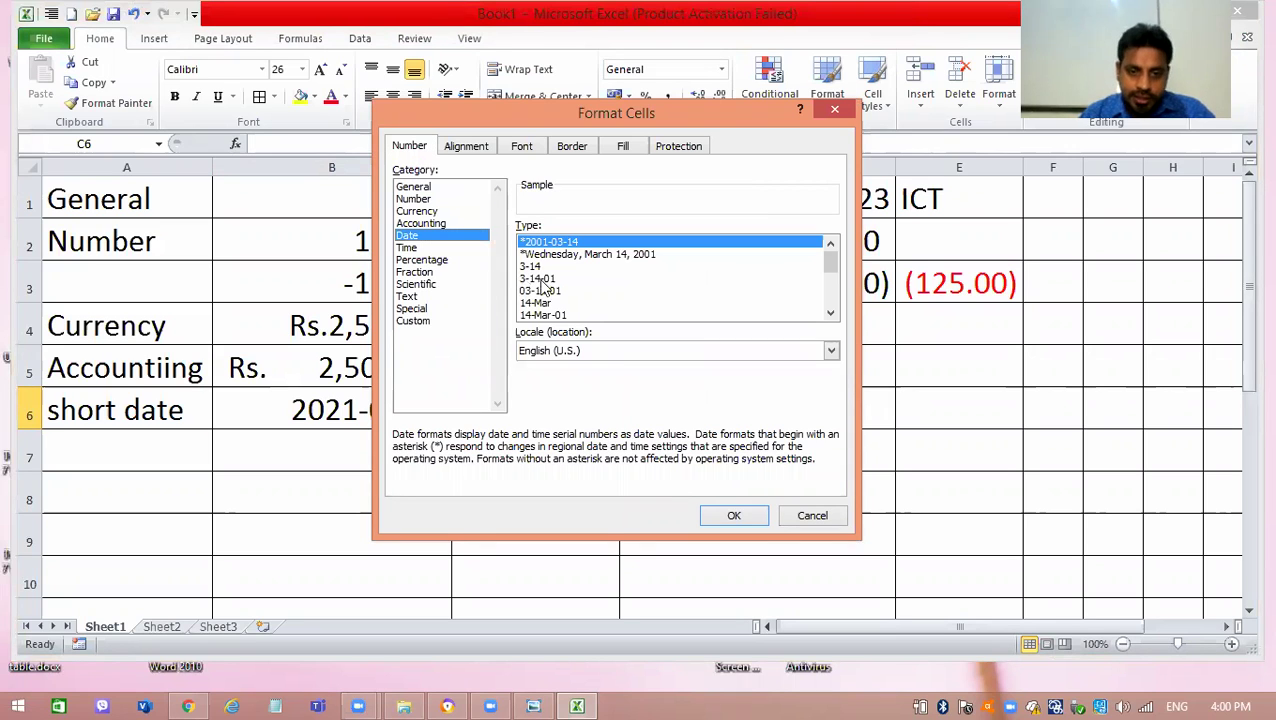
click(542, 279)
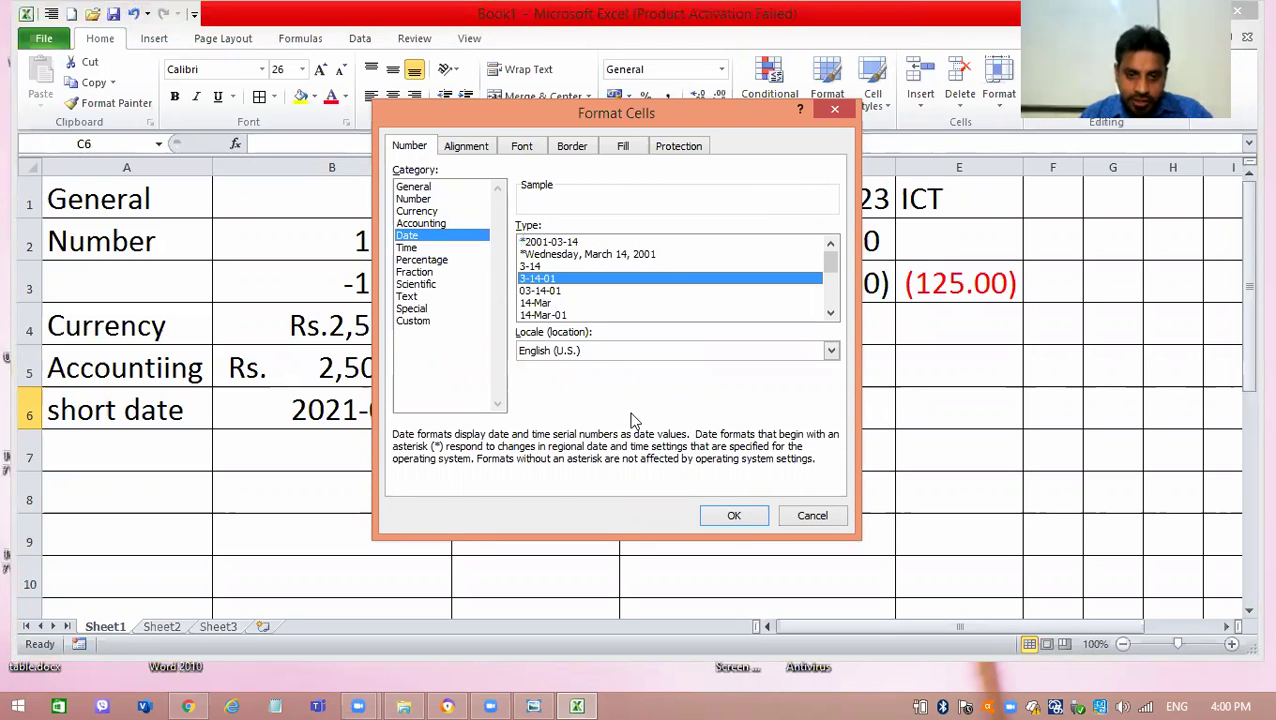
click(545, 302)
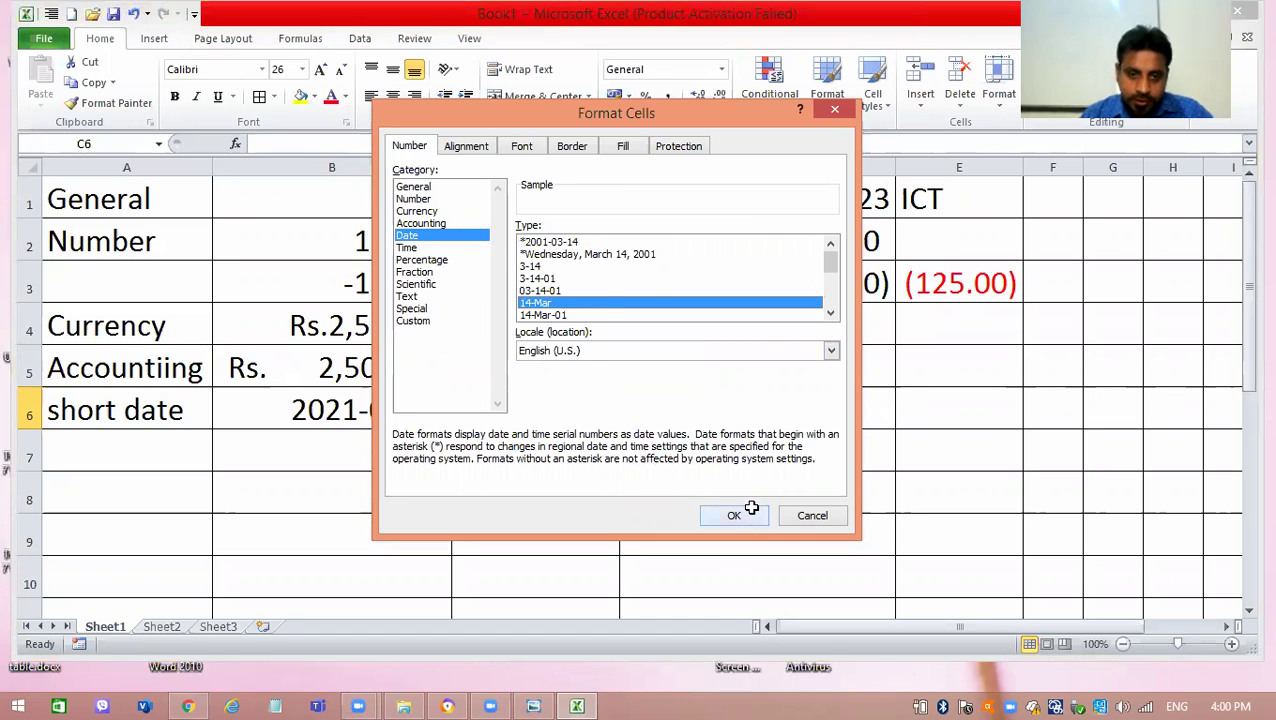
click(745, 513)
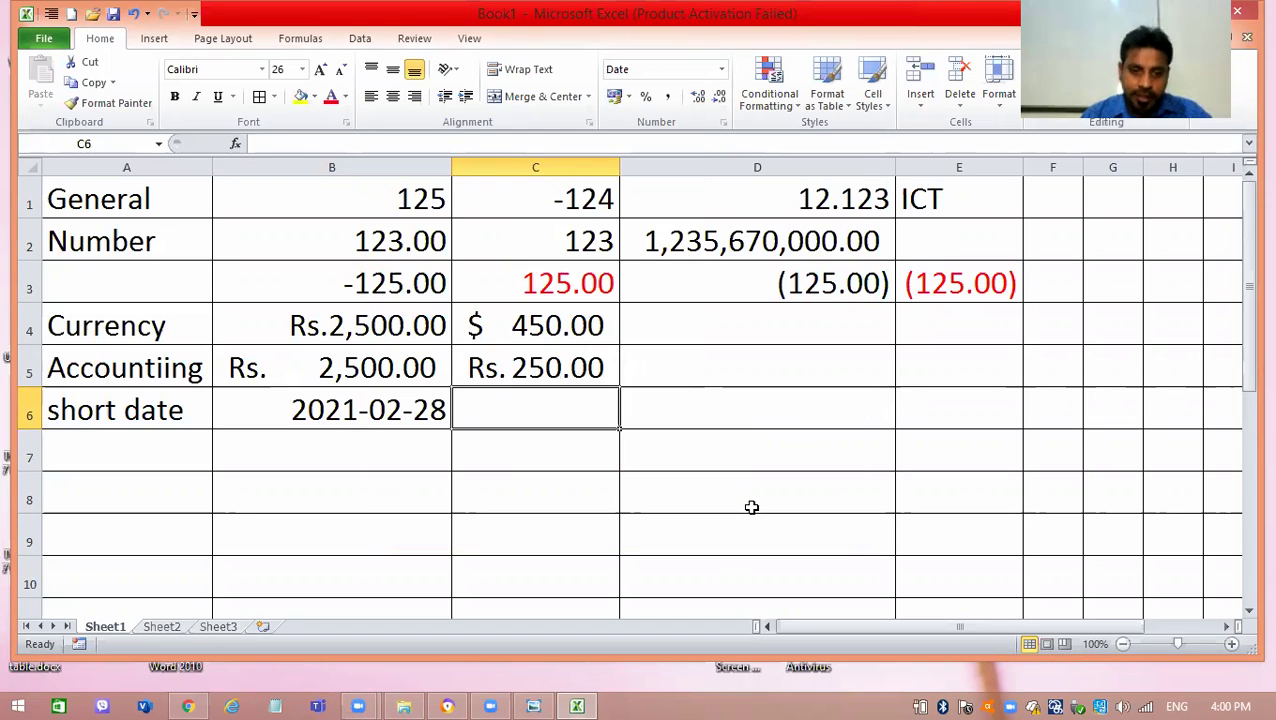
Step: Enter 2021-02-28 in C6, showing 28-Feb, and widen column C
text(2021-02-28)
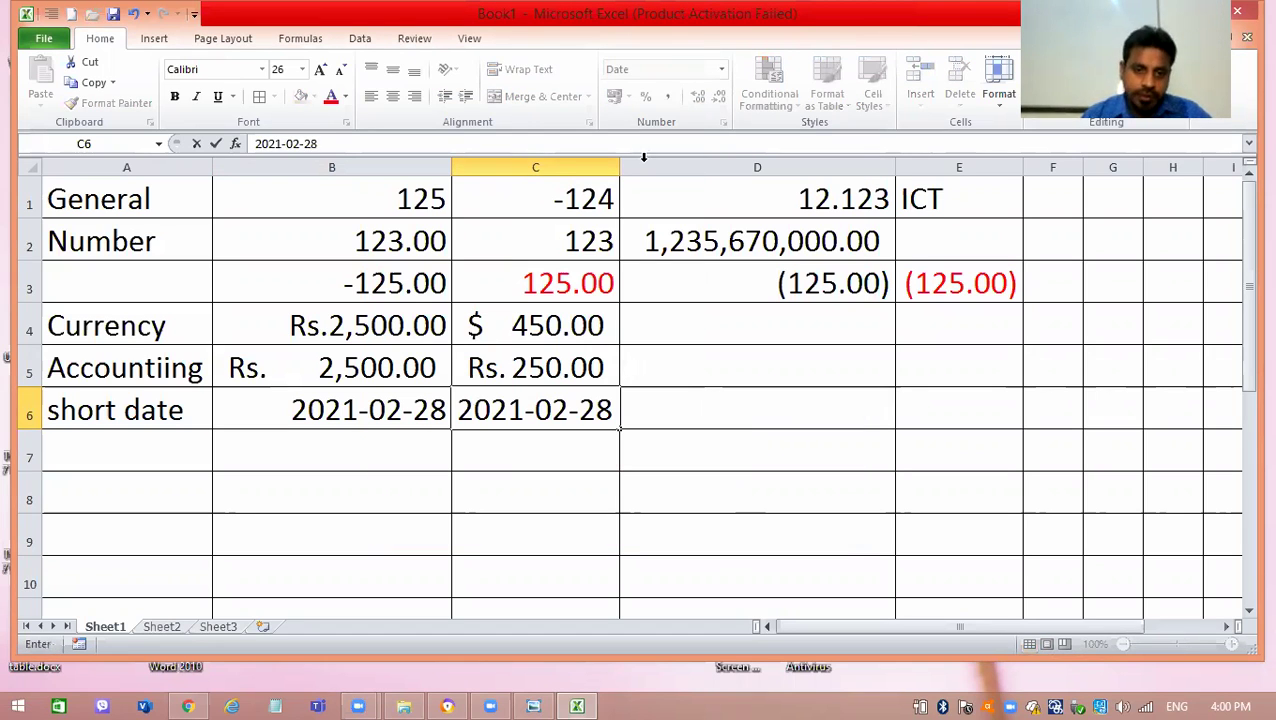
key(Return)
drag(621, 168, 662, 169)
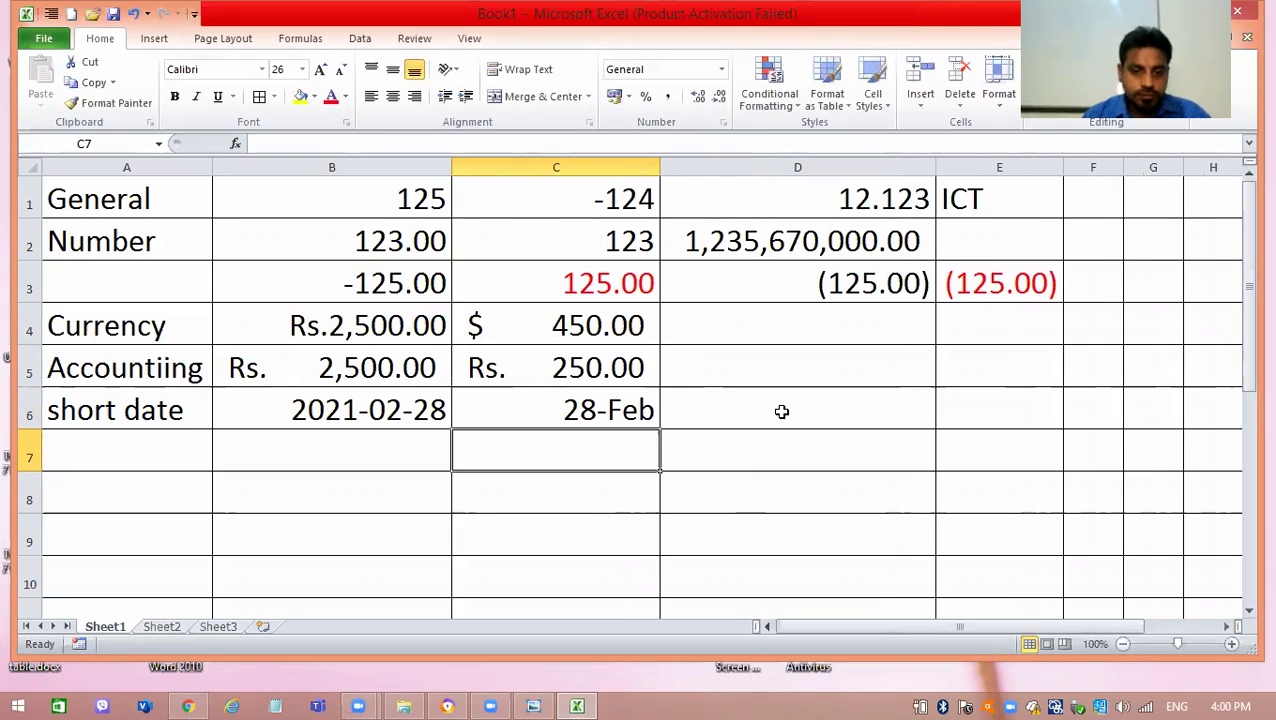
click(781, 411)
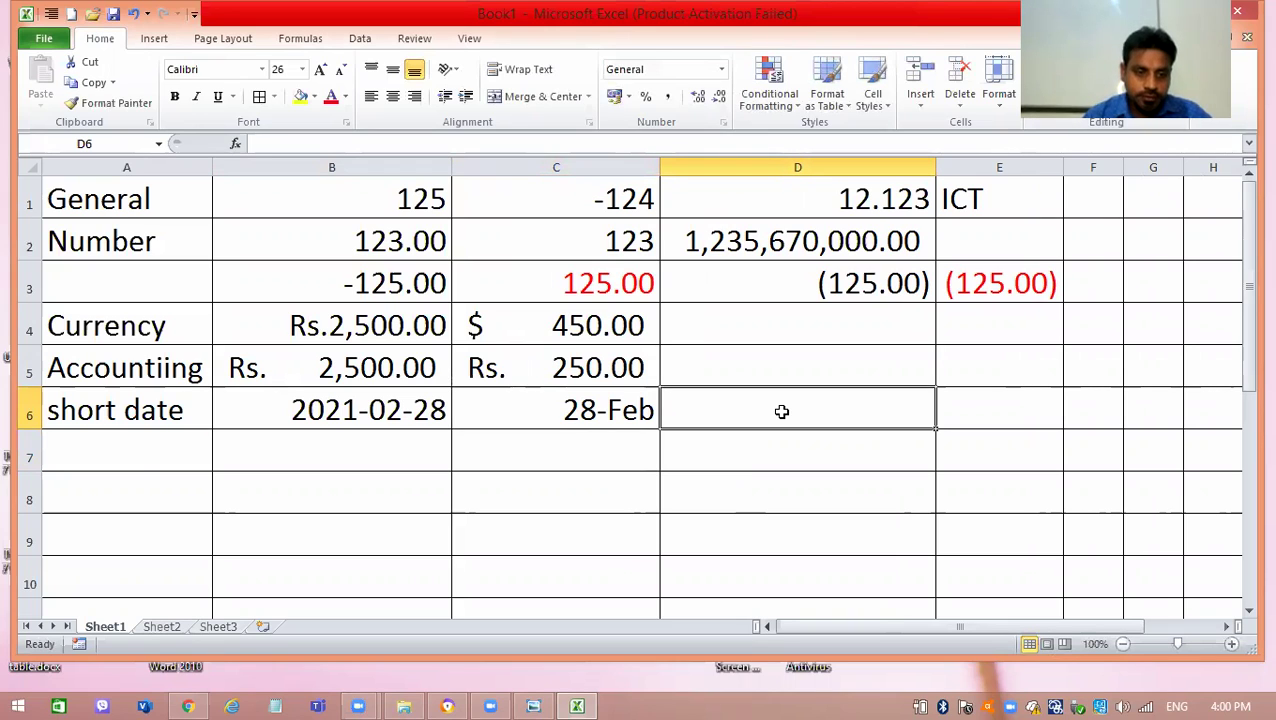
Step: Label A7 'long date'
click(145, 465)
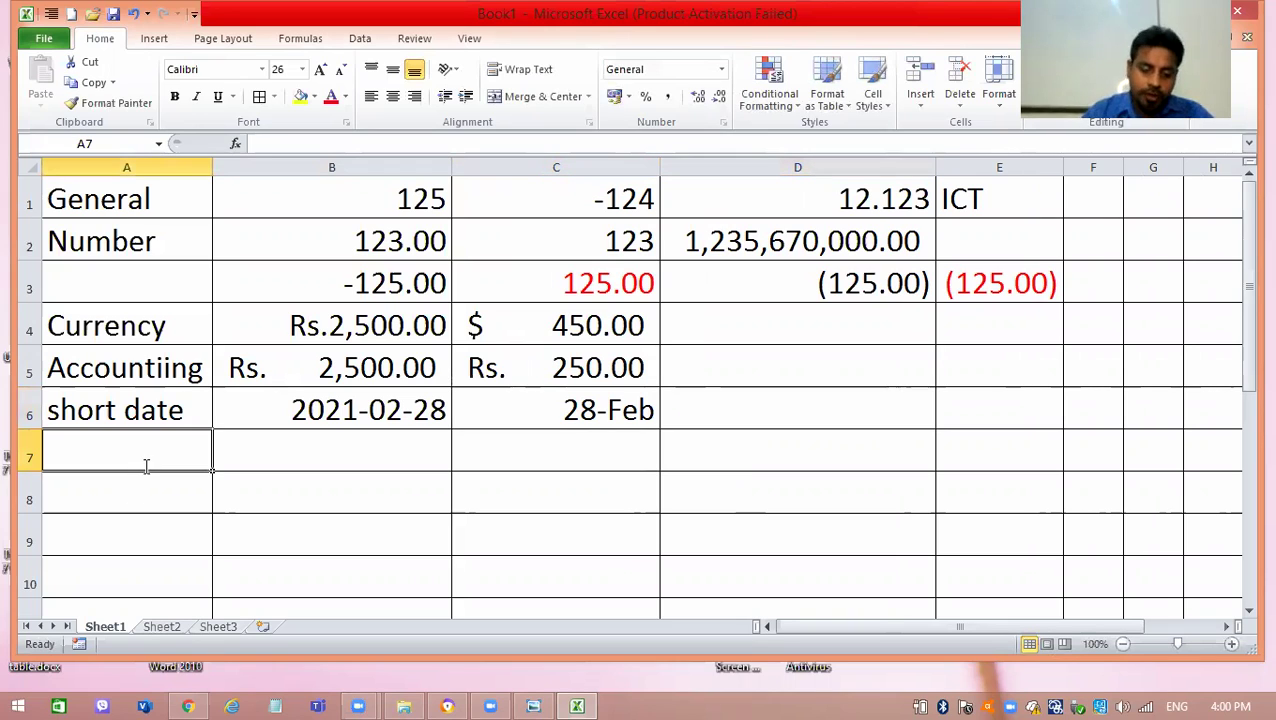
text(long )
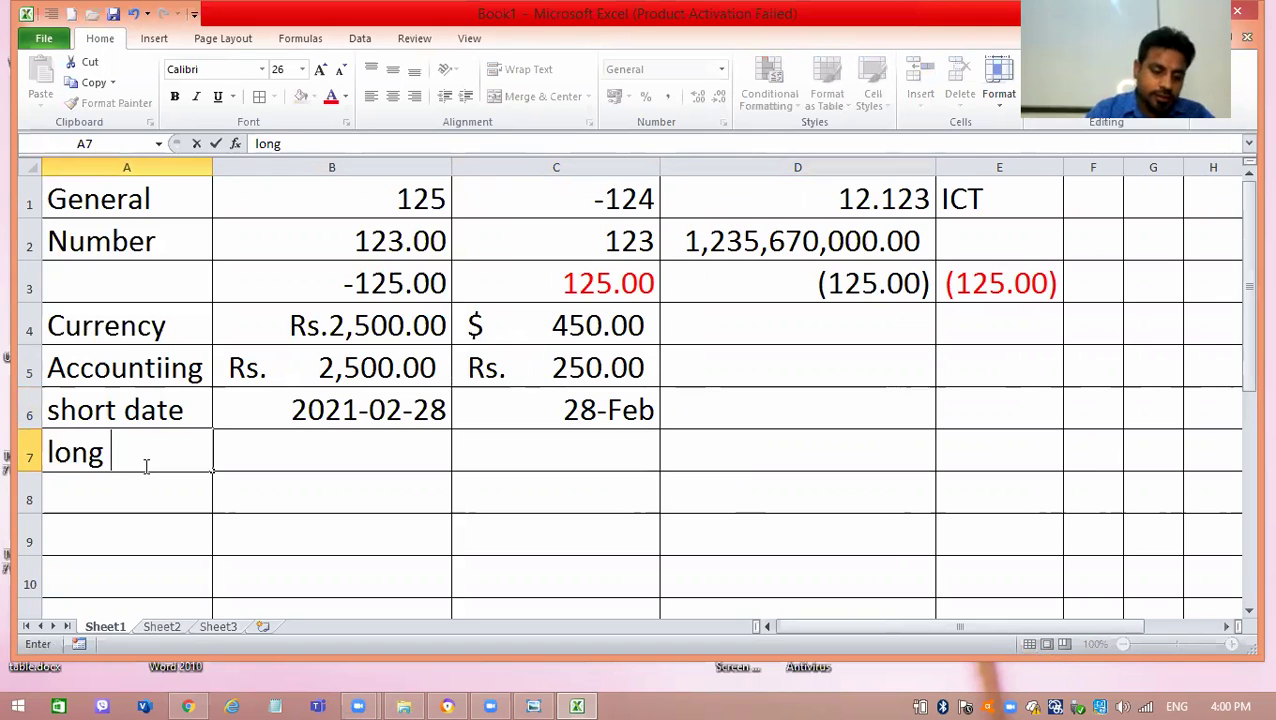
text(date)
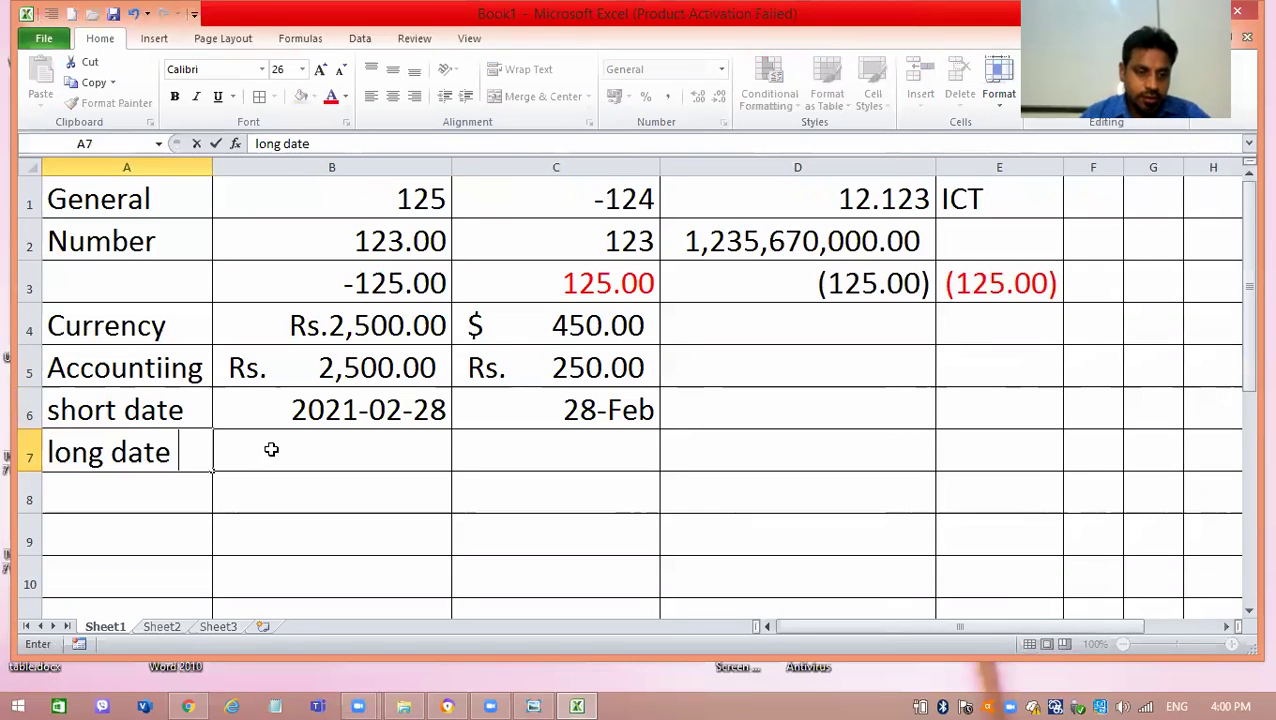
click(271, 450)
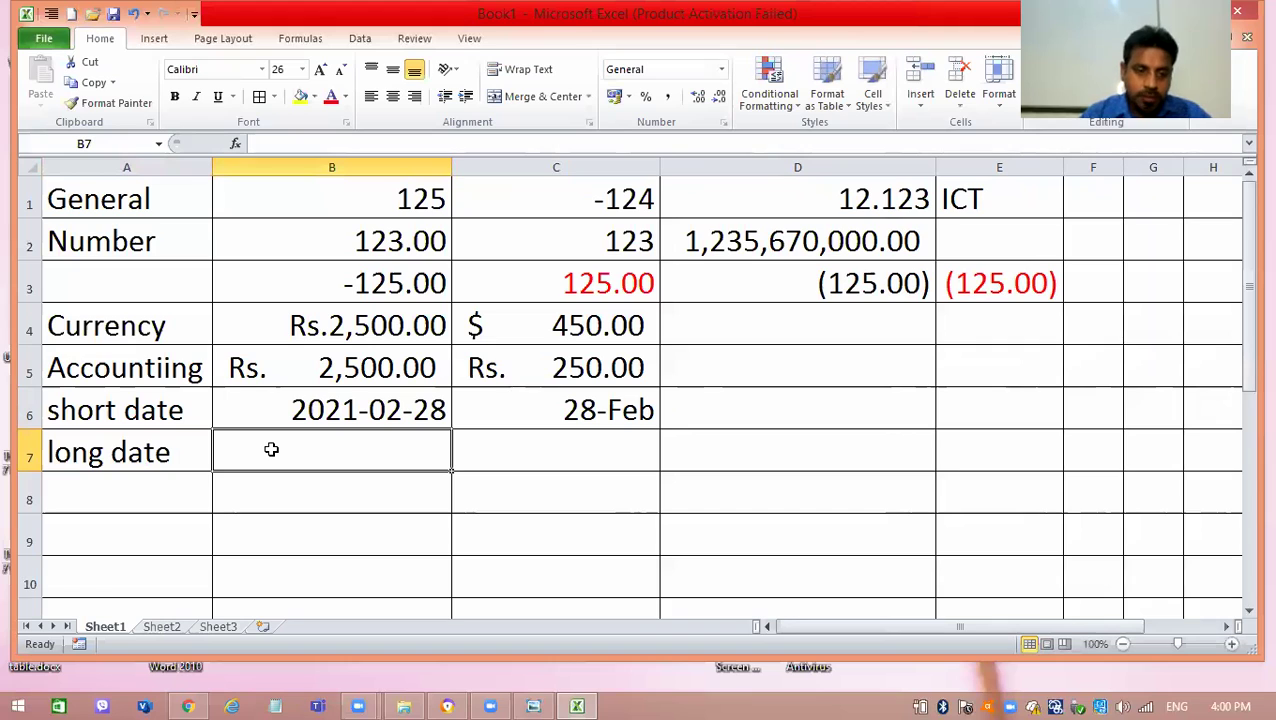
Step: Set B7 to Long Date, insert today's date with Ctrl+;, and widen column B
click(716, 72)
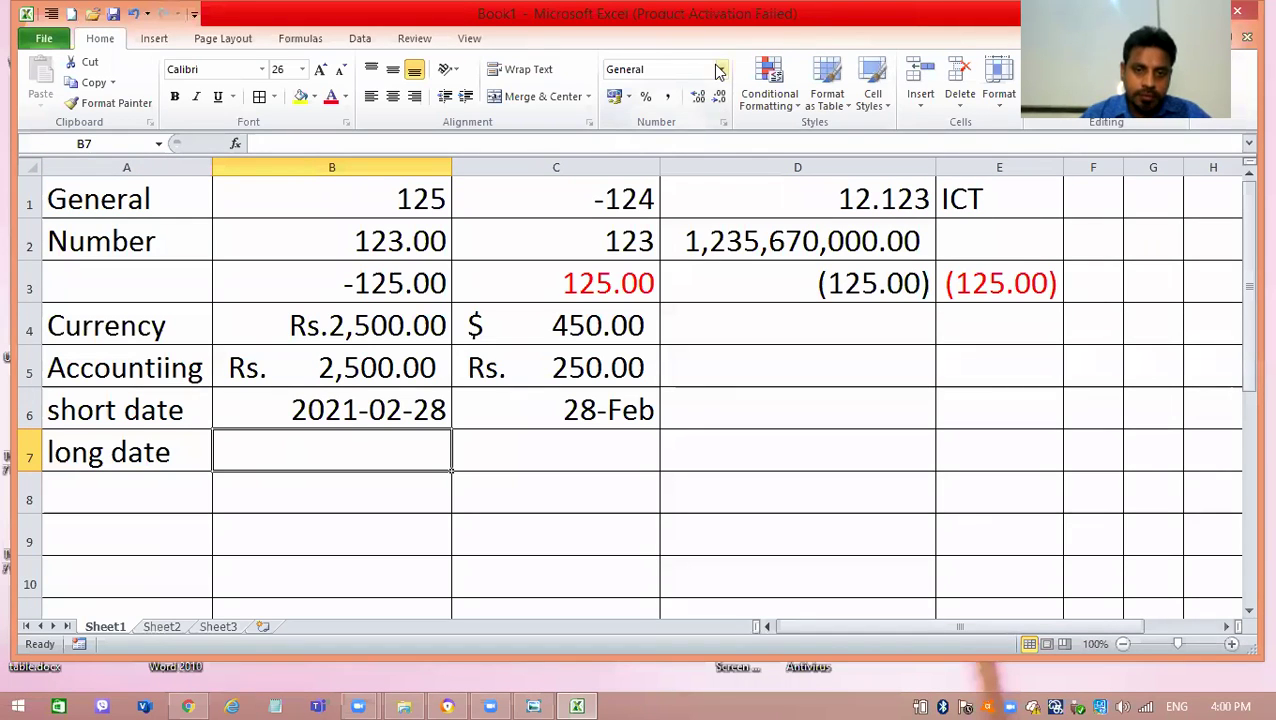
click(406, 449)
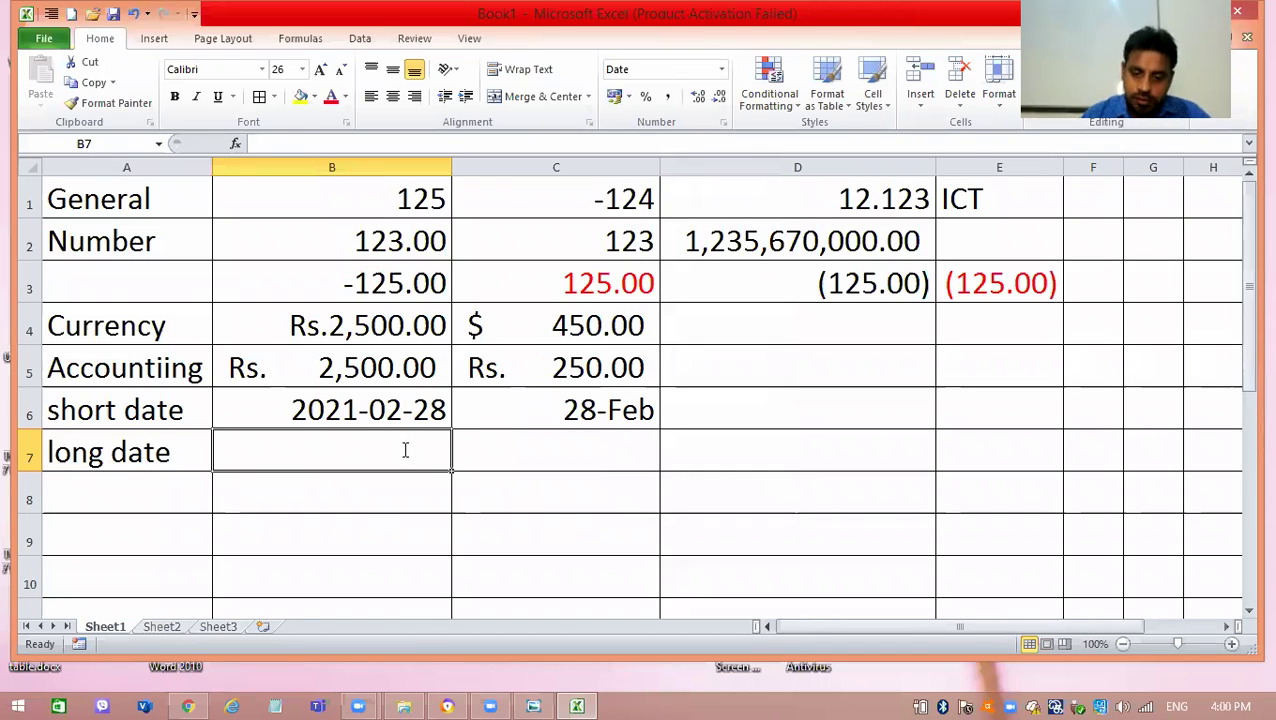
key(ctrl+shift+semicolon)
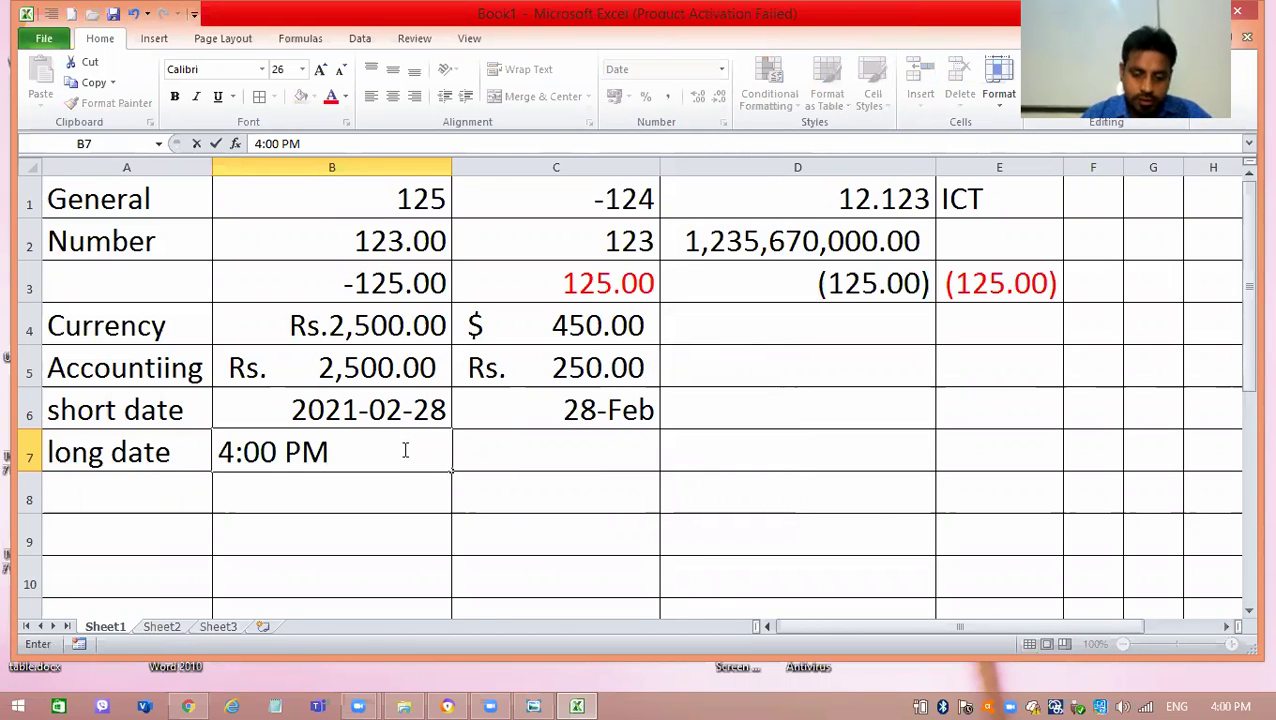
key(BackSpace)
key(BackSpace)
key(BackSpace)
key(BackSpace)
key(BackSpace)
key(BackSpace)
key(BackSpace)
key(ctrl+semicolon)
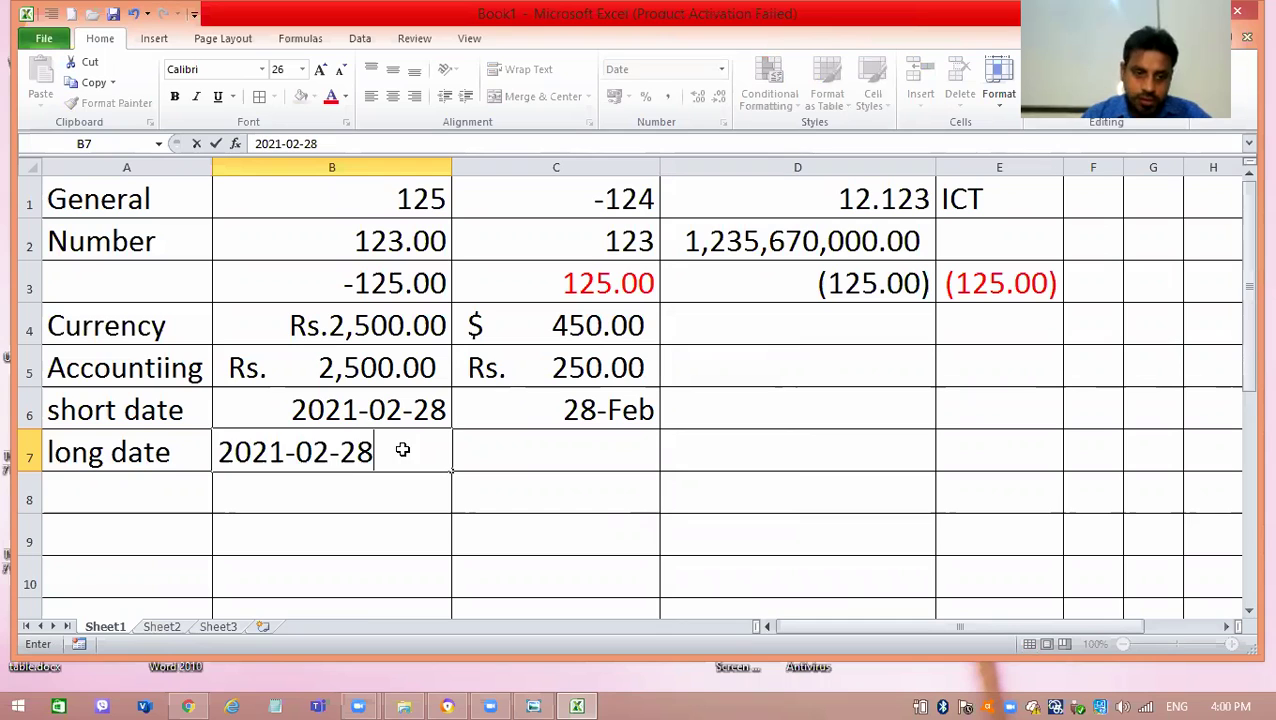
key(Return)
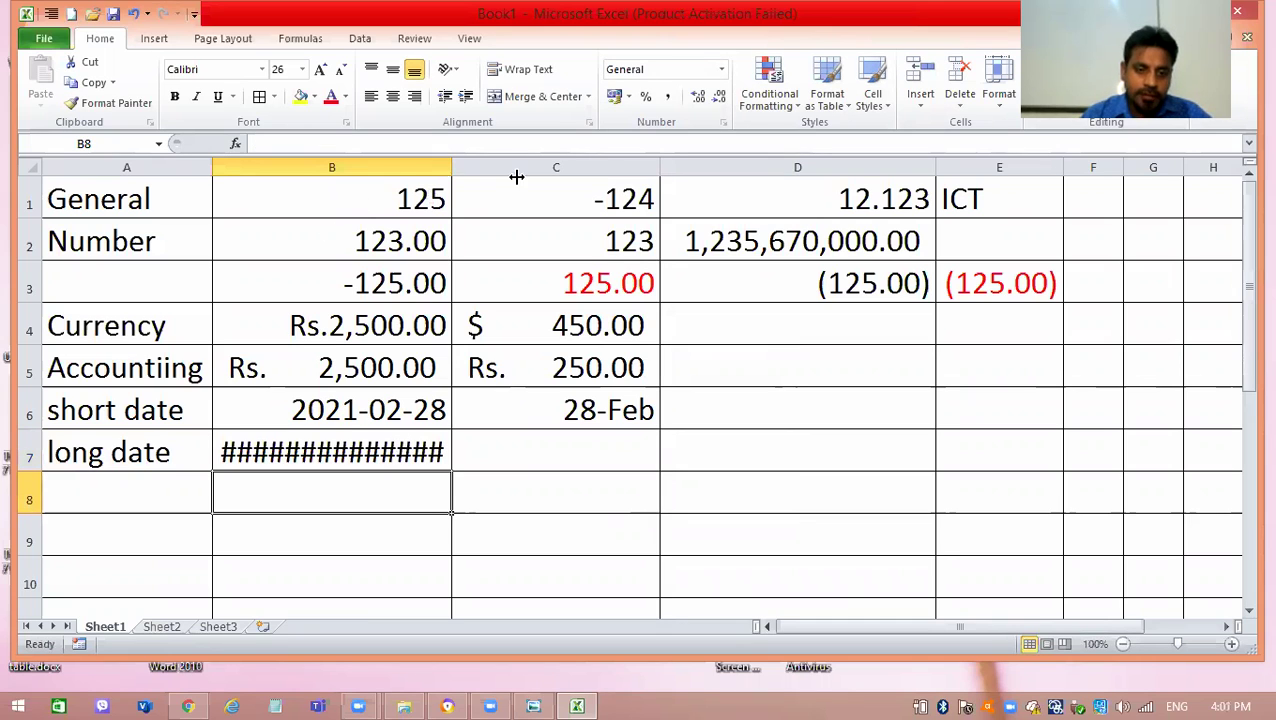
drag(603, 166, 606, 167)
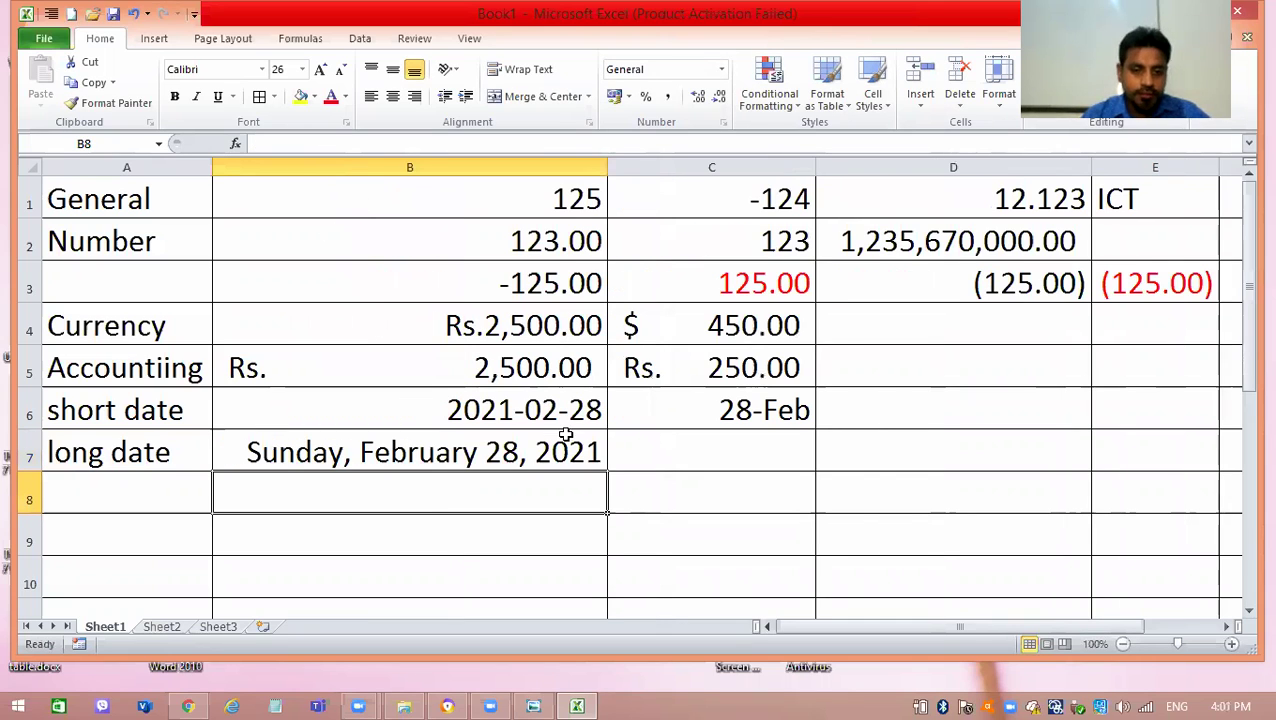
double_click(568, 441)
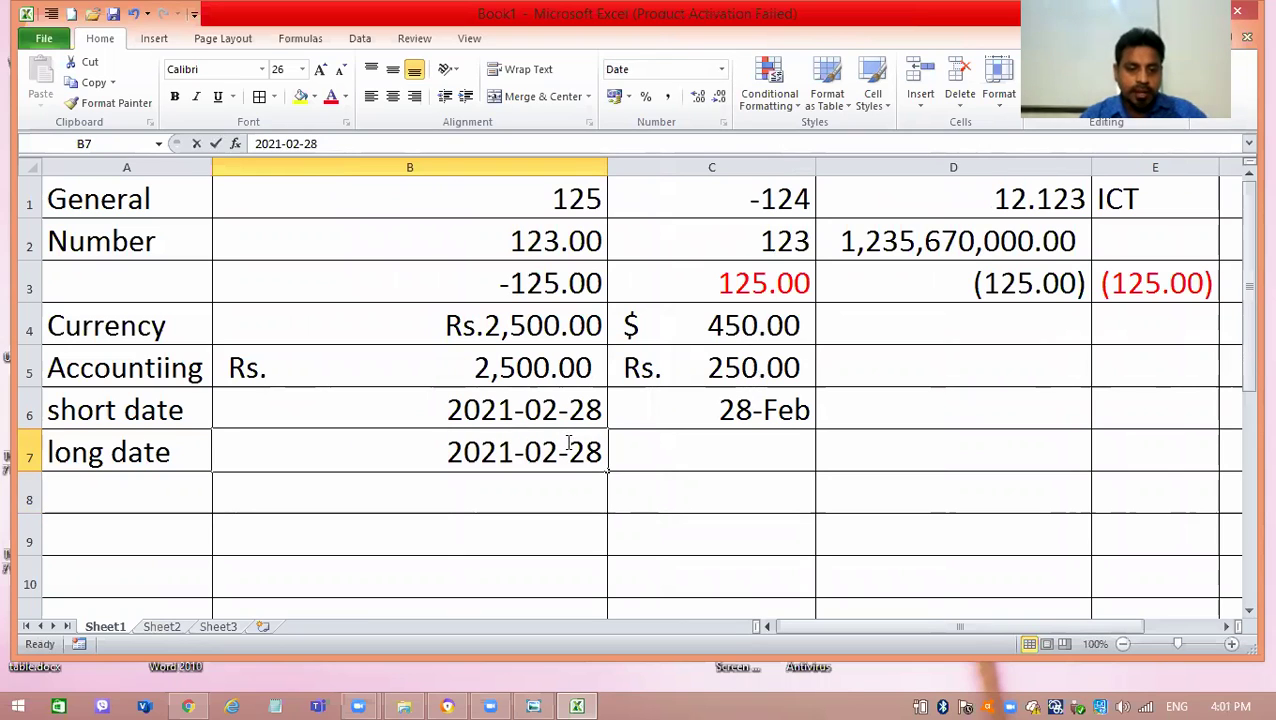
double_click(568, 441)
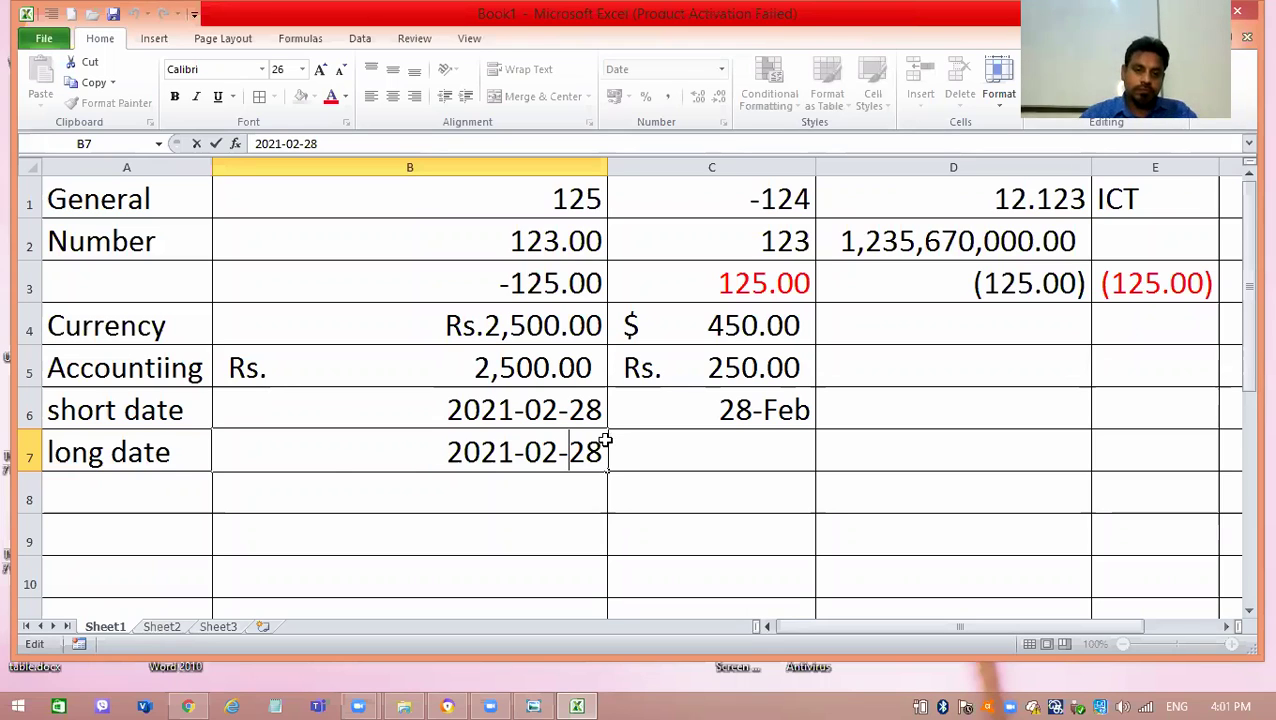
key(Return)
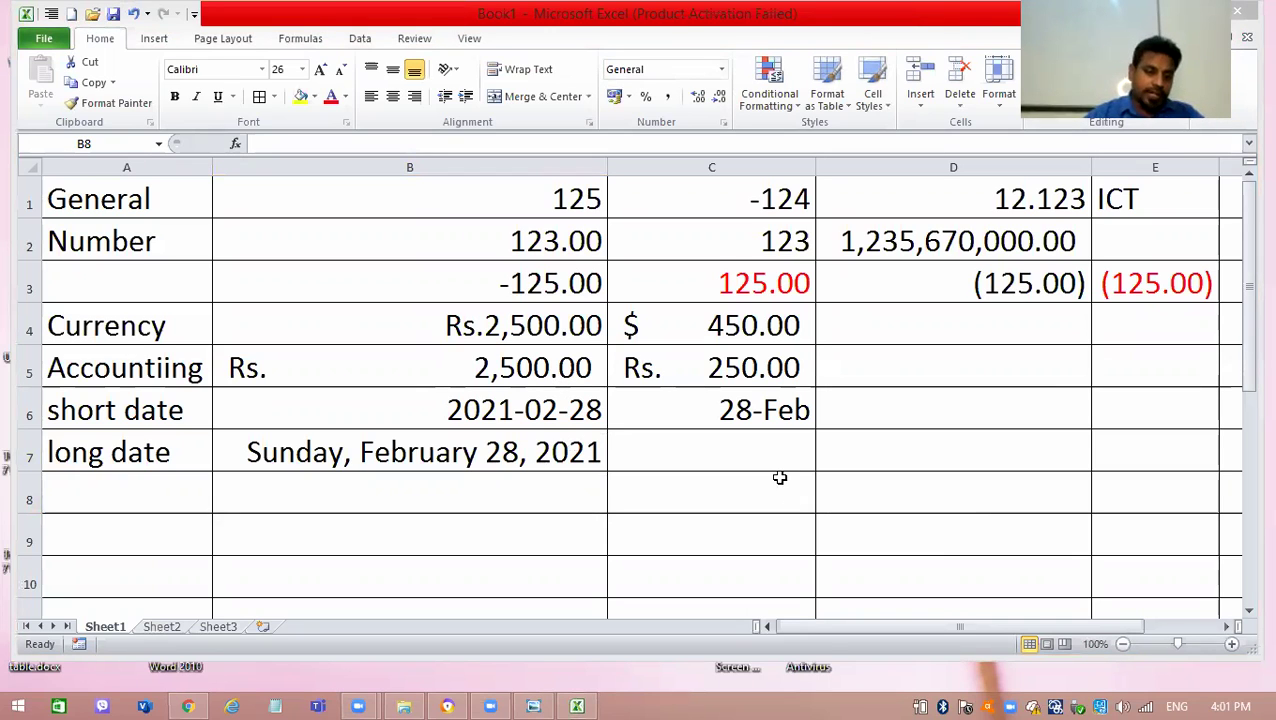
Step: Enter 2021-02-28 in C7, check it, then move to A8
click(755, 441)
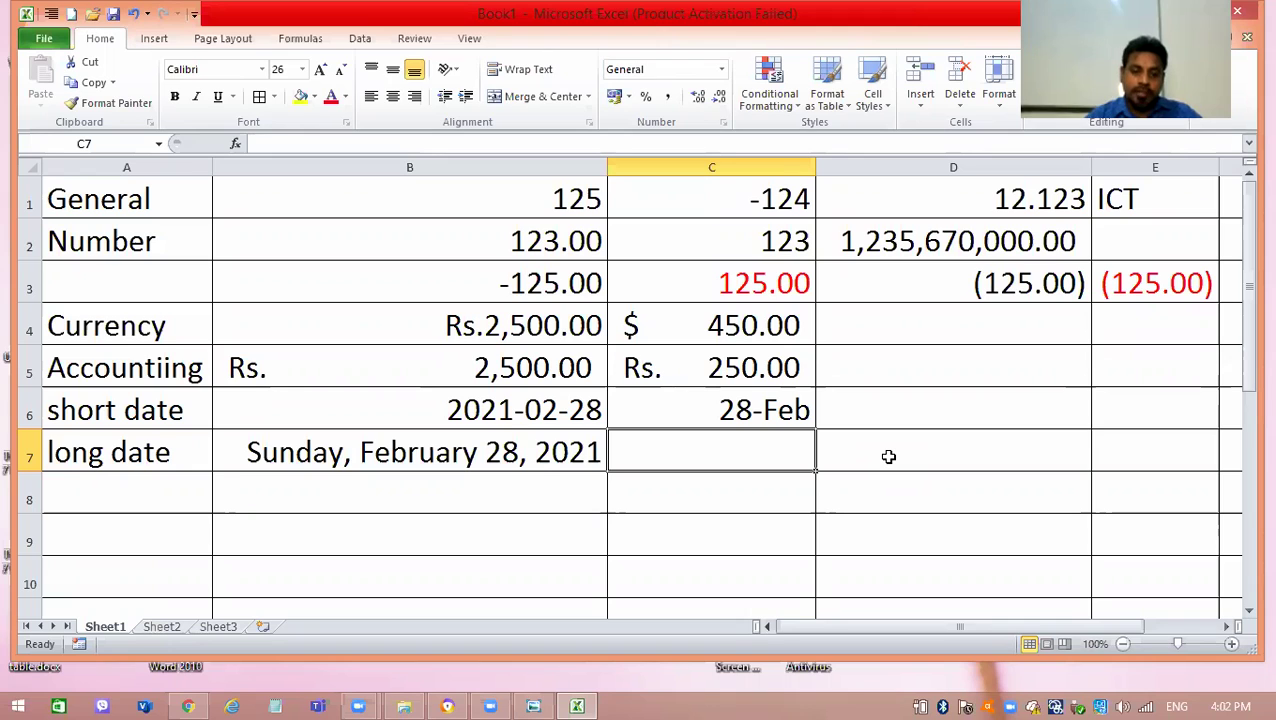
text(2021-02-28)
key(Return)
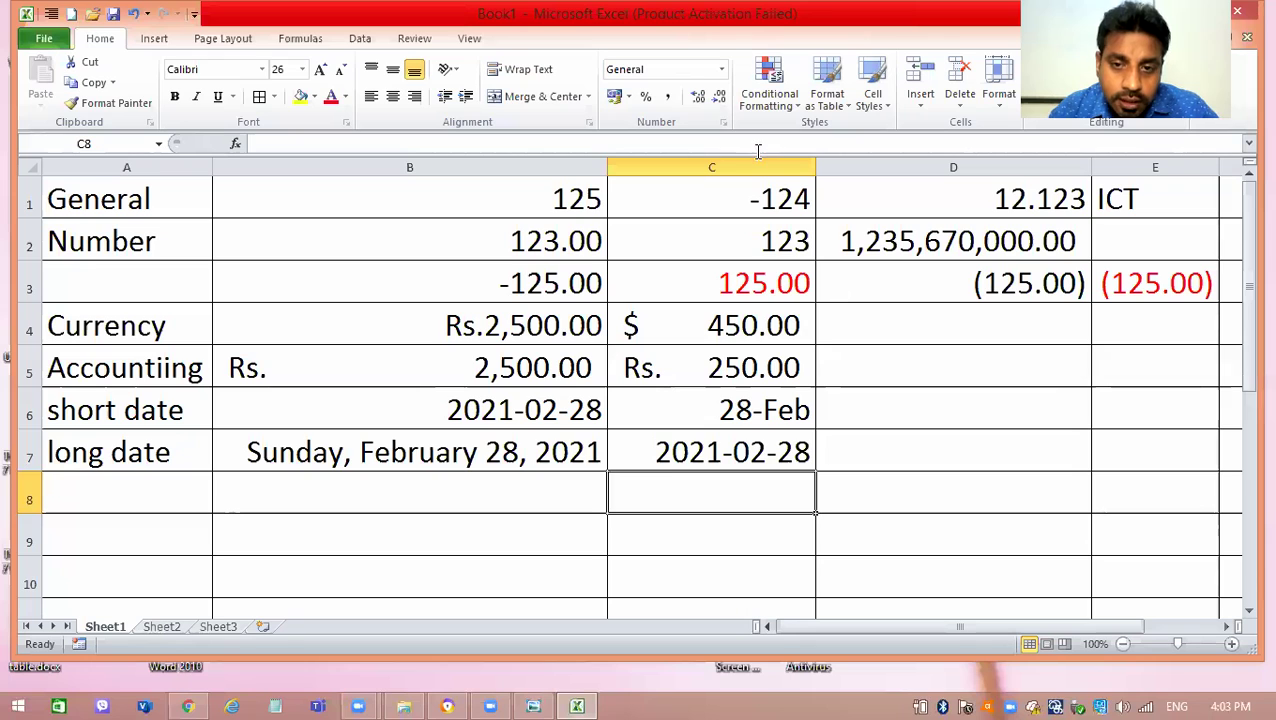
click(633, 447)
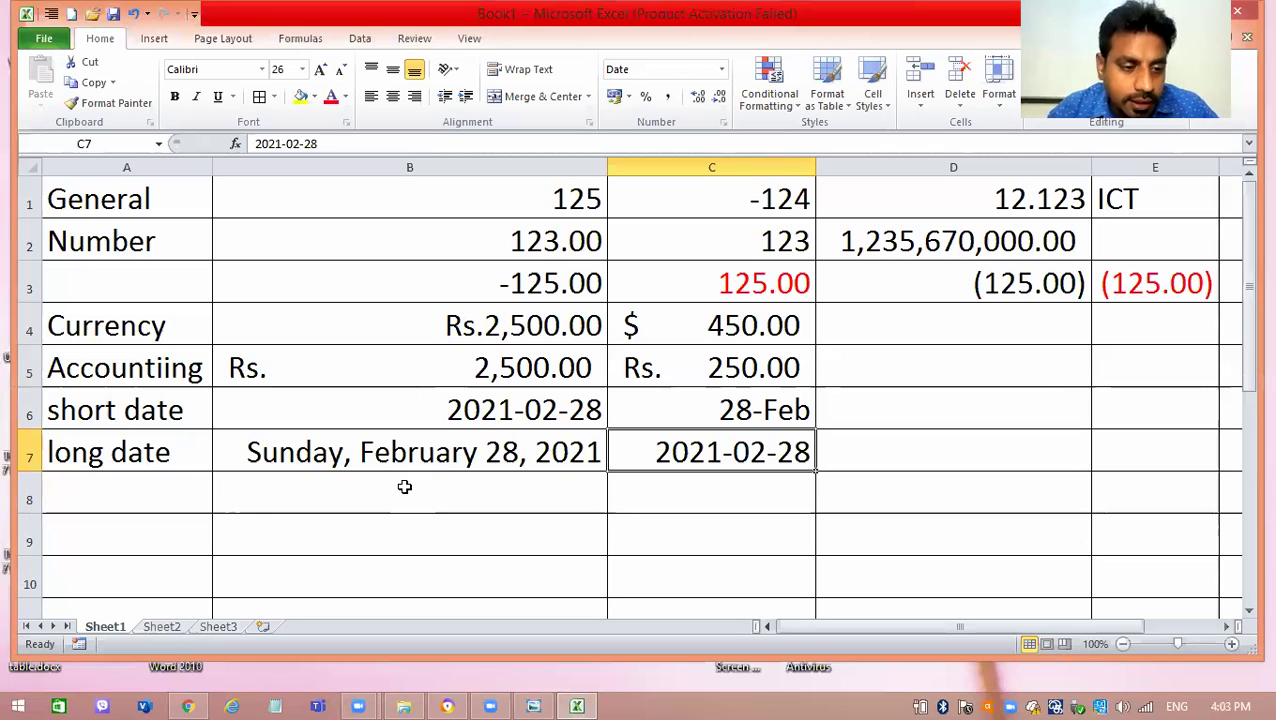
click(179, 494)
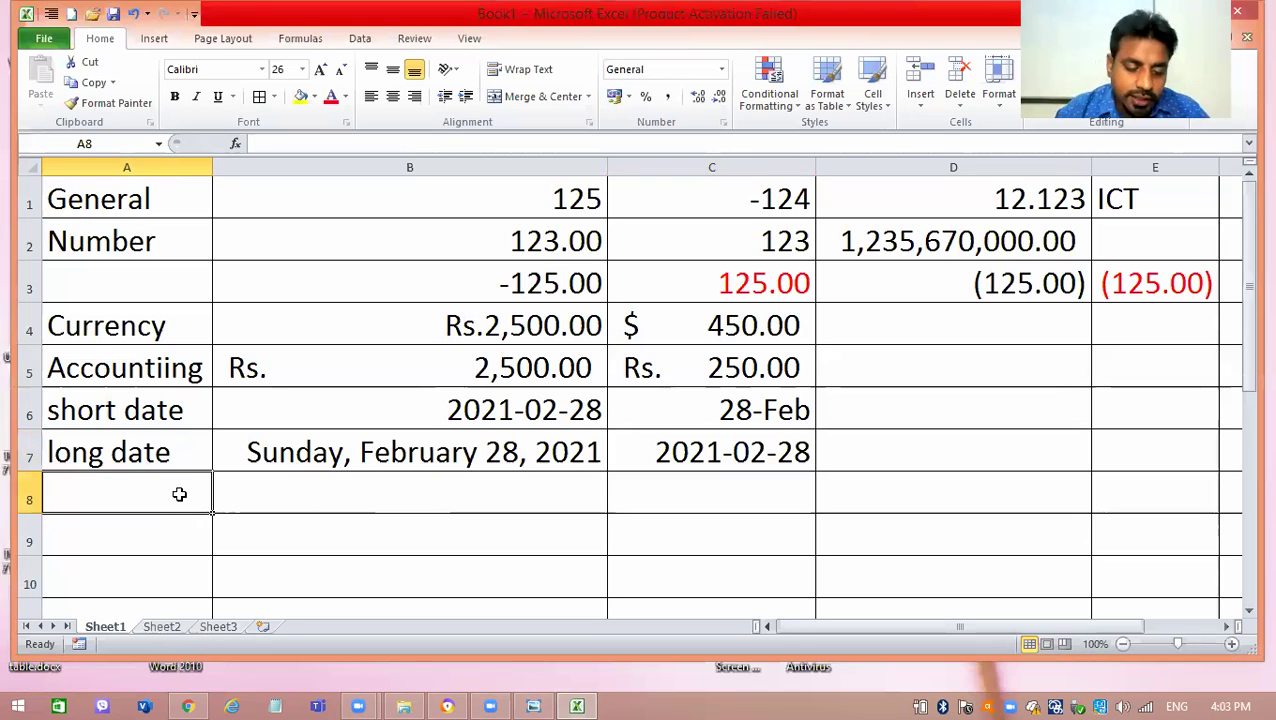
text(t)
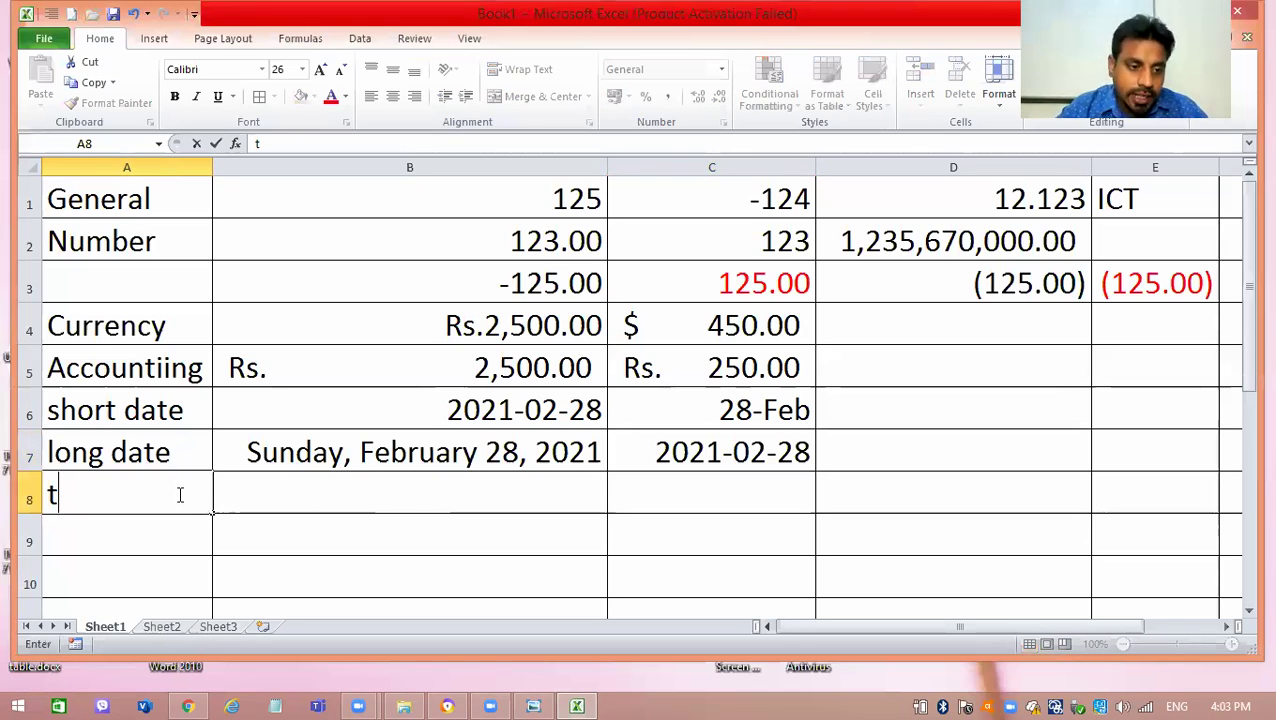
text(ime)
click(327, 493)
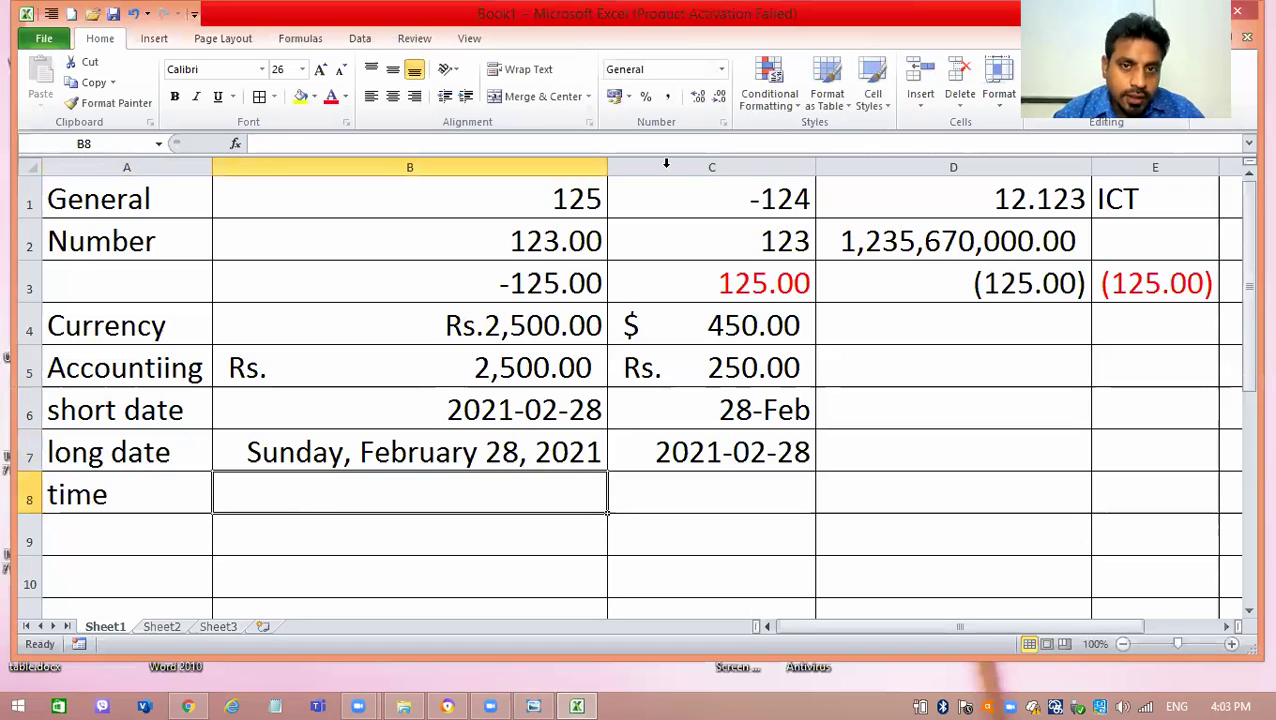
click(721, 69)
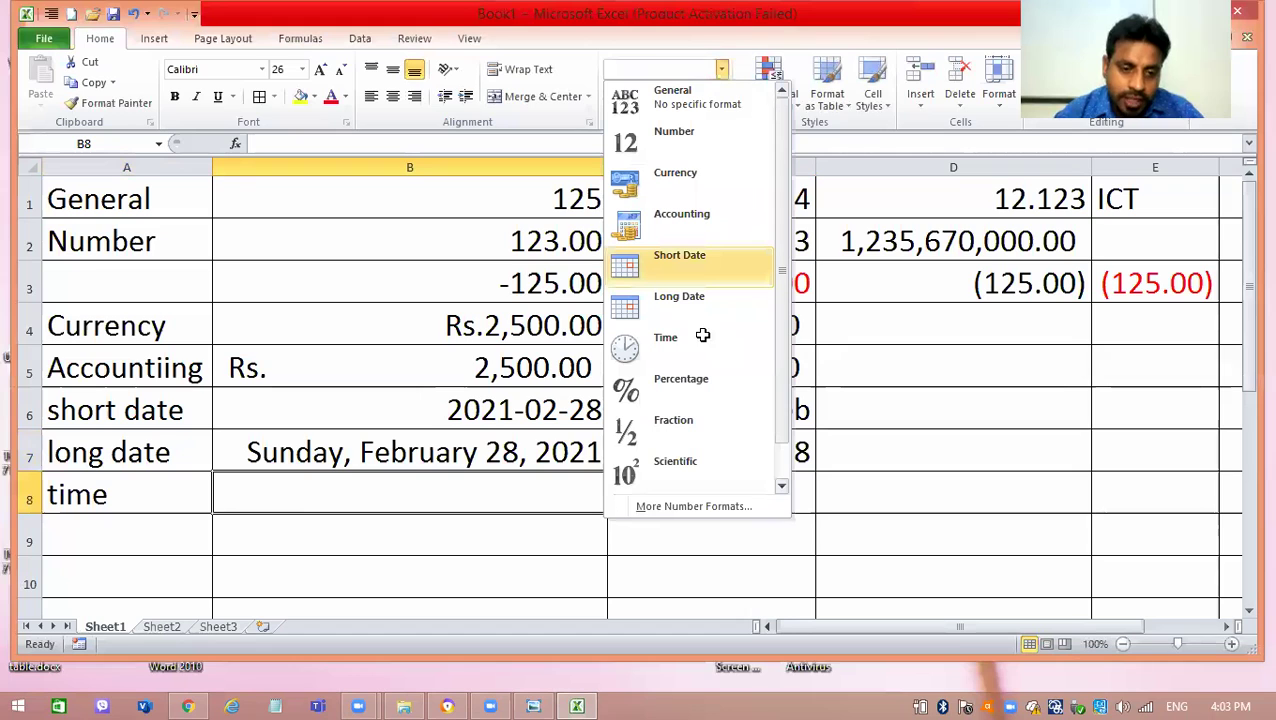
click(502, 492)
key(ctrl+shift+semicolon)
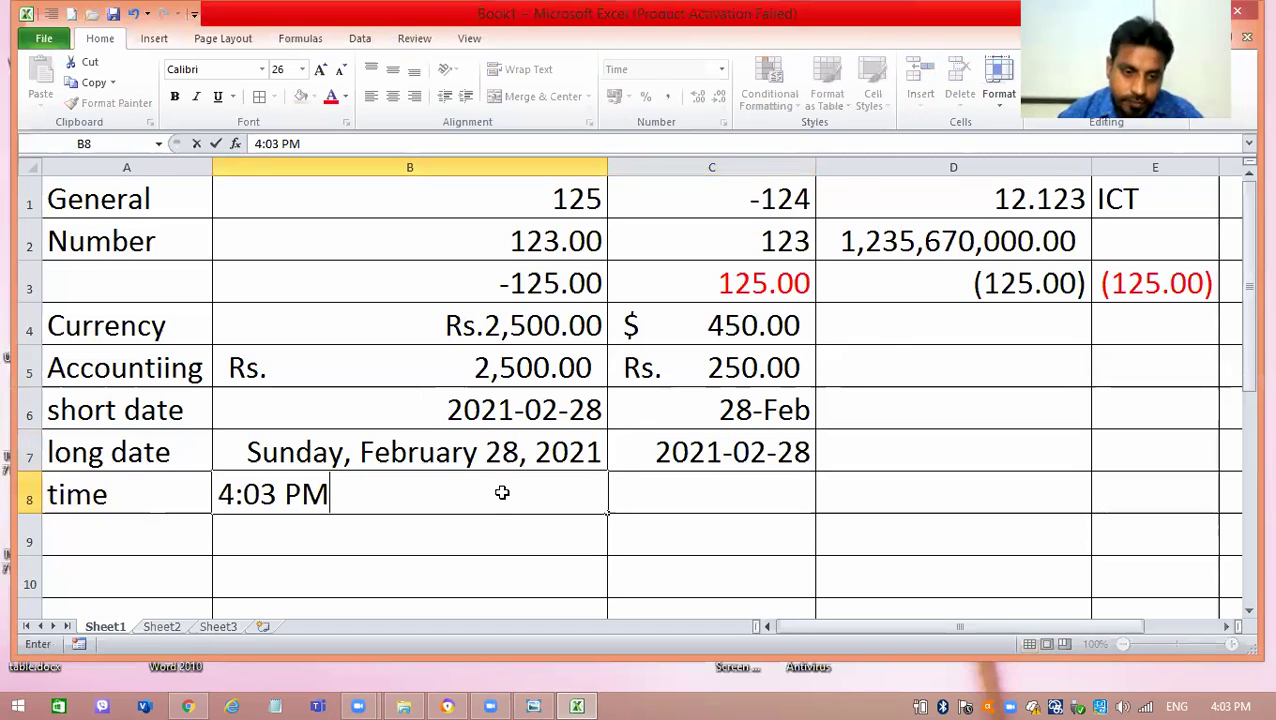
key(Return)
click(661, 492)
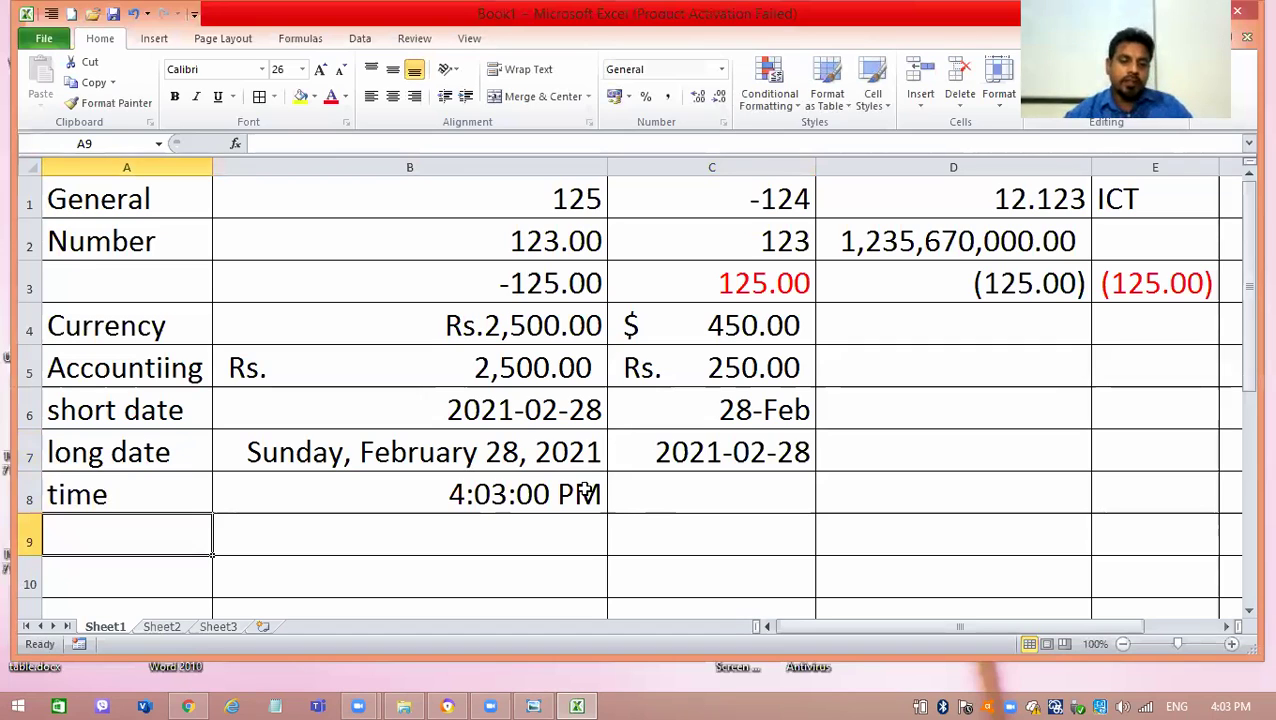
click(585, 492)
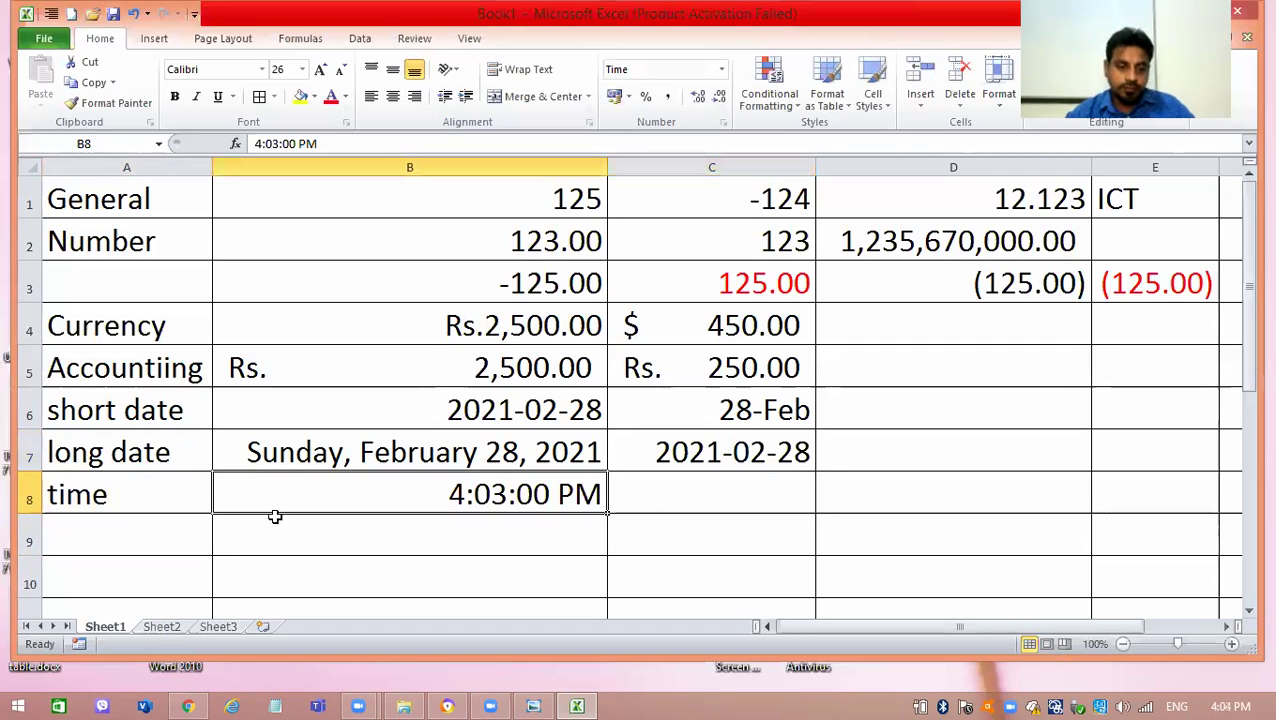
click(203, 530)
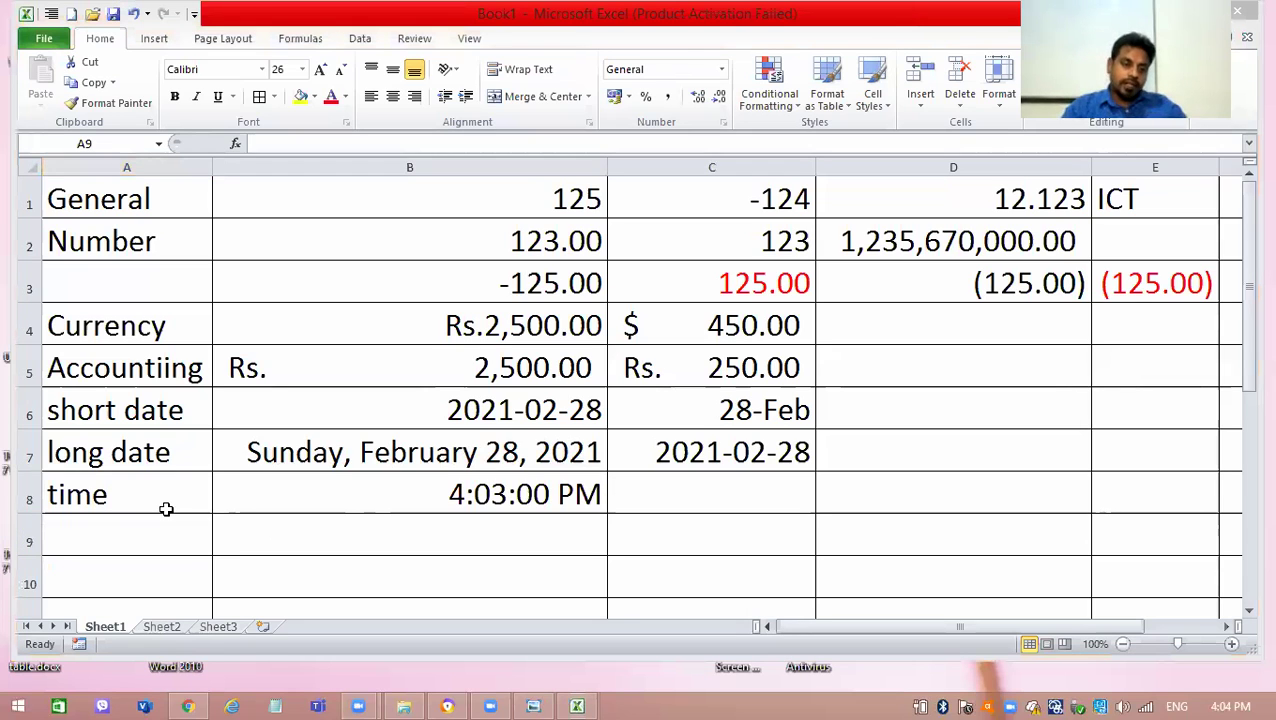
click(721, 481)
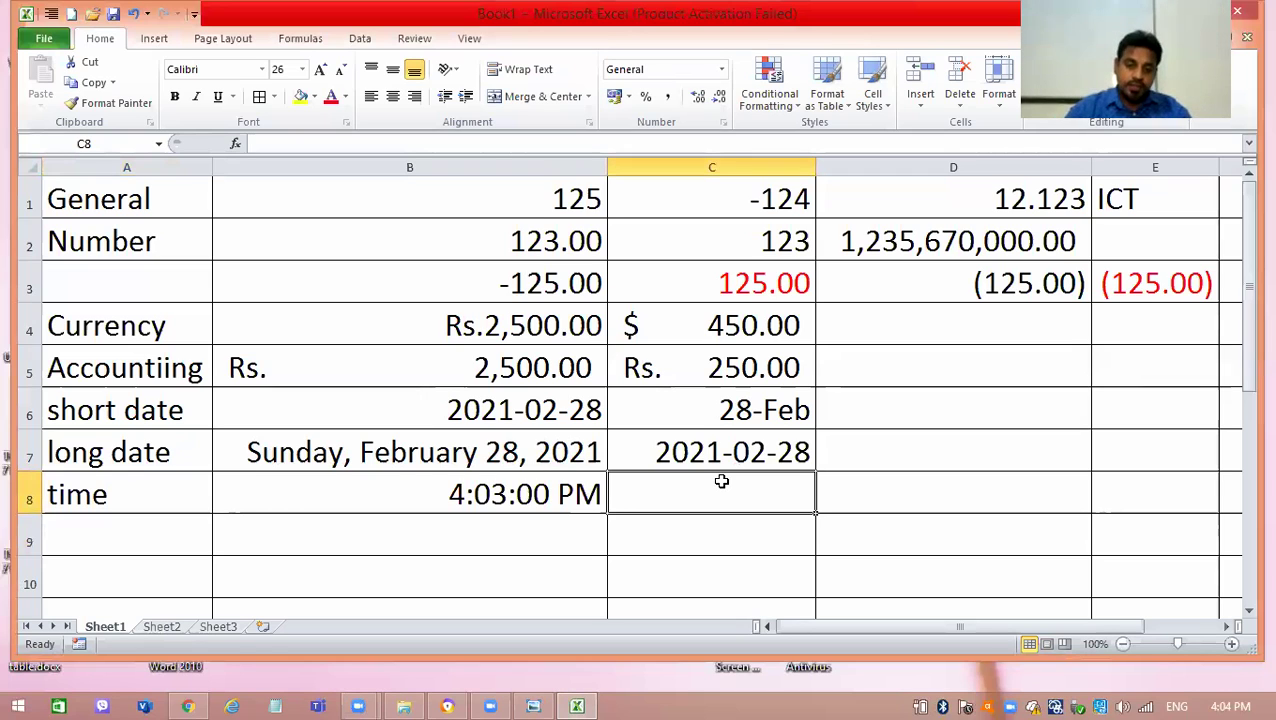
key(ctrl+shift+semicolon)
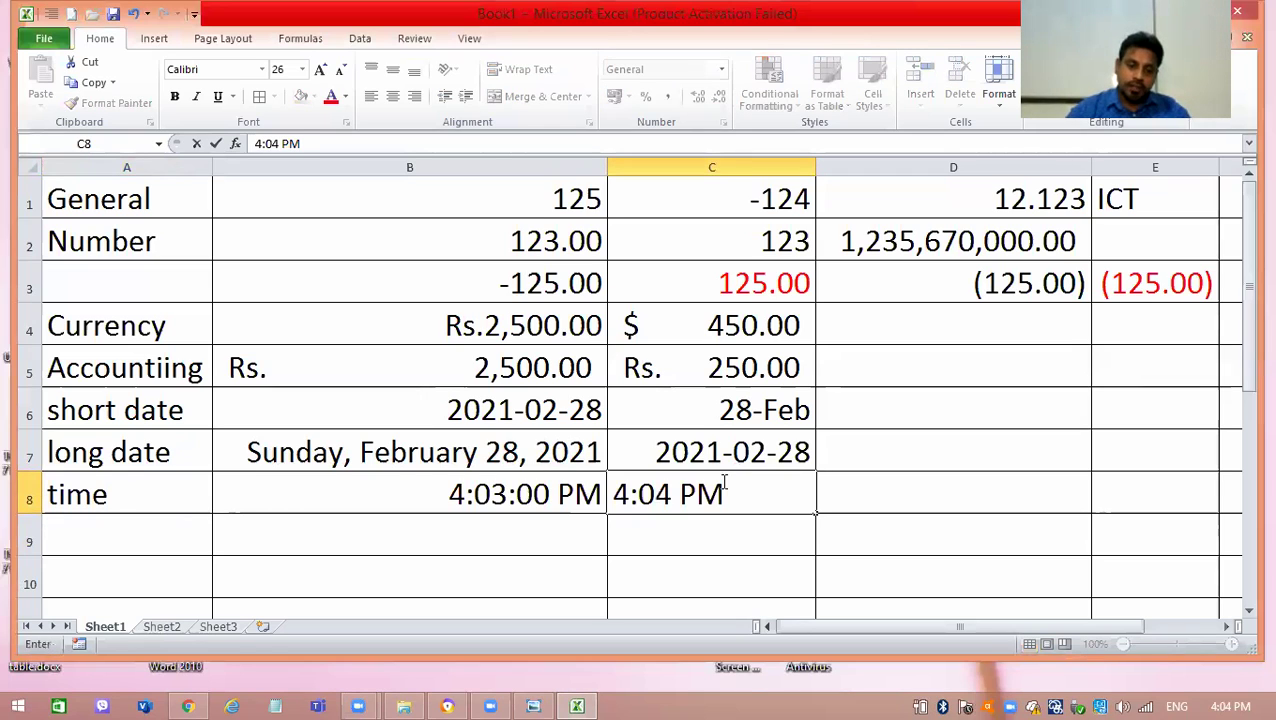
key(BackSpace)
key(BackSpace)
key(BackSpace)
key(BackSpace)
key(BackSpace)
key(BackSpace)
key(BackSpace)
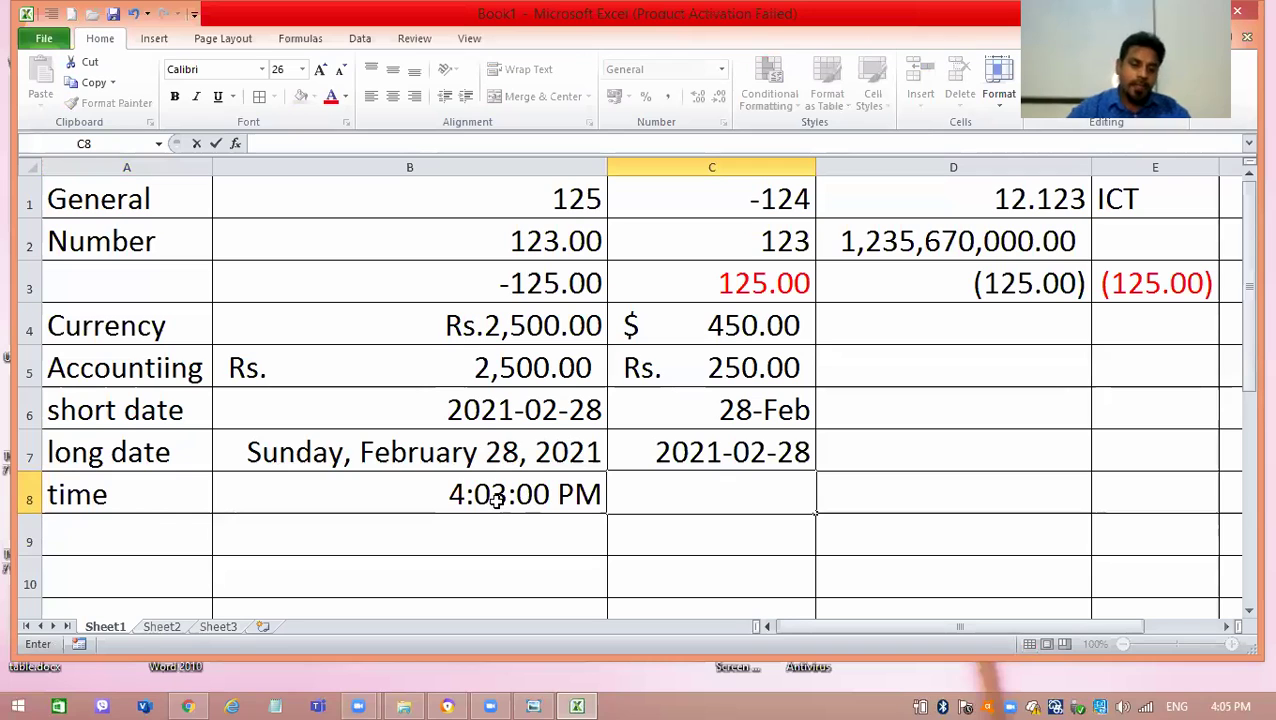
key(Left)
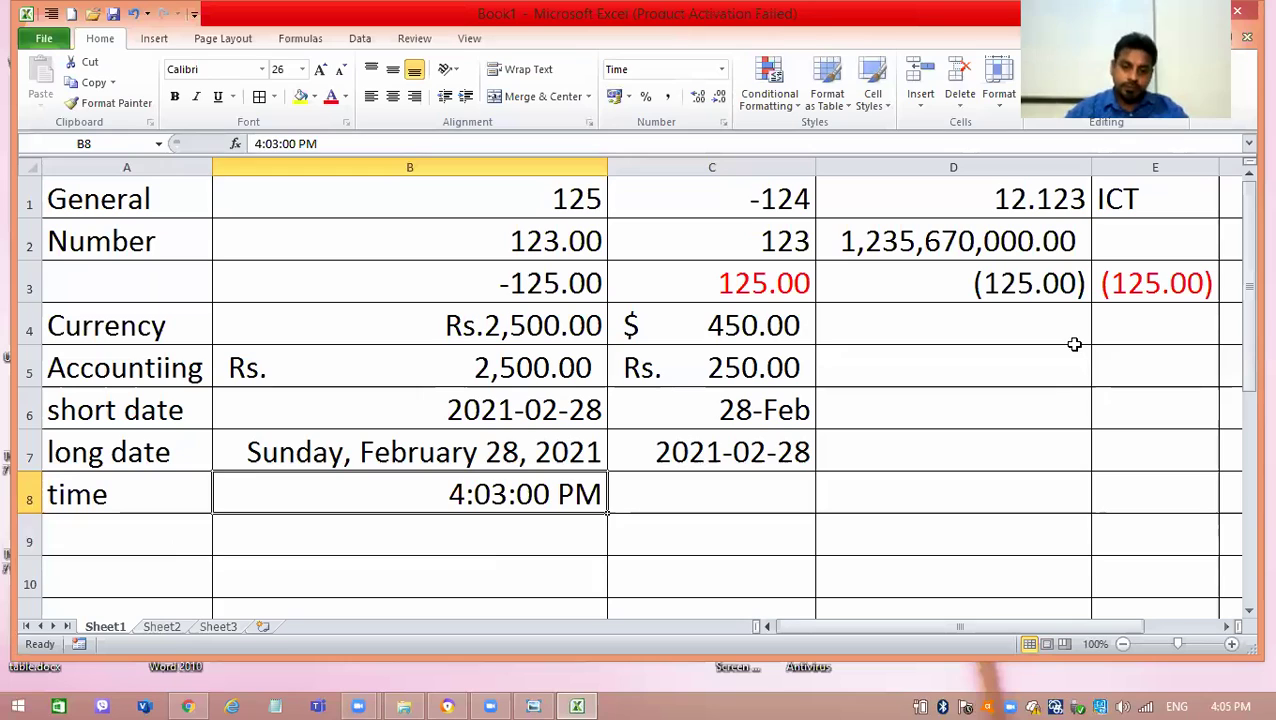
key(Return)
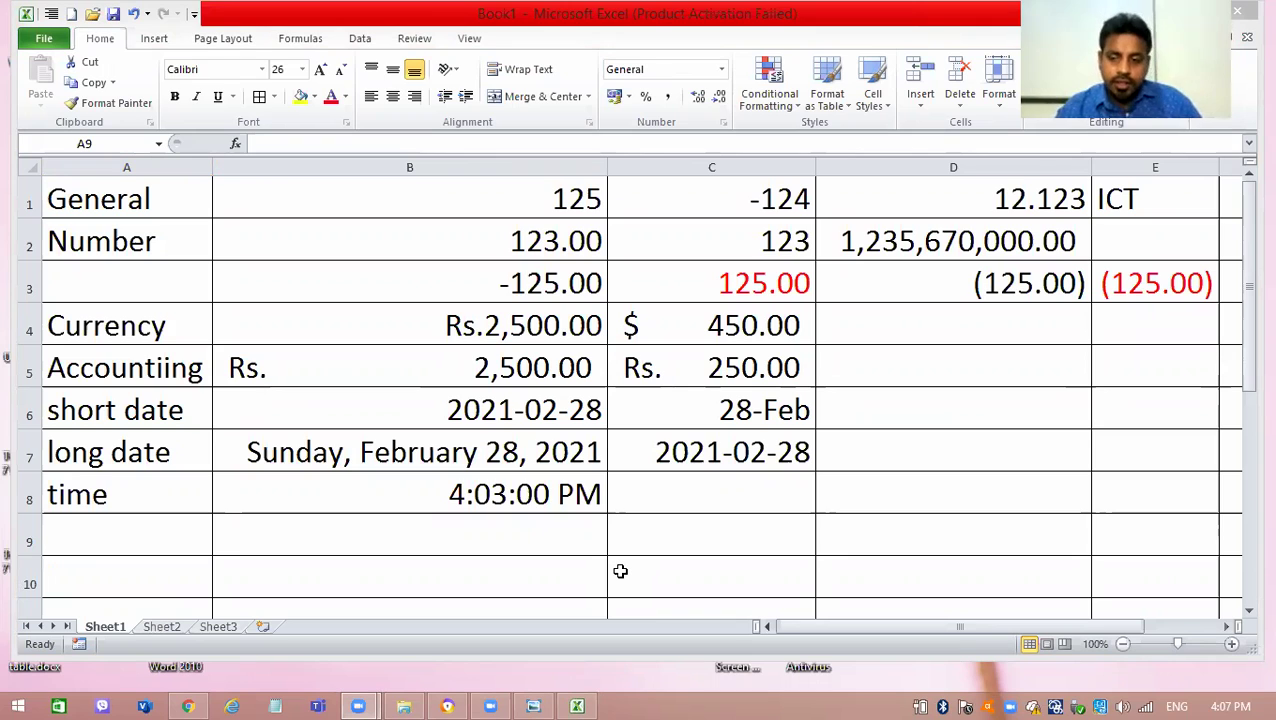
Step: Open Windows Customize Format from the taskbar clock's date and time settings, showing yyyy-MM-dd
click(1218, 698)
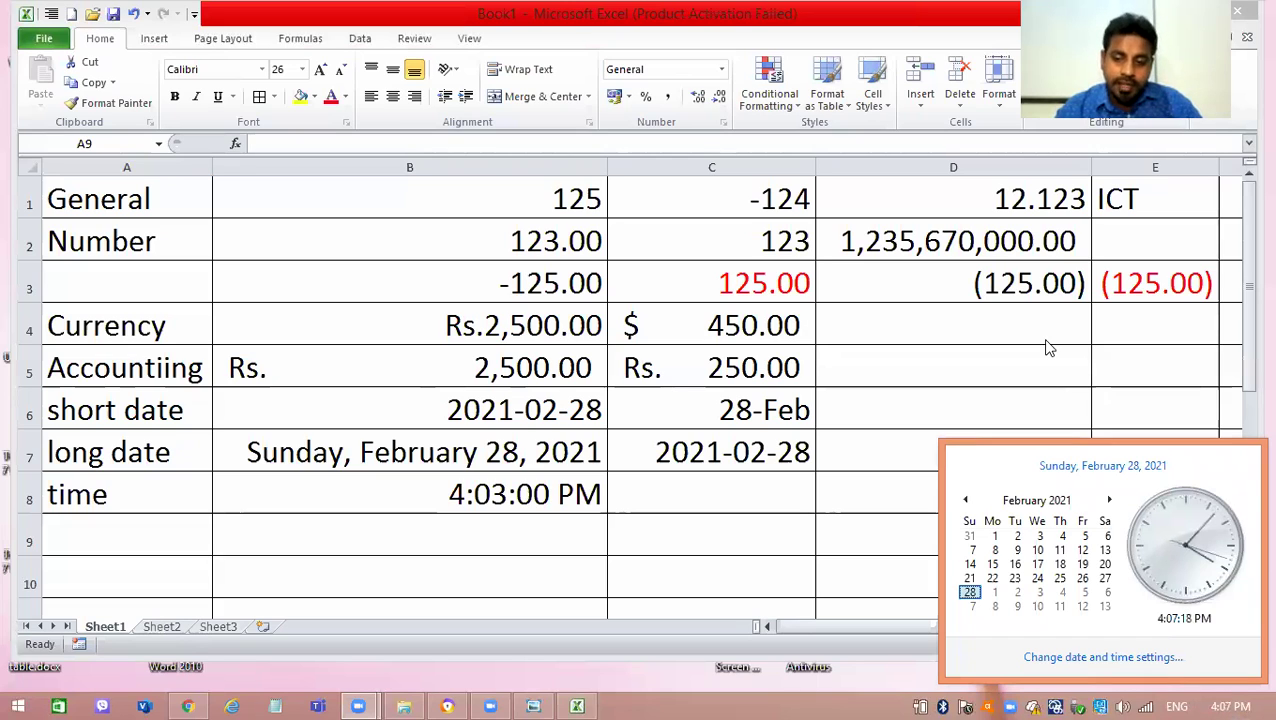
click(1058, 660)
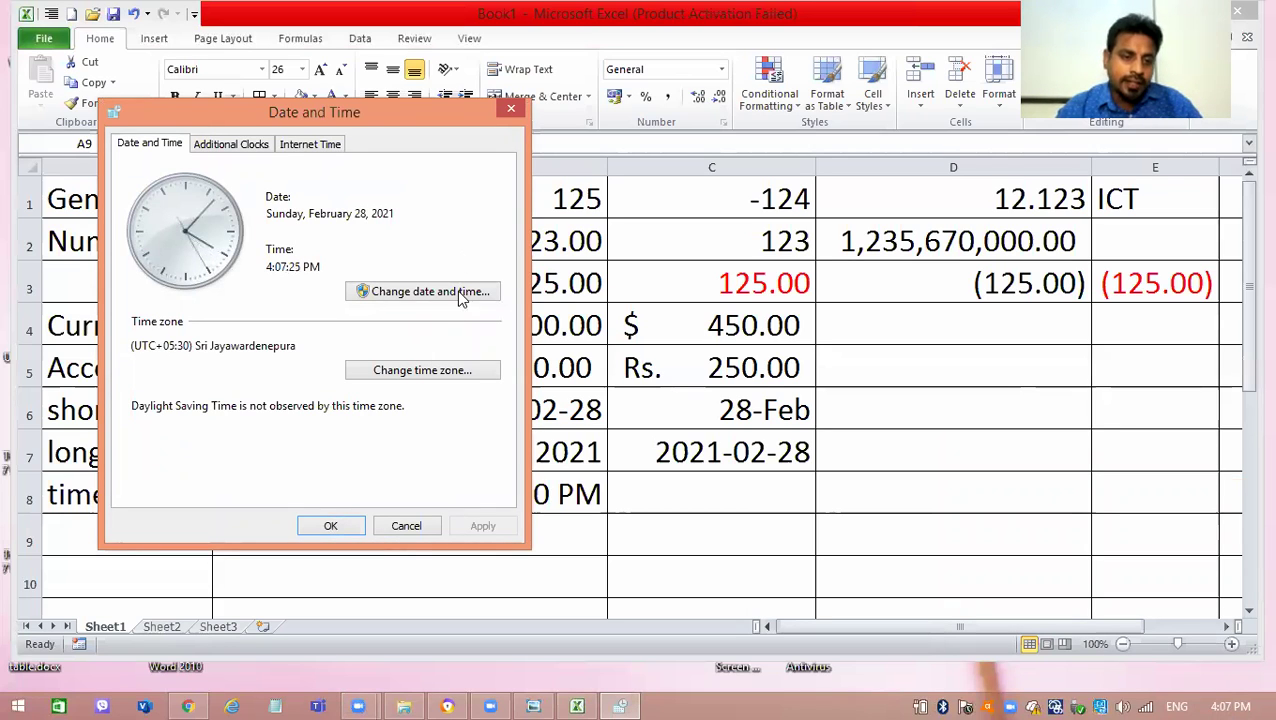
click(457, 290)
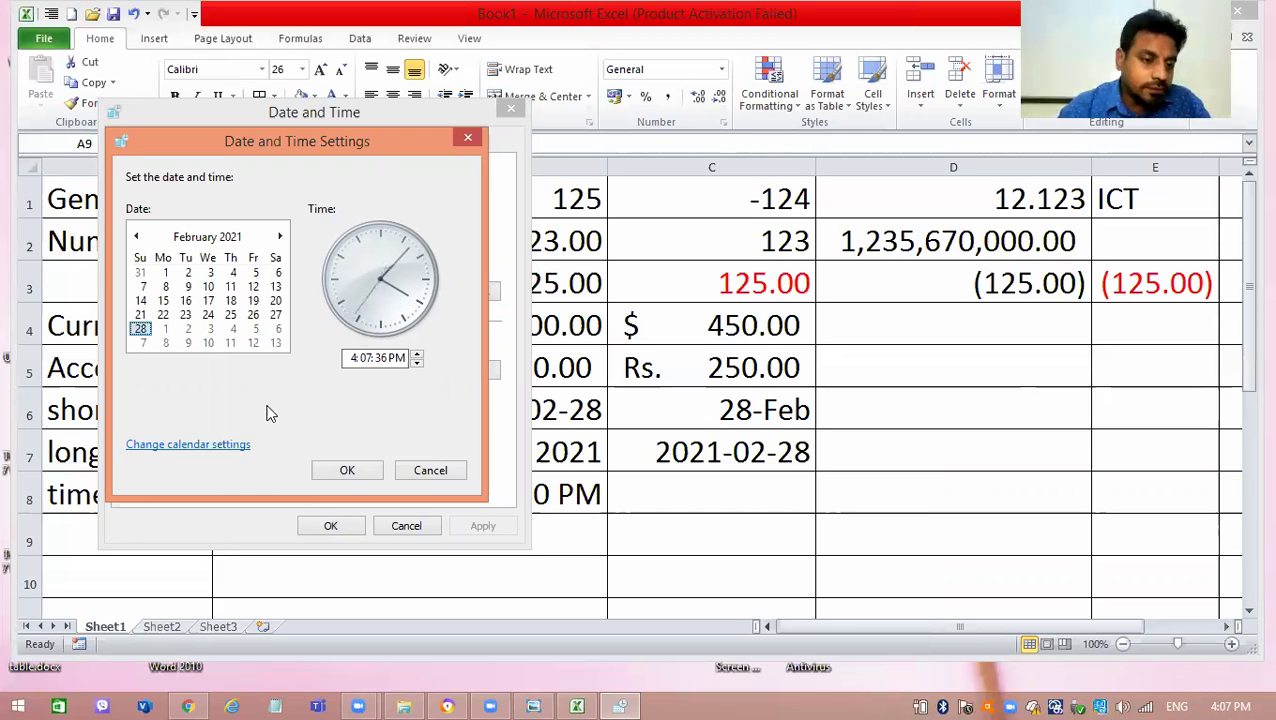
click(222, 456)
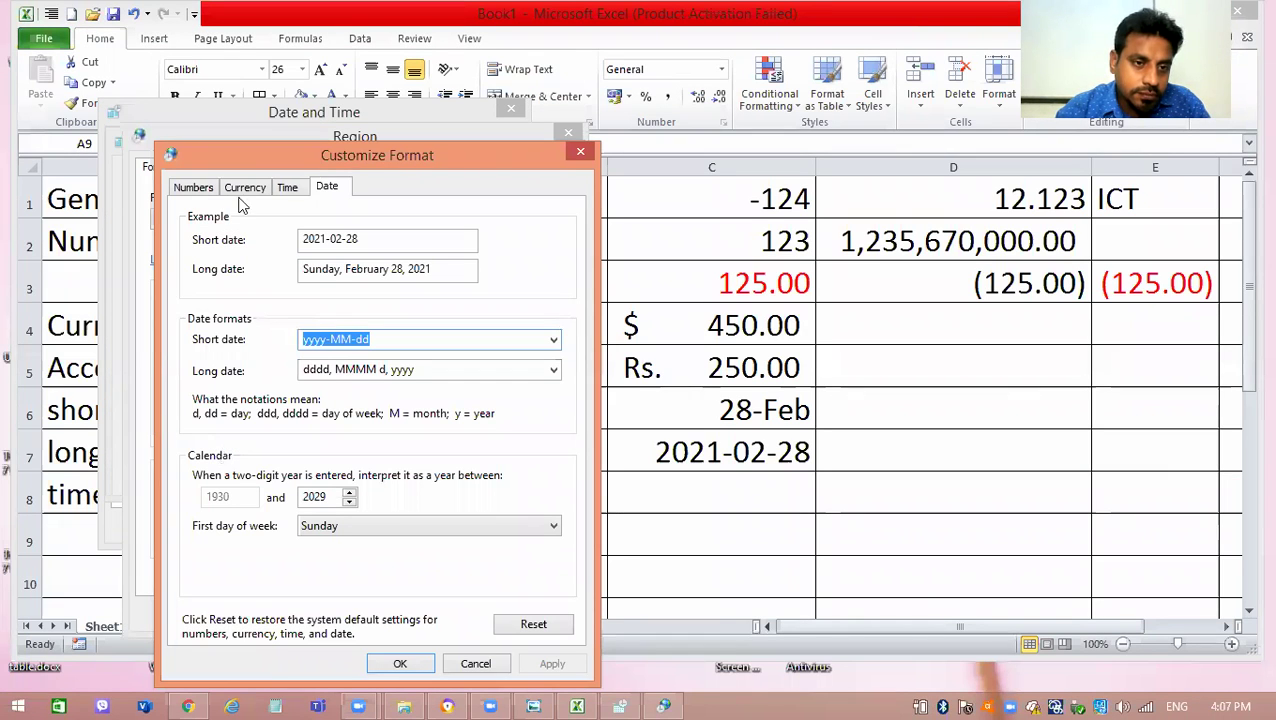
Step: Review the time formats, leaving short h:mm tt and long h:mm:ss tt unchanged
click(289, 189)
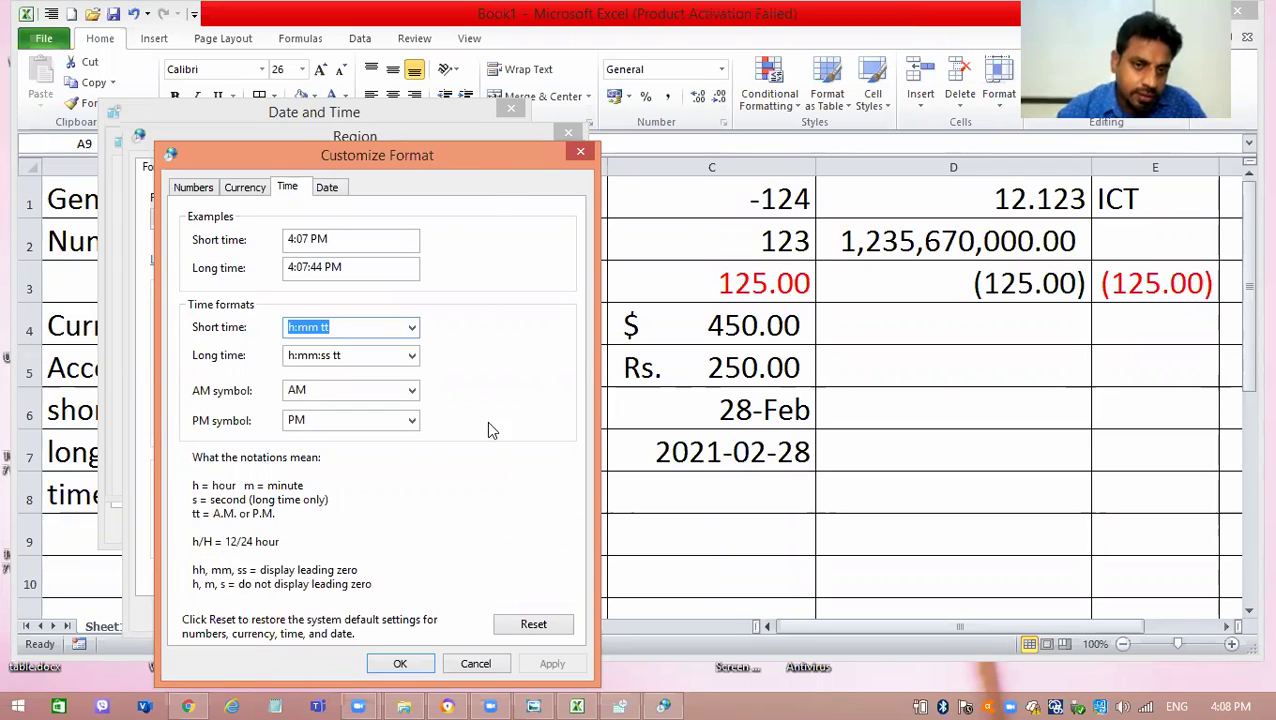
drag(476, 170, 532, 10)
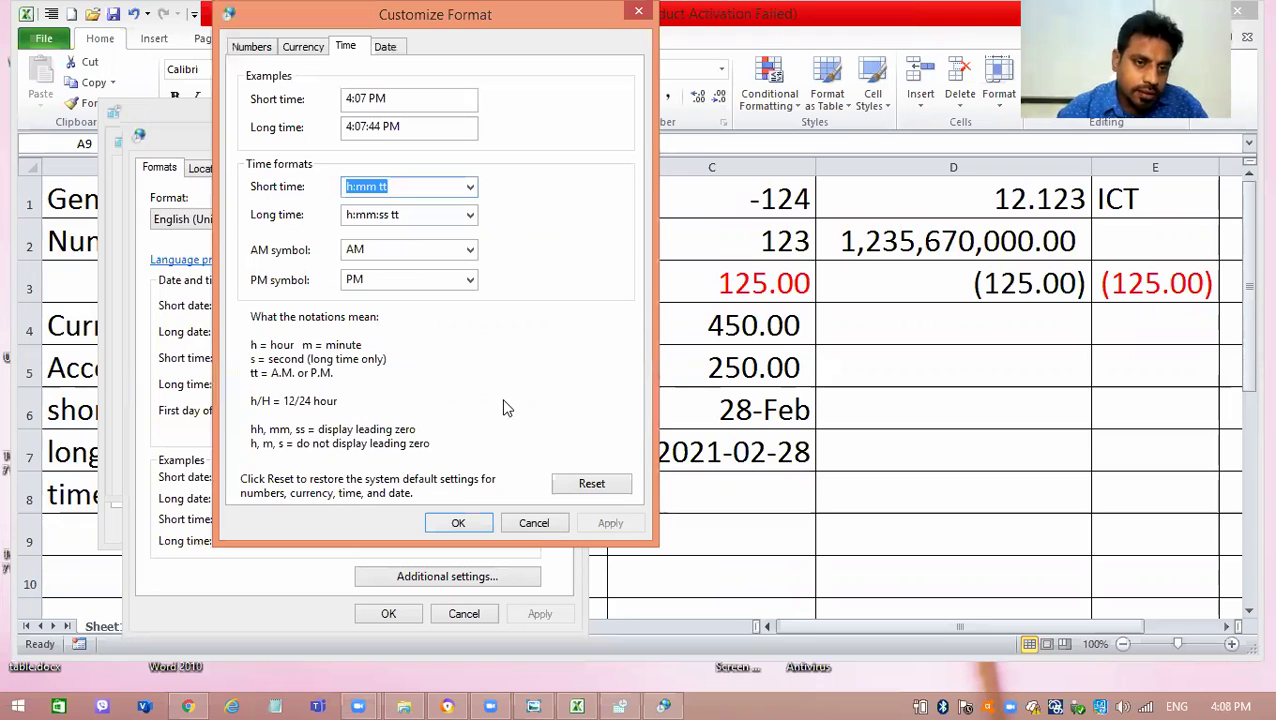
click(354, 216)
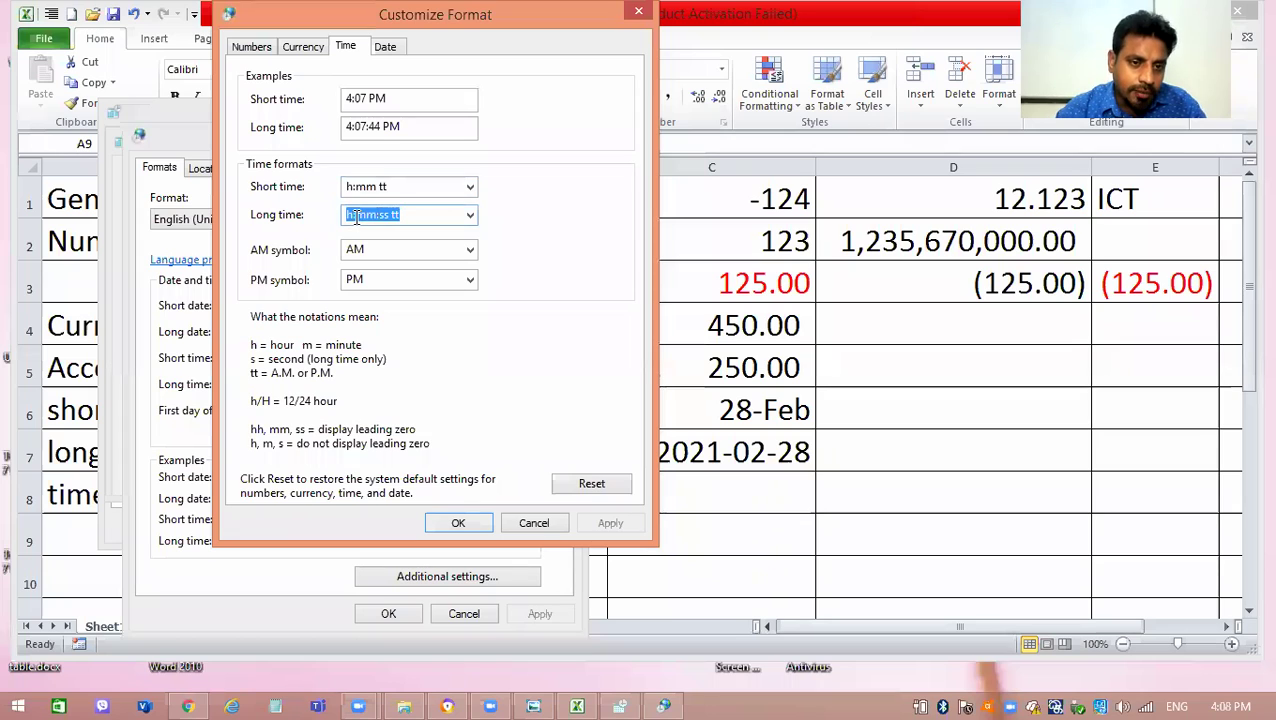
click(470, 189)
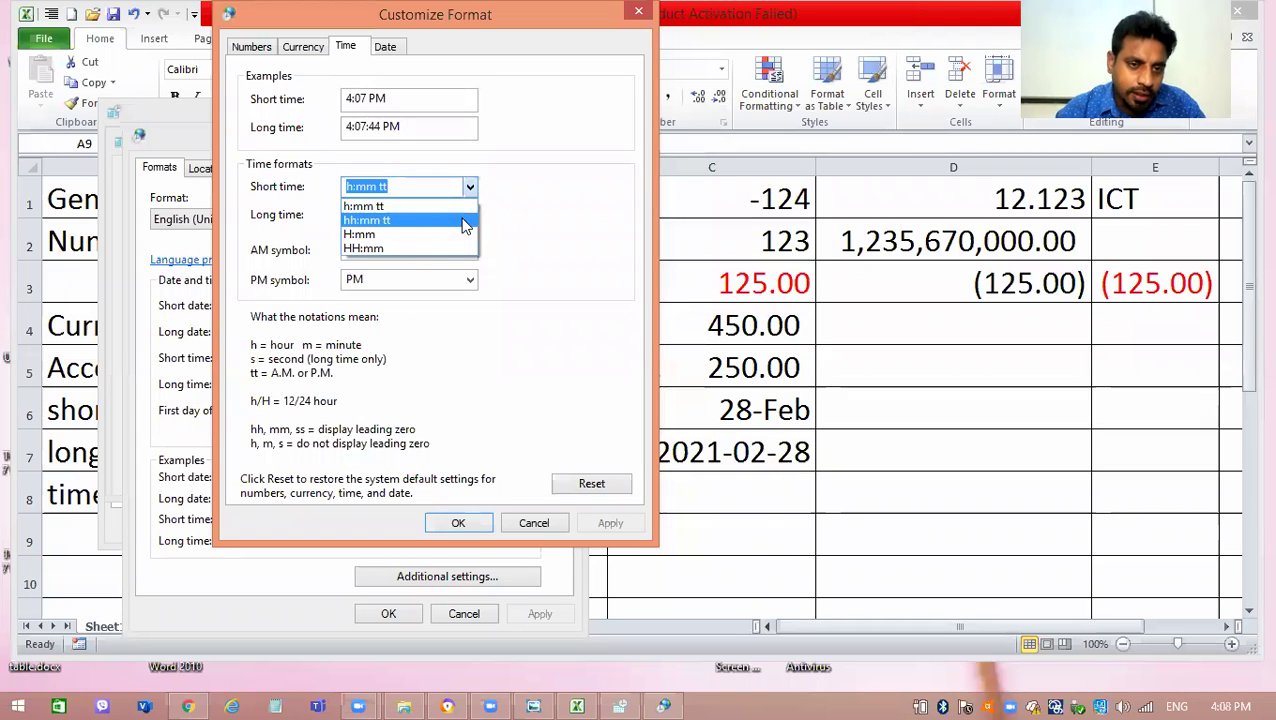
click(464, 207)
click(475, 218)
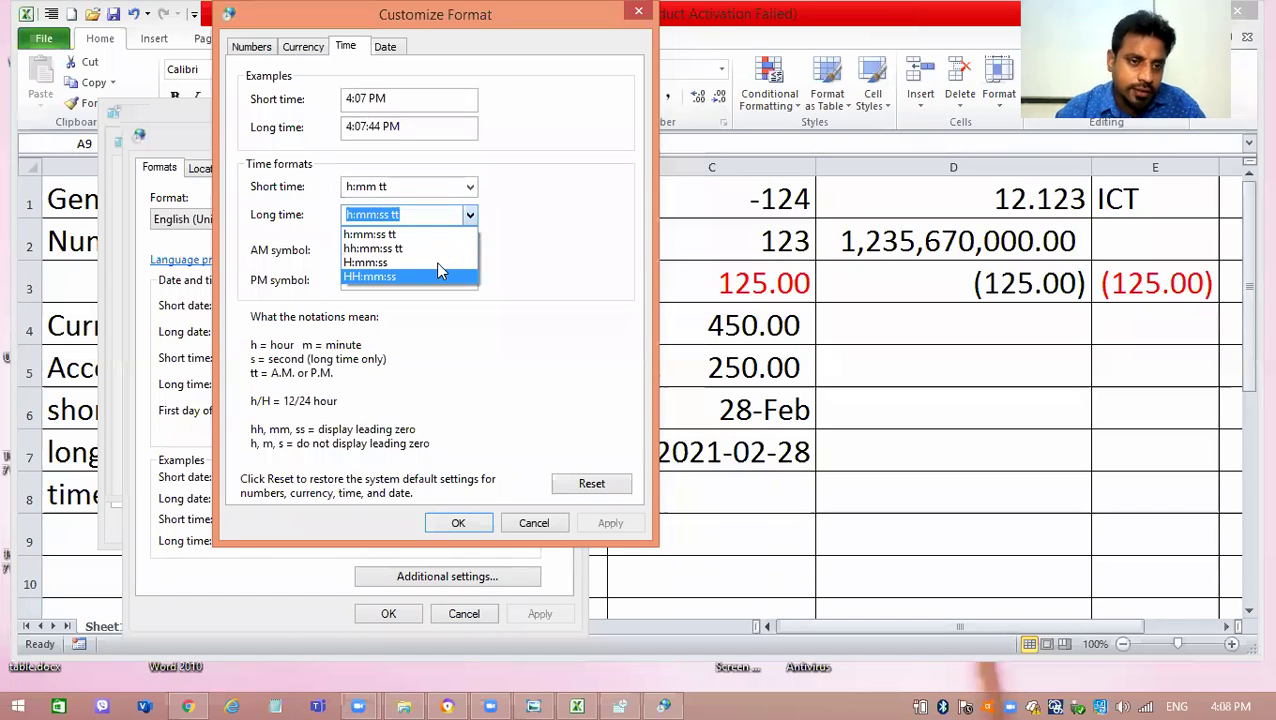
click(617, 64)
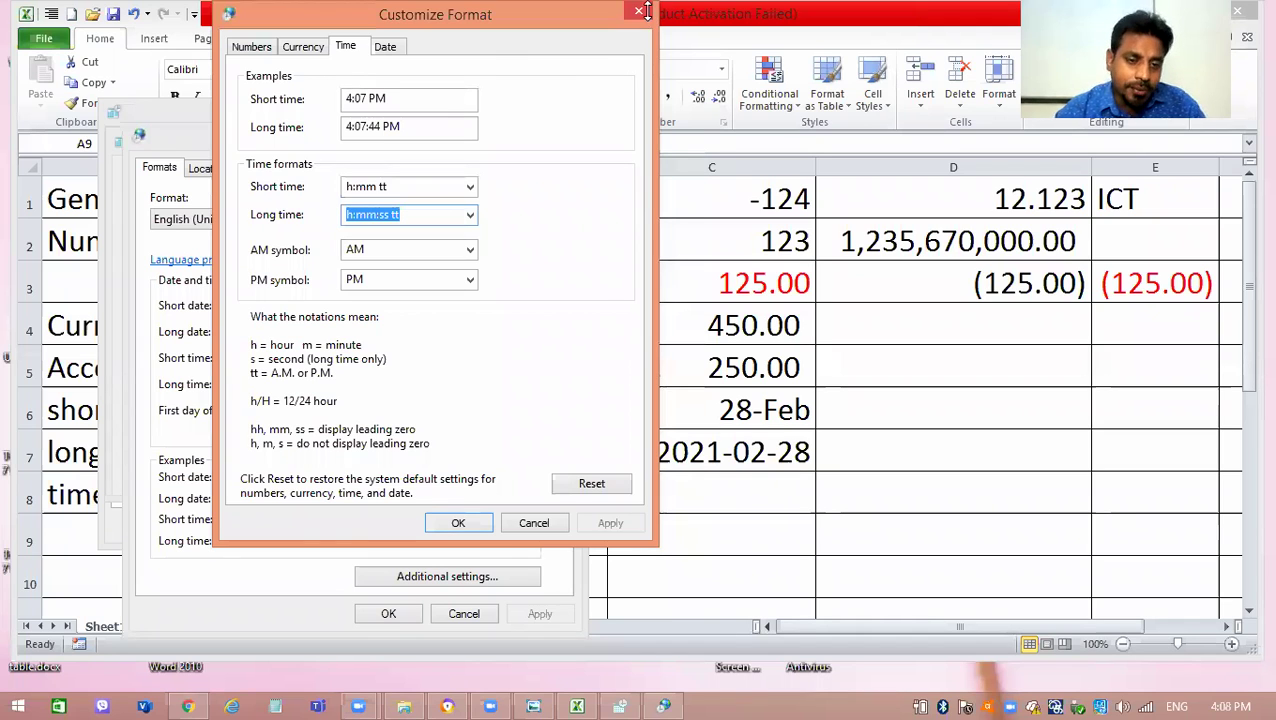
Step: Close Customize Format, Region and both Date and Time windows to return to Excel
click(640, 11)
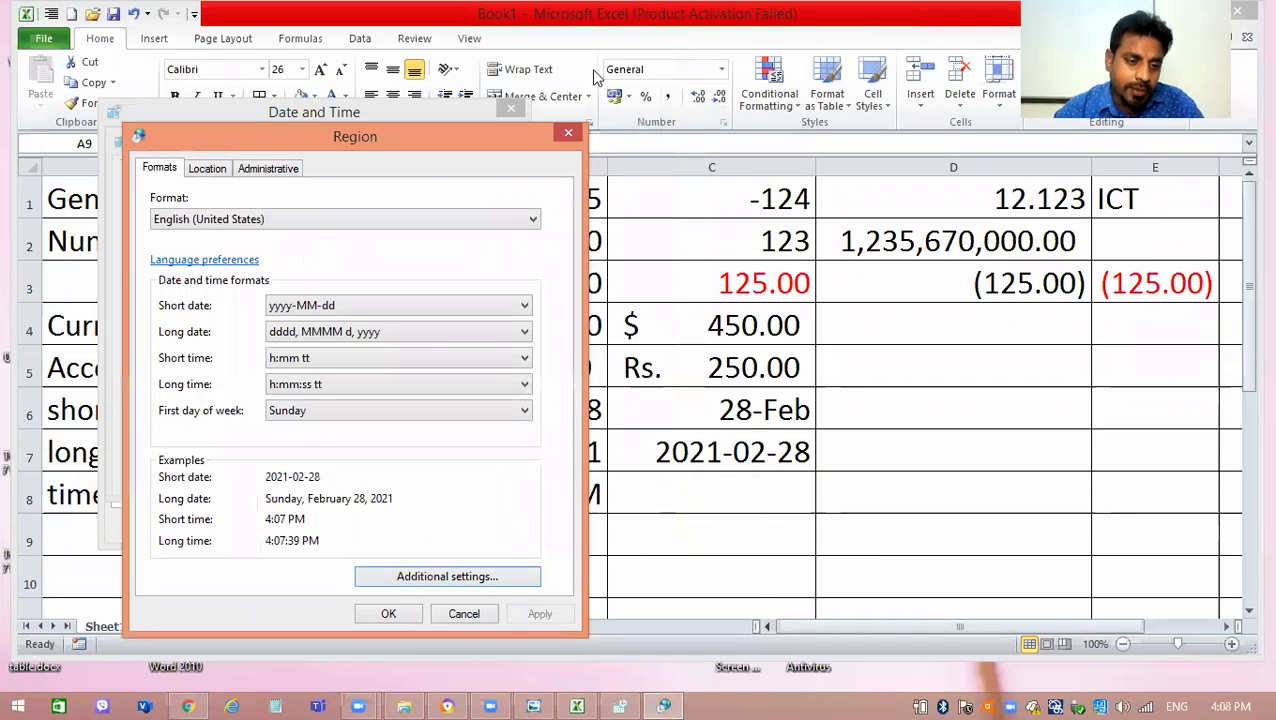
click(568, 133)
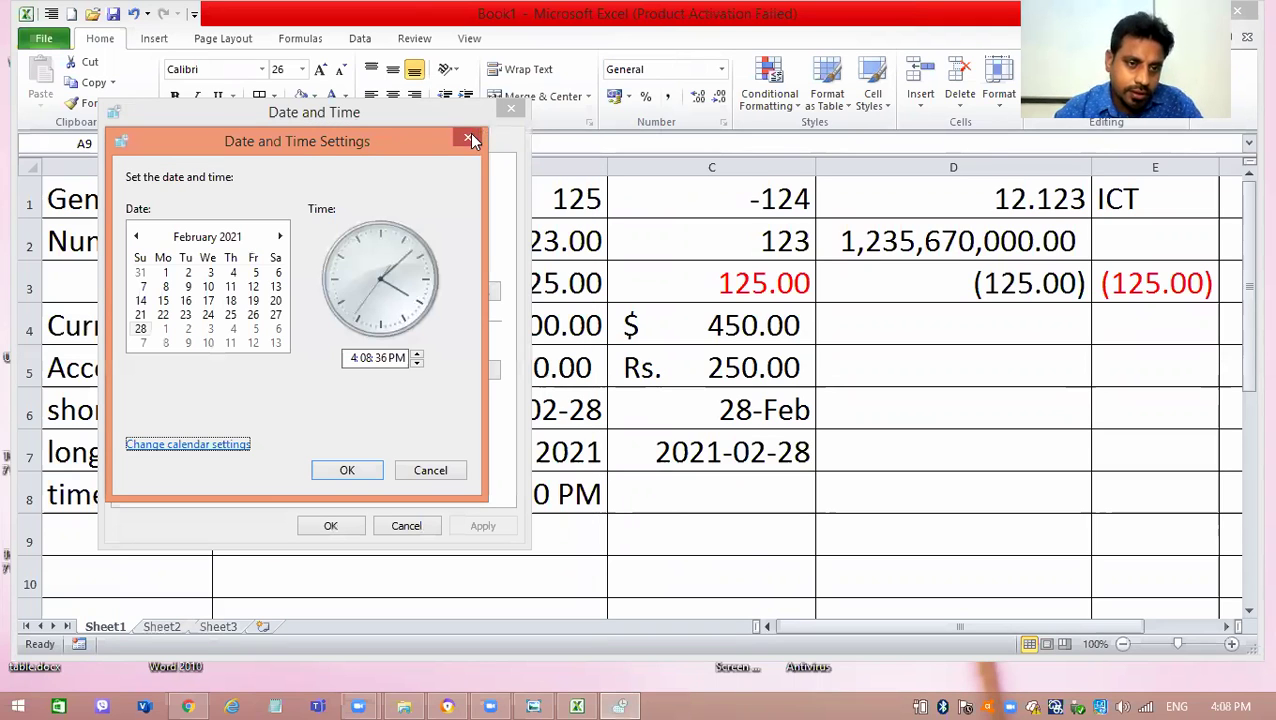
click(468, 136)
click(511, 112)
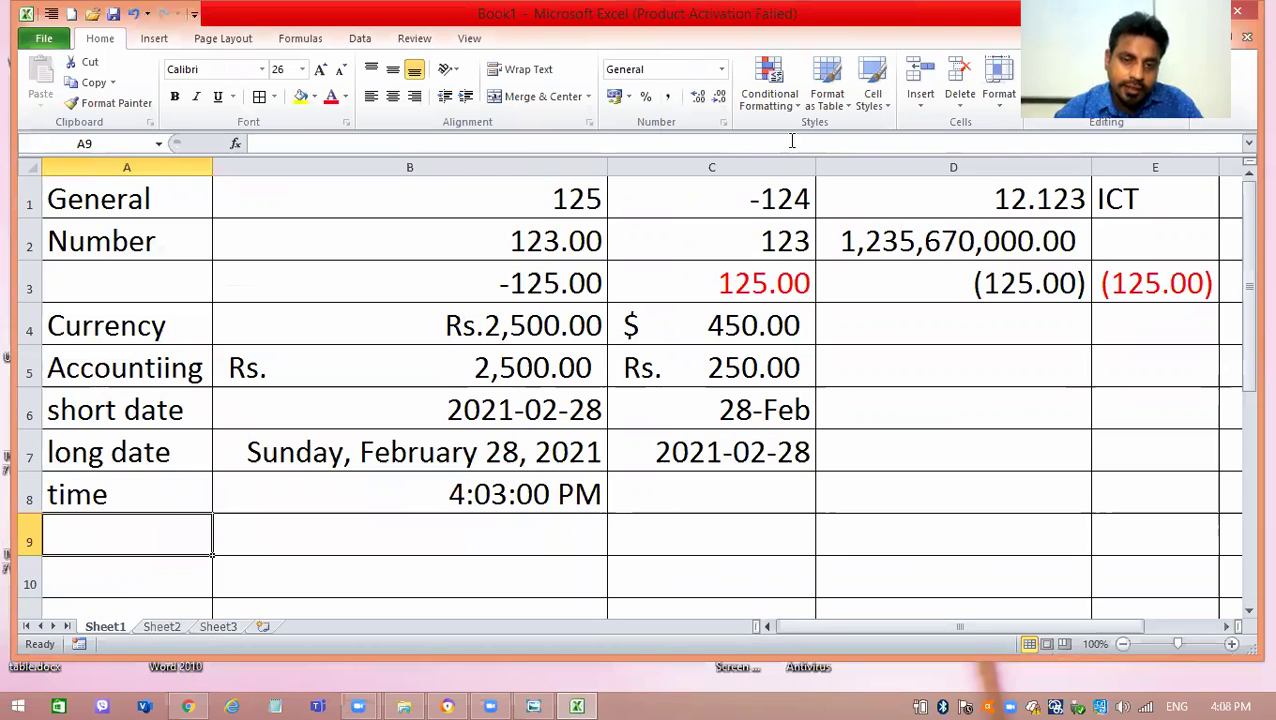
Step: Label A9 'percentage' and enter 25% in B9
click(720, 69)
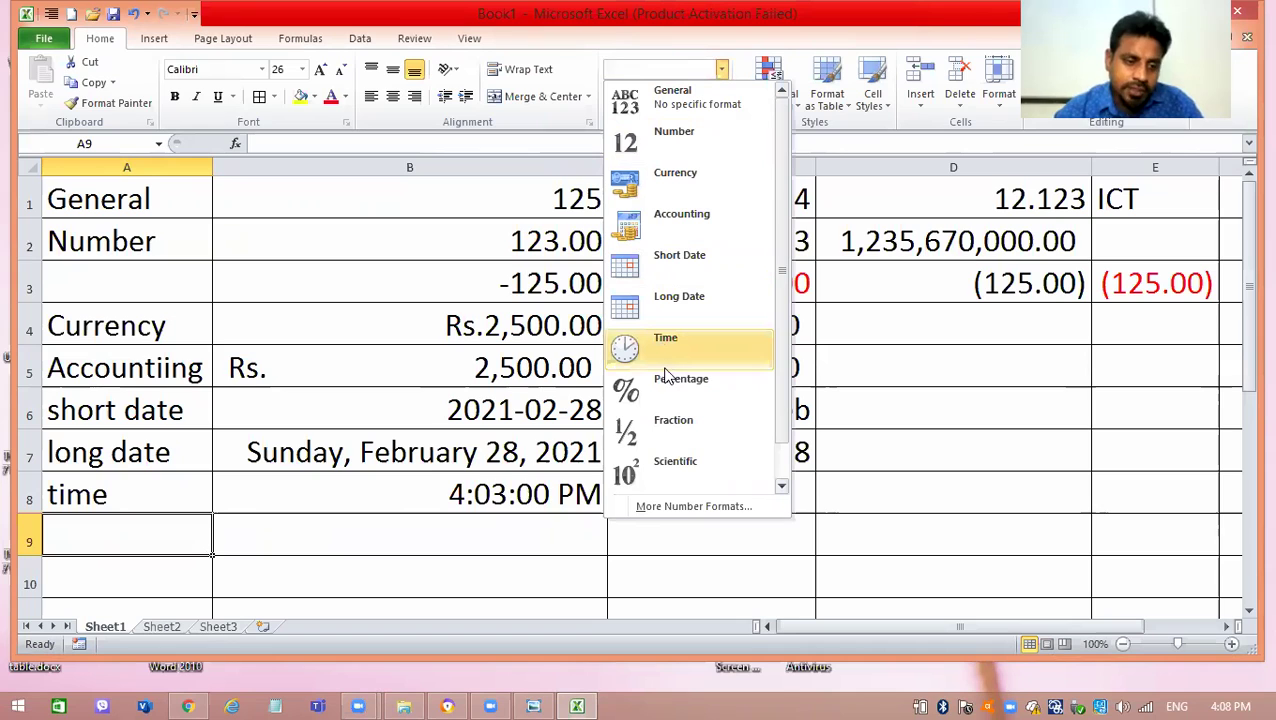
click(87, 540)
text(perc)
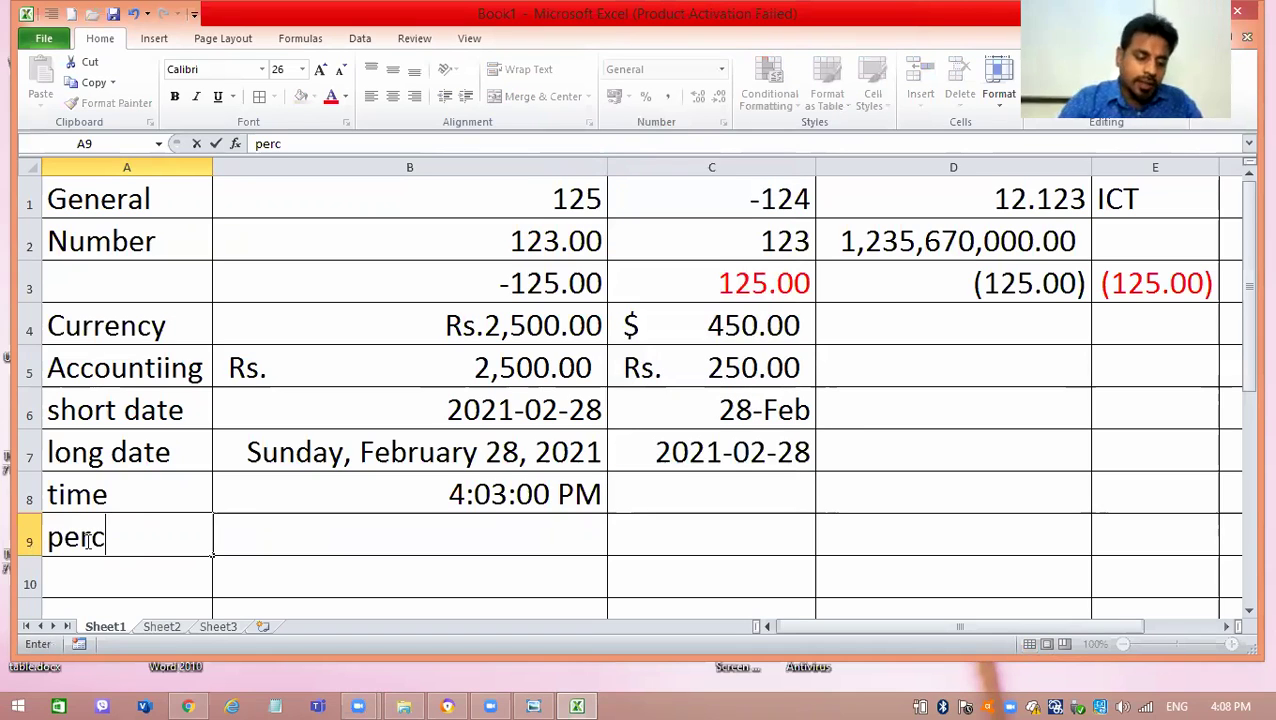
text(entage)
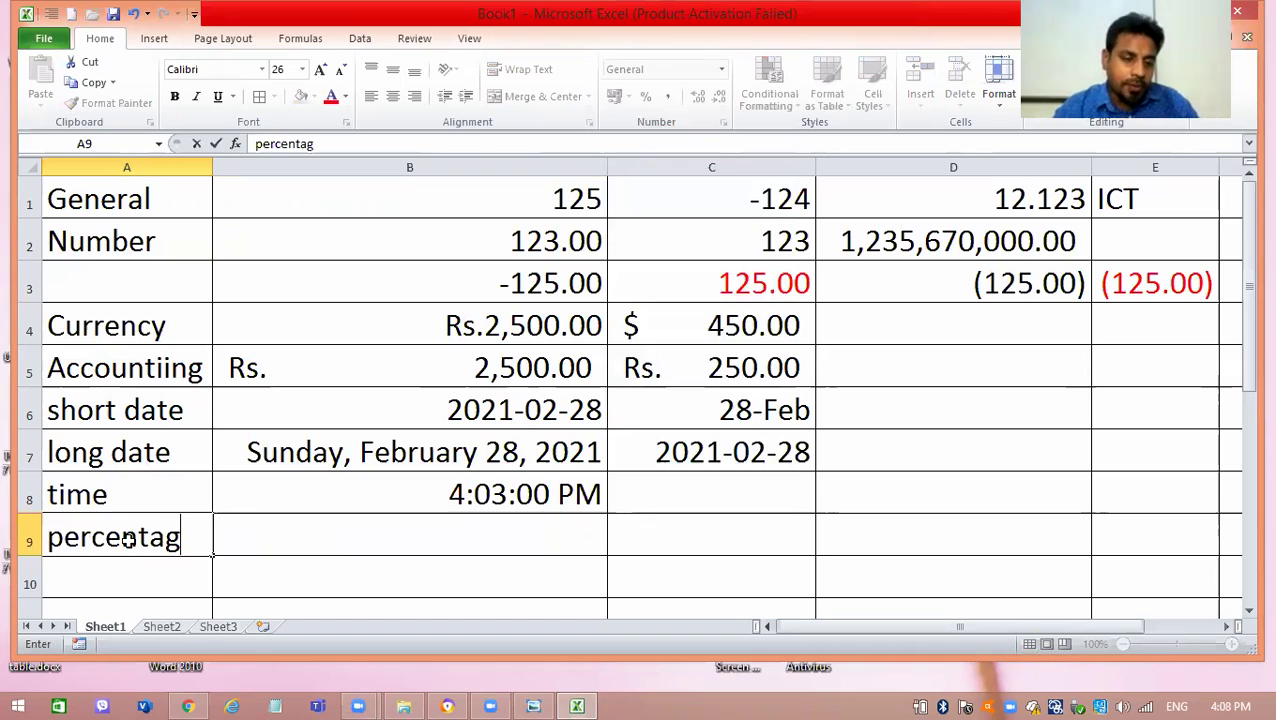
click(259, 532)
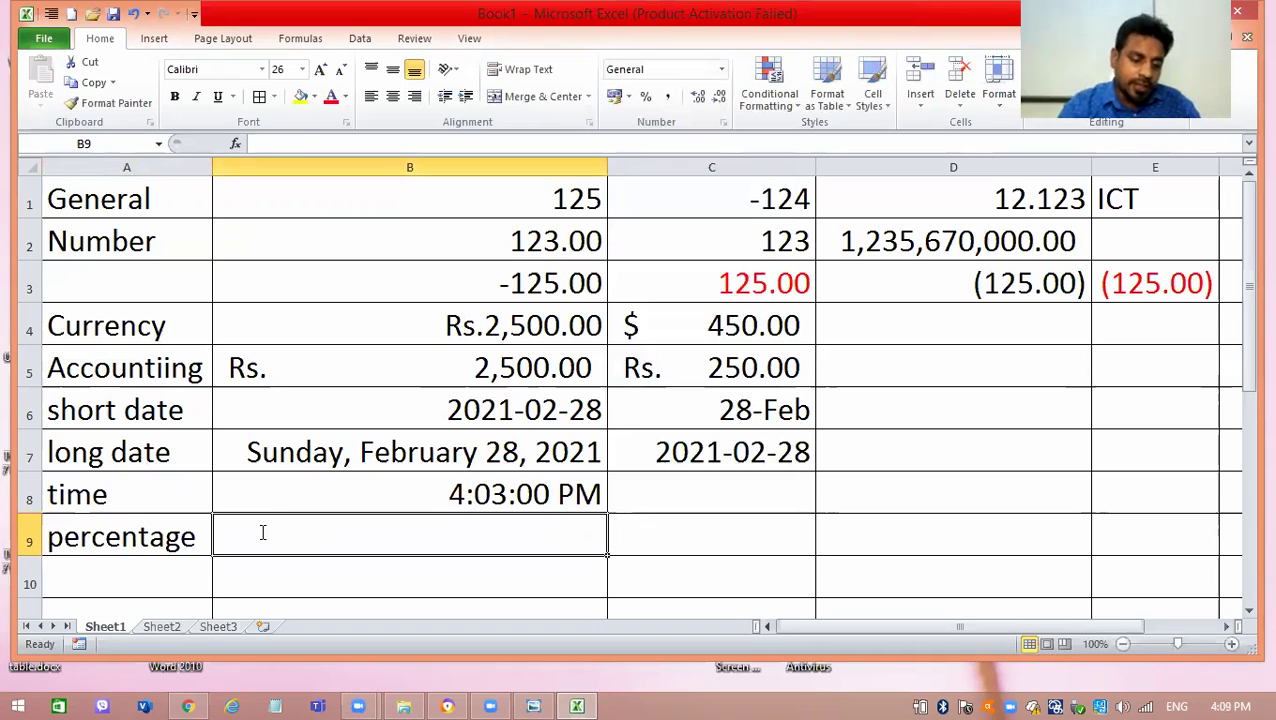
text(25)
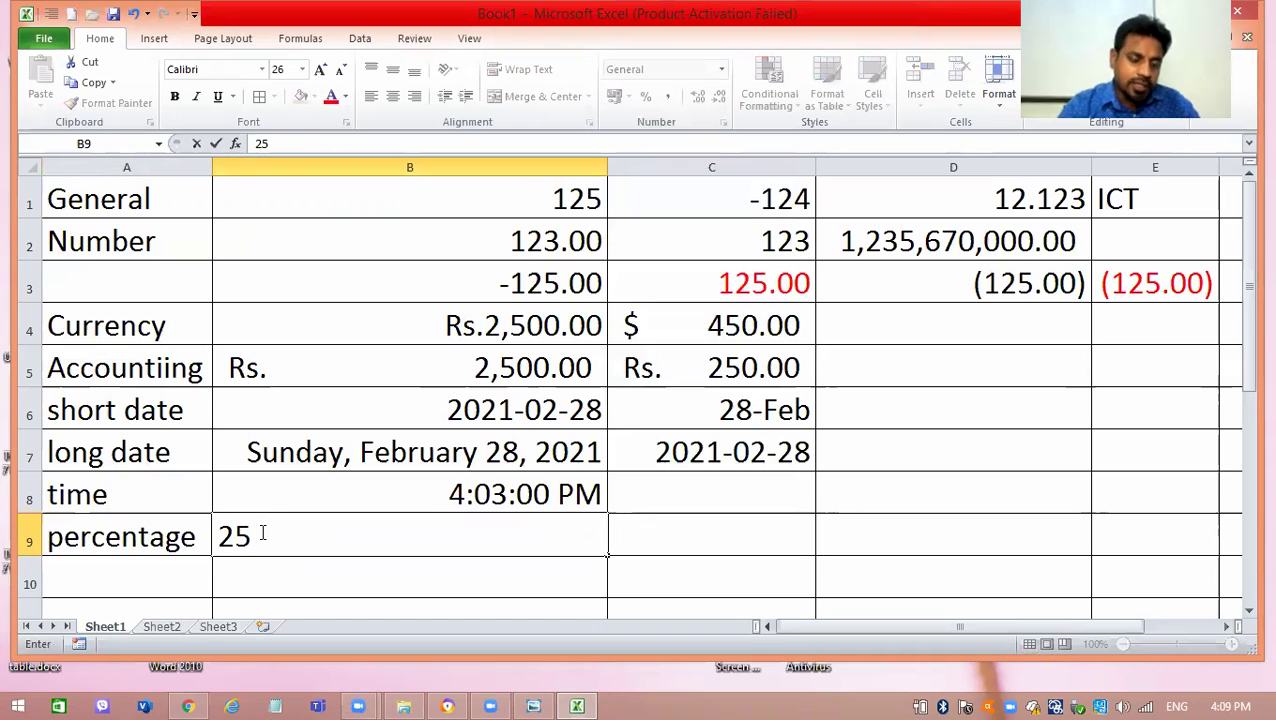
text(%)
key(Return)
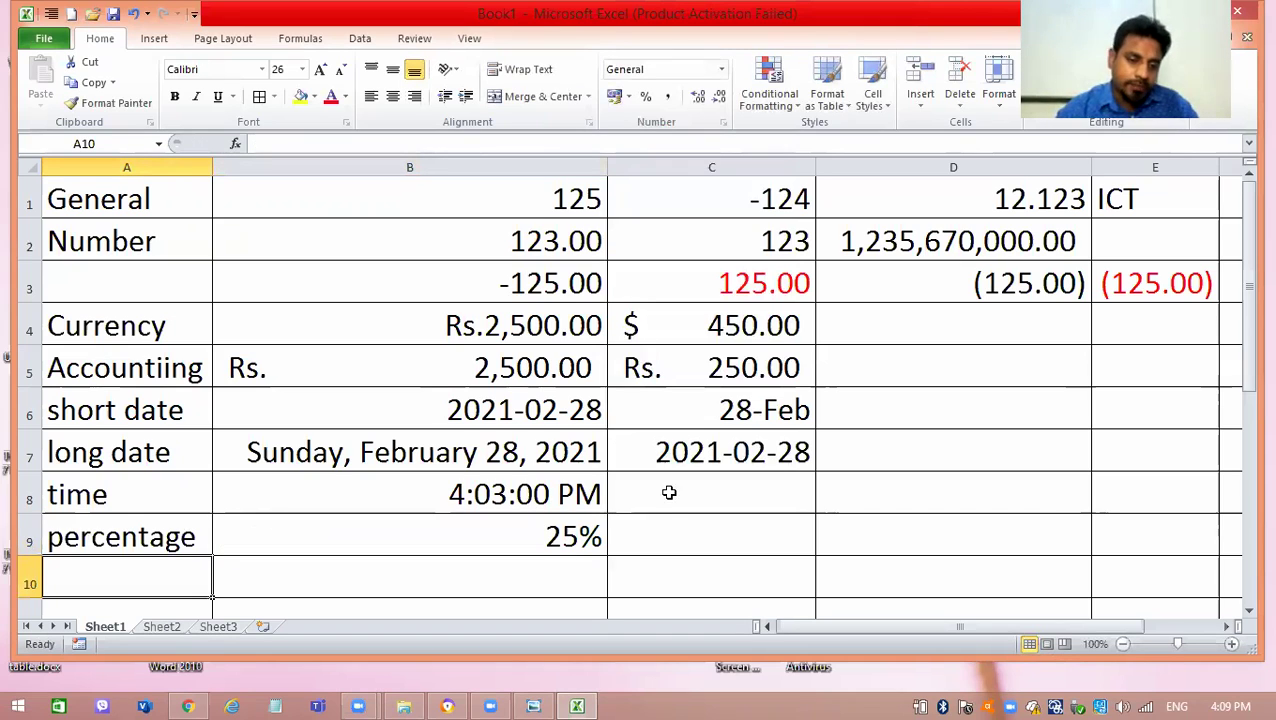
Step: Enter 25 in C9 and apply Percent Style so it shows 2500%
click(673, 530)
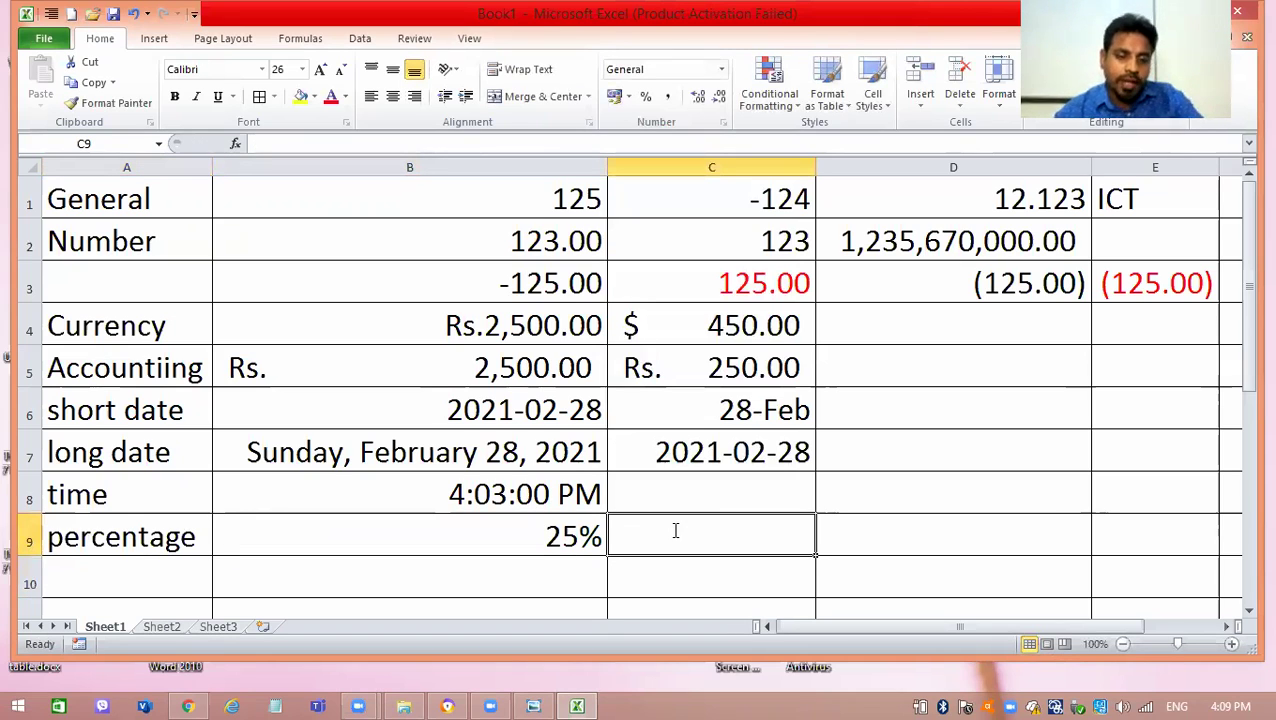
text(25)
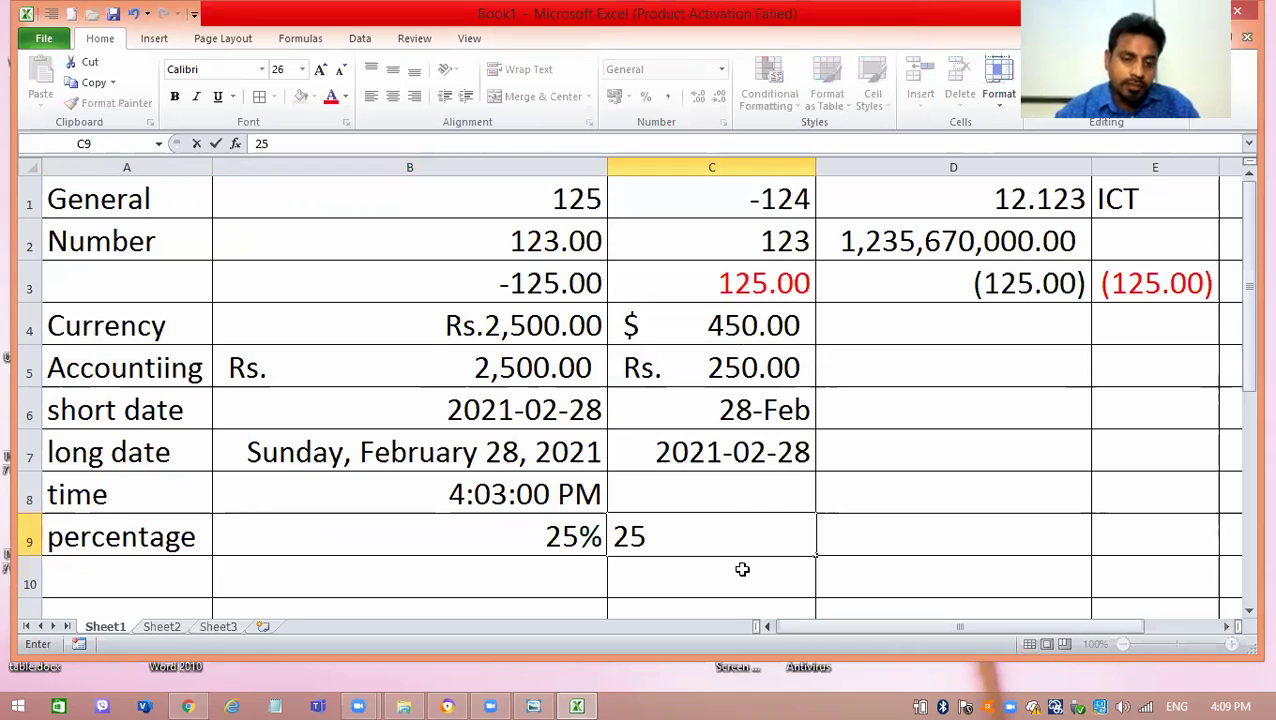
key(Return)
key(Up)
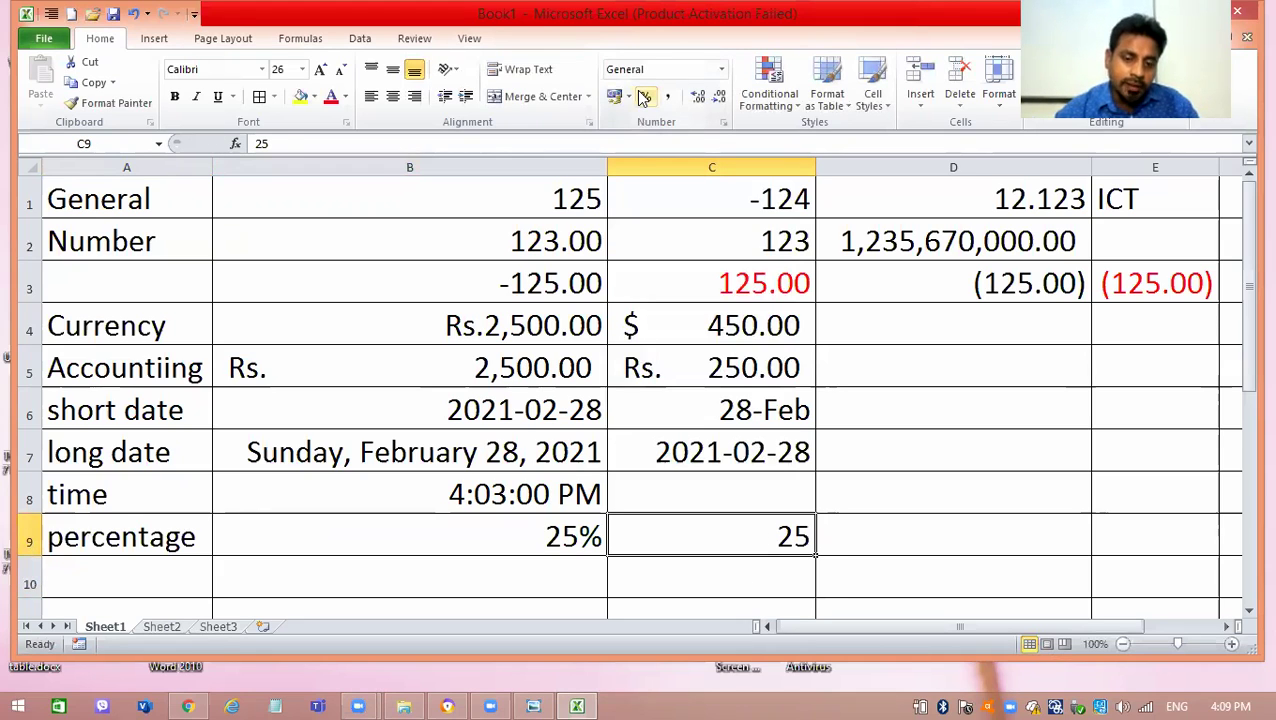
click(644, 97)
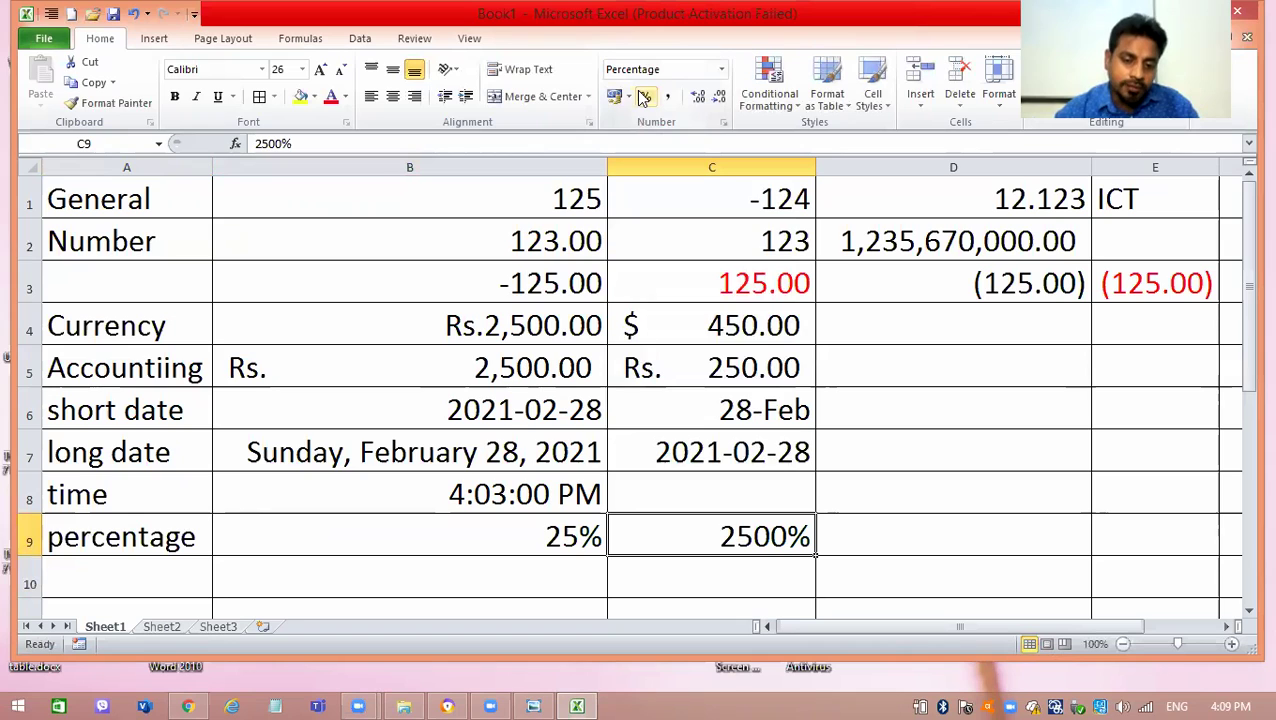
click(873, 541)
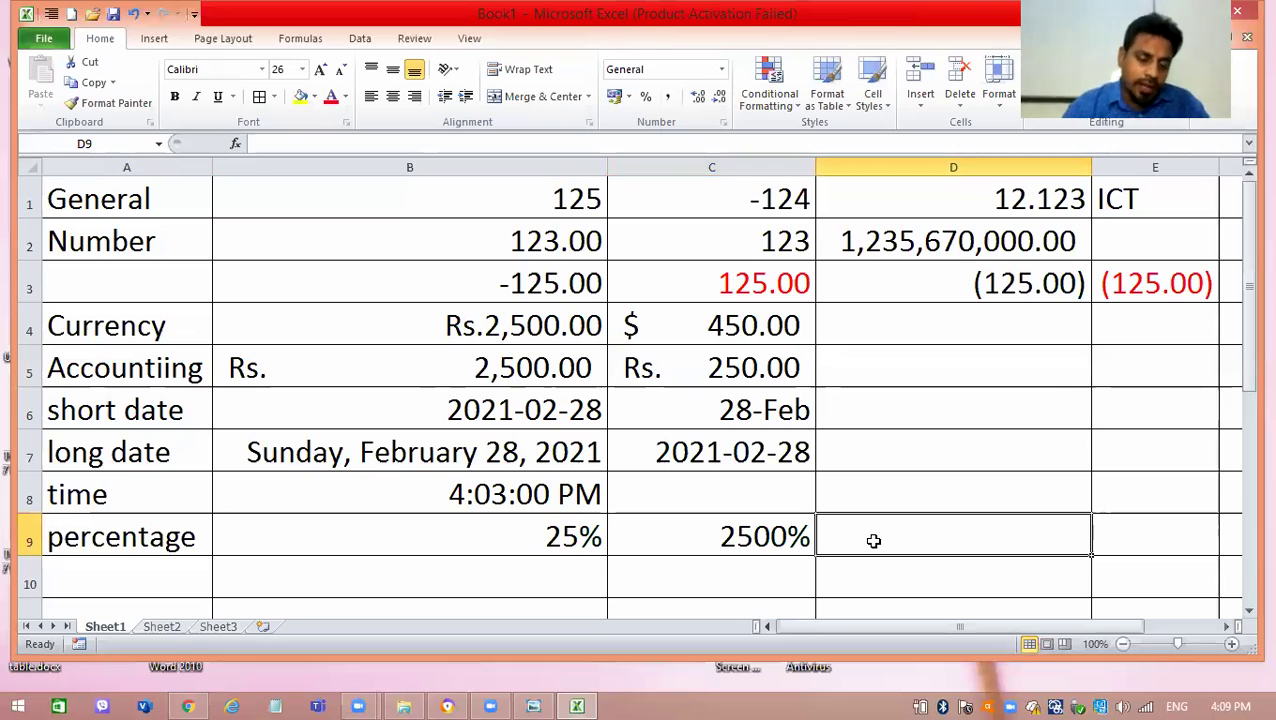
key(Left)
Step: Enter 0.25 in D9, apply Percent Style to show 25%, and resize column D
click(860, 534)
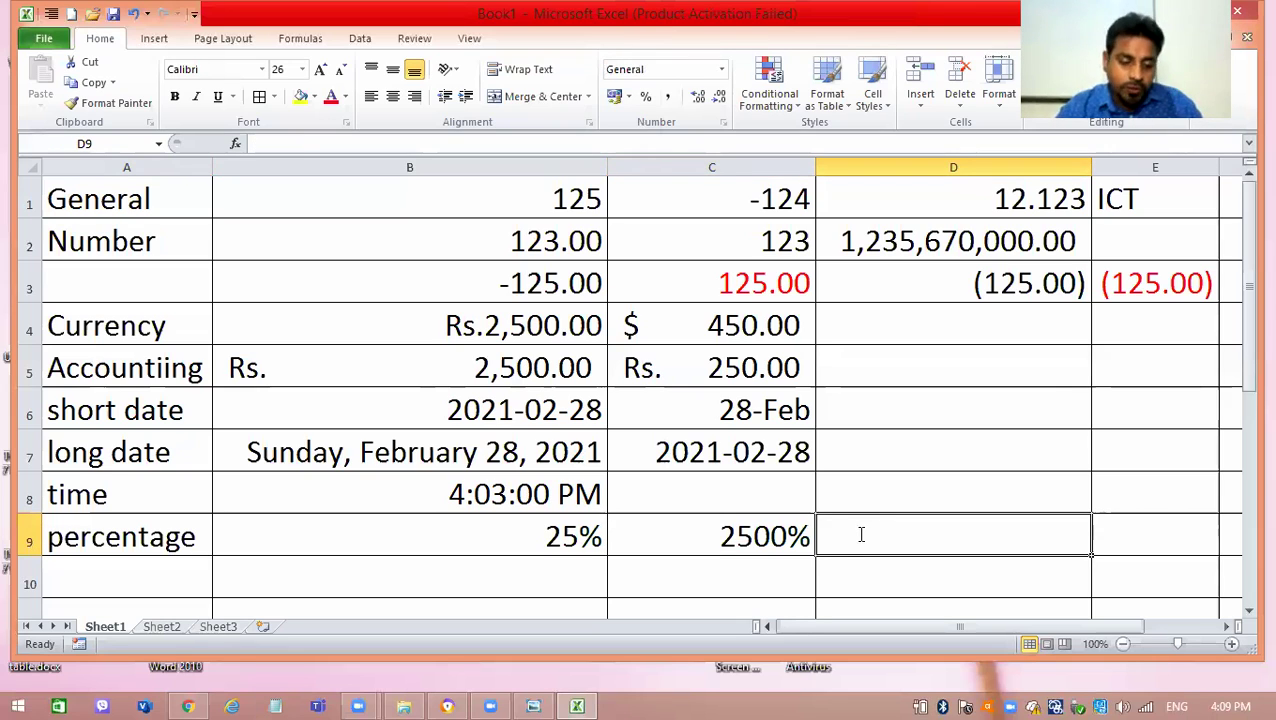
text(0.25)
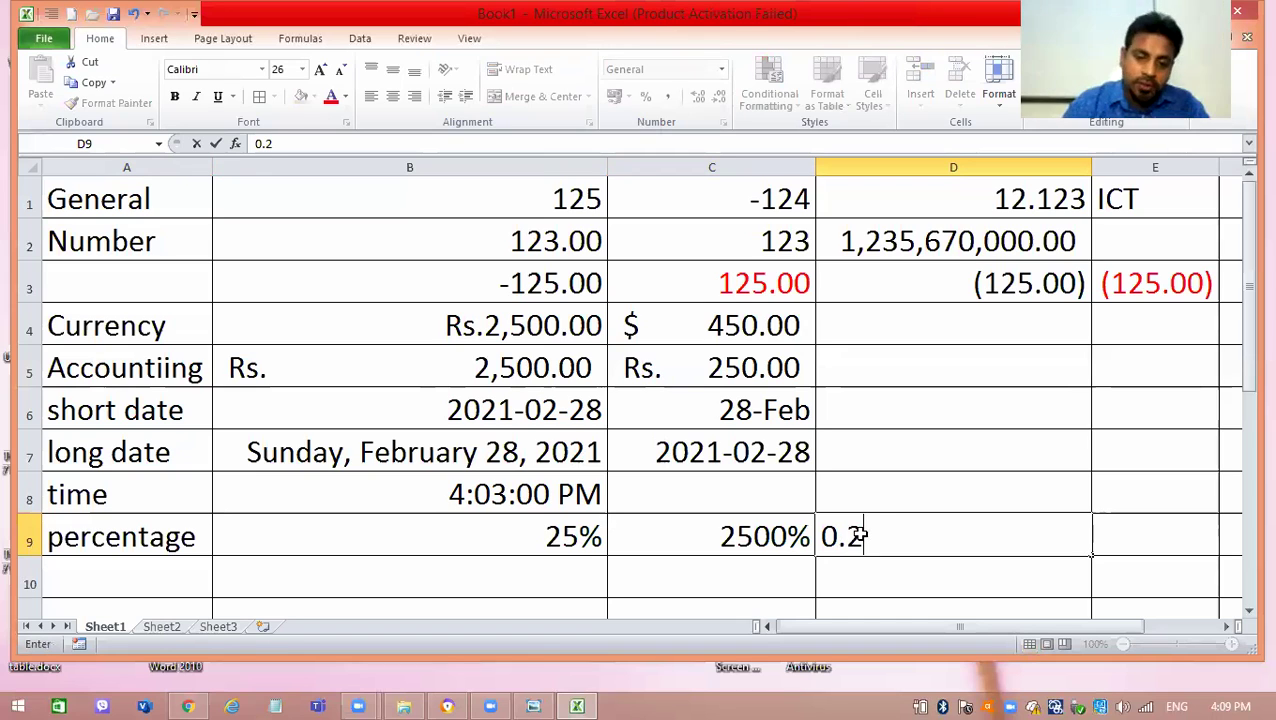
key(Return)
key(Up)
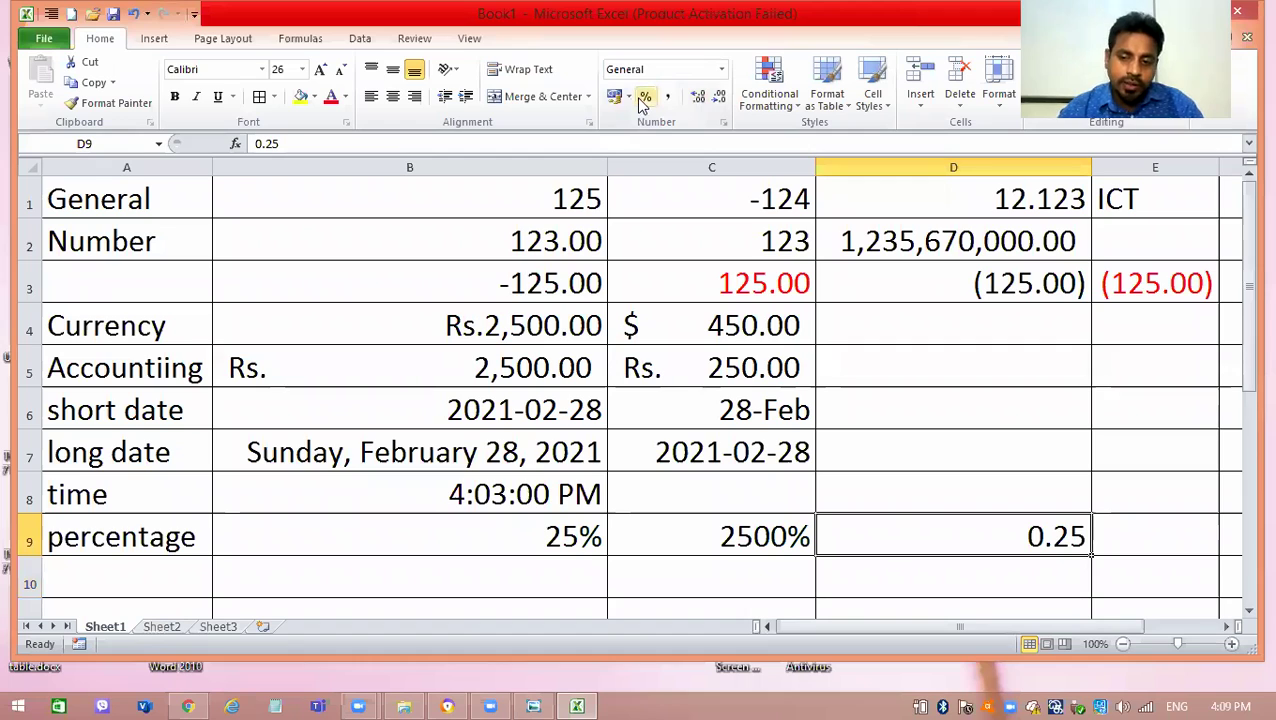
click(643, 101)
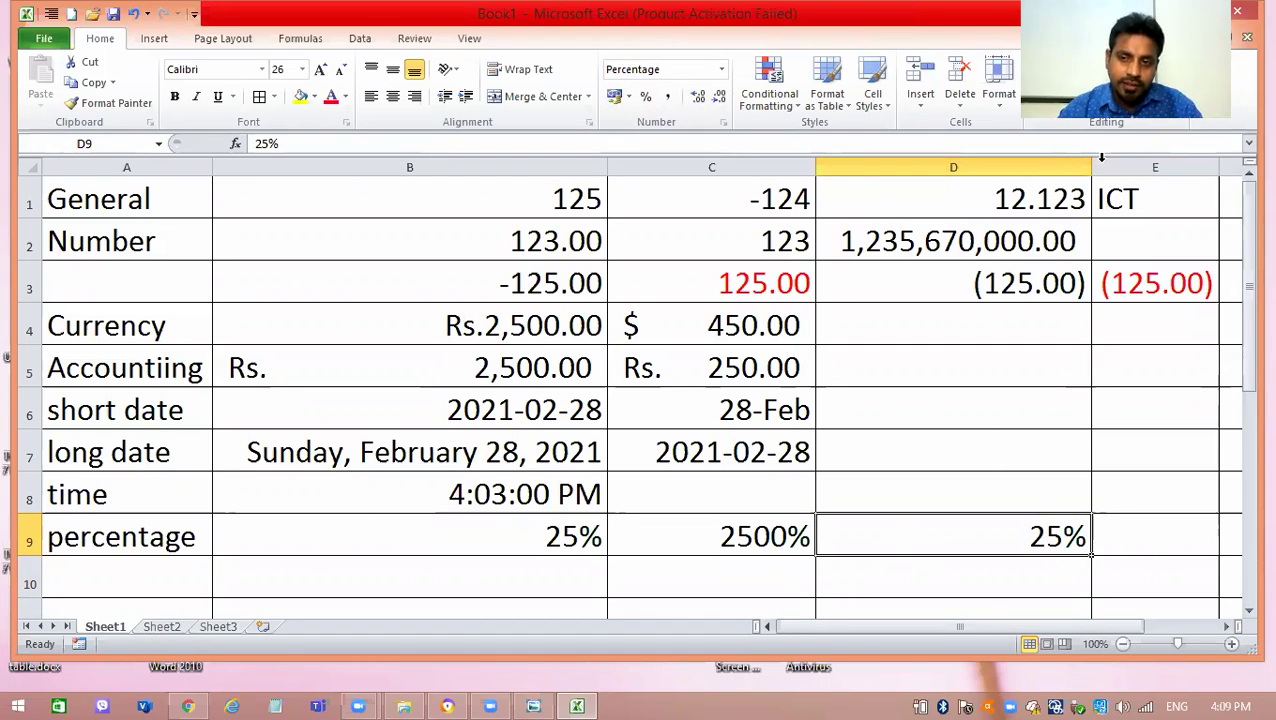
drag(1094, 162, 1025, 475)
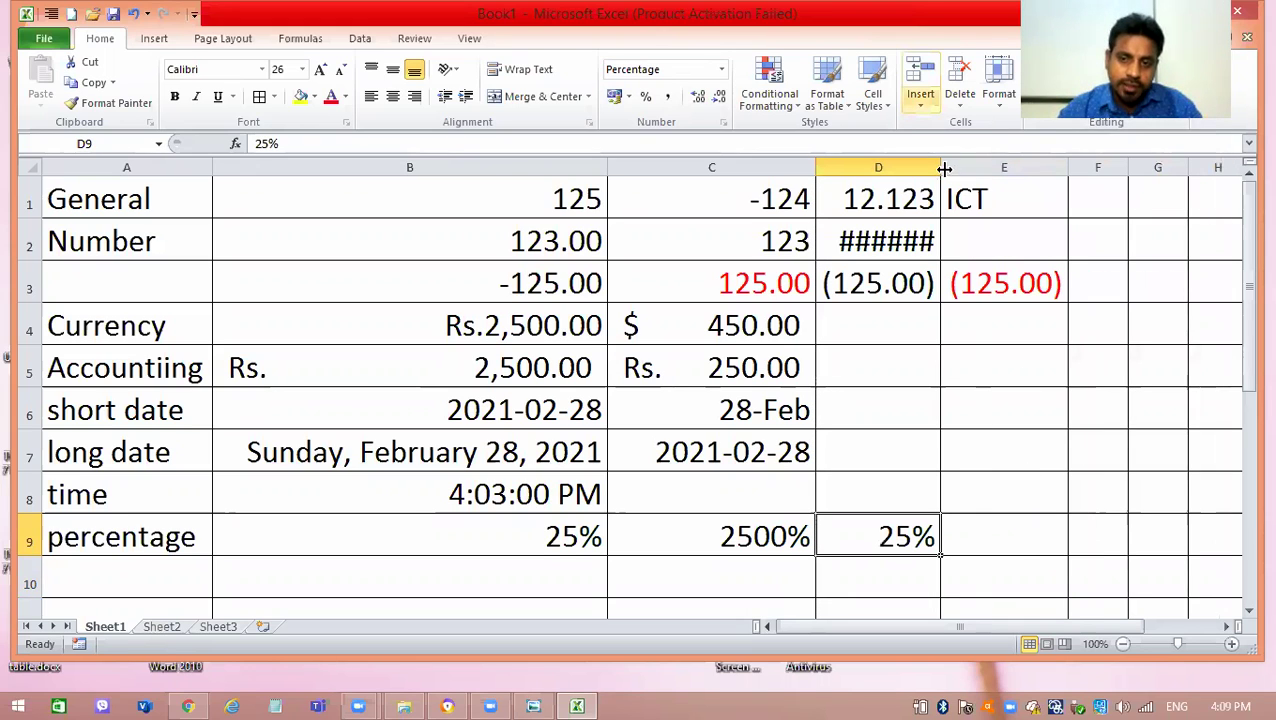
drag(944, 169, 1113, 532)
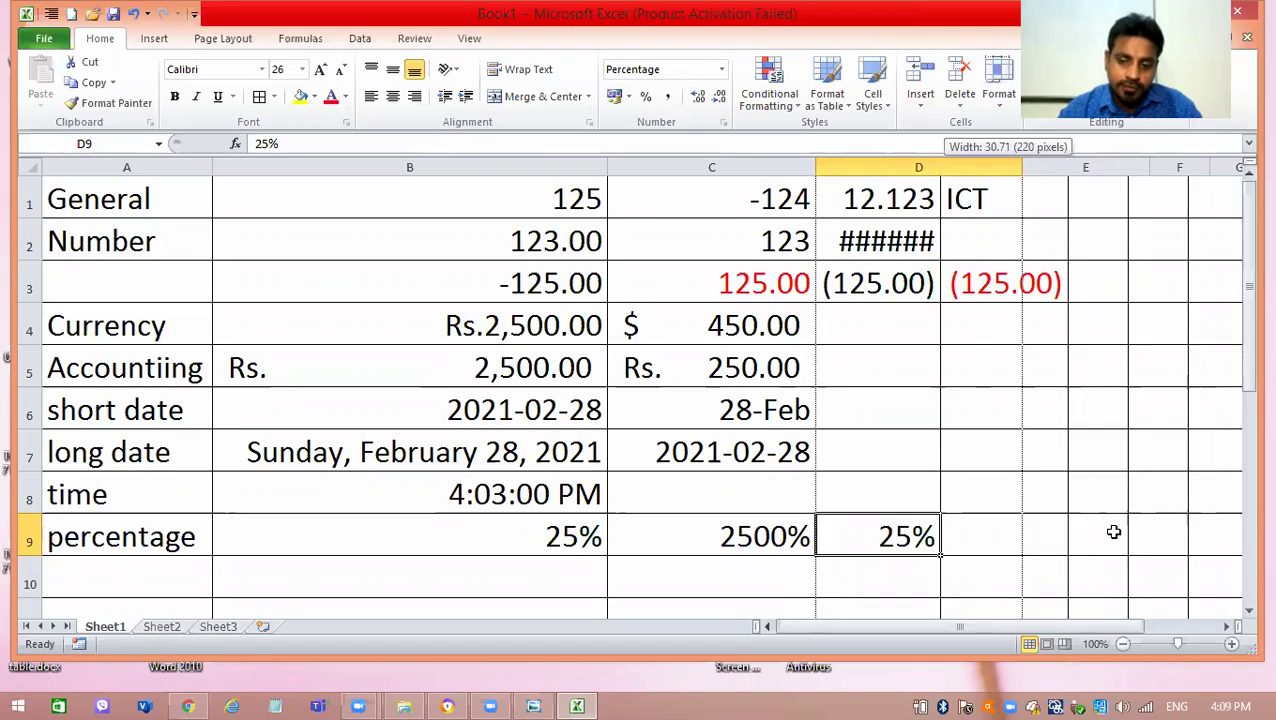
Step: Enter 1/4 in E9, then clear it, leaving E9 empty
click(1113, 532)
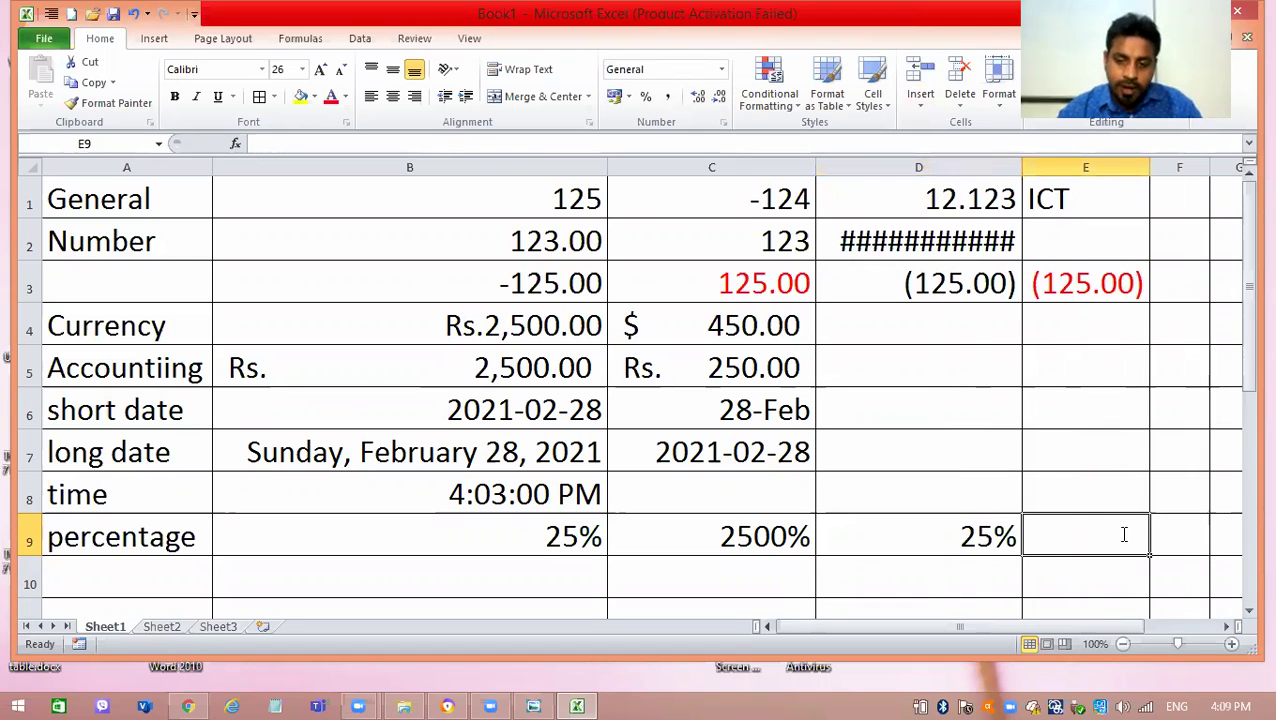
text(1/)
click(1124, 535)
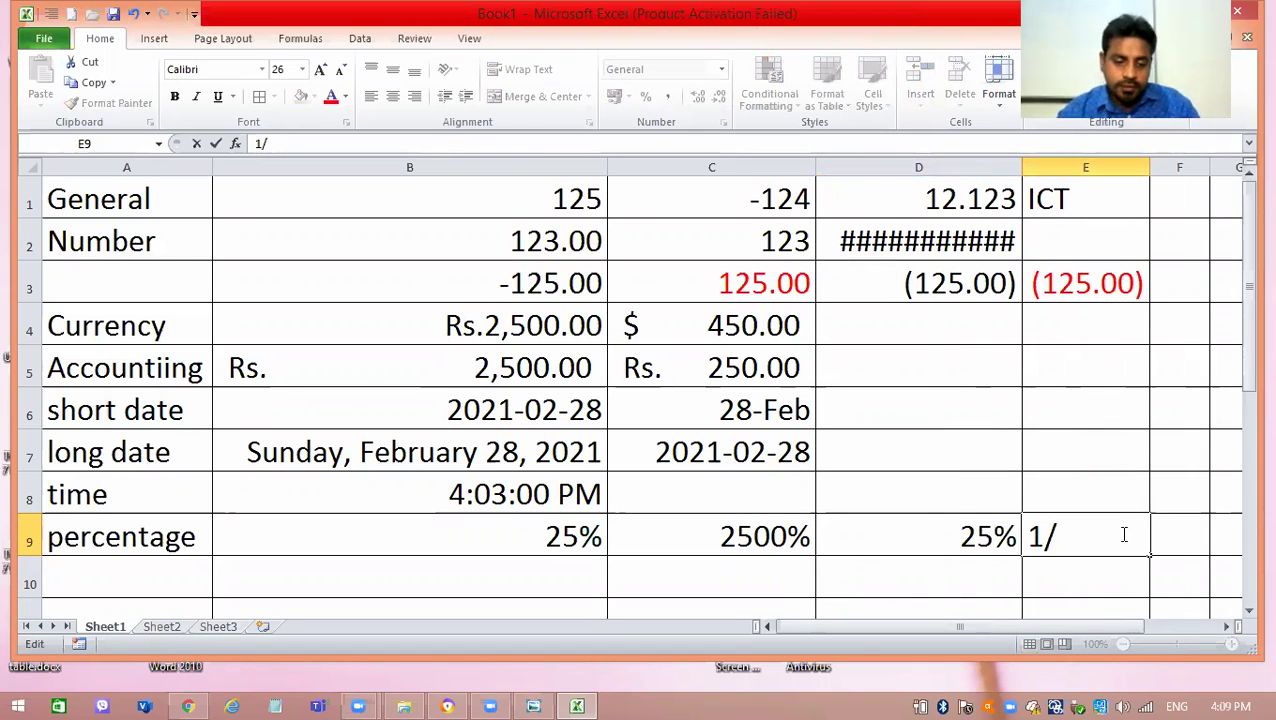
text(4)
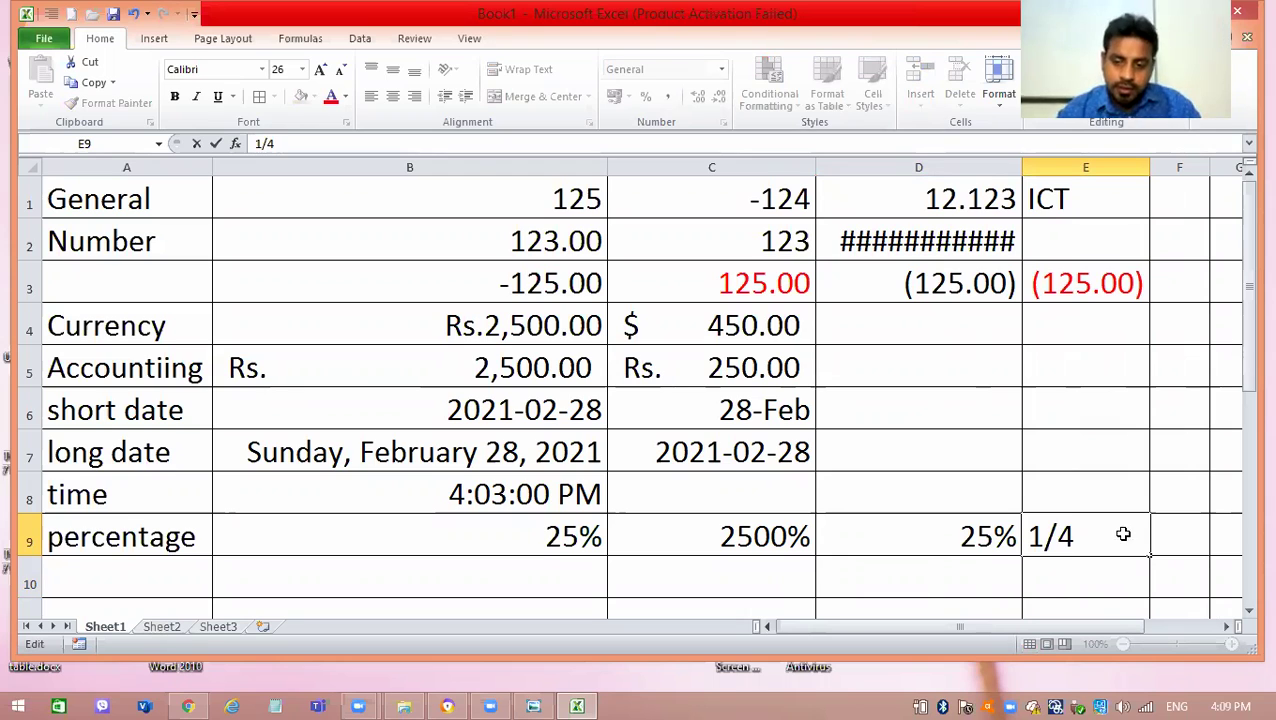
key(Return)
click(1124, 536)
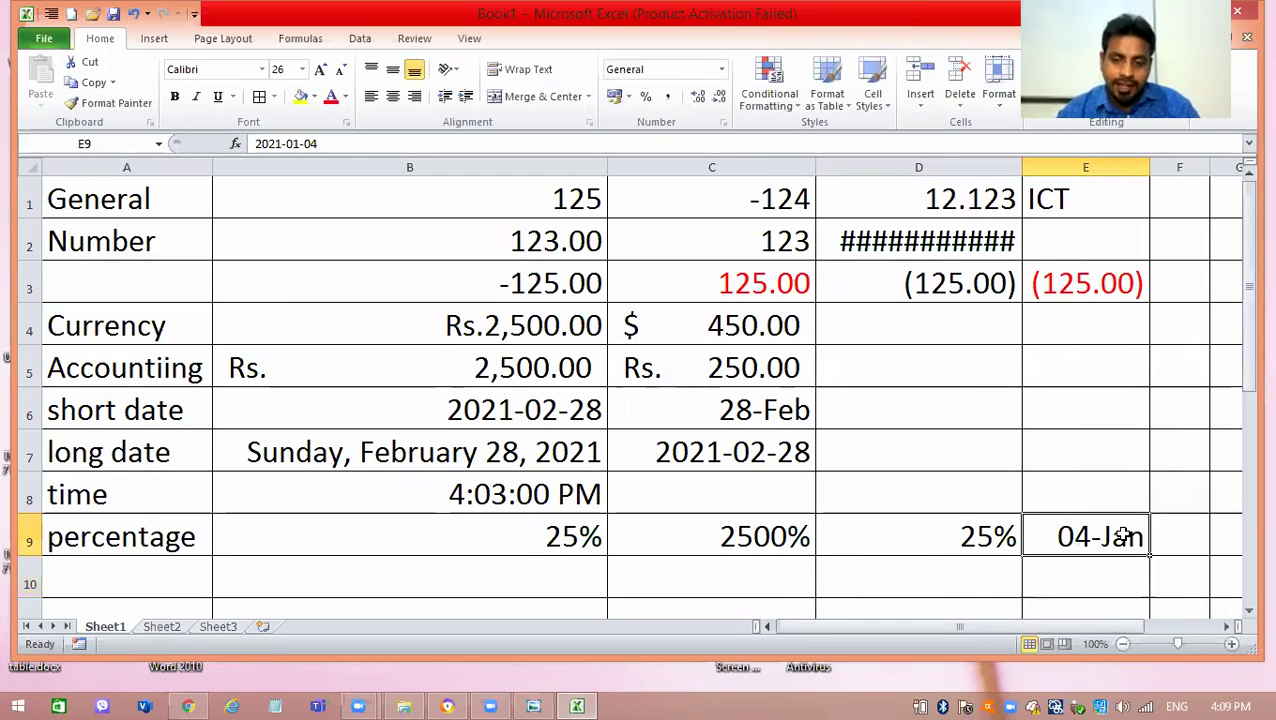
key(Delete)
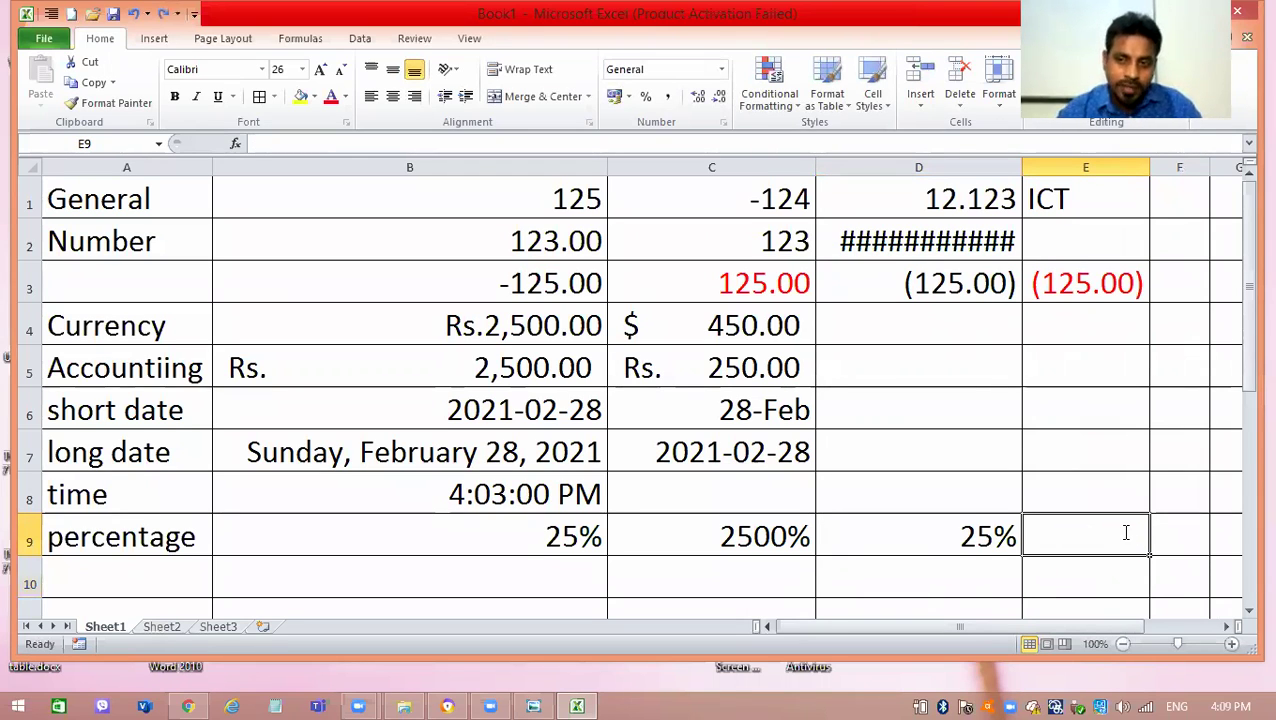
double_click(1124, 533)
click(1125, 533)
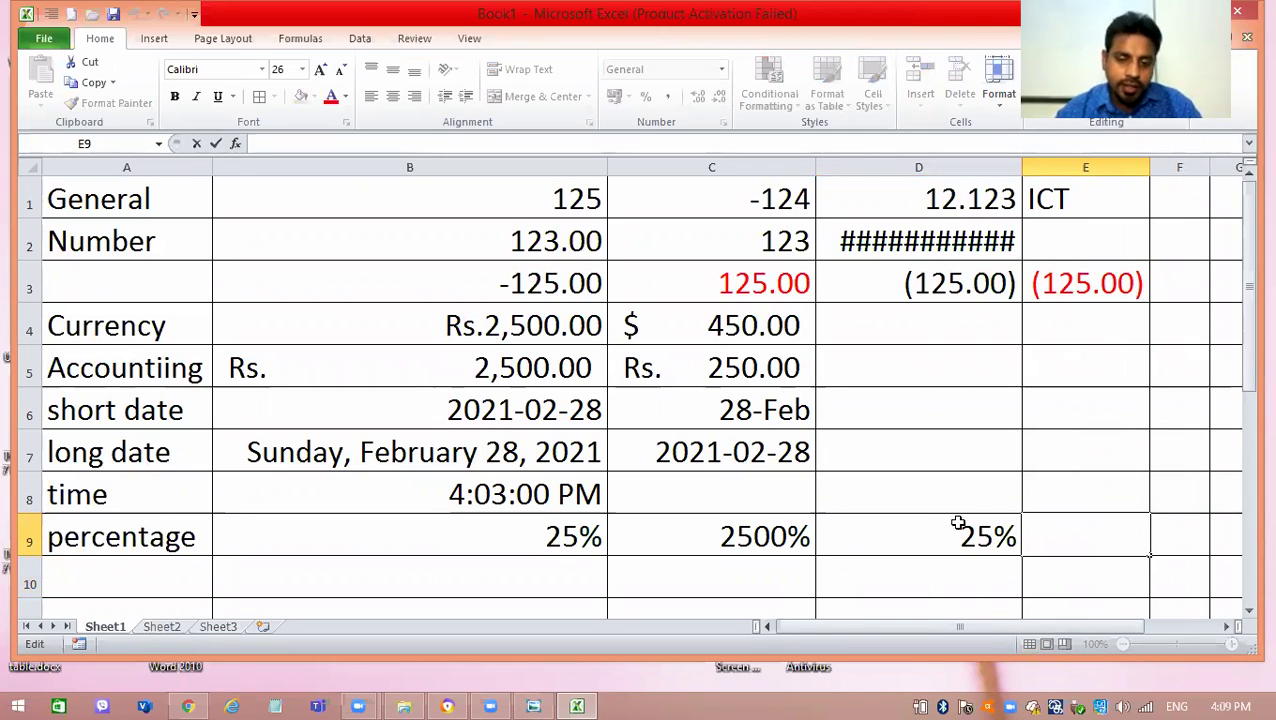
Step: Select A10 for the next label and browse the number format list
click(686, 543)
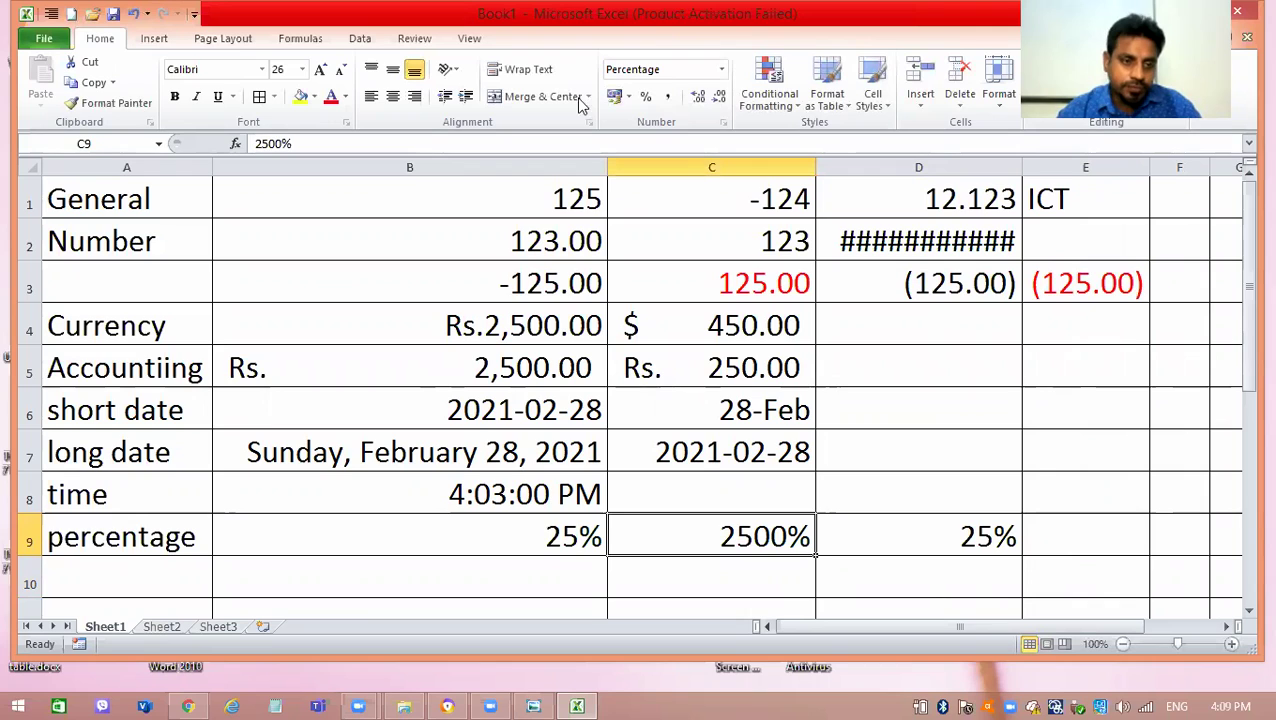
click(147, 571)
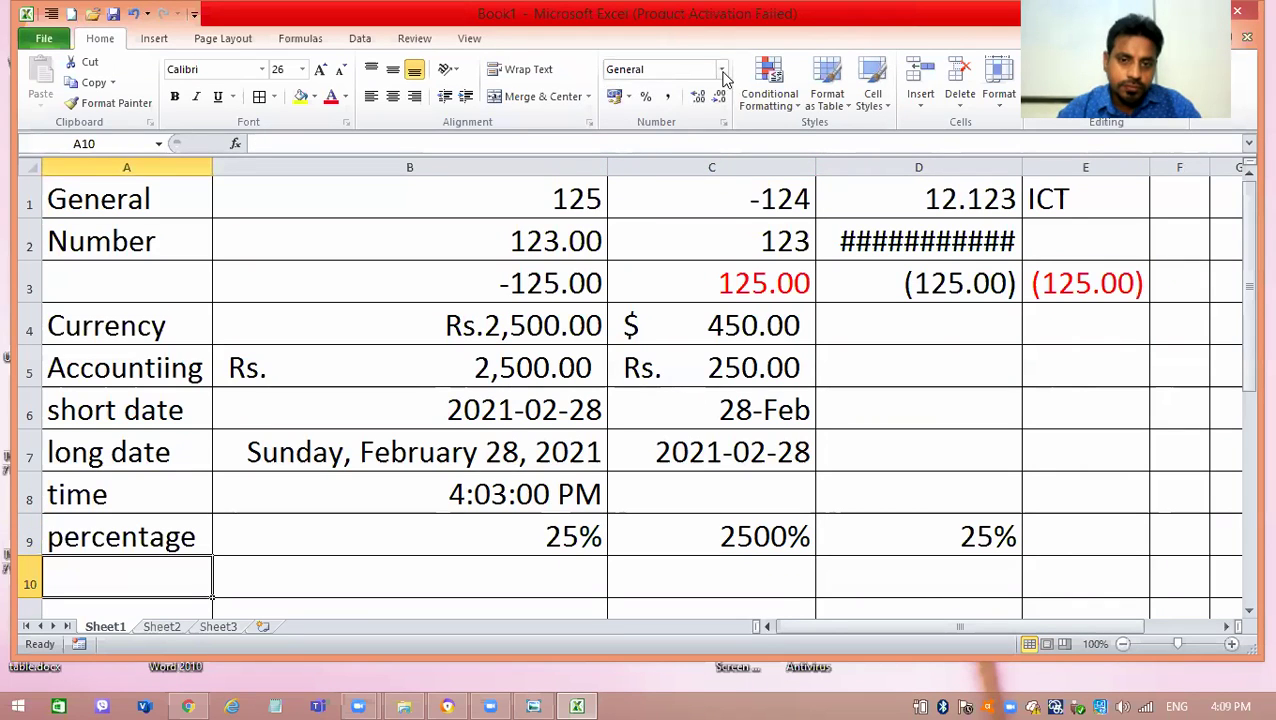
click(722, 70)
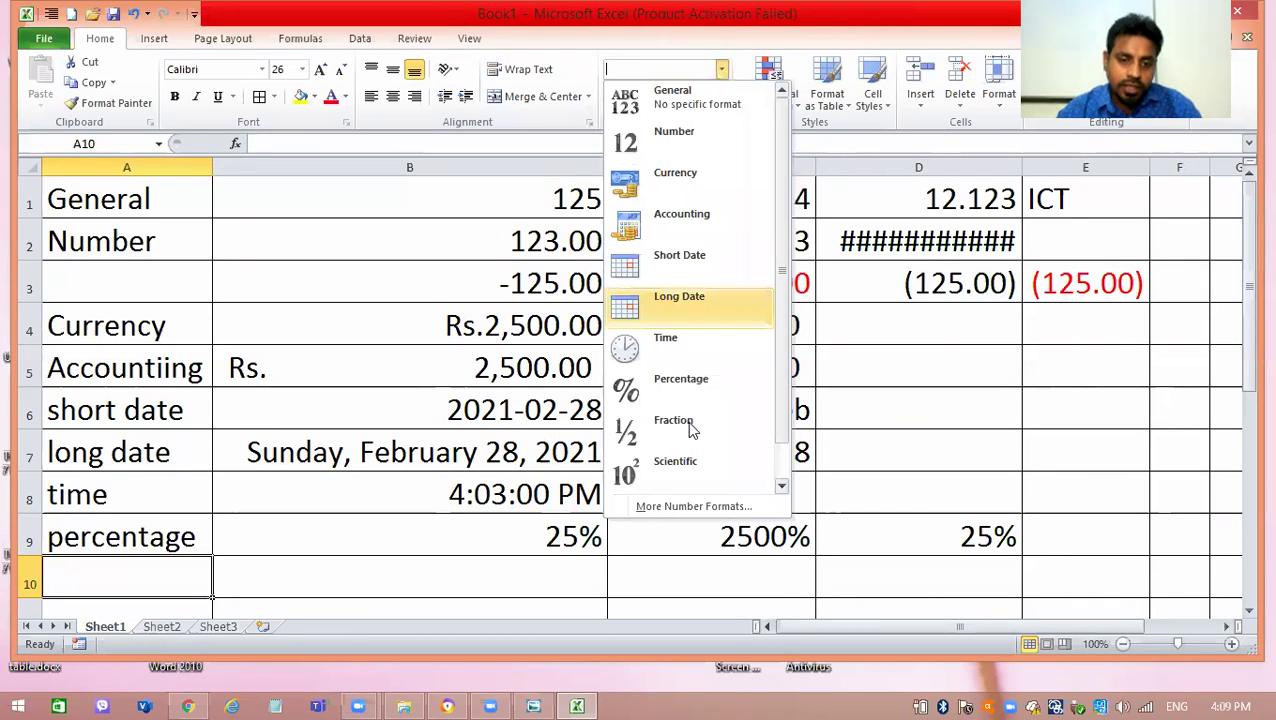
click(182, 575)
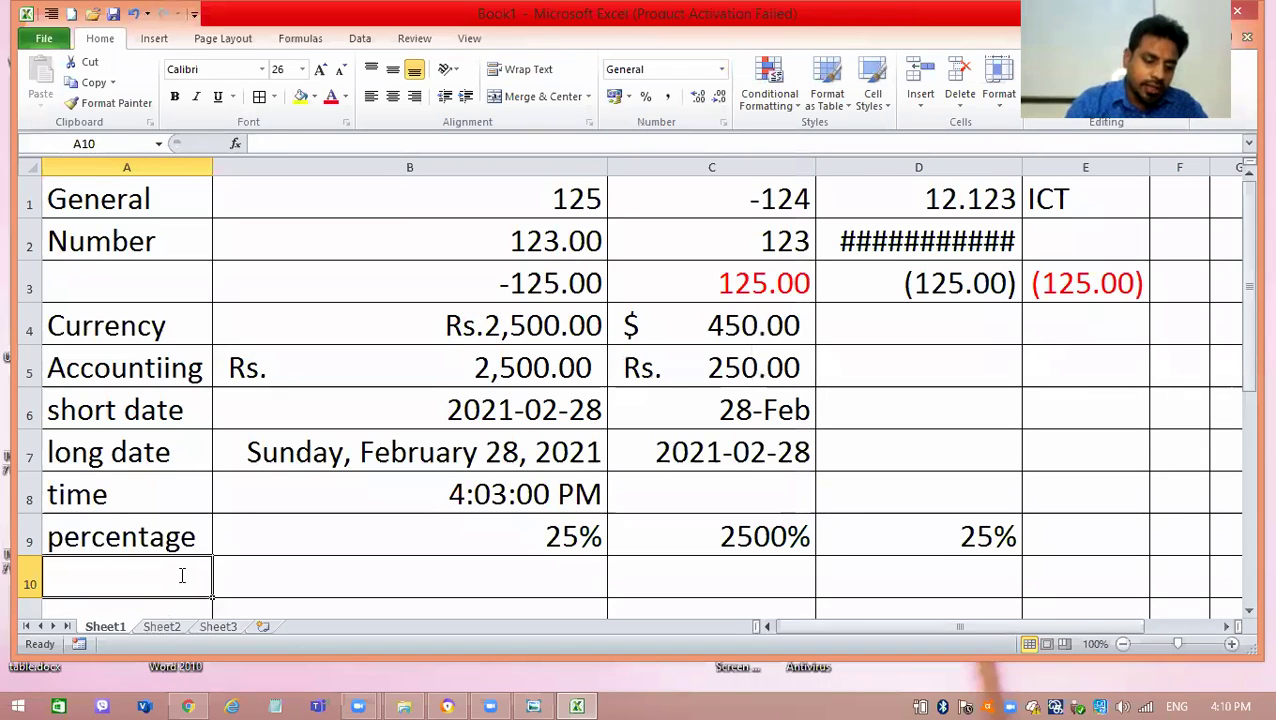
Step: Label A10 'Fraction' and format B10 as Fraction, up to one digit
text(Fraction)
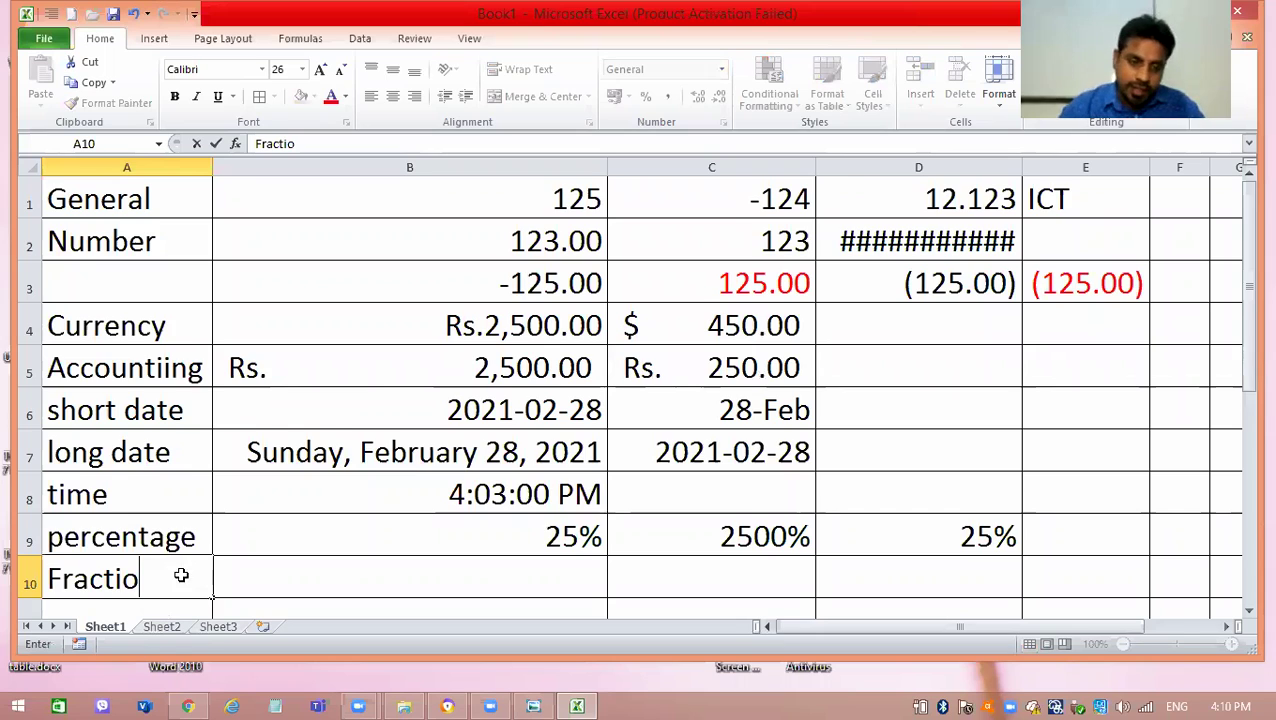
key(Return)
click(370, 526)
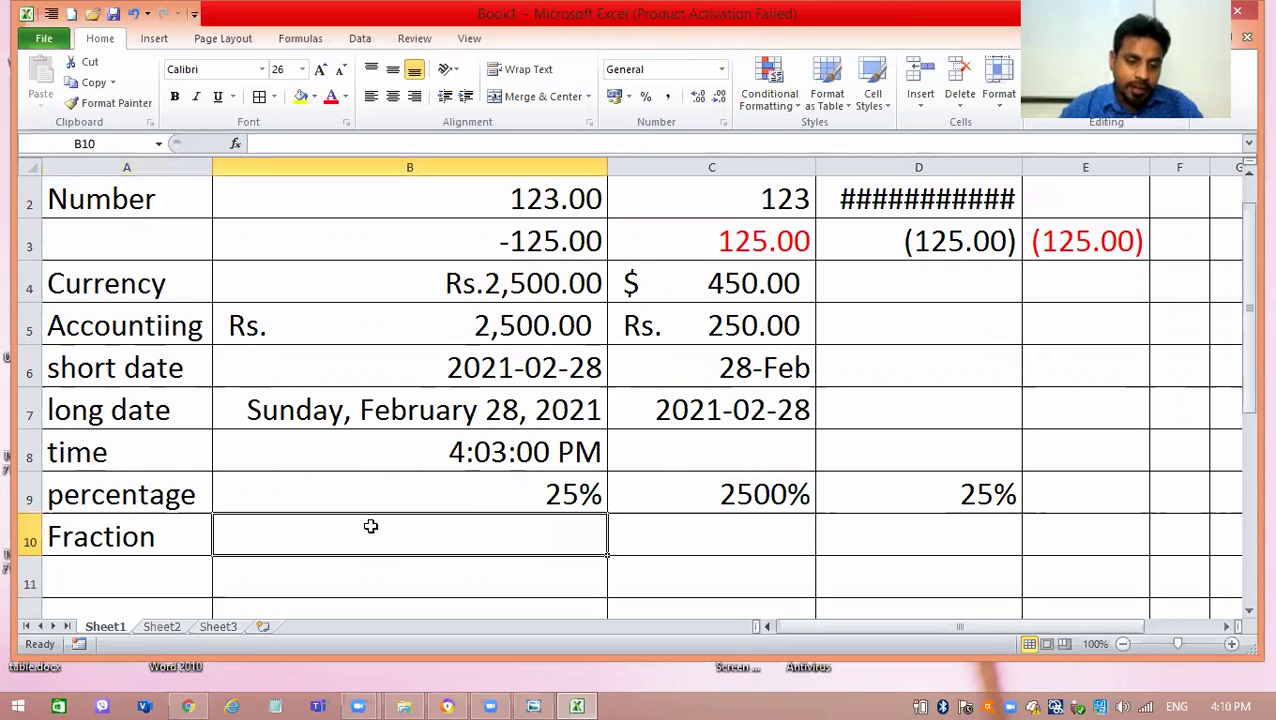
right_click(374, 528)
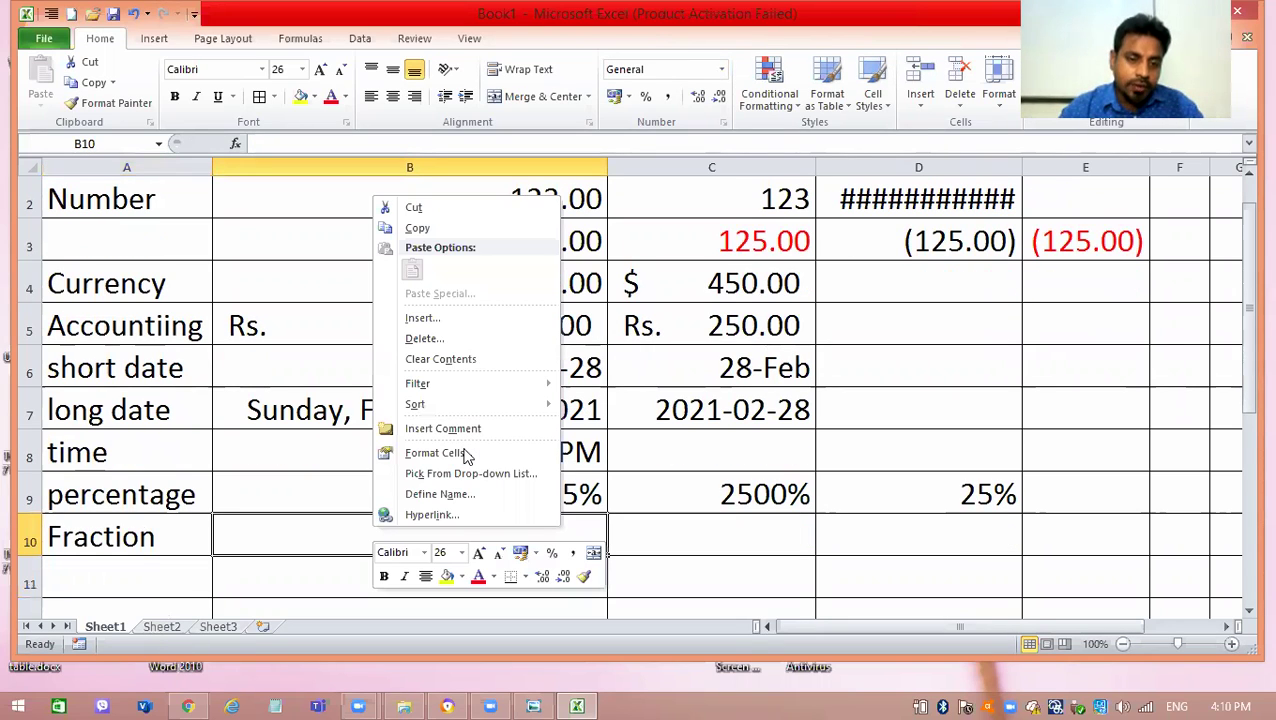
click(463, 455)
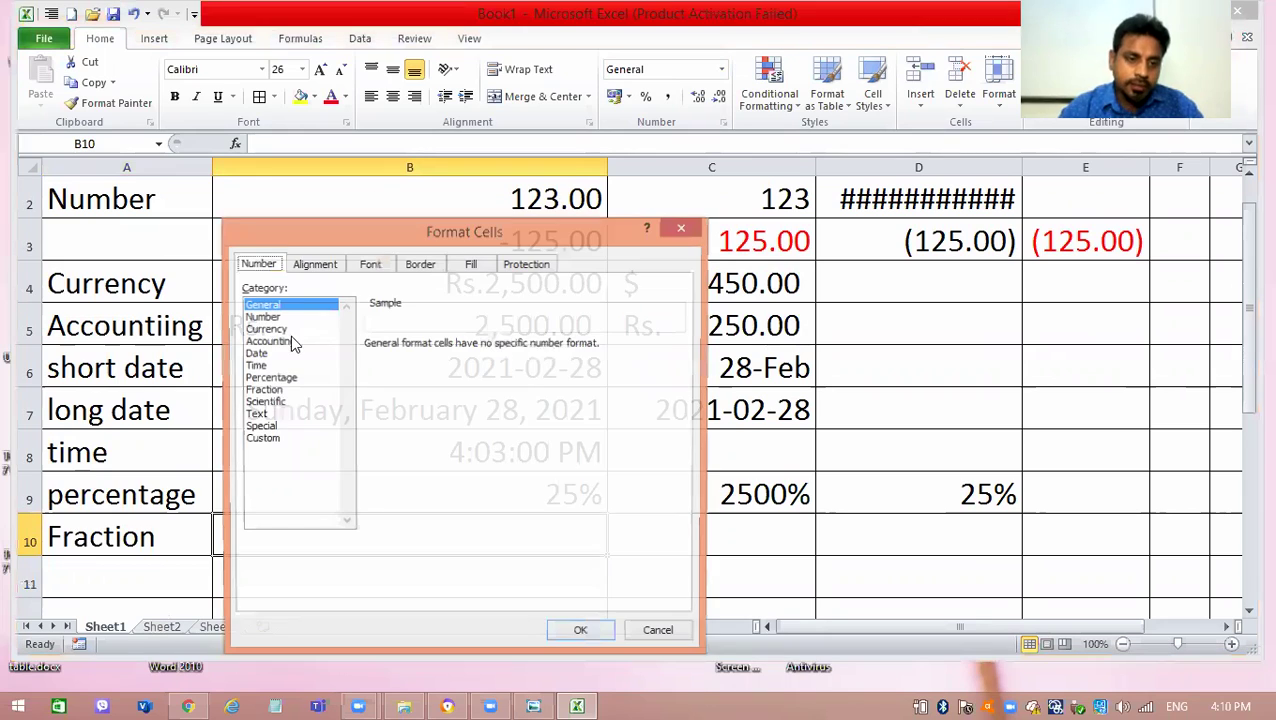
click(266, 391)
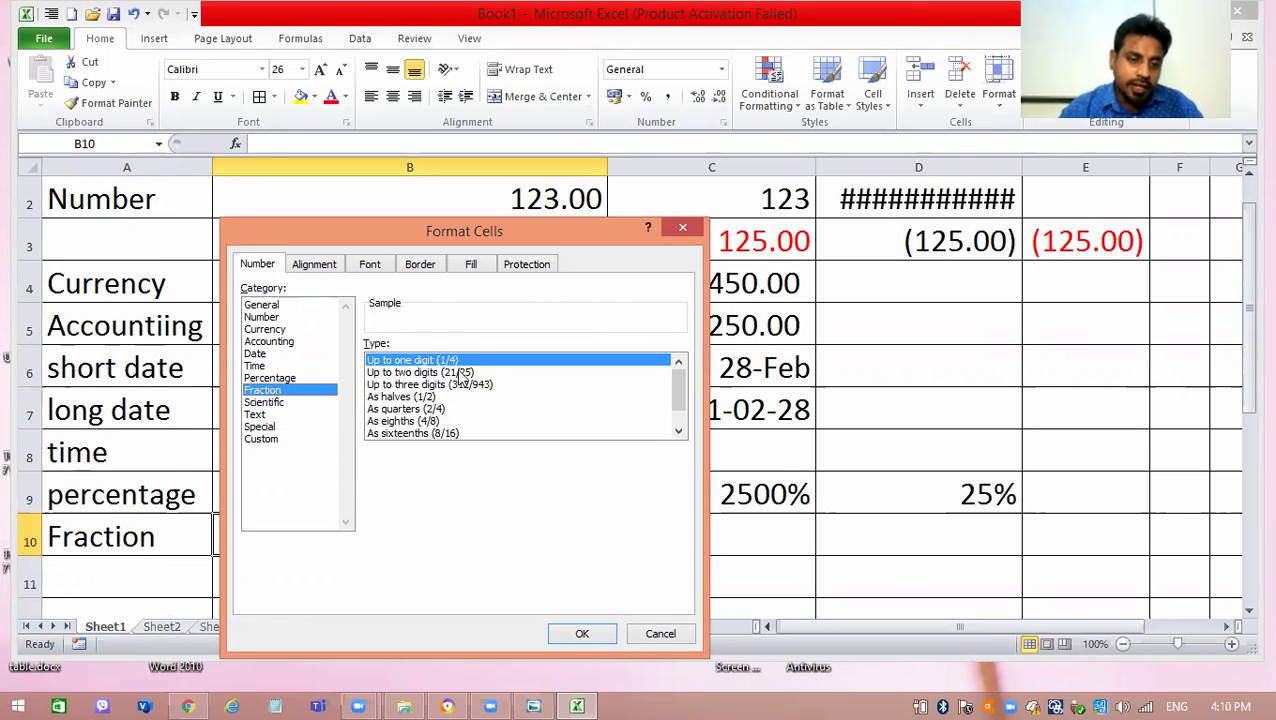
click(460, 372)
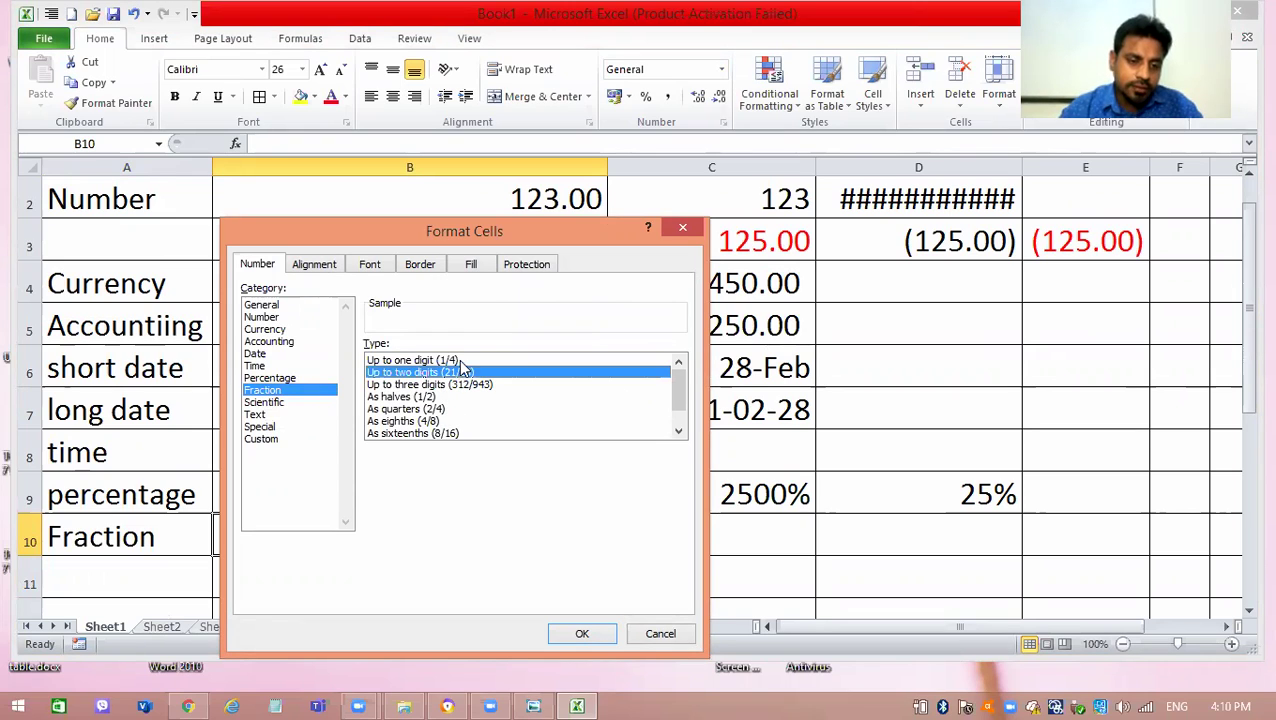
click(462, 361)
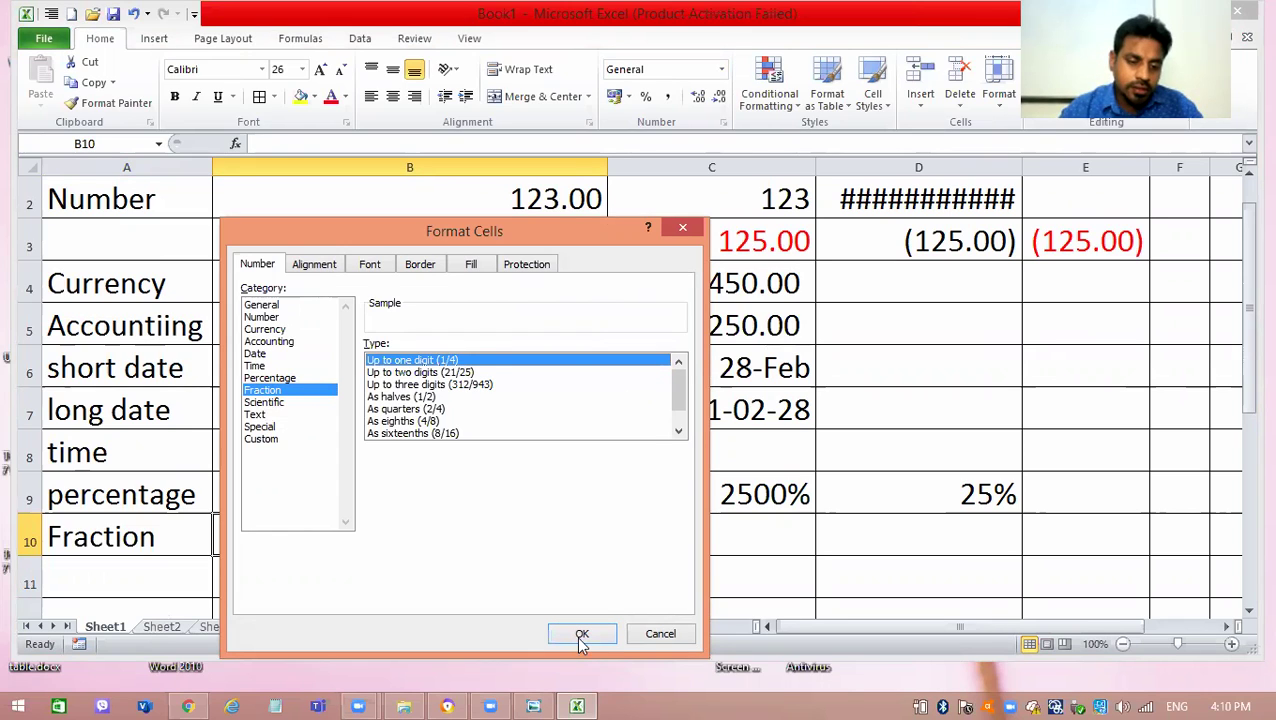
key(Return)
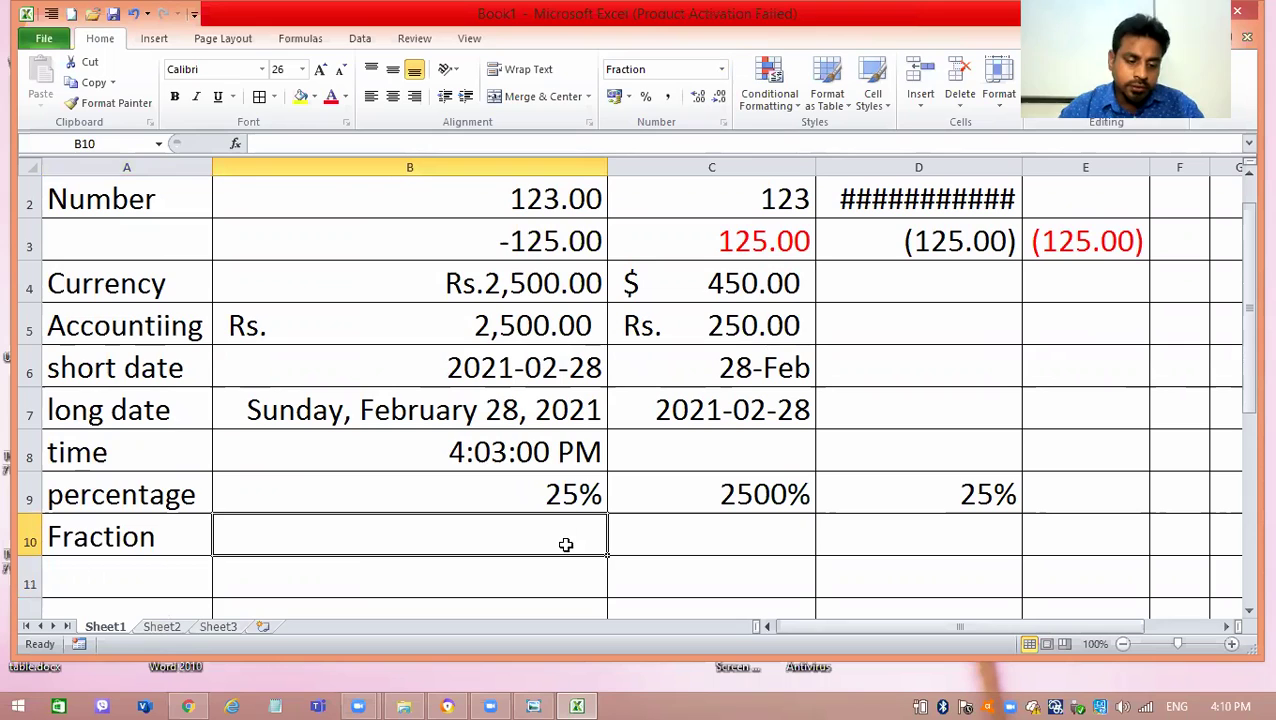
Step: Enter 3/7 in B10, then move to C10
text(3/7)
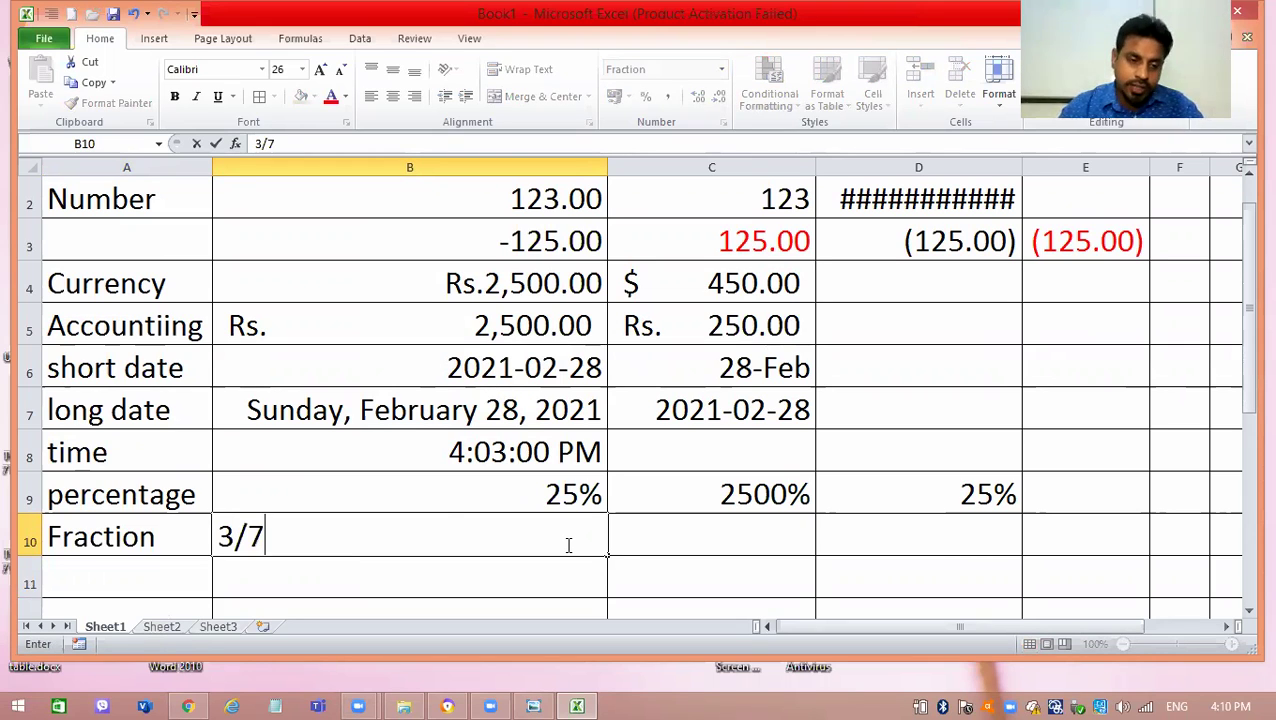
key(Return)
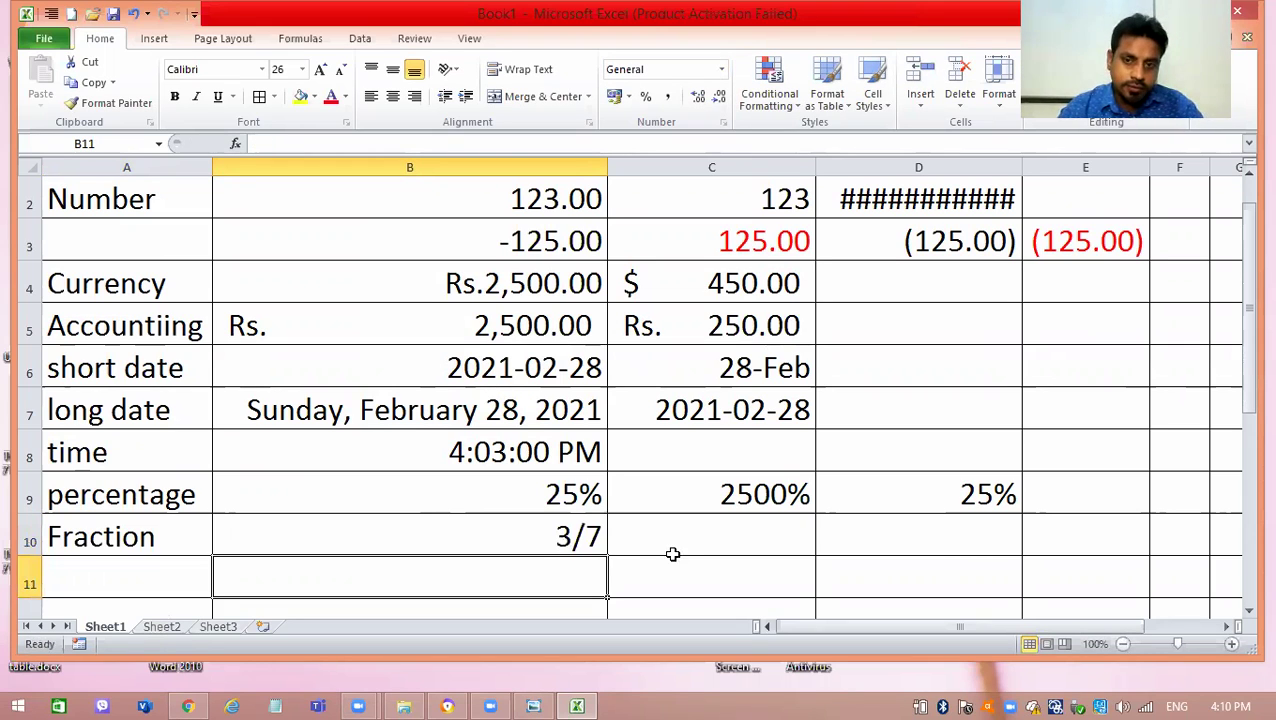
click(675, 550)
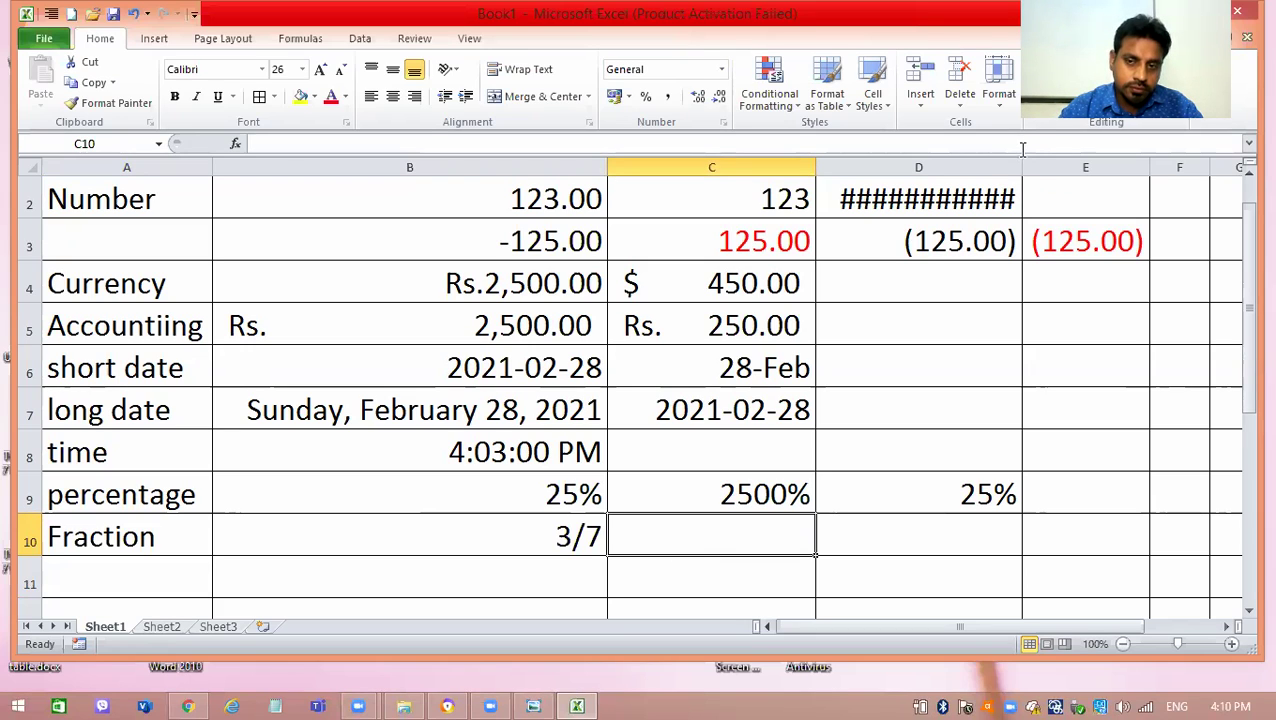
click(1022, 147)
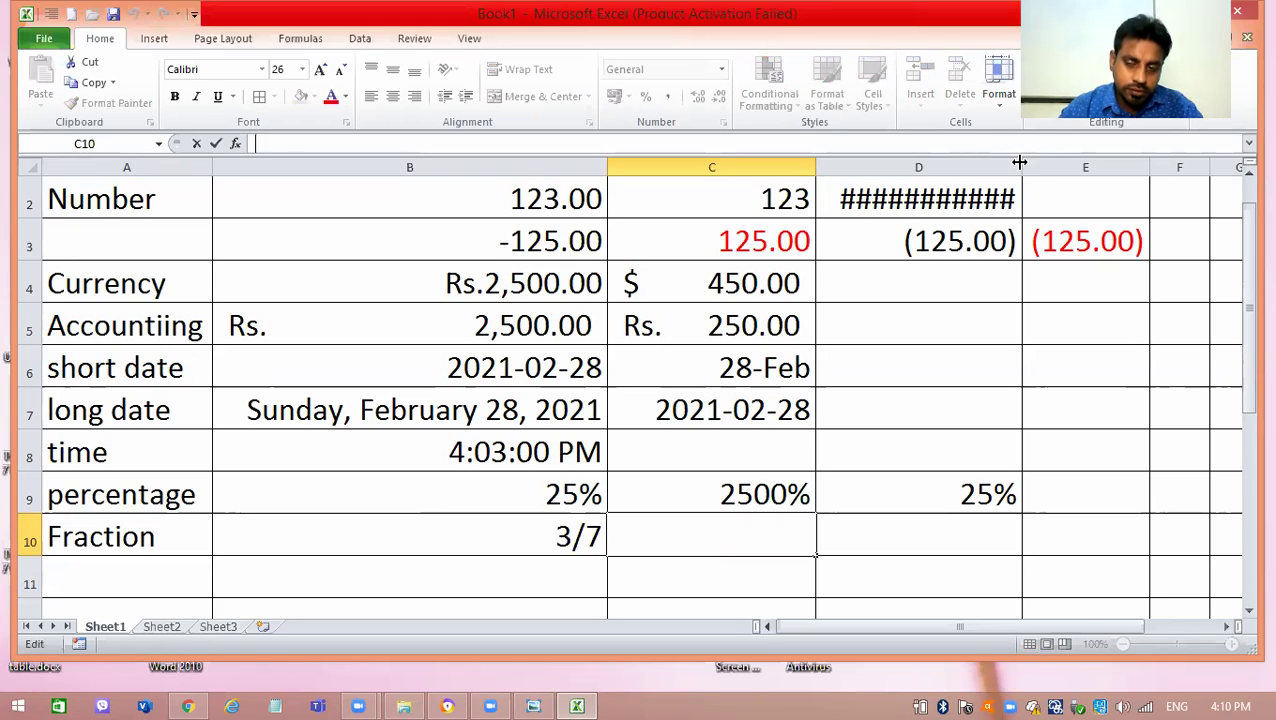
click(1015, 158)
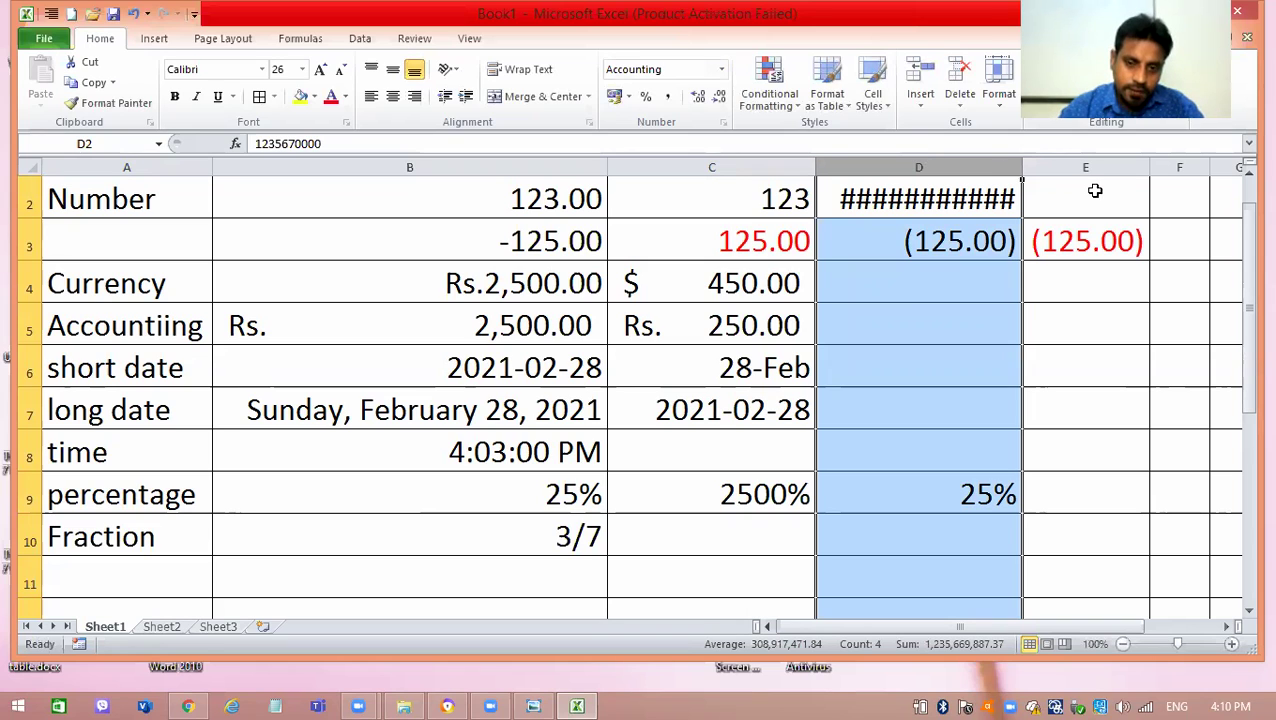
click(903, 457)
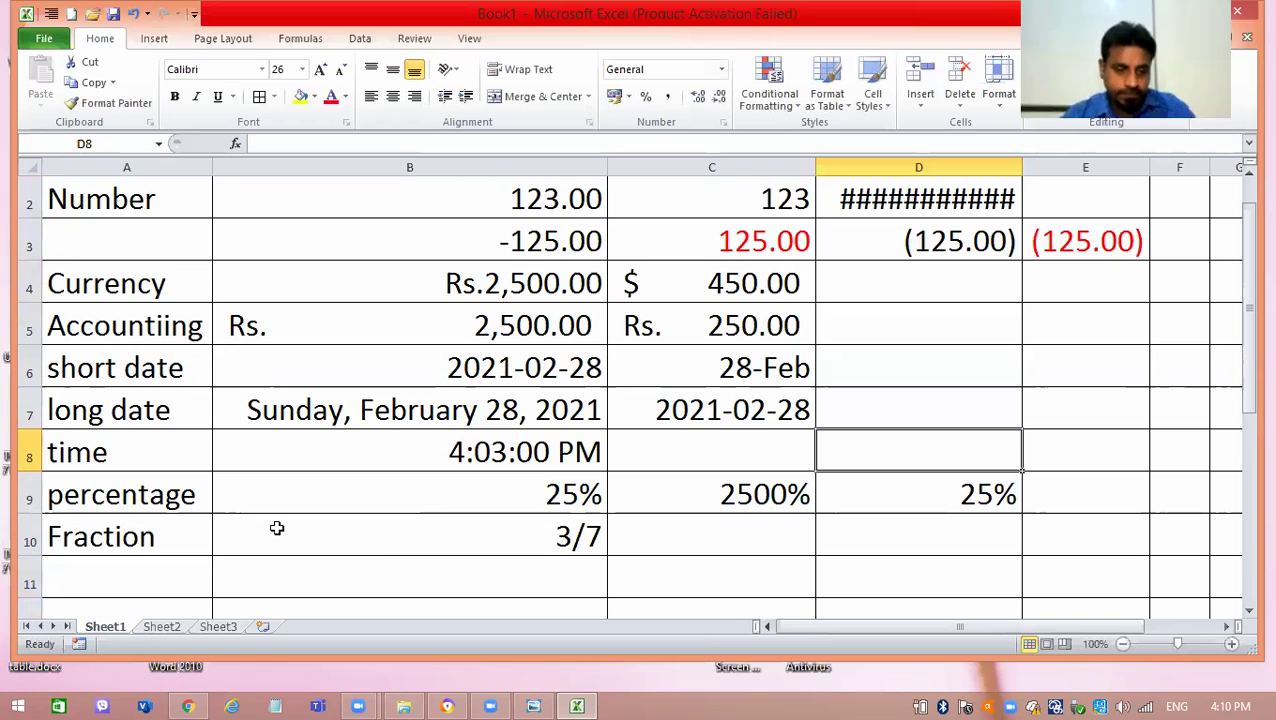
click(514, 553)
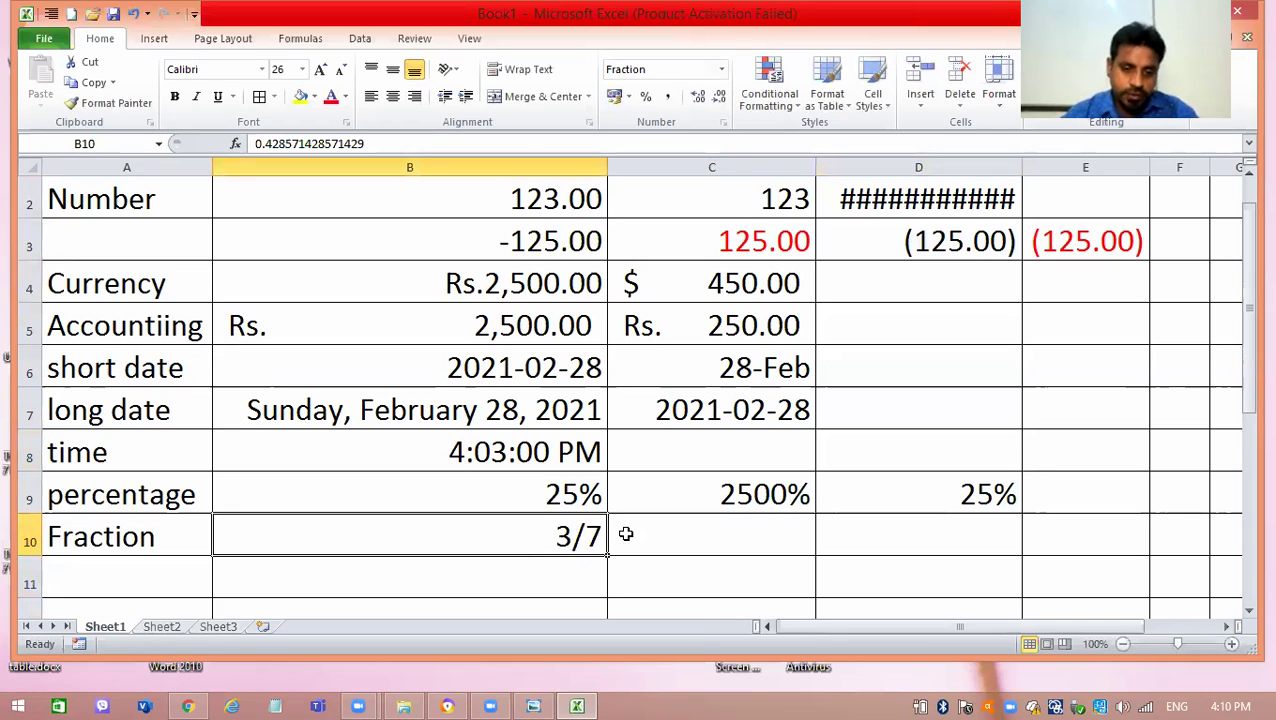
key(Right)
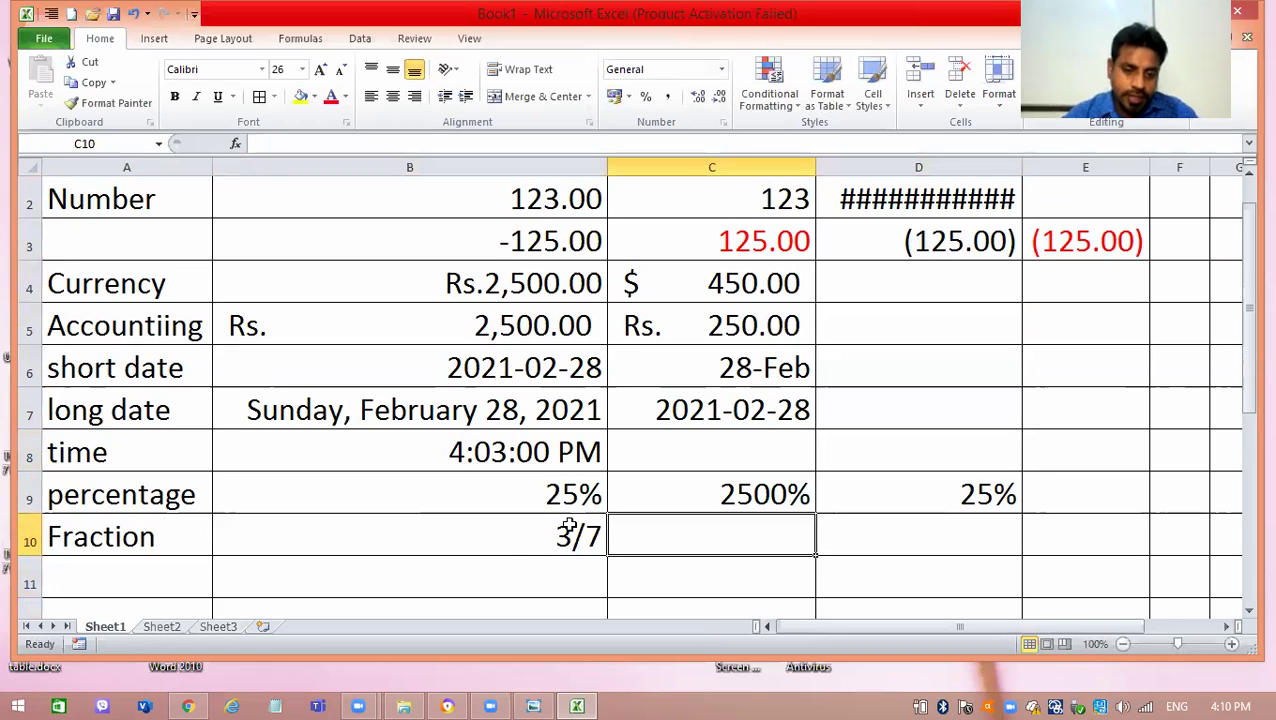
click(567, 528)
click(674, 530)
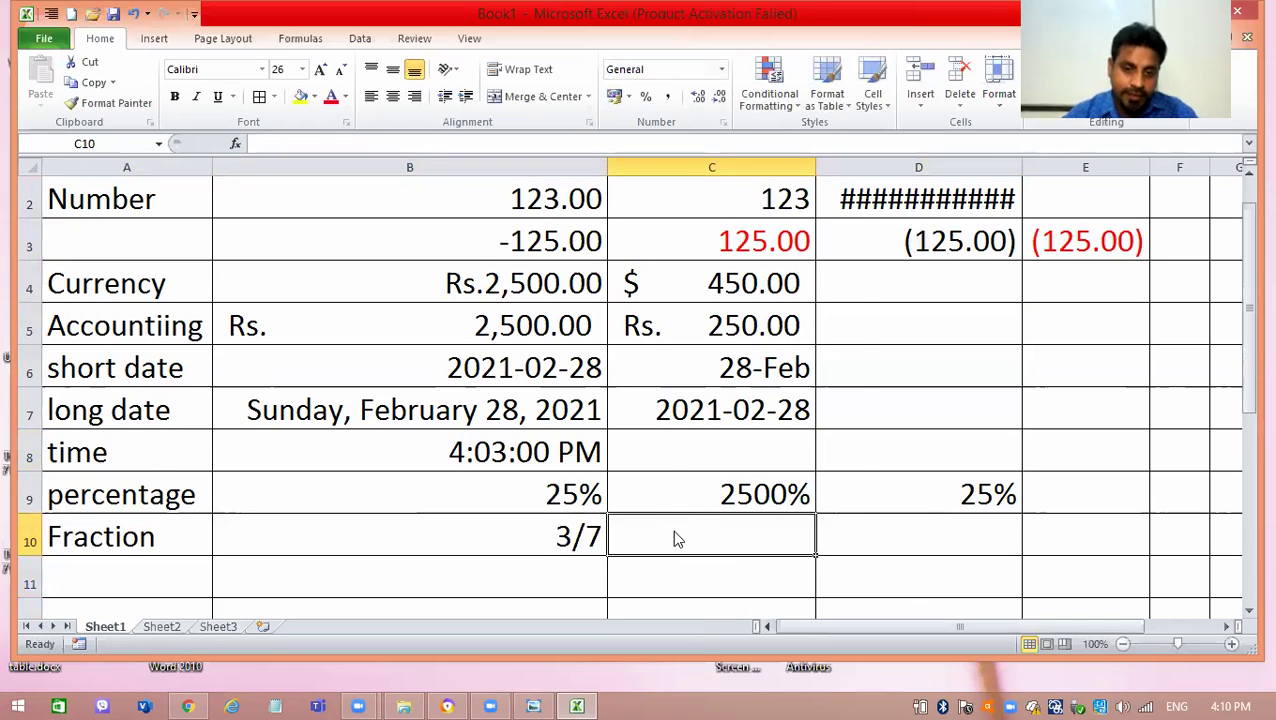
Step: Set C10 to the Fraction format and enter 1/3
right_click(672, 529)
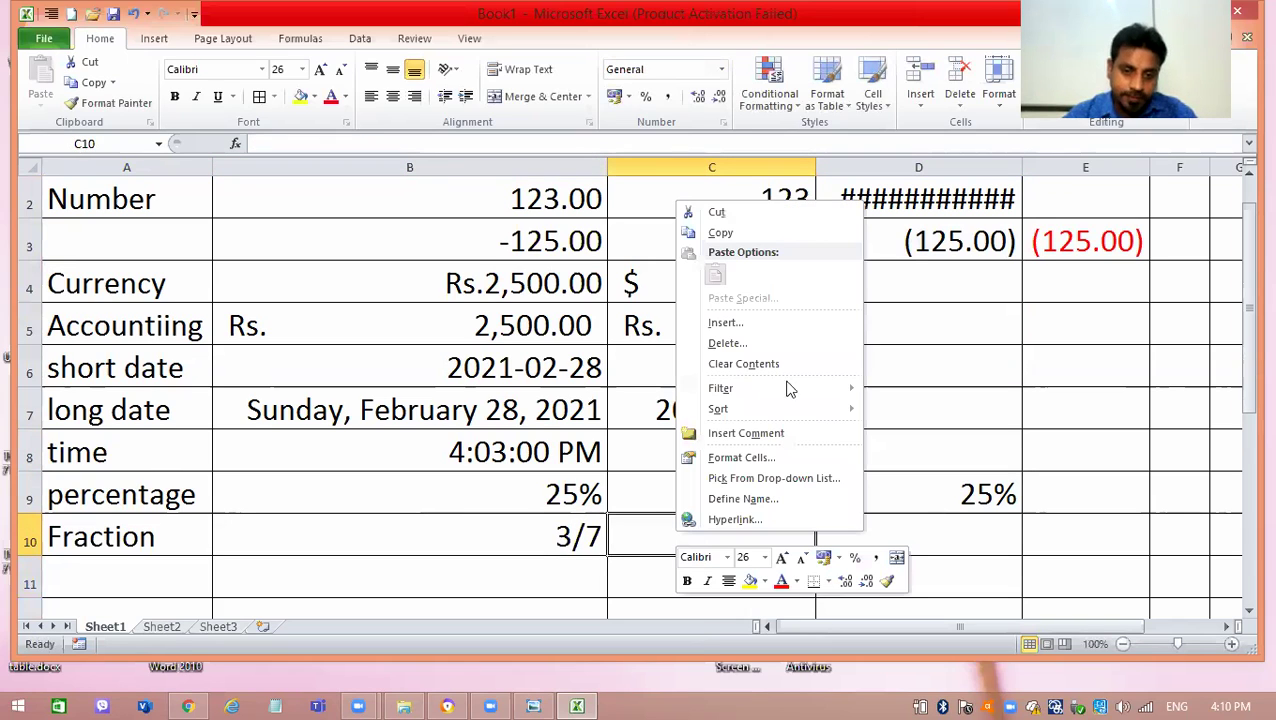
click(721, 69)
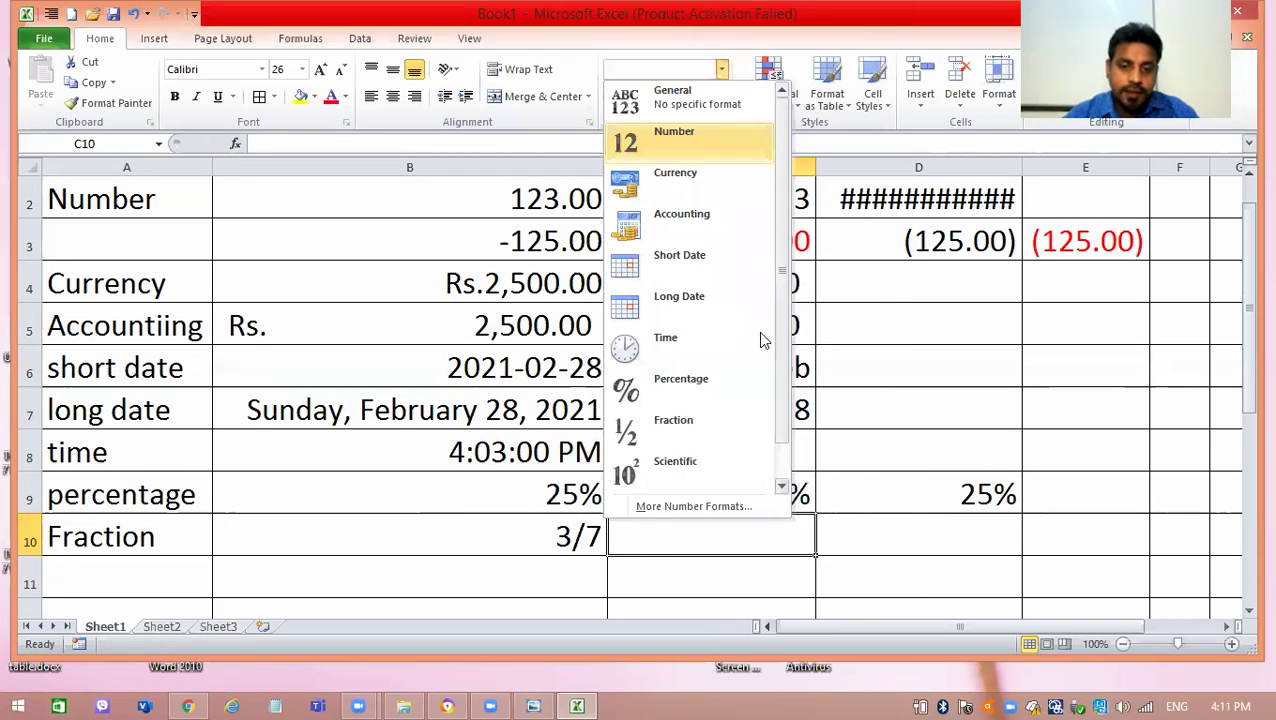
click(710, 440)
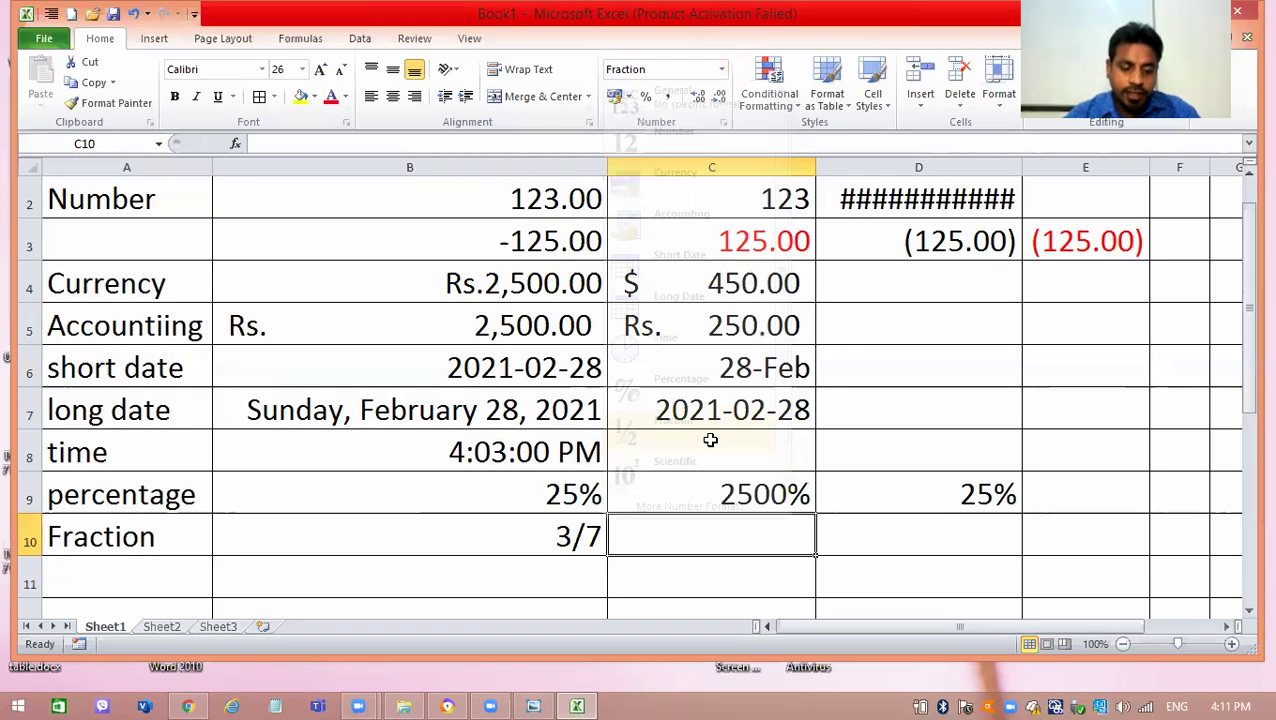
text(1/3)
key(Return)
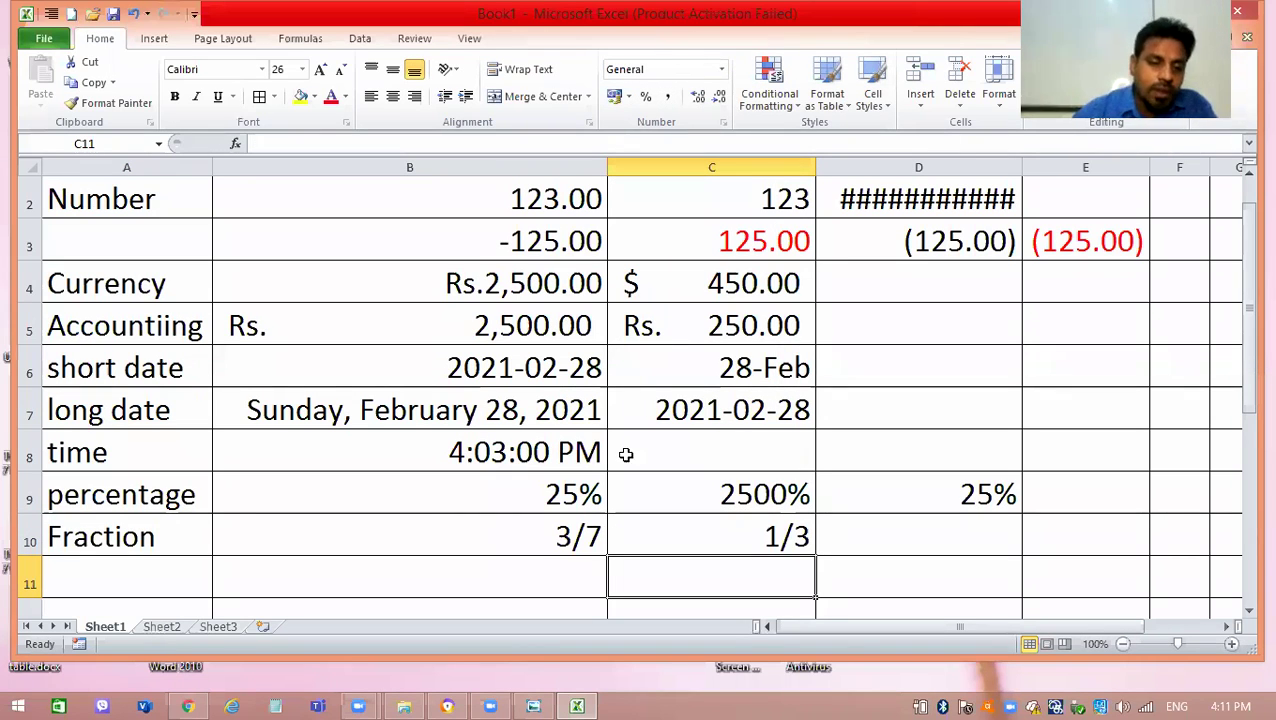
Step: Move to A11, then select B11 for the scientific row
click(151, 569)
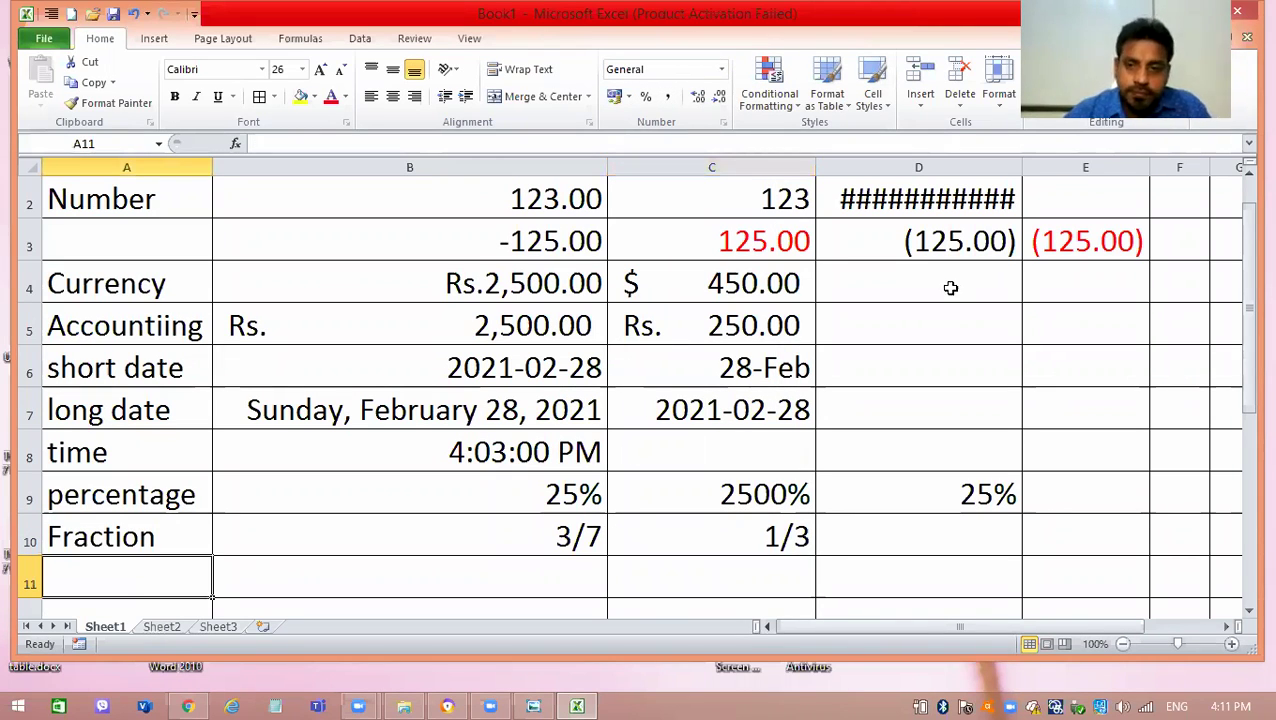
drag(1249, 293, 678, 651)
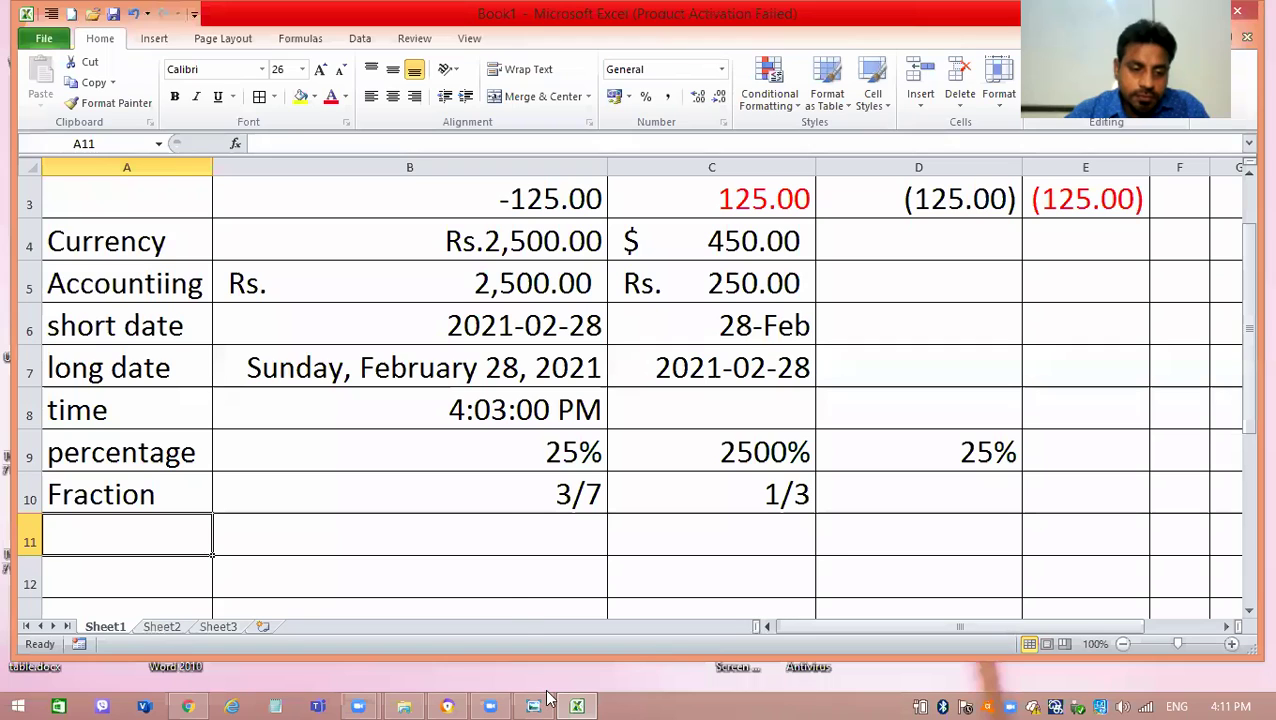
mouse_move(548, 699)
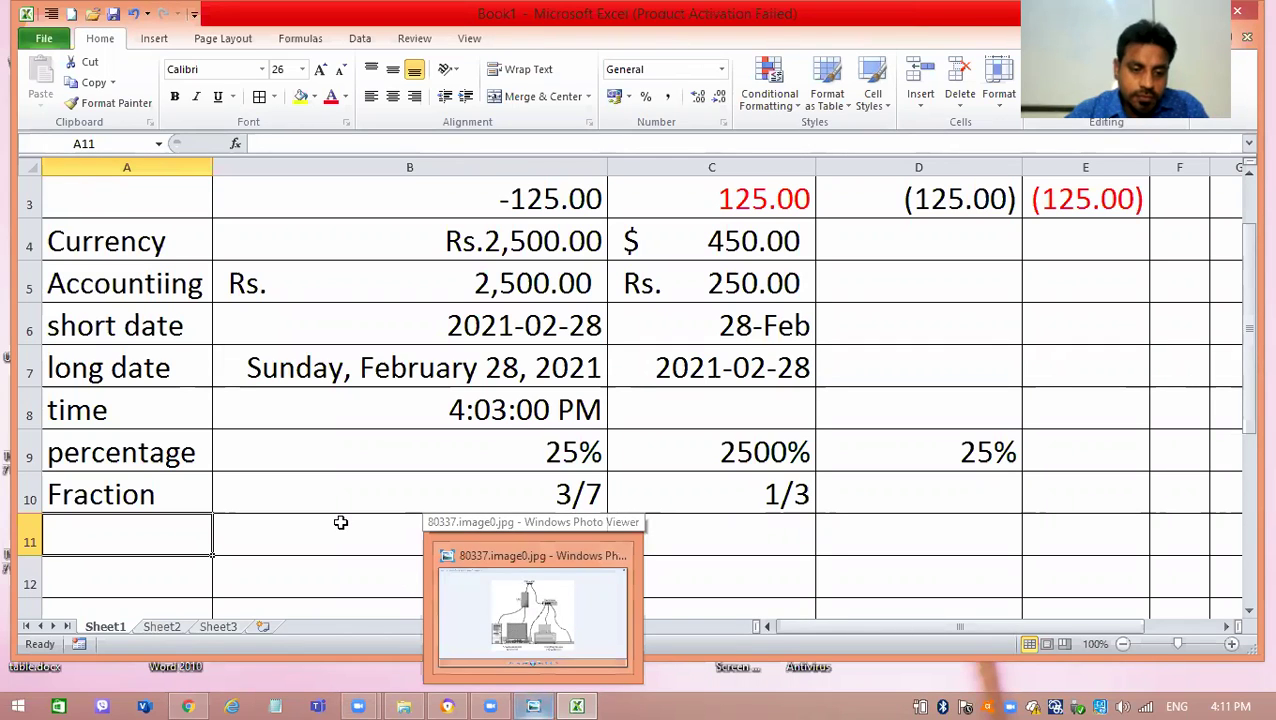
key(Right)
click(142, 518)
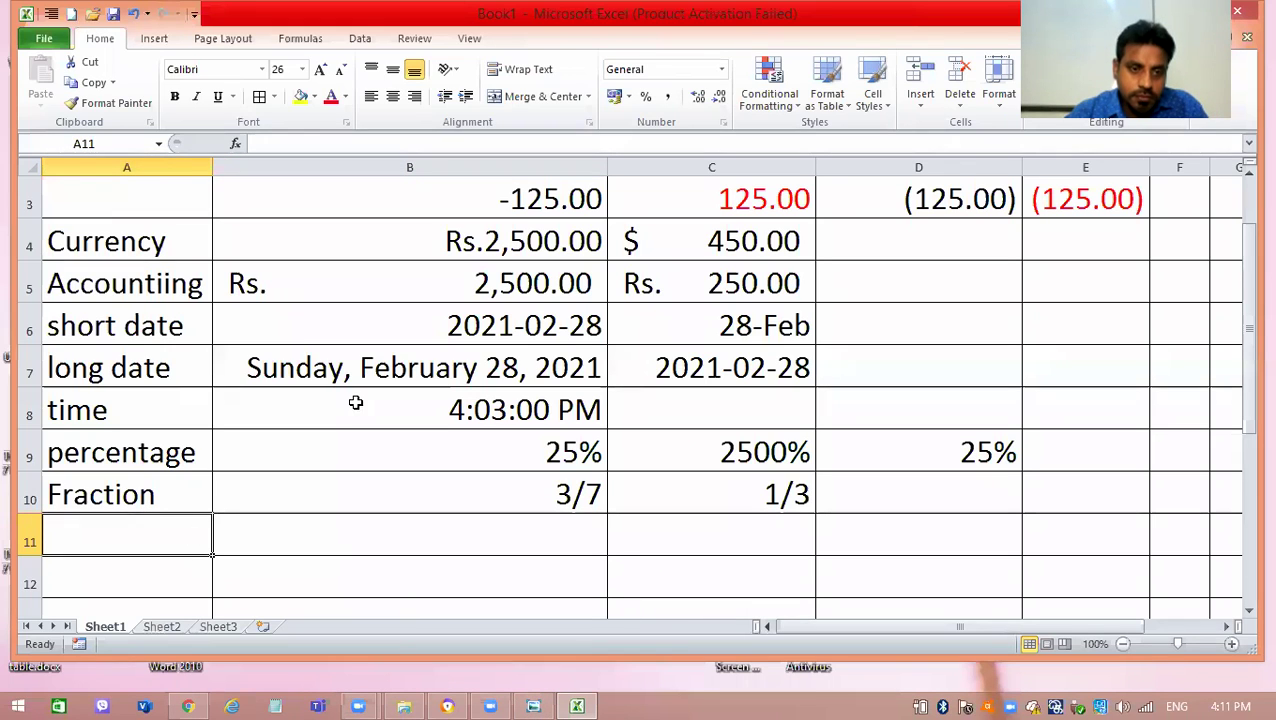
click(353, 518)
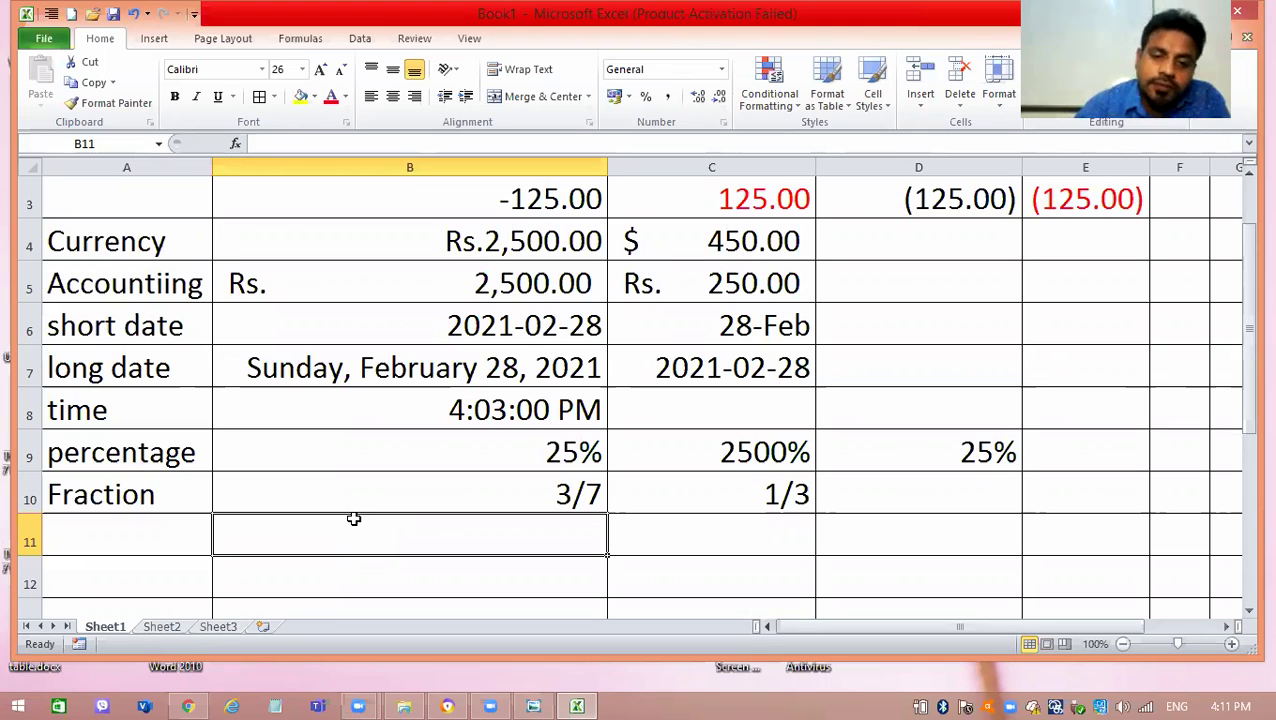
Step: Give B11 the Scientific number format and label A11 'scientific'
click(722, 68)
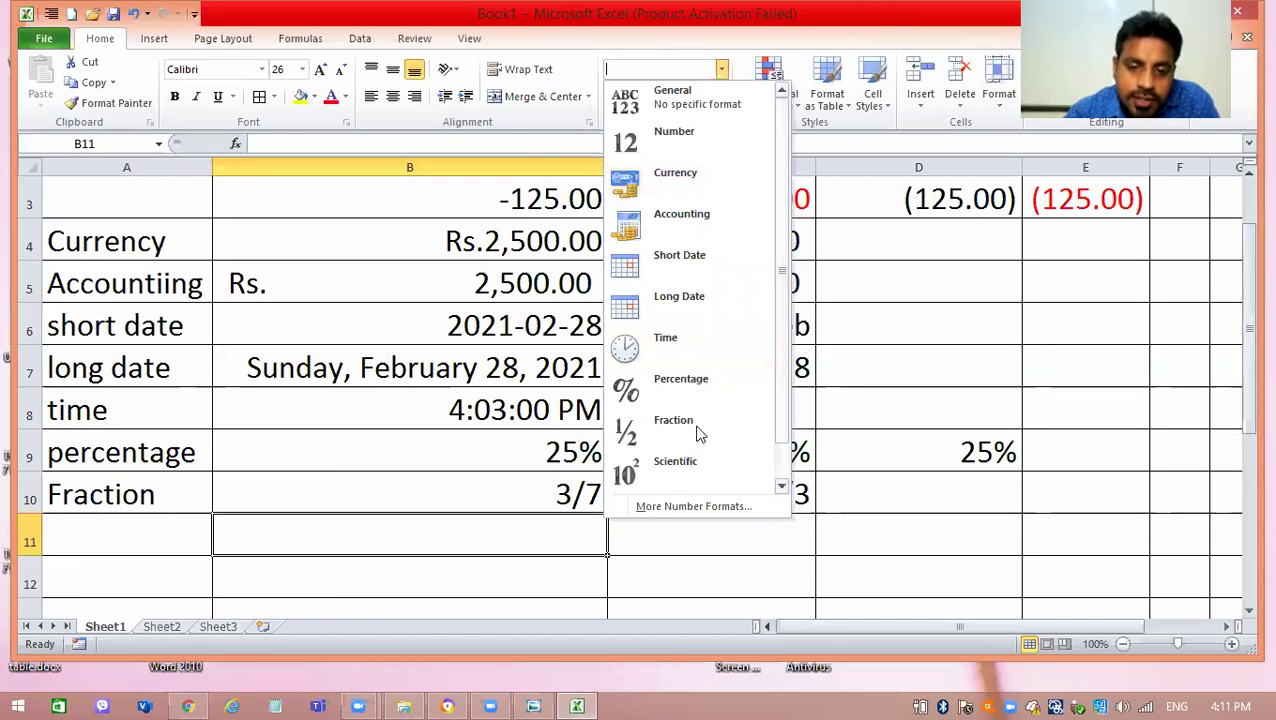
scroll(698, 433, down, 1)
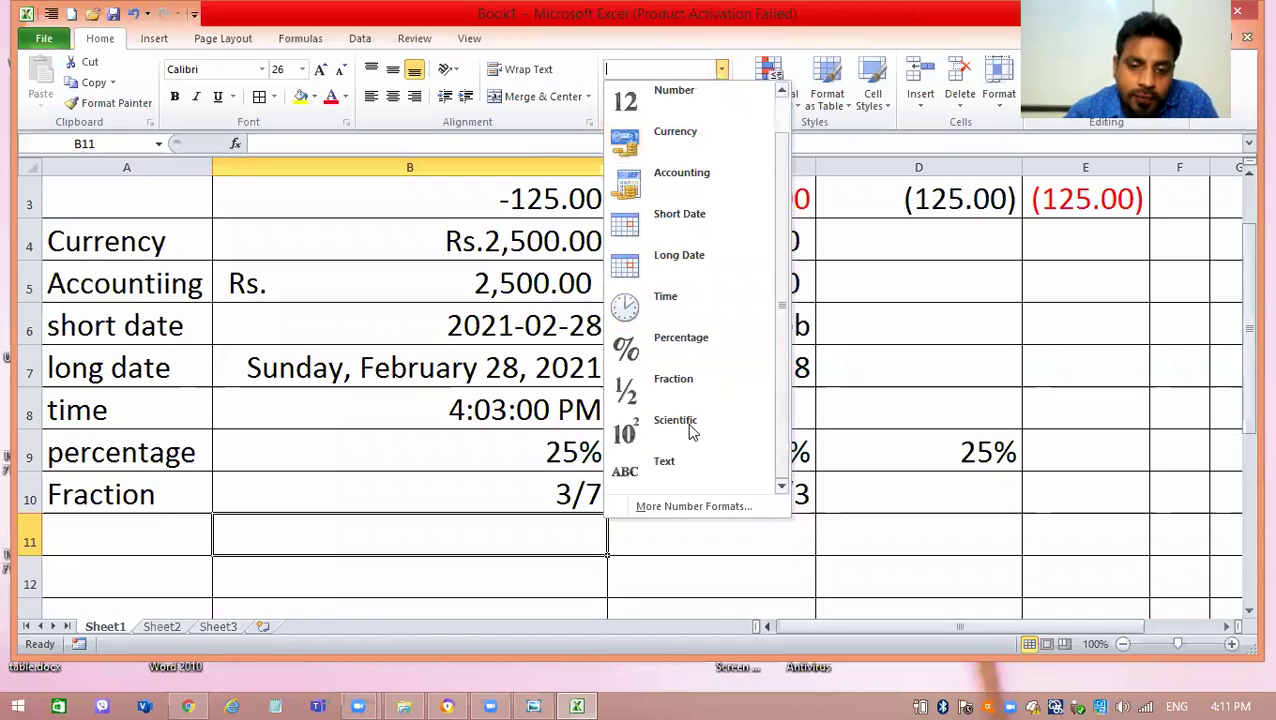
key(Return)
click(166, 538)
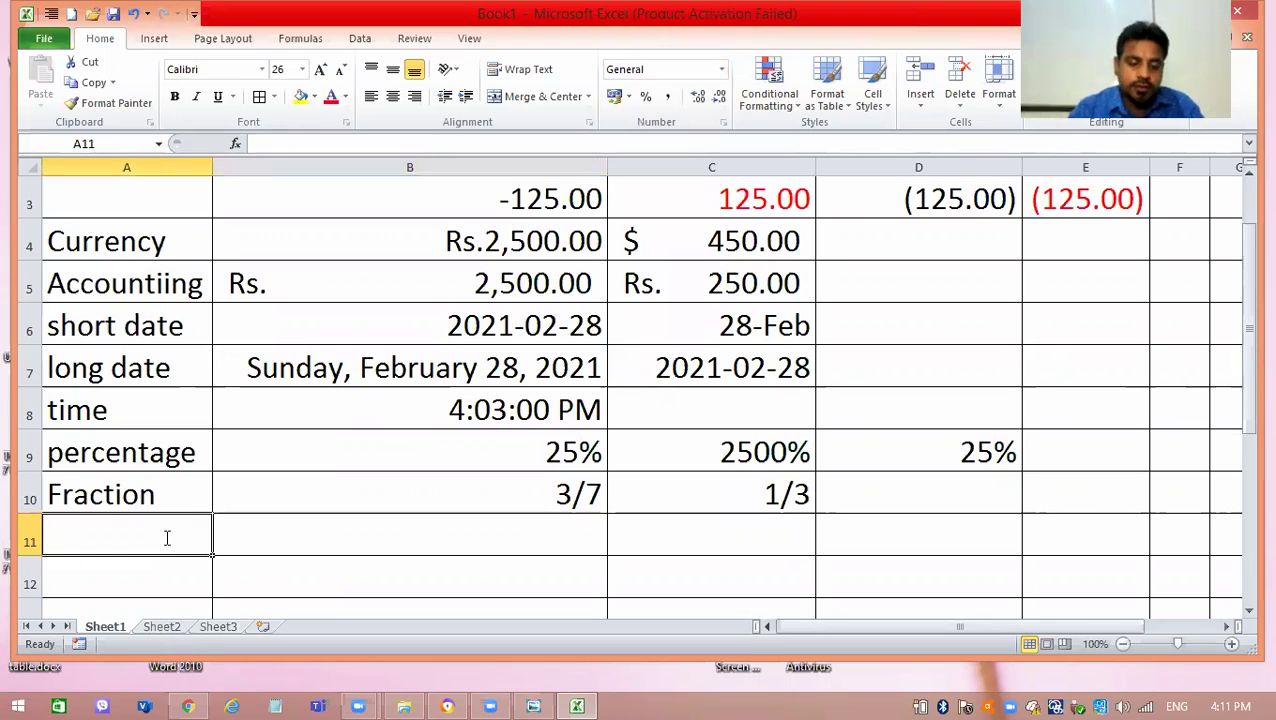
text(scient)
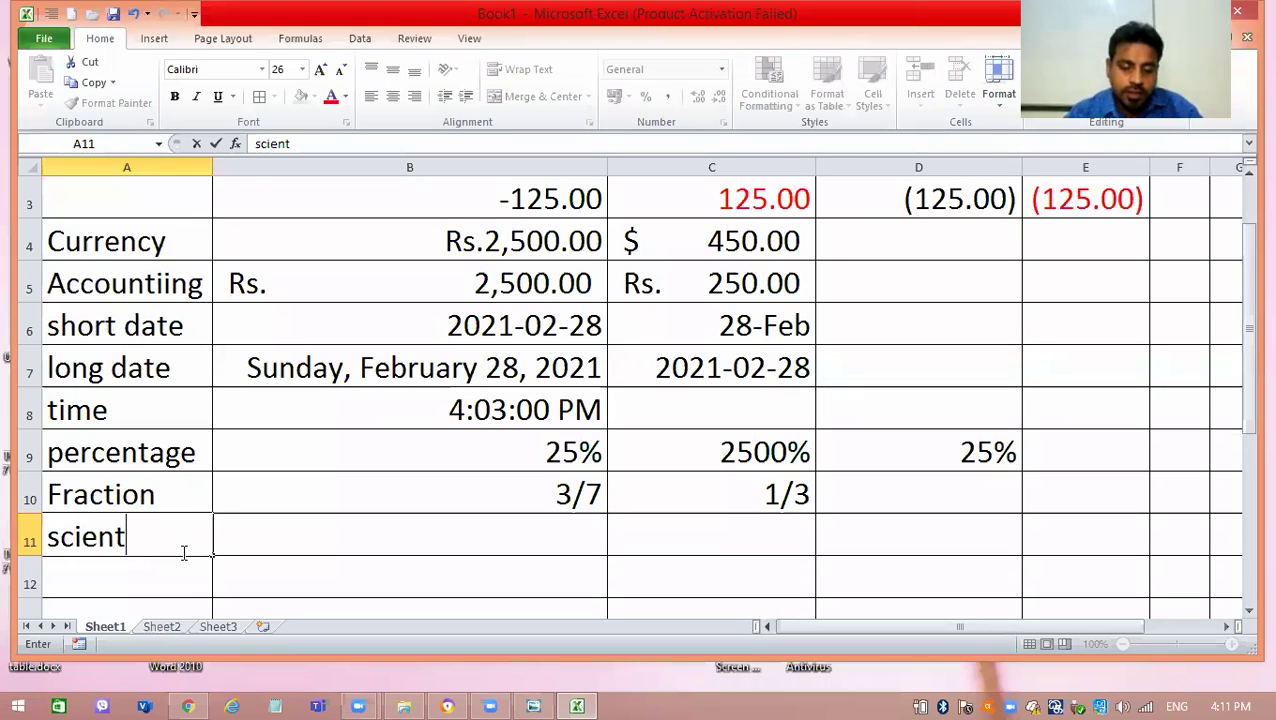
text(ific)
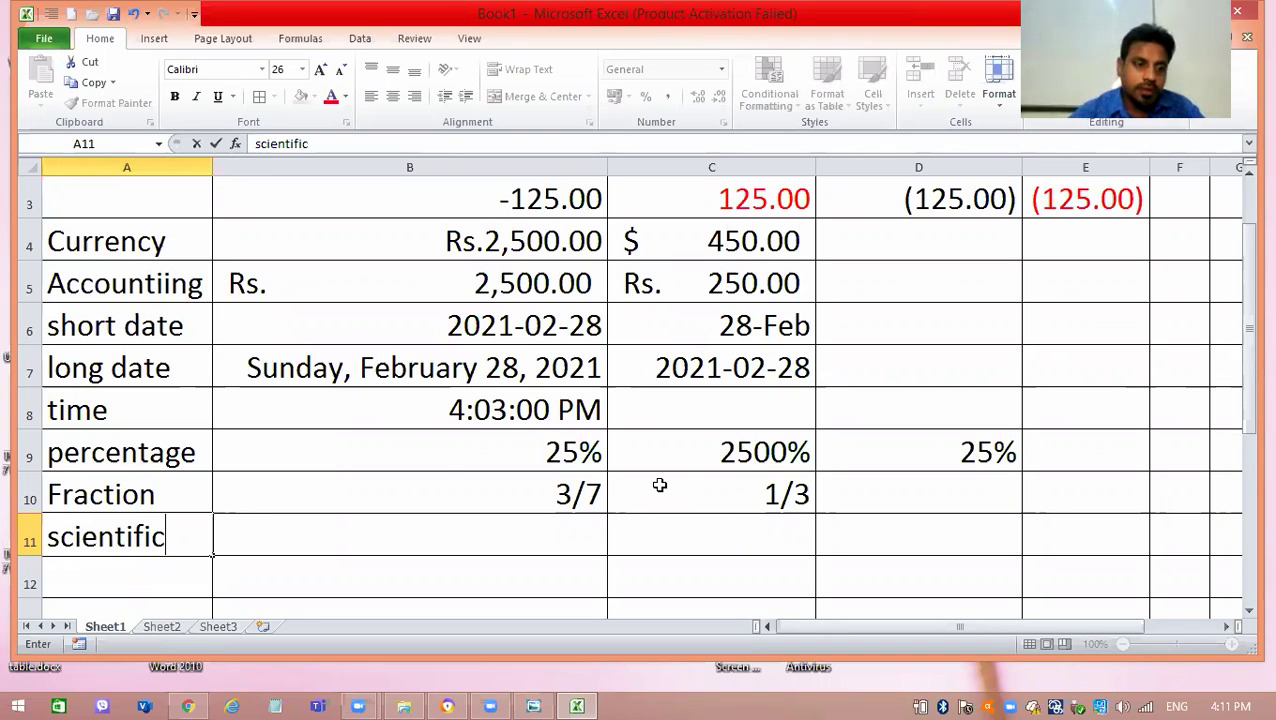
key(Tab)
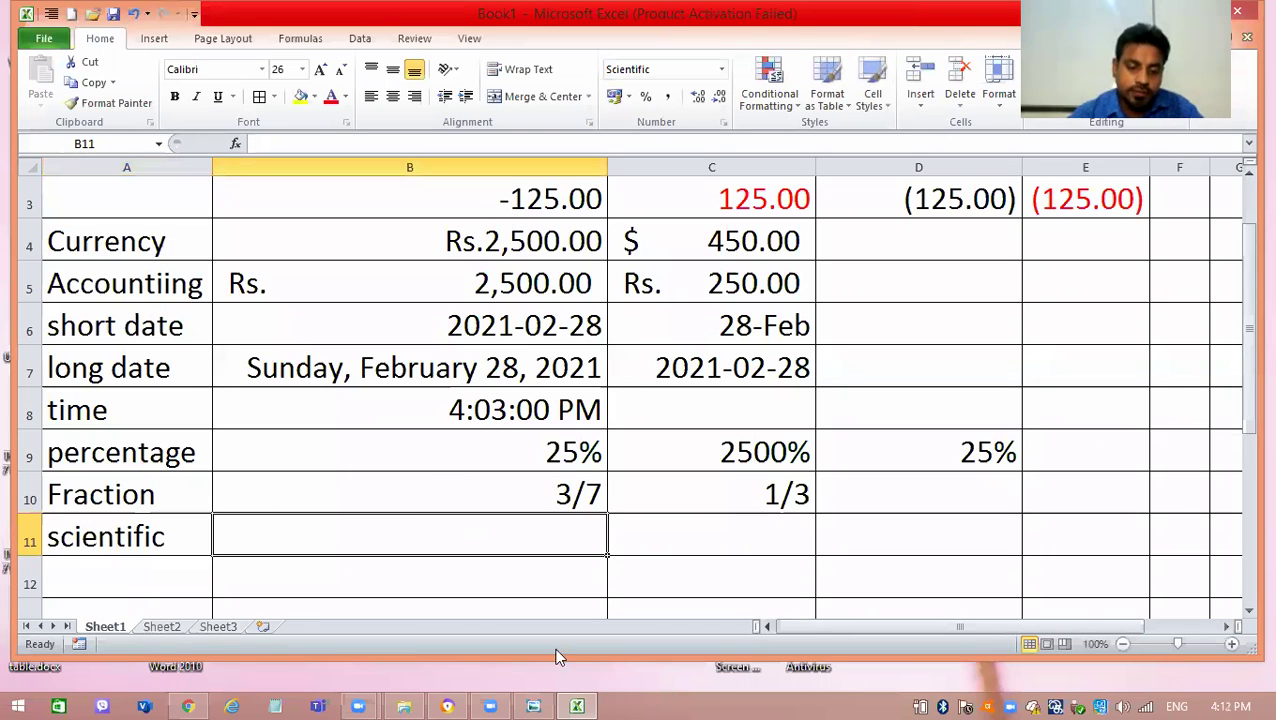
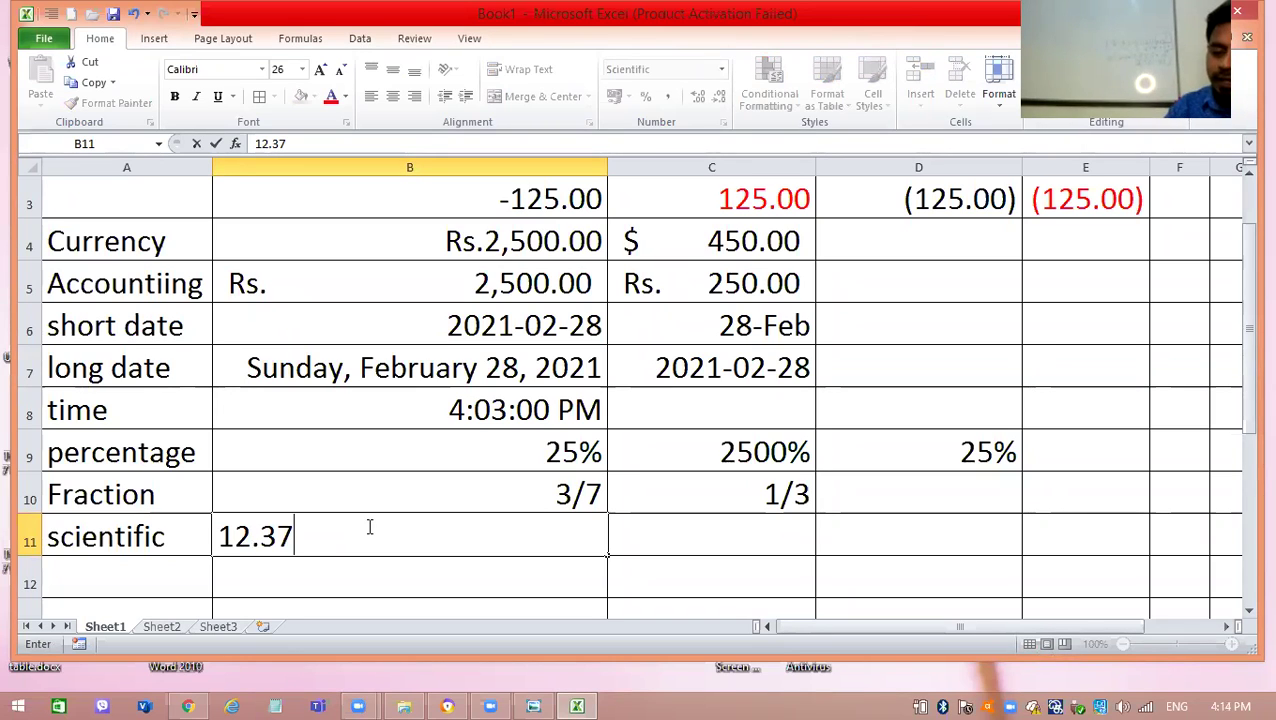
Step: Commit 12.37 in B11, then format C11 as Scientific and enter 0.0025
key(Return)
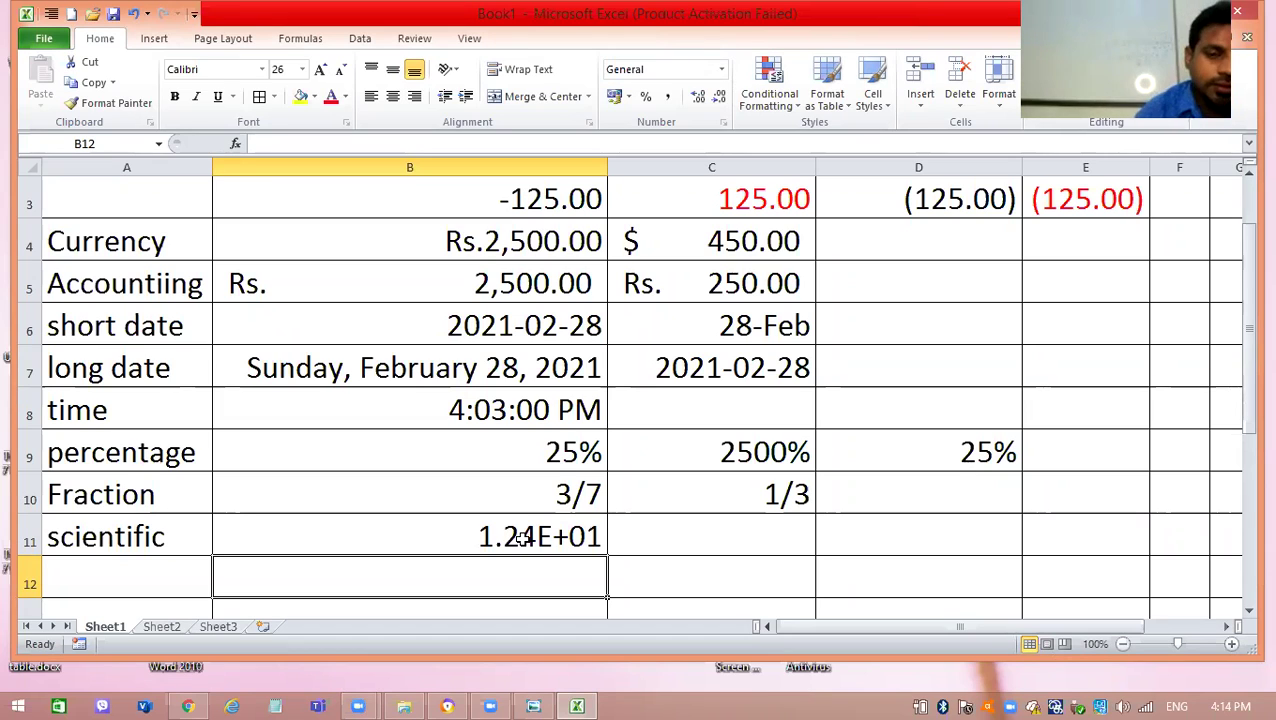
click(675, 527)
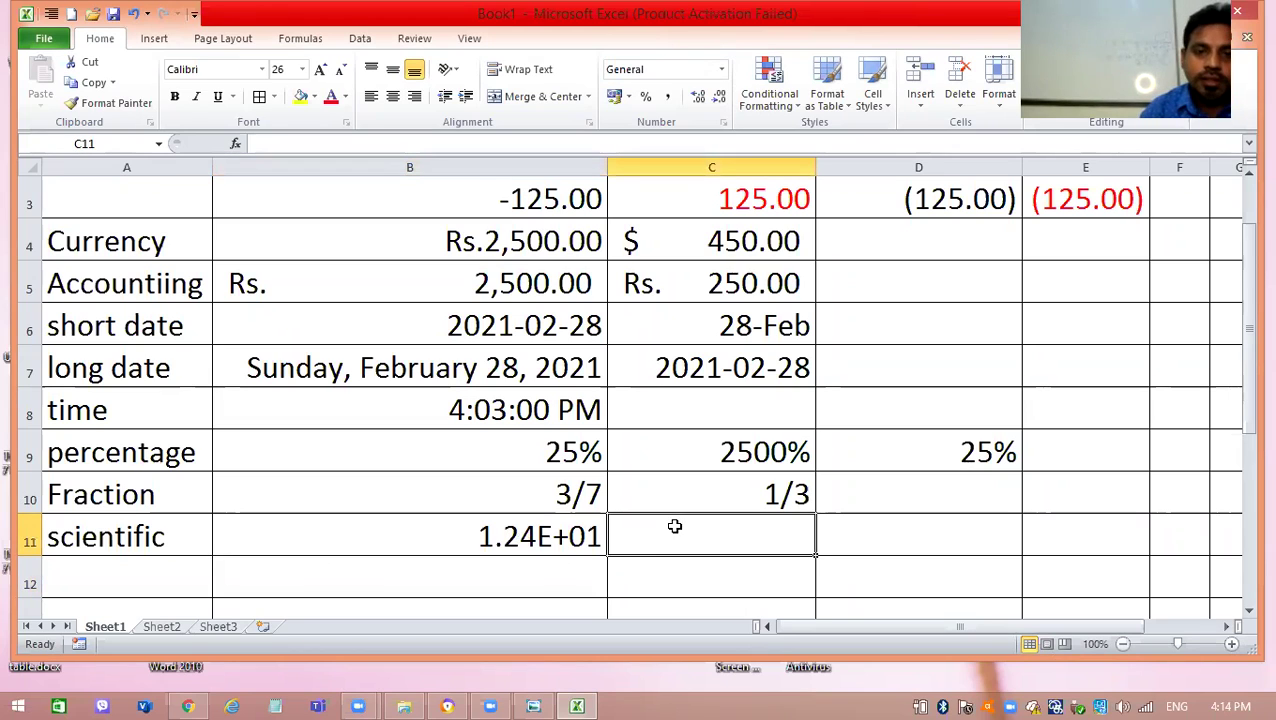
click(721, 70)
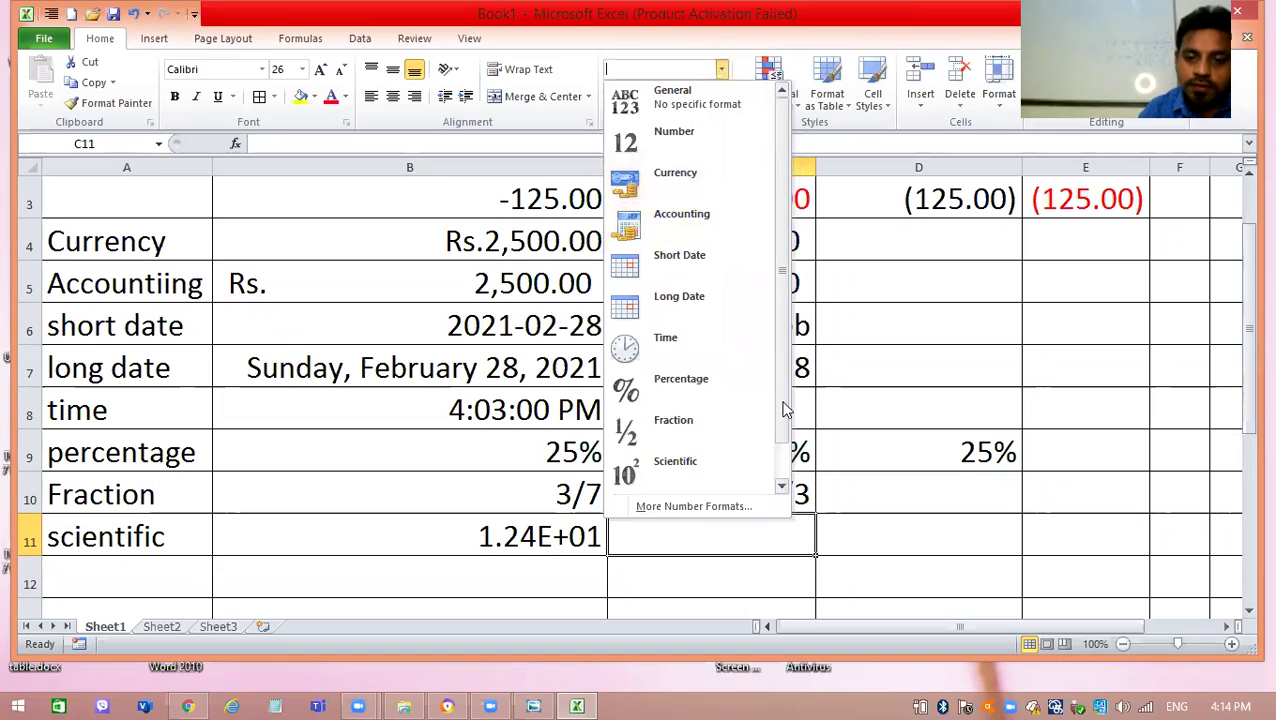
scroll(789, 418, down, 1)
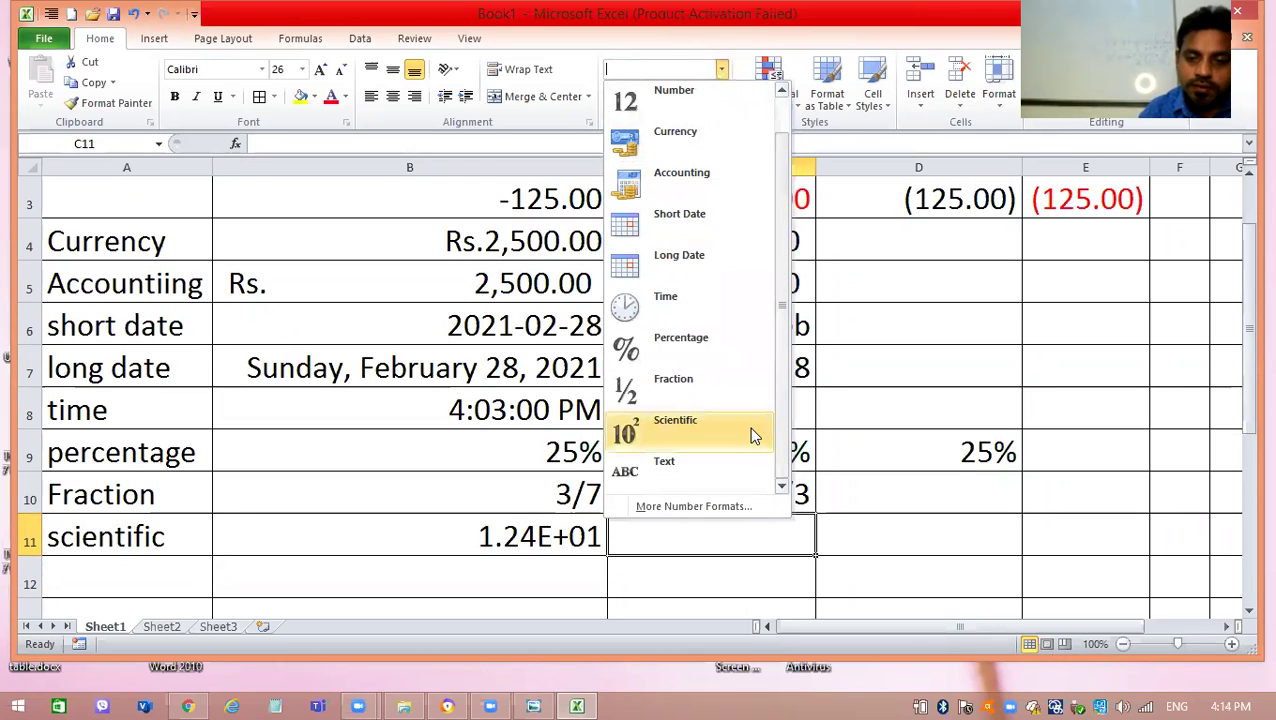
click(751, 428)
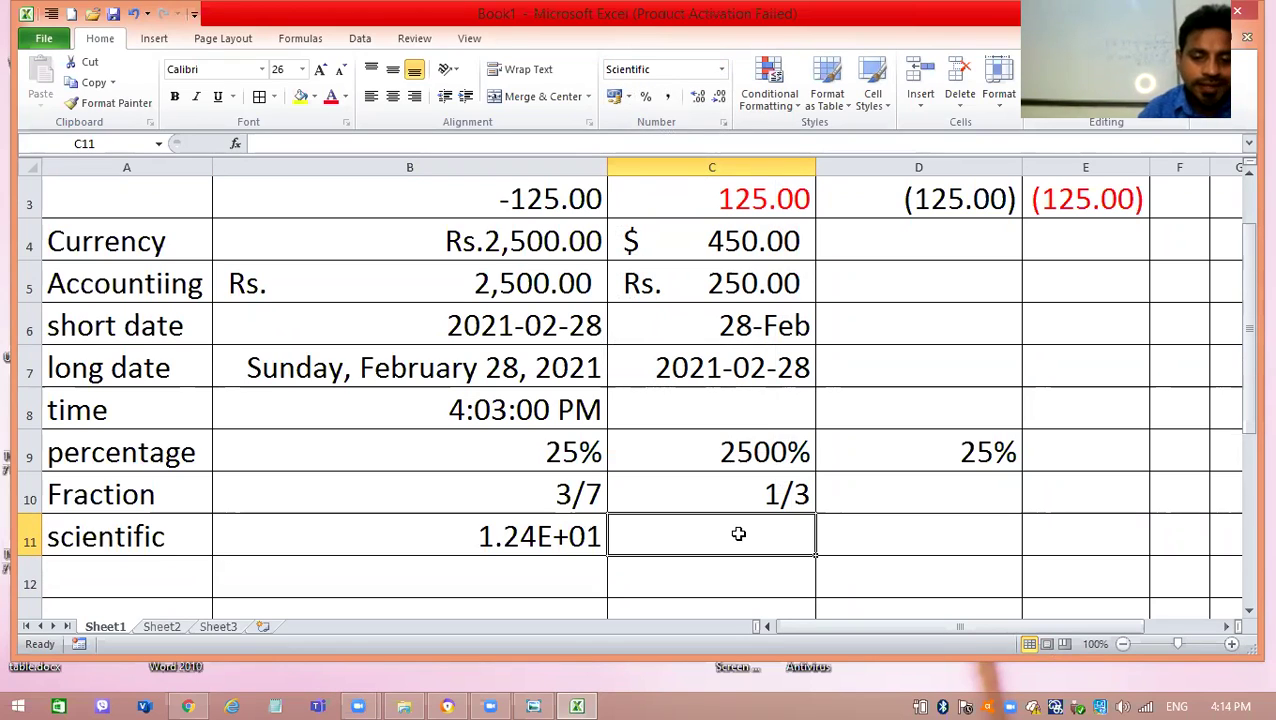
text(0.0)
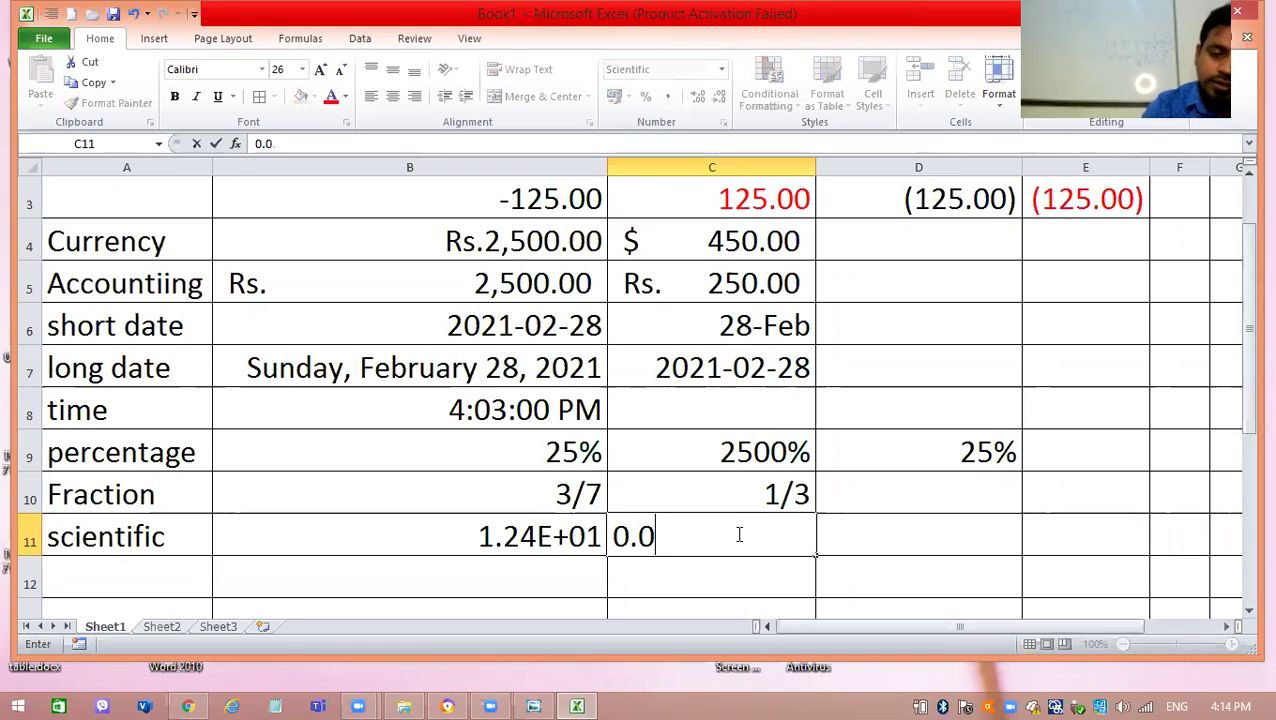
text(0)
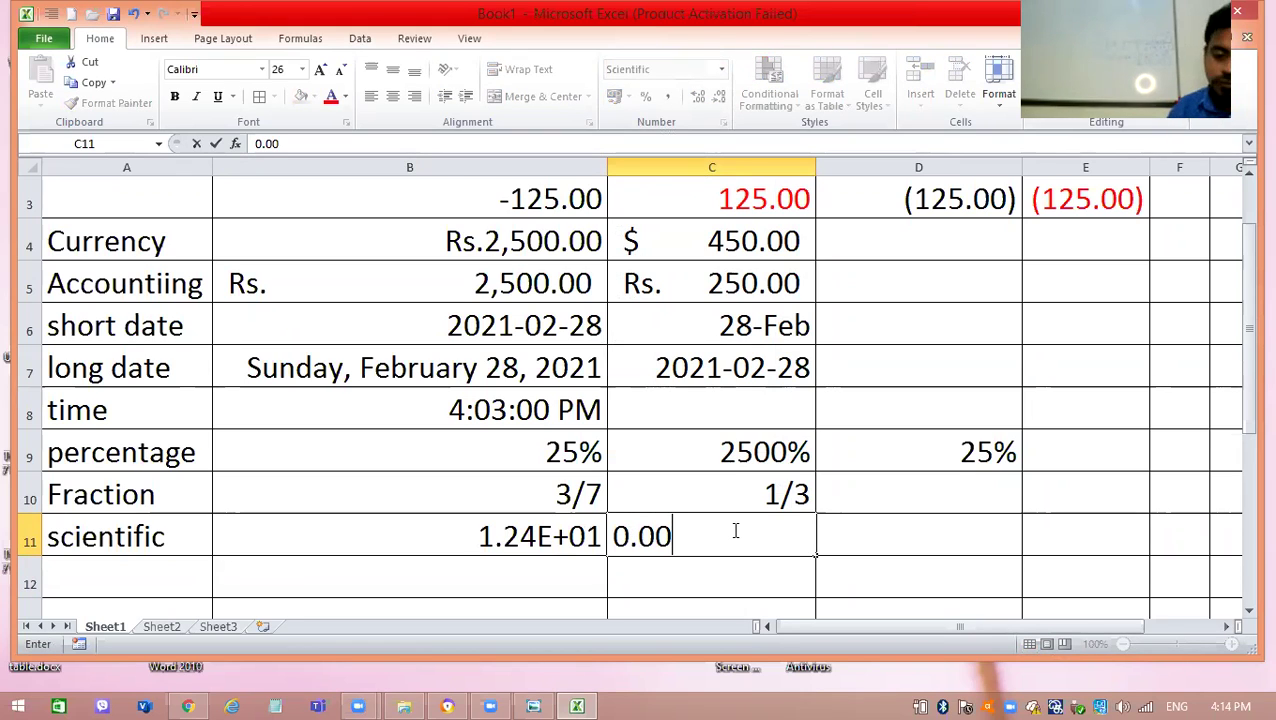
text(25)
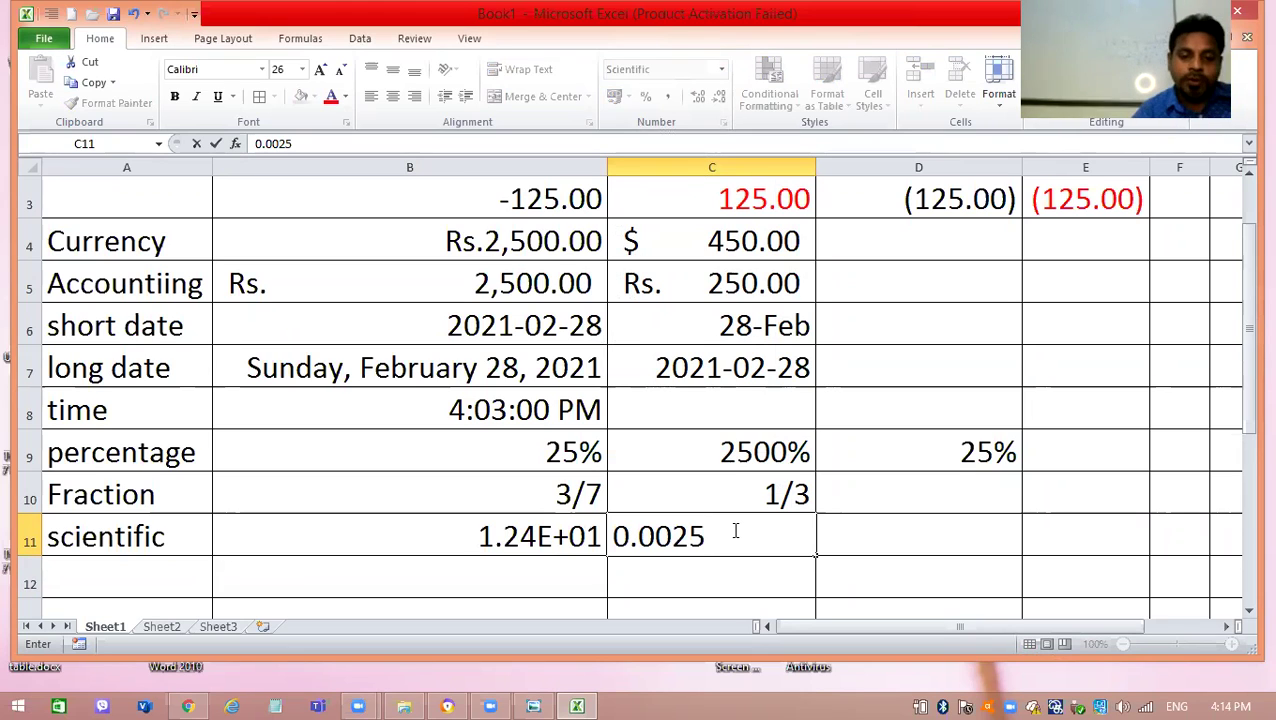
key(Return)
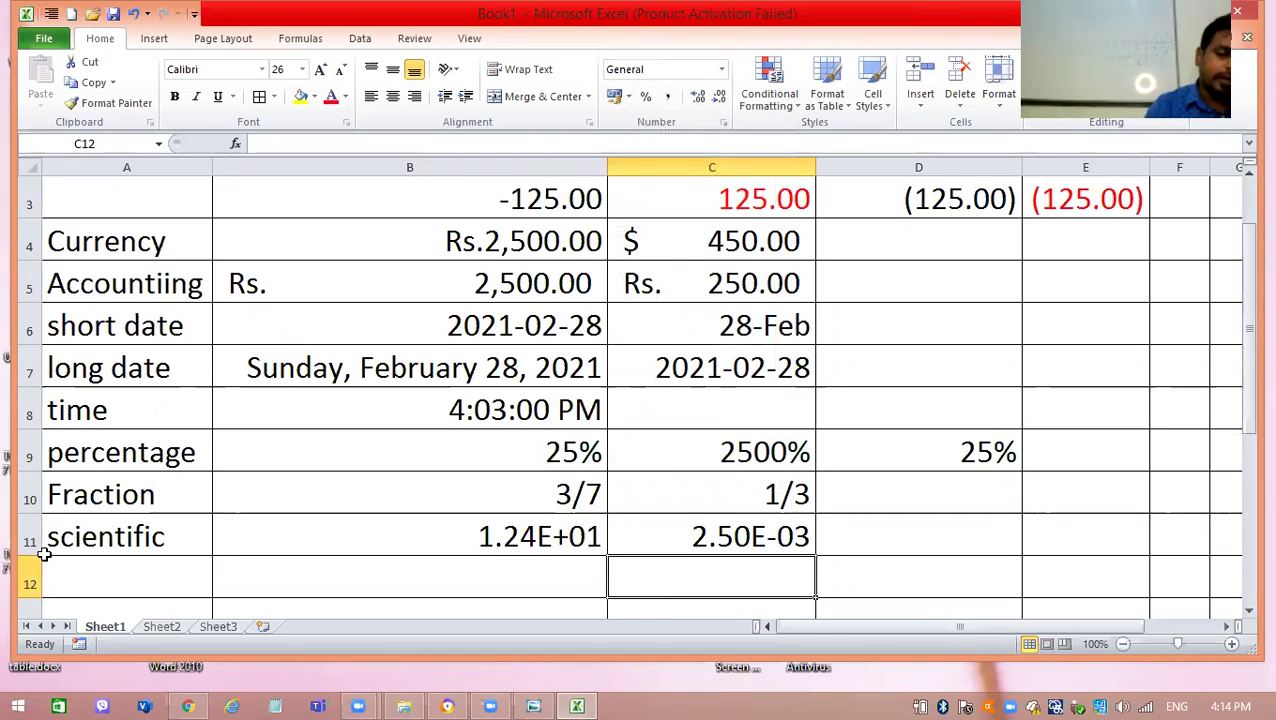
Step: Fill A12:C12 with the entries 'text', 'ICT' and 'OK'
click(119, 556)
text(te)
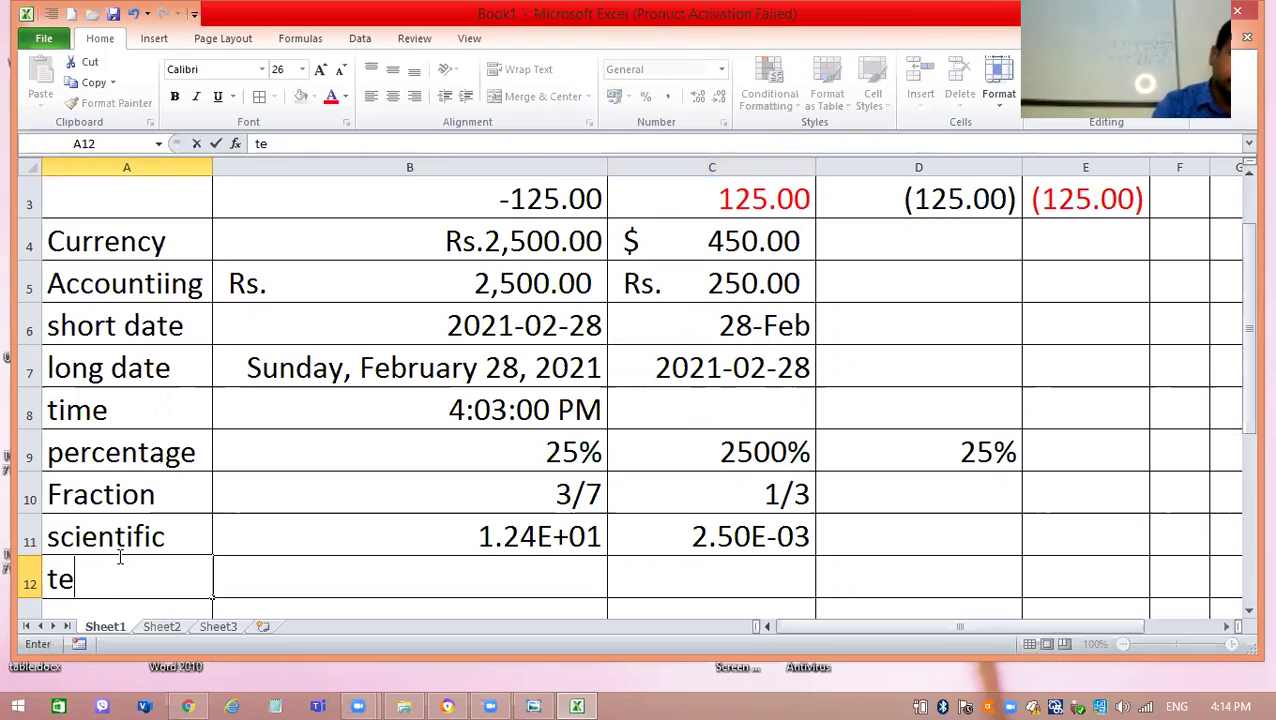
text(xt)
key(Tab)
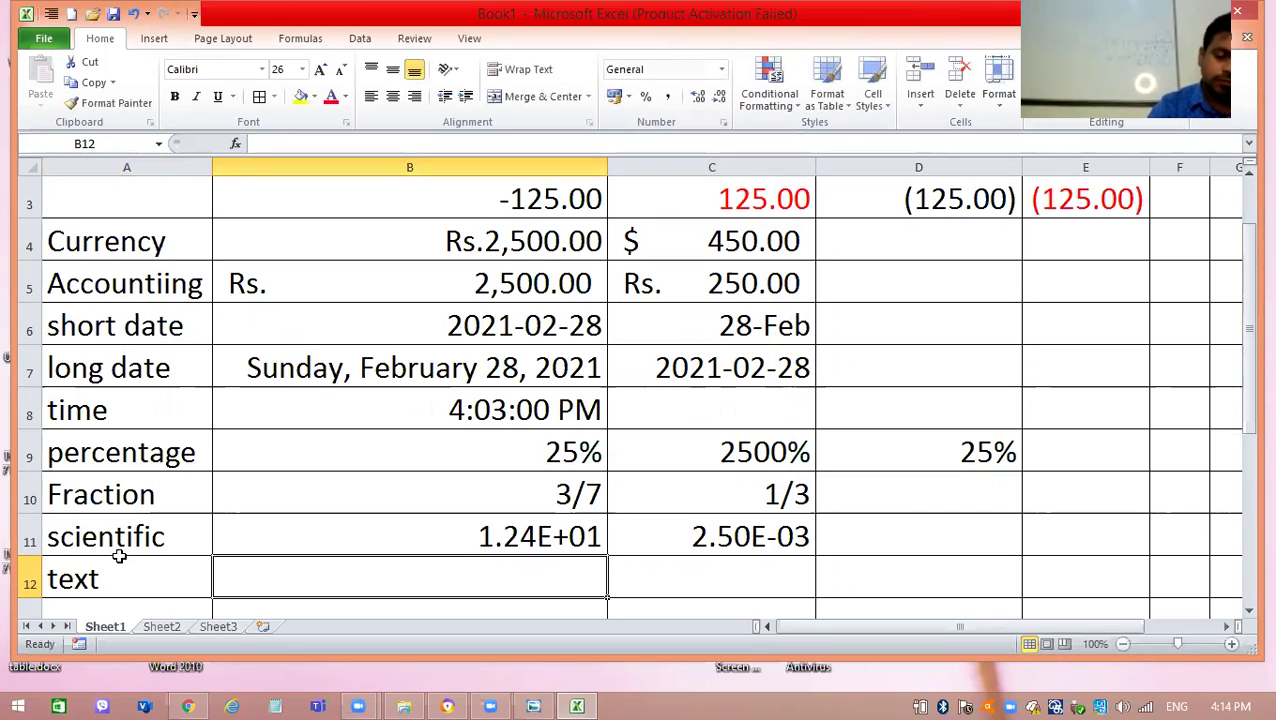
text(ICT)
key(Tab)
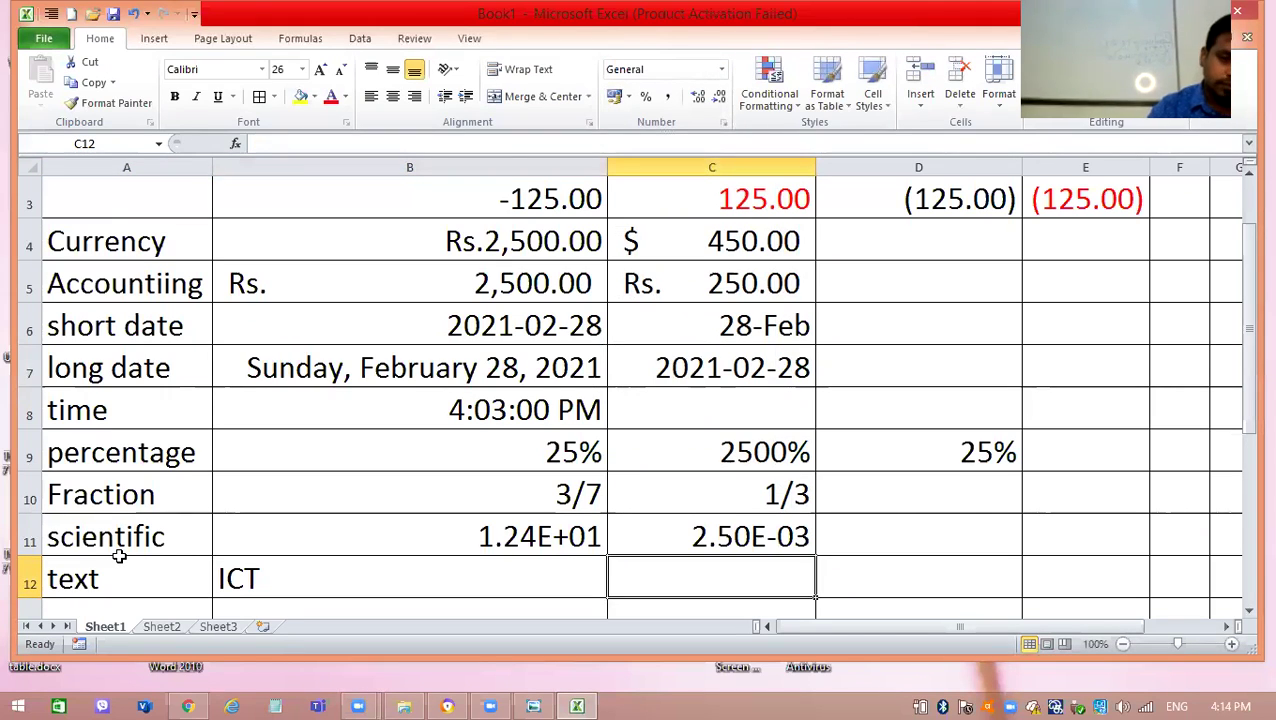
text(OK)
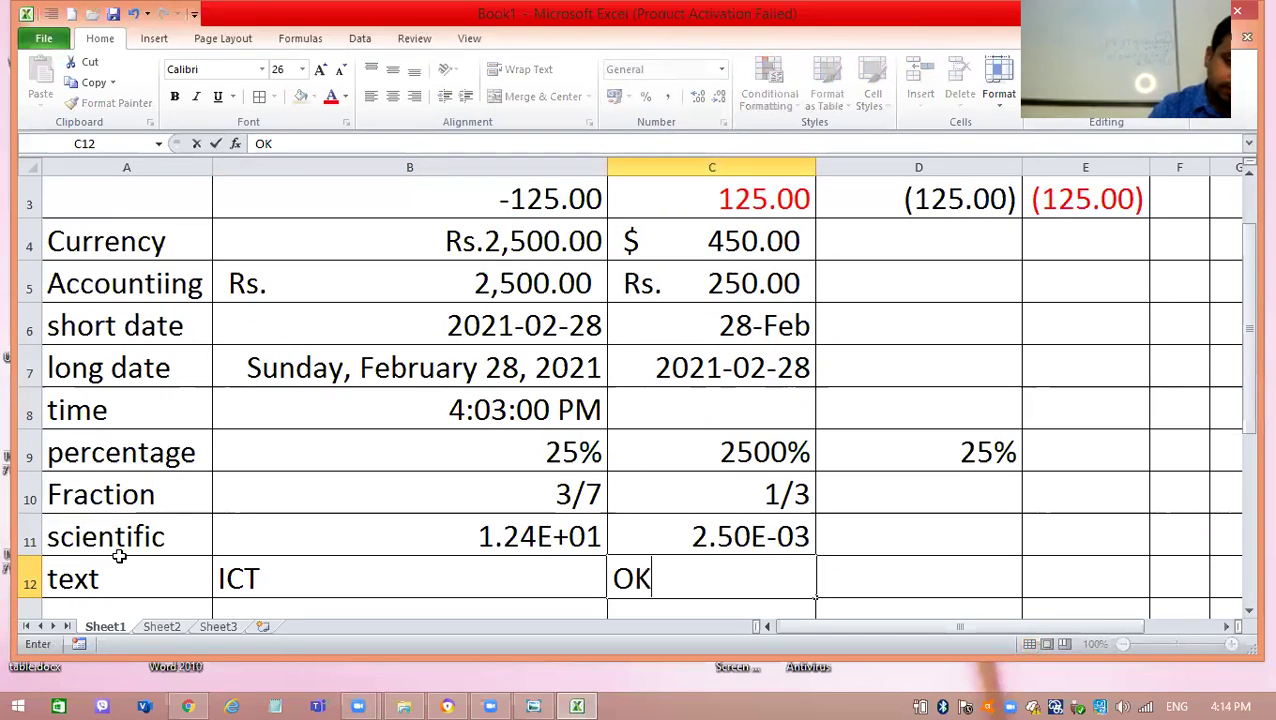
key(Tab)
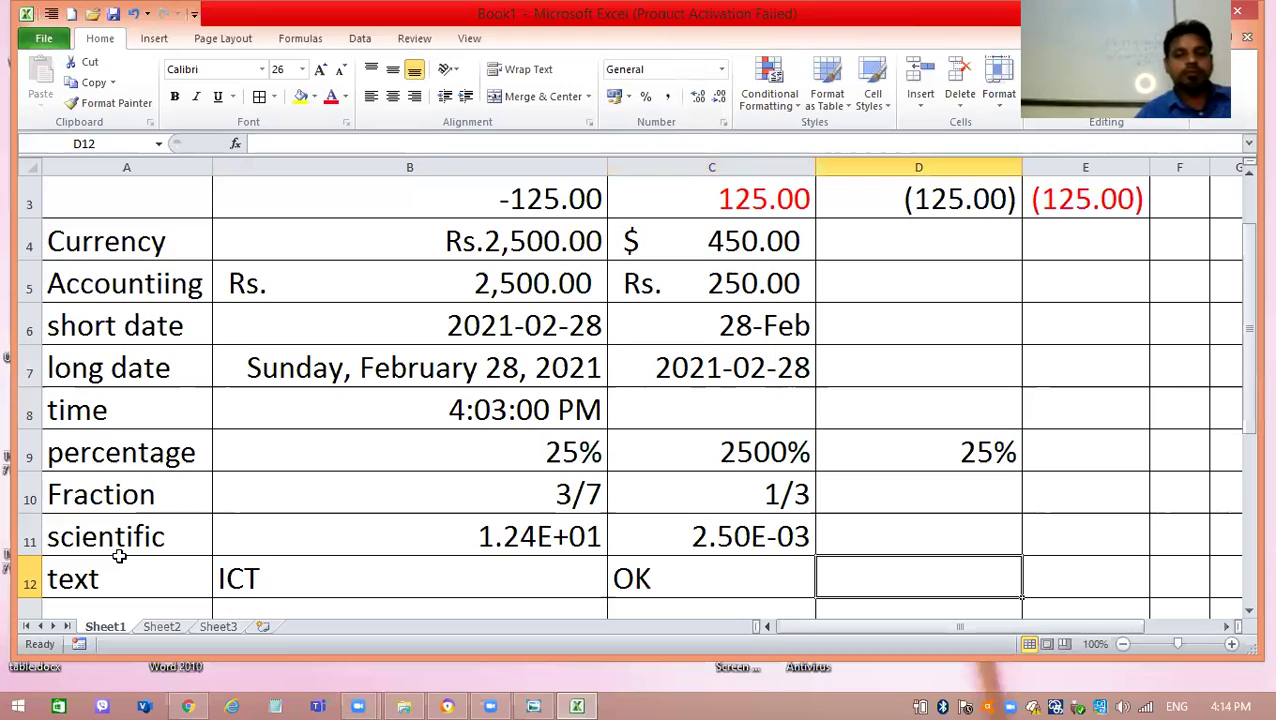
Step: Format B12 and C12 as Text, enter a leading-zero phone number in C12, and widen column C
click(367, 575)
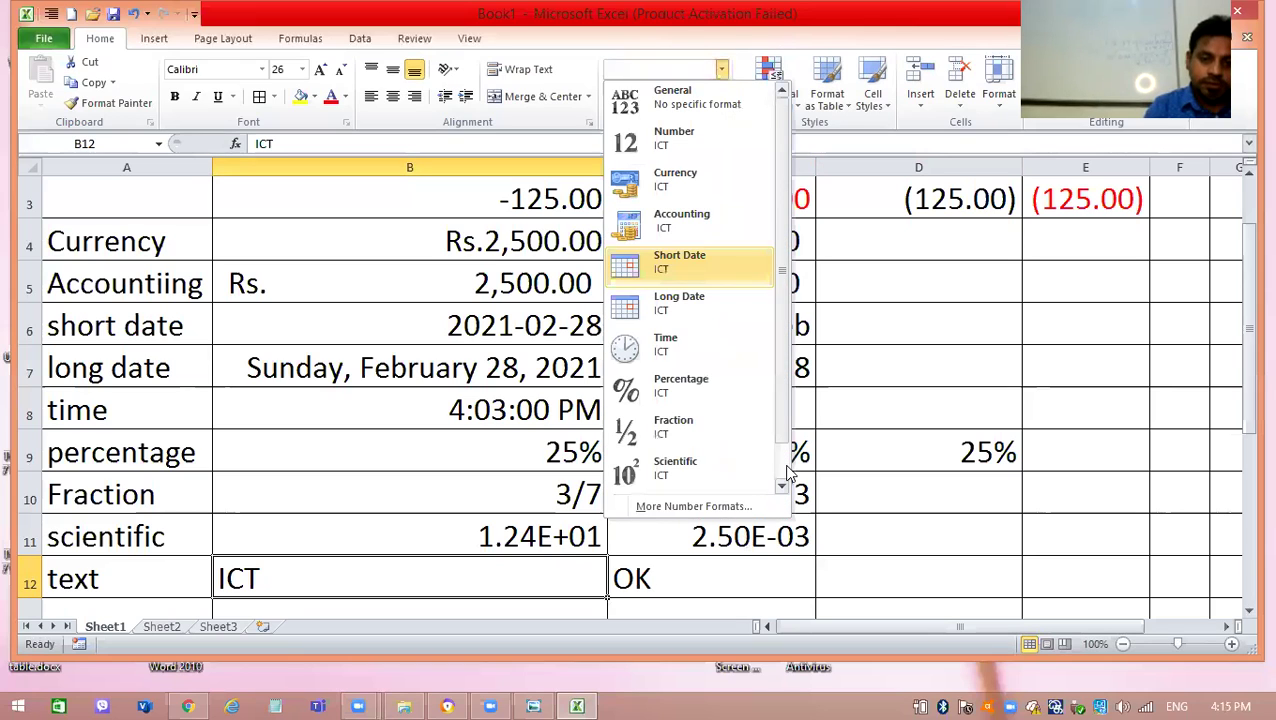
scroll(707, 462, down, 1)
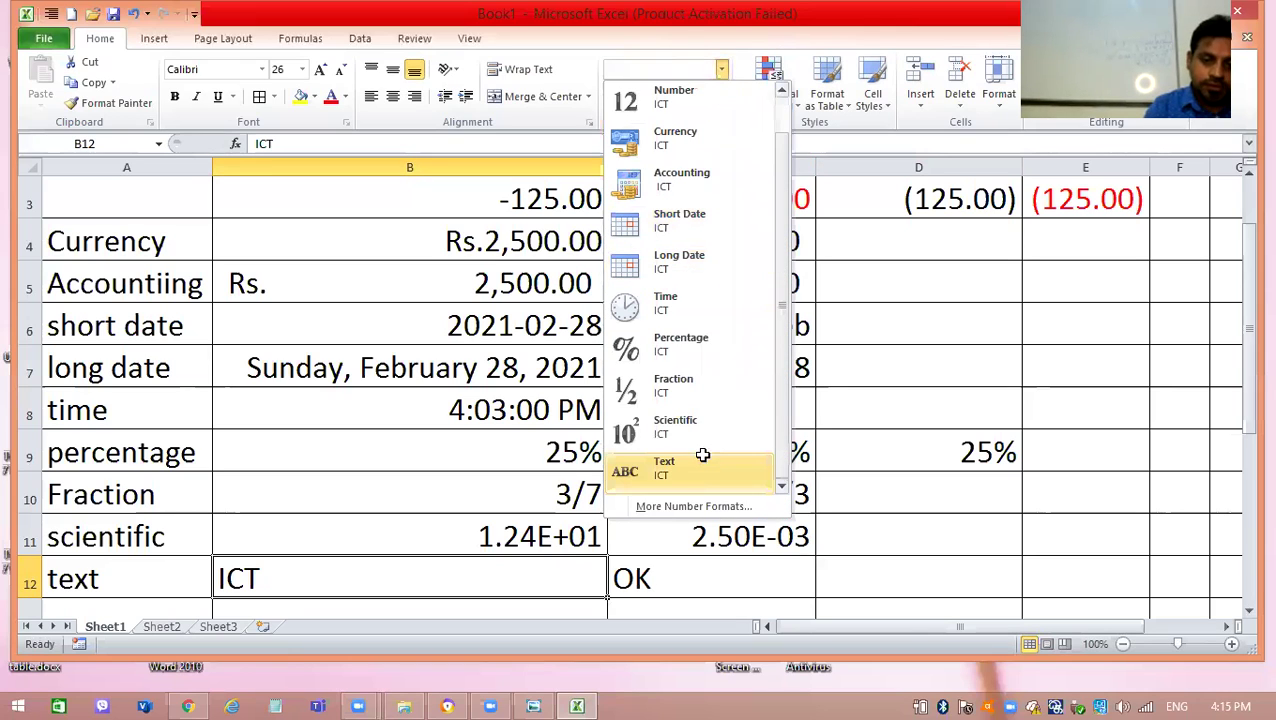
click(702, 461)
click(690, 584)
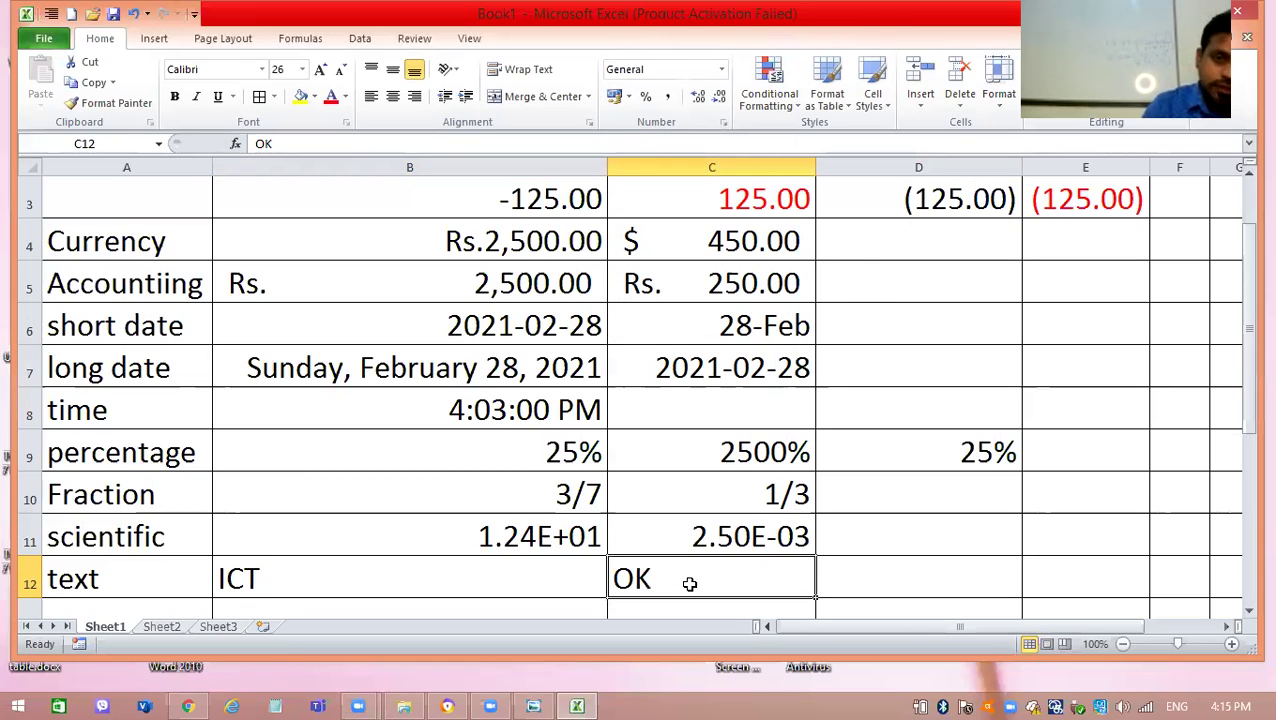
click(722, 69)
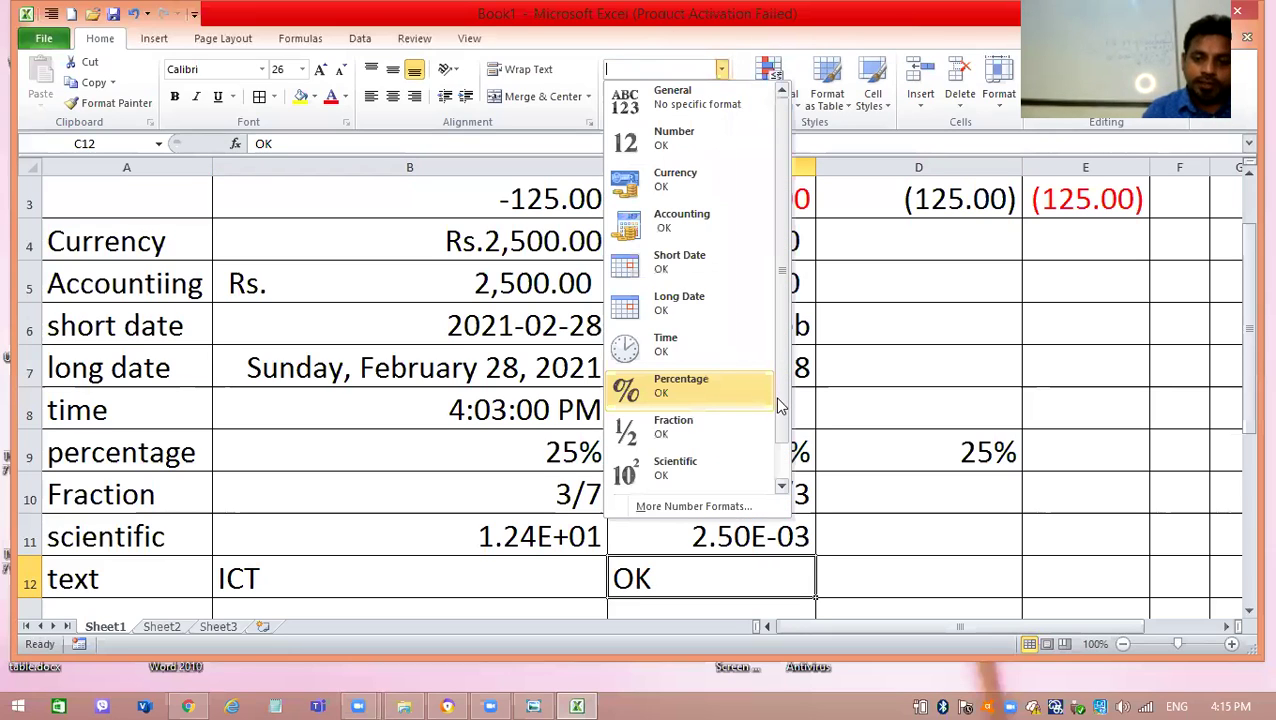
scroll(686, 478, down, 1)
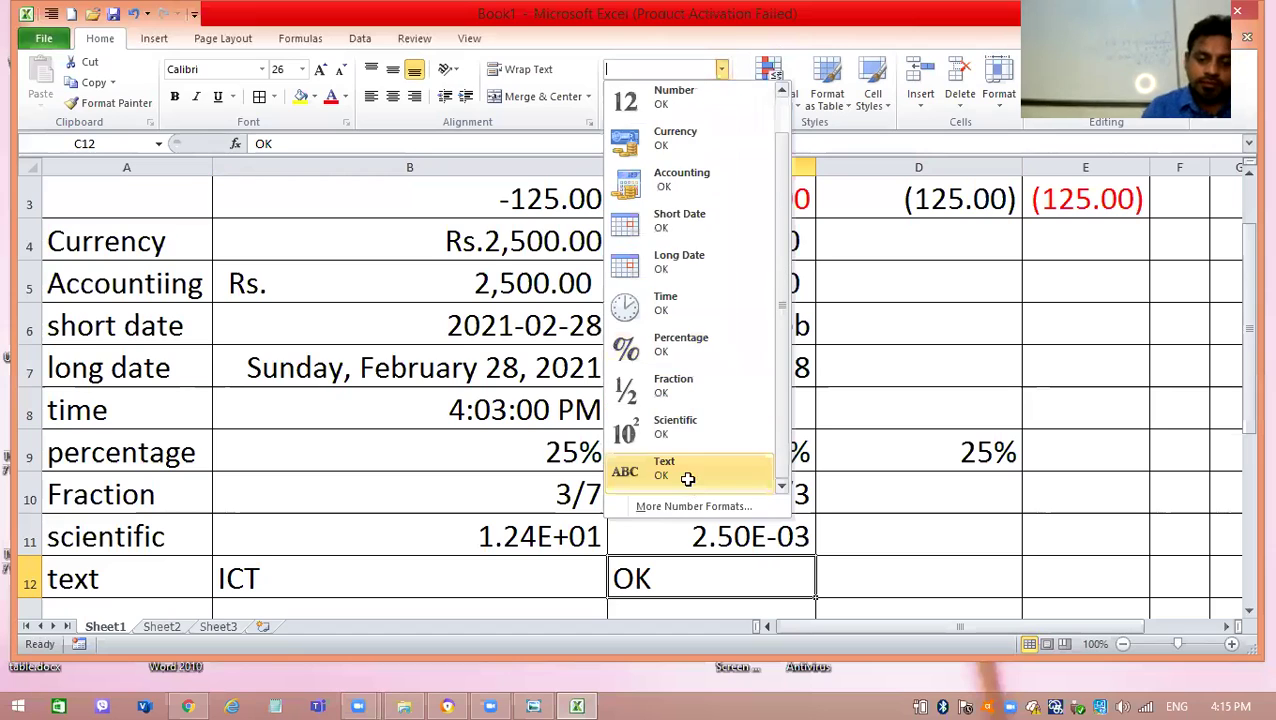
click(688, 479)
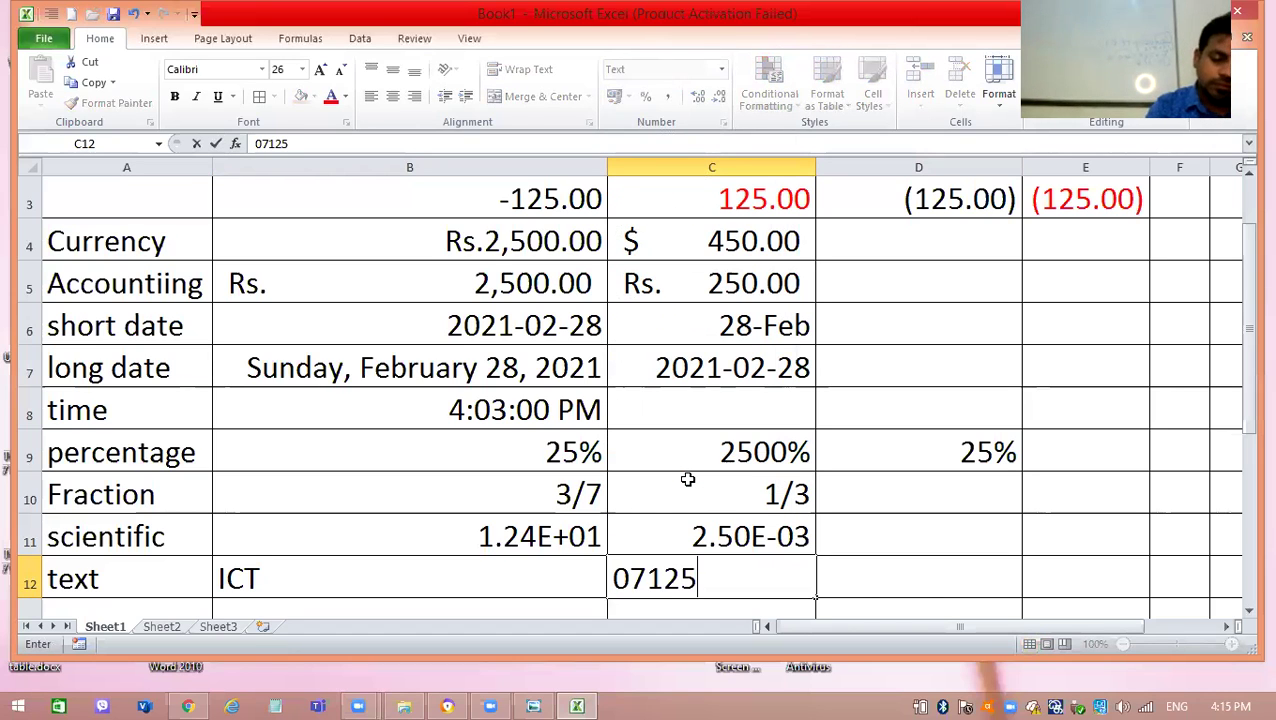
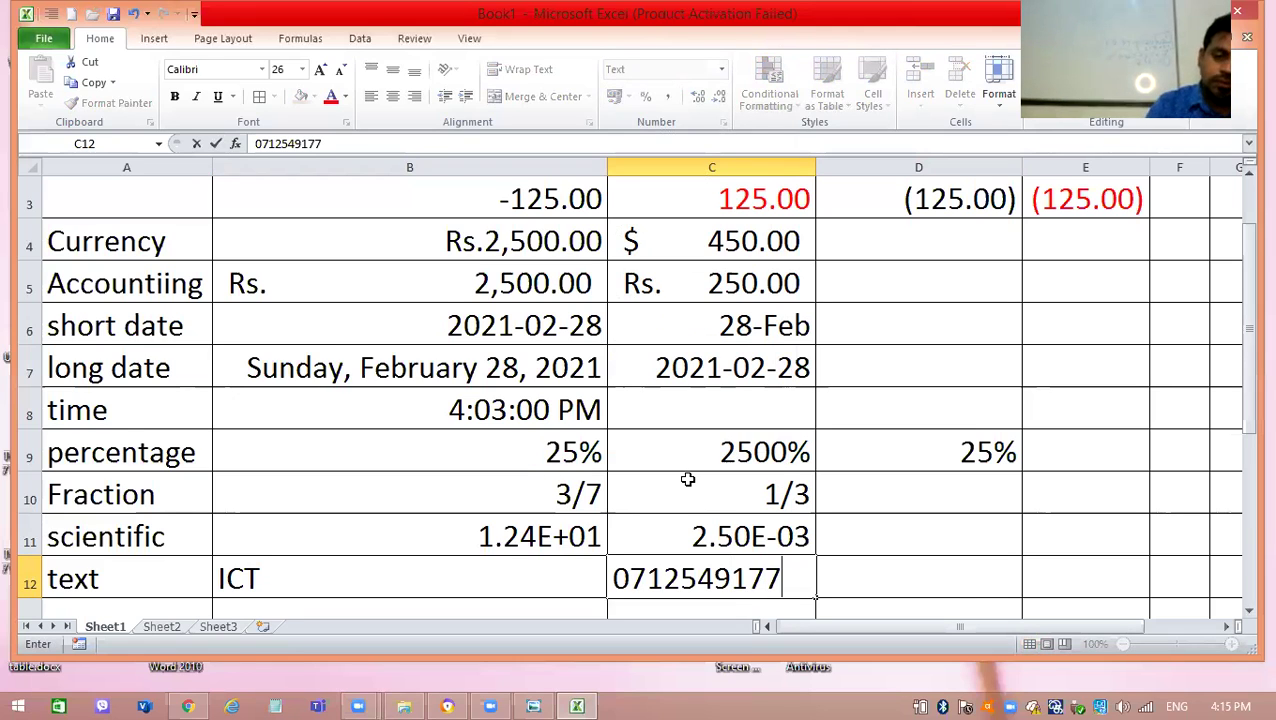
key(Return)
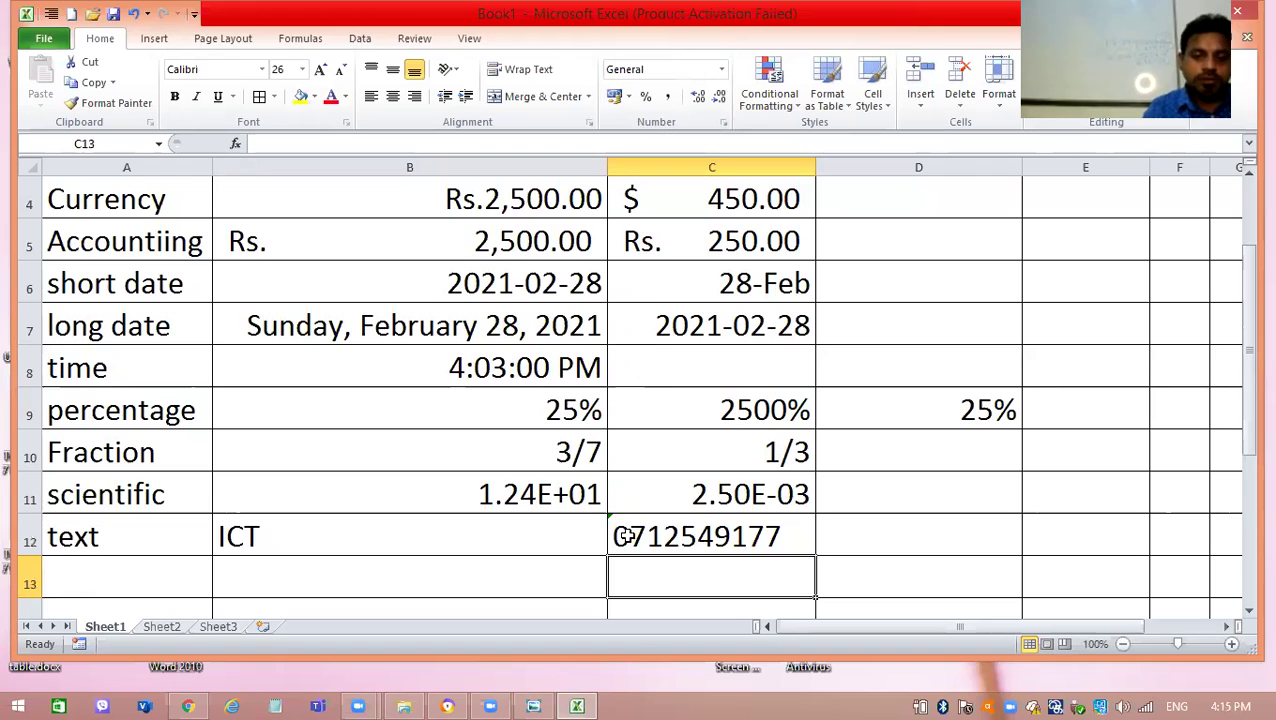
click(620, 533)
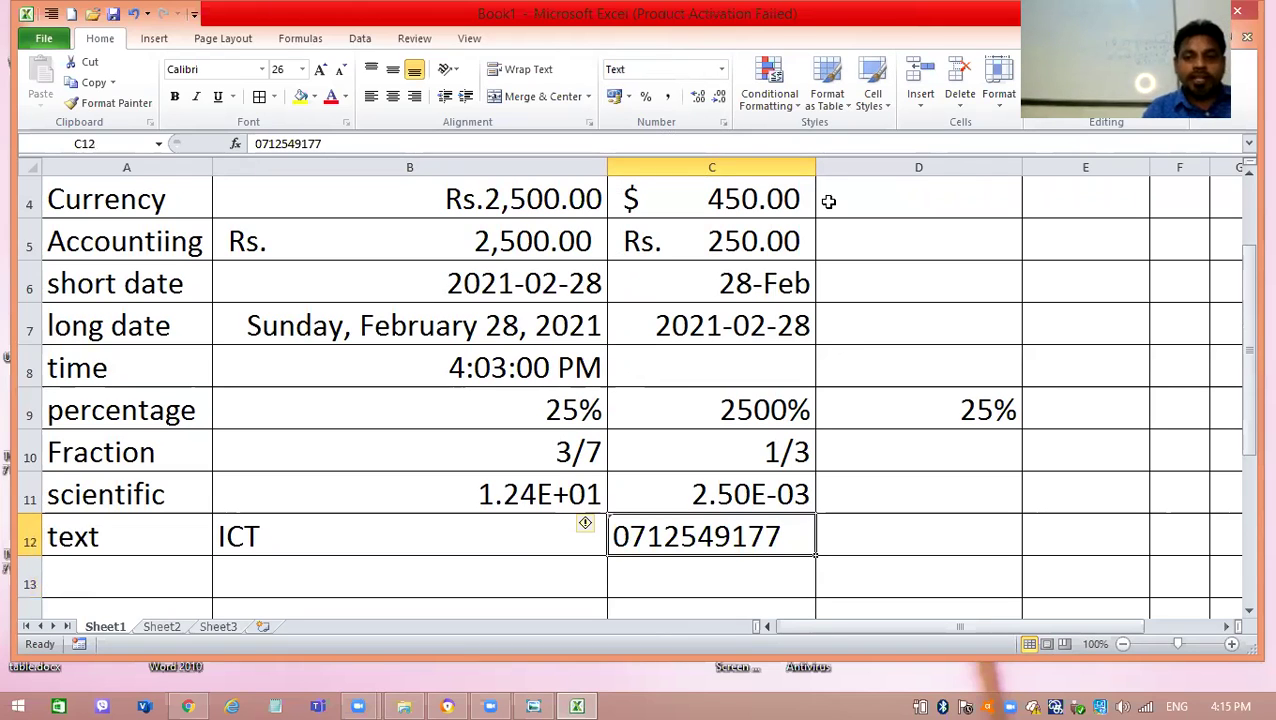
drag(818, 158, 885, 160)
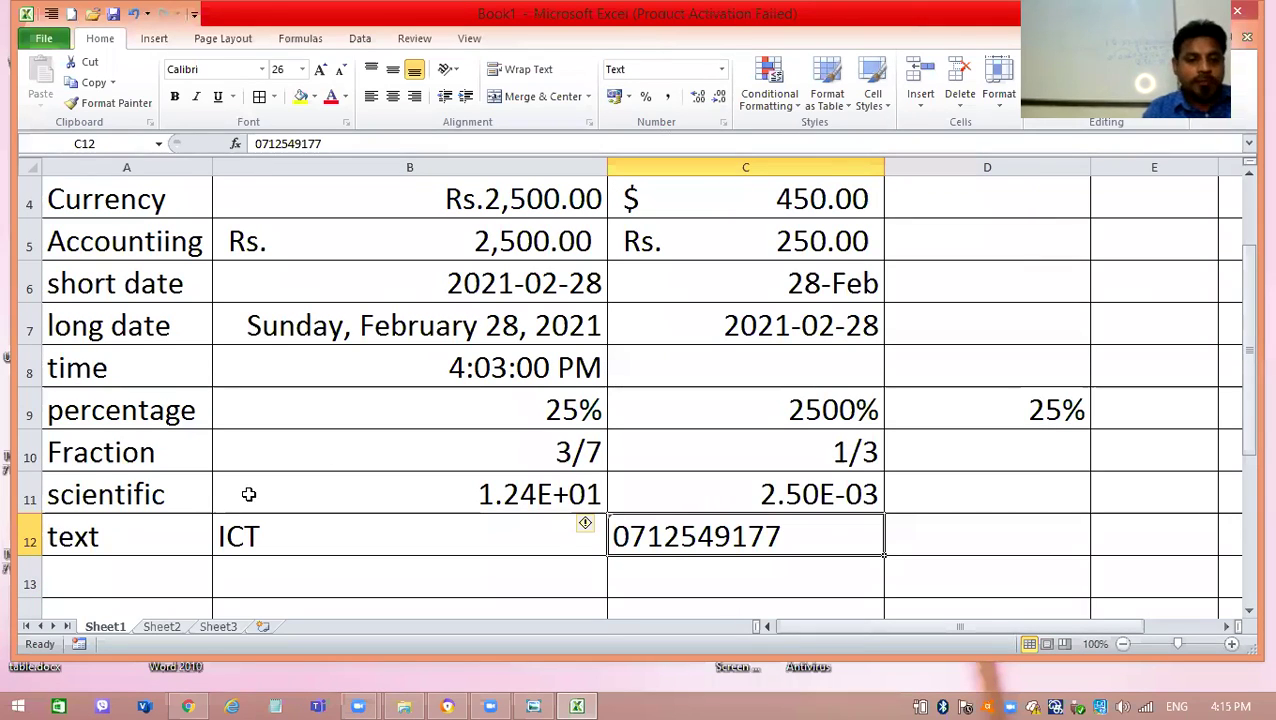
Step: Enter 67 in B13 beneath ICT
click(370, 536)
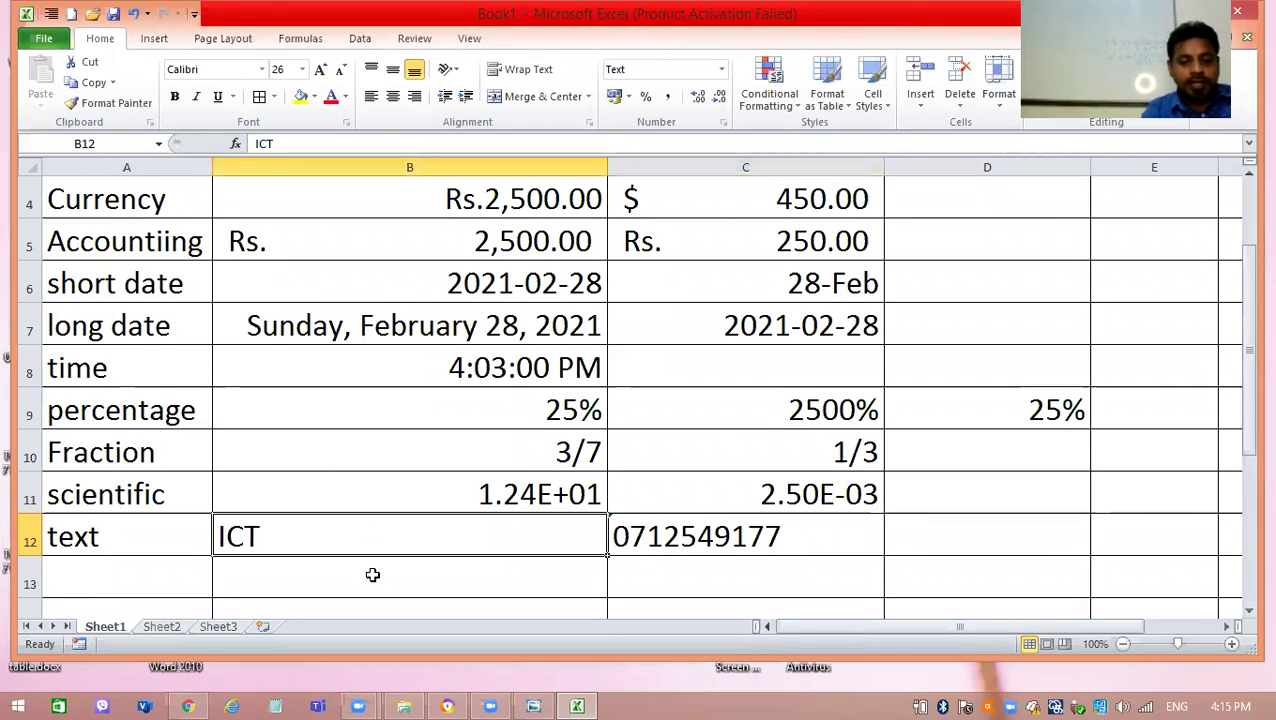
click(372, 575)
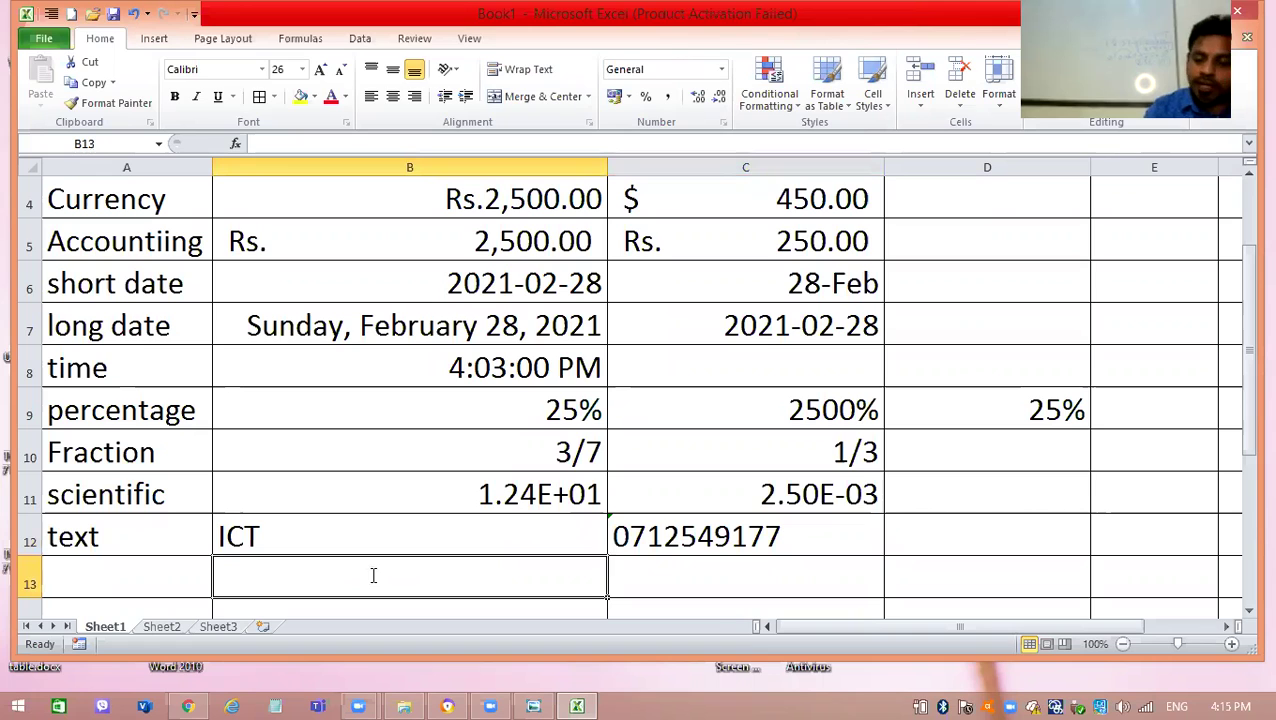
text(67)
key(Return)
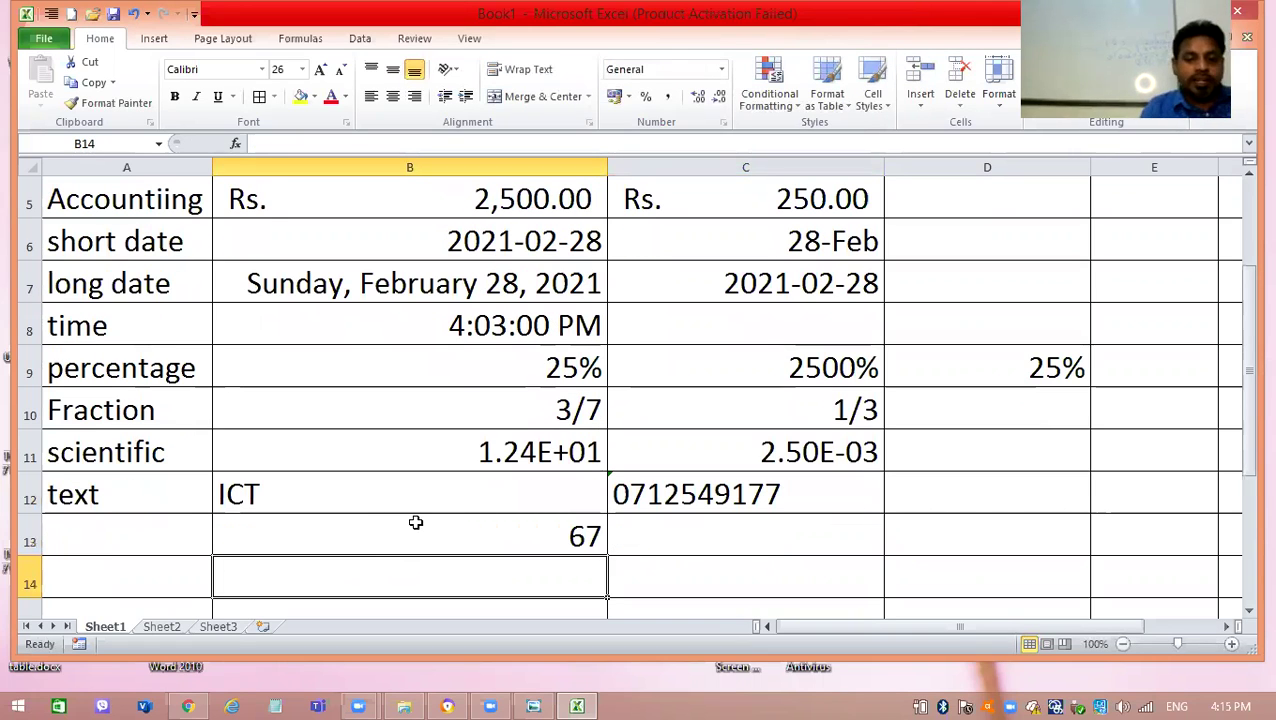
Step: Widen column B, compare the formats of B12, B13 and C12, then go to the Start screen
click(422, 522)
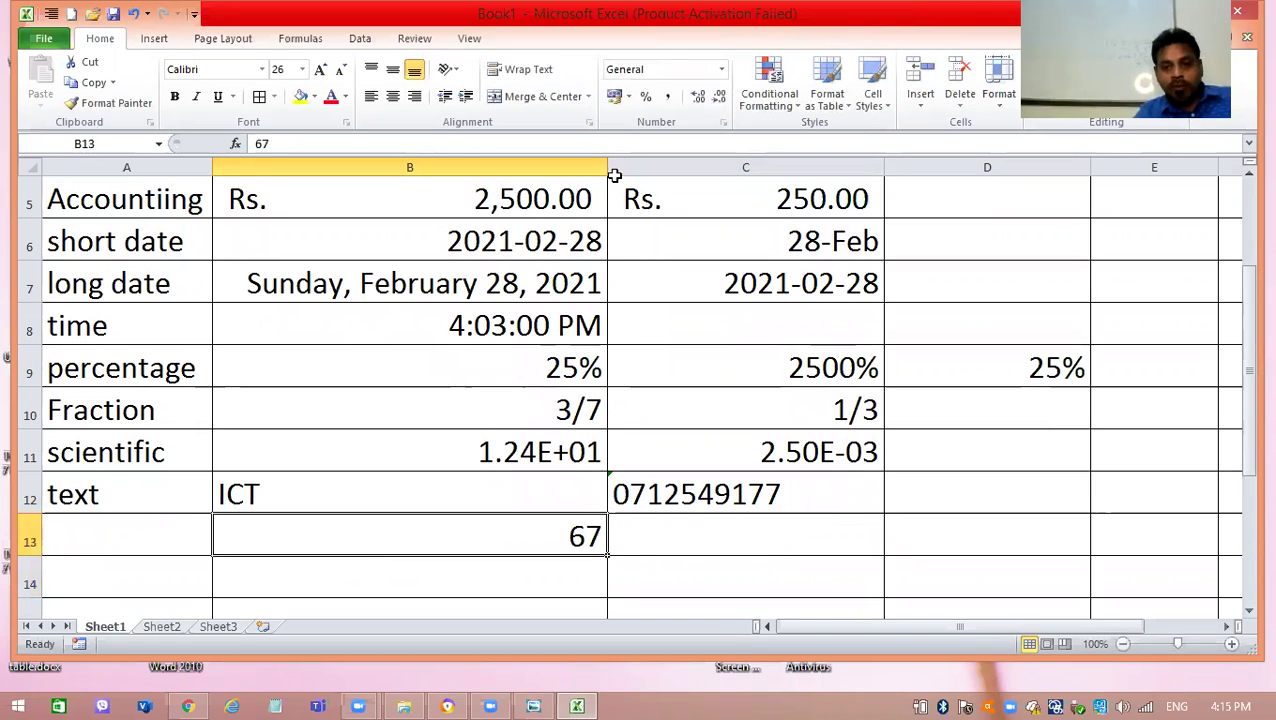
mouse_move(609, 173)
mouse_down()
mouse_move(578, 176)
mouse_move(633, 179)
mouse_up()
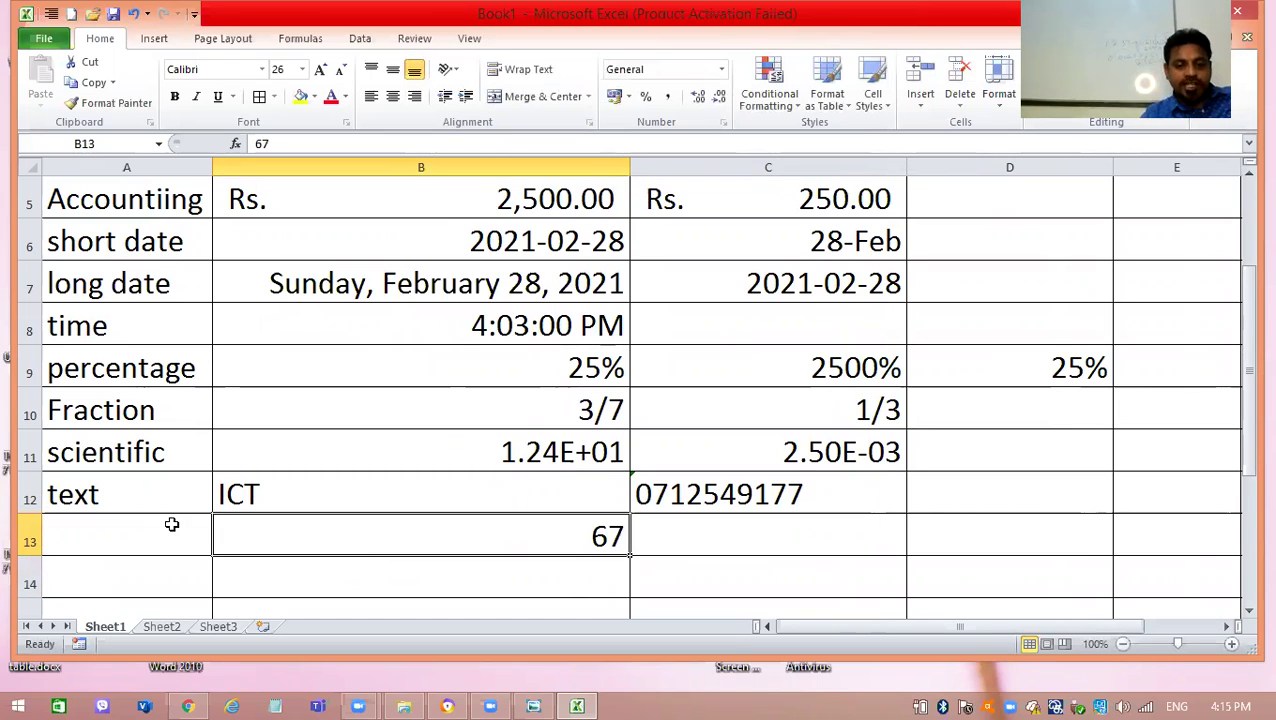
click(240, 494)
click(543, 544)
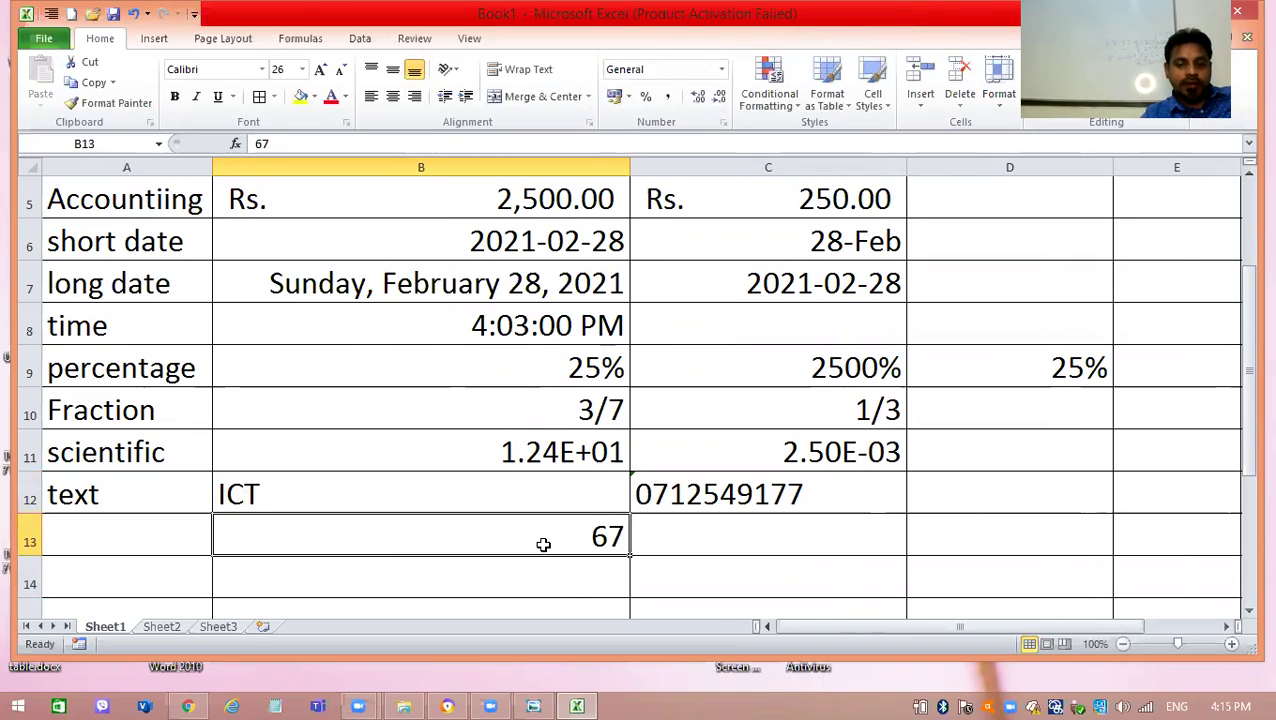
click(733, 494)
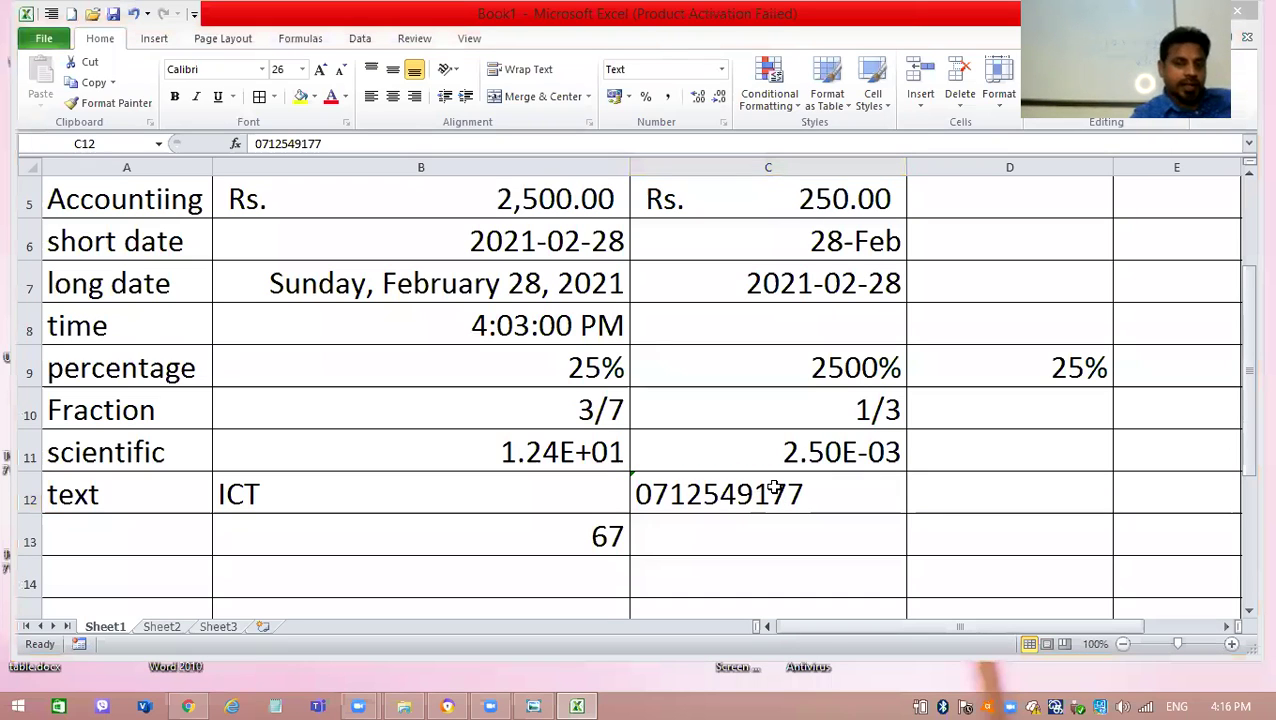
click(774, 487)
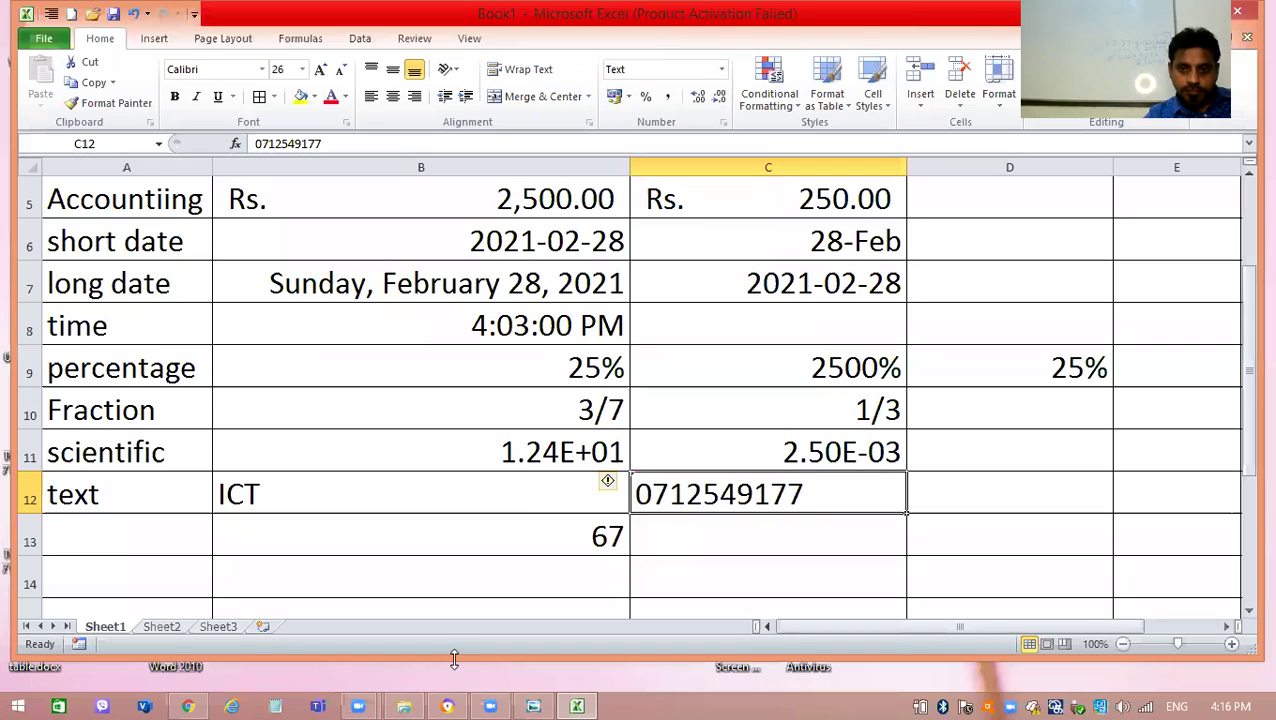
click(454, 659)
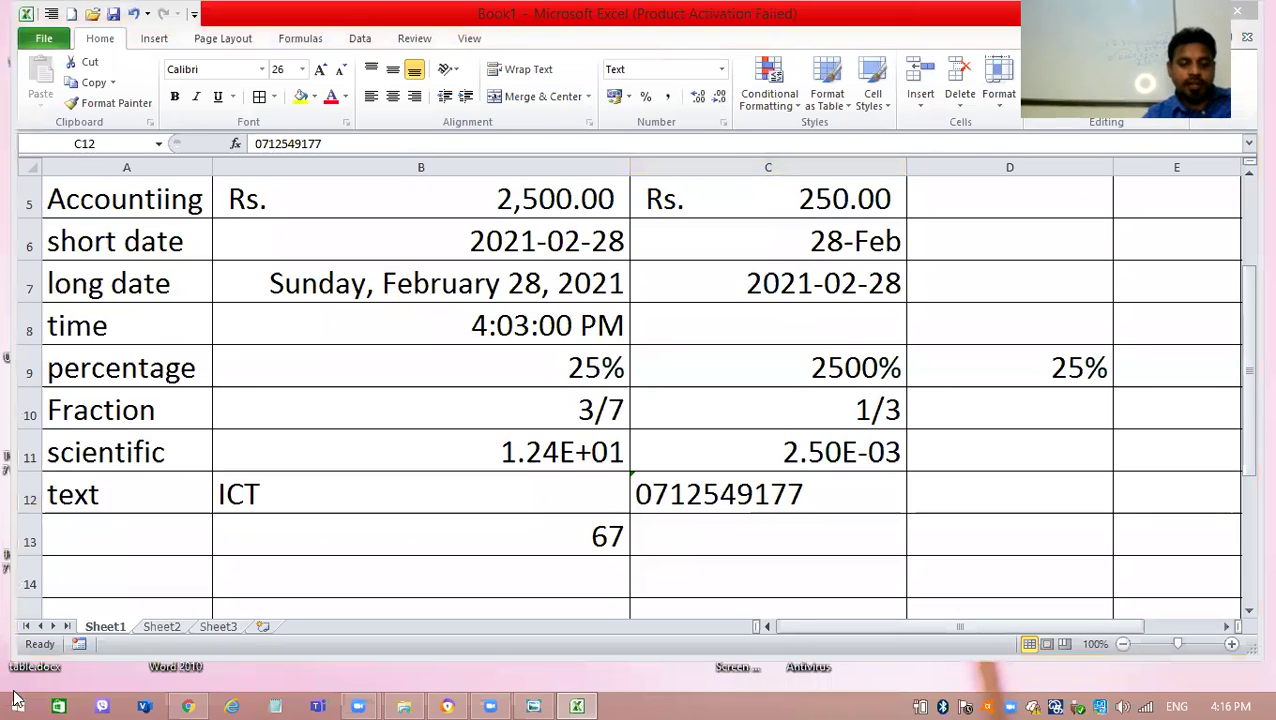
click(14, 700)
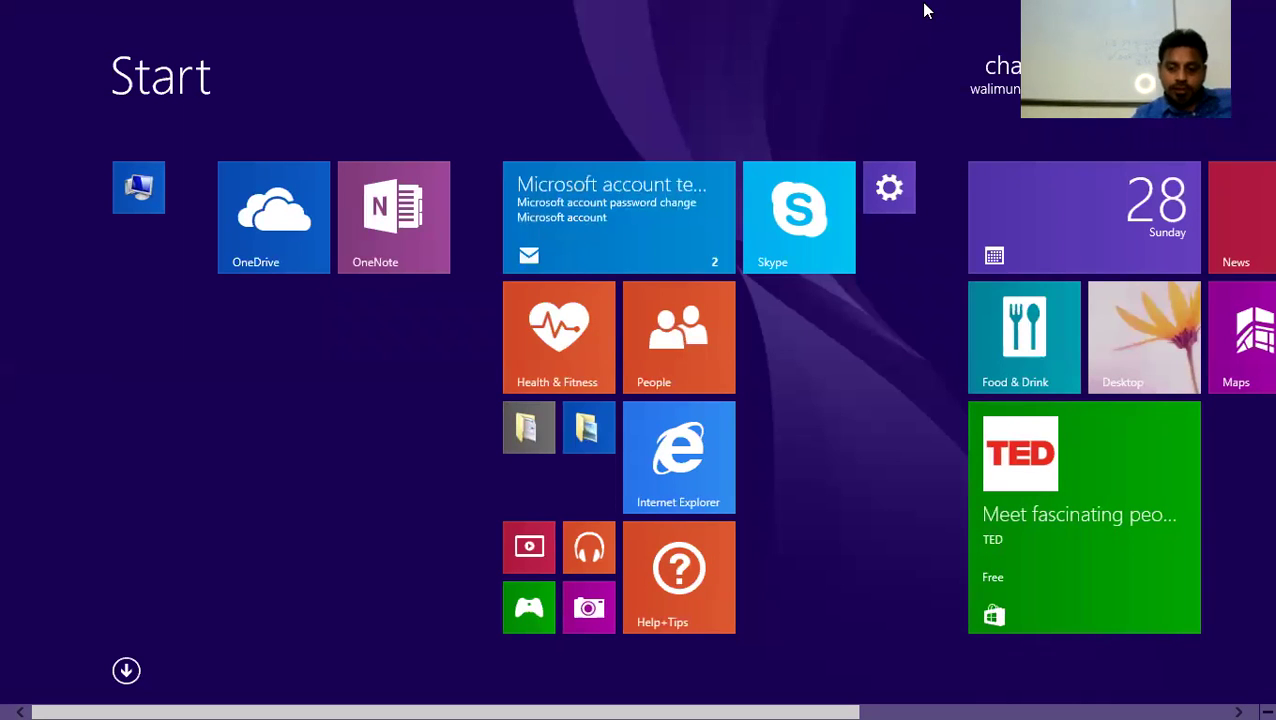
Step: Search for 'contr' and open Control Panel
text(c)
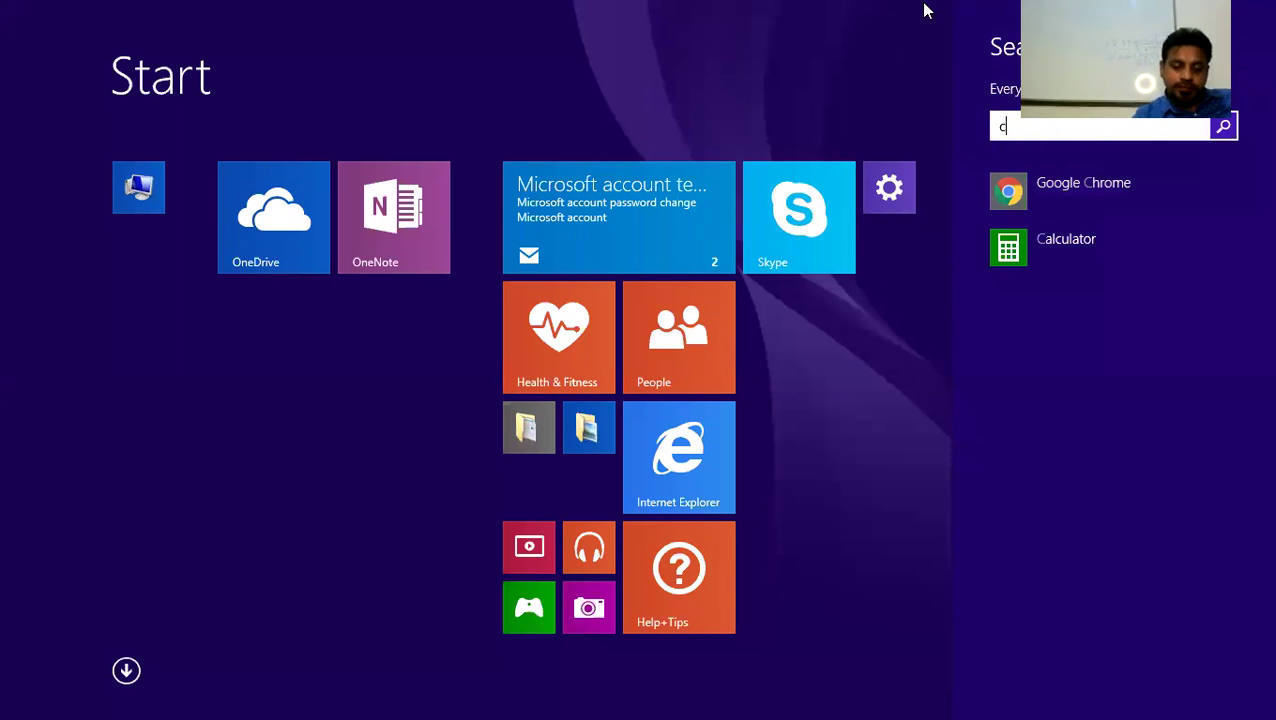
text(ontr)
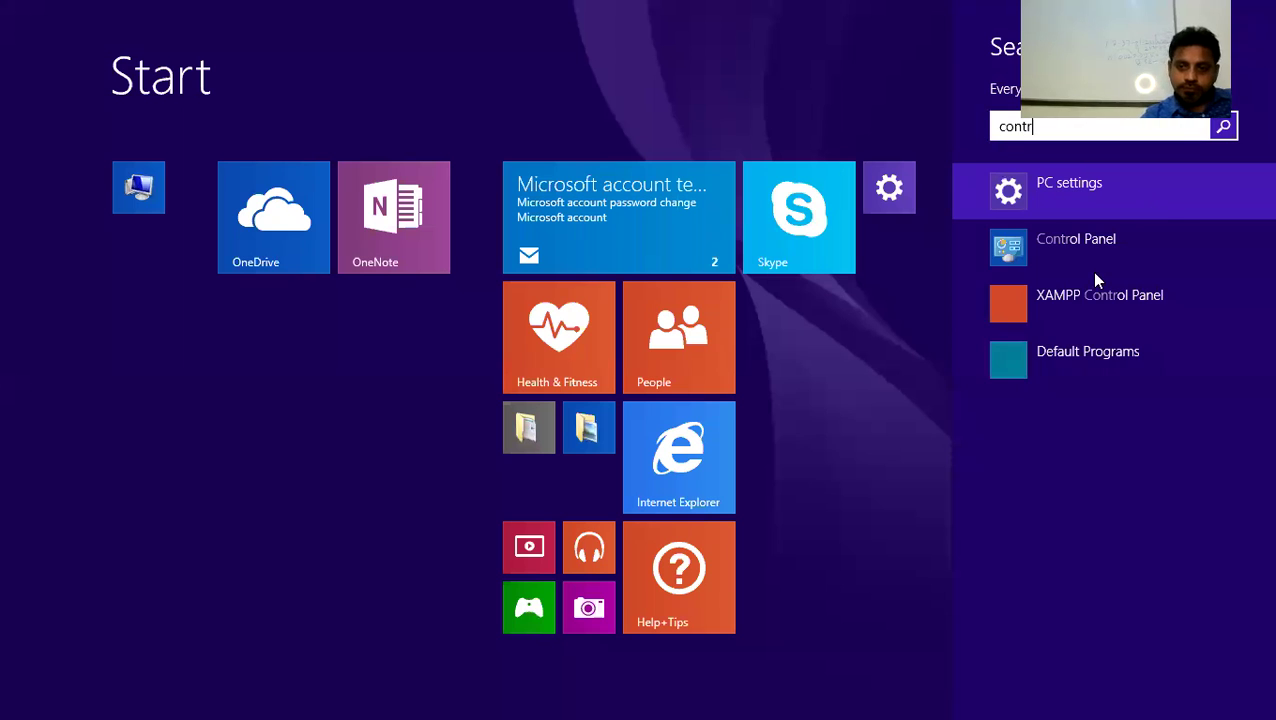
click(1104, 257)
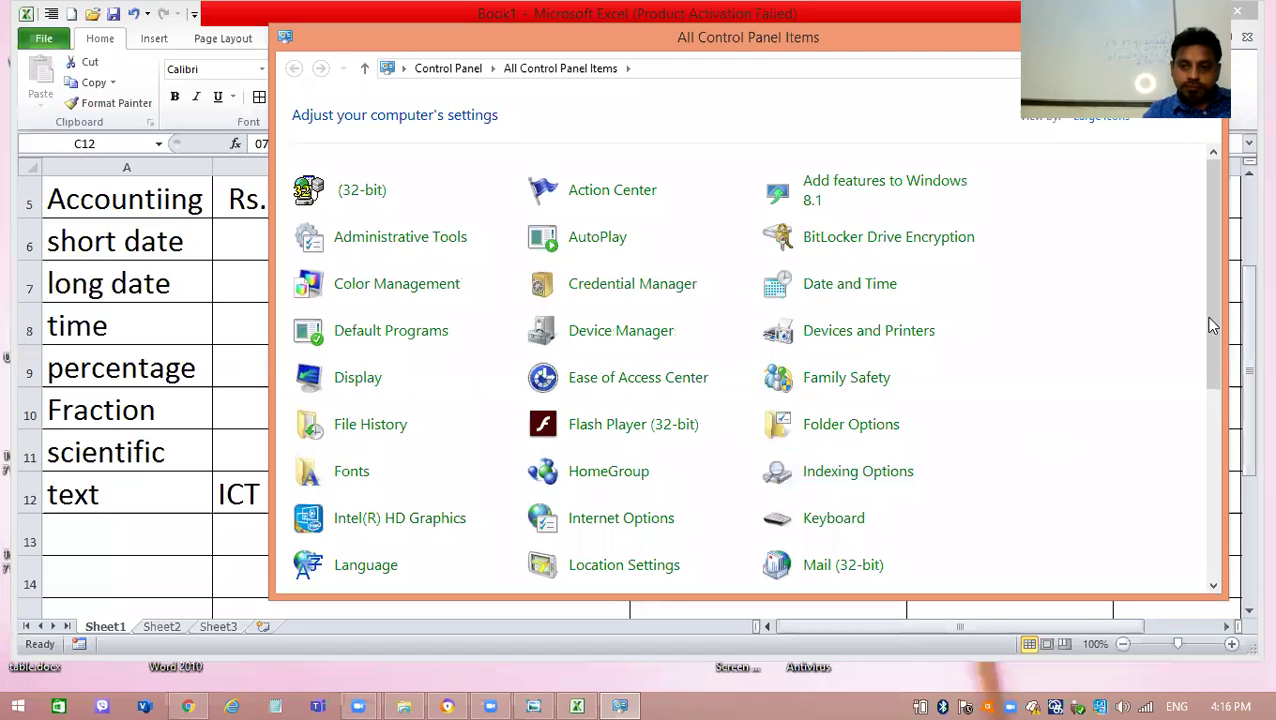
Step: Open Region settings, set short date to yyyy-MM-dd on the Formats tab, then close the dialog
drag(1202, 398, 1213, 520)
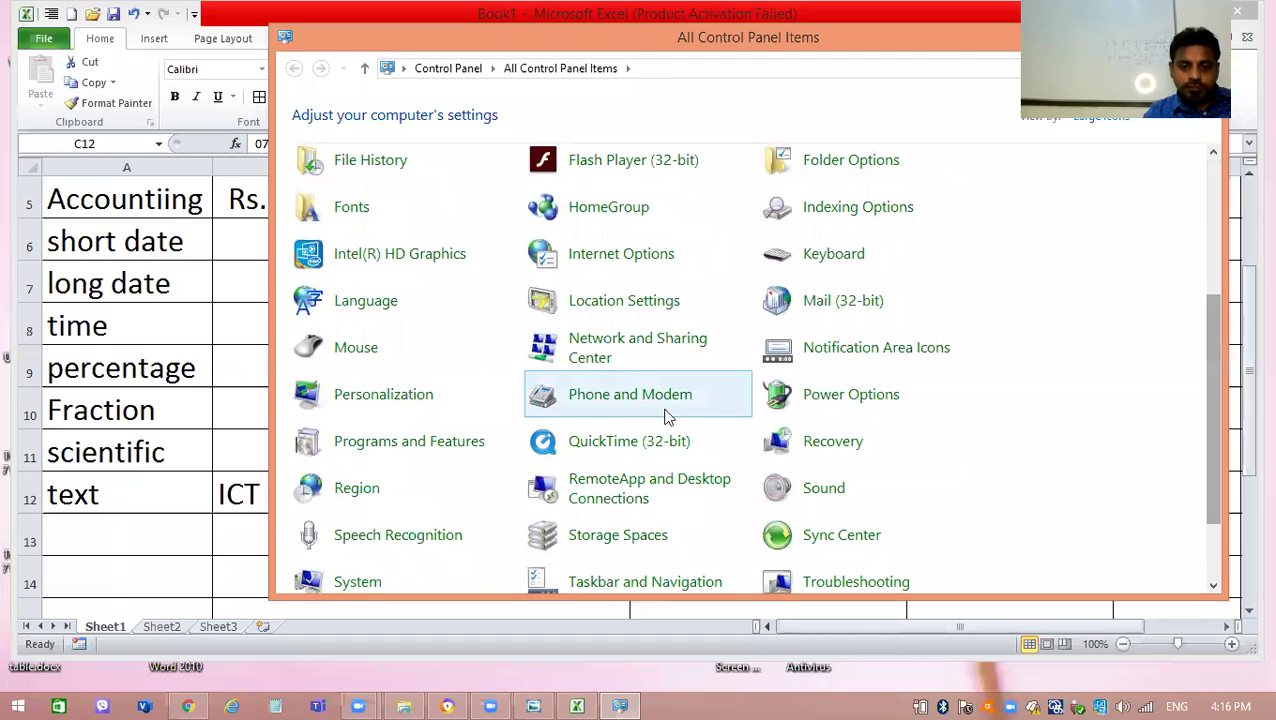
click(356, 490)
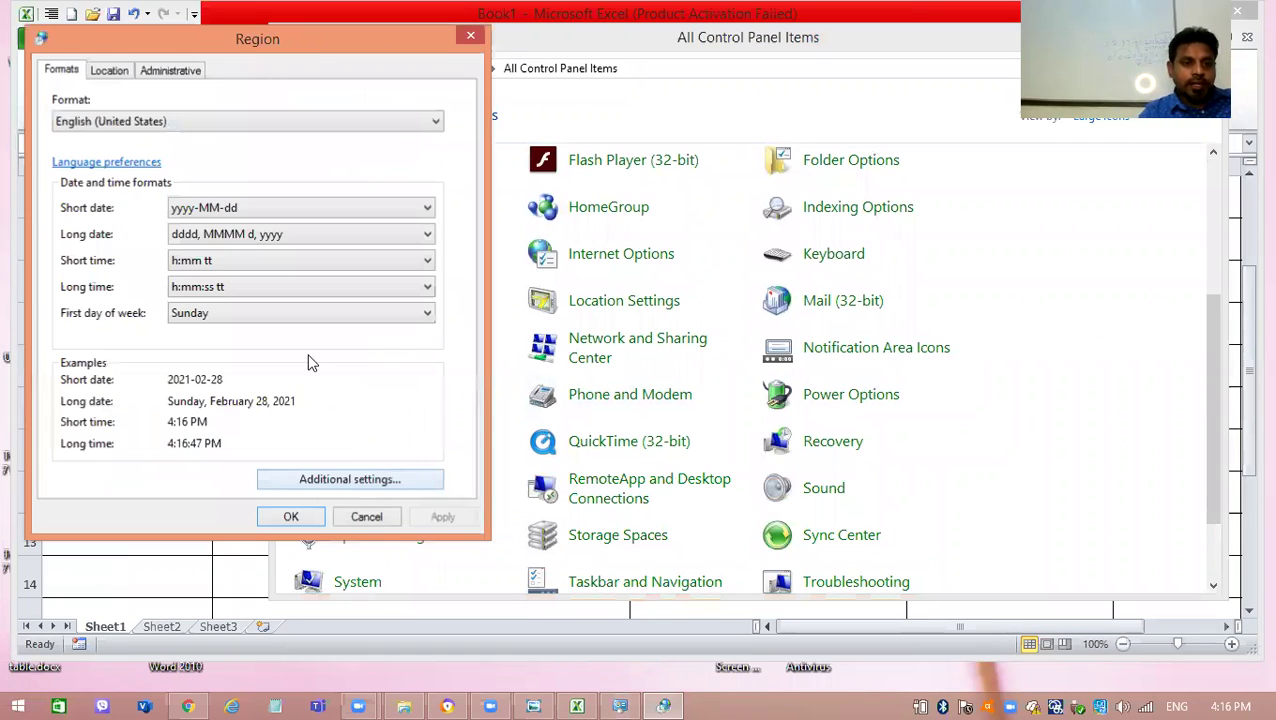
click(118, 72)
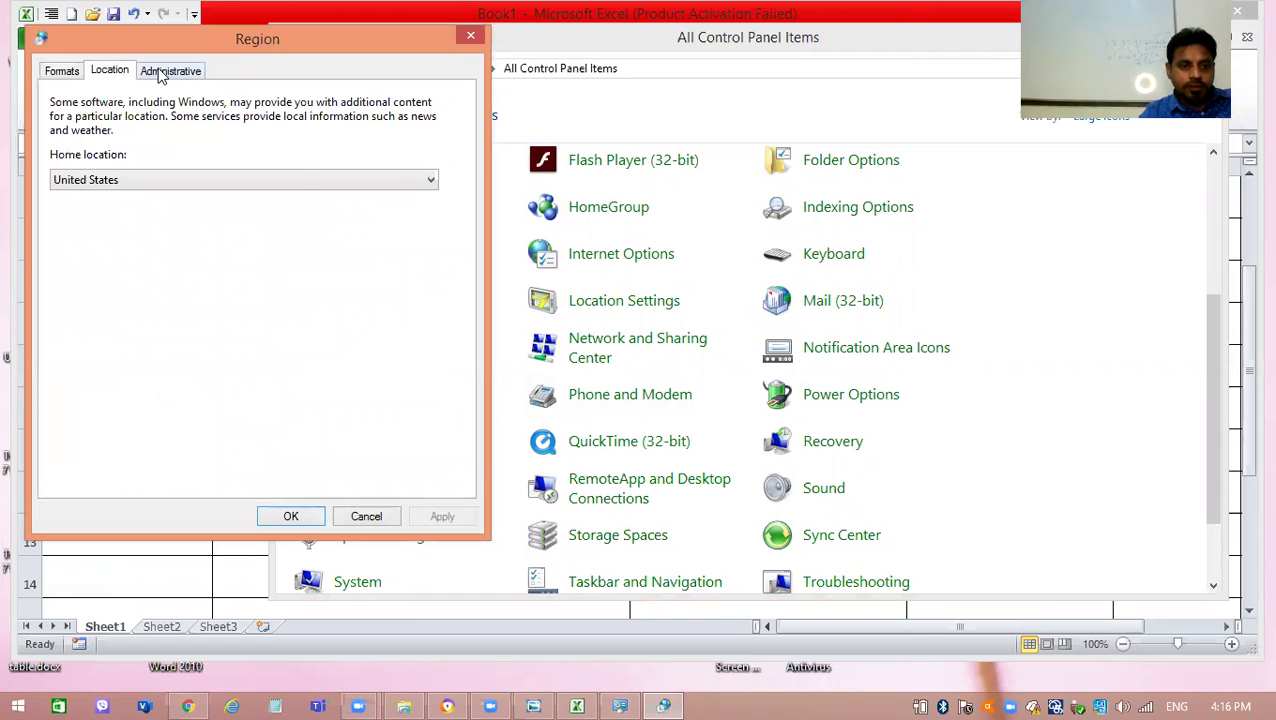
click(161, 74)
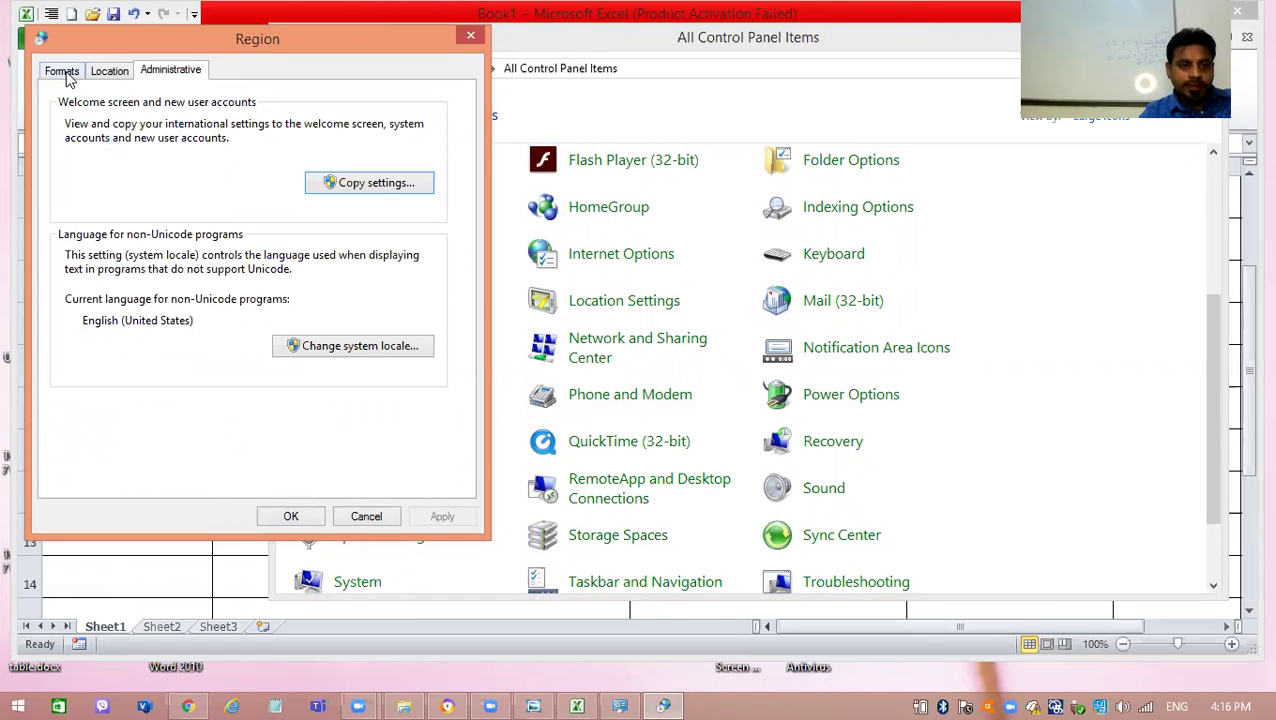
click(64, 74)
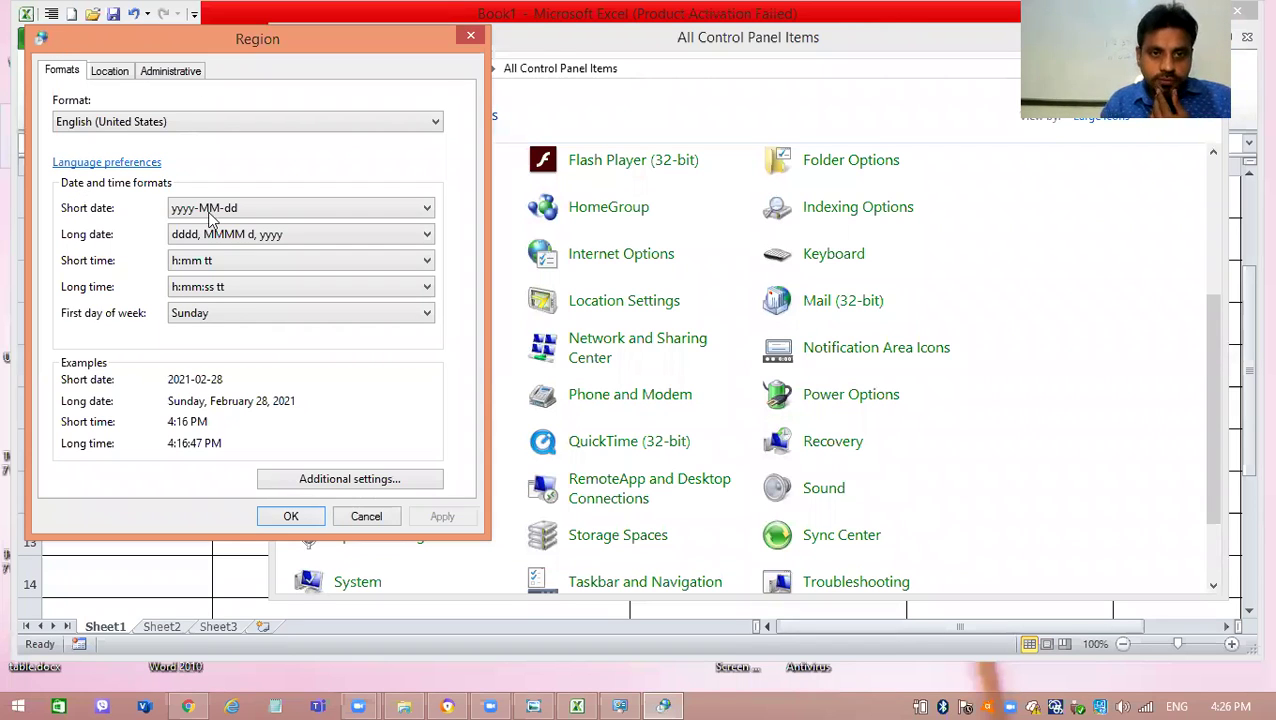
click(471, 38)
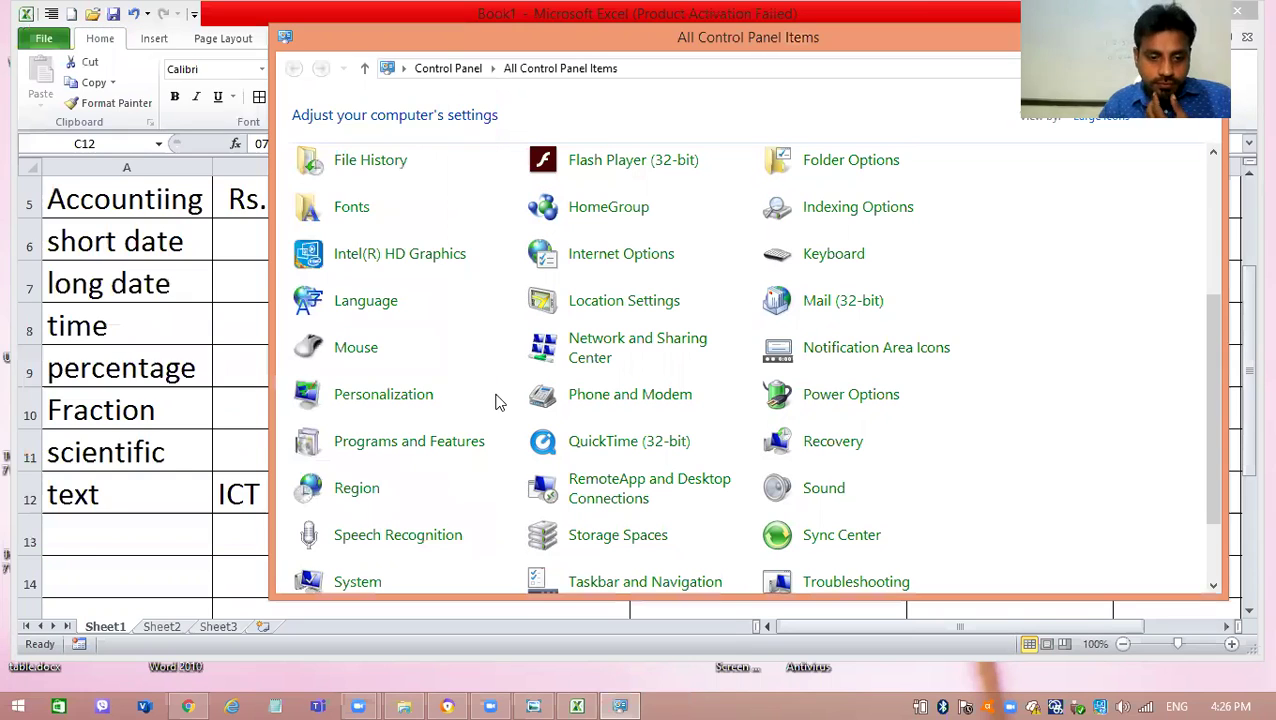
Step: Close Control Panel, return to the worksheet at C13, and select all data with Ctrl+A
click(937, 204)
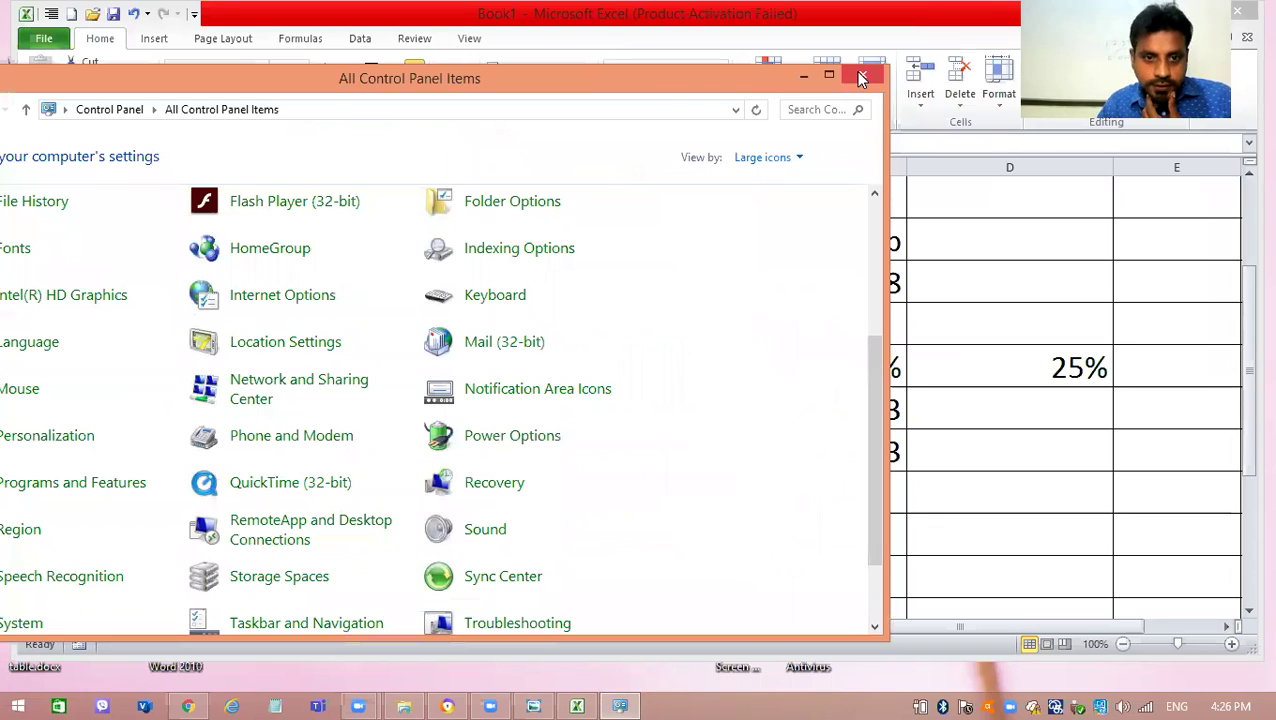
click(861, 78)
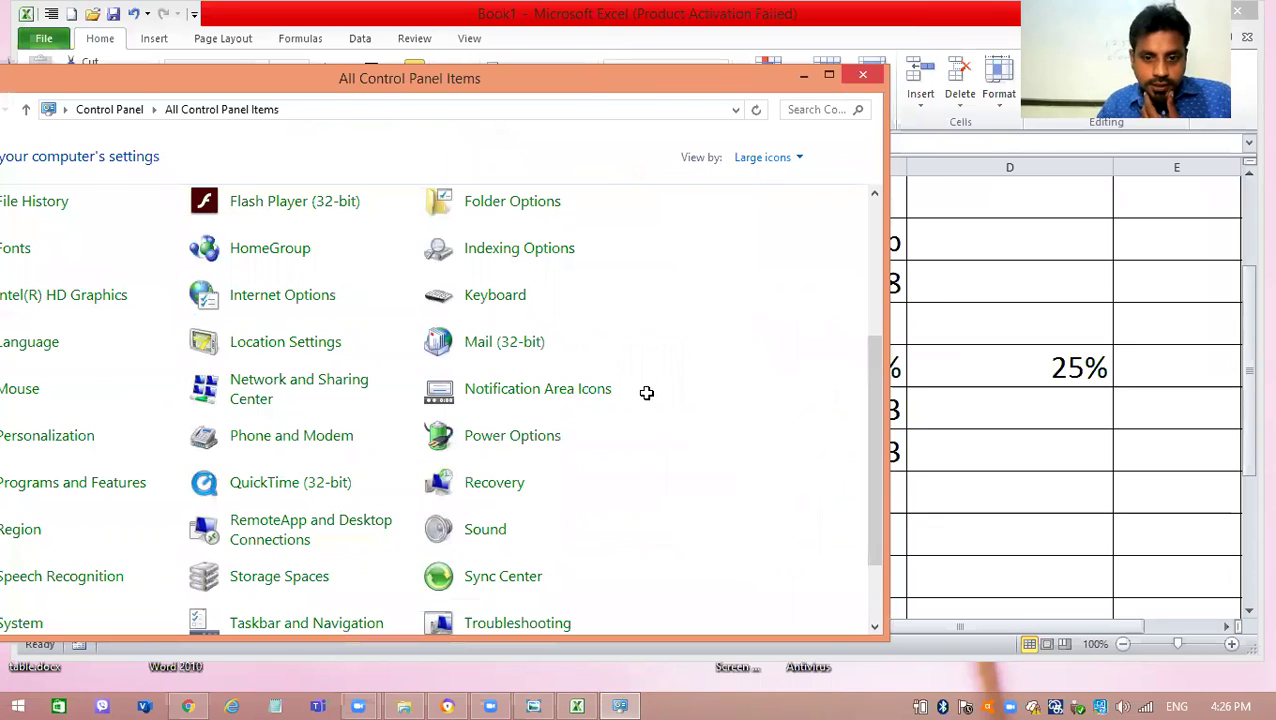
click(666, 537)
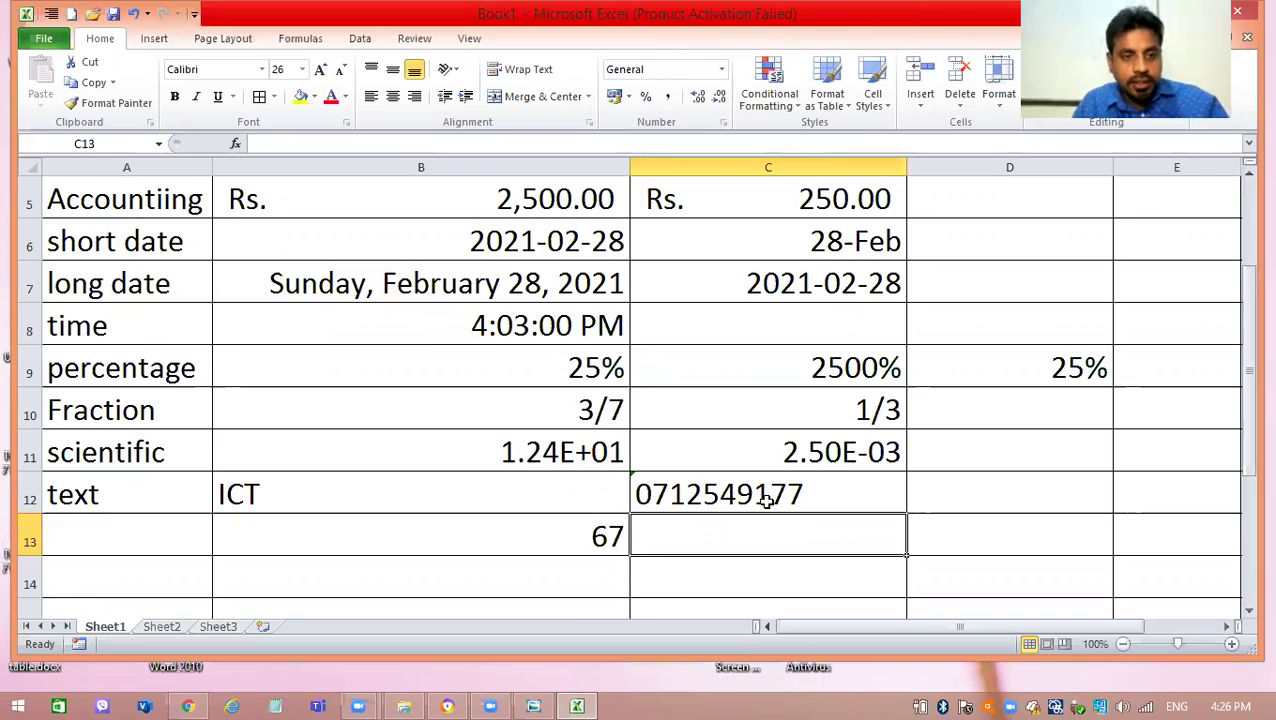
scroll(765, 500, up, 2)
key(ctrl+a)
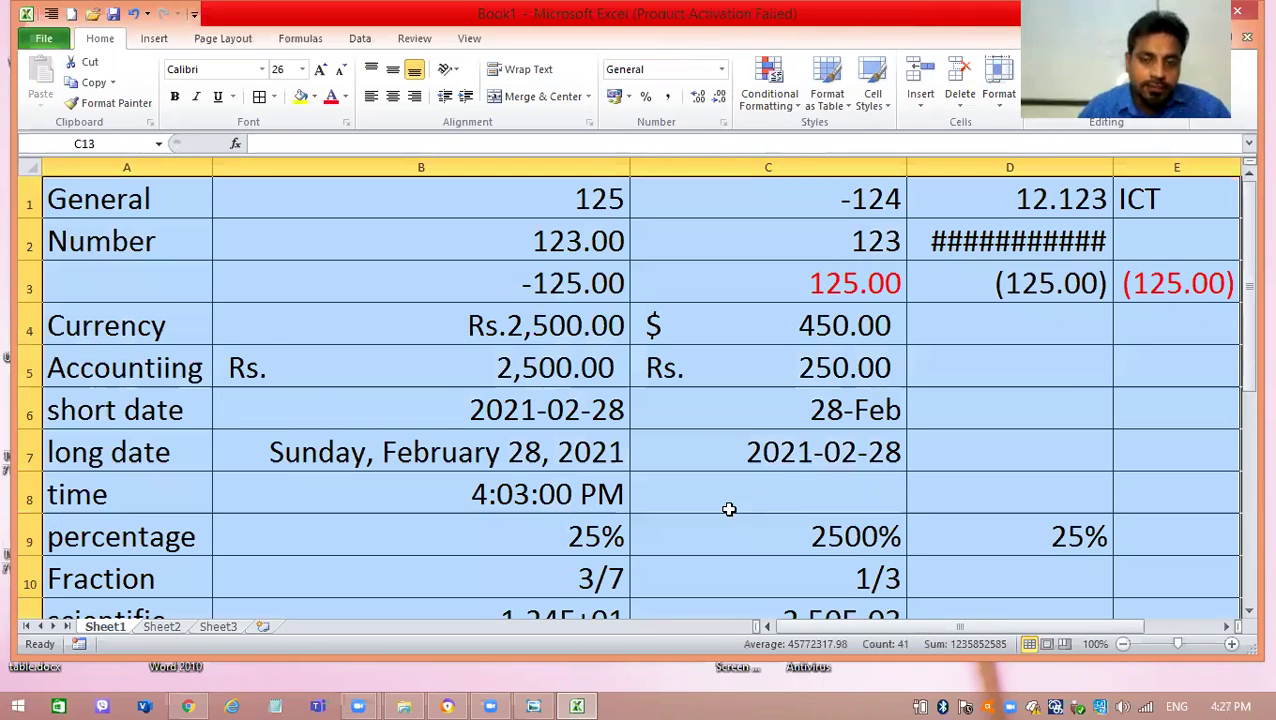
Step: Clear the selected sample data and enter the formula =2+3 in B8
key(Delete)
scroll(729, 510, down, 2)
key(Down)
click(233, 349)
click(362, 184)
click(196, 185)
click(249, 196)
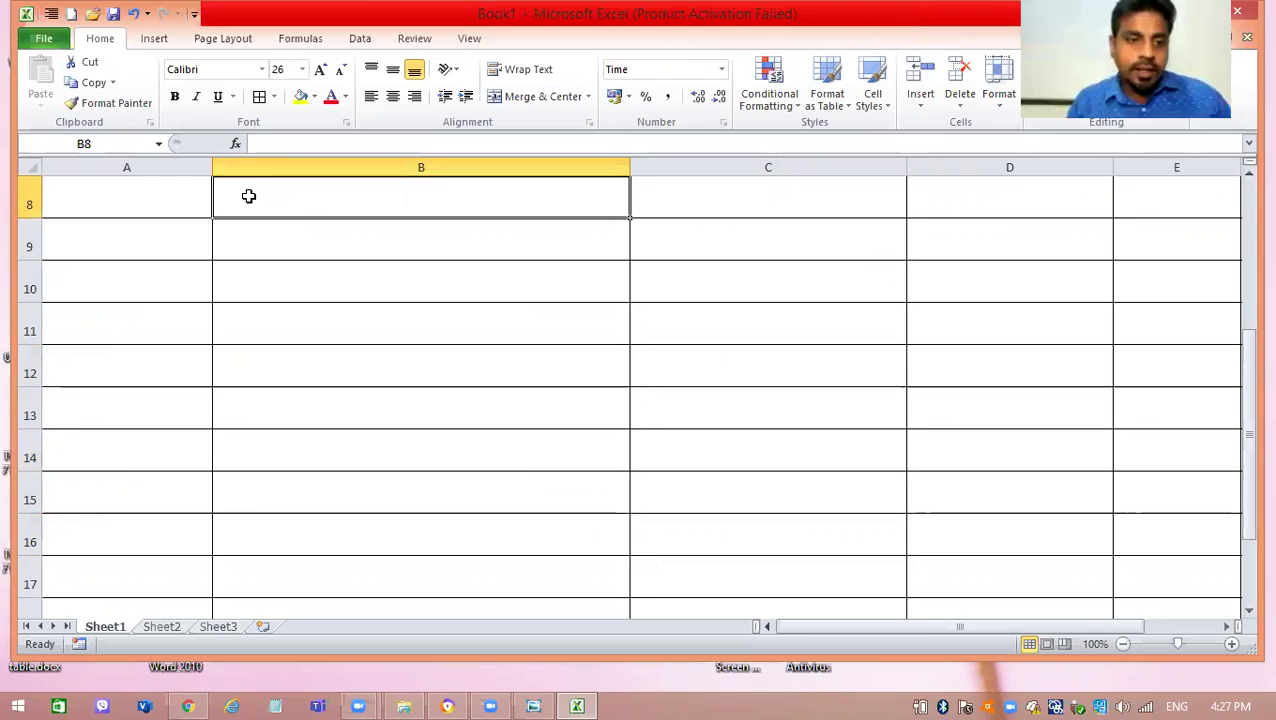
double_click(249, 196)
text(=)
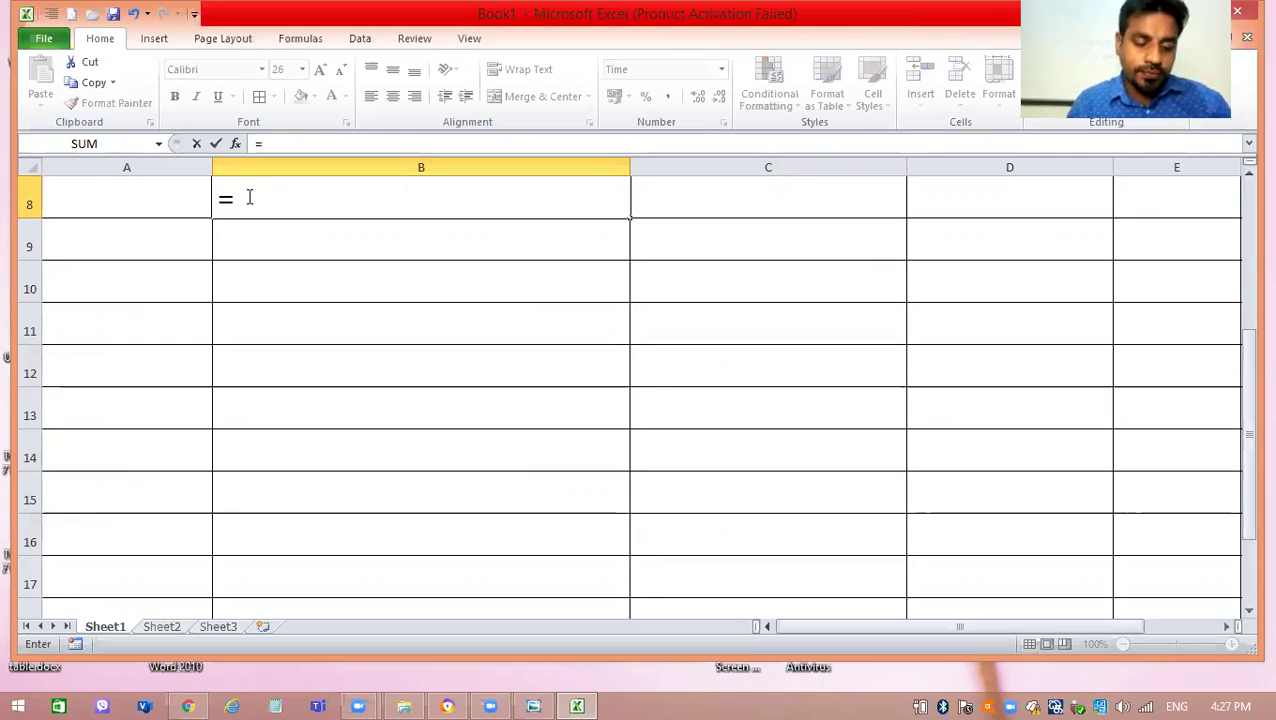
text(2)
text(+)
text(3)
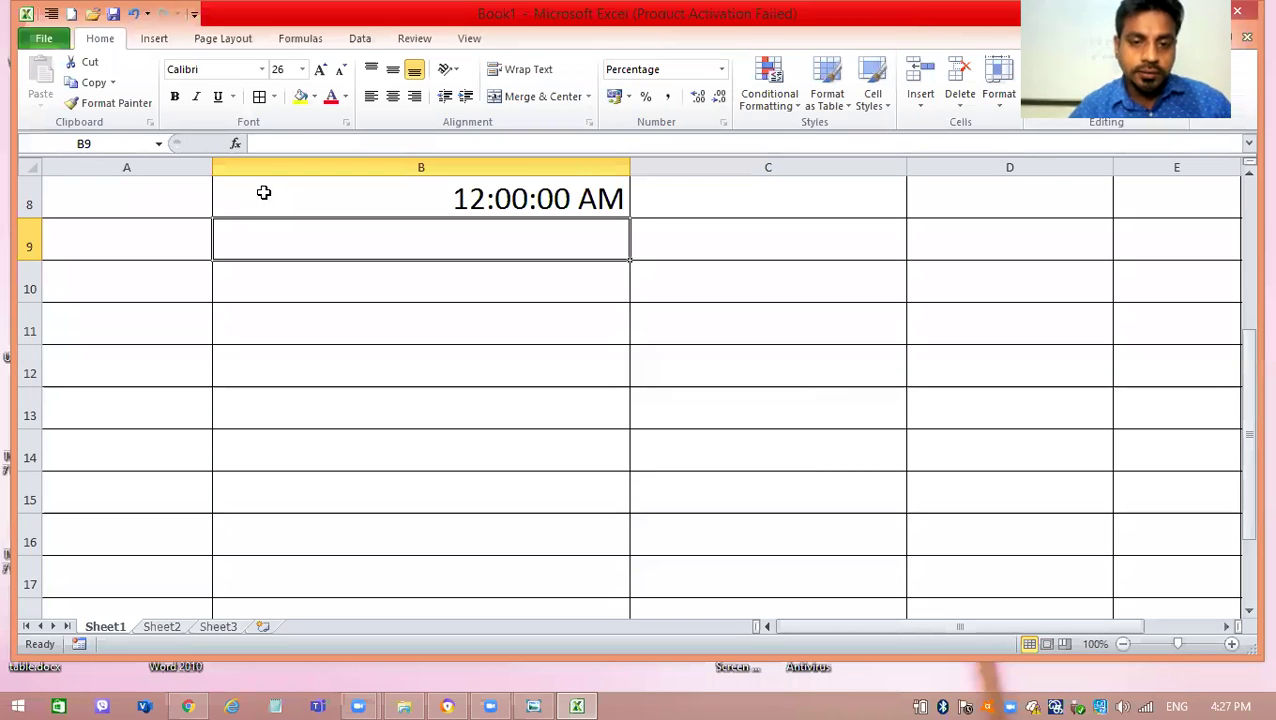
click(342, 198)
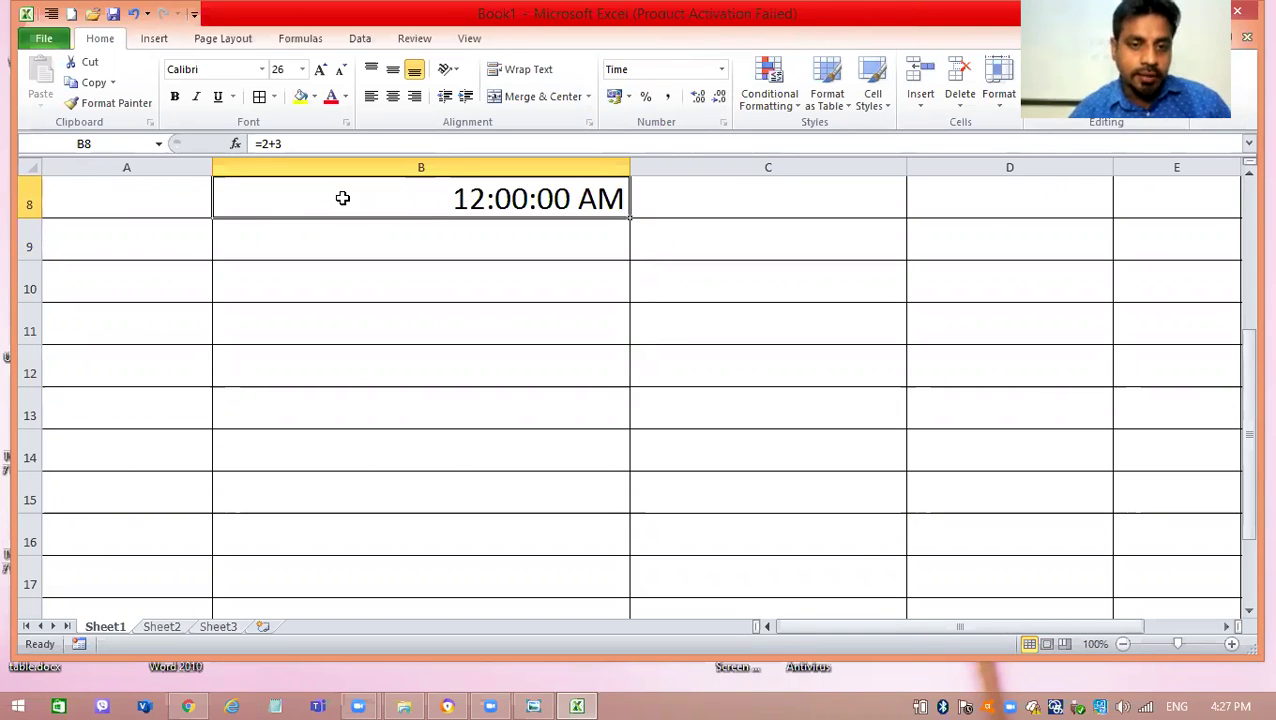
Step: Apply Number format with no decimals so B8 shows 5, and narrow column B
key(ctrl+a)
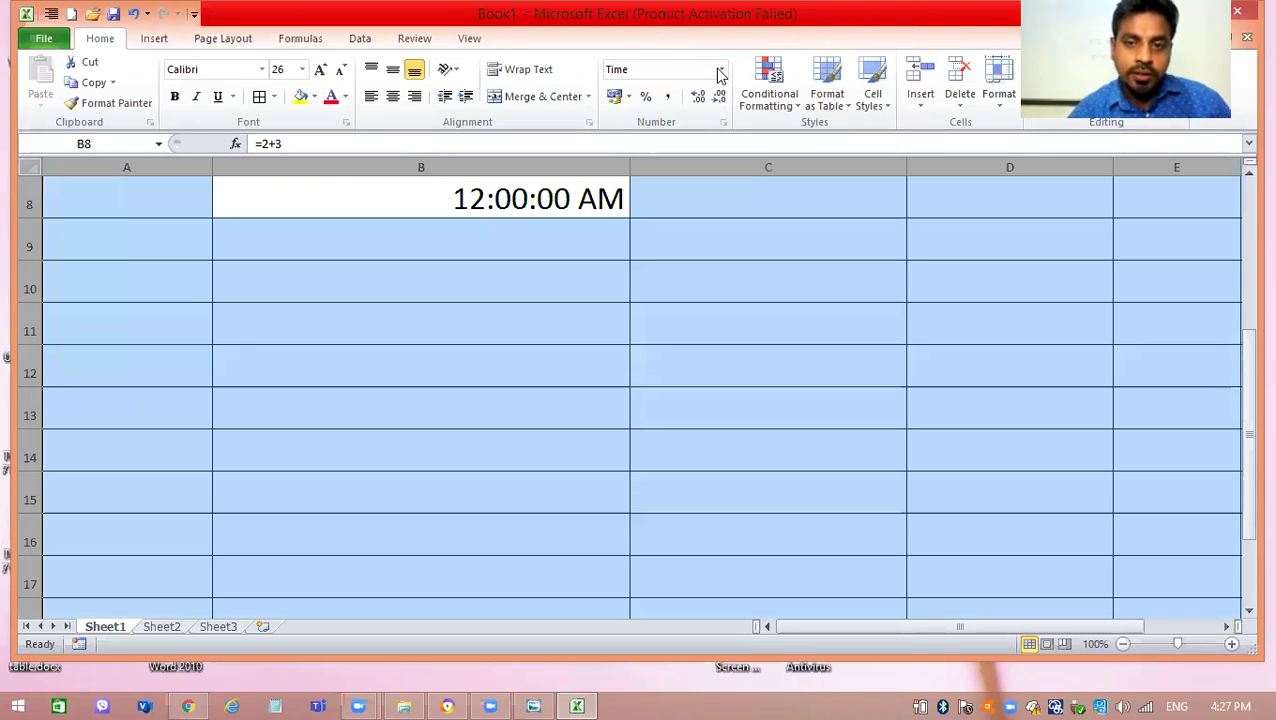
click(721, 69)
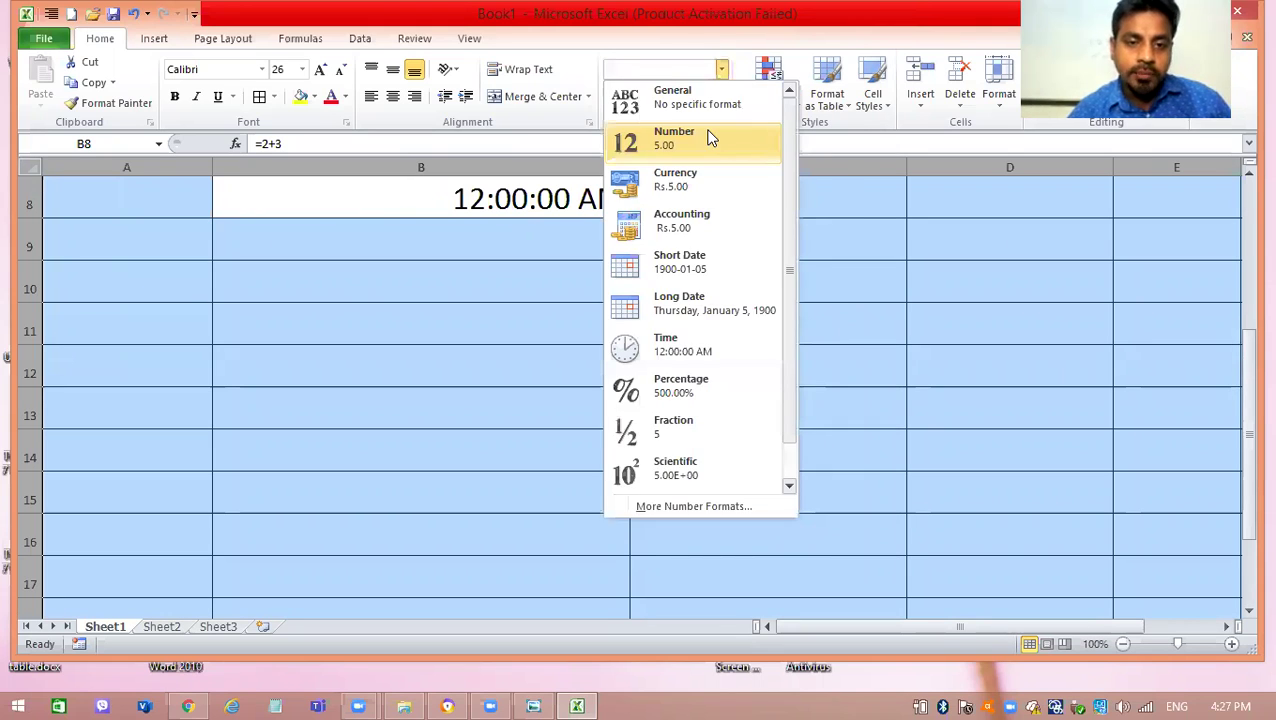
click(710, 138)
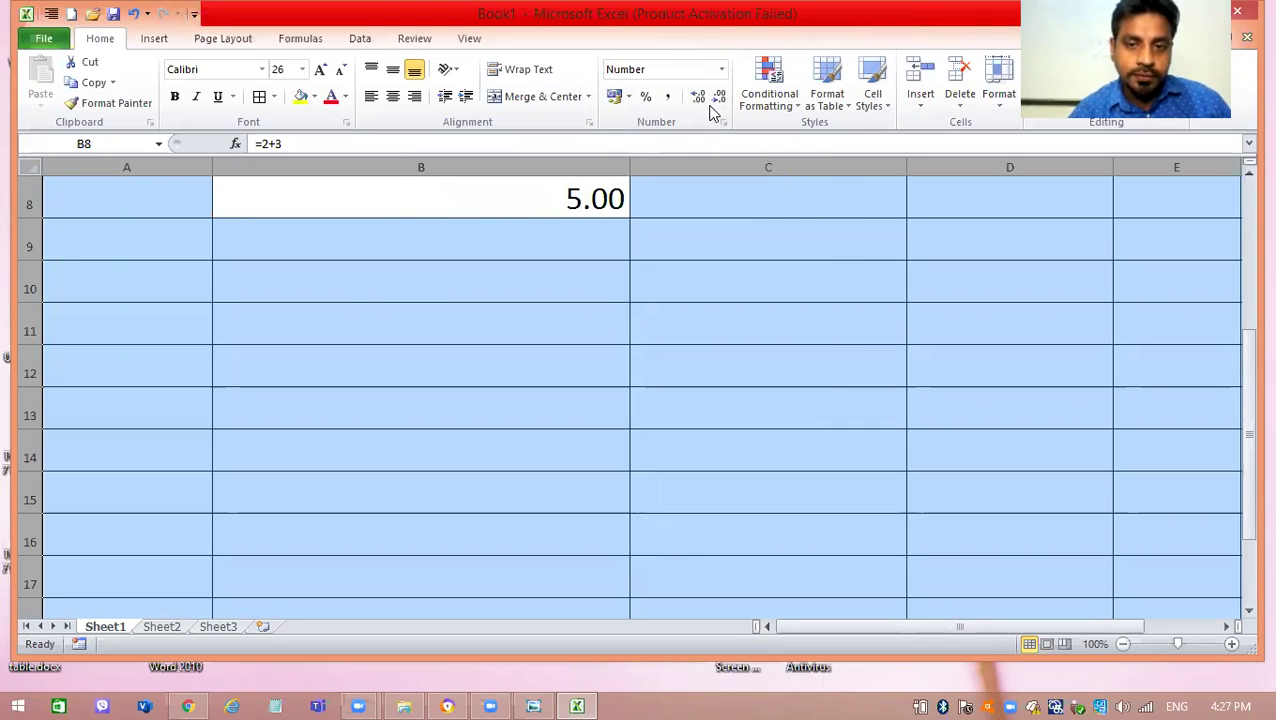
click(718, 99)
click(718, 99)
drag(629, 167, 339, 192)
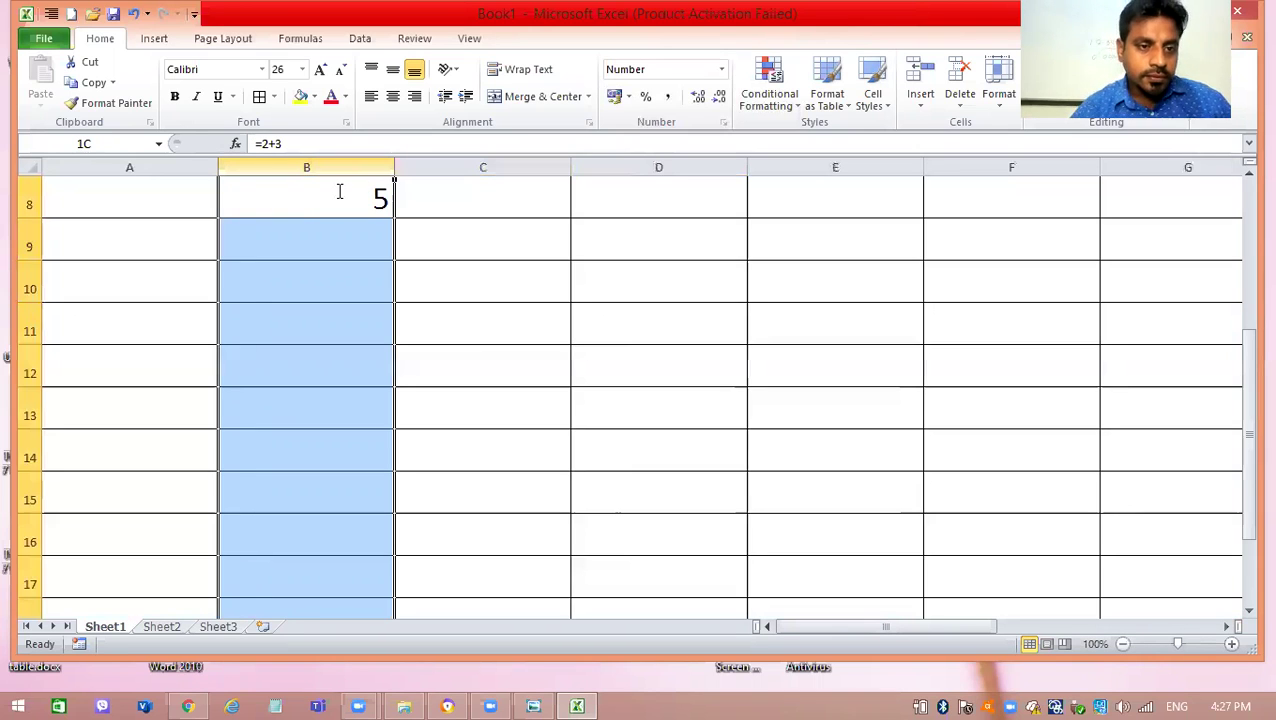
Step: Prefix B8 with an apostrophe to show =2+3 as text, then restore it to calculate 5
double_click(339, 192)
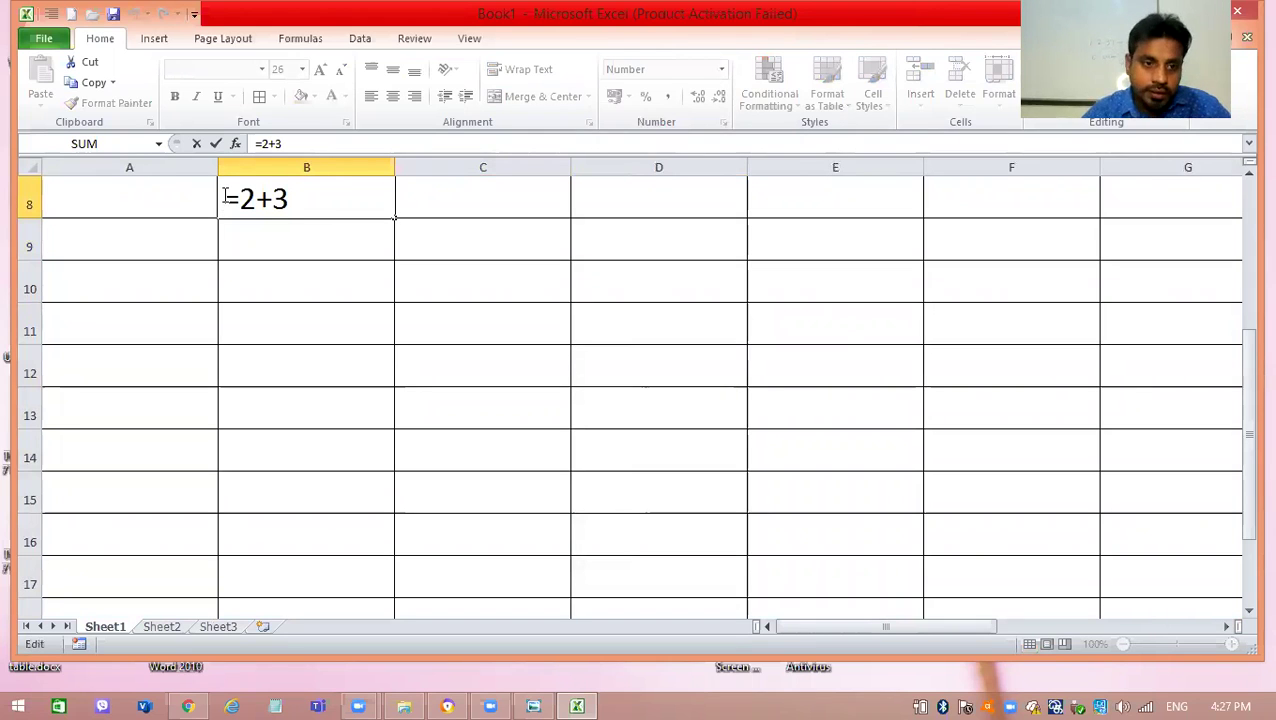
click(225, 198)
text(')
key(Return)
click(305, 192)
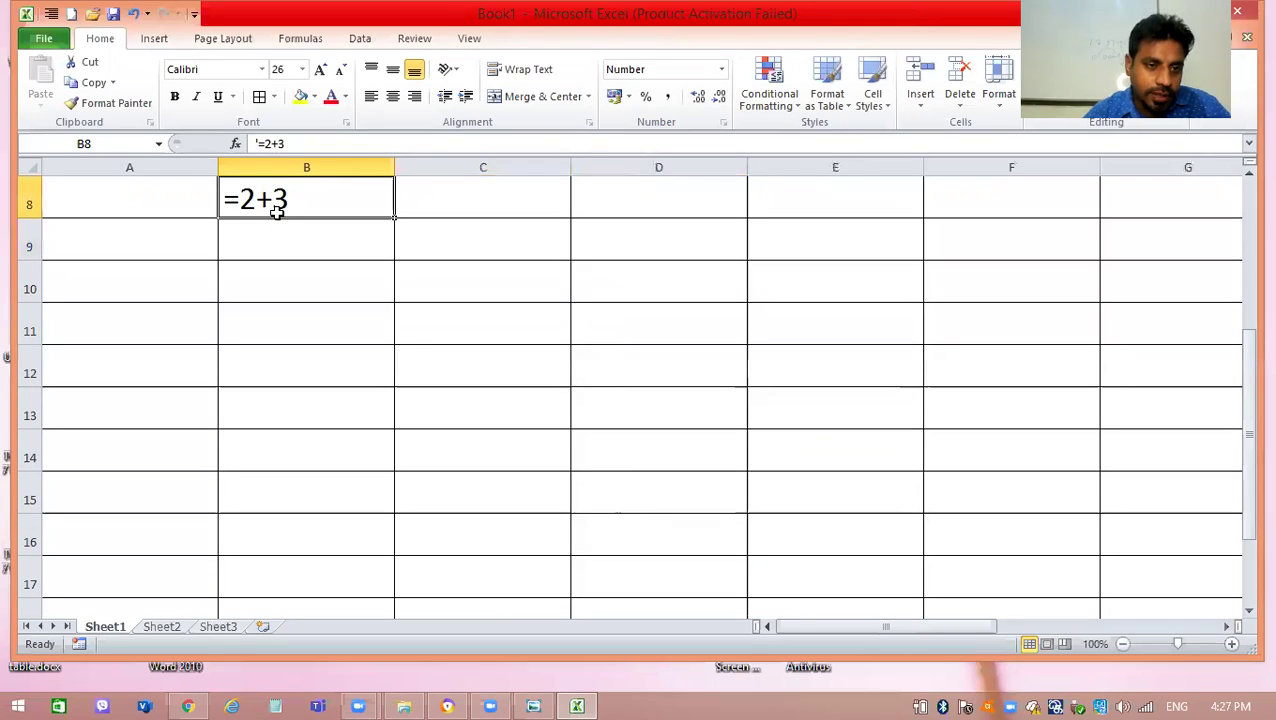
click(215, 200)
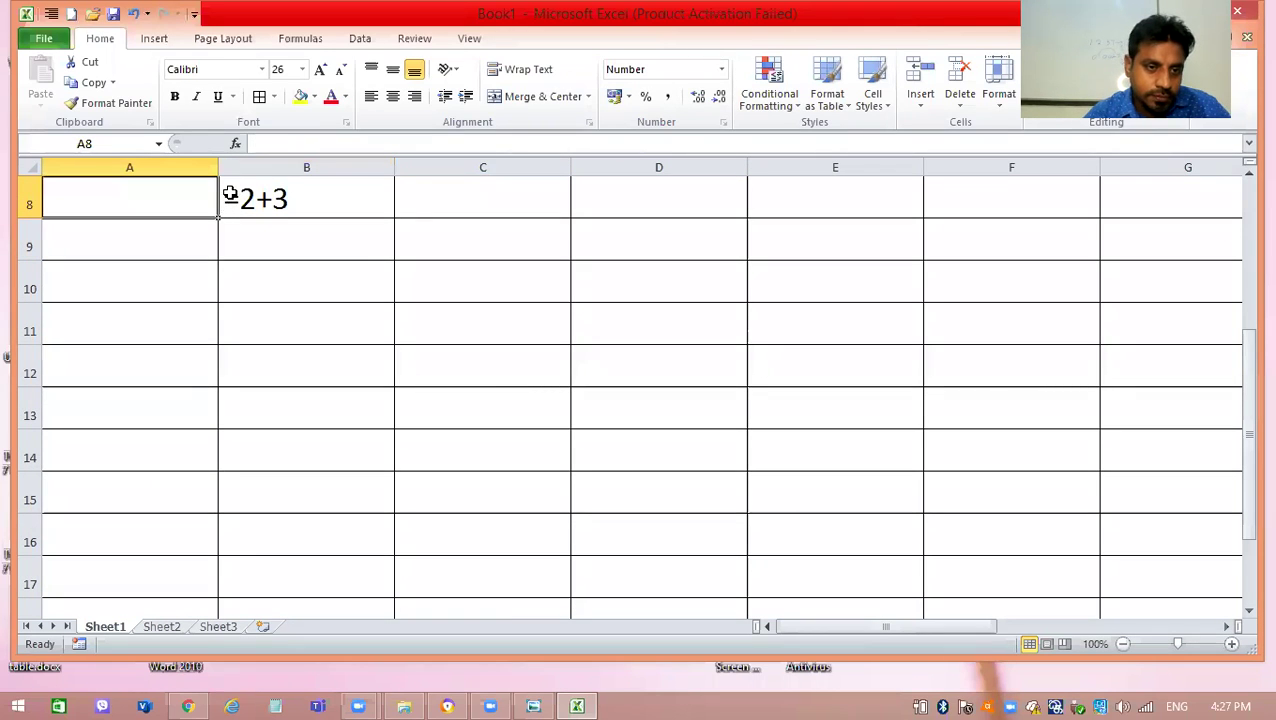
double_click(230, 195)
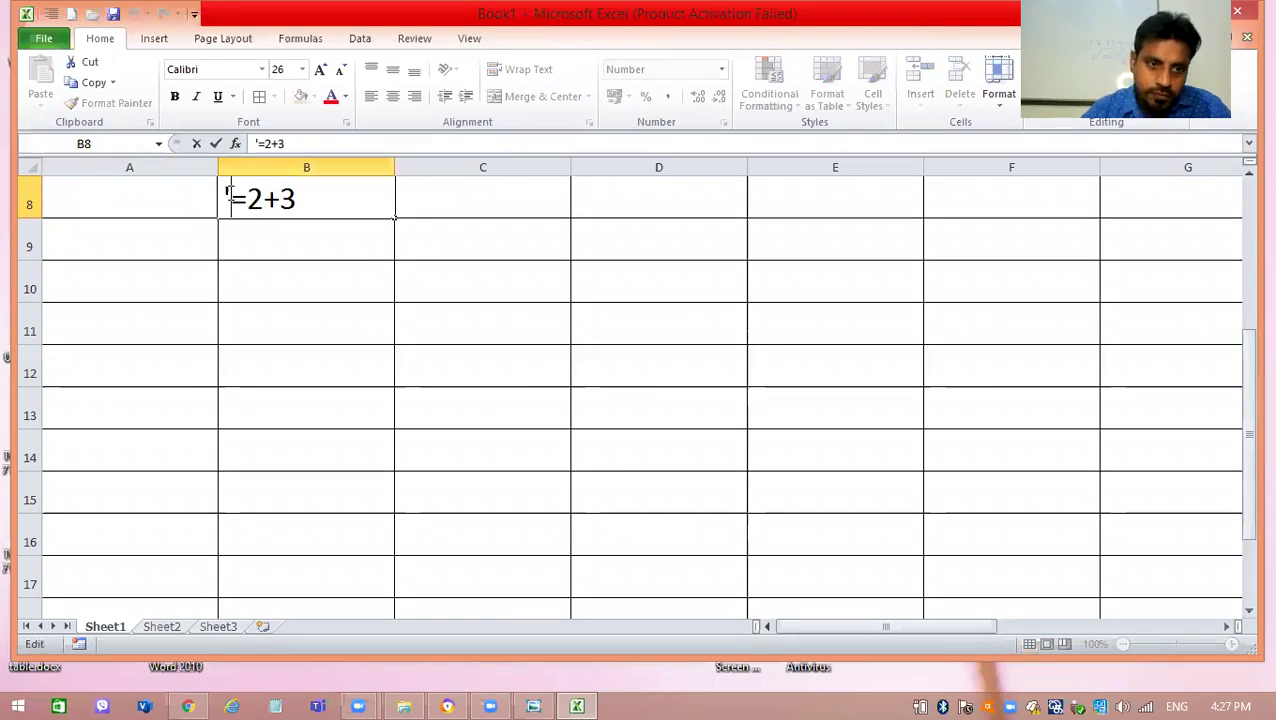
key(Return)
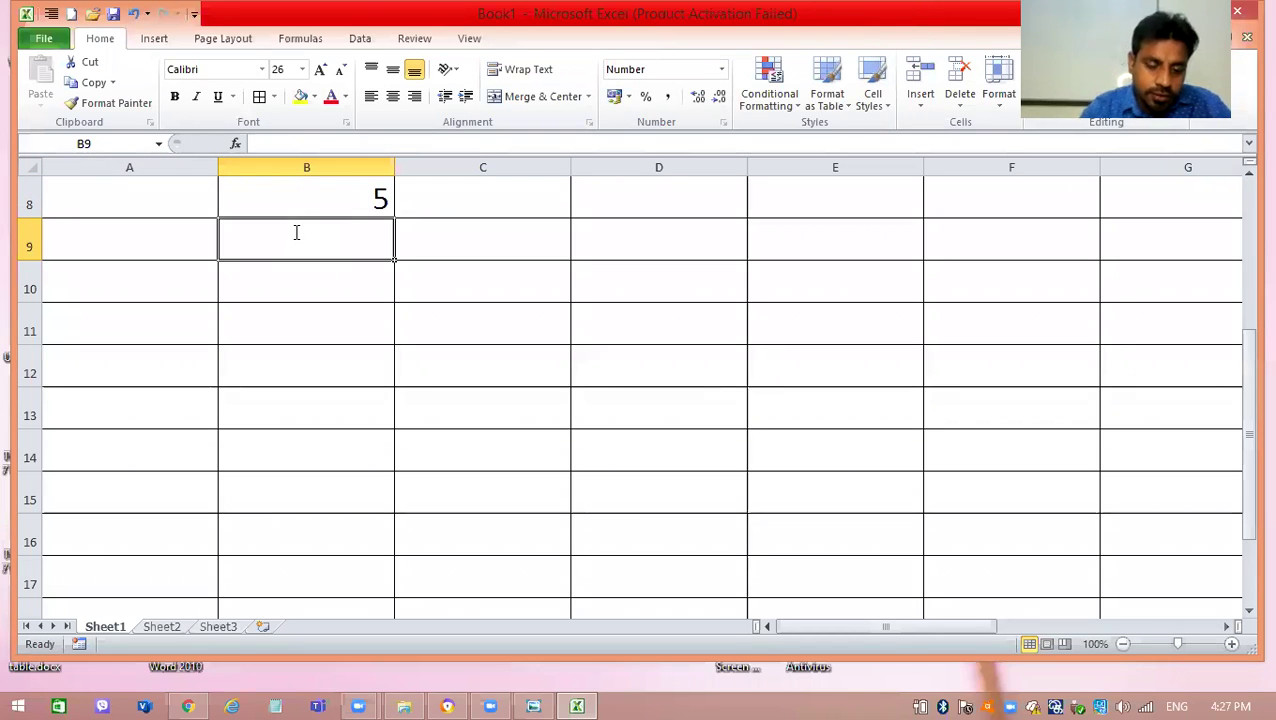
Step: Enter =5-2, =5*3, =8/2 and =2^3 in B9:B12, giving 3, 15, 4 and 8
text(=5-2)
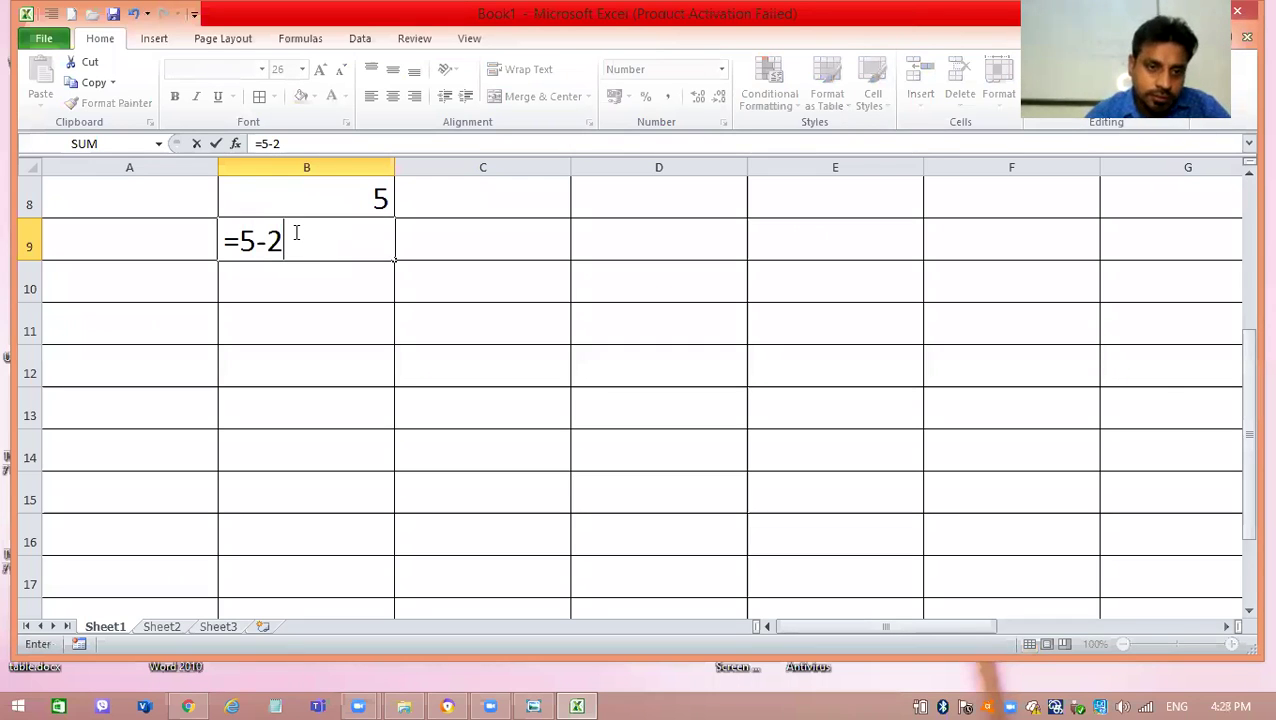
key(Return)
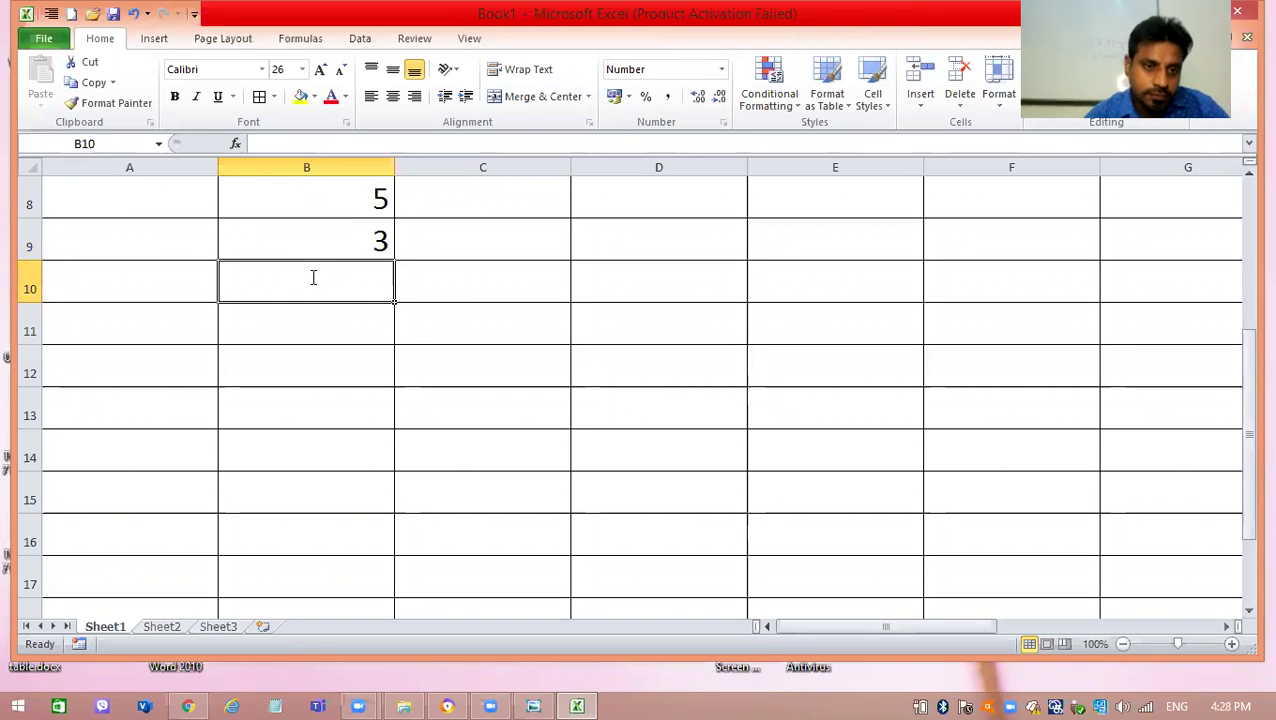
double_click(313, 277)
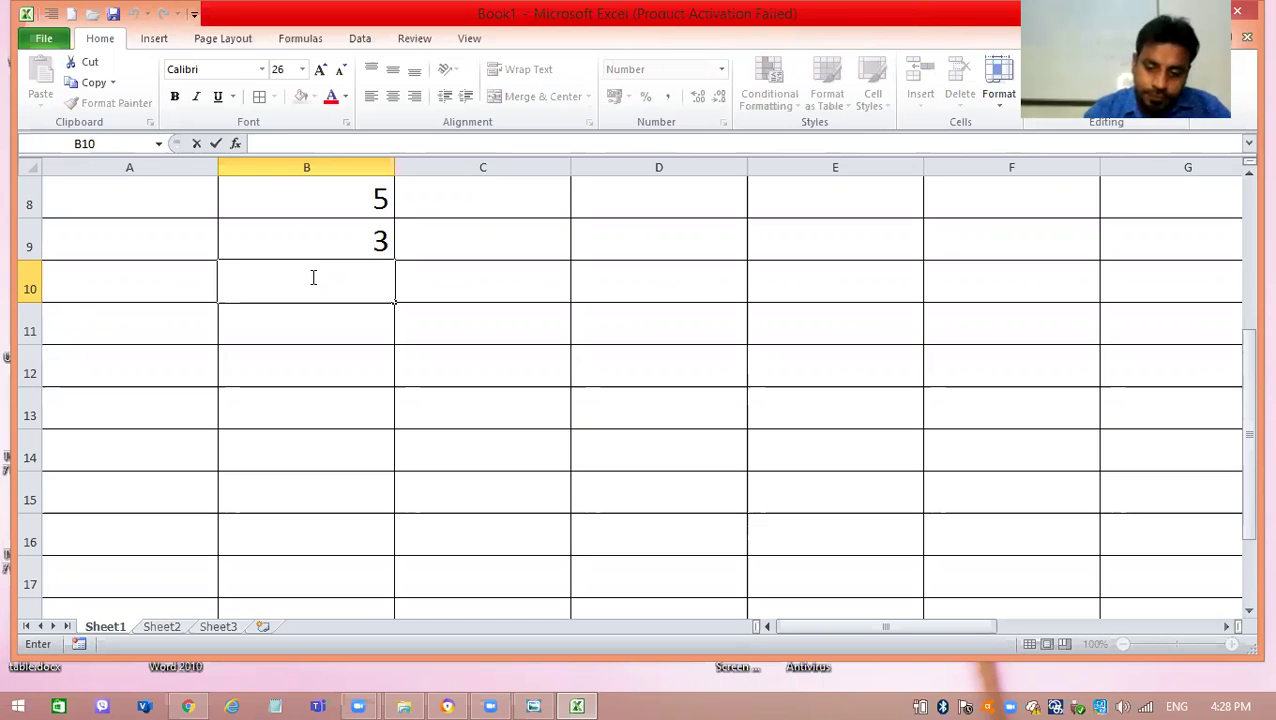
text(=)
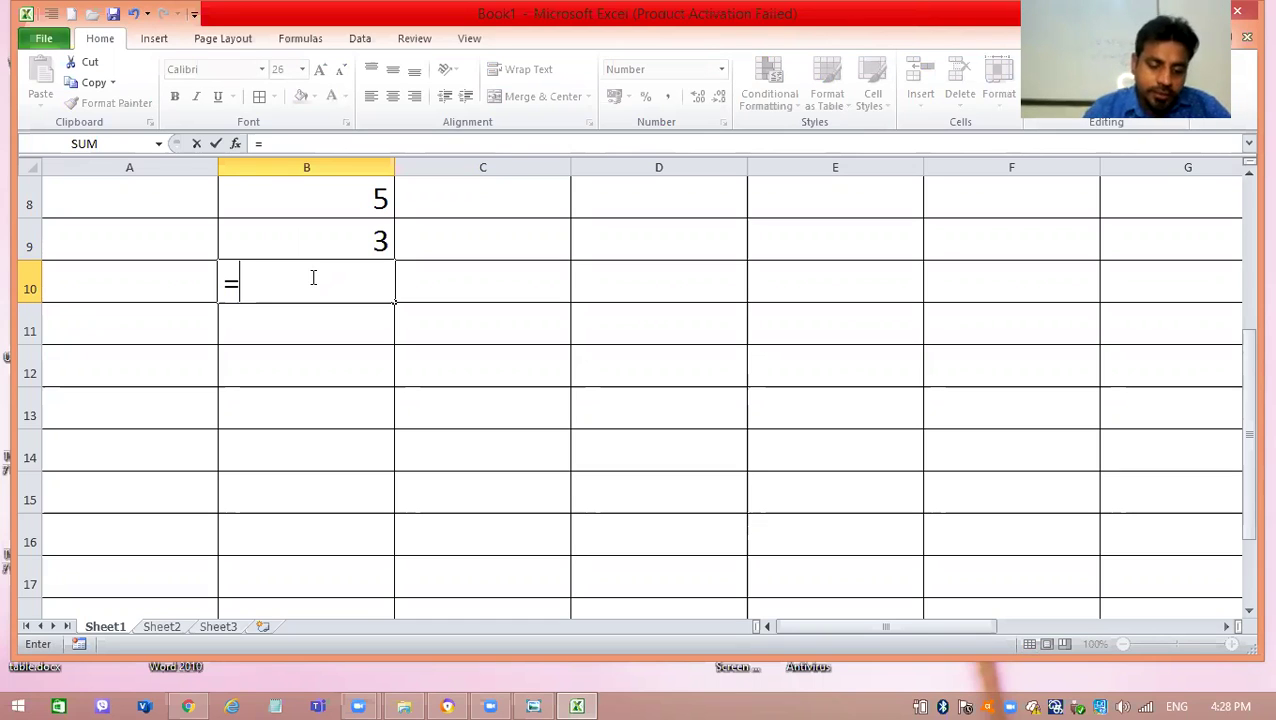
text(5*3)
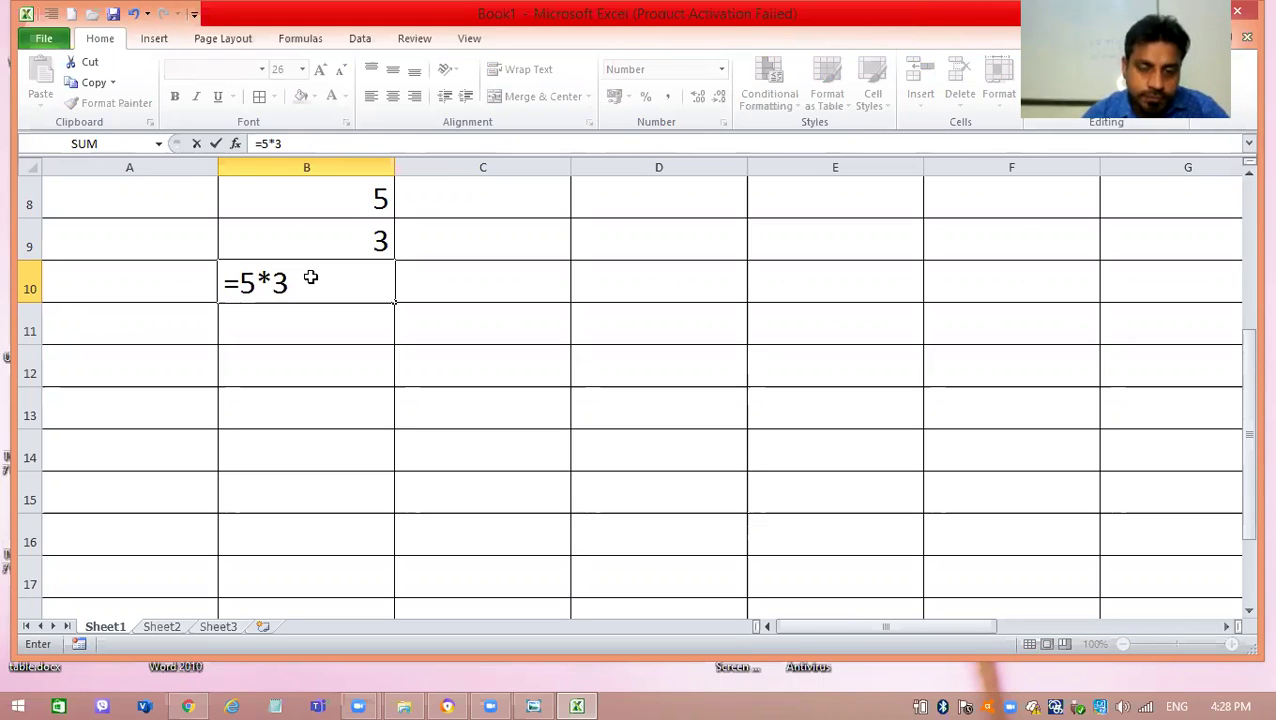
key(Return)
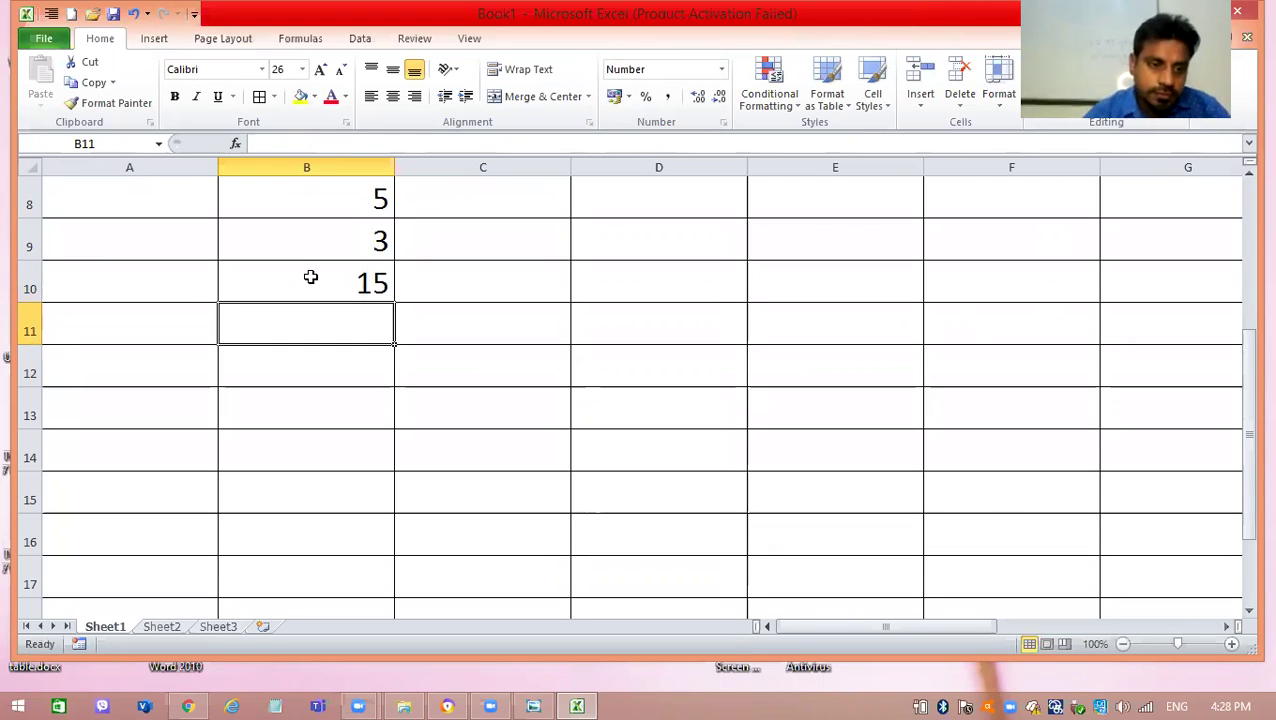
text(=)
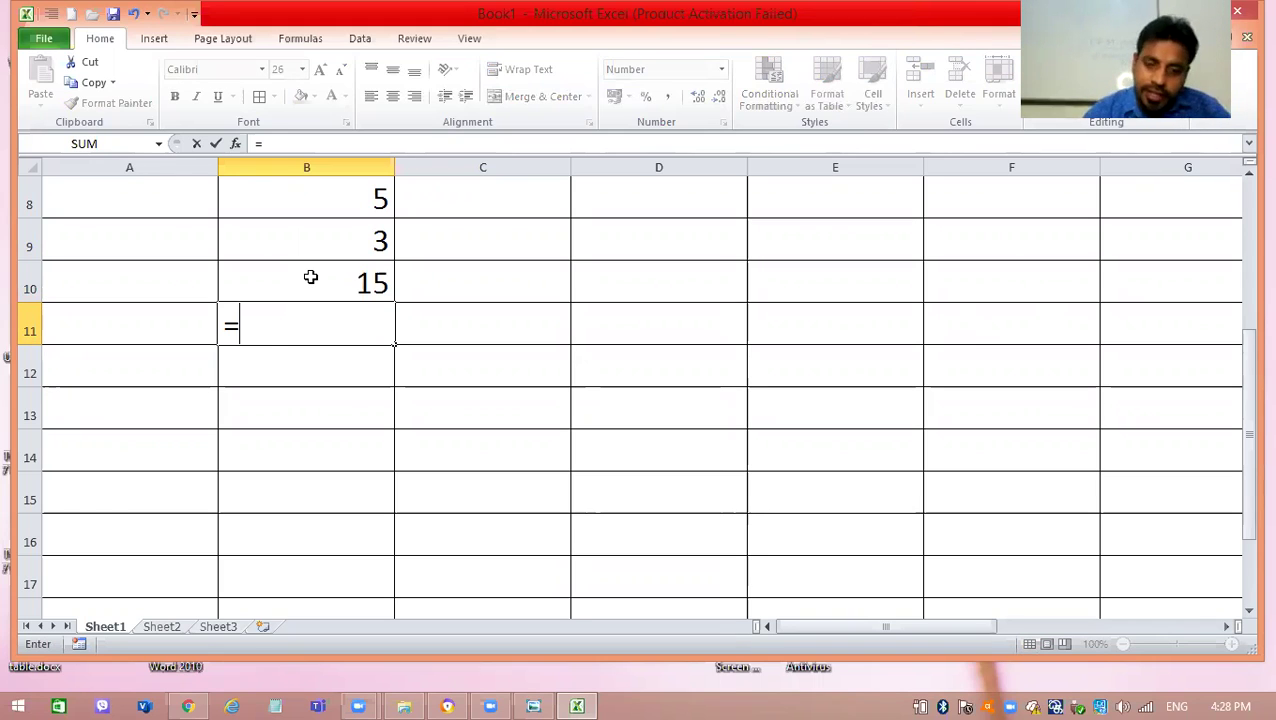
text(8/2)
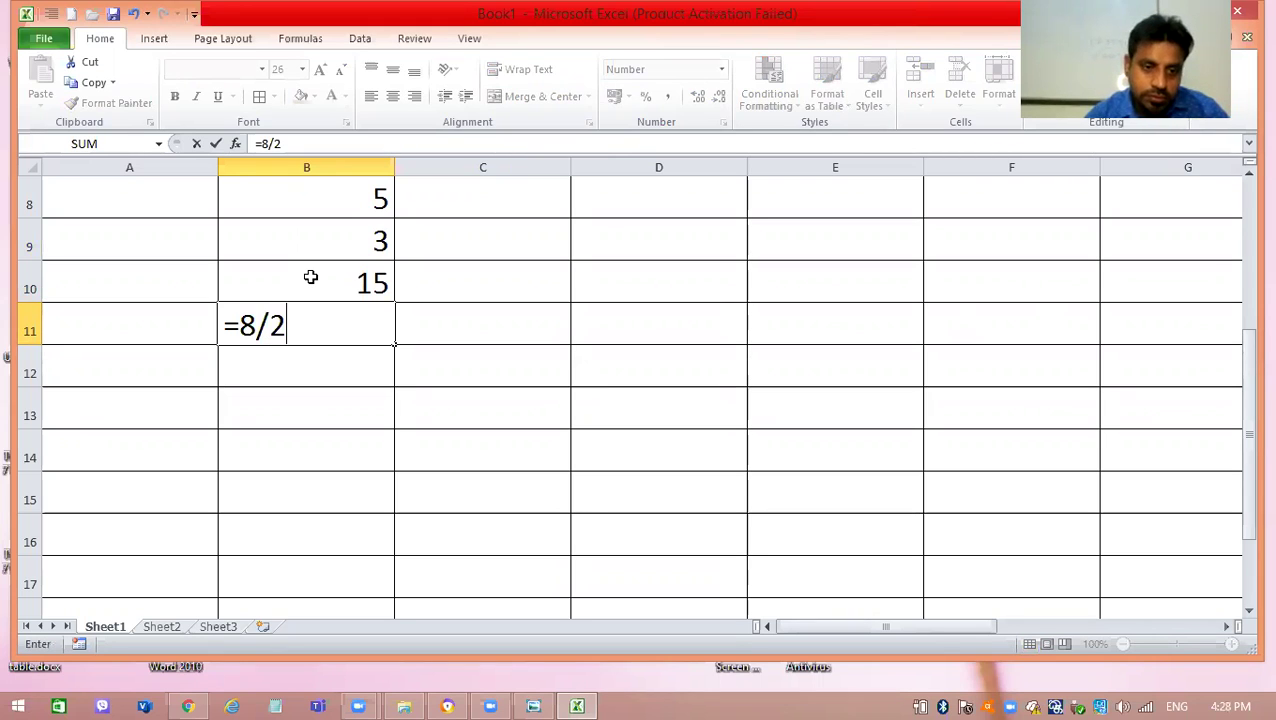
key(Return)
key(Return)
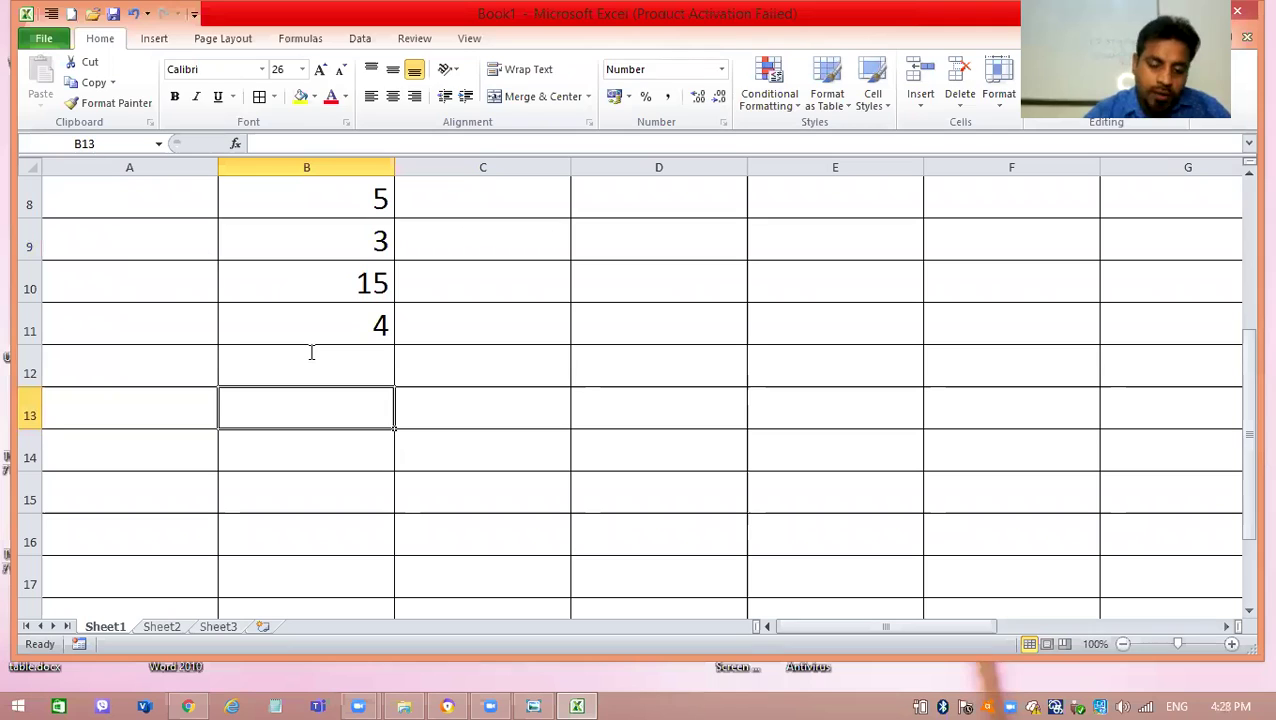
click(311, 352)
text(=2)
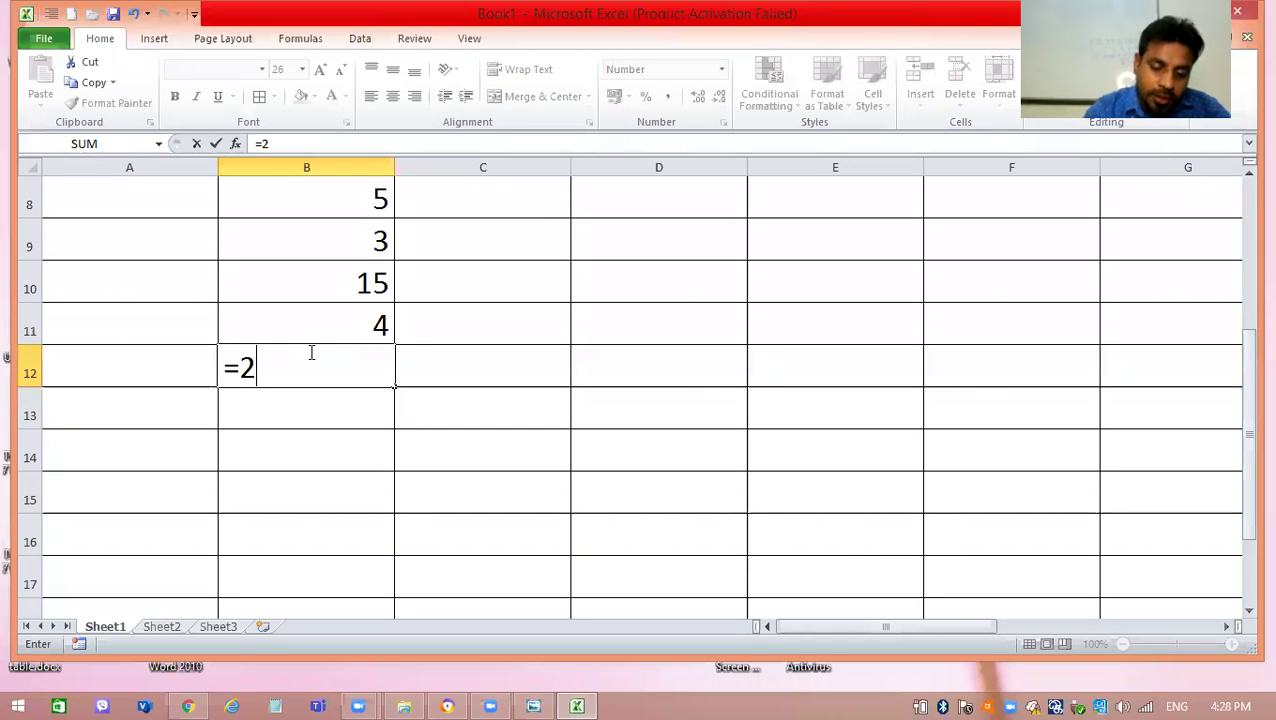
text(^3)
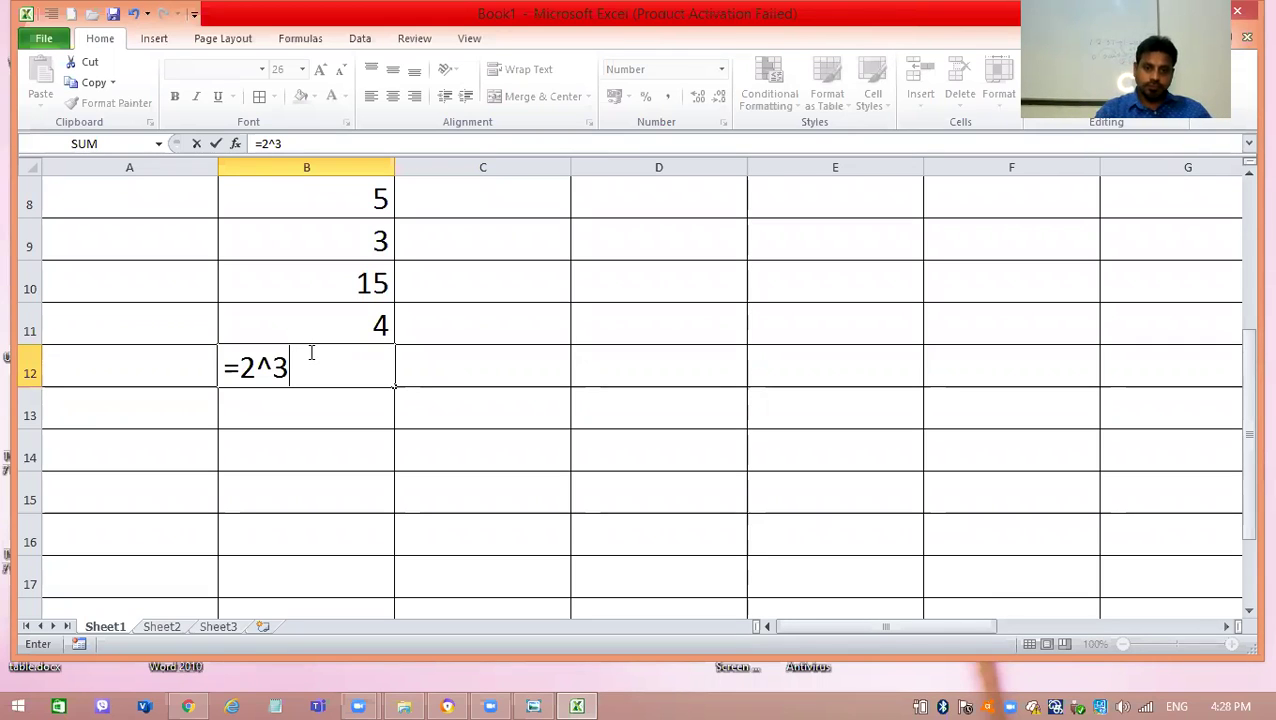
key(Return)
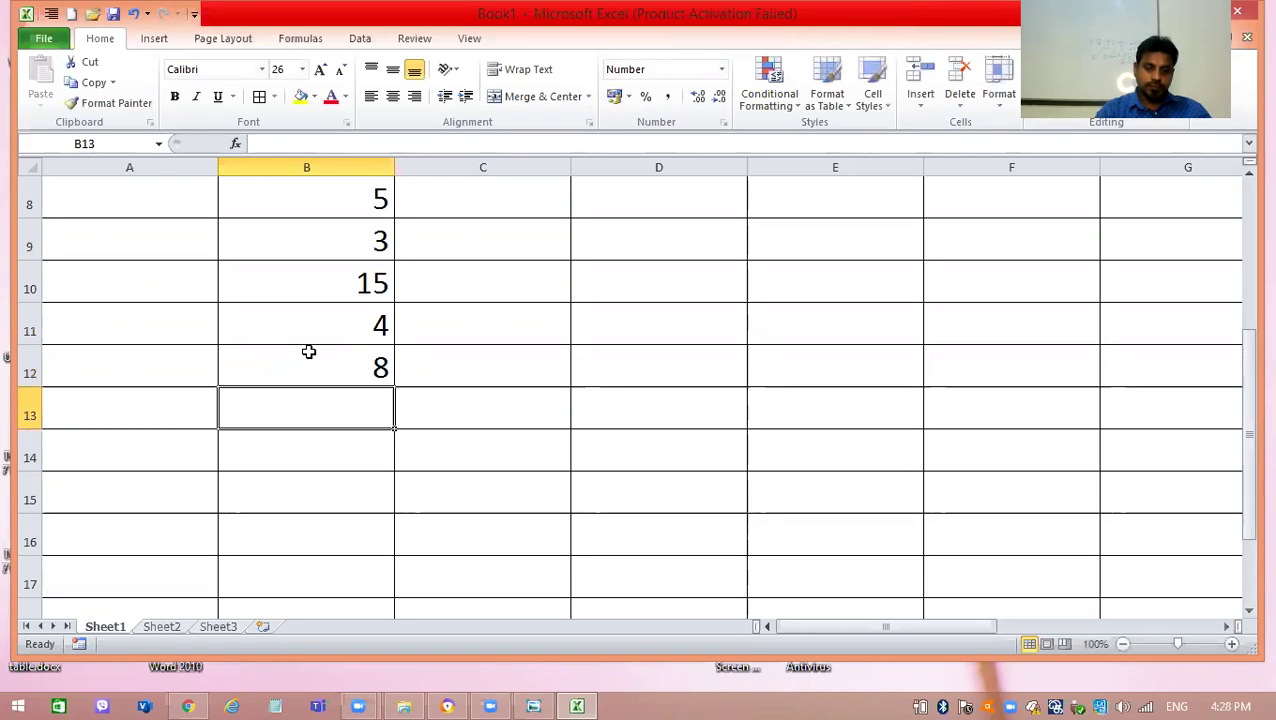
Step: Enter =4-2^3/2*3+4 in C8 so it calculates -4
double_click(487, 193)
text(=)
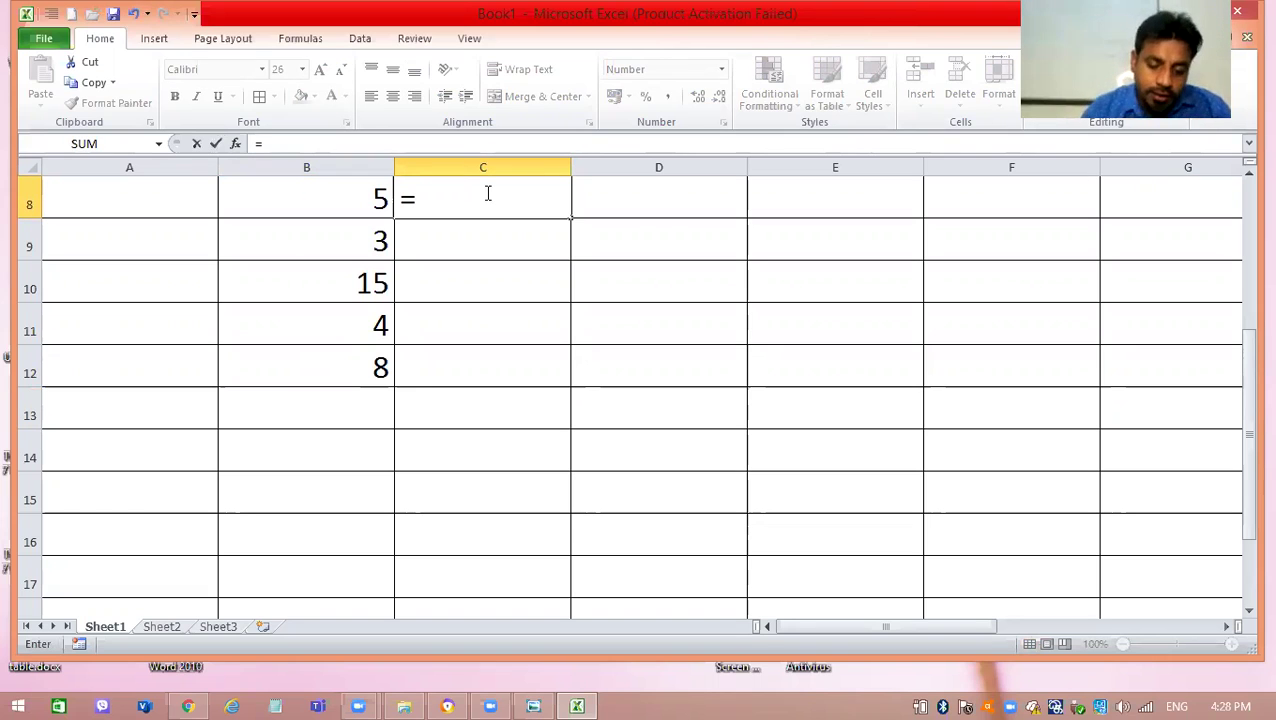
text(4-2^)
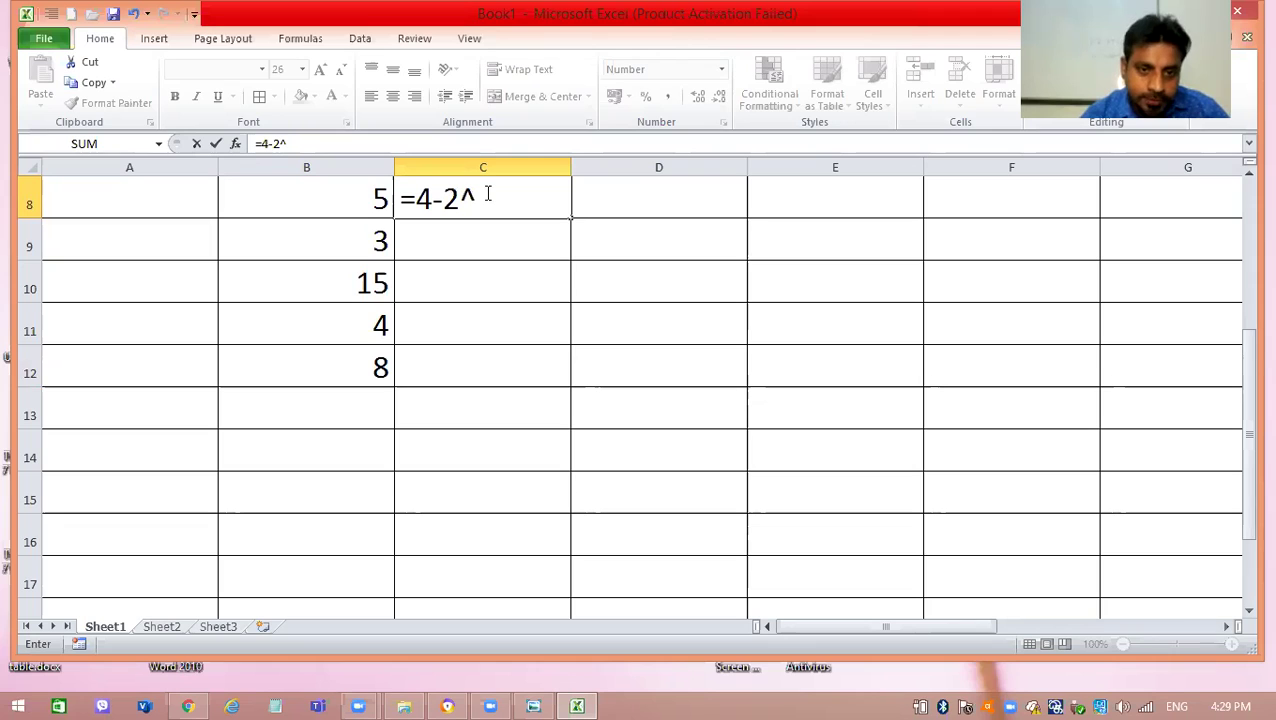
text(3)
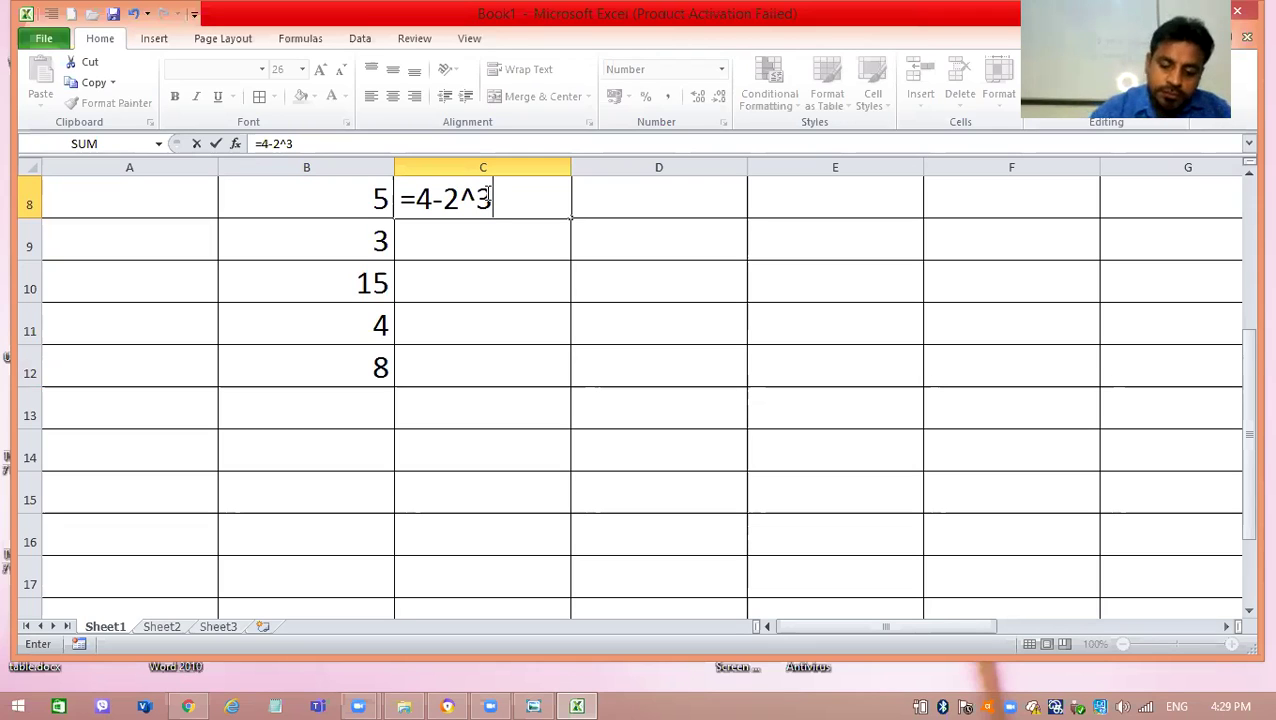
text(/)
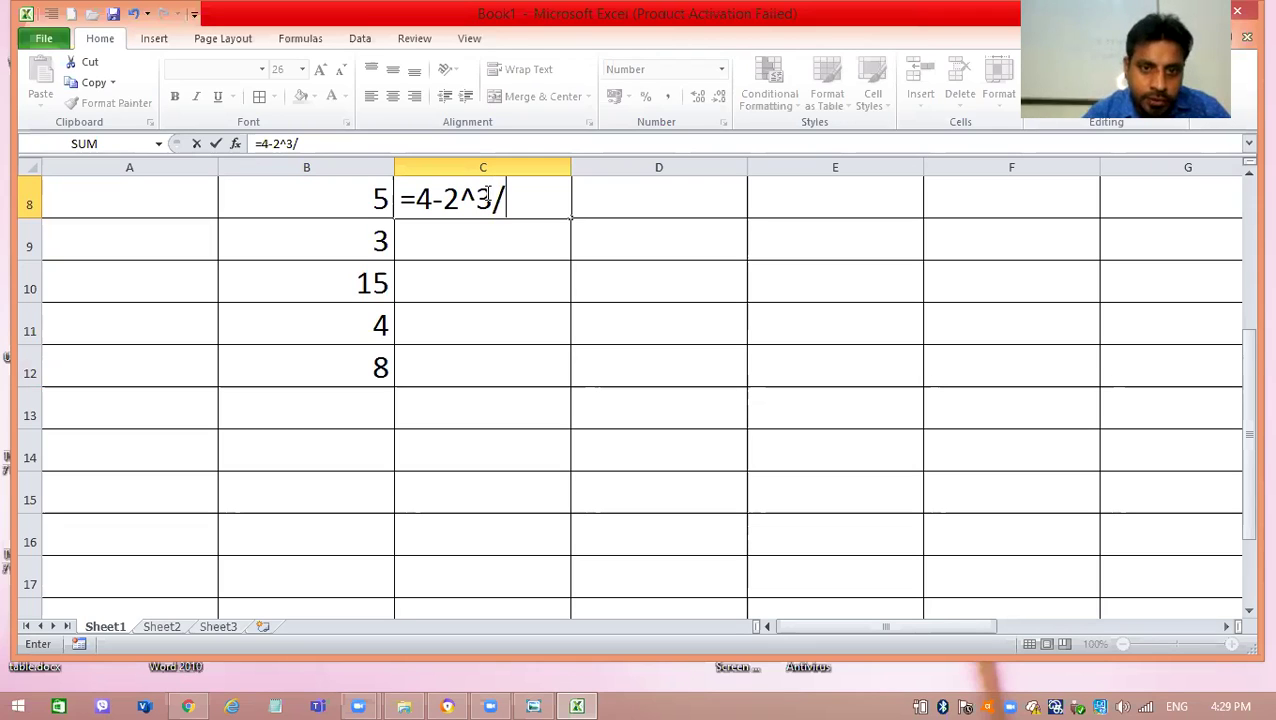
text(2*3+4)
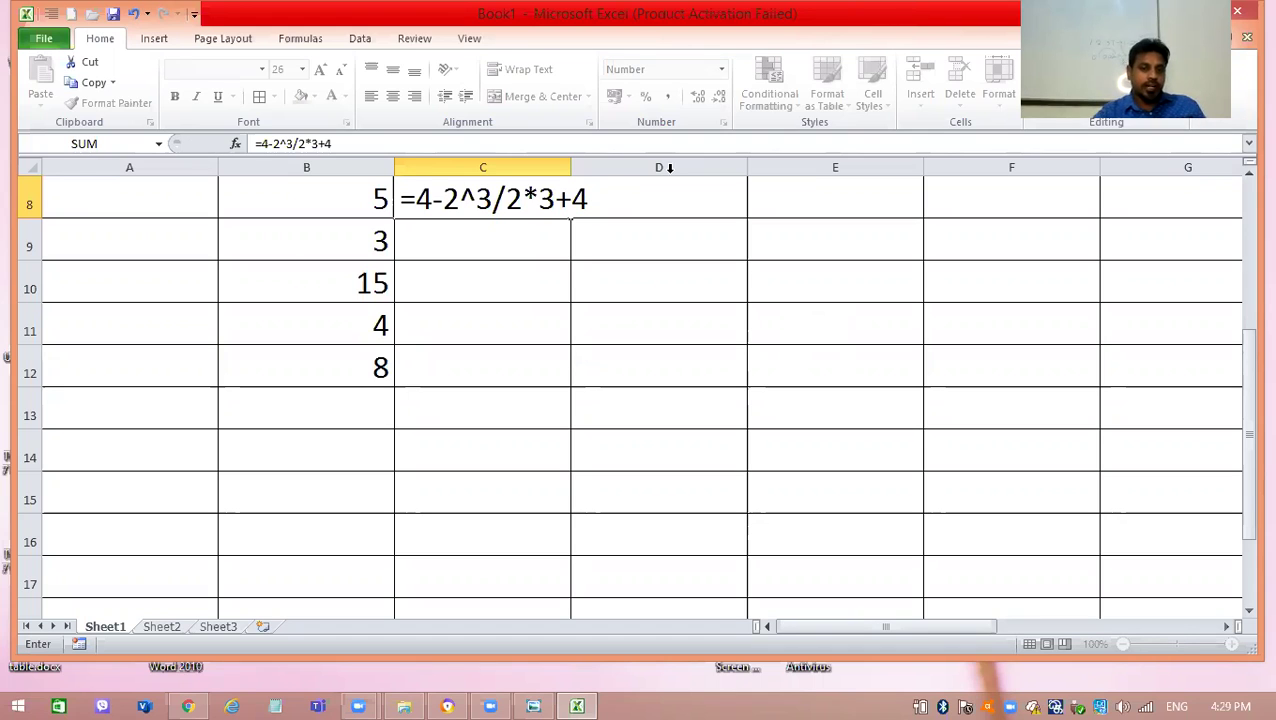
key(Return)
click(526, 191)
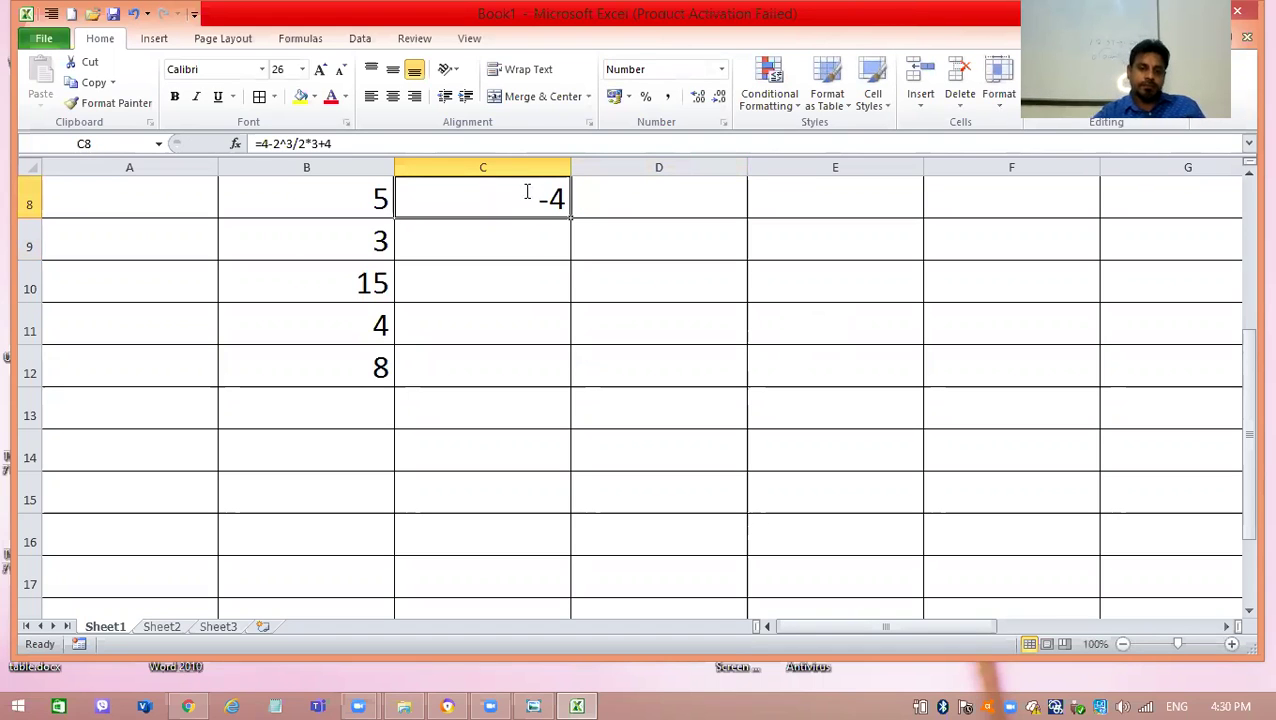
double_click(524, 193)
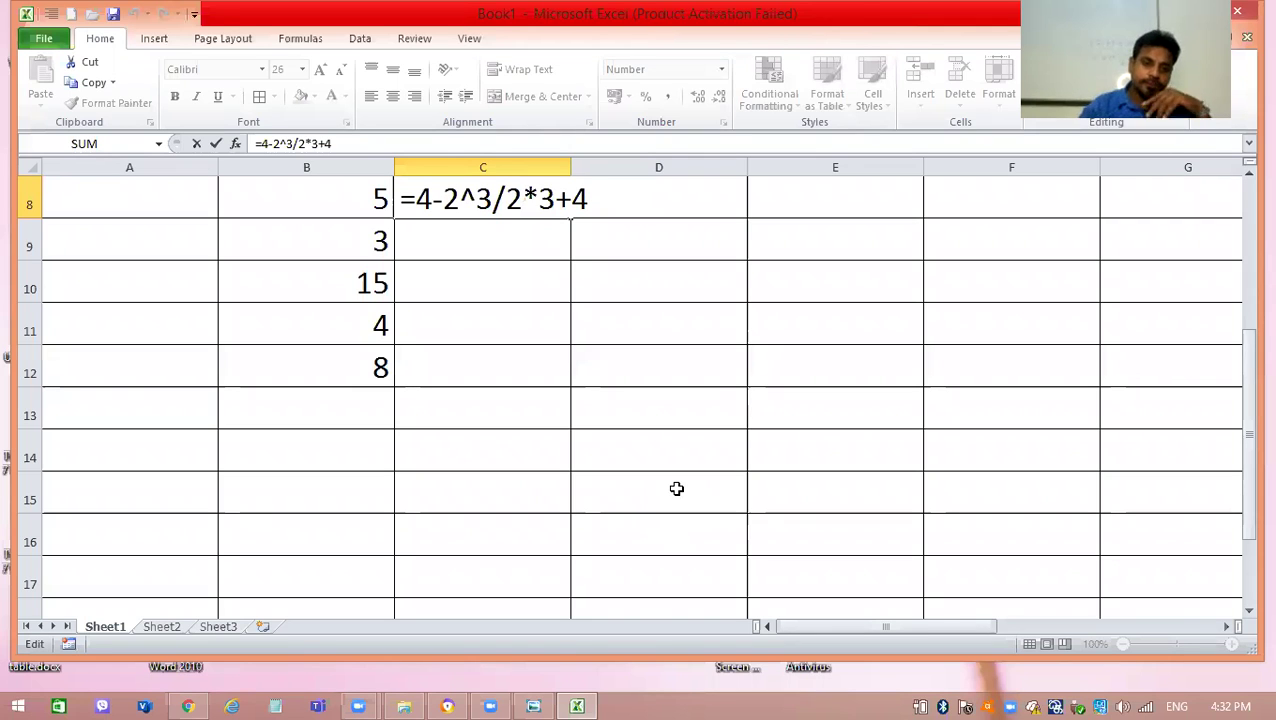
key(Return)
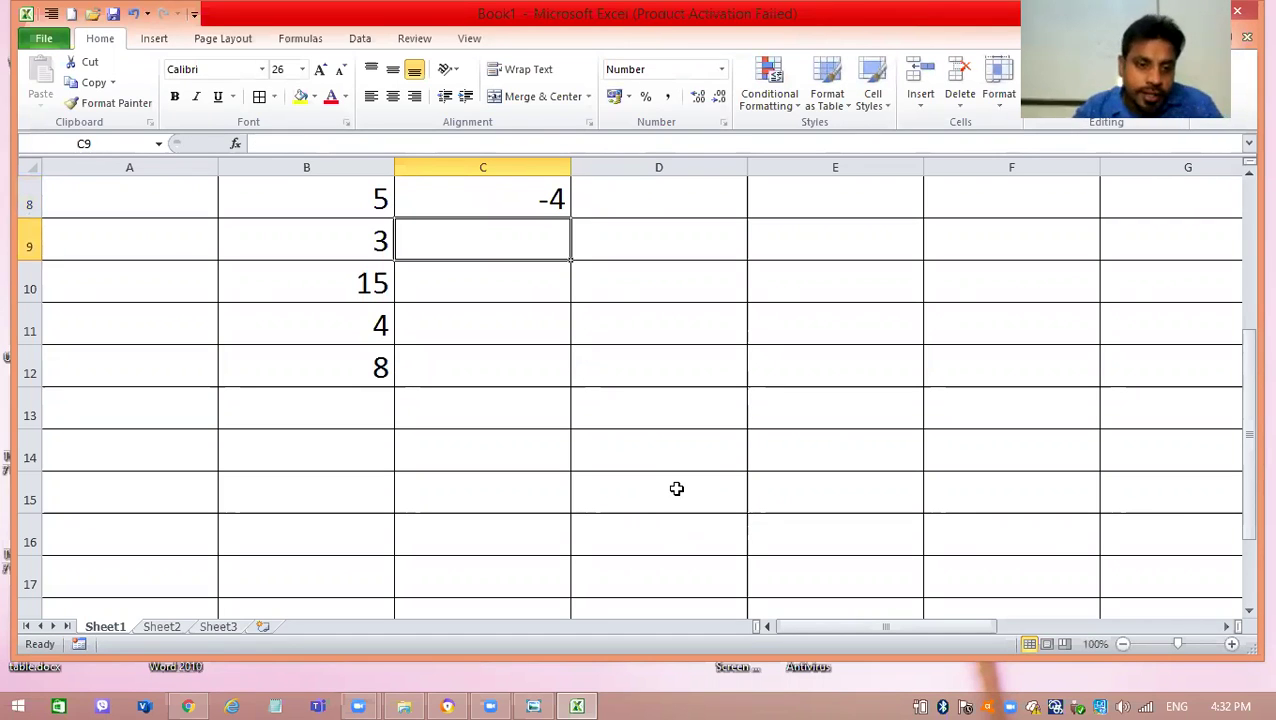
Step: Enter =8*(3^2/3-1^7)+6 in C9, correcting a stray equals sign, to get 22
text(=)
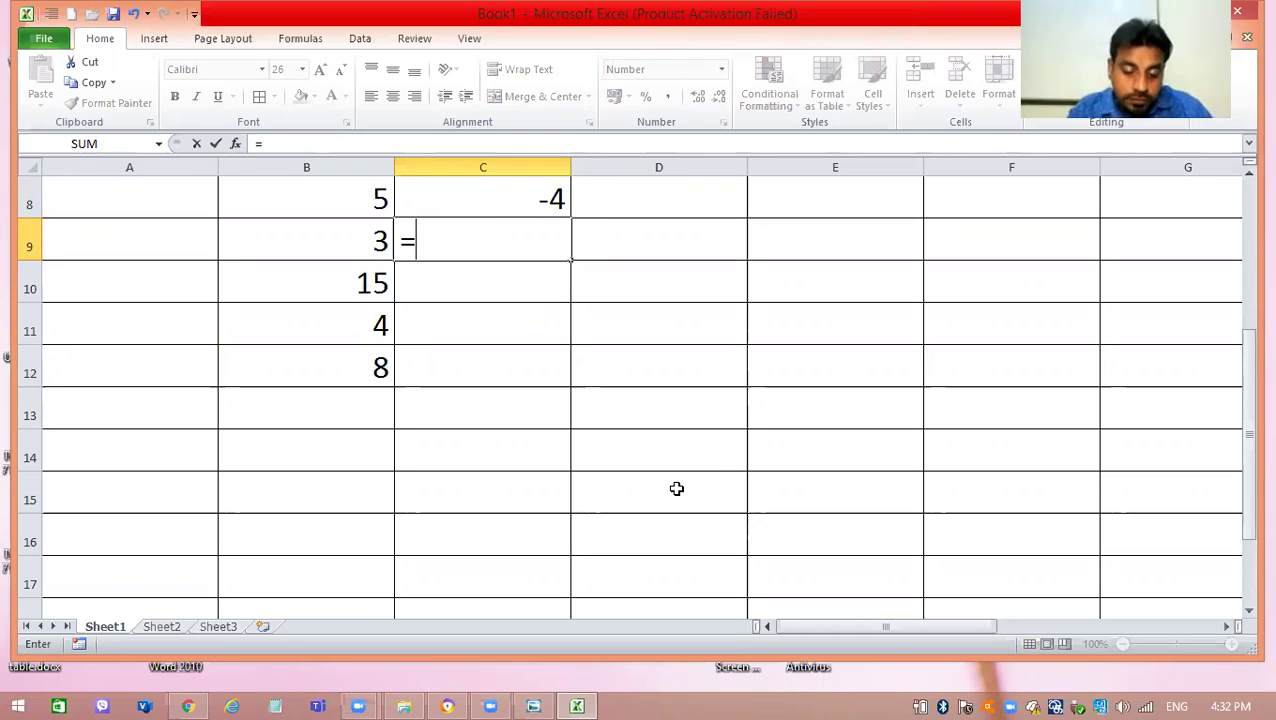
text(8)
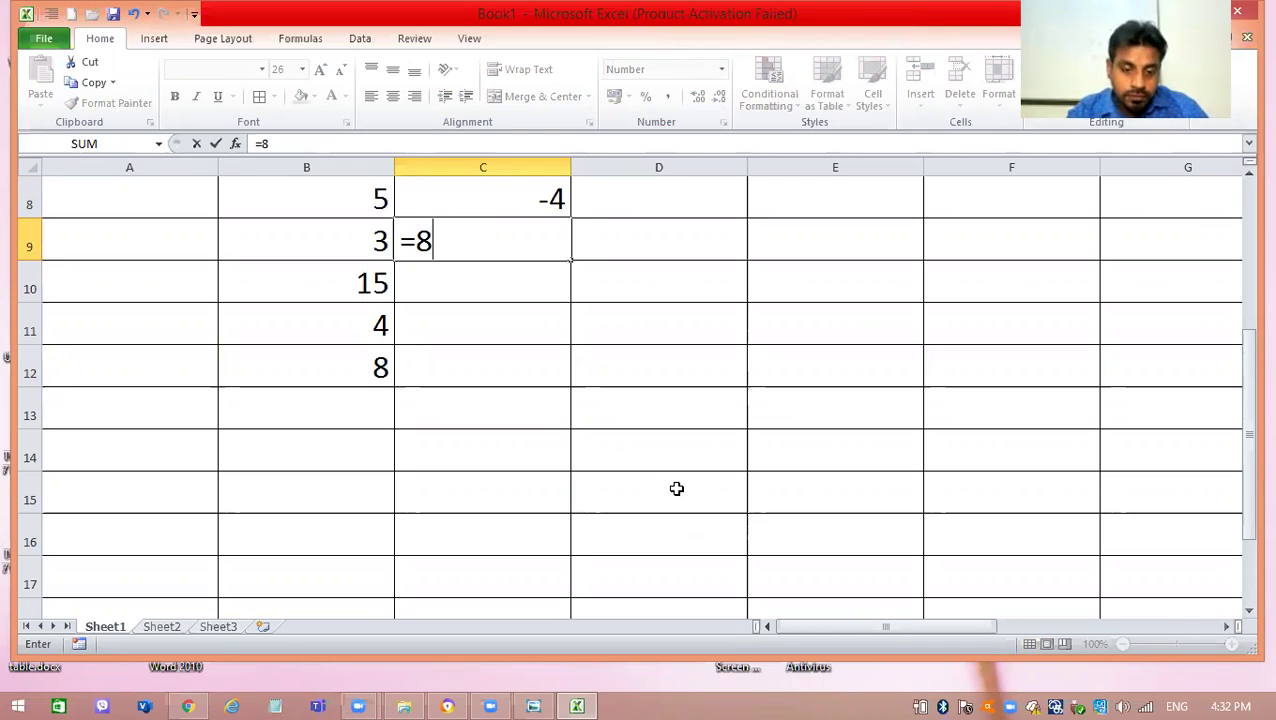
text(*()
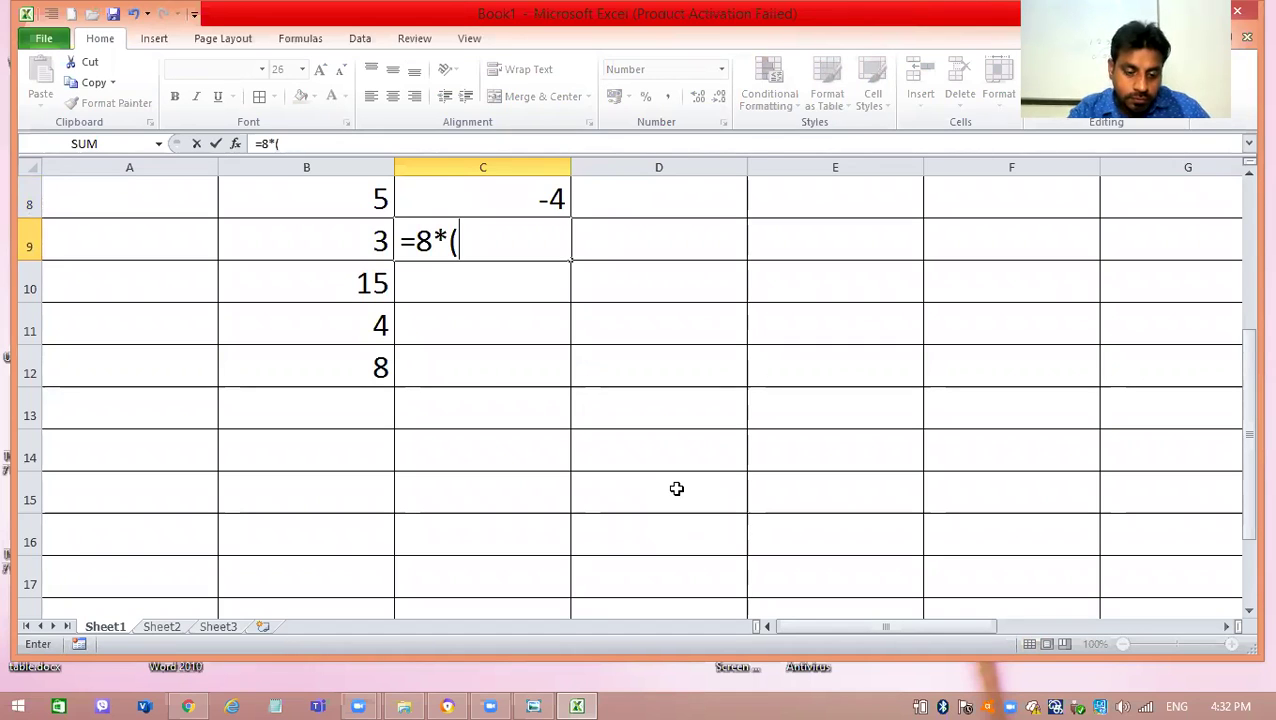
text(3^2/3-1)
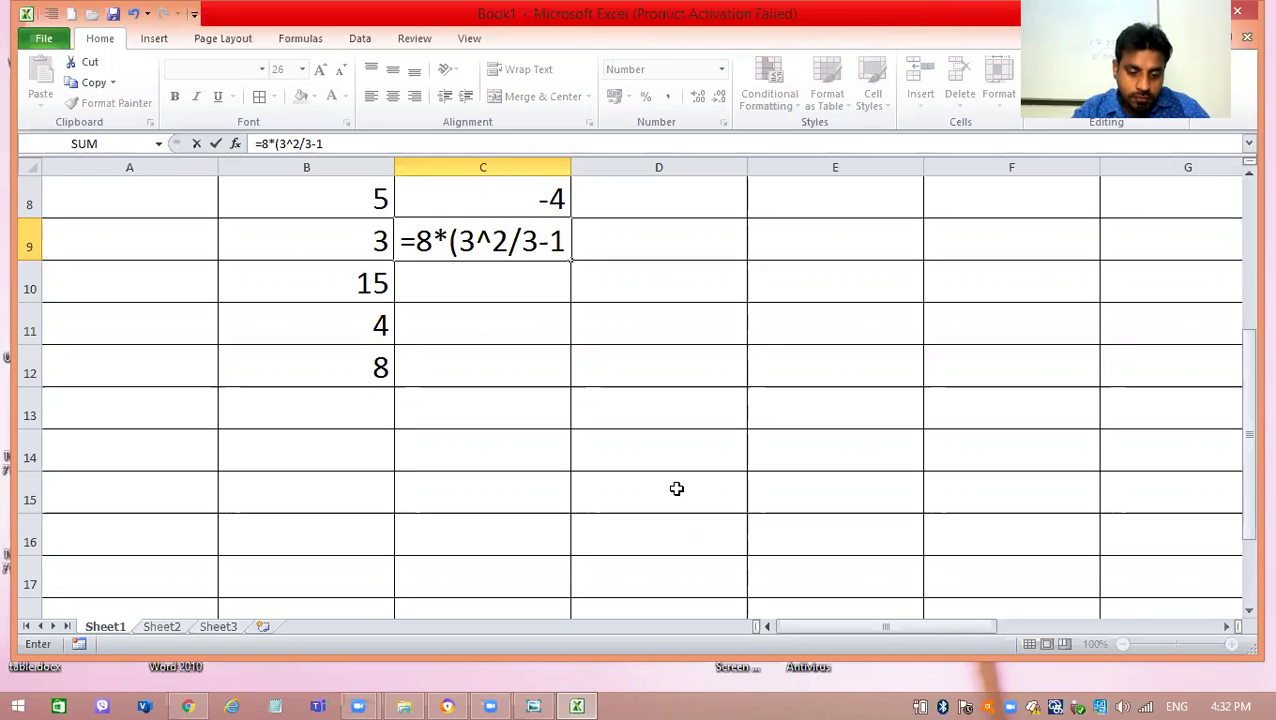
text(^7))
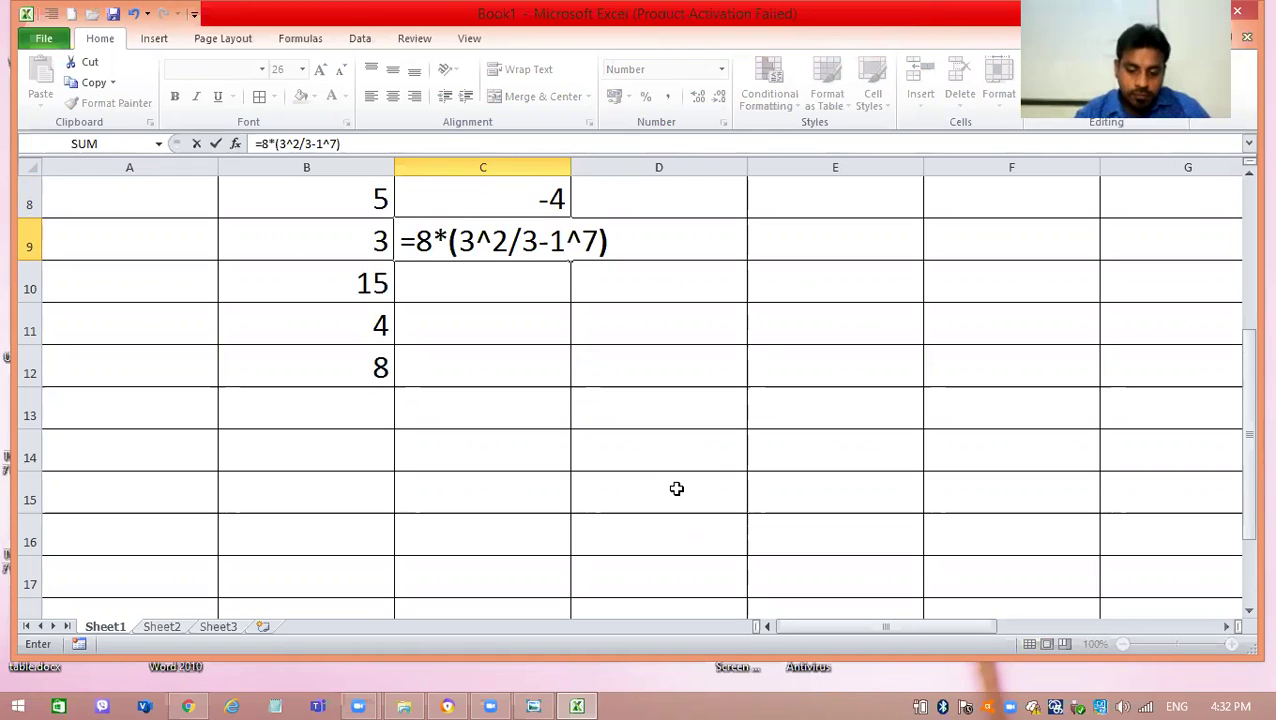
text(=)
key(BackSpace)
text(+)
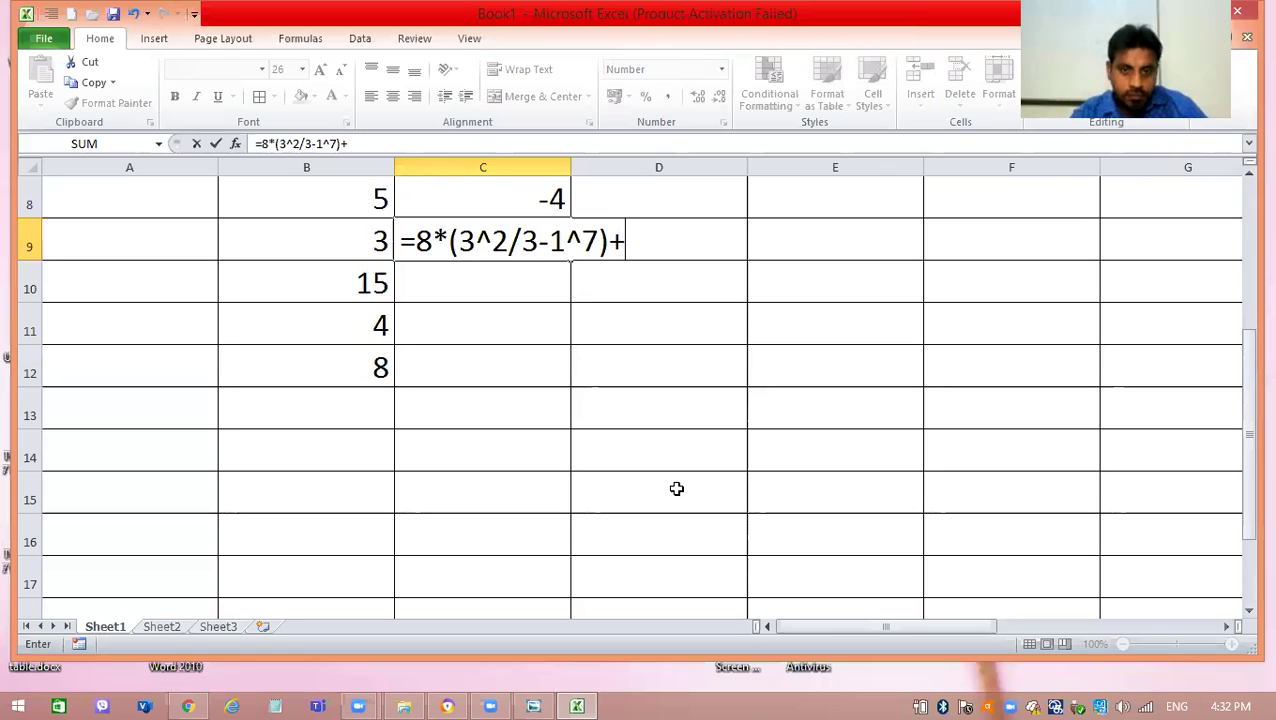
text(6)
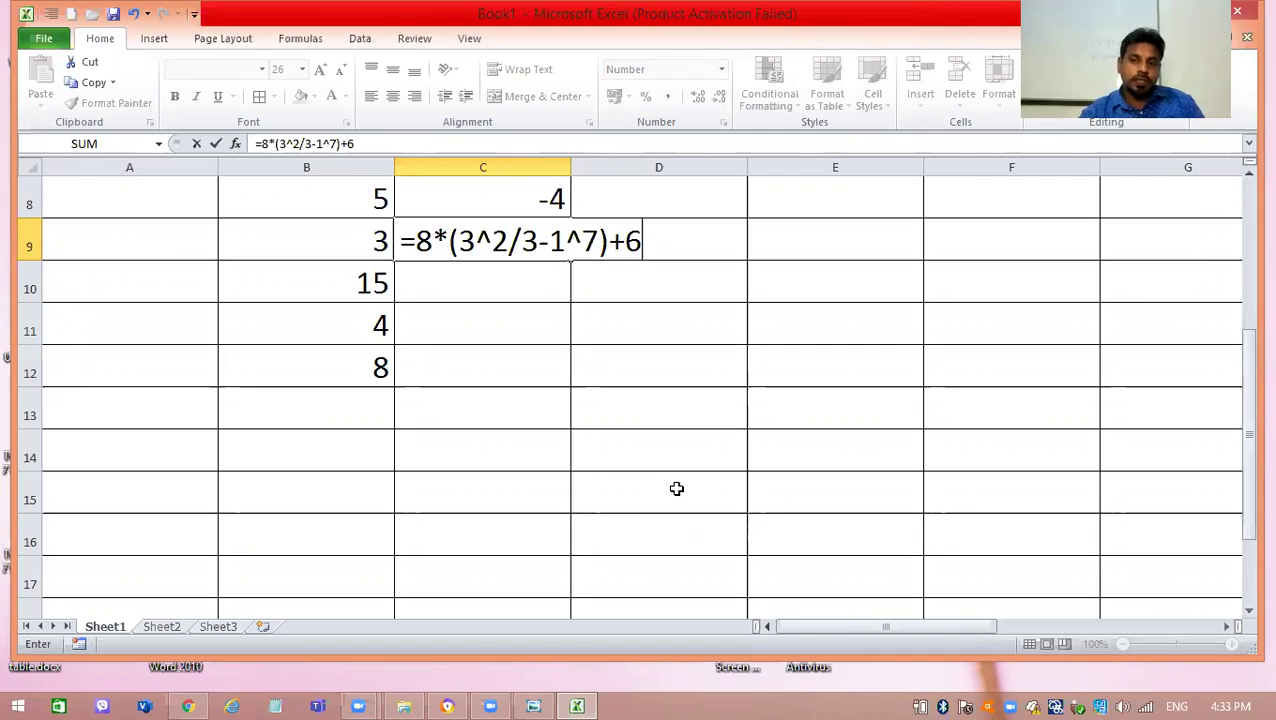
key(Return)
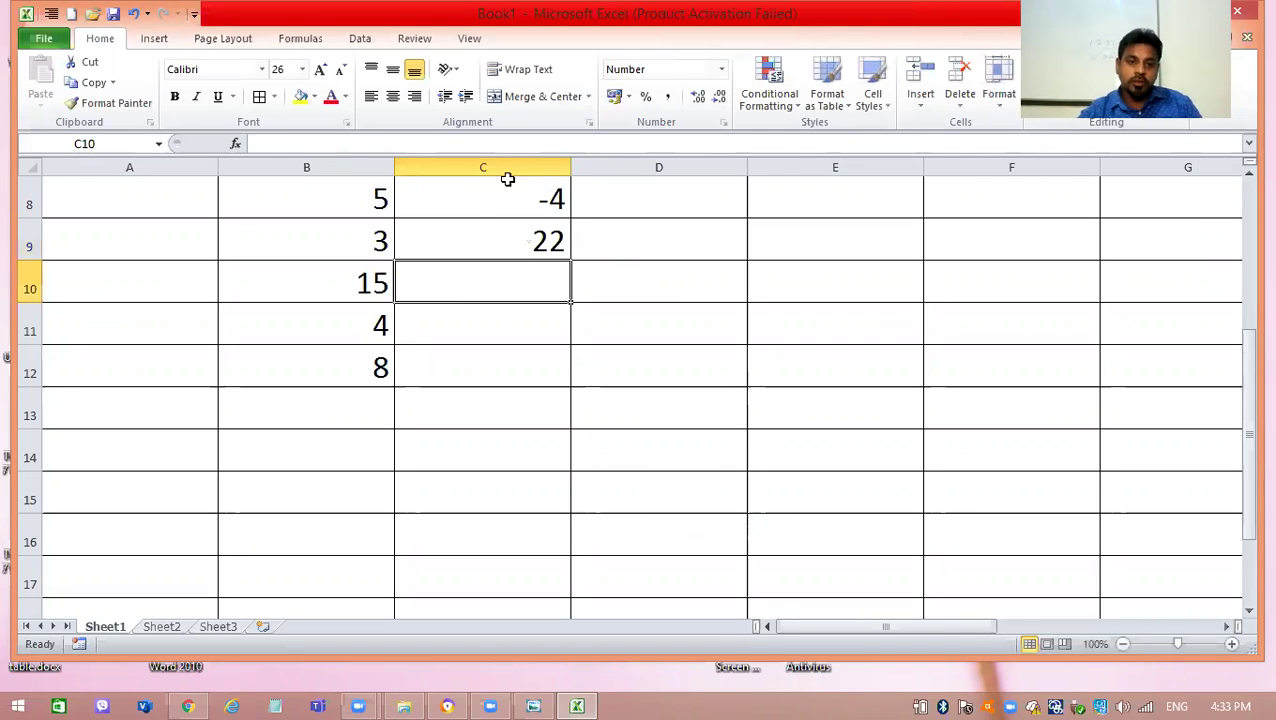
double_click(480, 247)
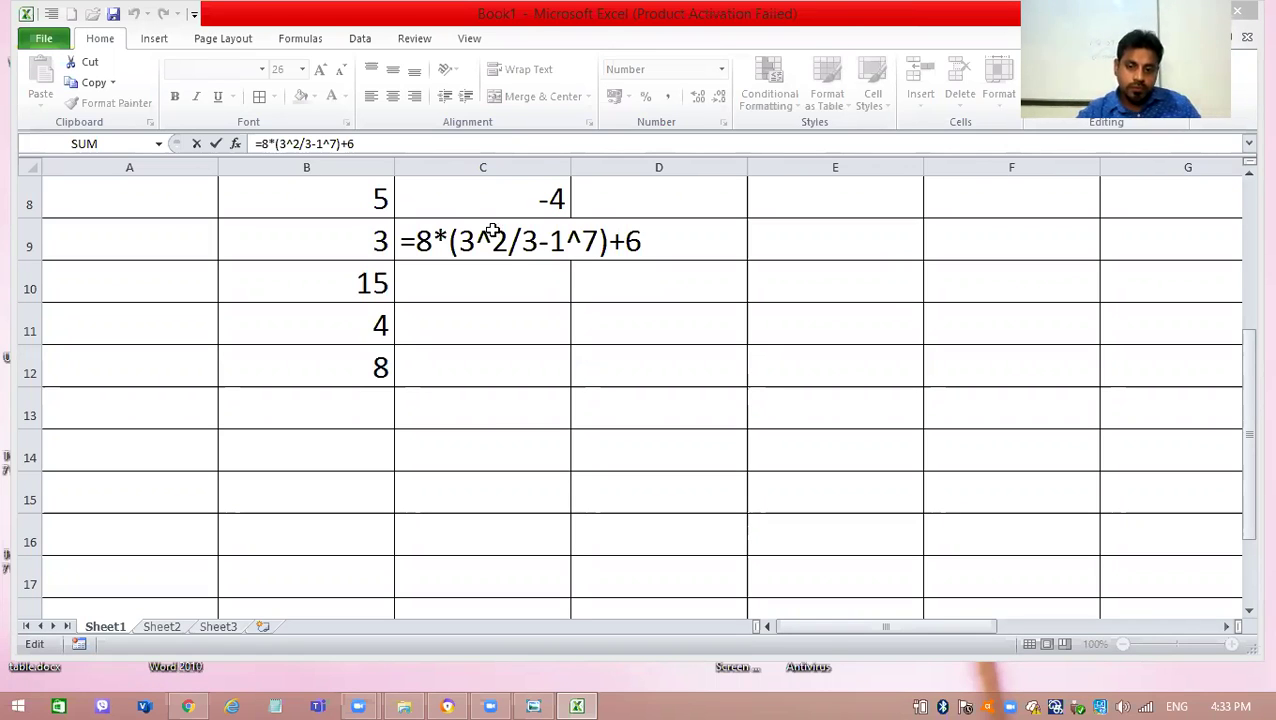
key(Return)
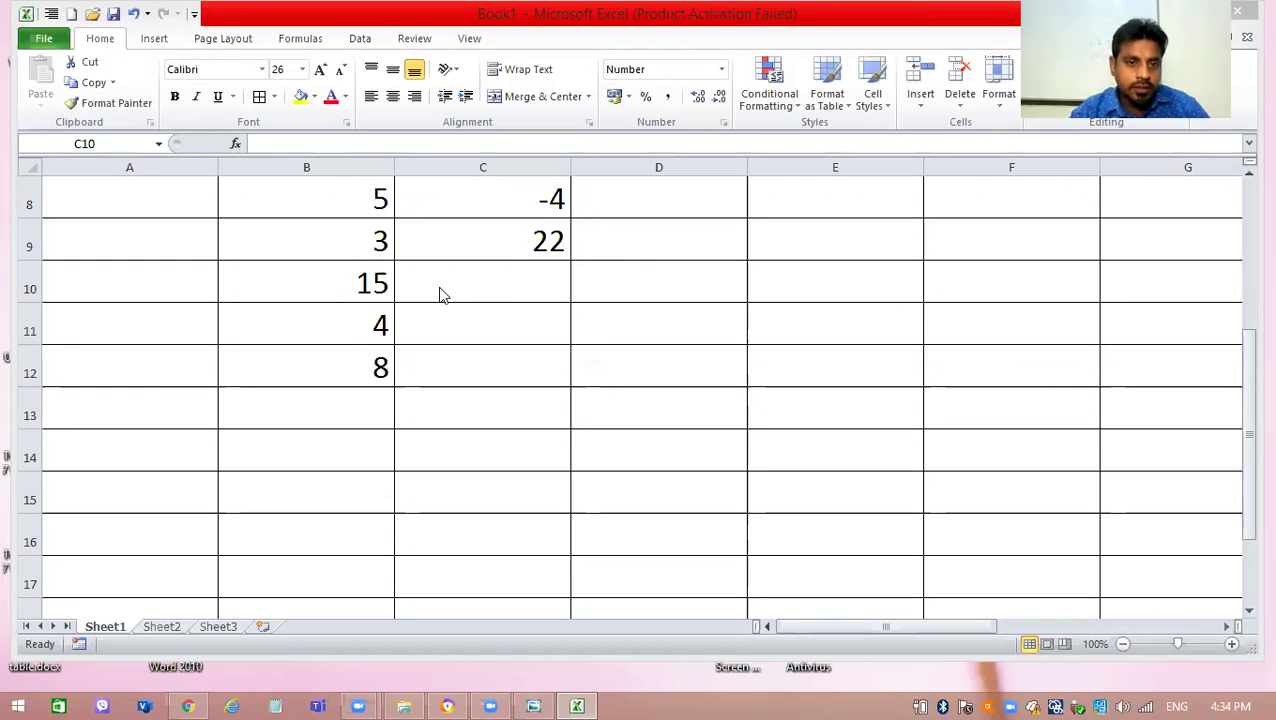
Step: Clear the B8:C12 values and enter an '=' label in A9
click(374, 200)
key(ctrl+z)
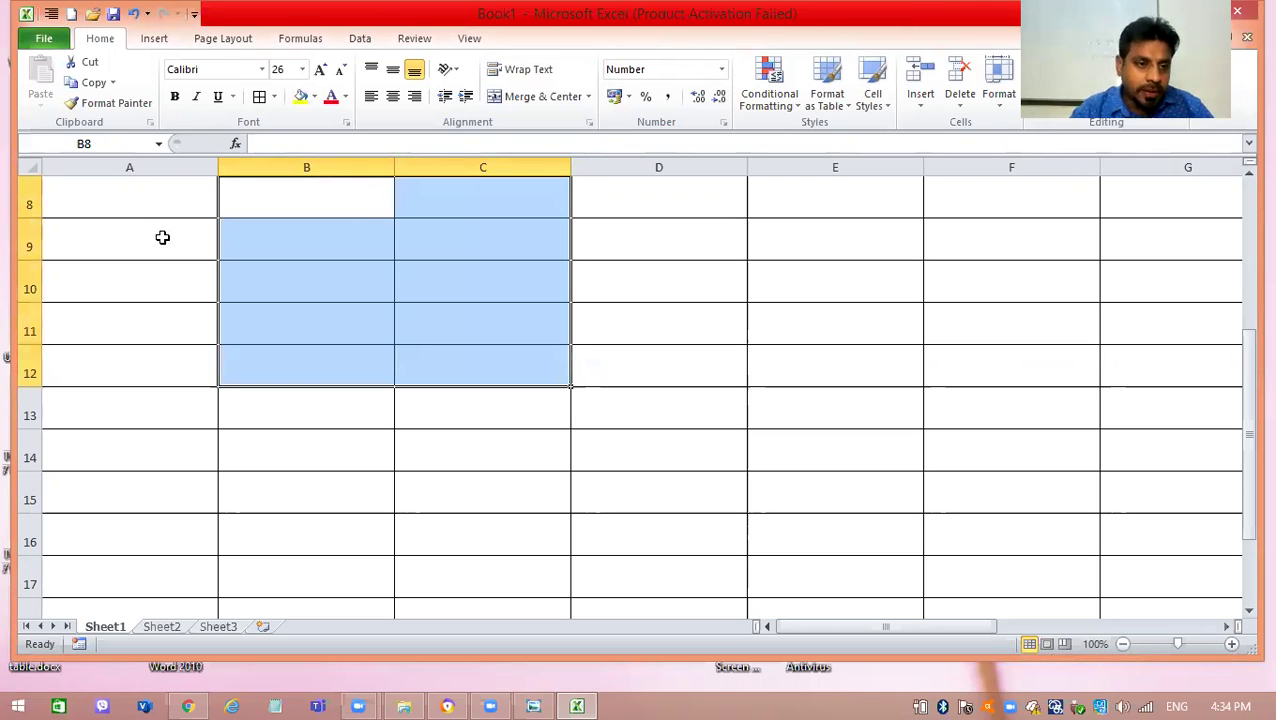
click(137, 227)
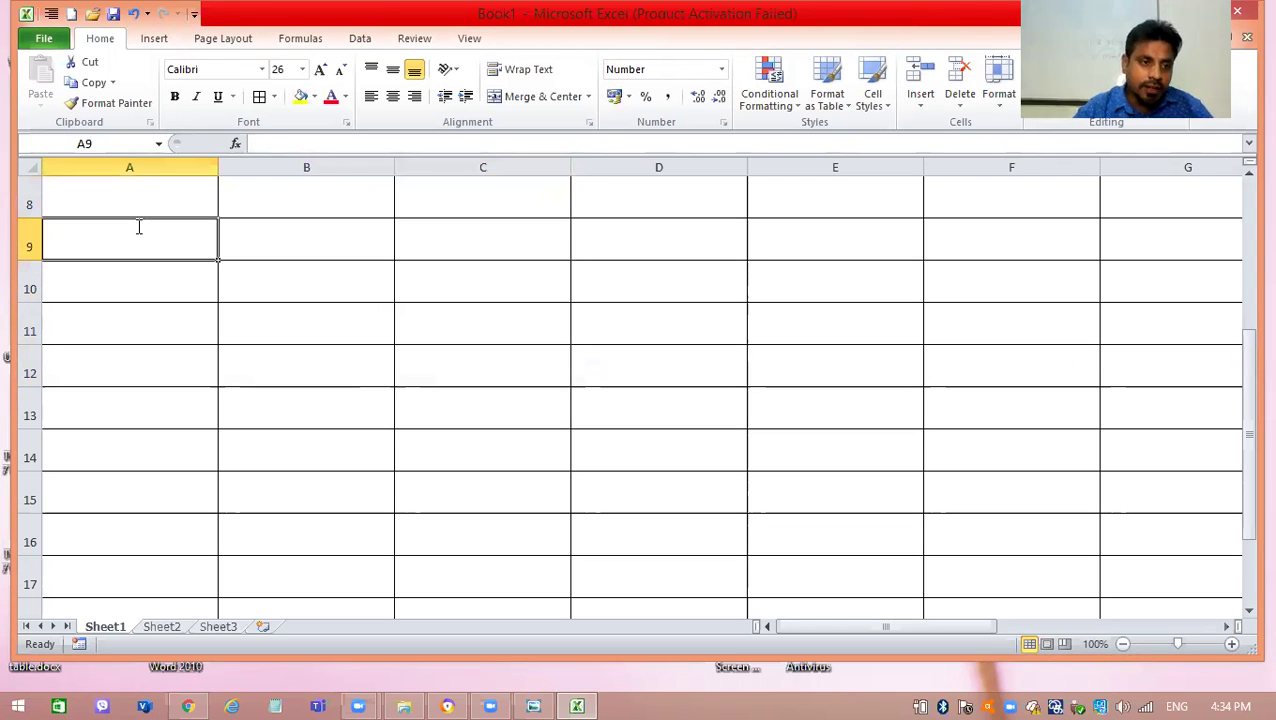
text(=)
key(Tab)
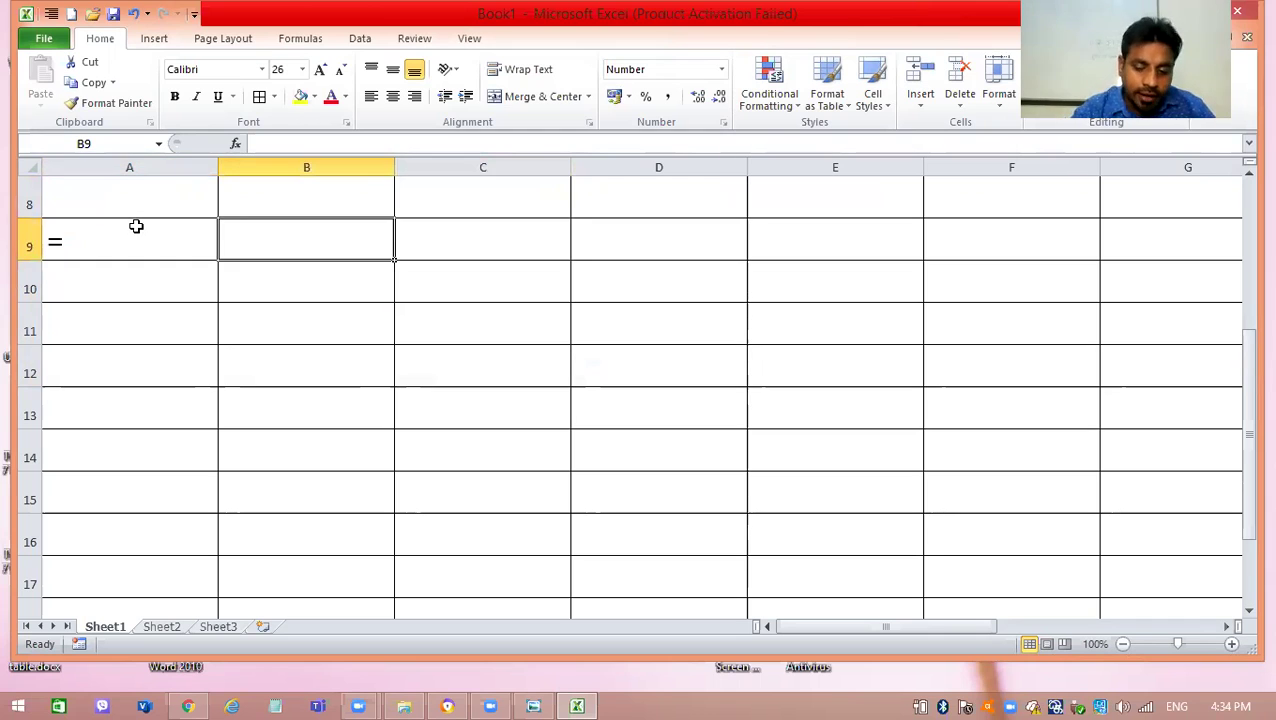
Step: Enter the comparison =5=5 in B9 so it shows TRUE
text(=5=)
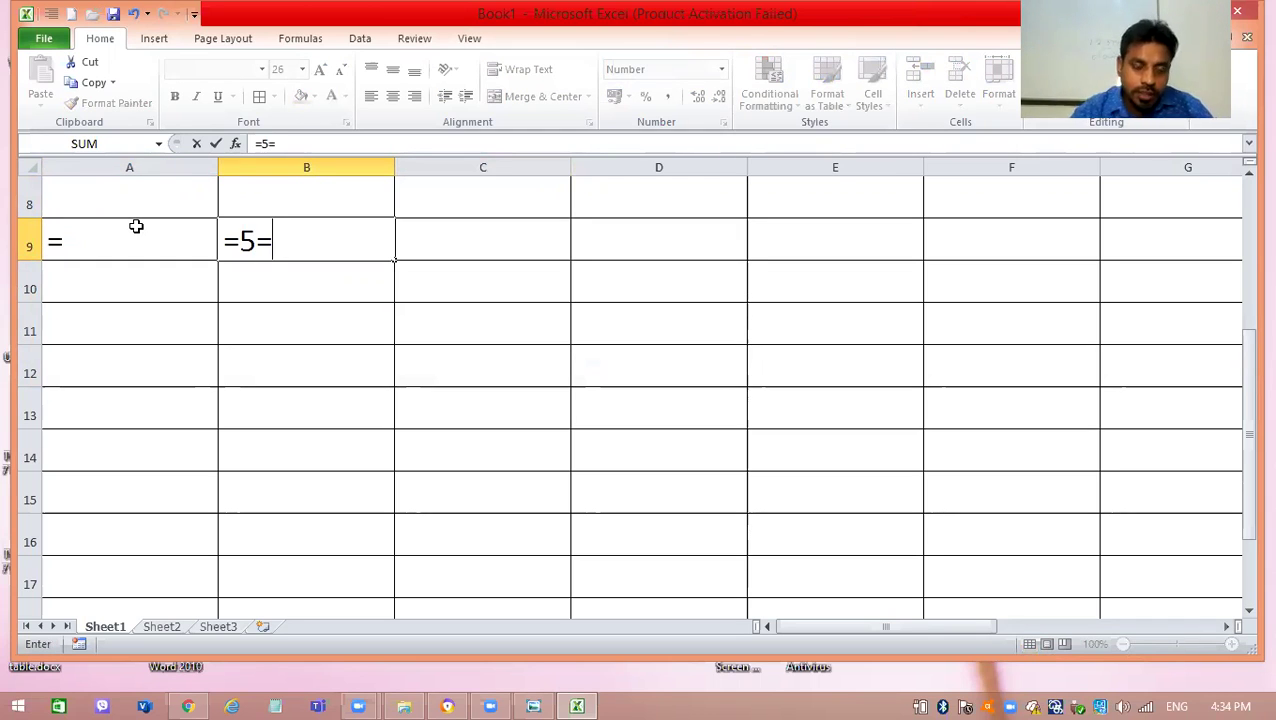
text(5)
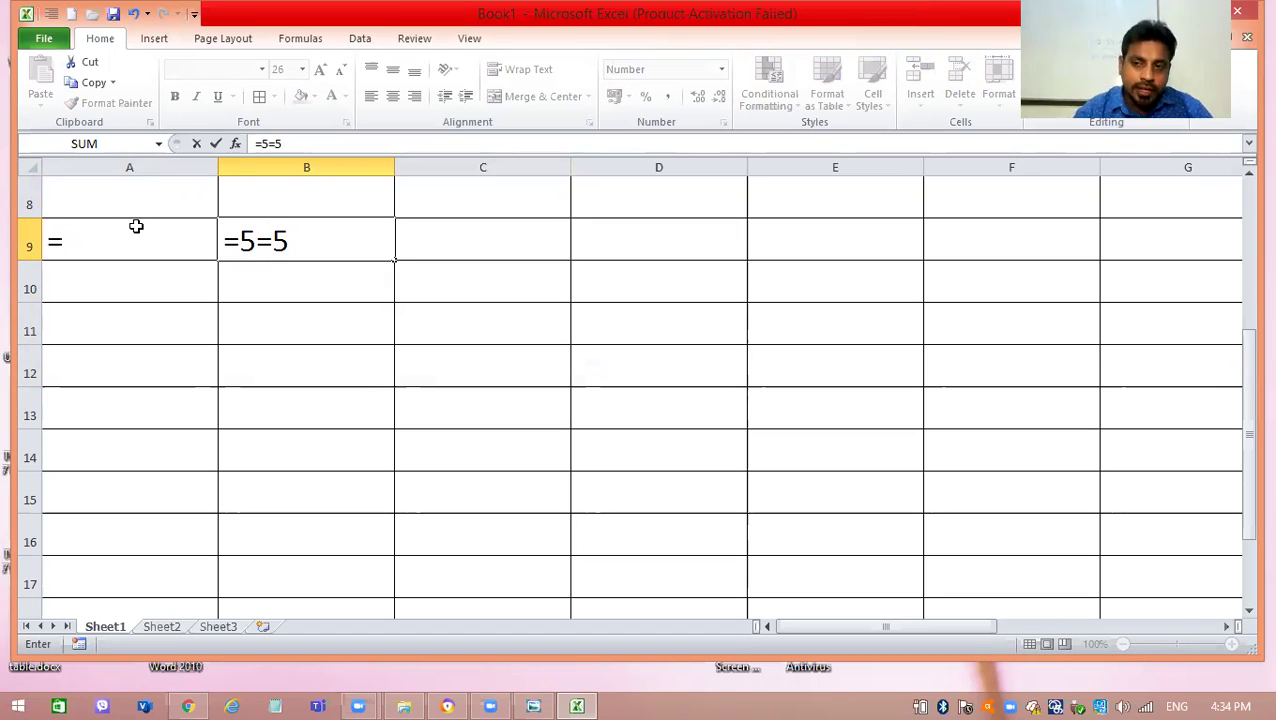
double_click(230, 236)
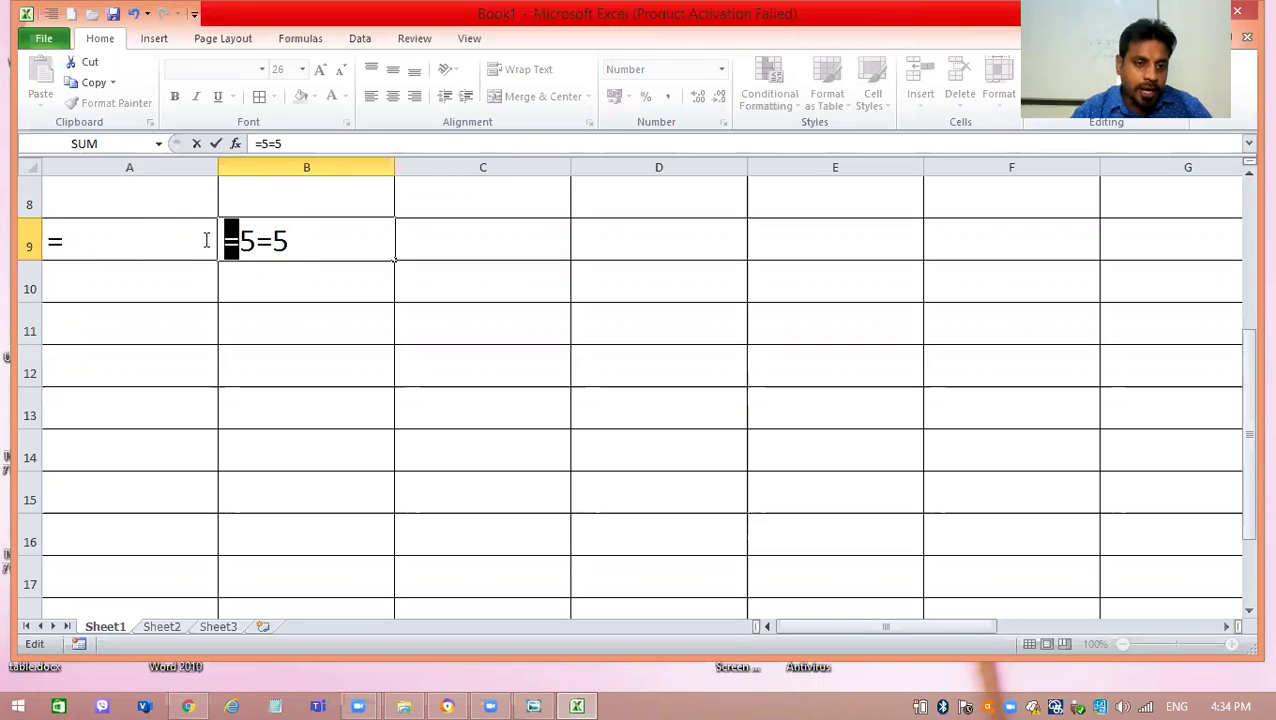
key(shift+End)
click(236, 240)
key(shift+End)
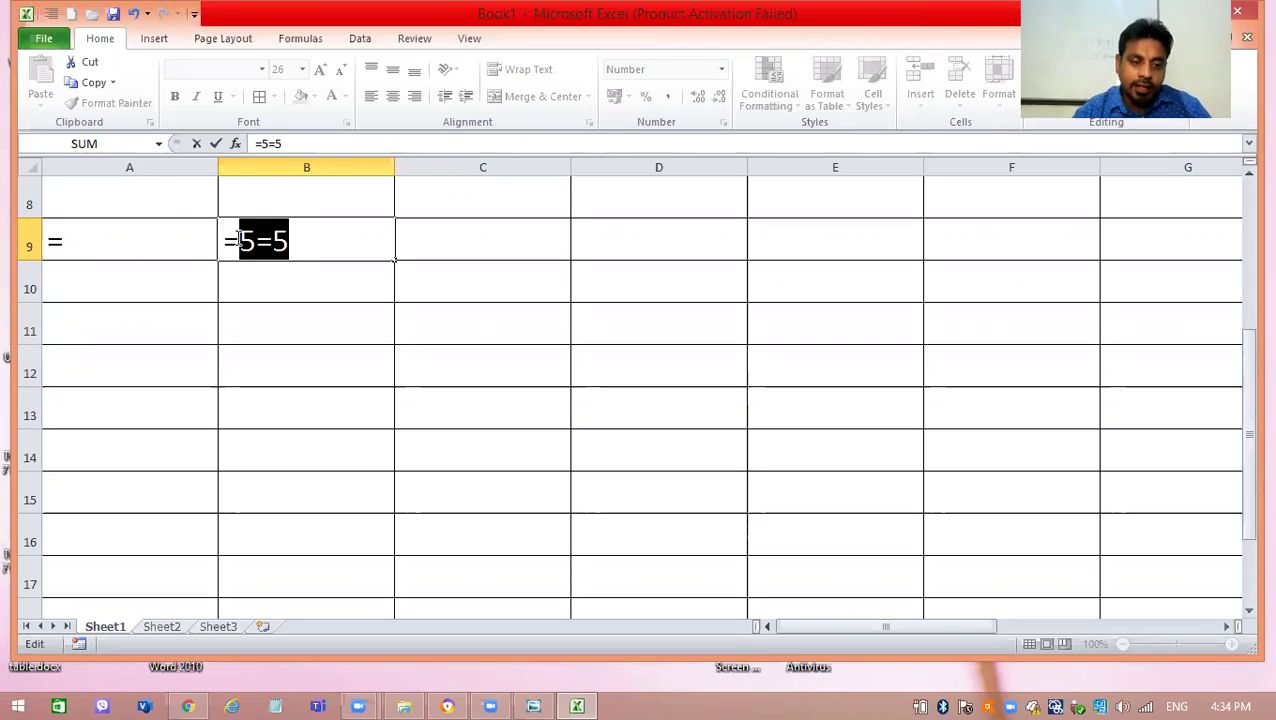
click(304, 240)
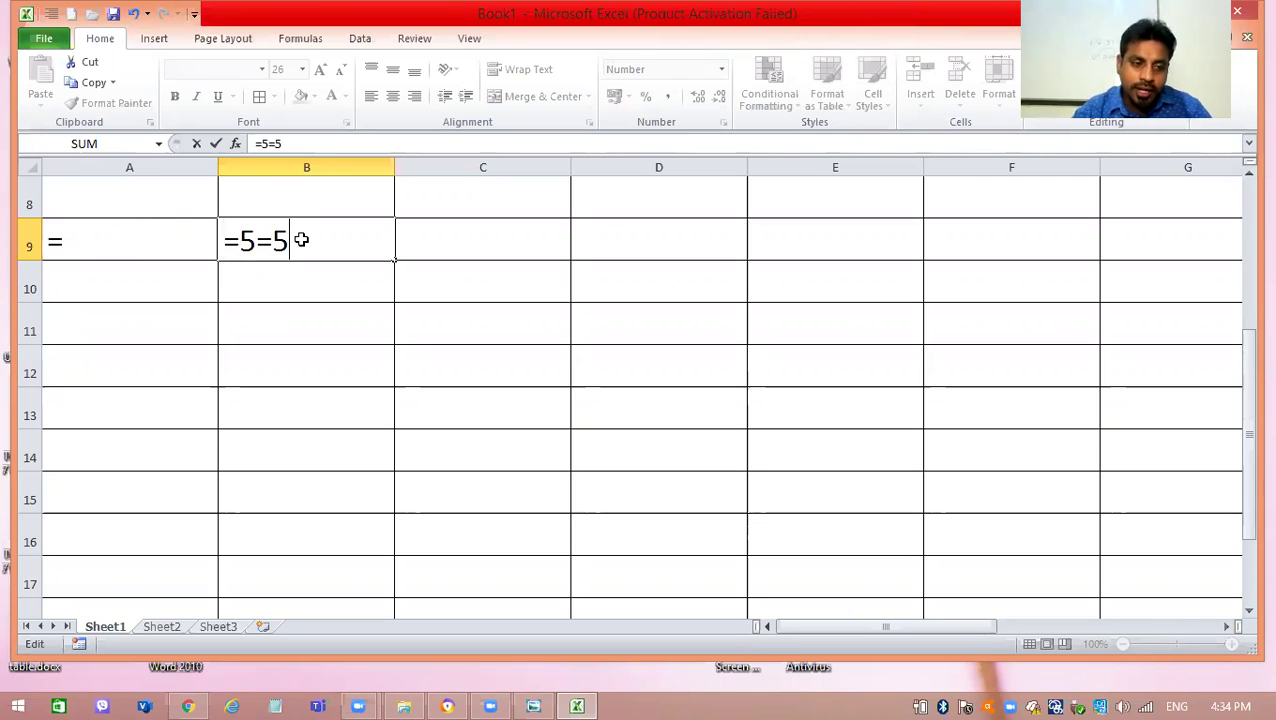
key(Return)
Step: Label A10 with '>' and enter the comparison =5>3 in B10
text(>)
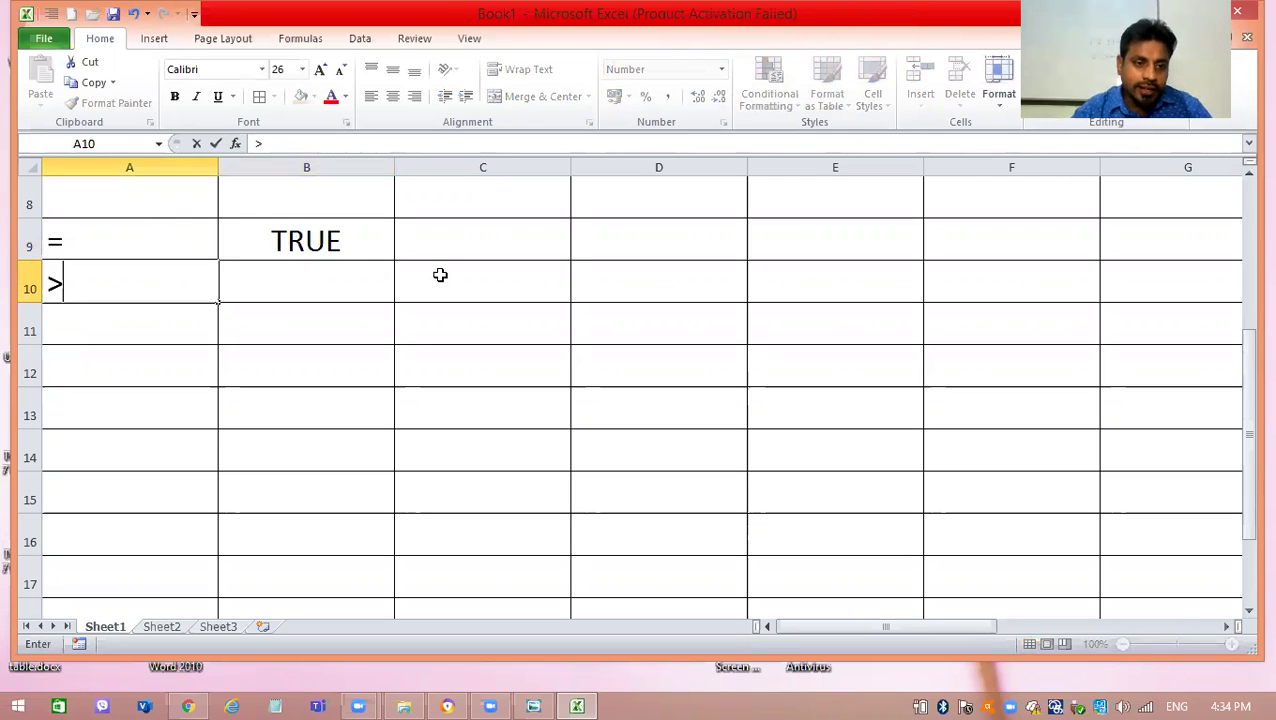
click(325, 274)
text(=)
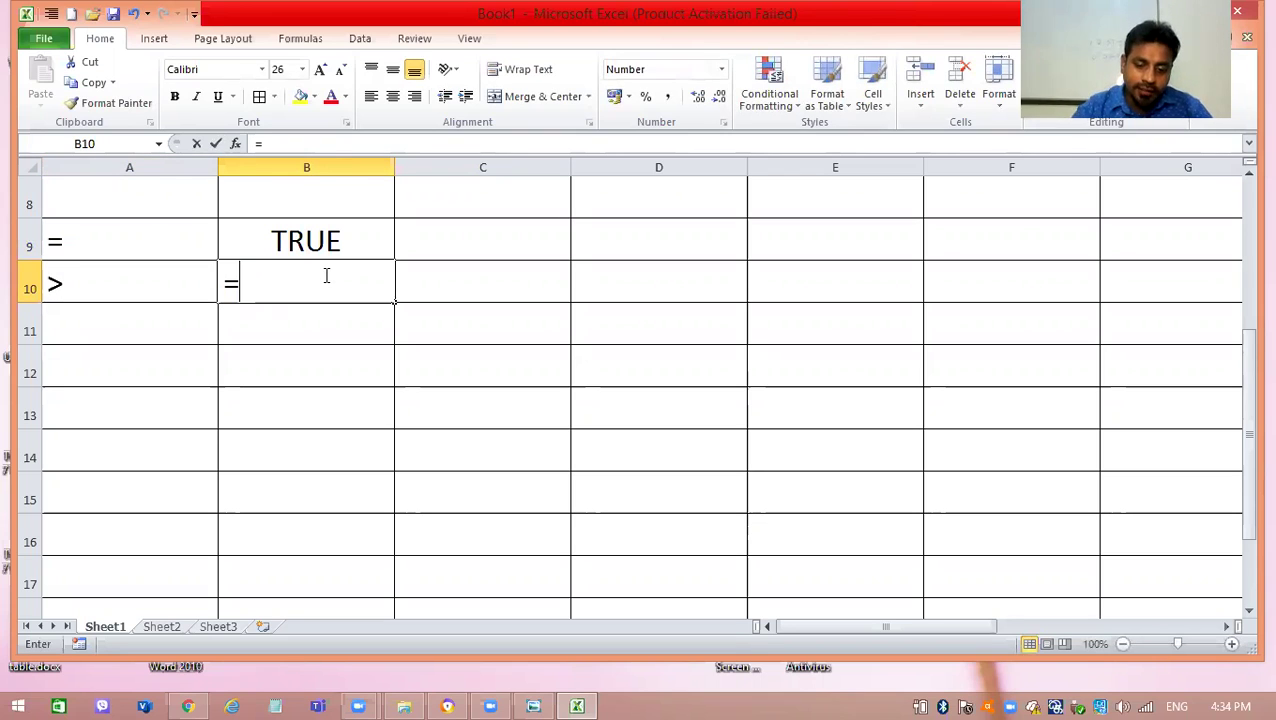
text(%)
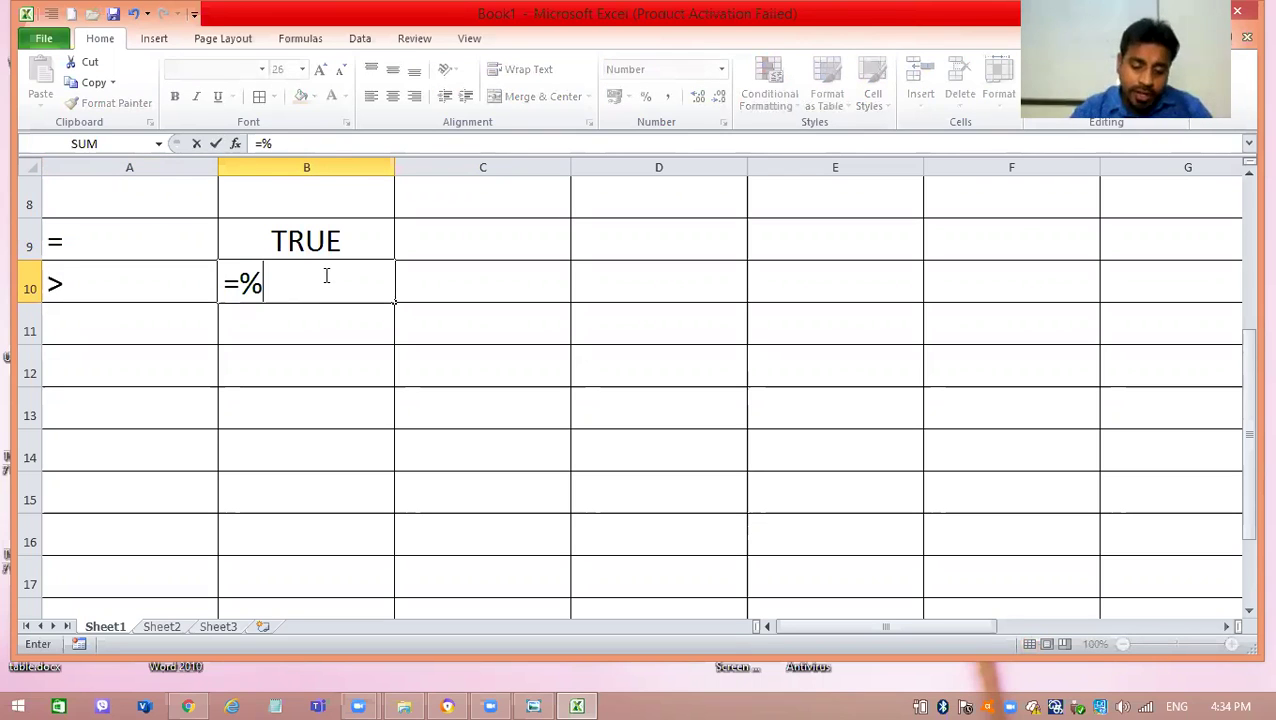
text(>3)
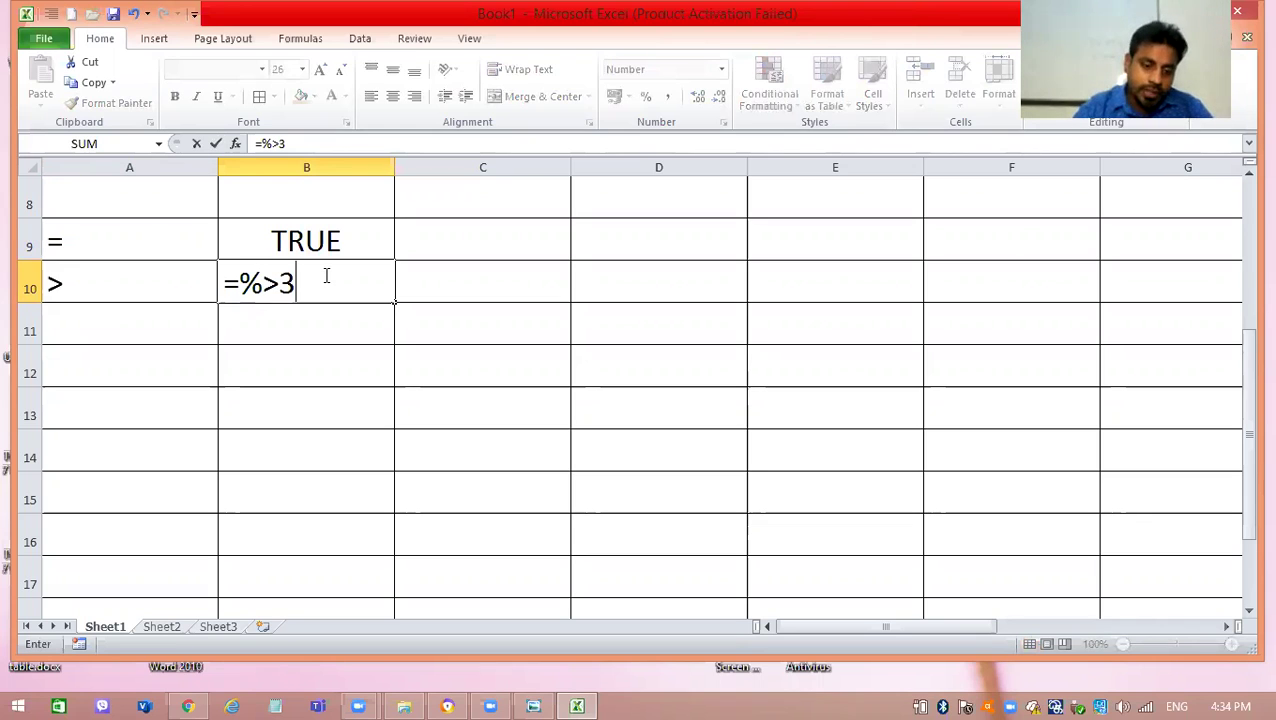
key(BackSpace)
key(BackSpace)
key(BackSpace)
text(5>3)
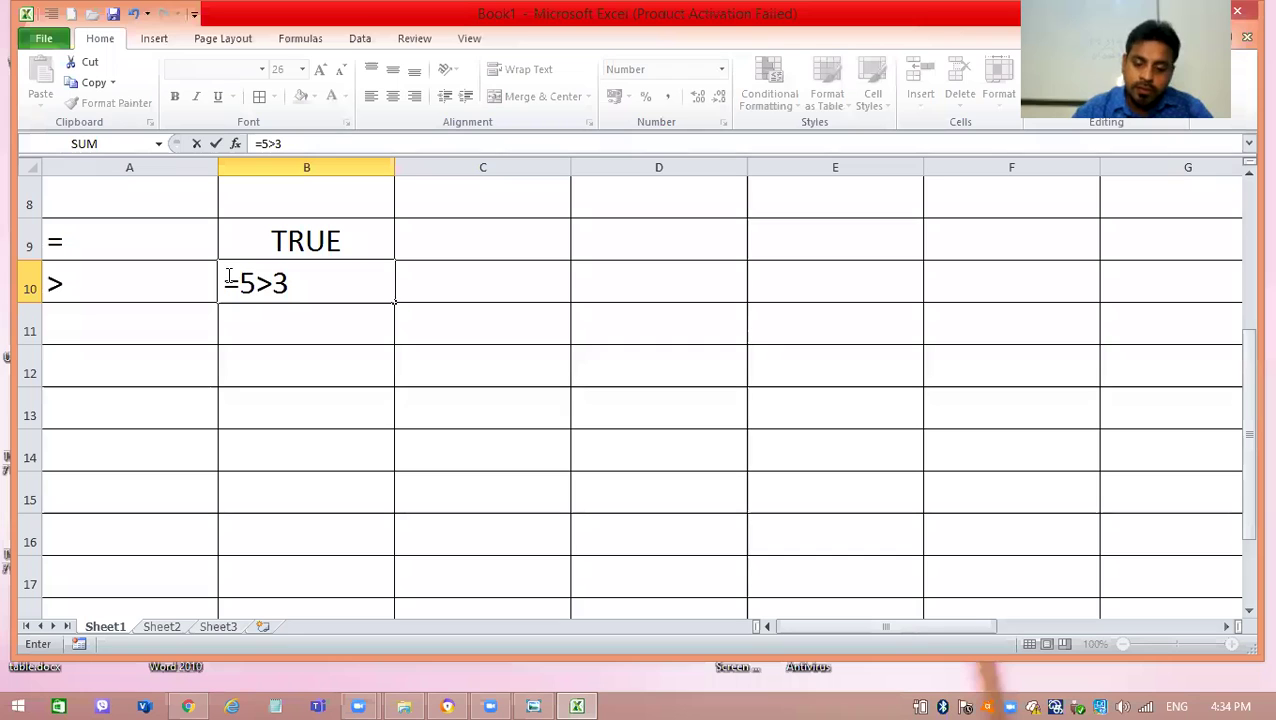
key(Return)
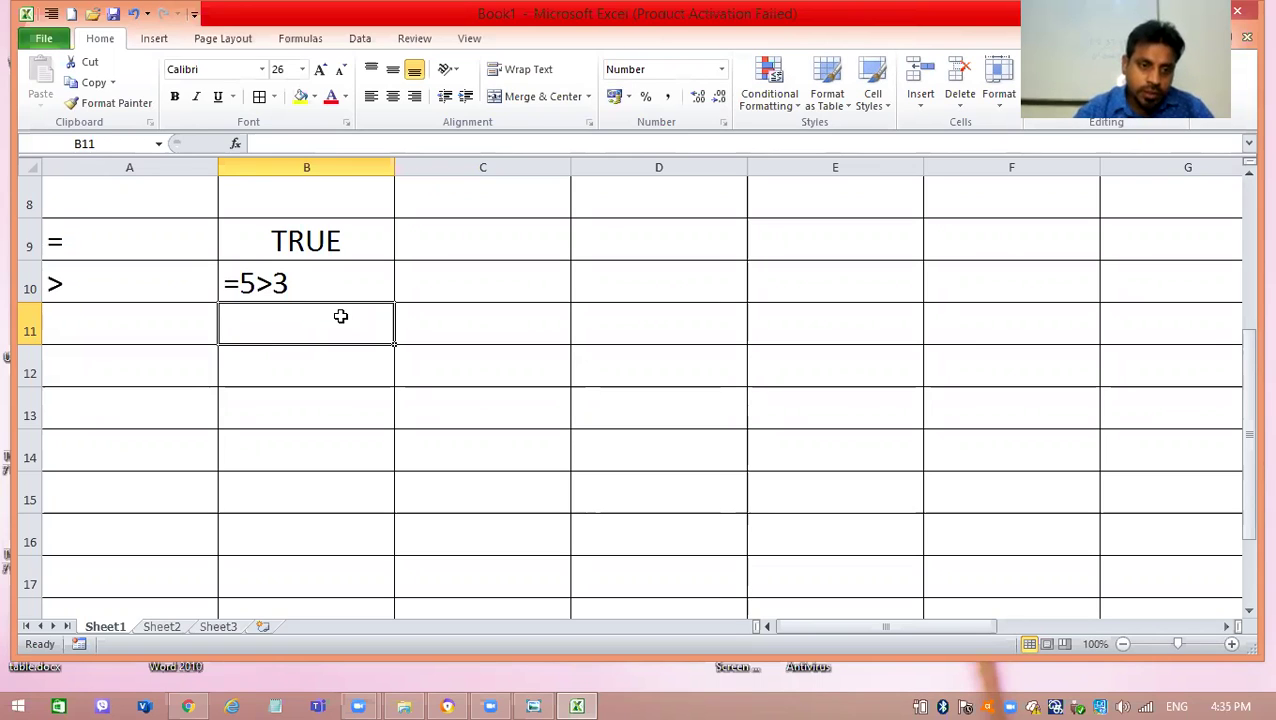
Step: Enter =5<6 in B11 and =5>=5 in B12
text(=)
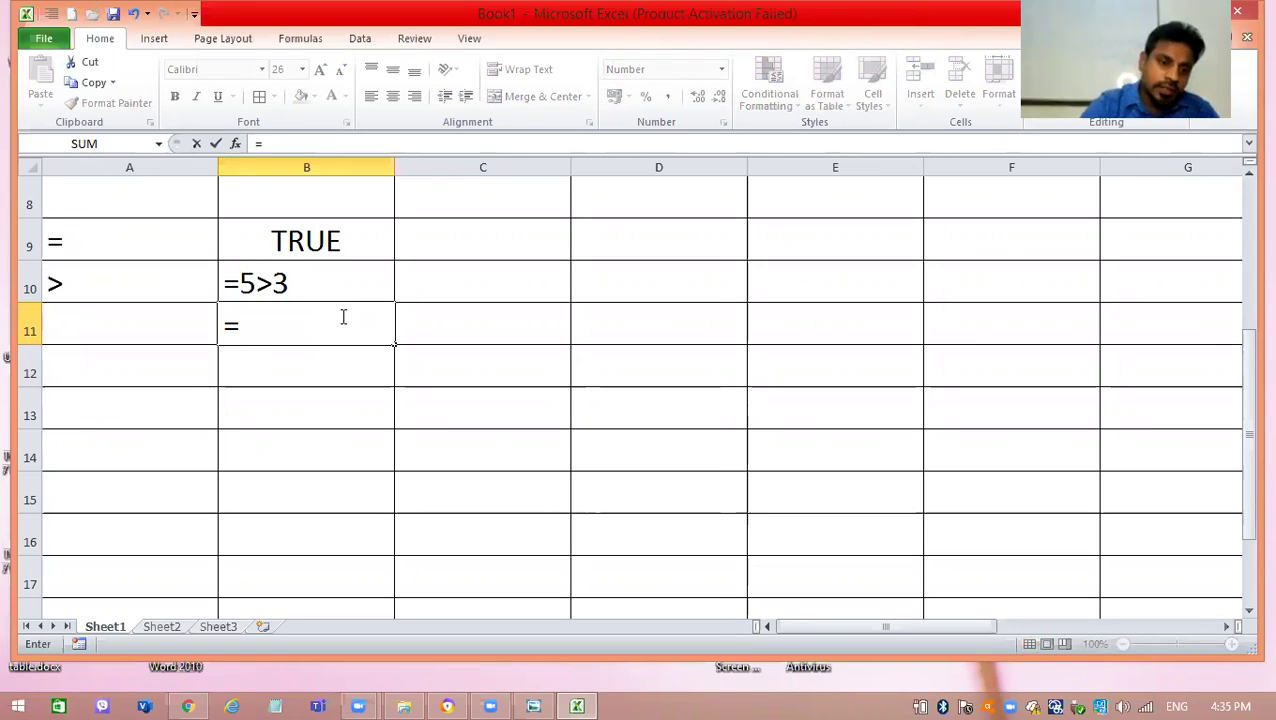
text(%)
key(BackSpace)
text(5<)
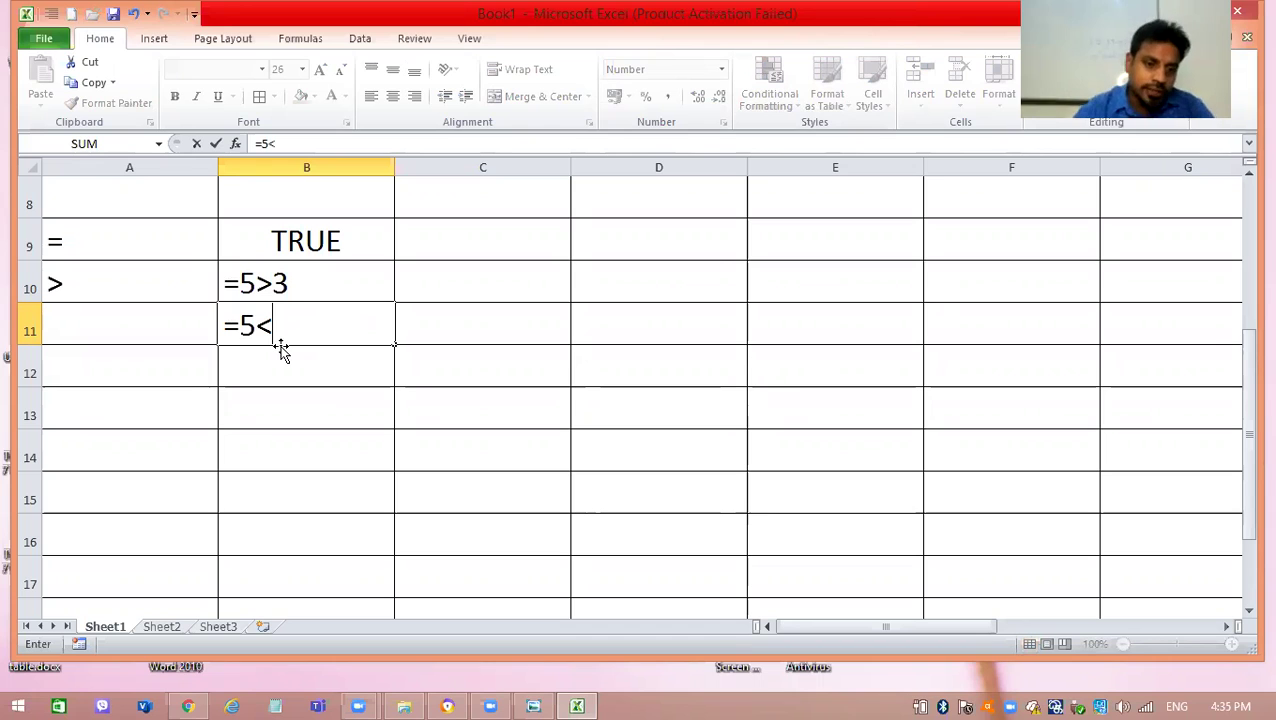
text(6)
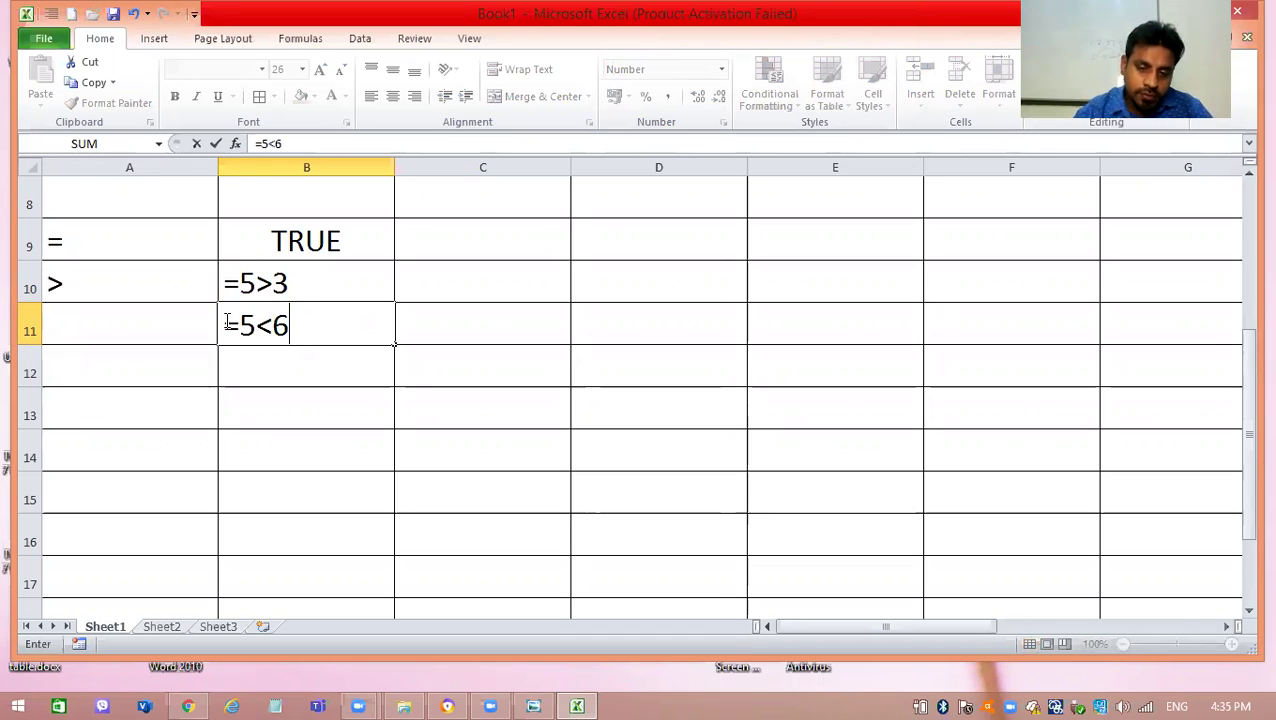
key(Return)
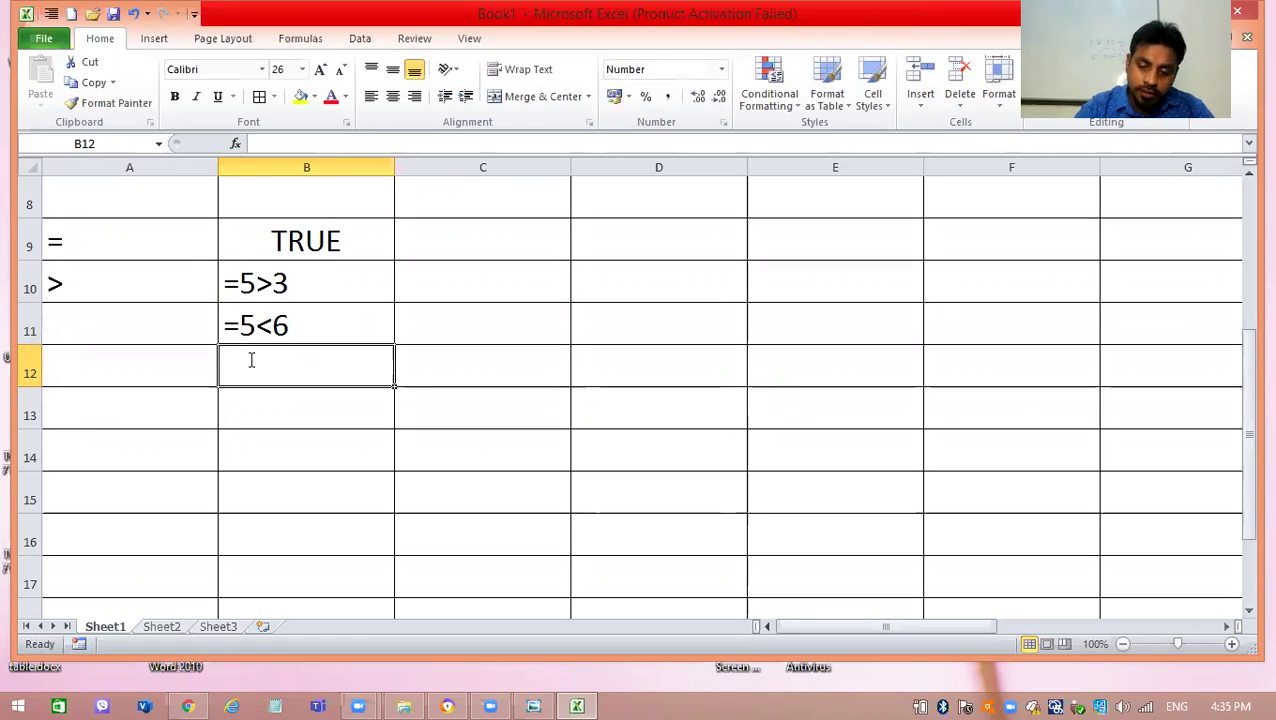
text(+)
key(BackSpace)
text(=)
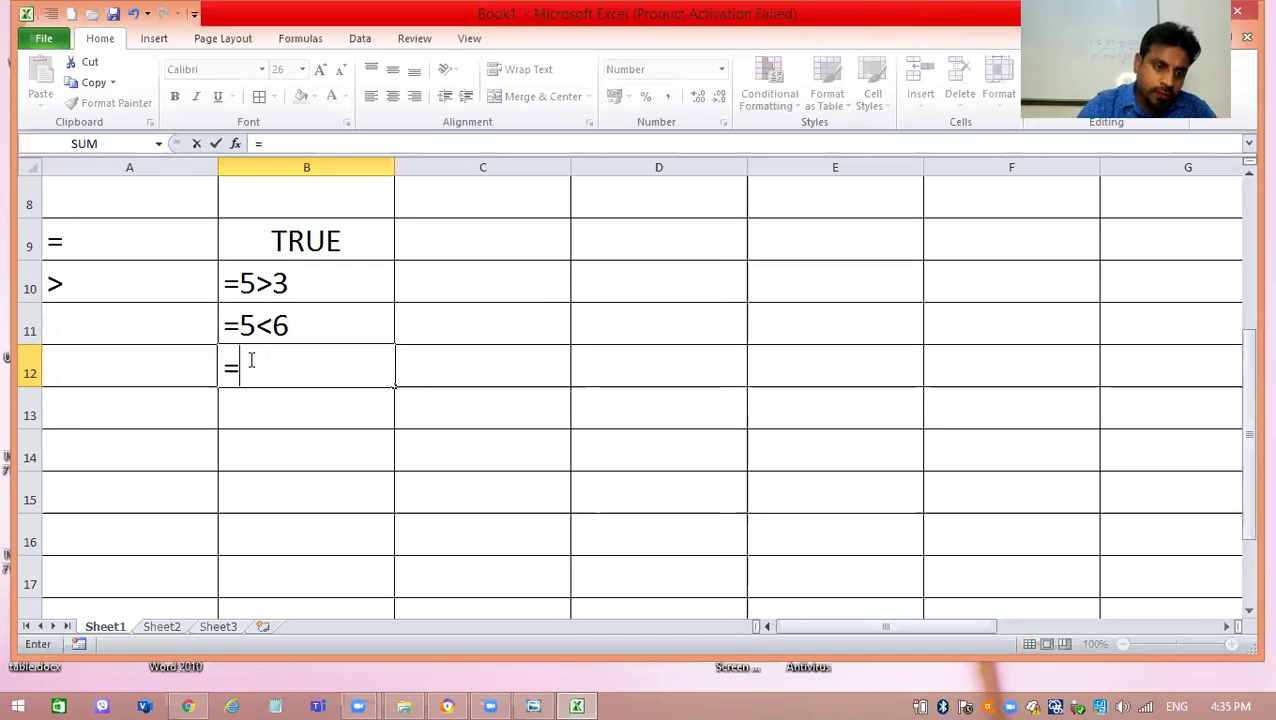
text(5>=)
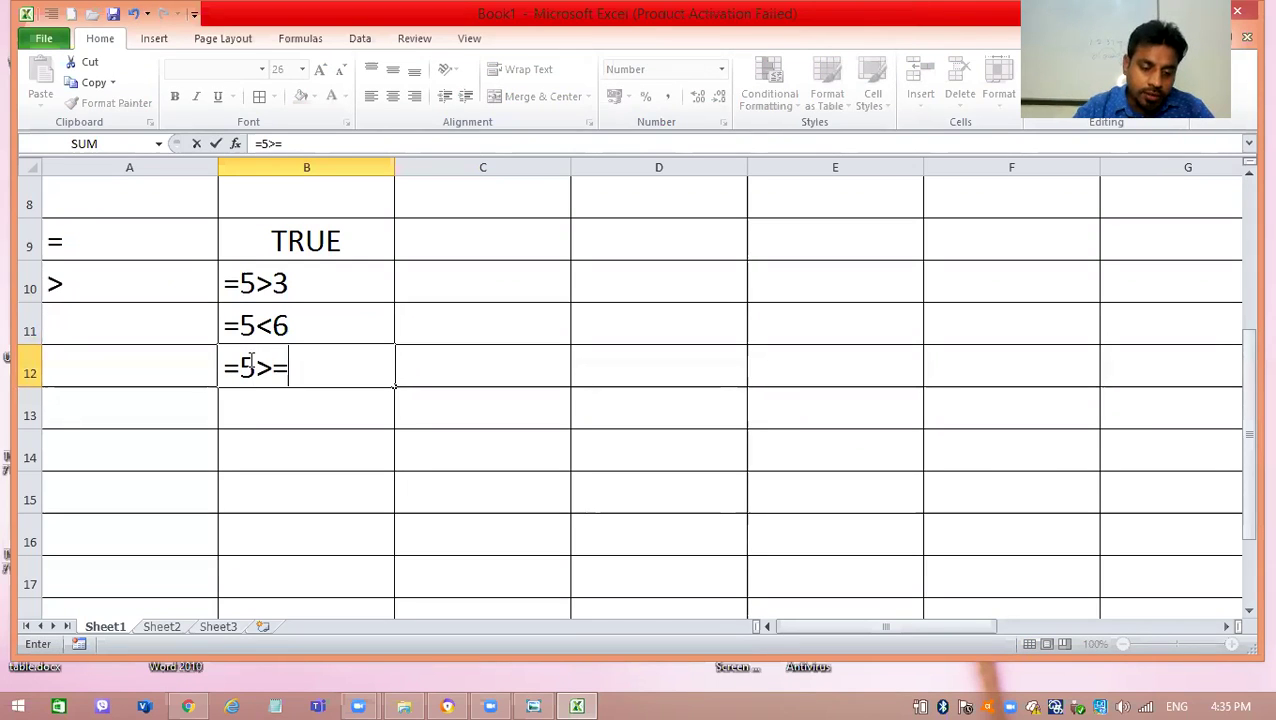
text(5)
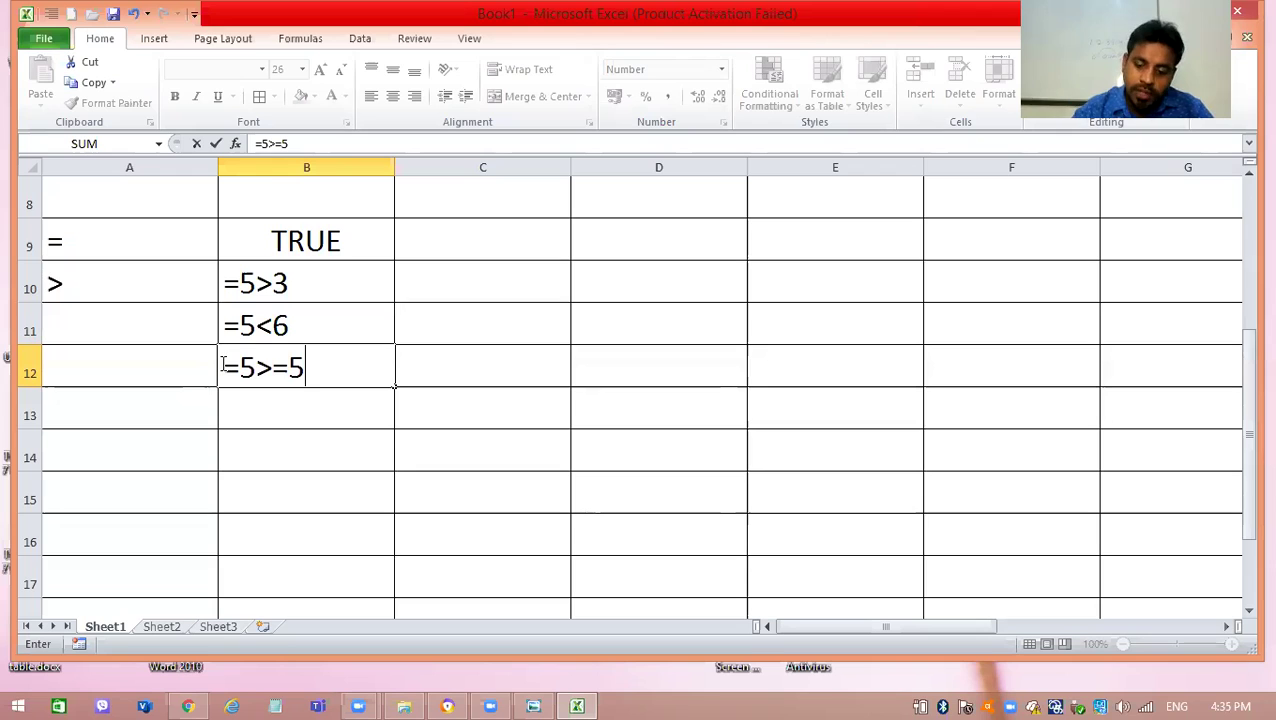
key(Return)
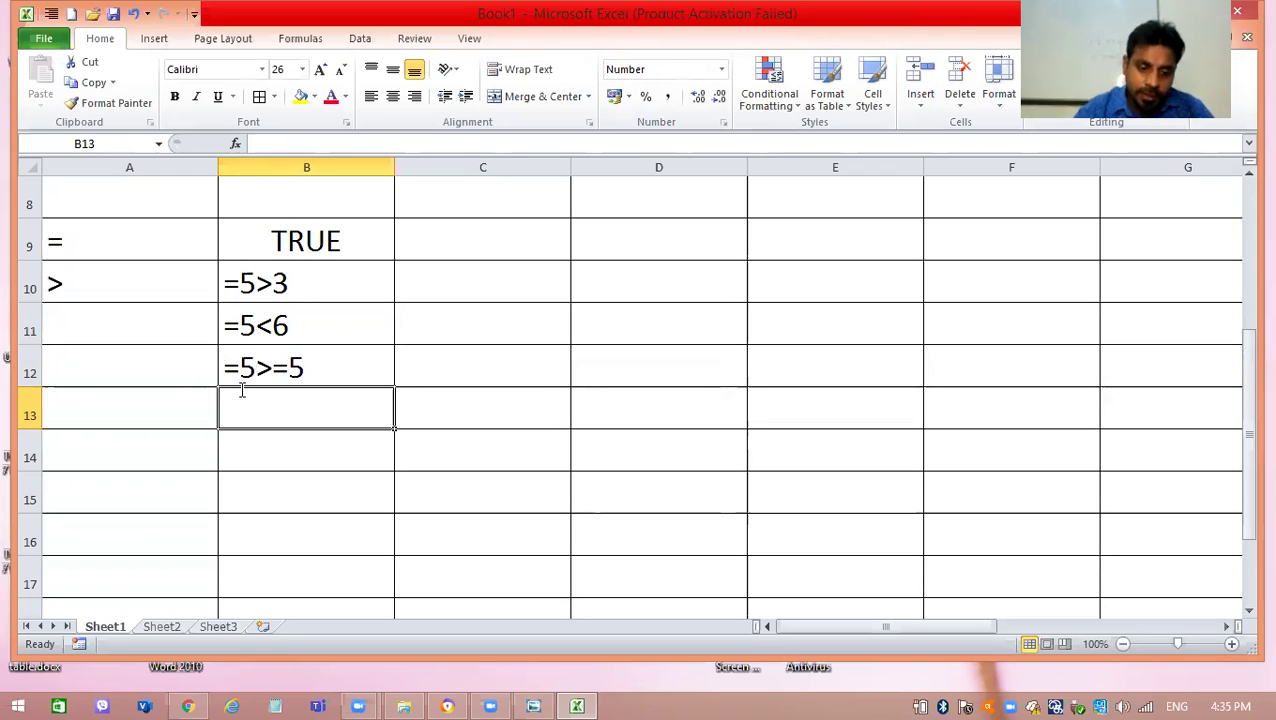
Step: Enter =5>=4 in B13 and =5>=7 in B14
text(=5>)
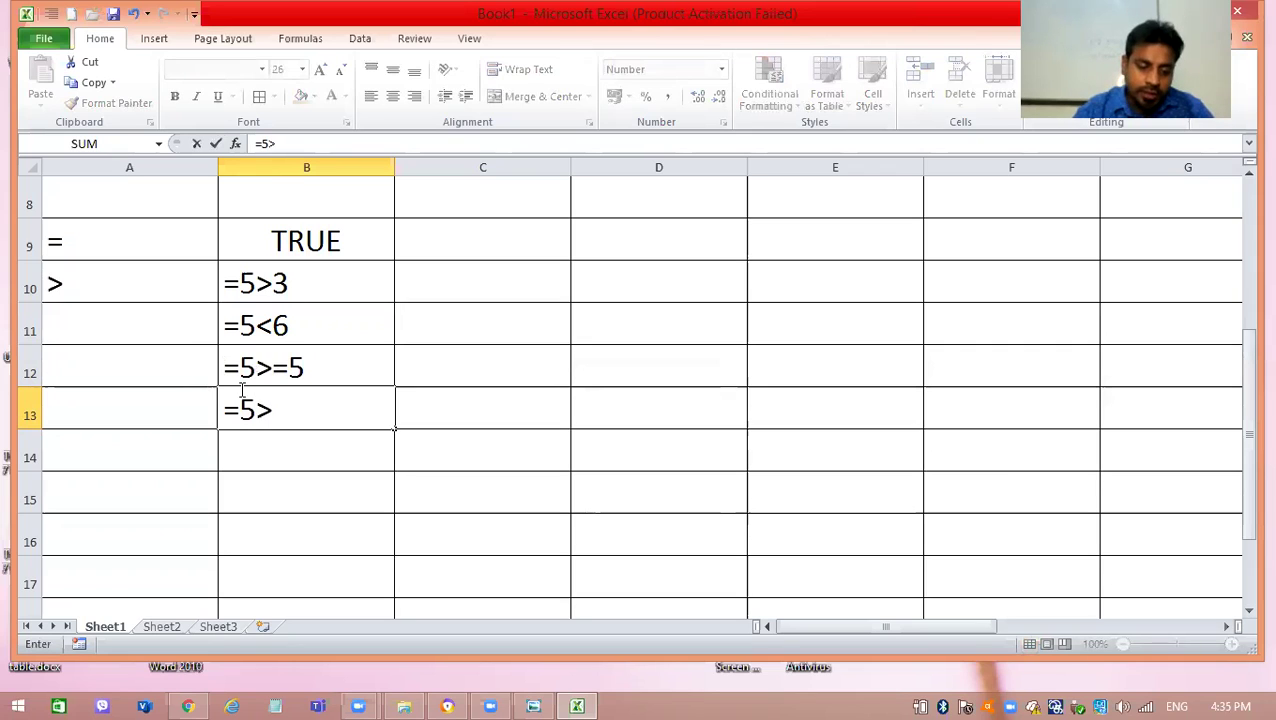
text(=4)
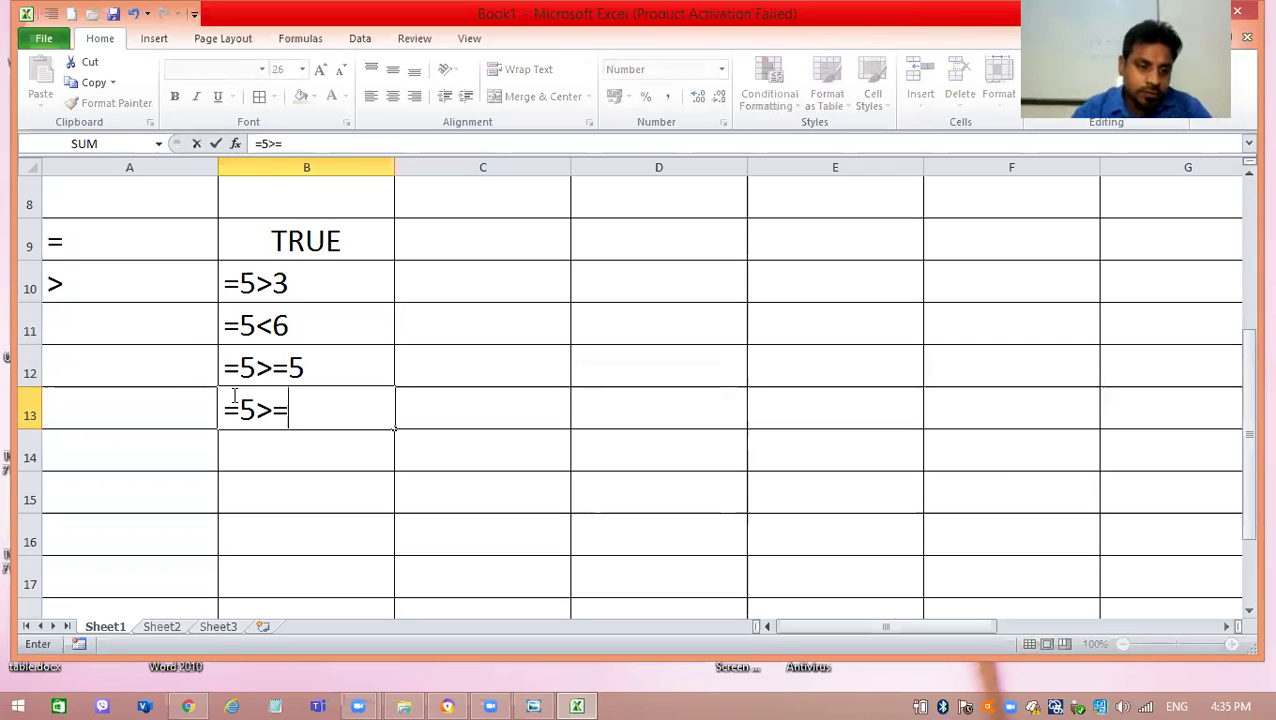
click(229, 402)
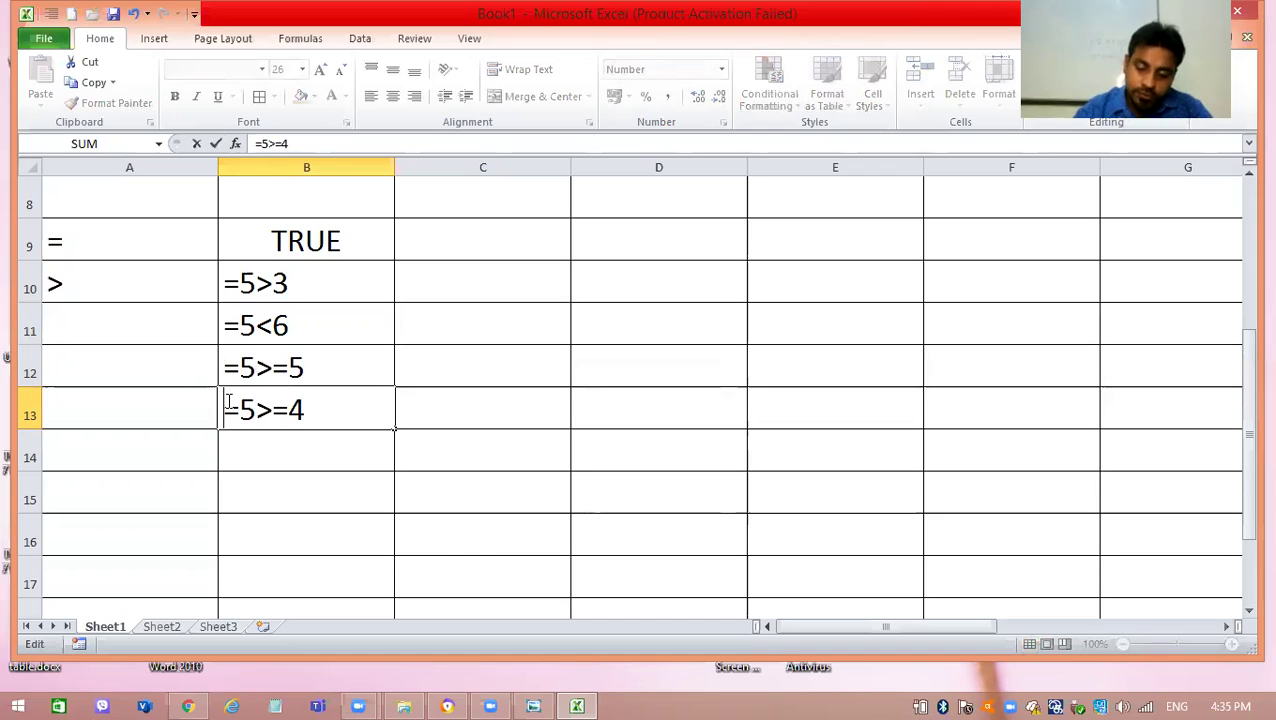
key(Return)
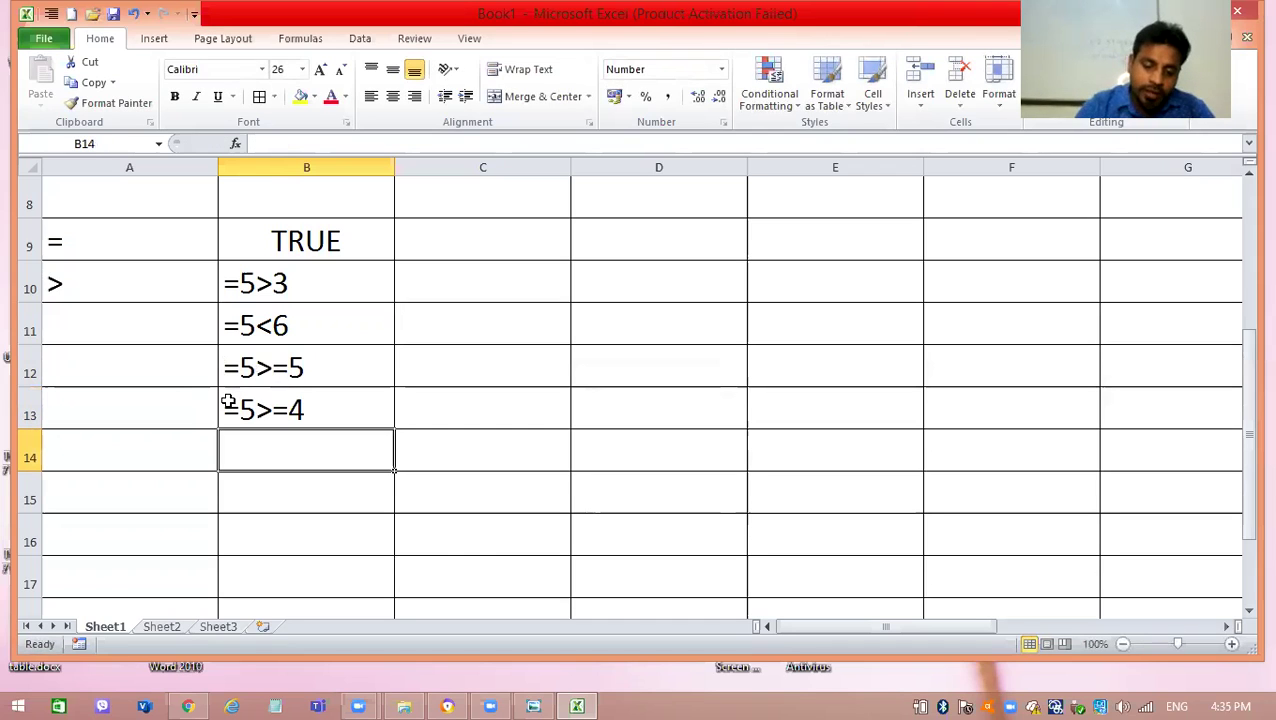
text(=5>=)
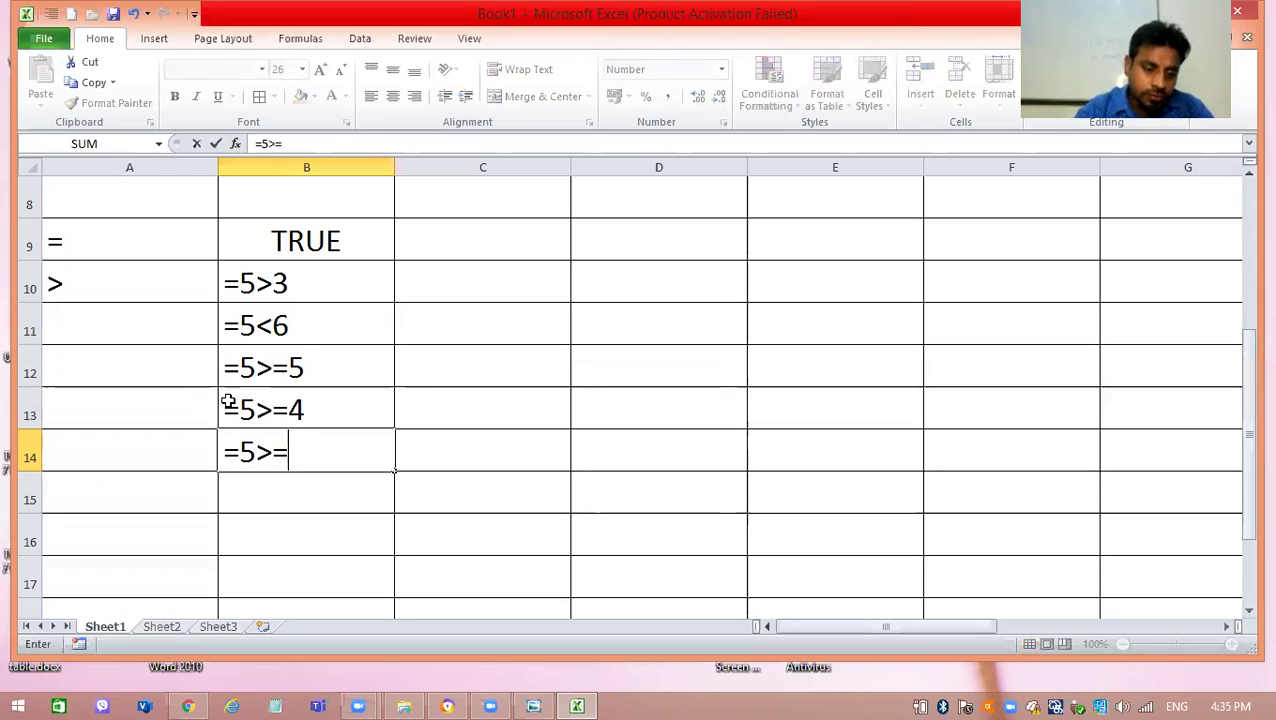
text(7)
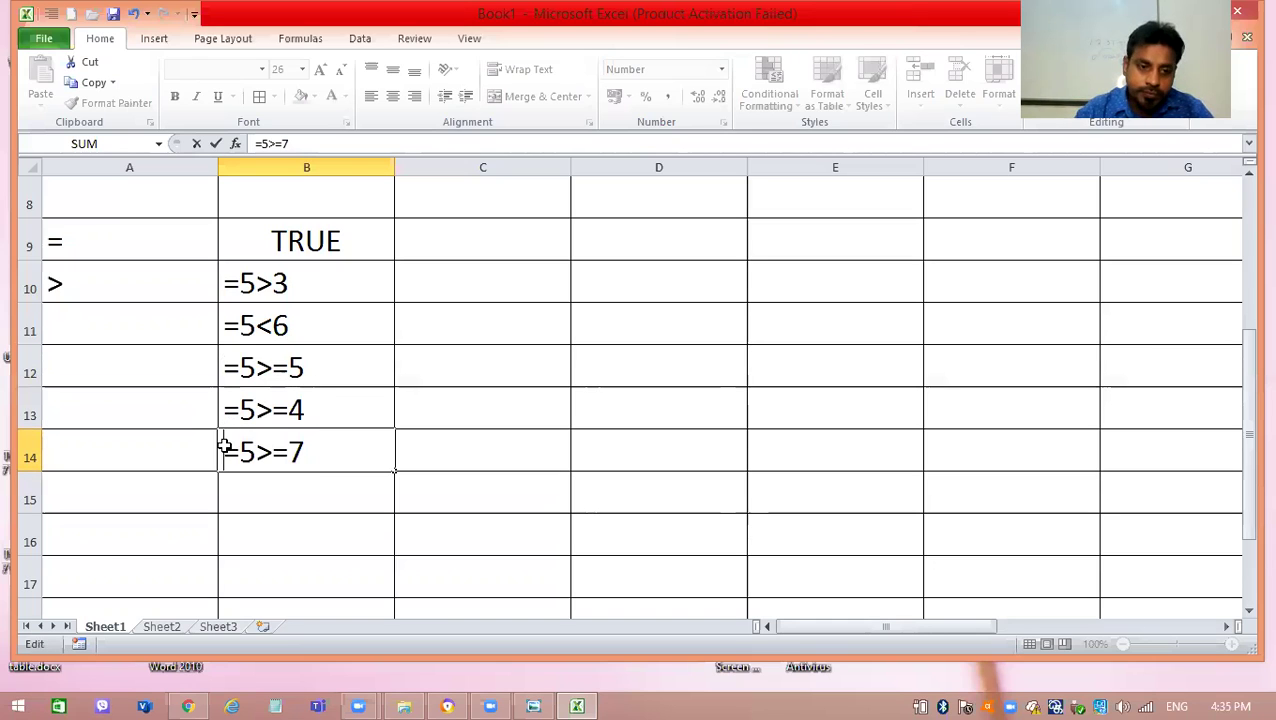
key(Return)
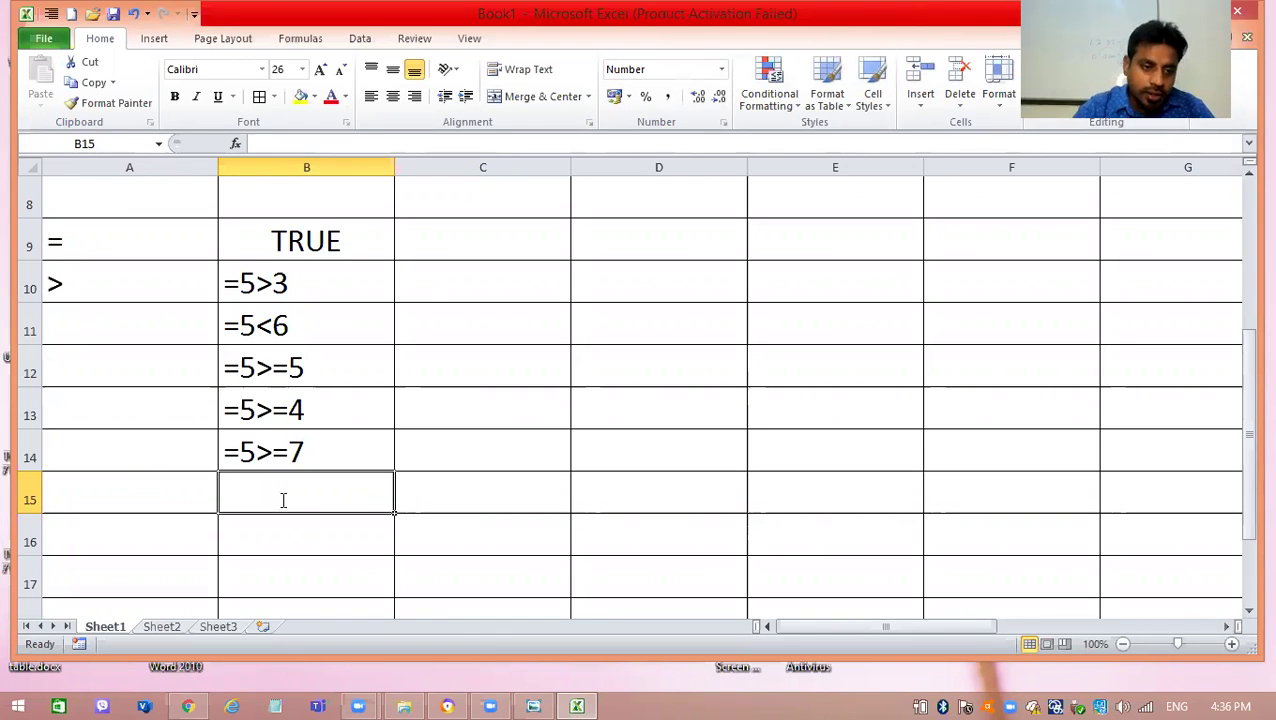
text(=)
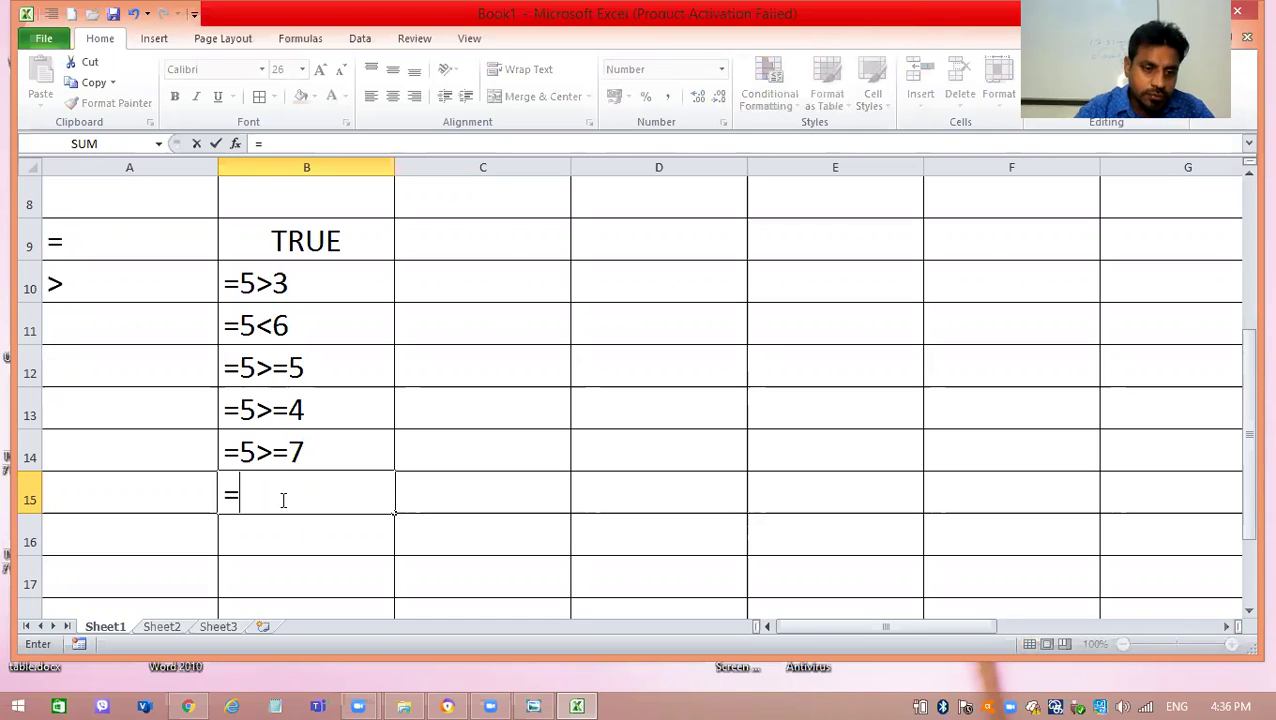
key(BackSpace)
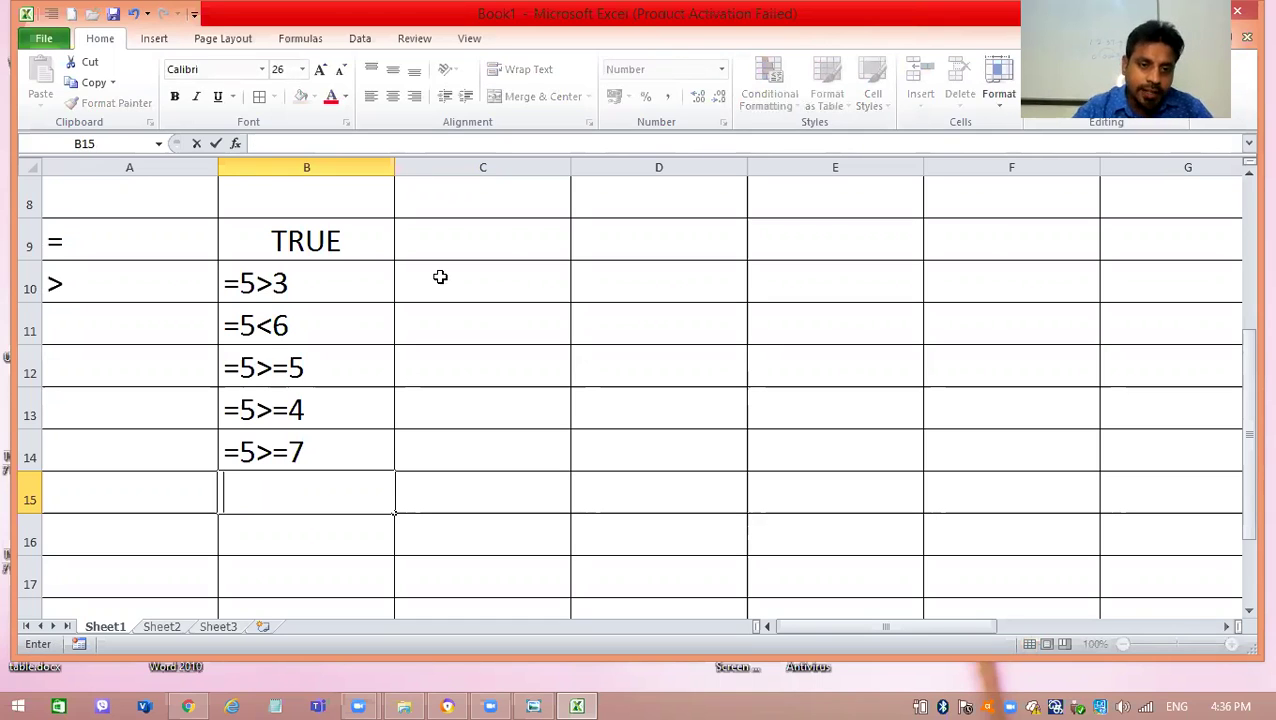
Step: Enter =5<5 as text in C10 and =5<=5 in C11
click(444, 283)
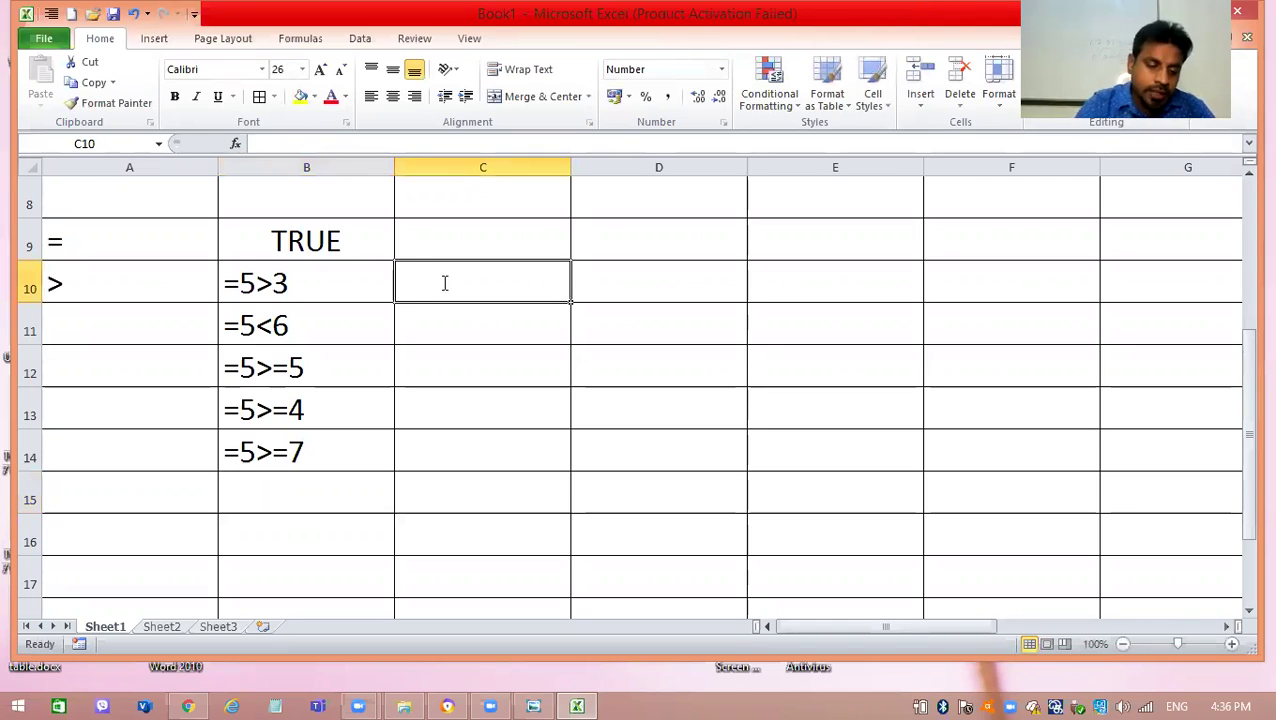
text(=5<5)
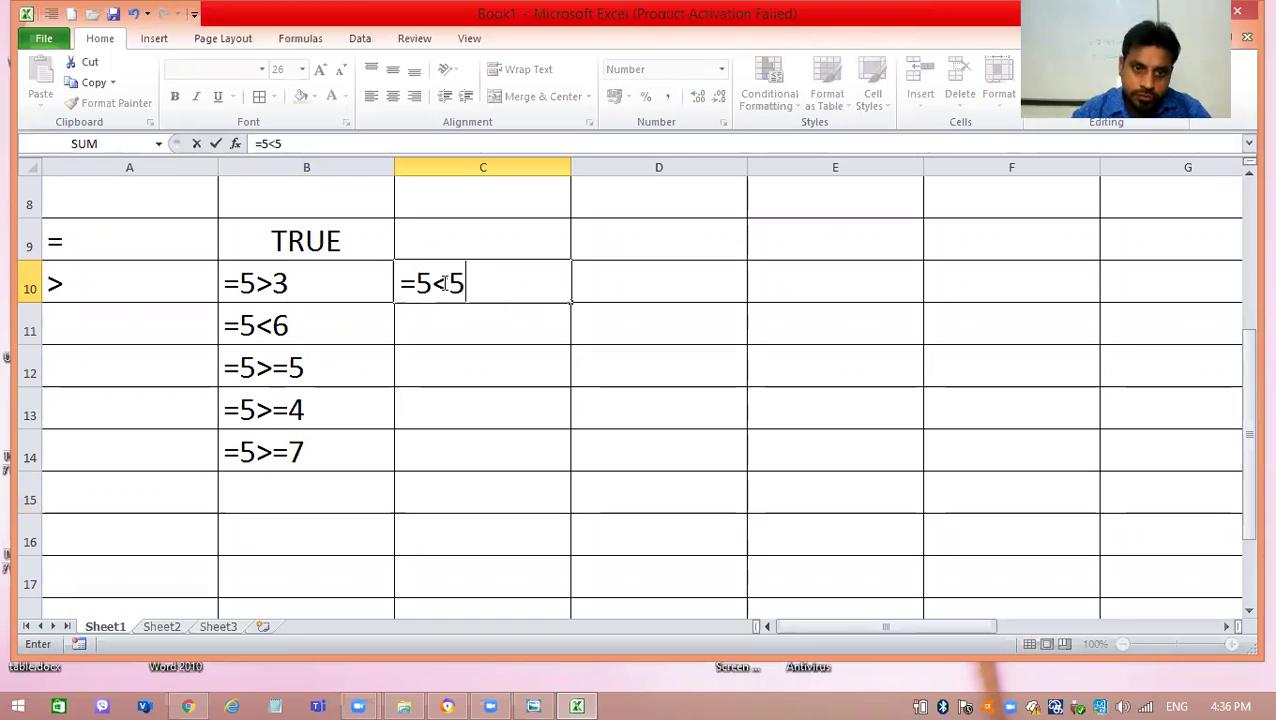
click(398, 283)
text(')
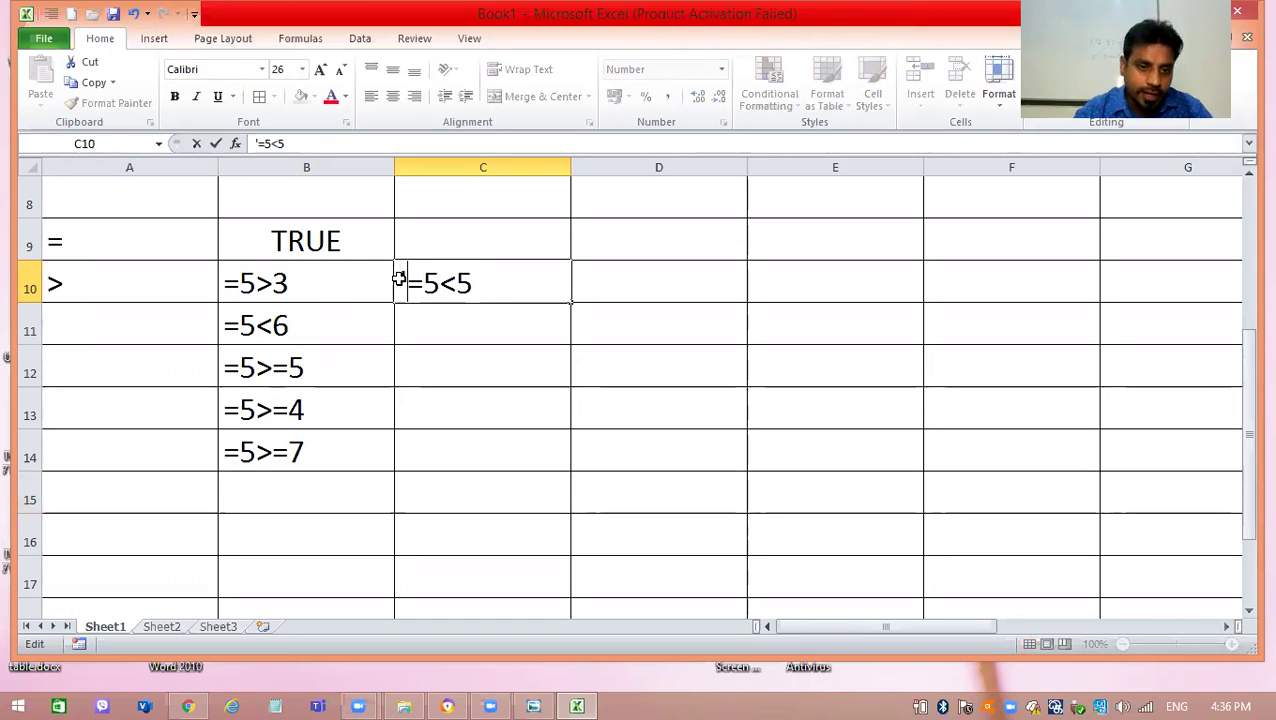
key(Return)
text(=)
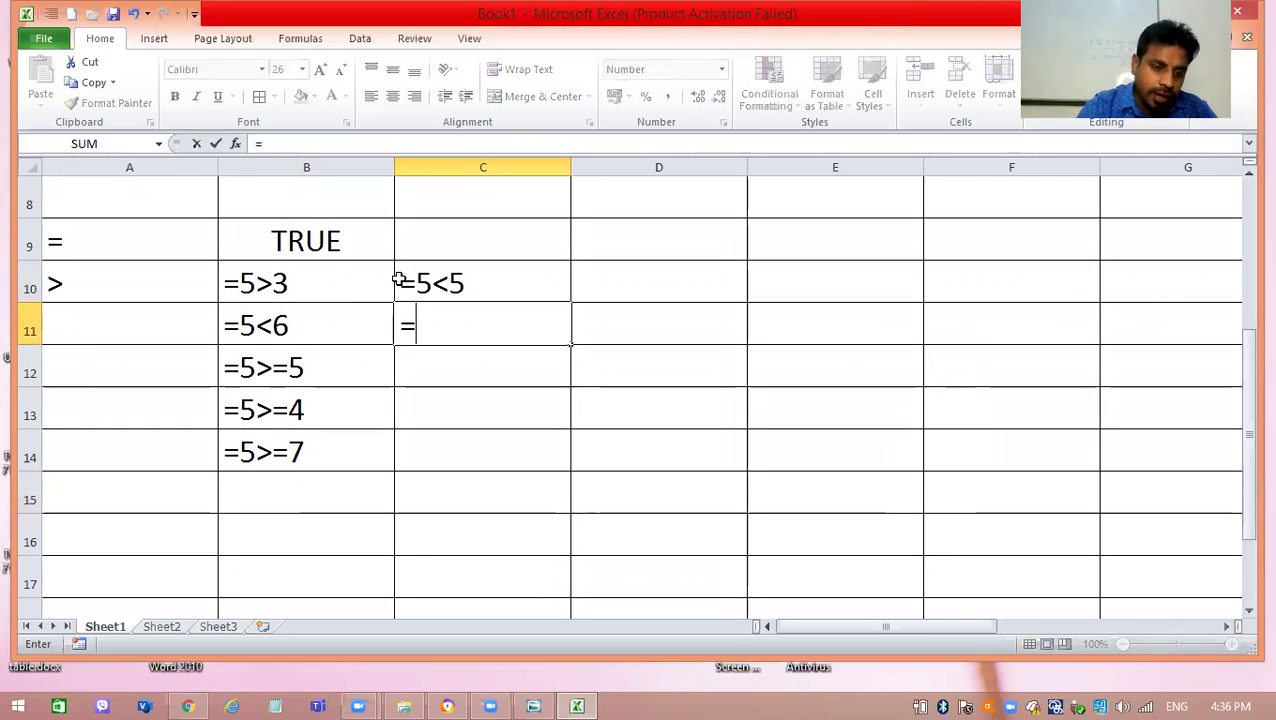
text(5<==)
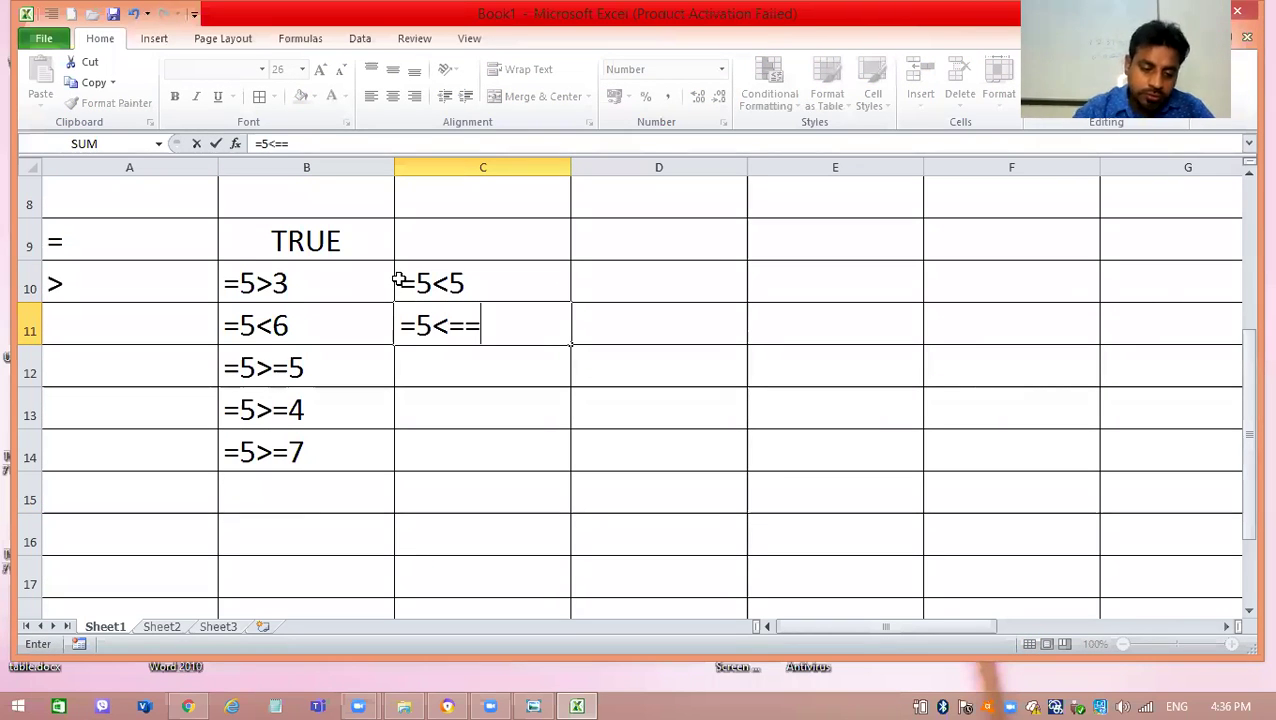
key(BackSpace)
text(5)
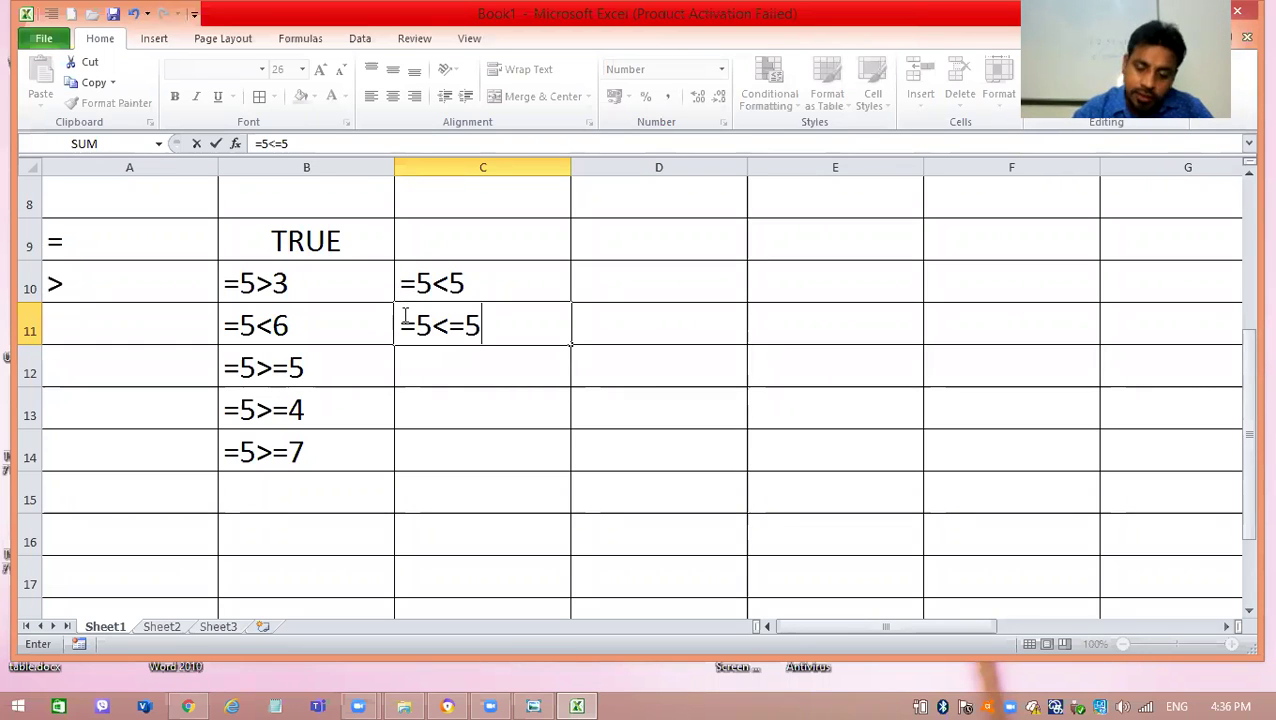
key(Return)
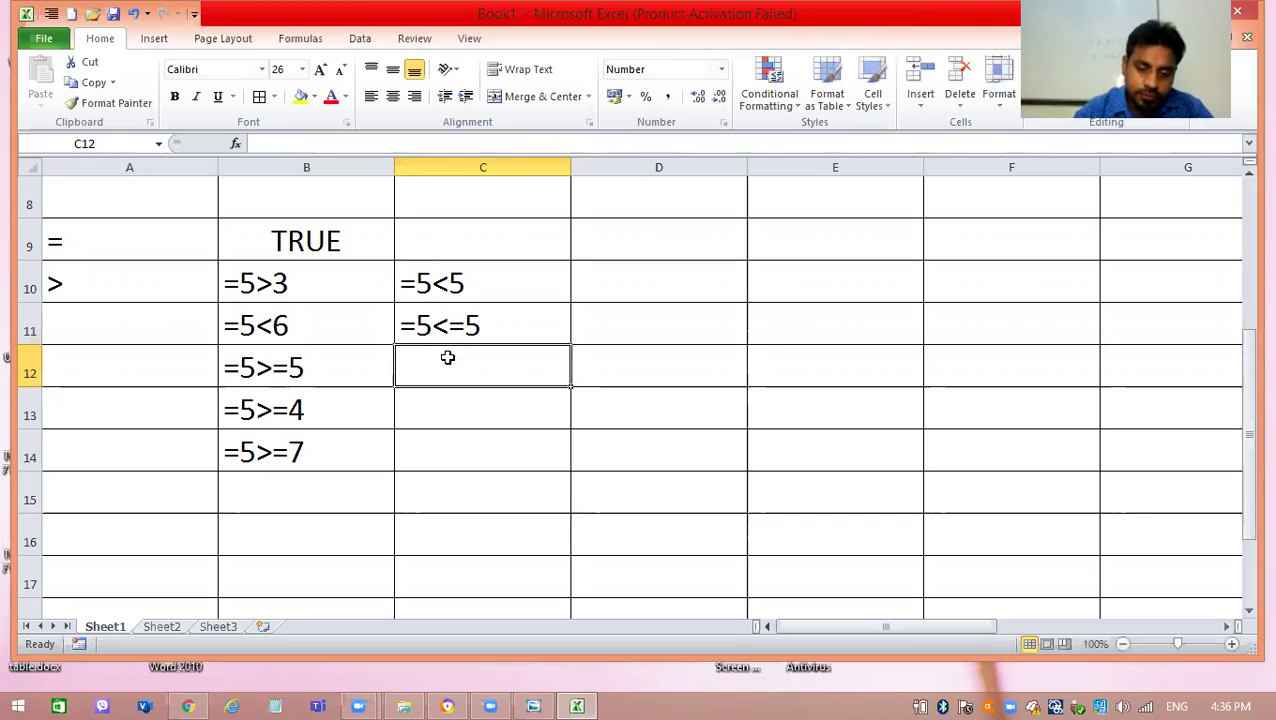
Step: Enter =5<>5 in C12 as text, removing the stray space
text(=)
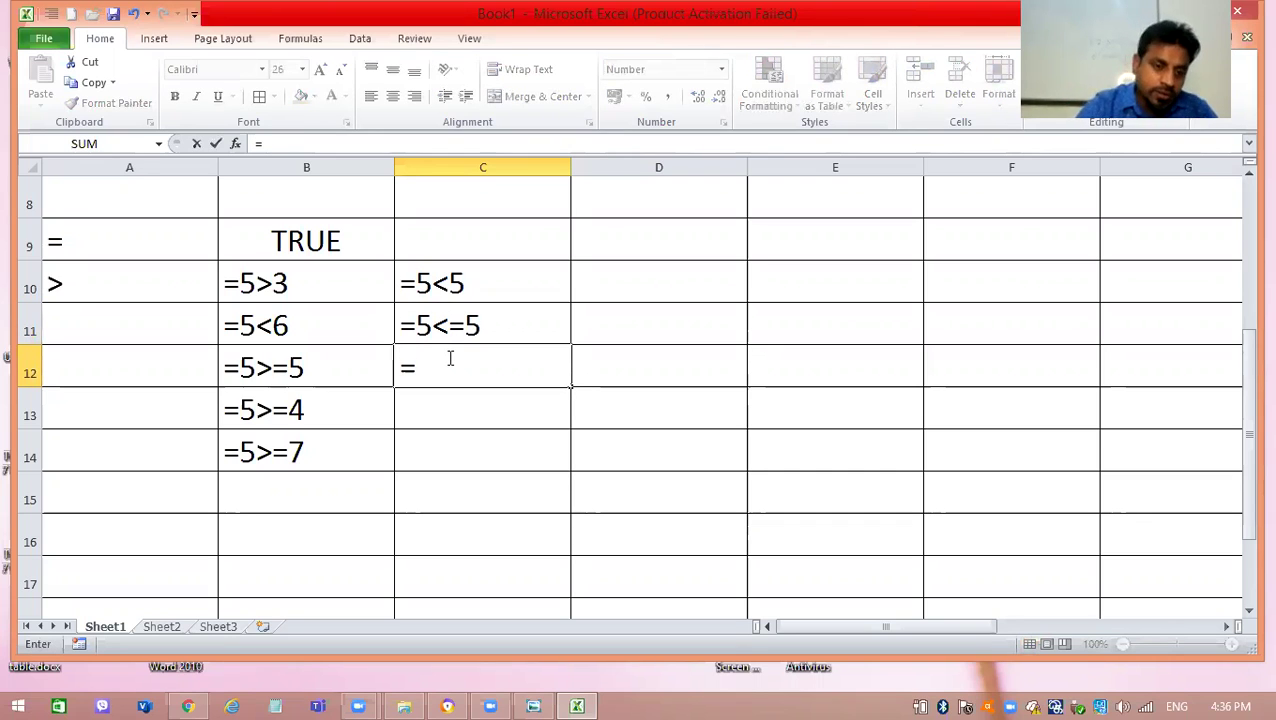
text(5<>)
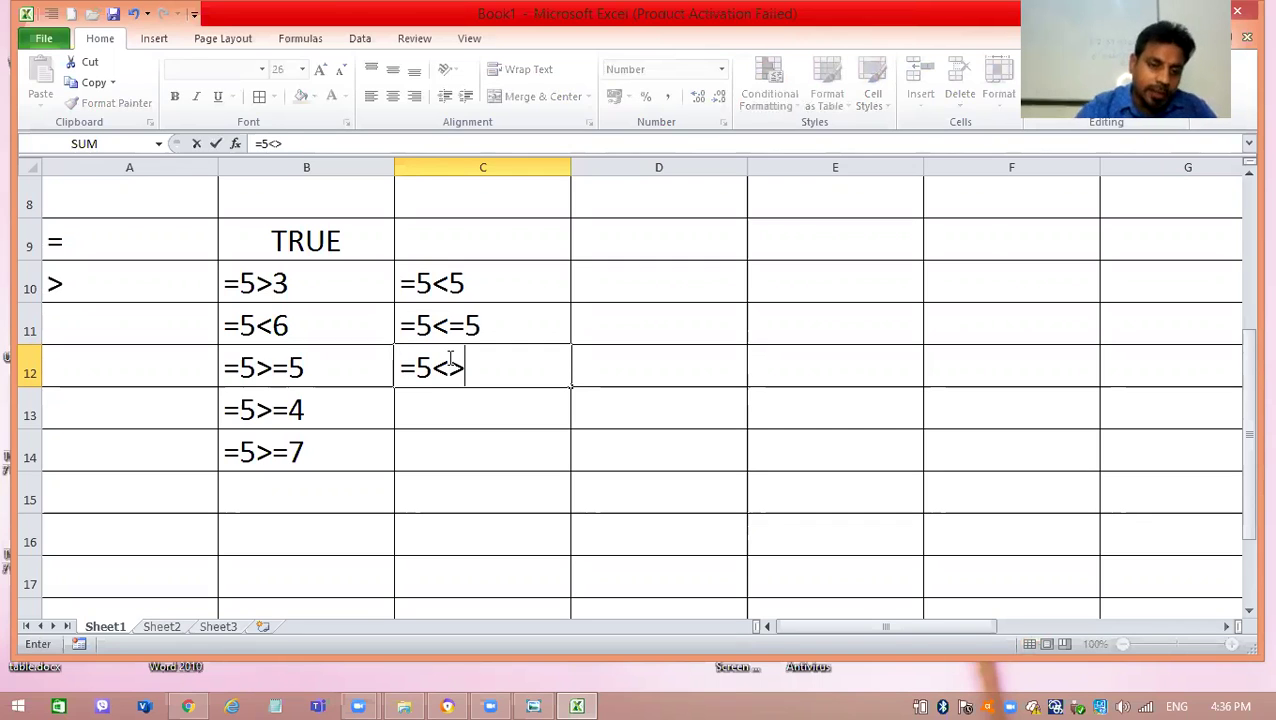
text(5)
click(401, 368)
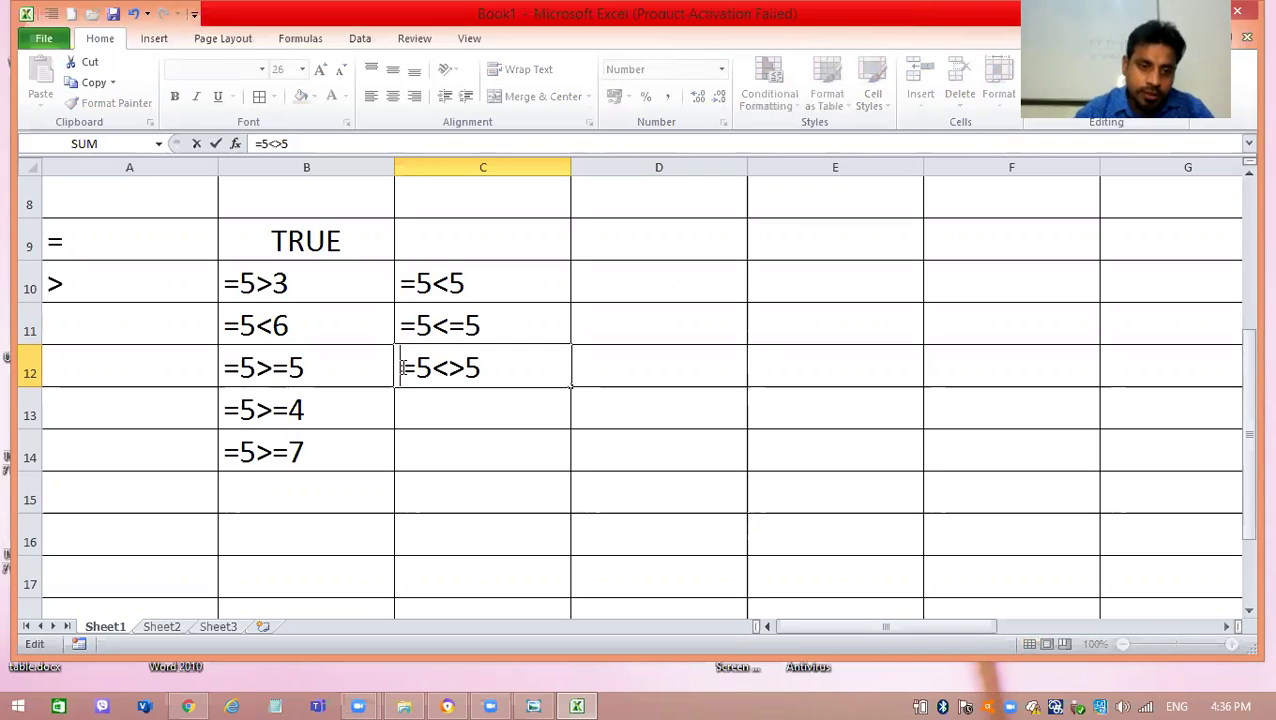
key(Return)
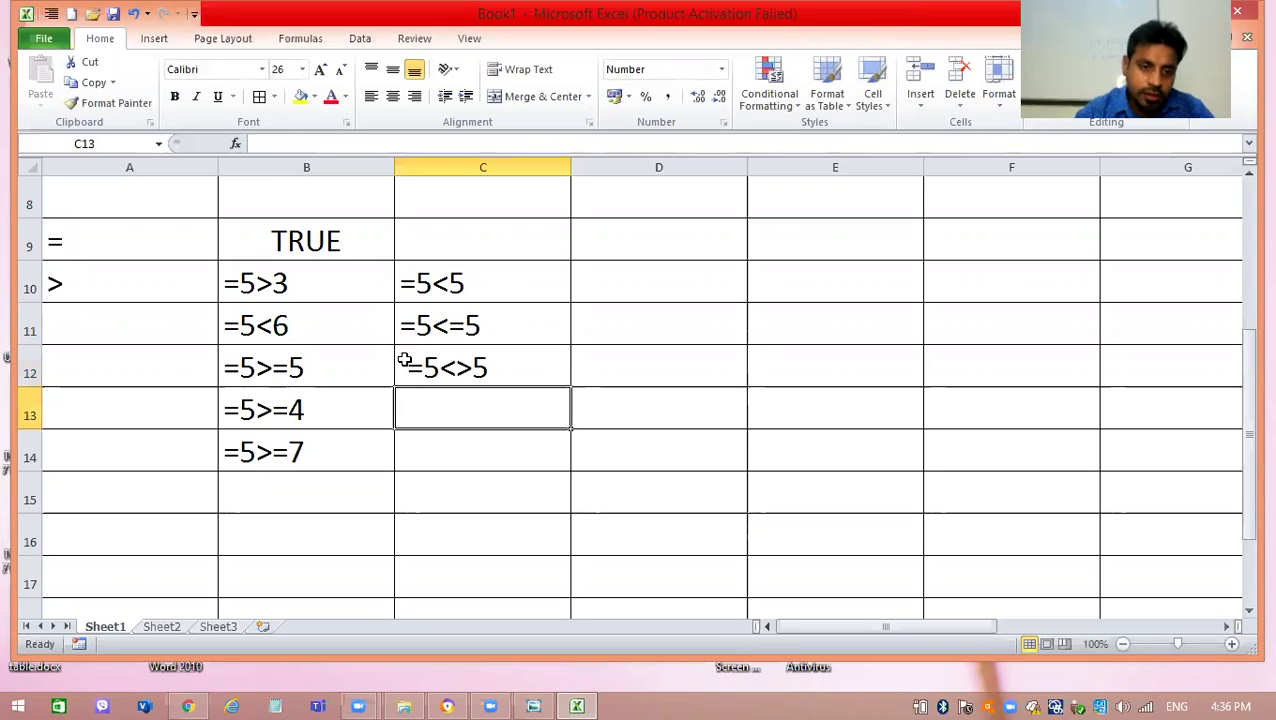
double_click(405, 362)
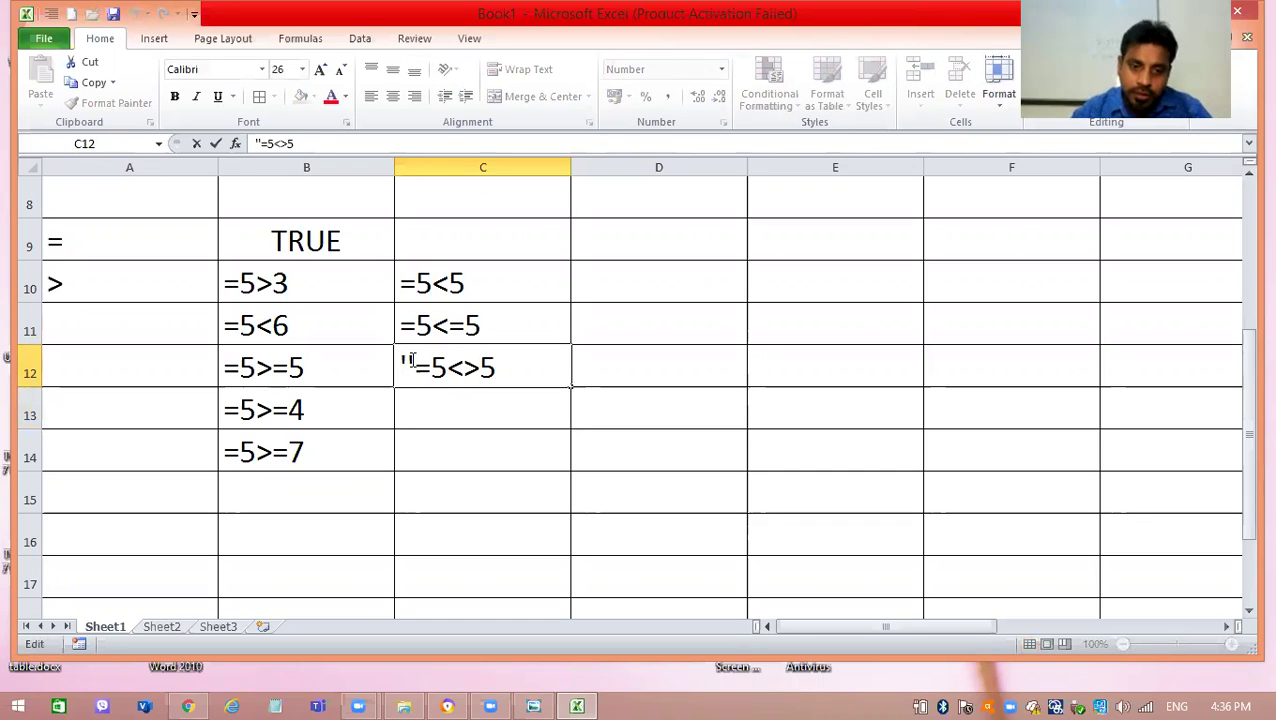
key(BackSpace)
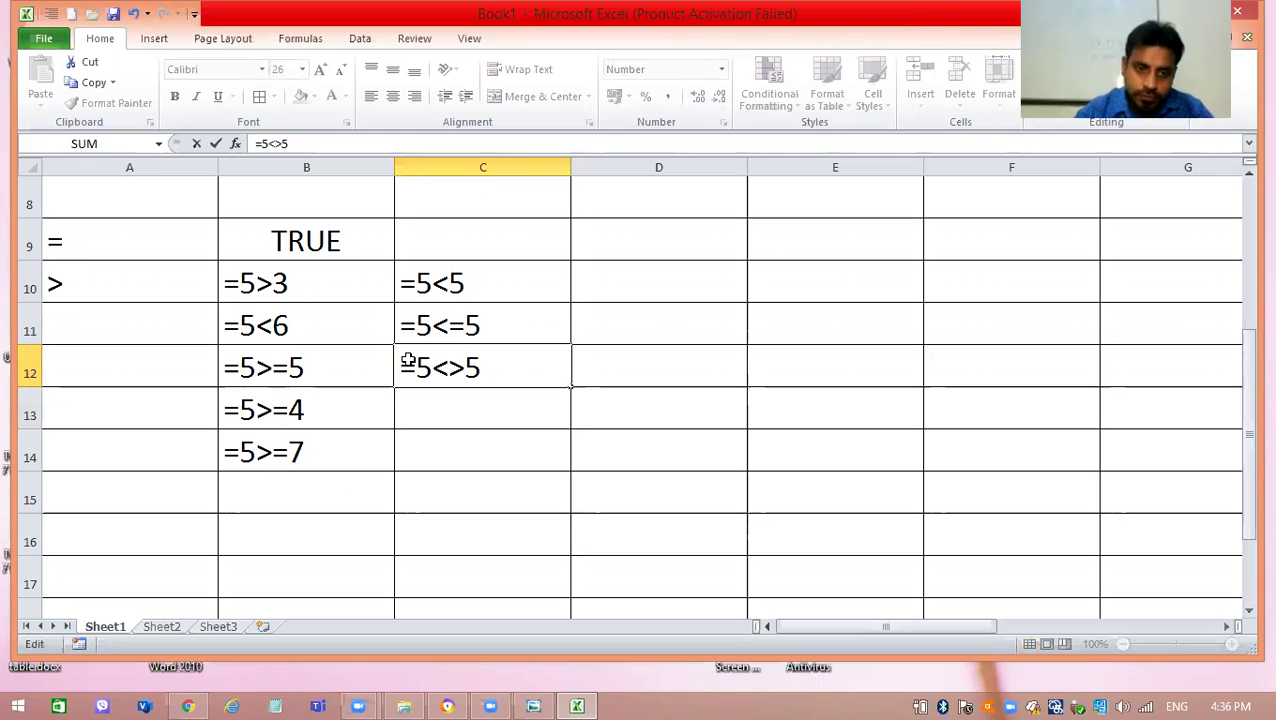
key(Return)
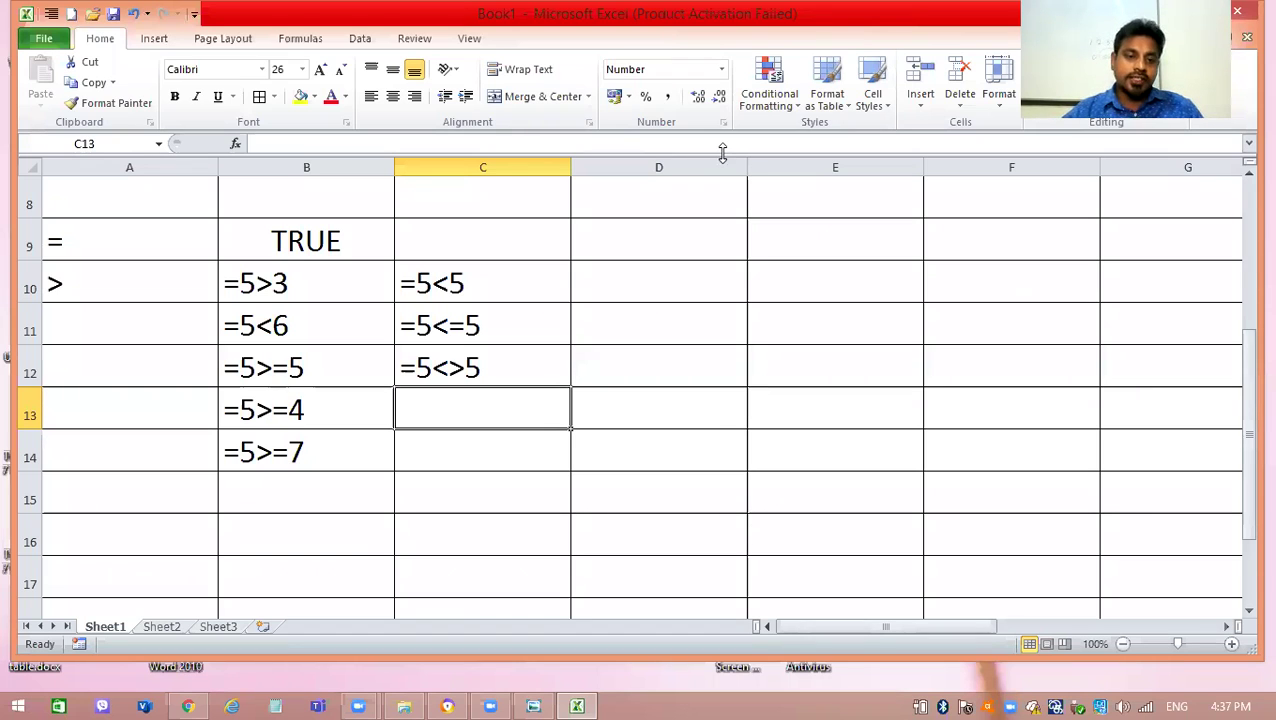
Step: Remove the leading apostrophes in B10 and B11 so both evaluate to TRUE
click(229, 282)
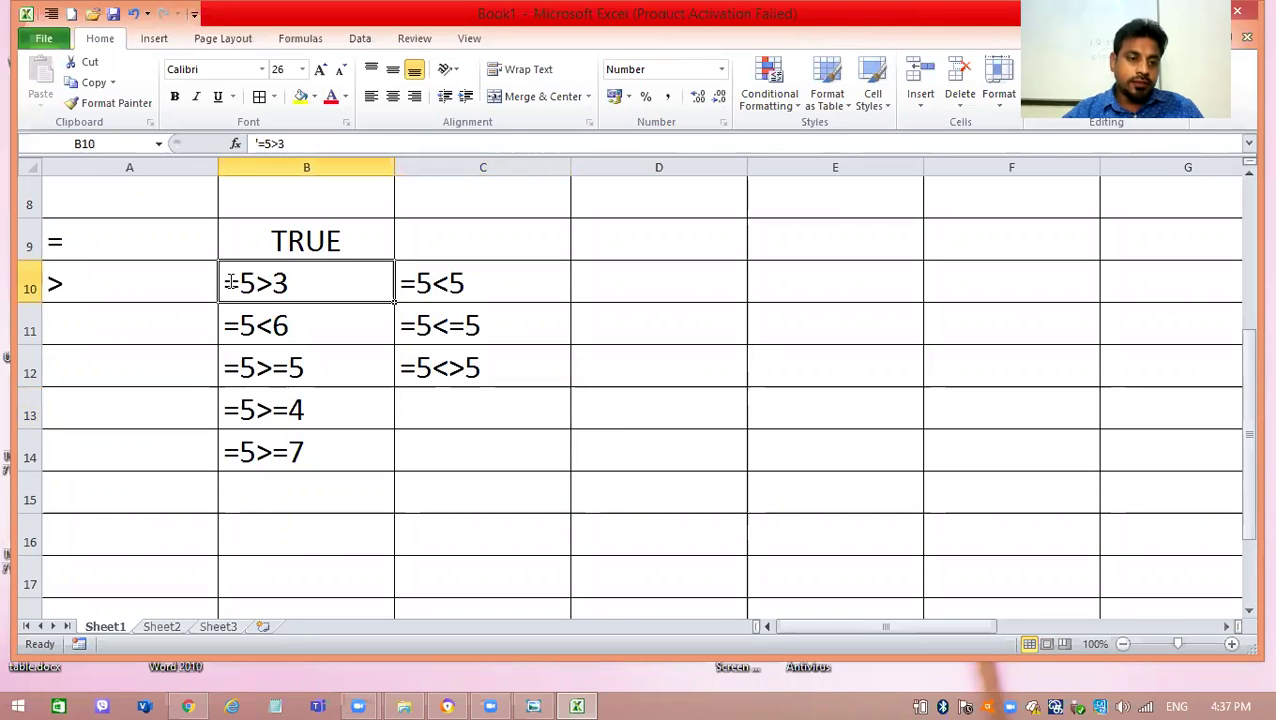
double_click(229, 282)
key(BackSpace)
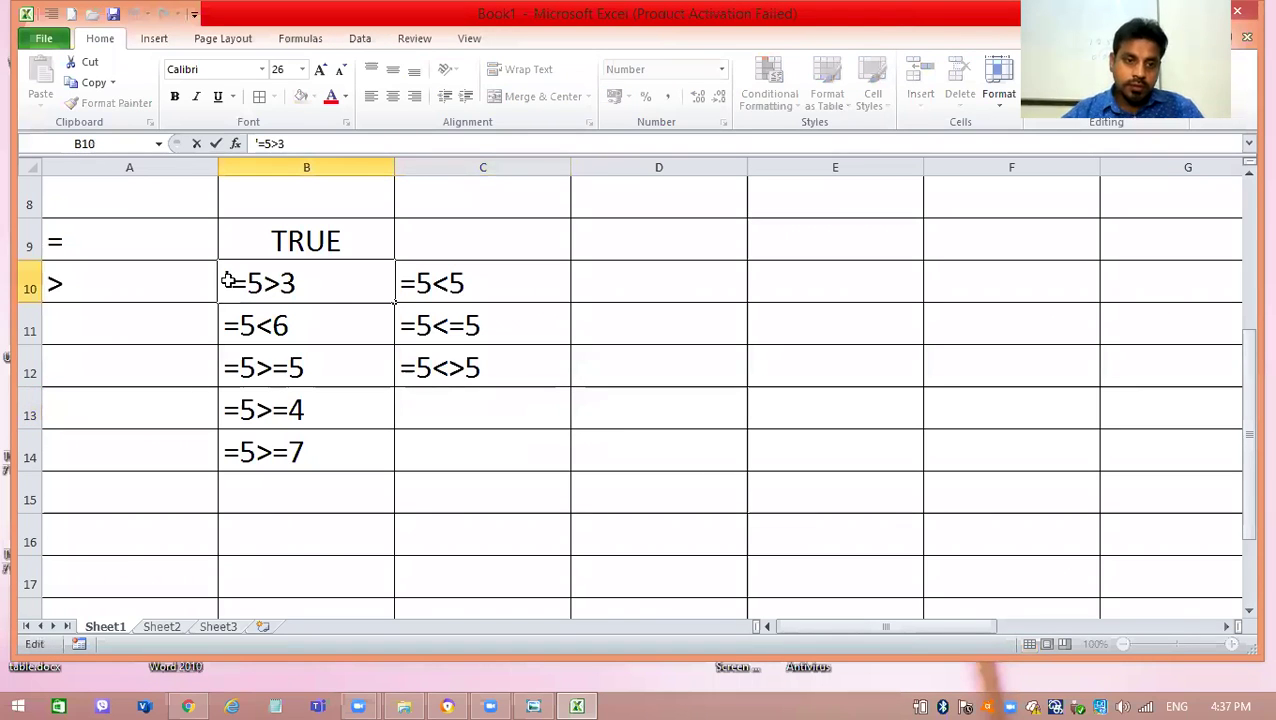
key(Return)
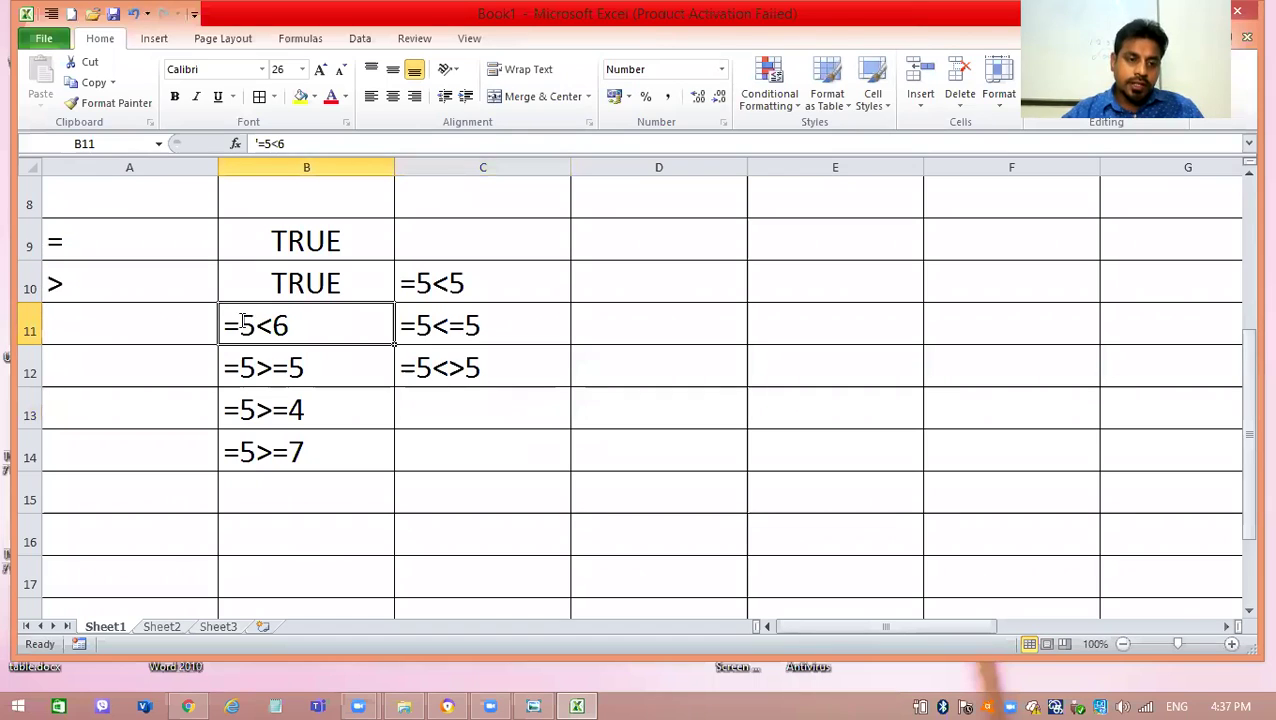
double_click(236, 320)
key(Left)
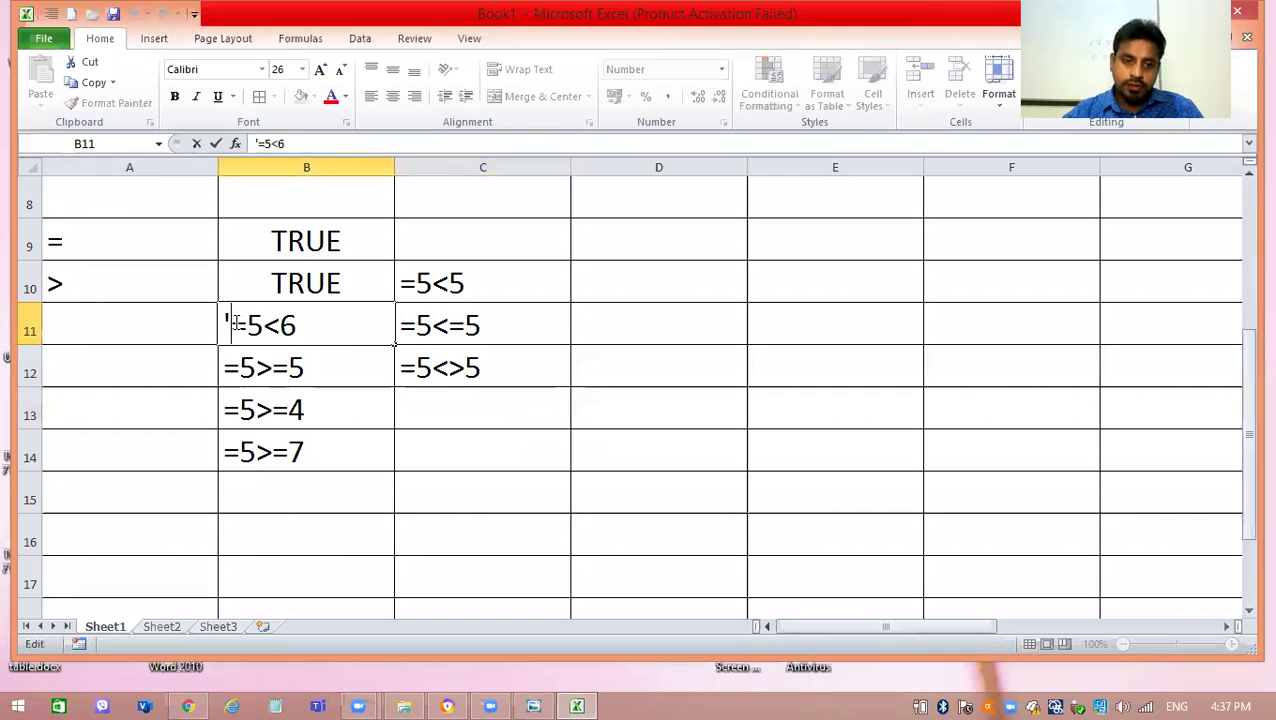
key(BackSpace)
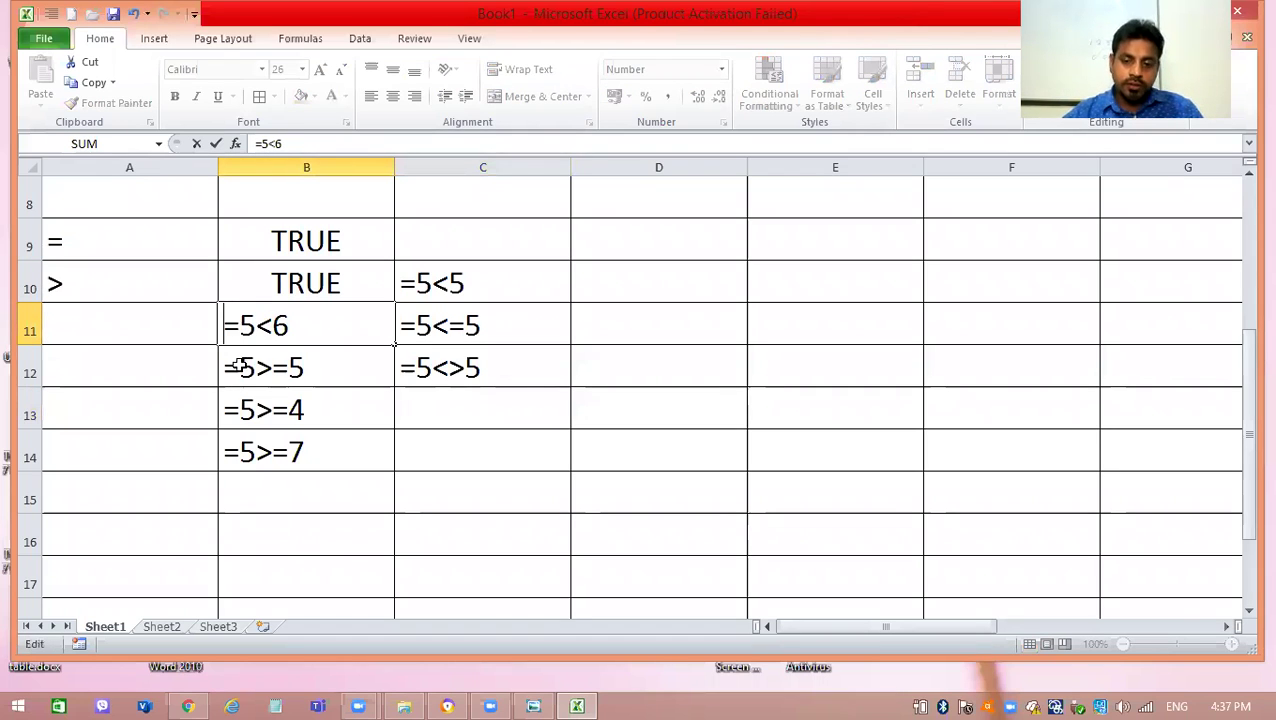
key(Return)
Step: Turn B12 through B14 into formulas, showing TRUE, TRUE and FALSE
double_click(238, 366)
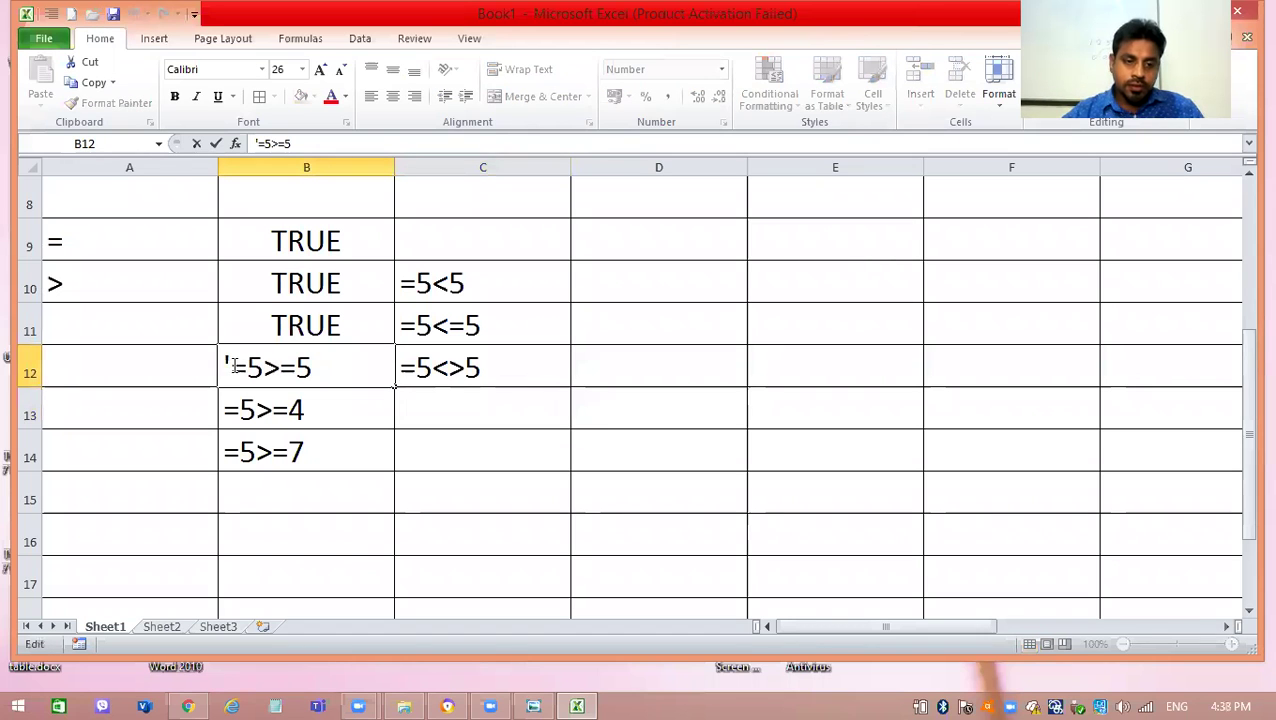
key(BackSpace)
key(Return)
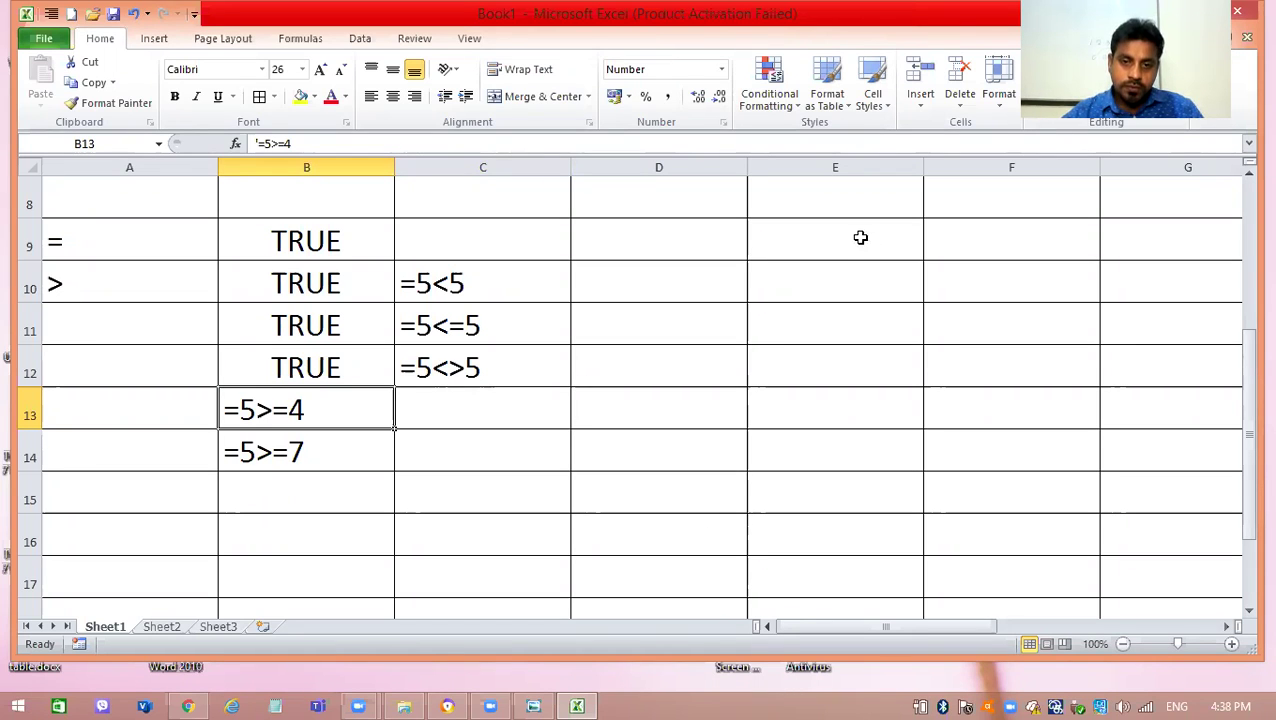
double_click(296, 408)
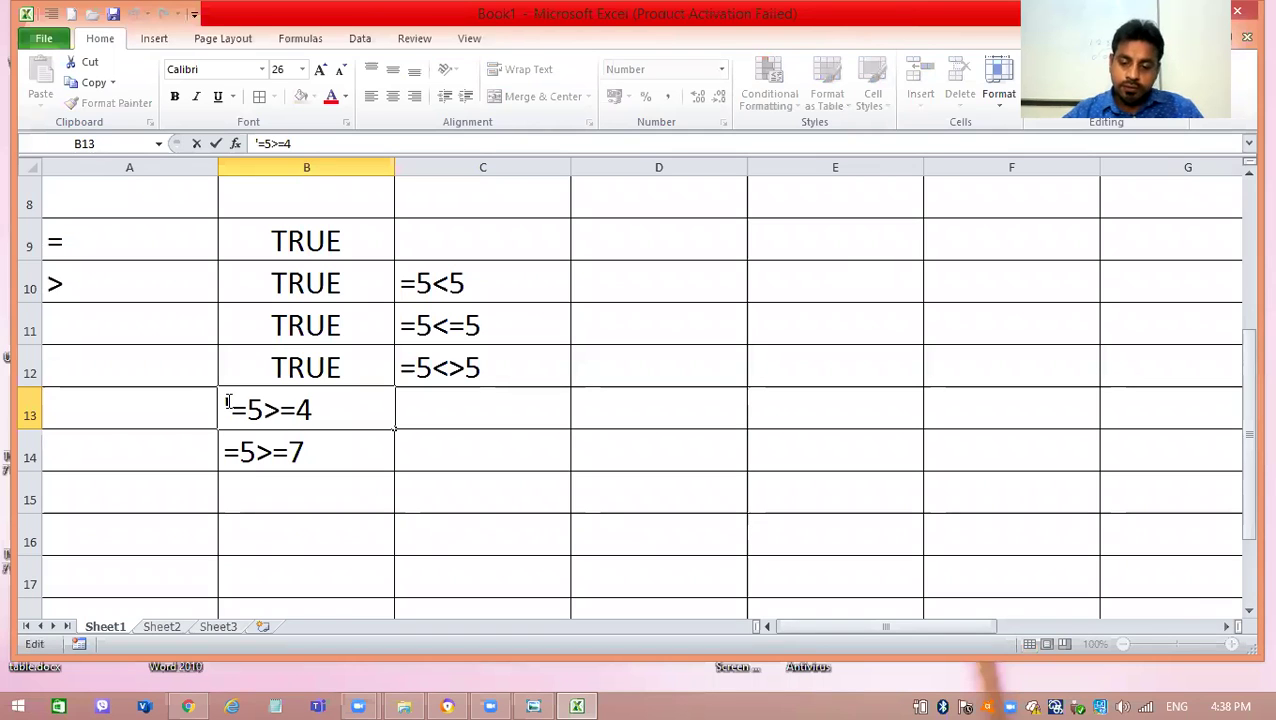
click(228, 402)
key(BackSpace)
key(Return)
key(Return)
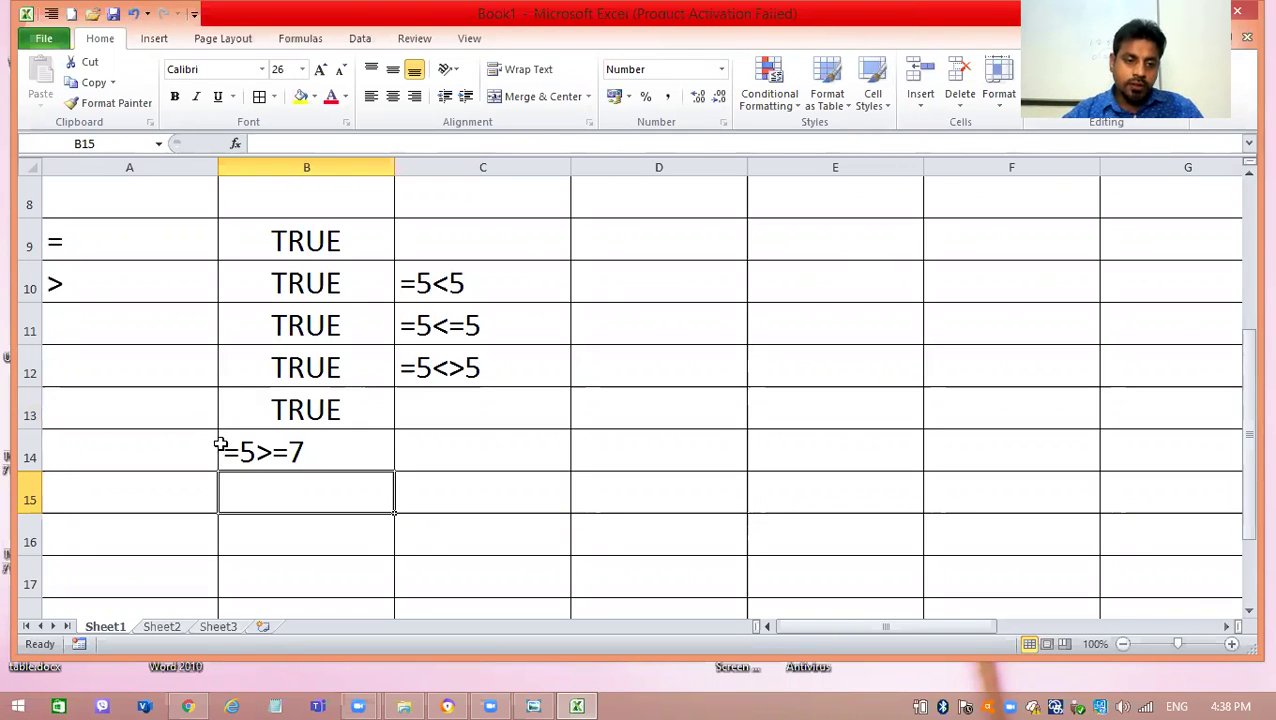
double_click(226, 447)
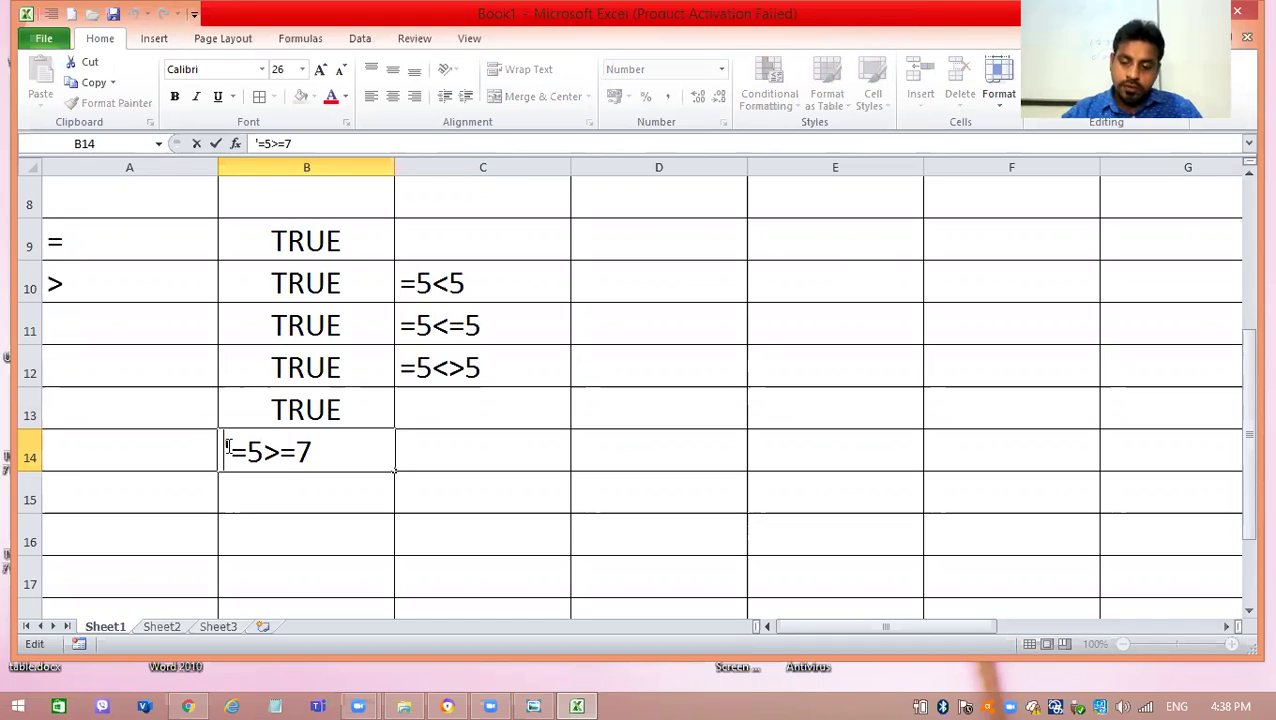
key(BackSpace)
key(Return)
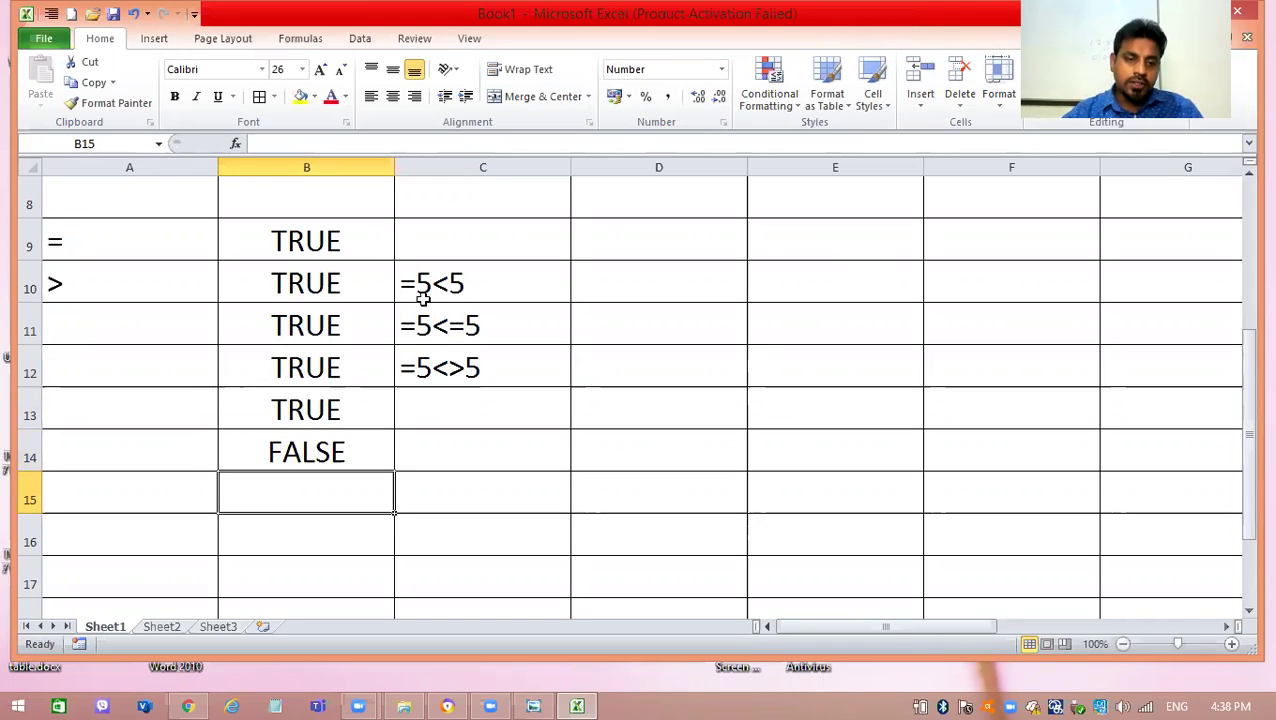
Step: Remove the apostrophes from C10, C11 and C12 so they show FALSE, TRUE and FALSE
double_click(412, 284)
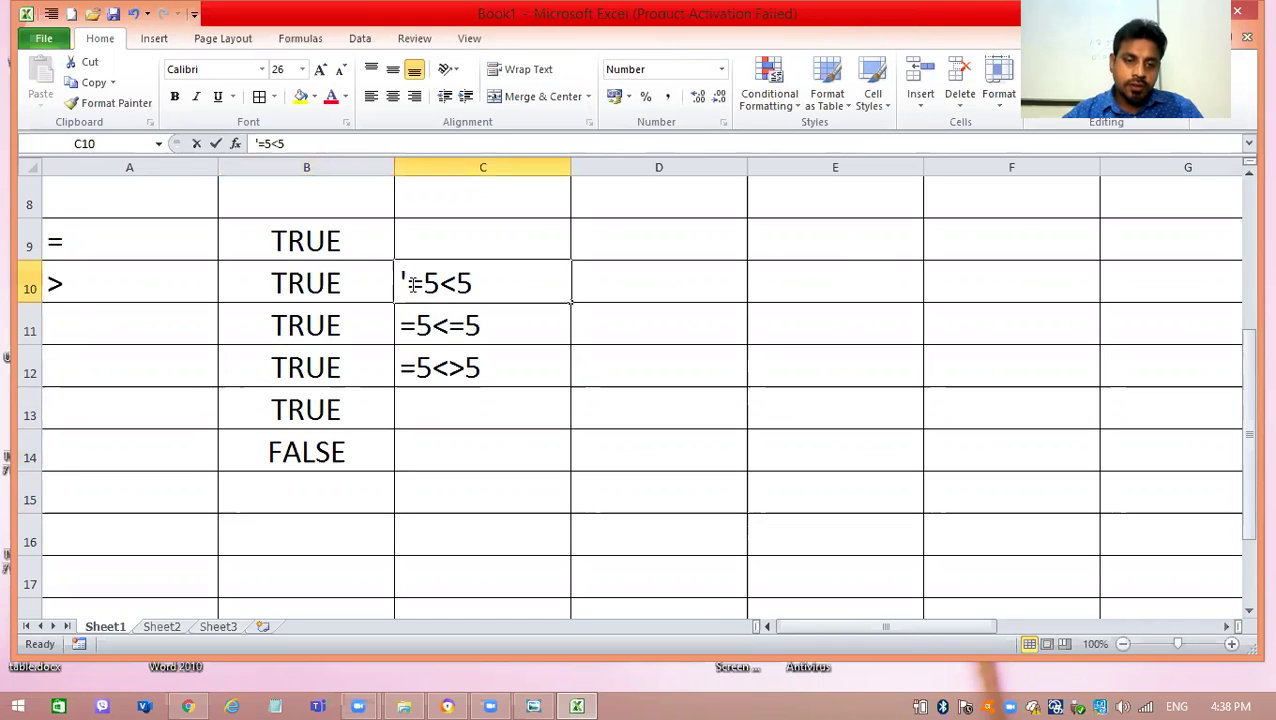
key(BackSpace)
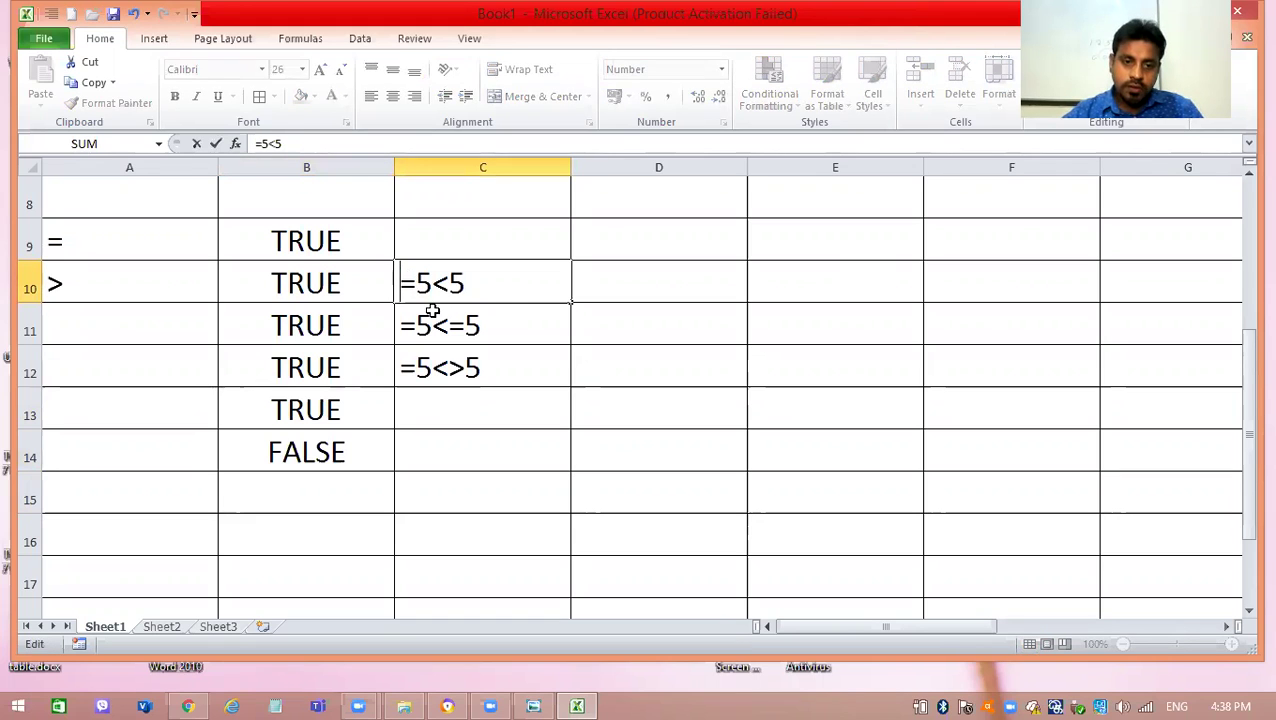
key(Return)
double_click(435, 318)
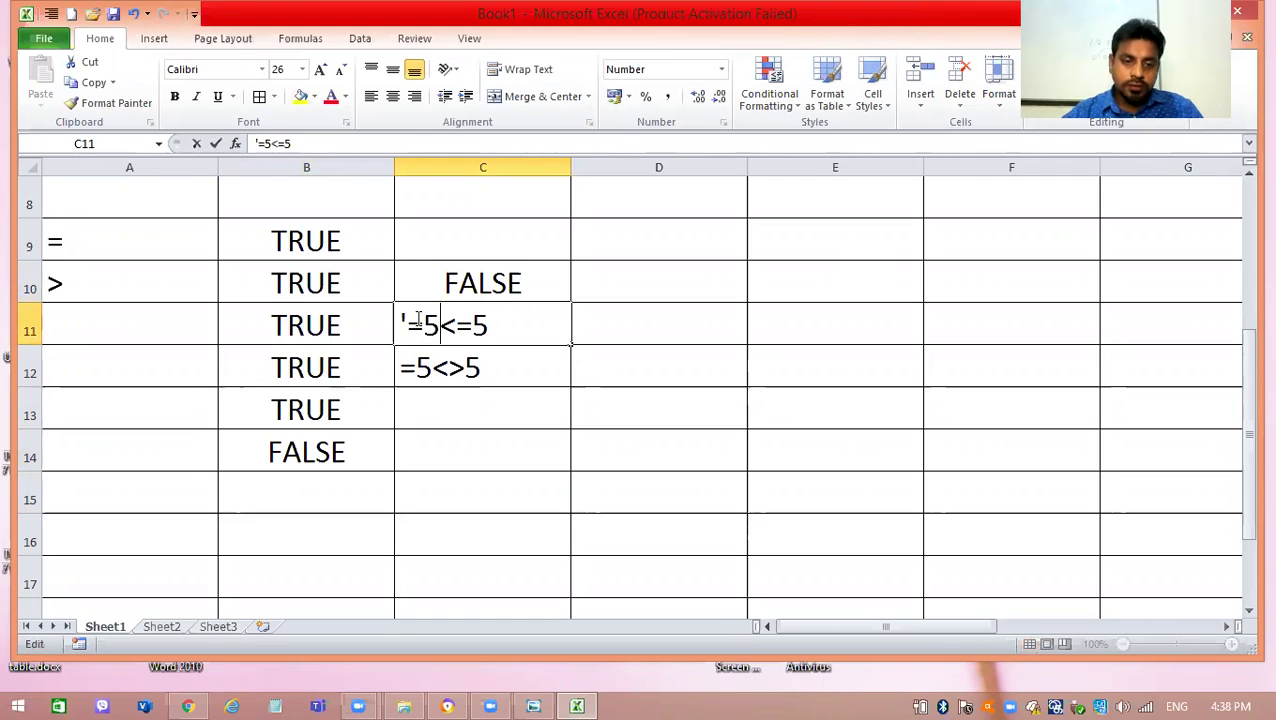
click(410, 320)
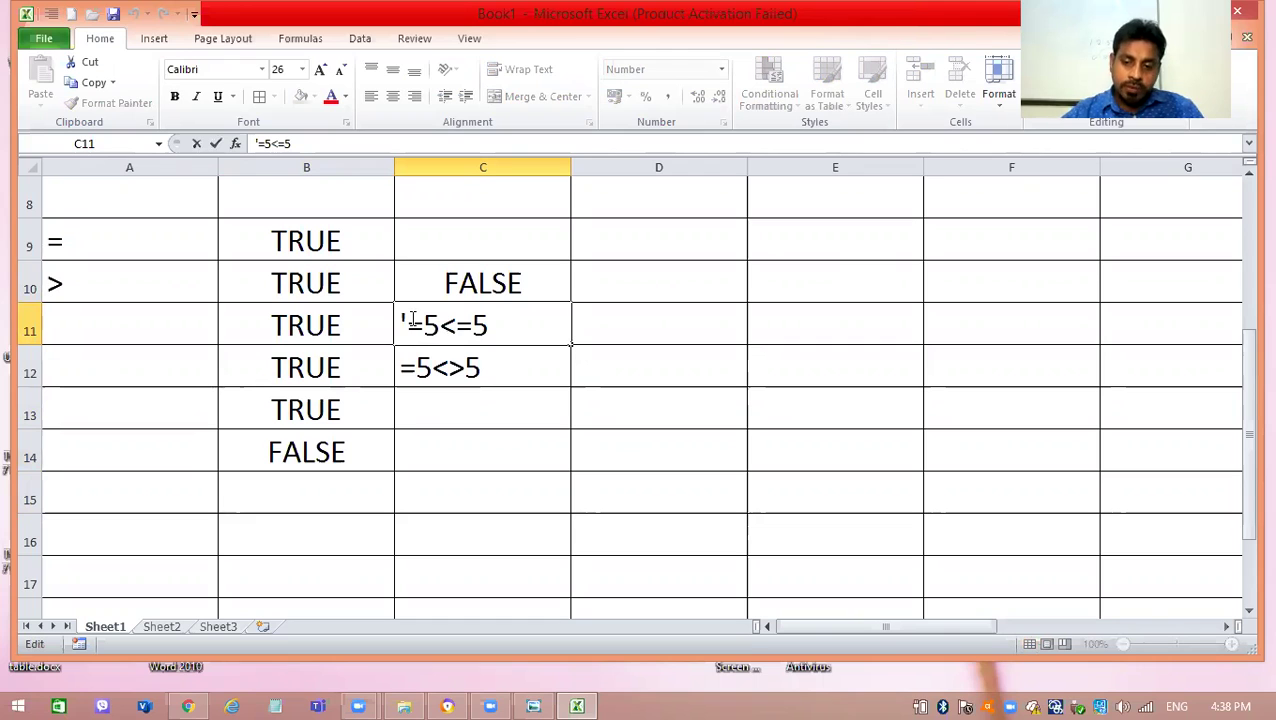
key(BackSpace)
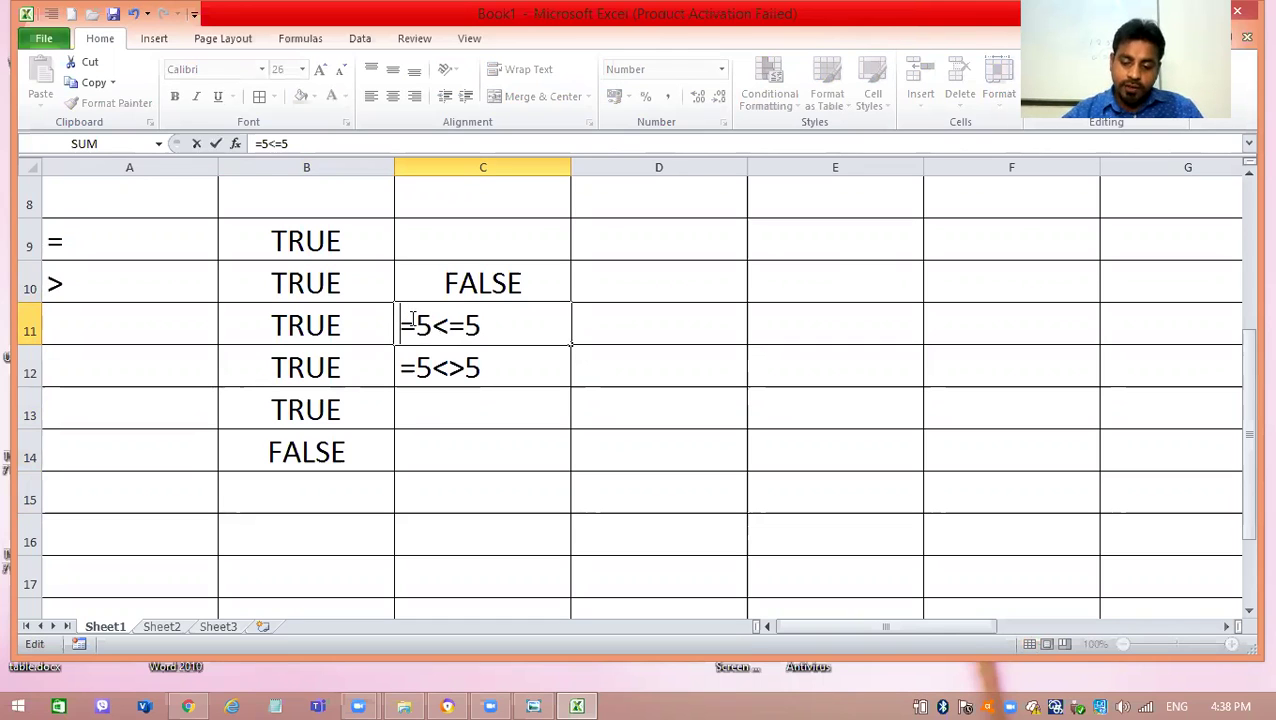
key(Return)
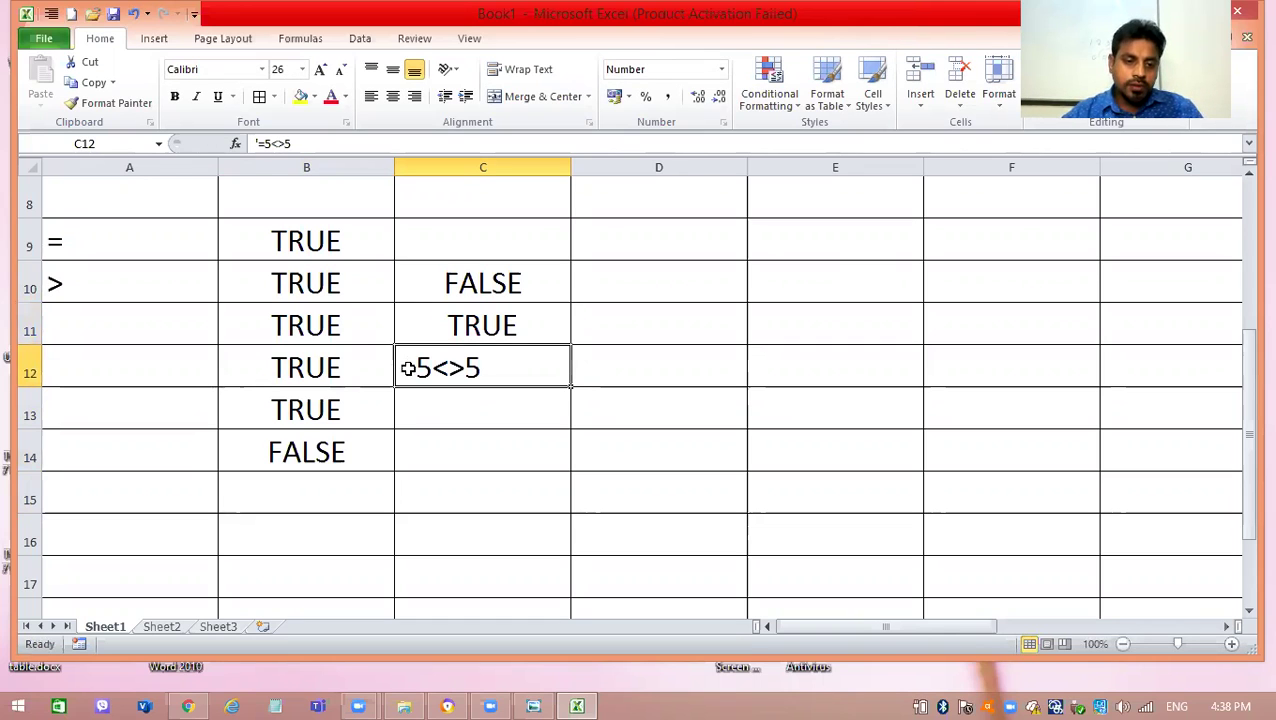
double_click(409, 368)
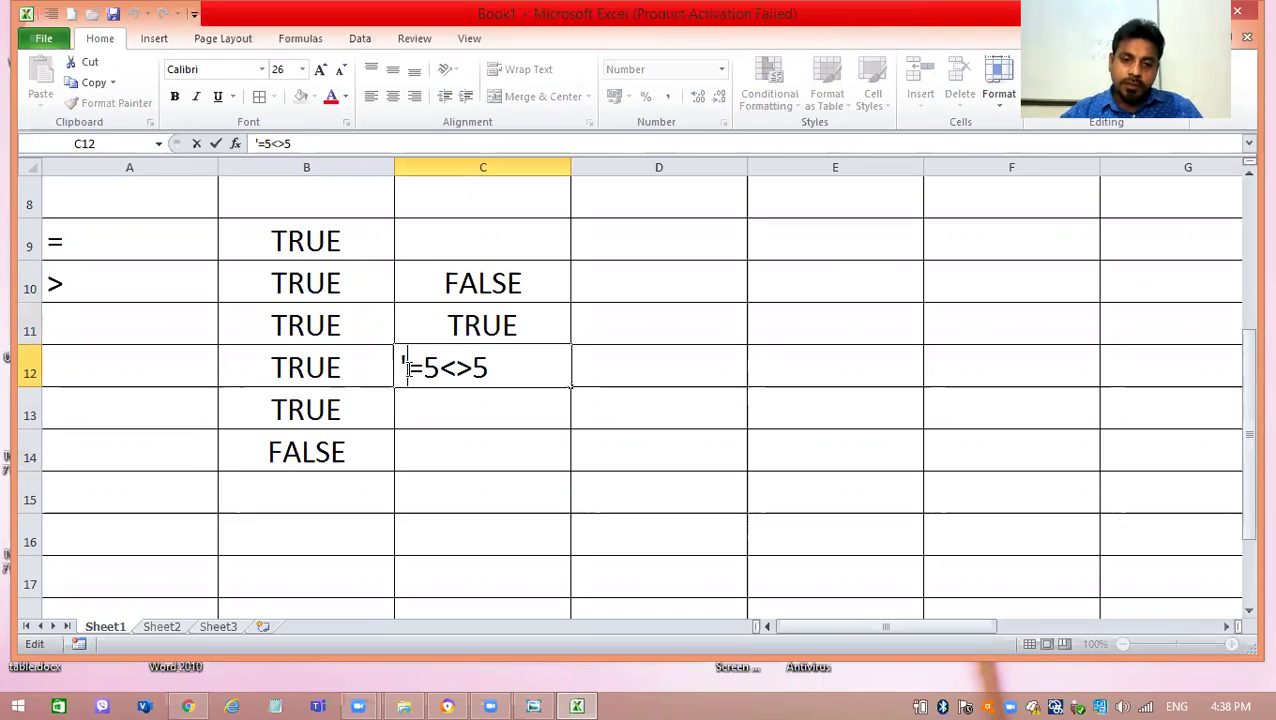
key(BackSpace)
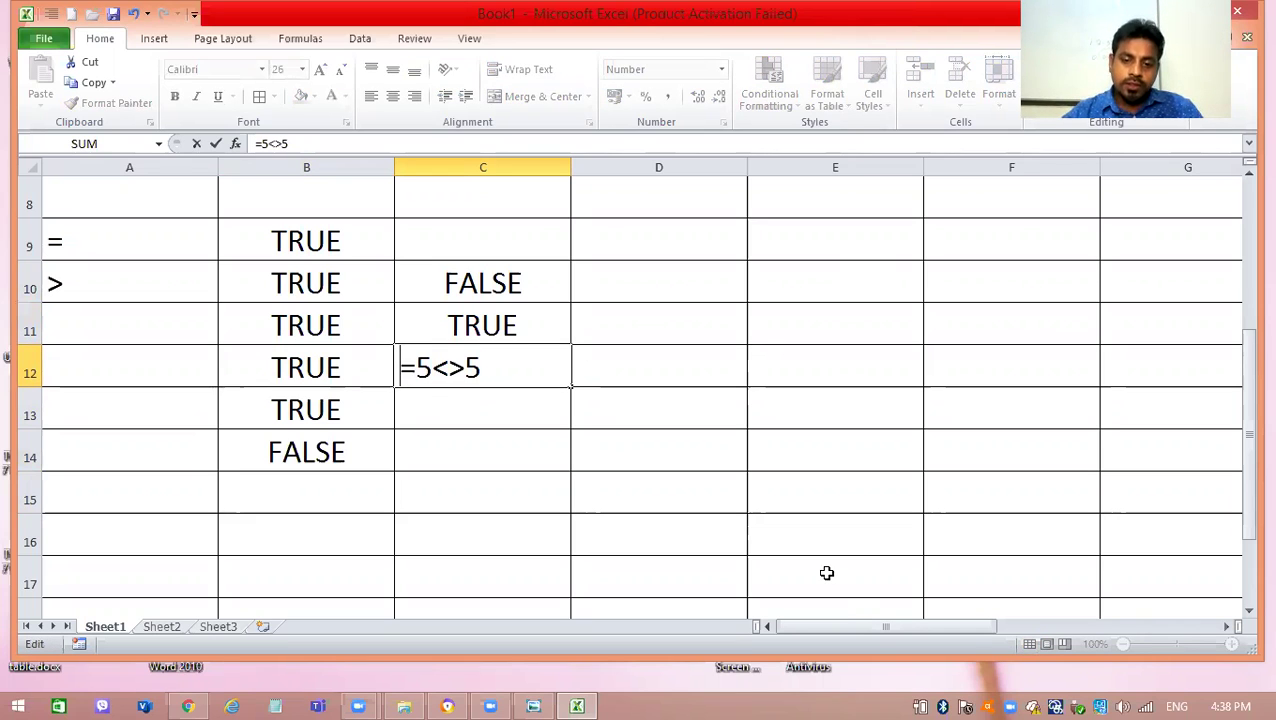
key(Return)
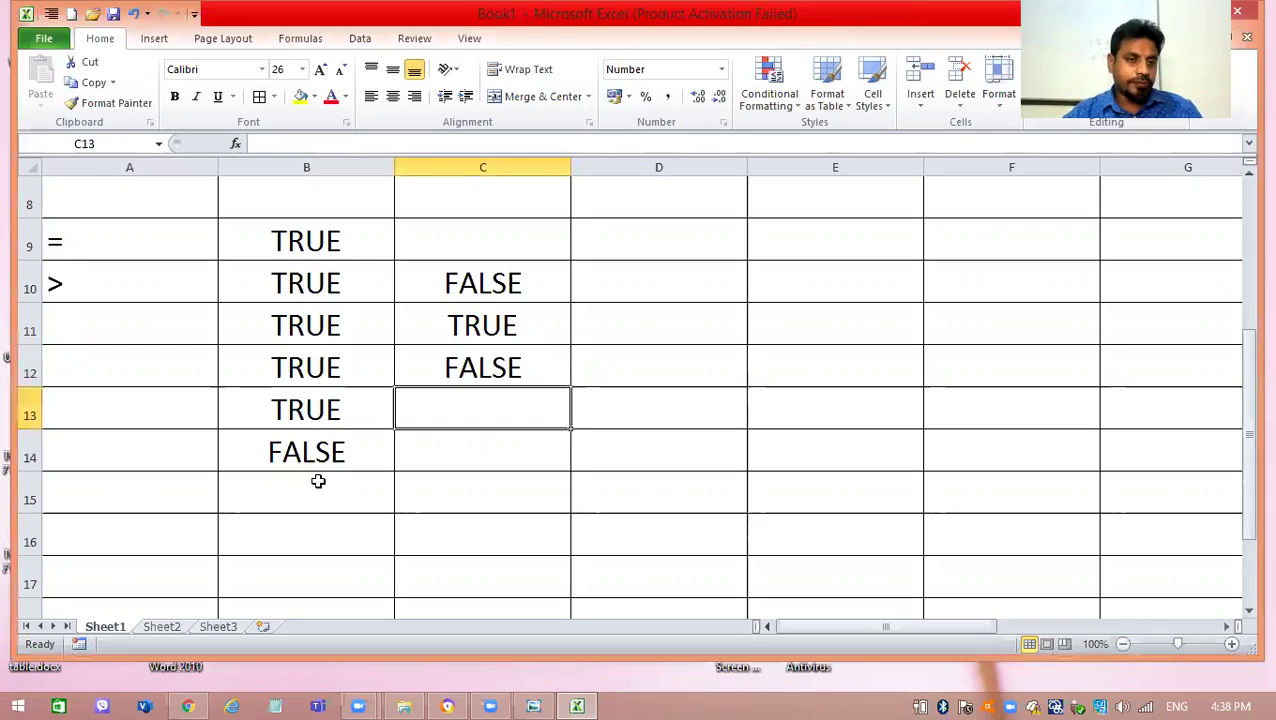
Step: Select the block of comparison examples on Sheet1
key(ctrl+a)
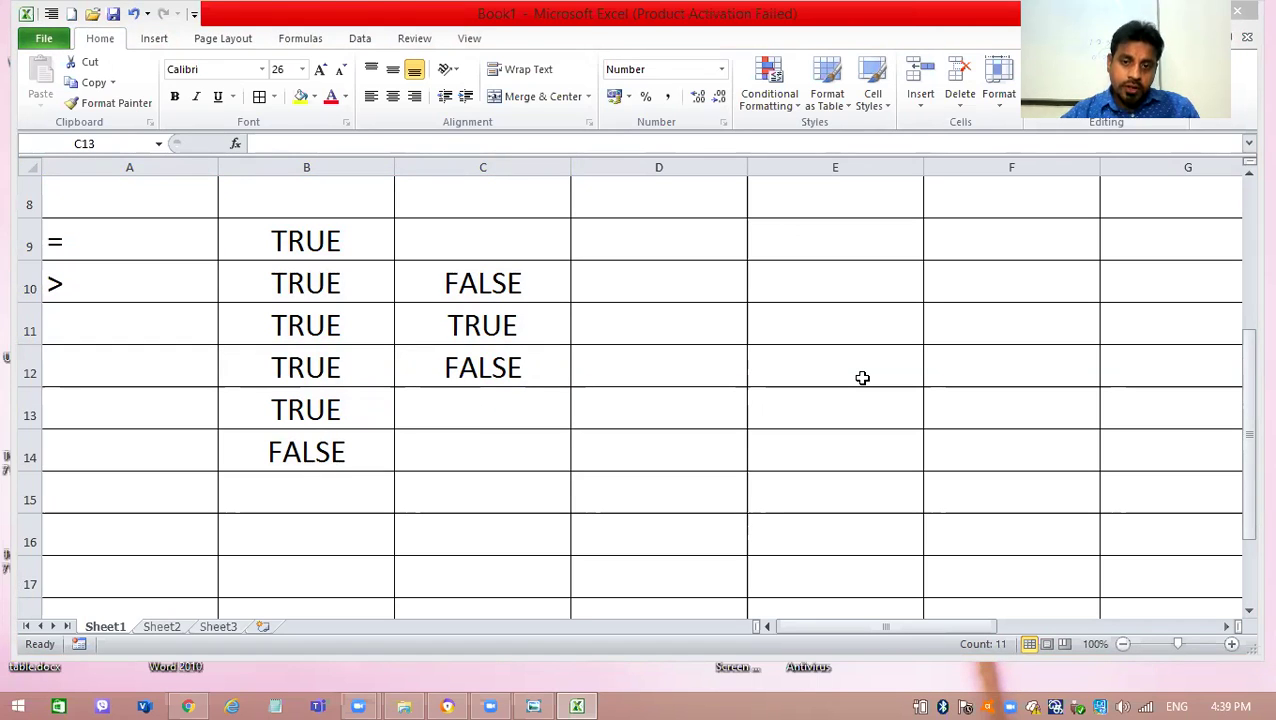
Step: Delete the comparison examples from Sheet1
shift+click(656, 339)
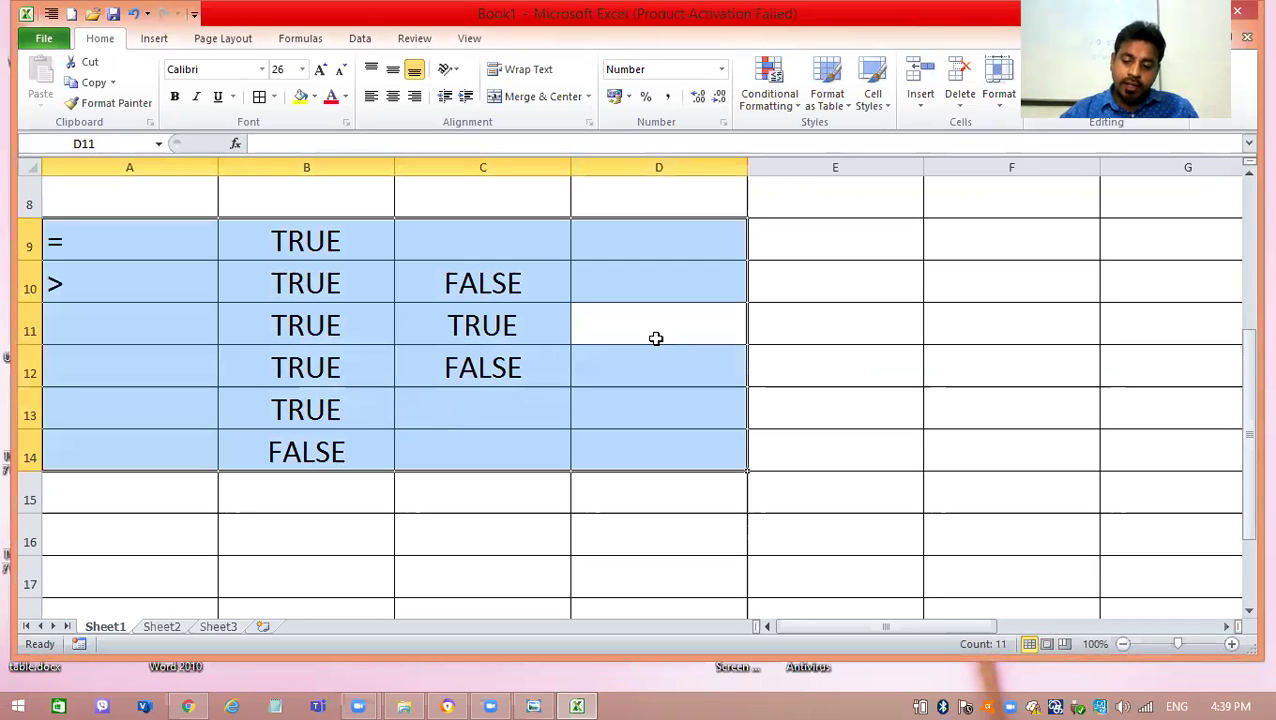
key(Delete)
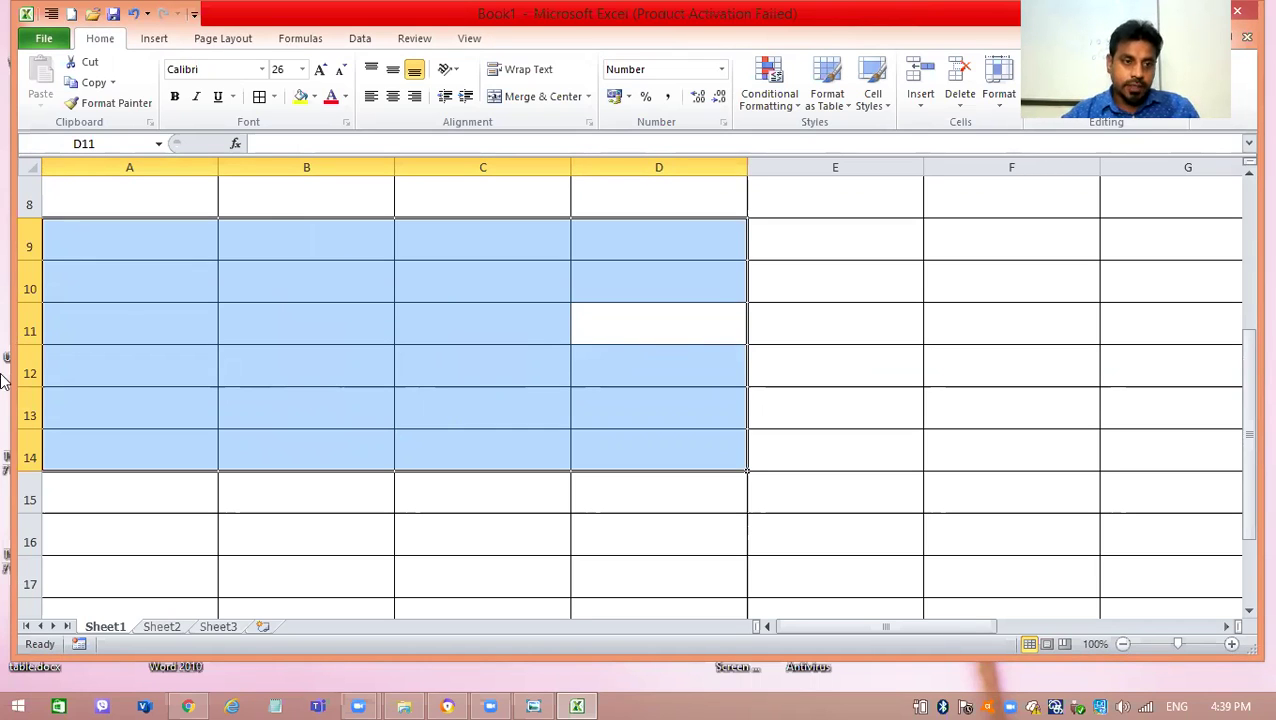
click(123, 313)
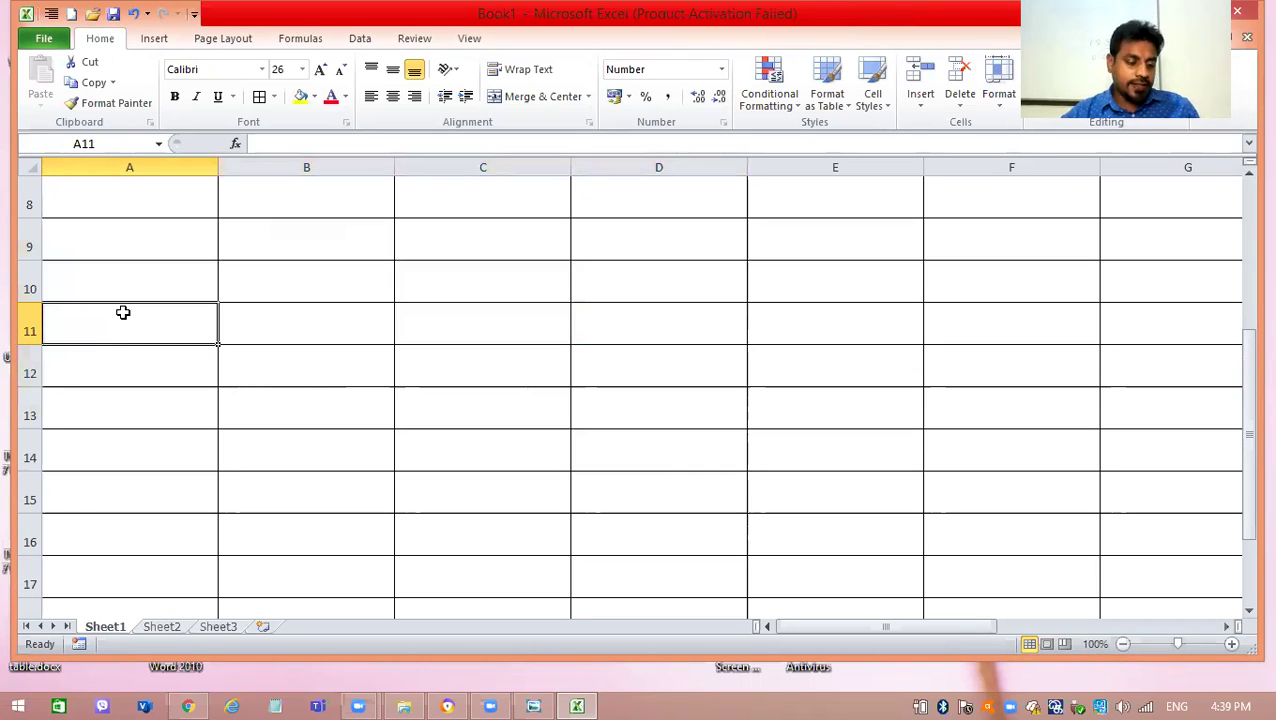
key(ctrl+a)
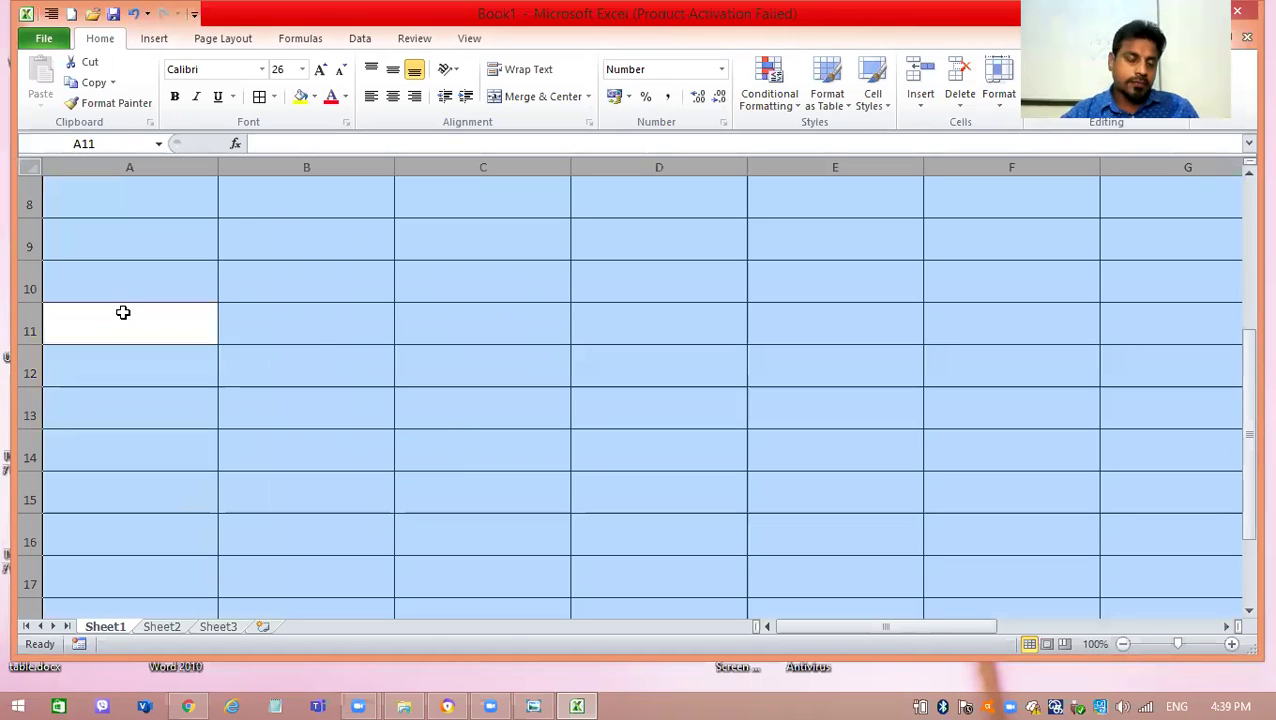
click(322, 335)
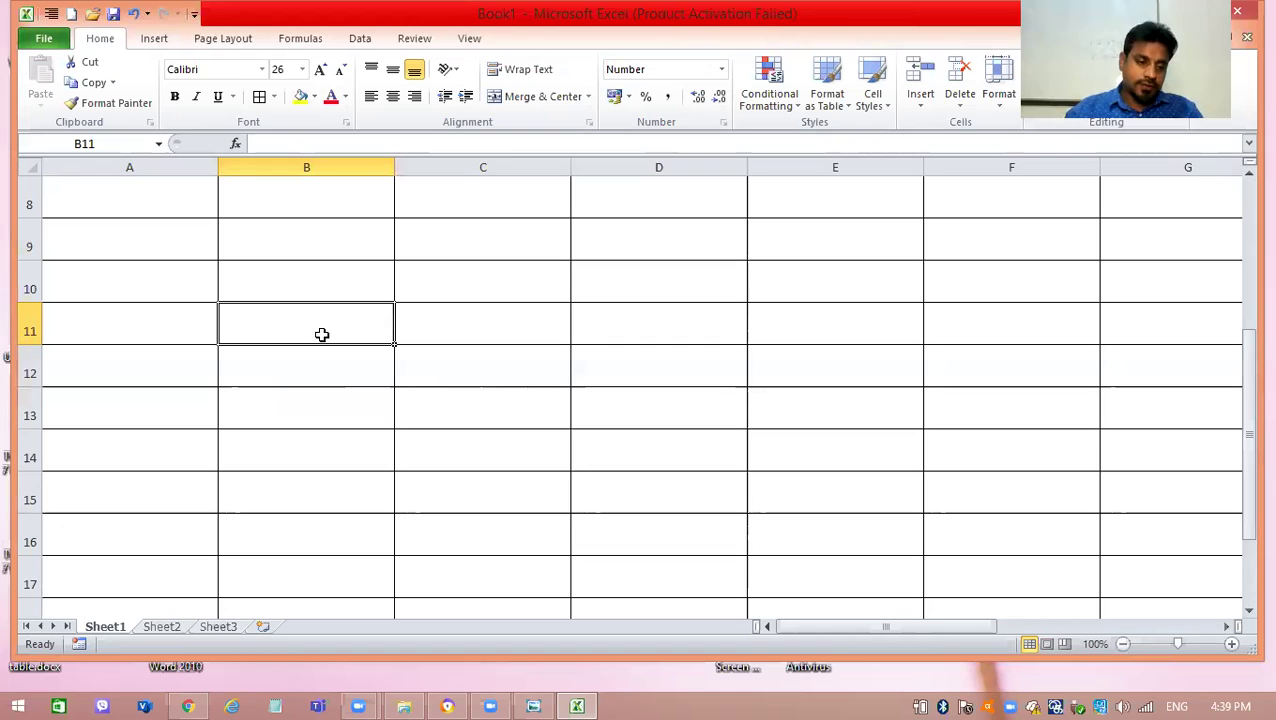
Step: On Sheet2, apply All Borders to every cell
click(160, 630)
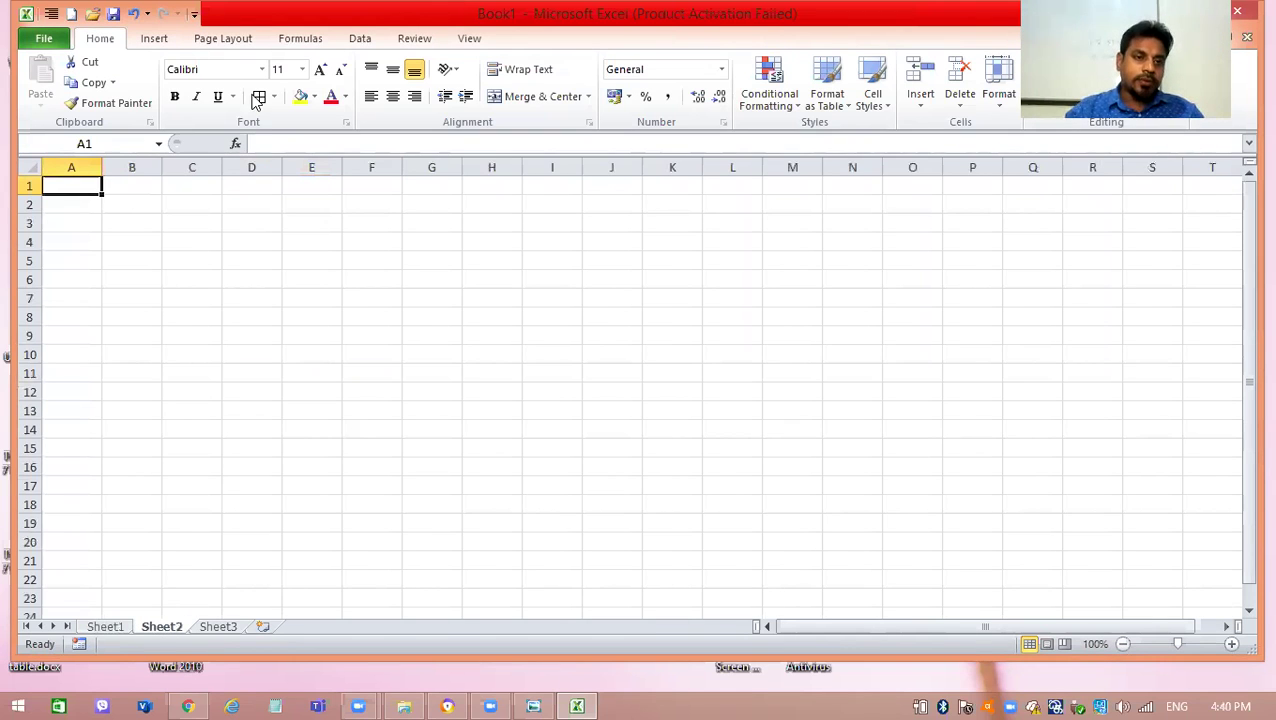
key(ctrl+a)
click(258, 97)
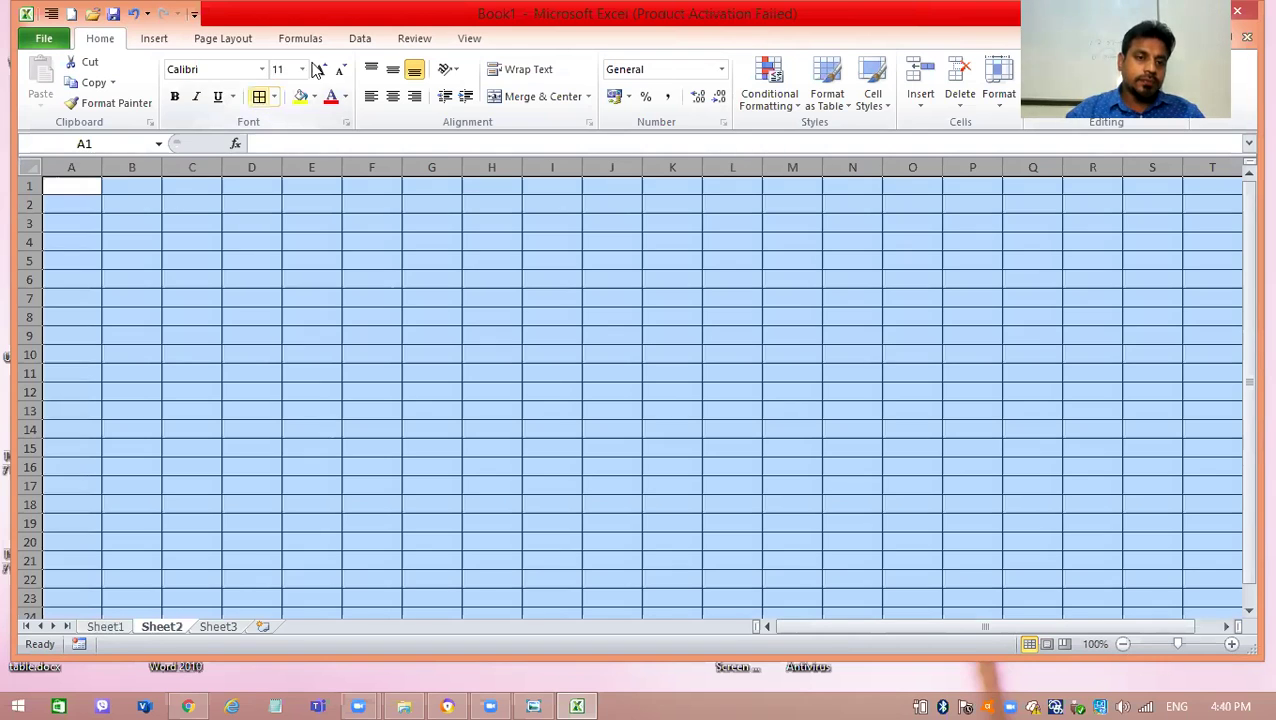
Step: Enlarge Sheet2's font size to 36
click(322, 70)
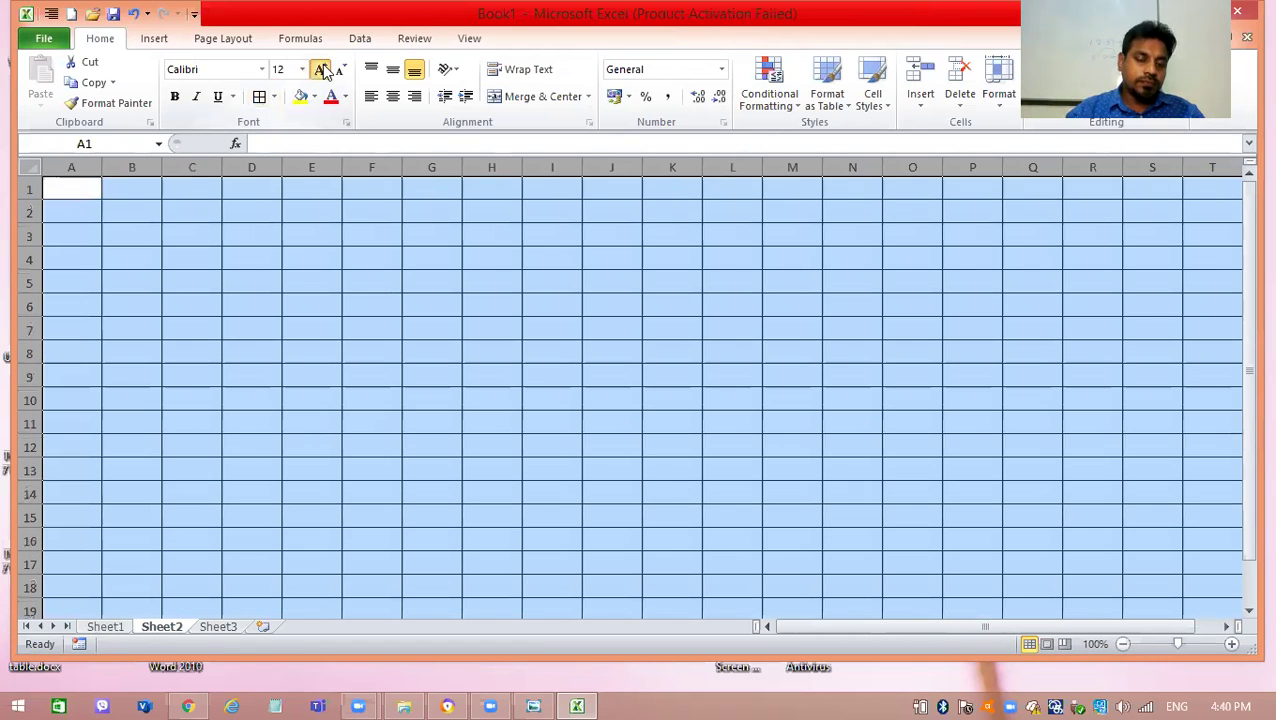
click(322, 70)
click(322, 70)
click(322, 70)
click(322, 70)
click(322, 70)
click(322, 70)
click(322, 70)
click(322, 70)
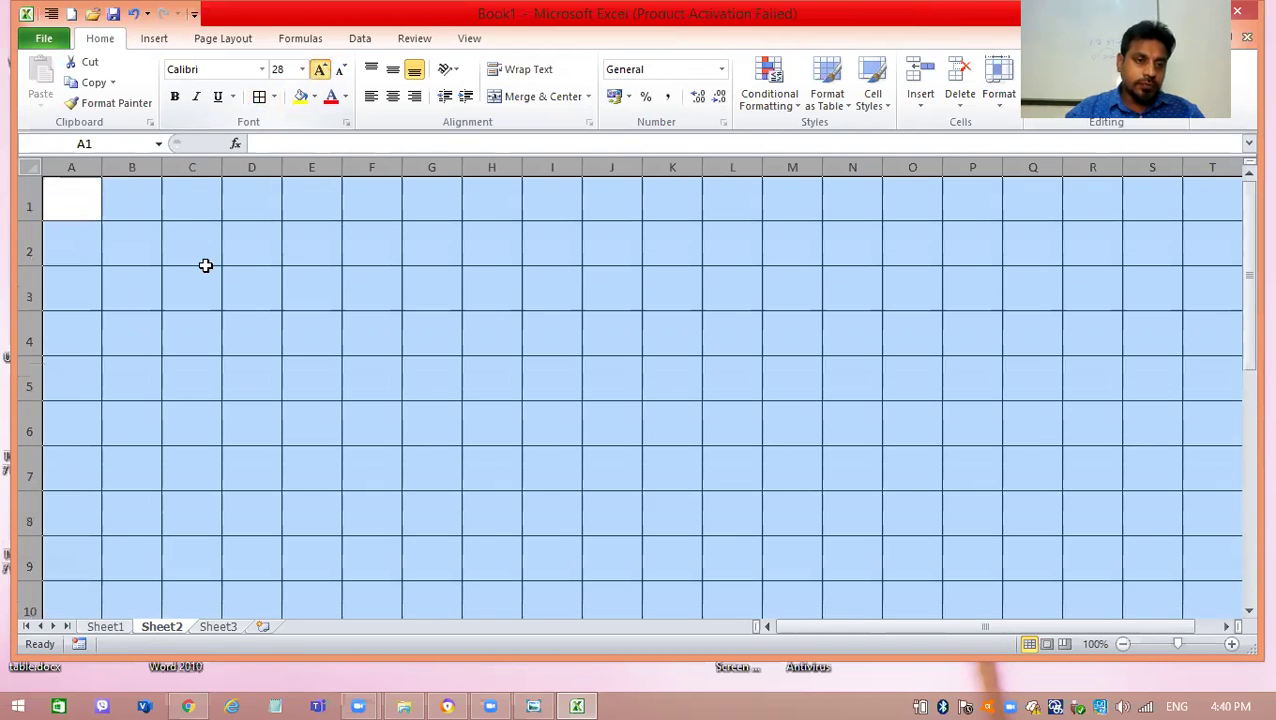
click(114, 214)
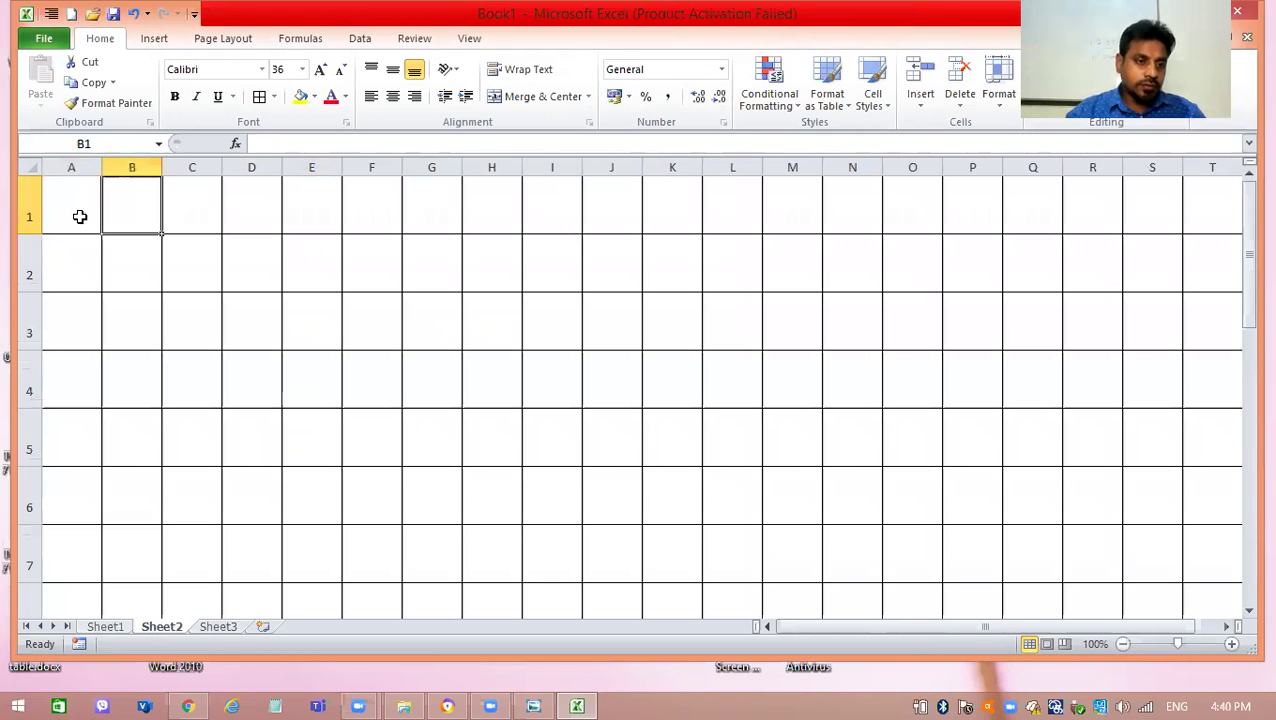
Step: Enter the numbers 2 through 7 in A1:A6
click(80, 217)
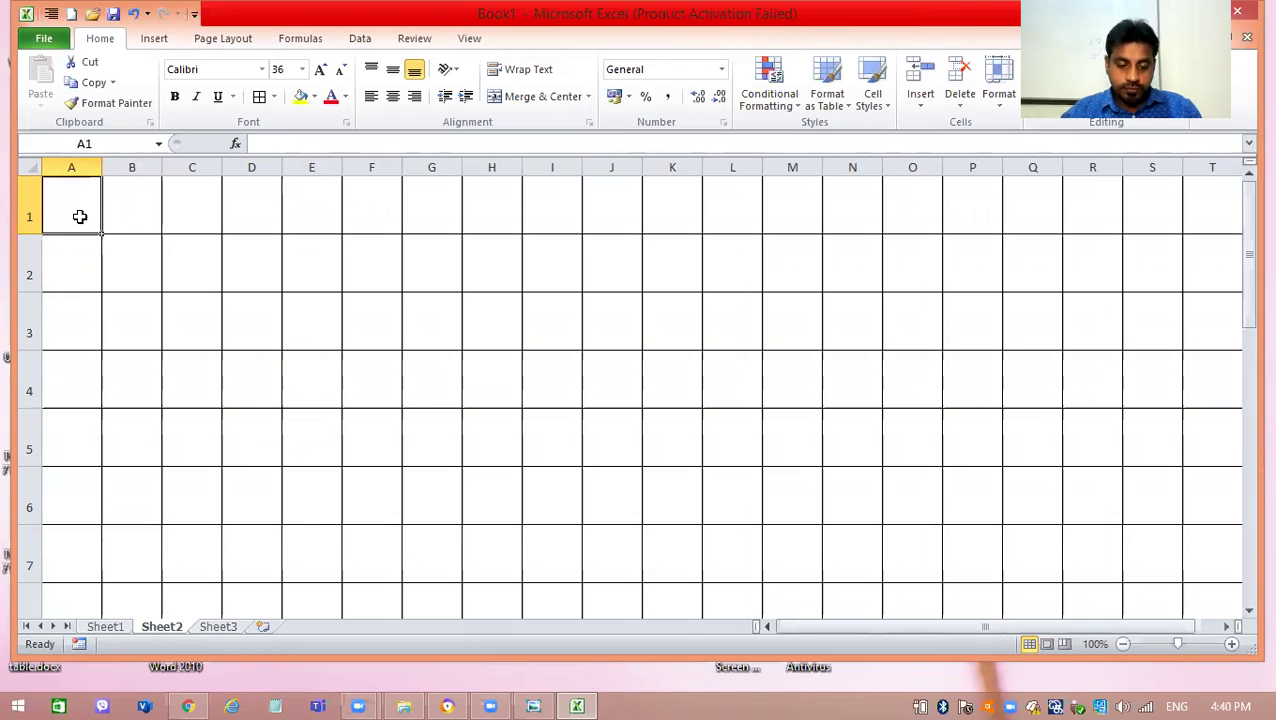
text(2)
key(Return)
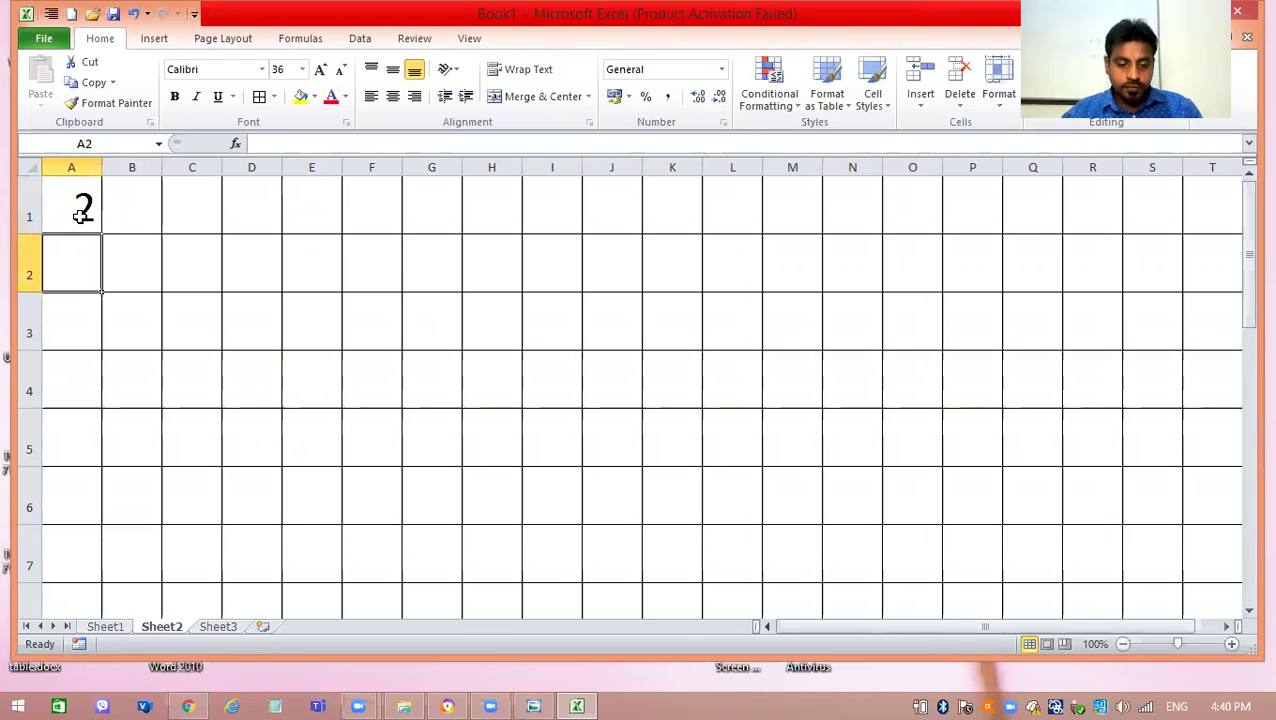
text(3)
key(Return)
text(4)
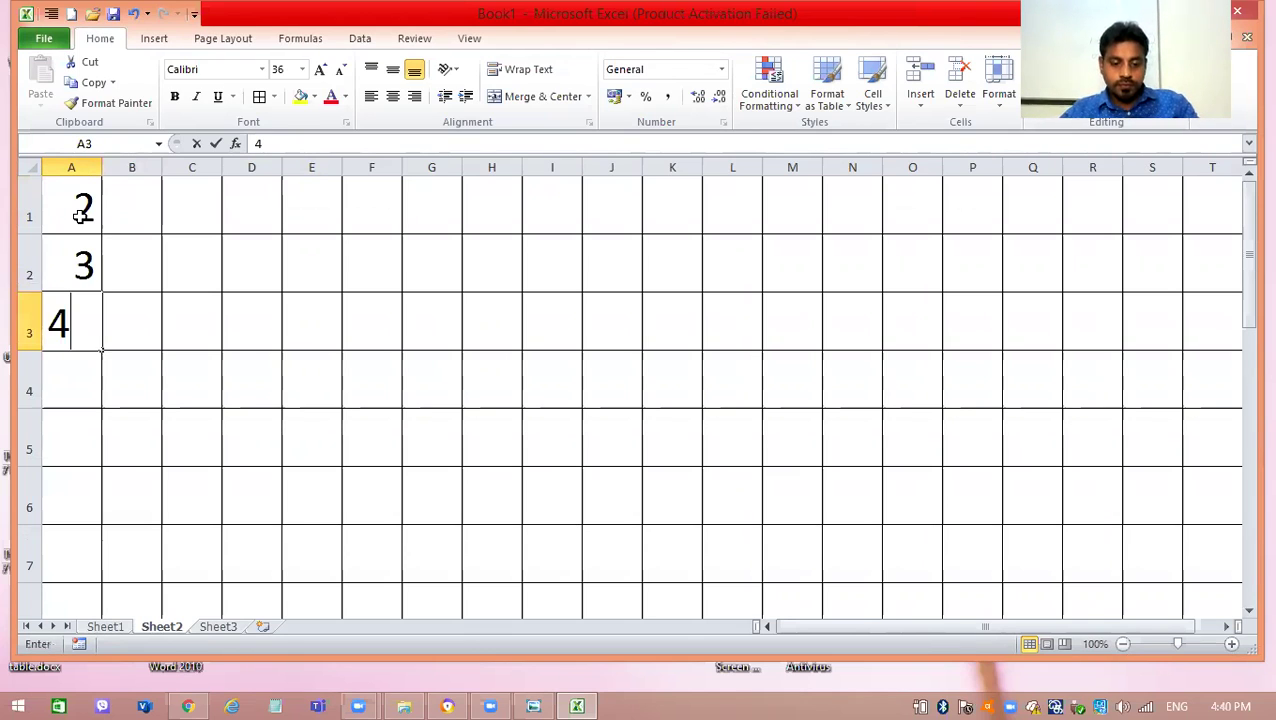
key(Return)
text(5)
key(Return)
text(6)
key(Return)
text(7)
key(Return)
Step: Enter the numbers 3 through 8 in B1:B6
click(143, 208)
text(3)
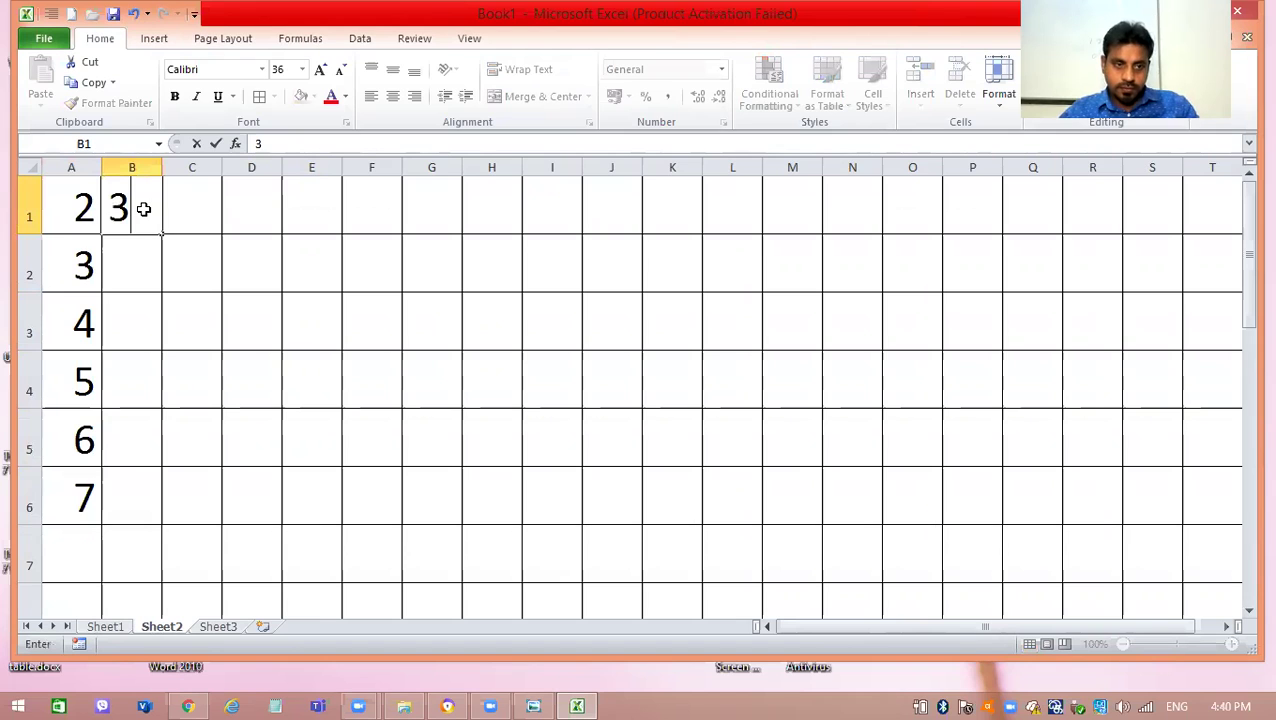
key(Return)
text(4)
key(Return)
text(5)
key(Return)
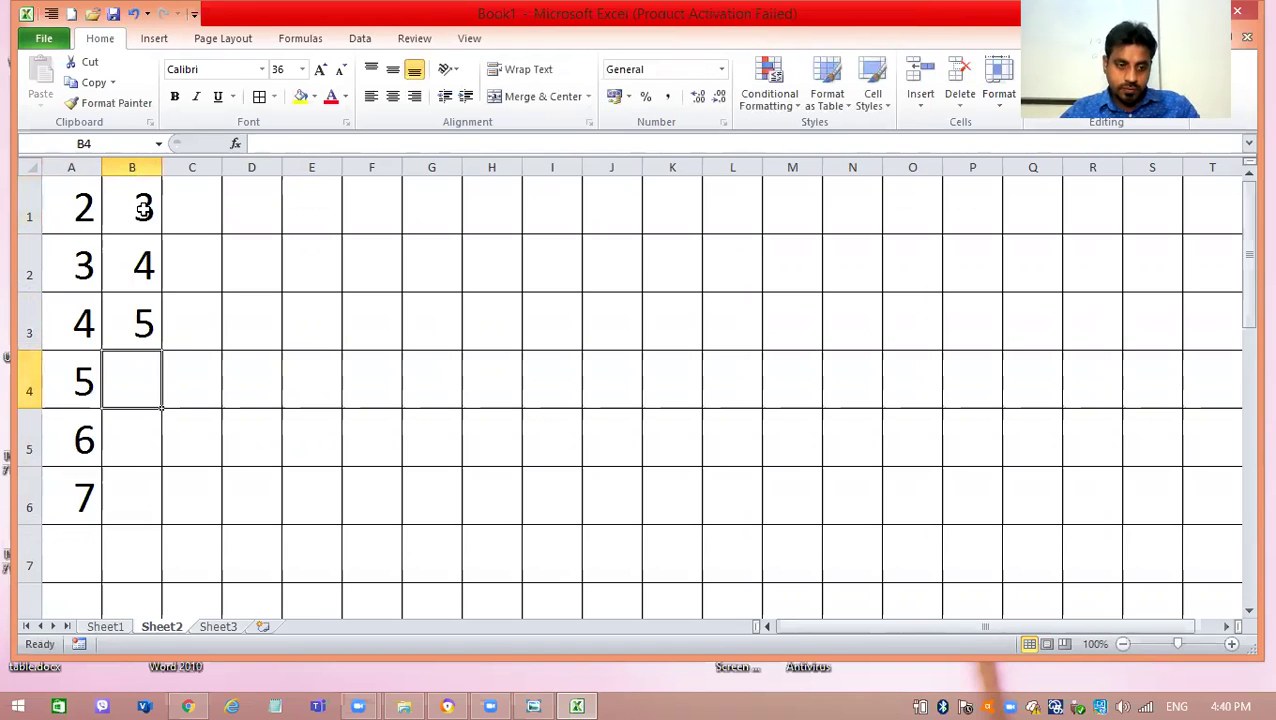
text(6)
key(Return)
text(7)
key(Return)
text(8)
key(Return)
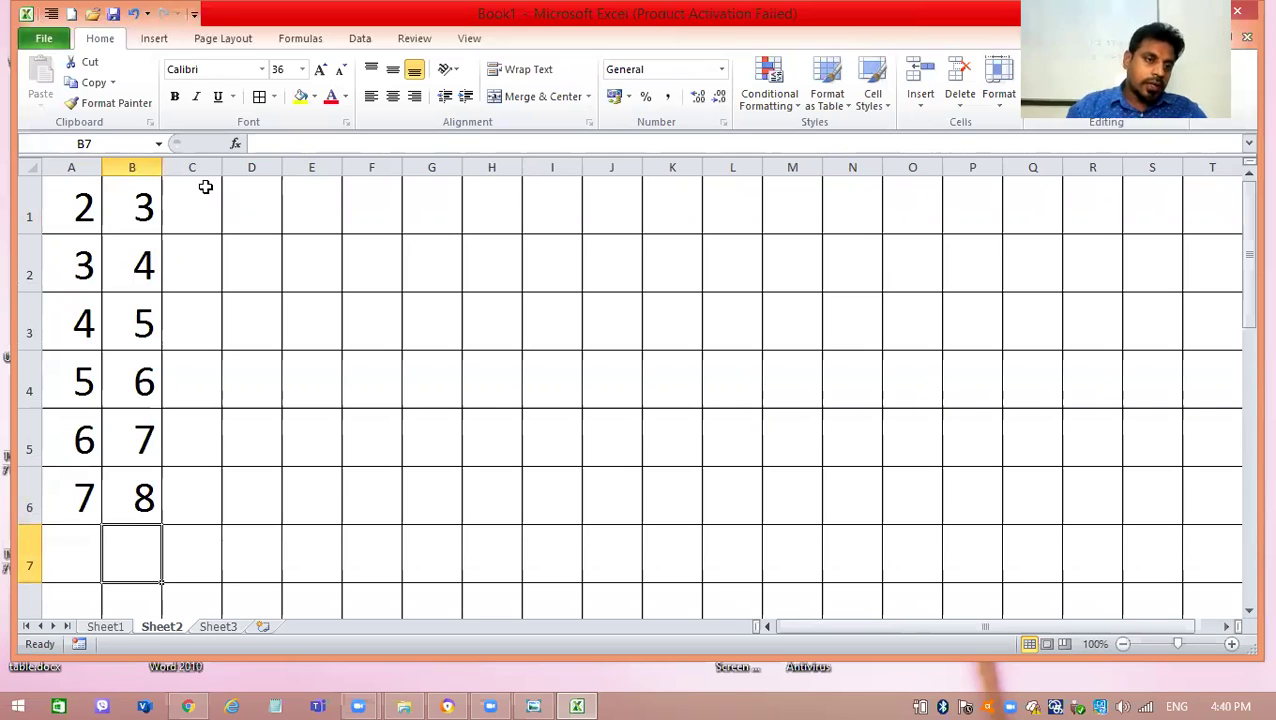
click(205, 187)
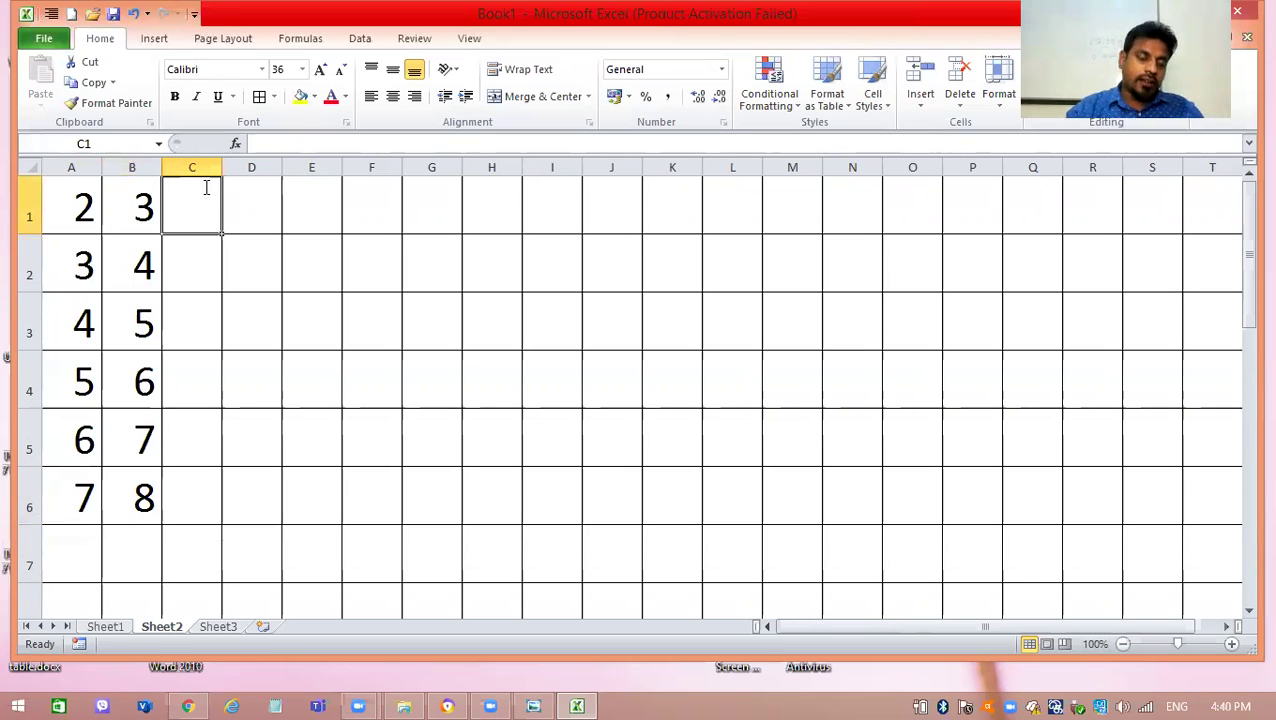
Step: Enter =A1+B1 in C1, fill it down to C6, and widen column C
text(=)
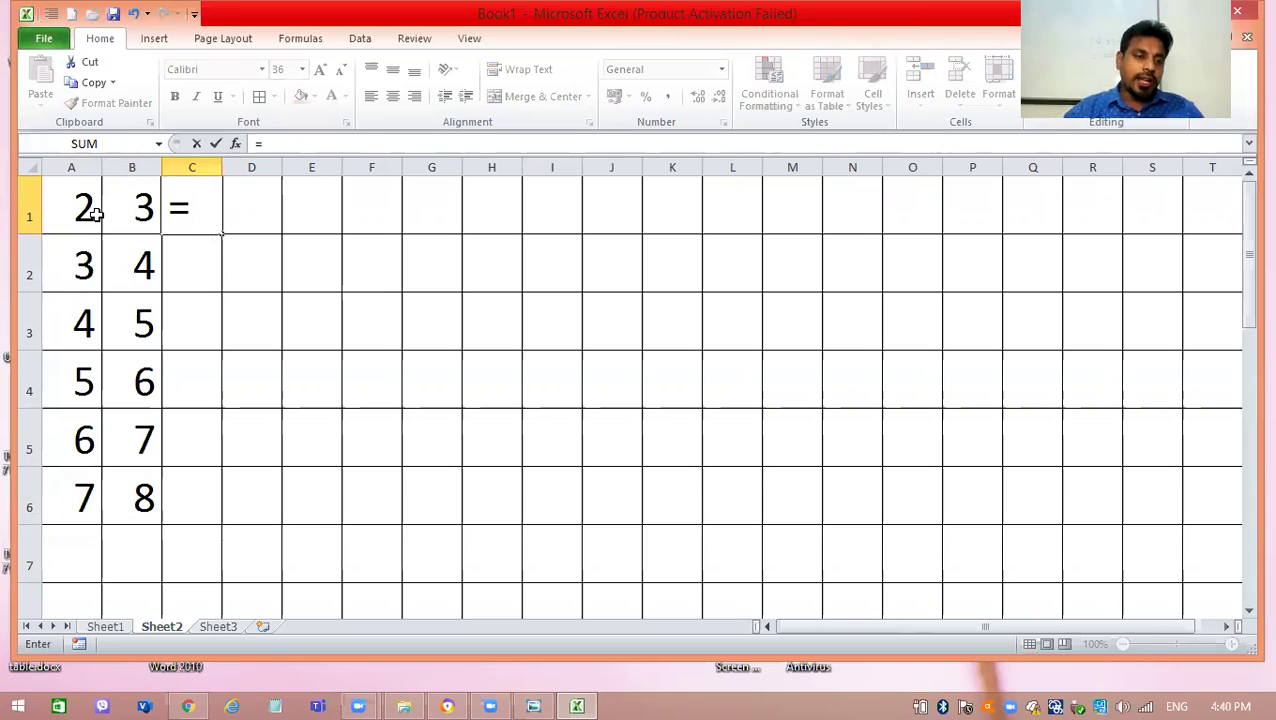
click(83, 208)
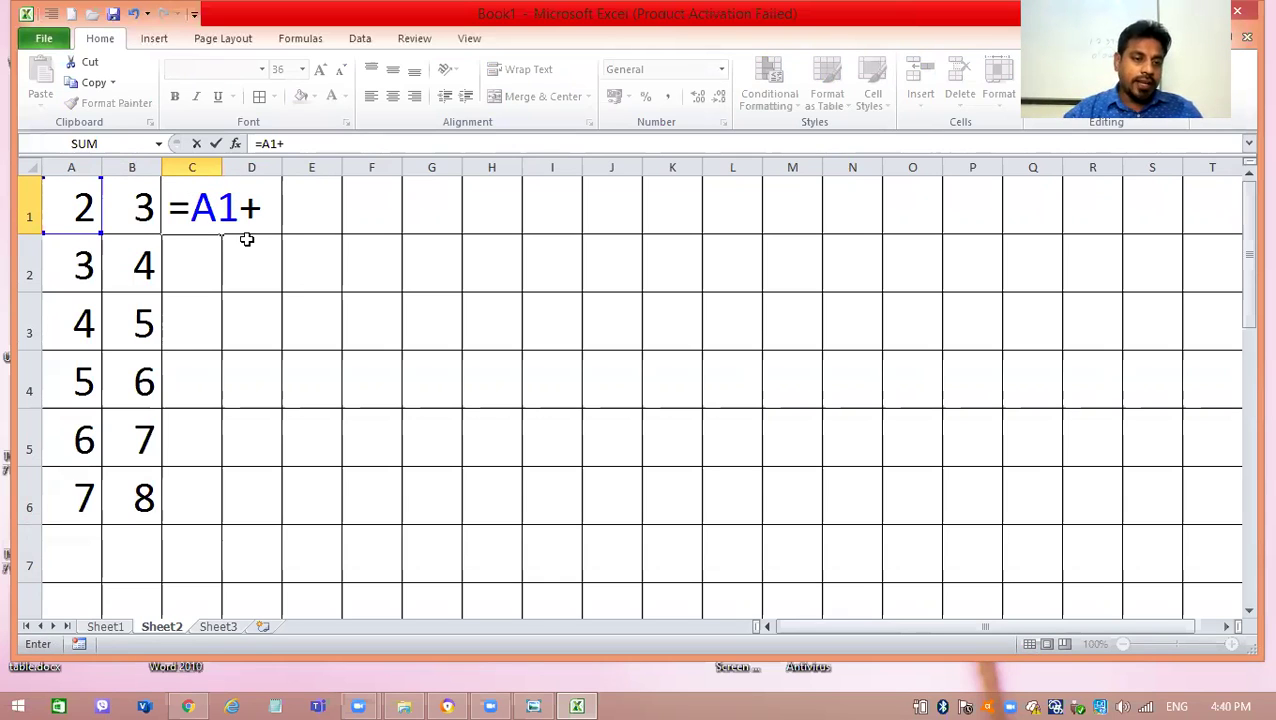
click(140, 215)
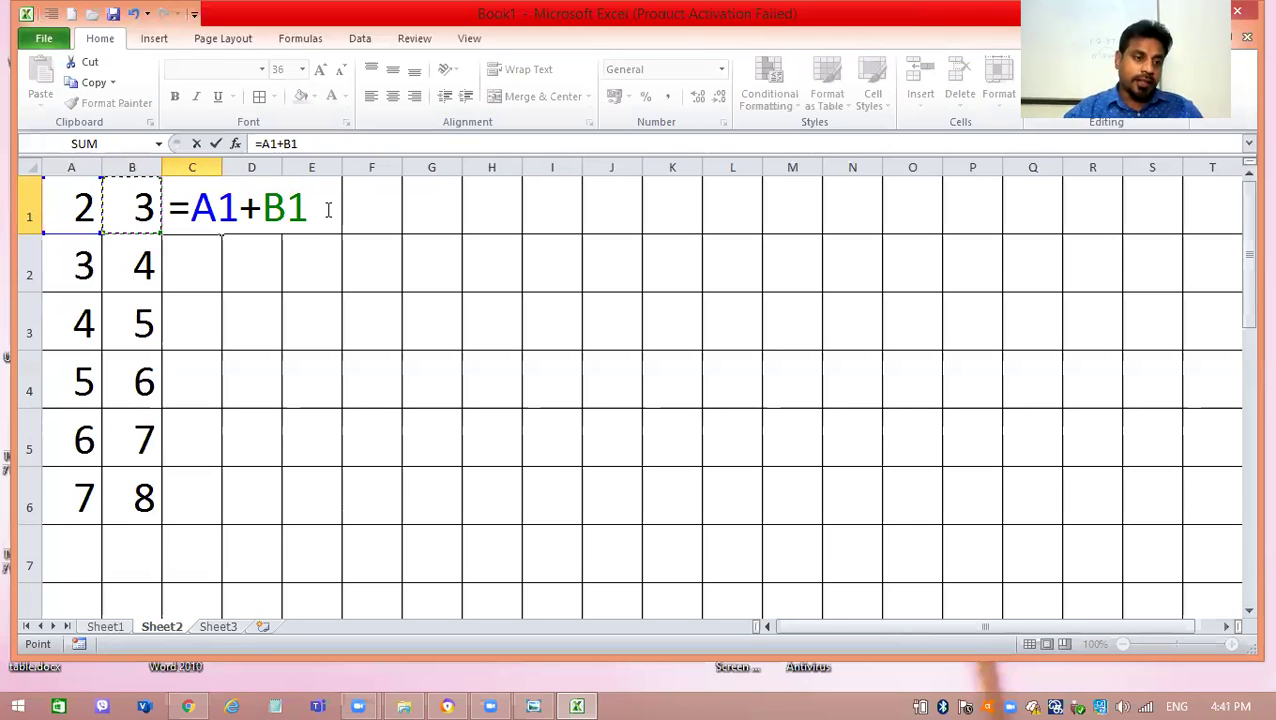
key(Return)
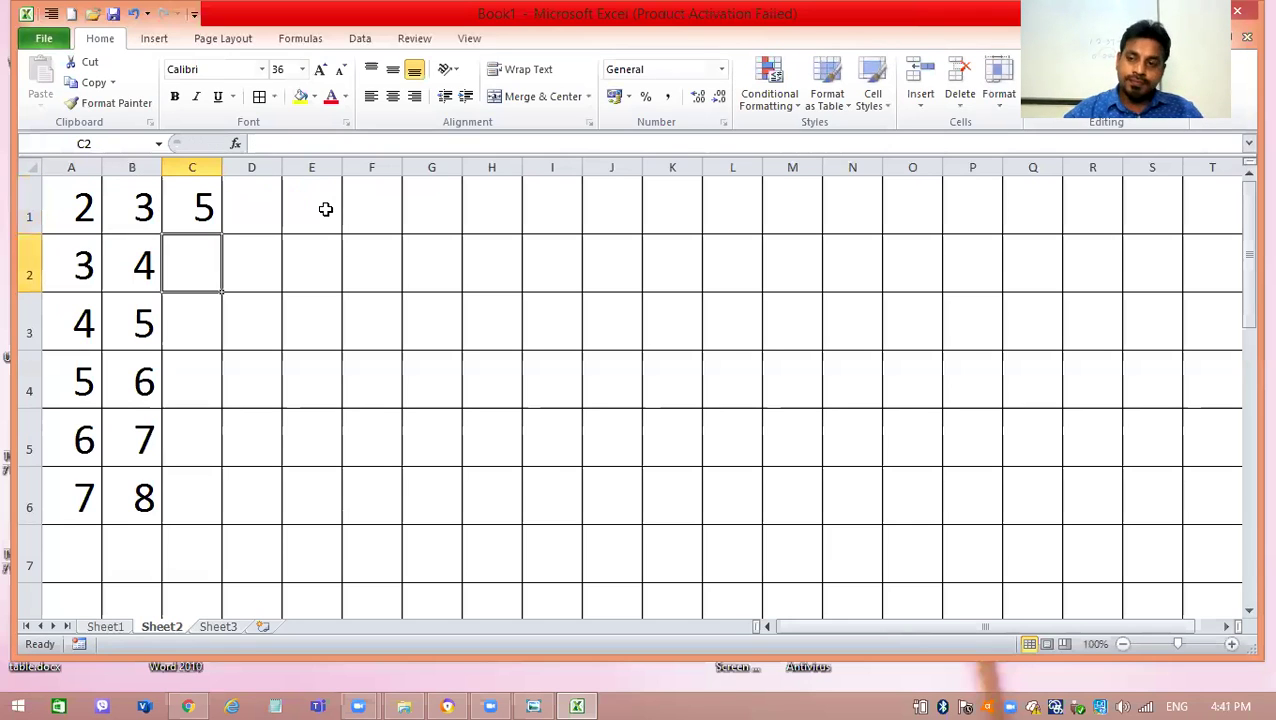
click(200, 212)
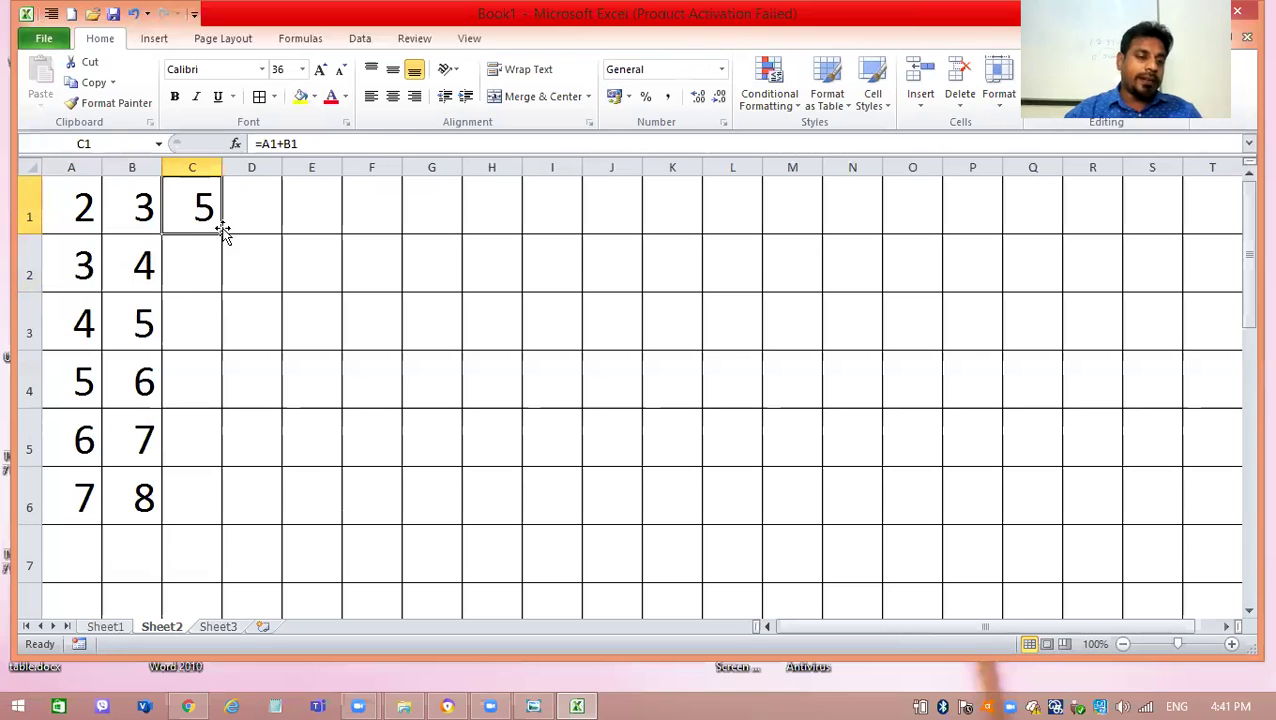
drag(221, 232, 226, 512)
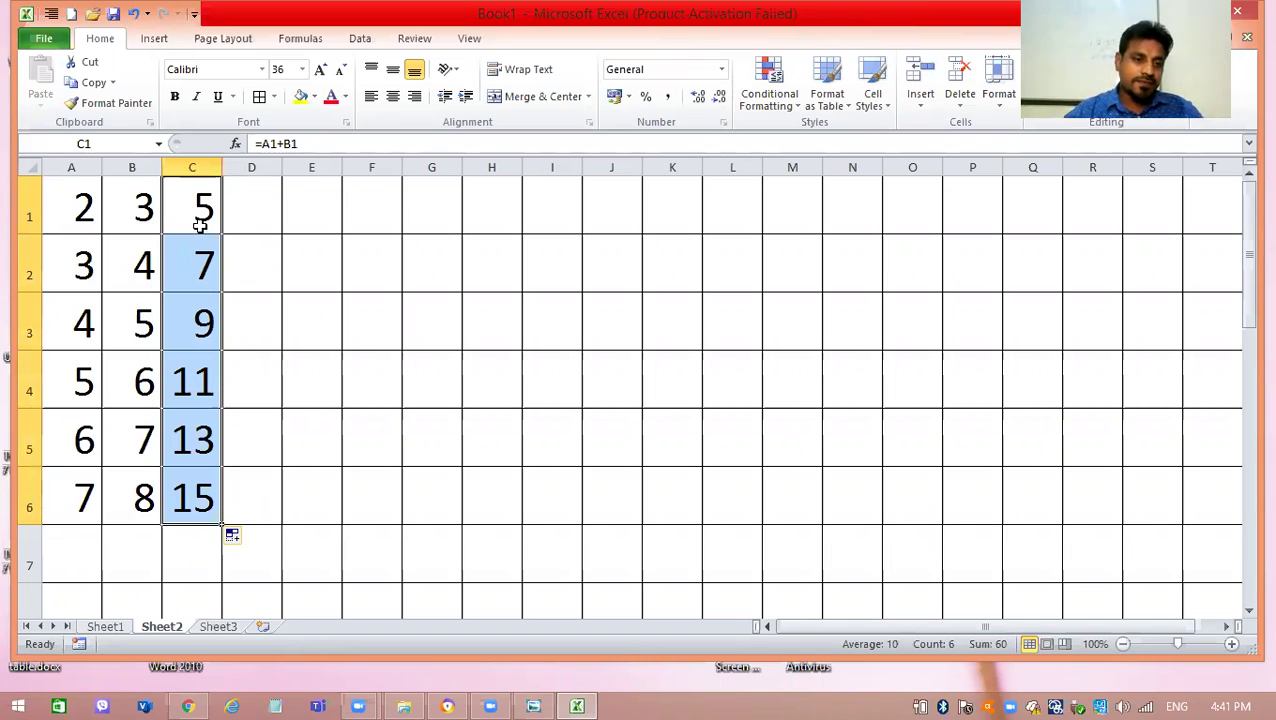
drag(218, 171, 271, 167)
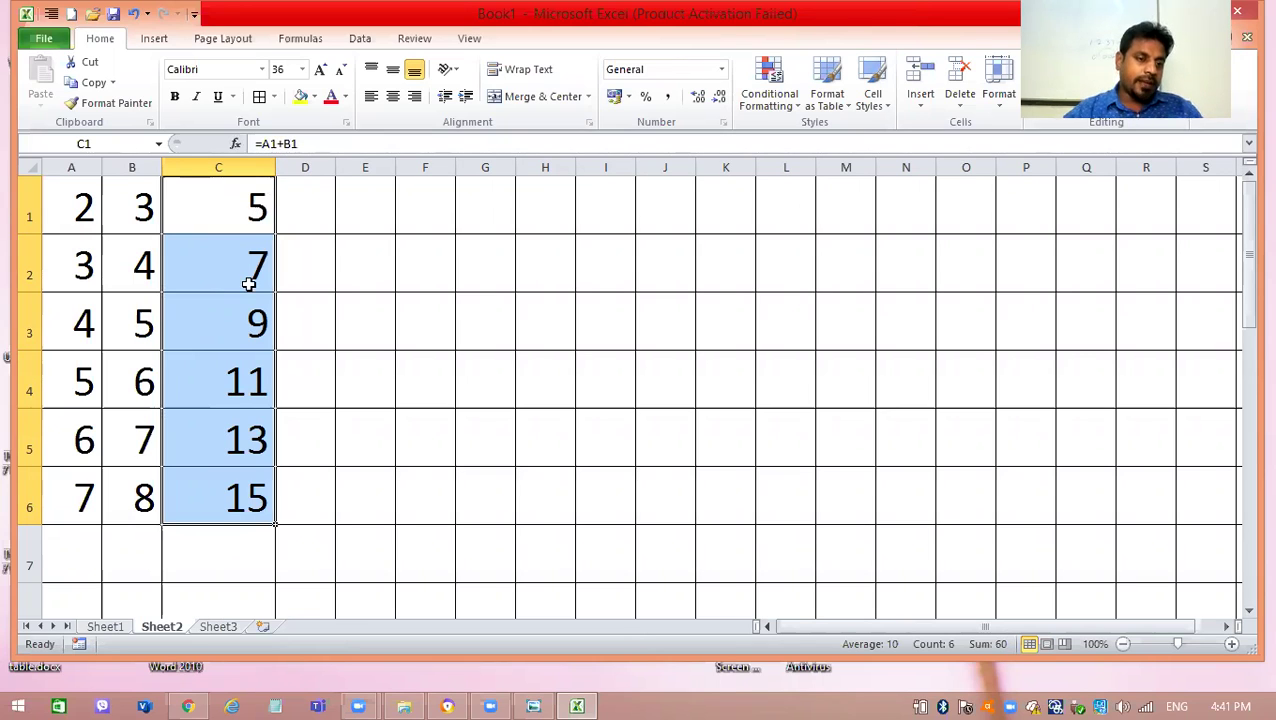
double_click(252, 284)
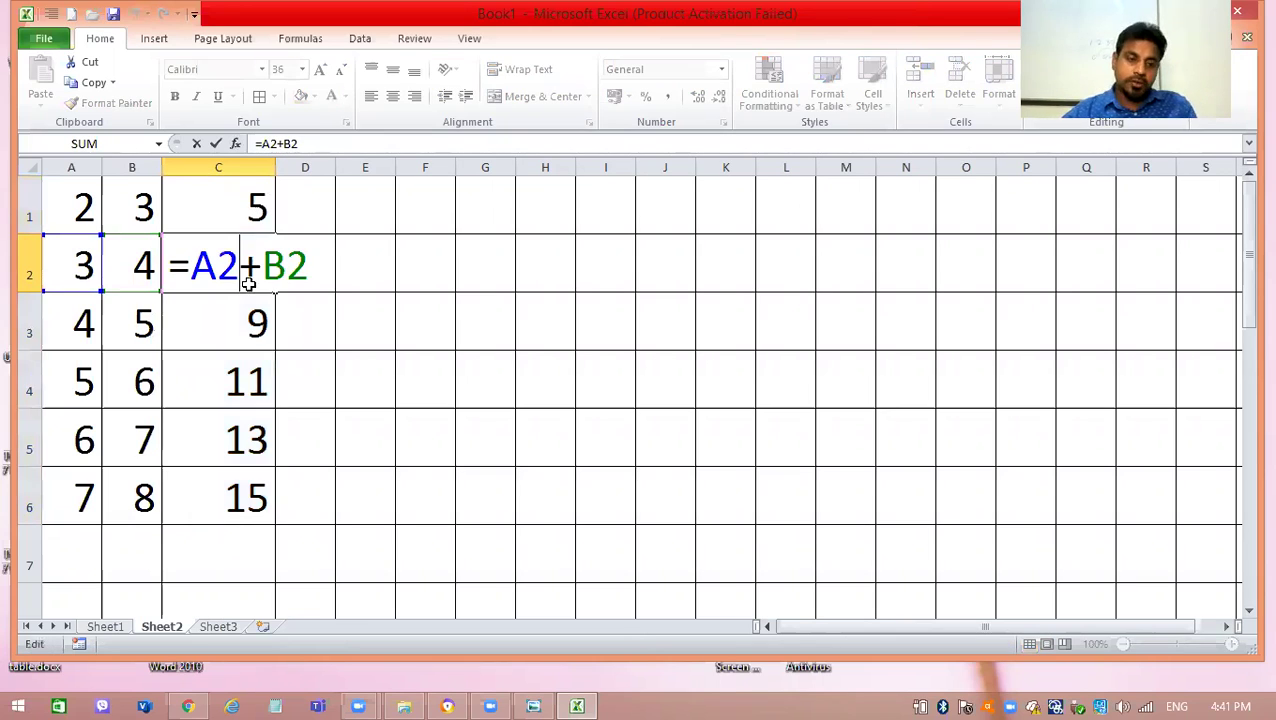
click(252, 298)
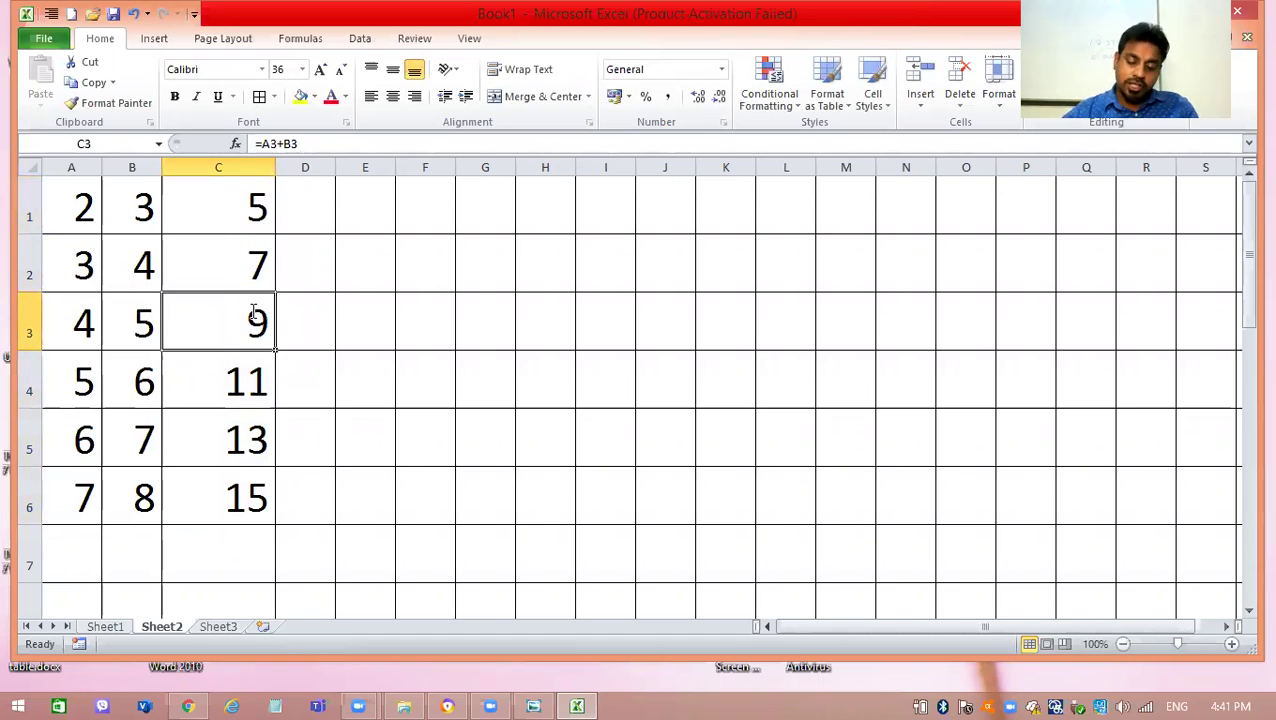
double_click(254, 314)
click(232, 385)
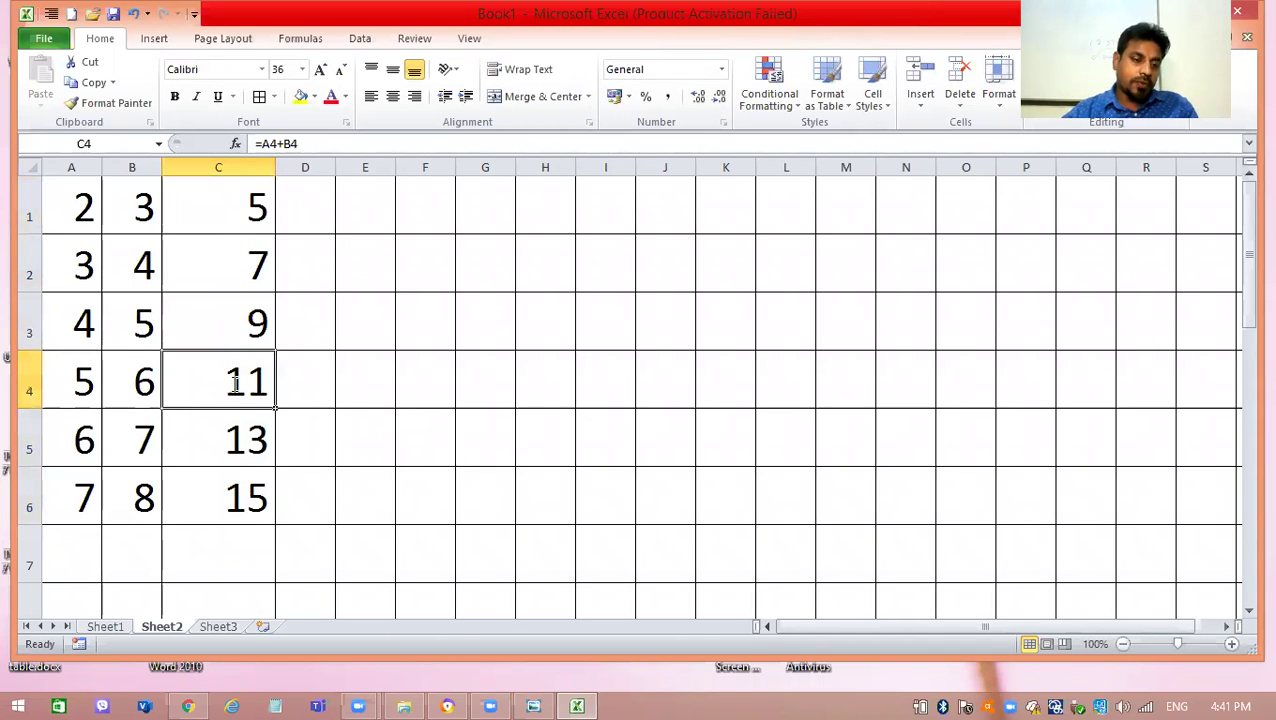
double_click(234, 381)
click(260, 470)
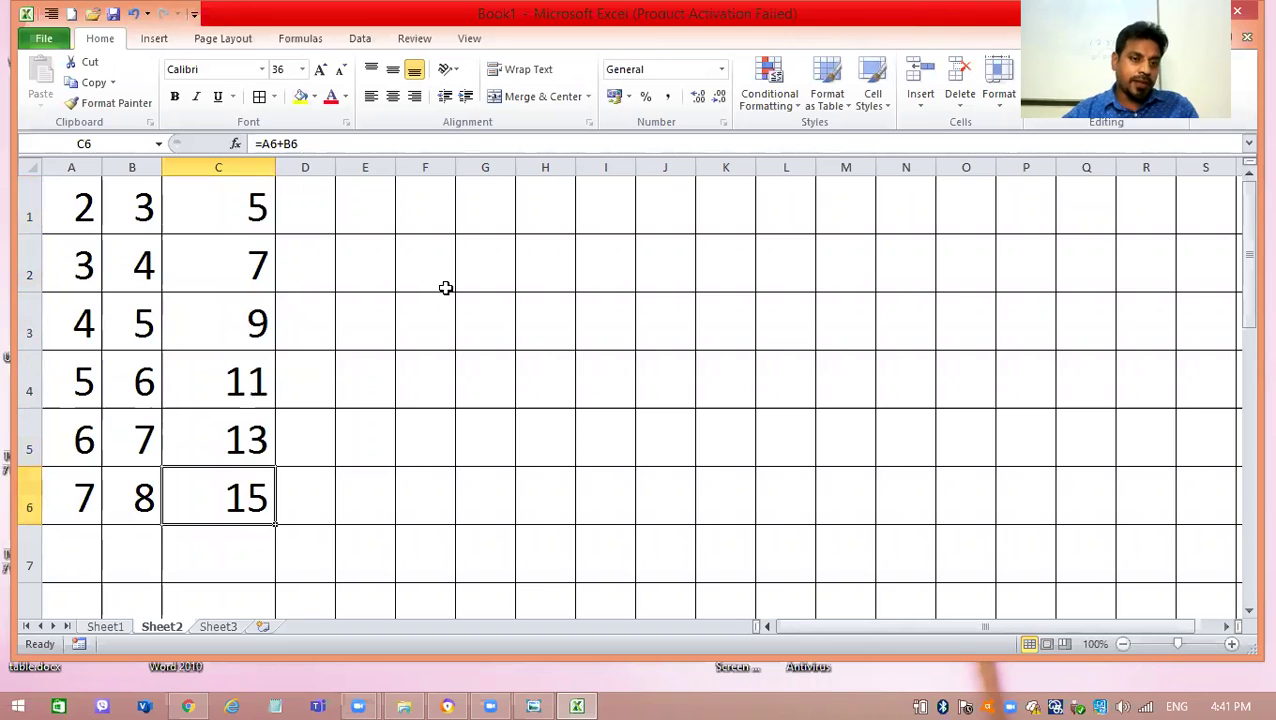
click(446, 287)
click(329, 207)
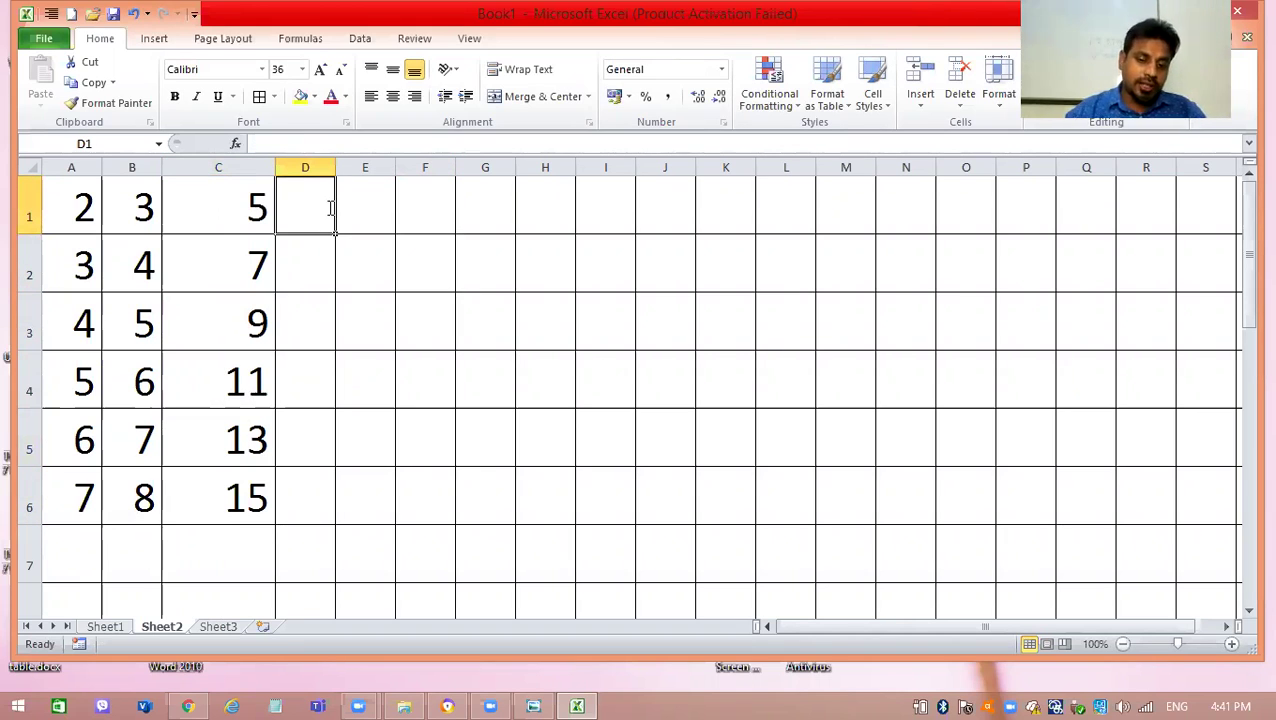
Step: Enter =A1*B1 in D1 and fill it down to D6, giving 6 through 56
text(=)
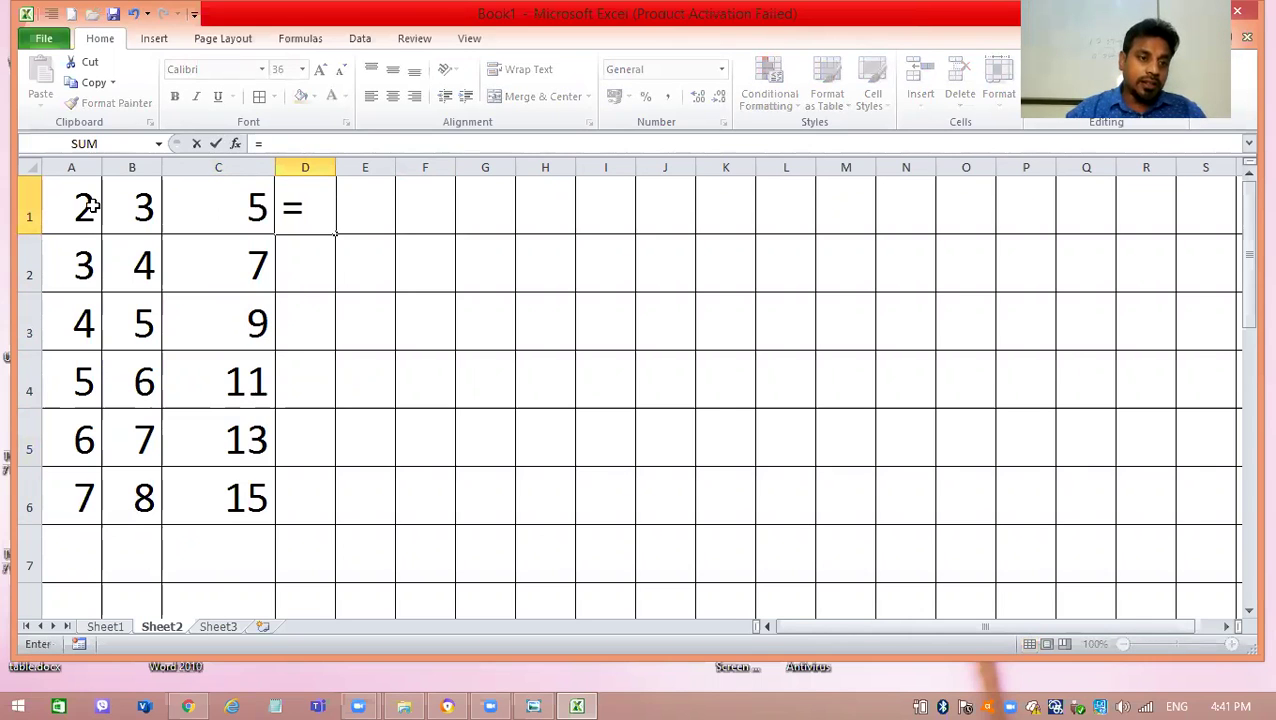
click(90, 205)
text(*)
click(133, 191)
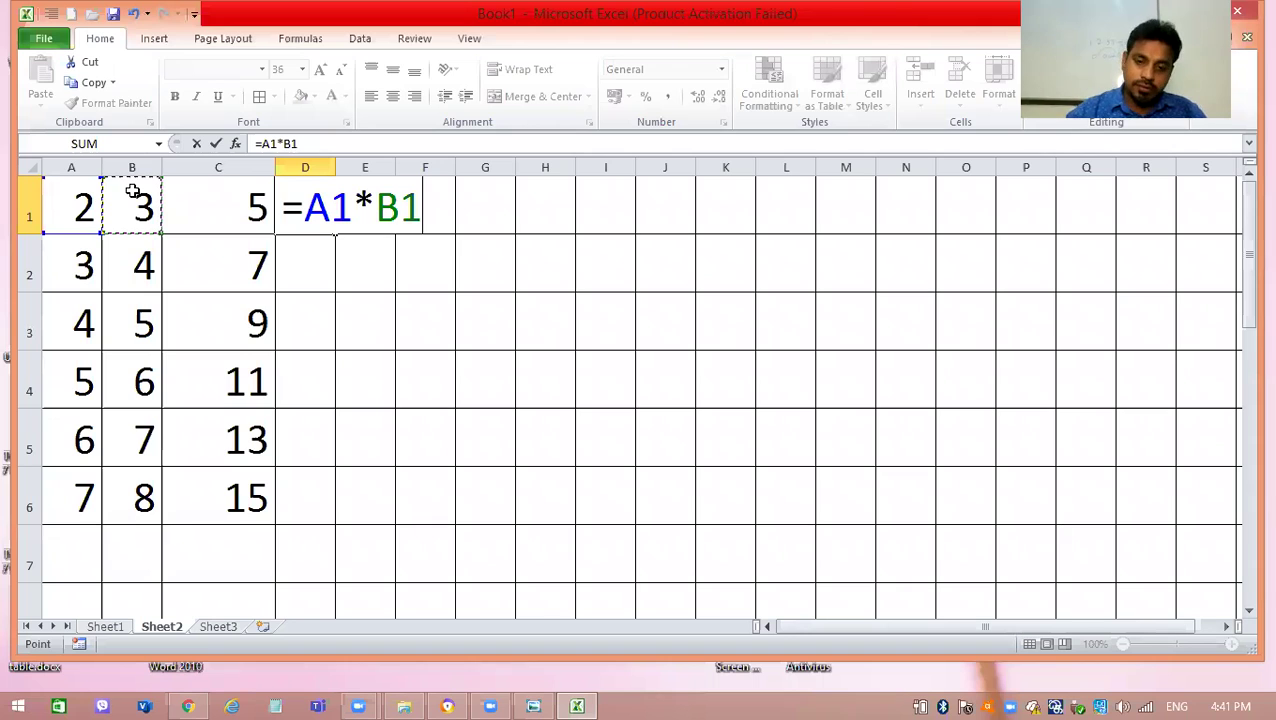
key(Return)
click(305, 207)
drag(337, 232, 344, 496)
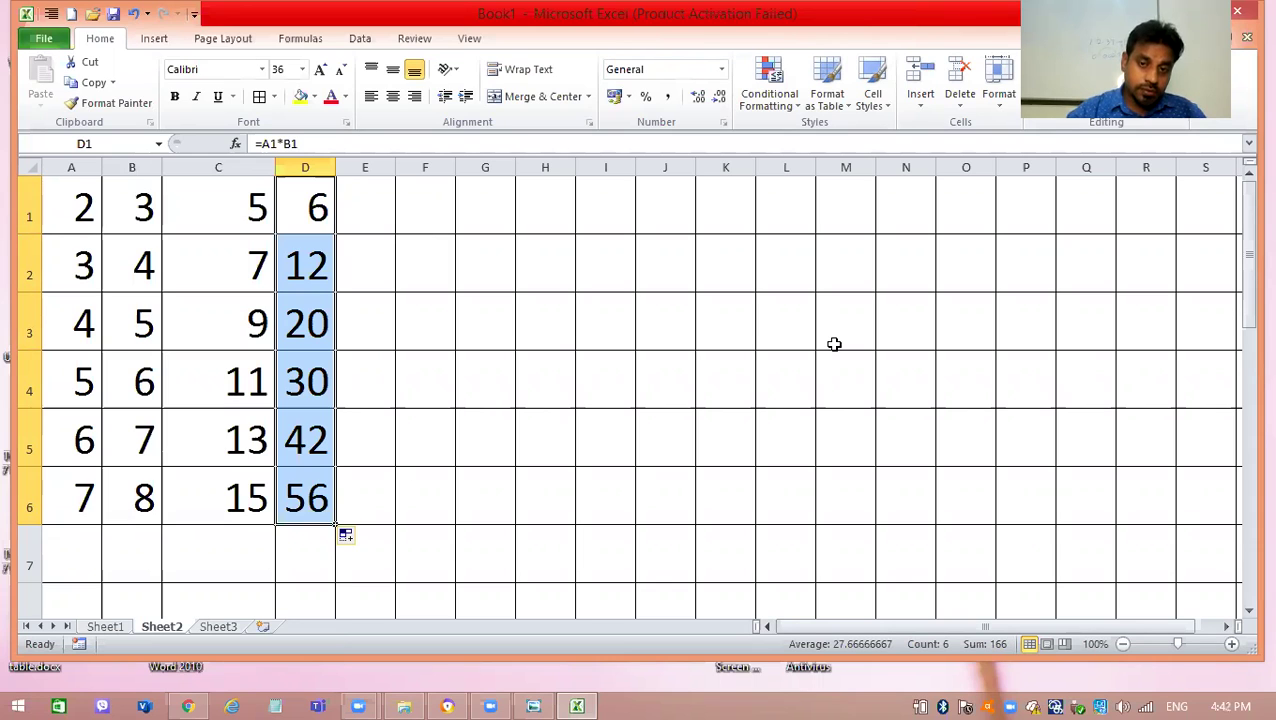
Step: Select the sum and product formula results upward from row 6
click(364, 489)
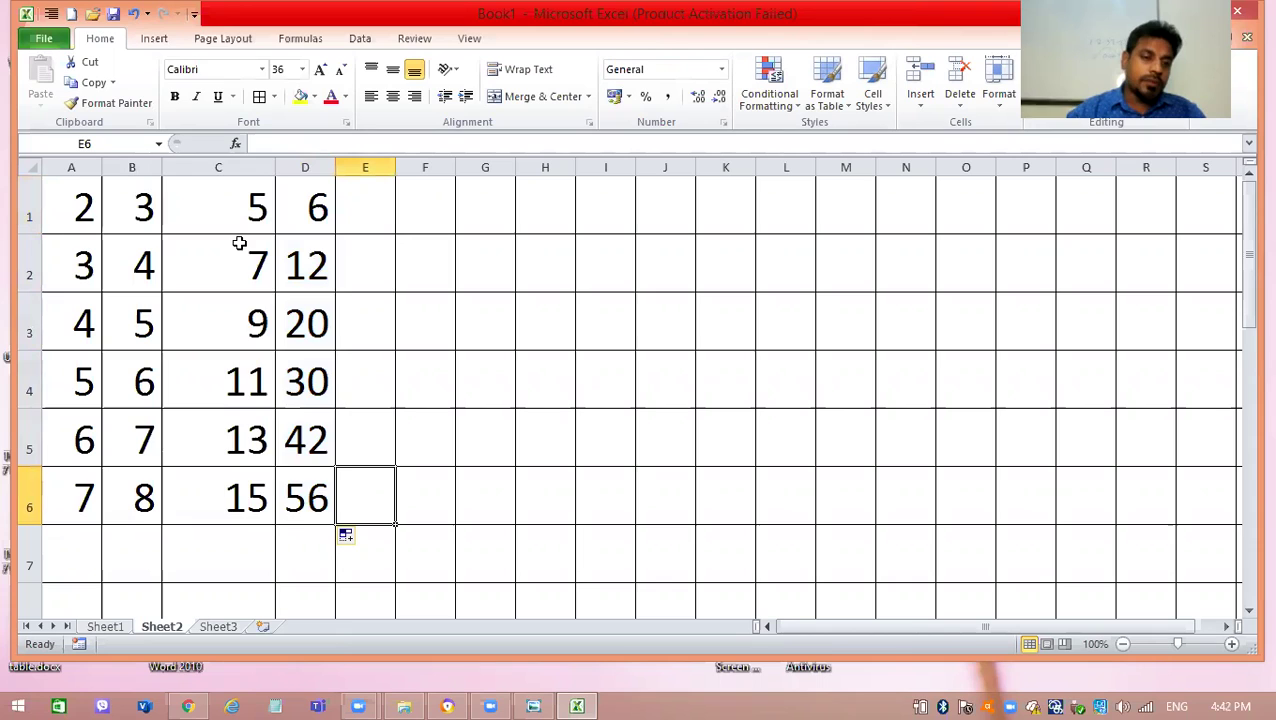
key(shift+Up)
key(shift+Up)
key(shift+Up)
key(shift+Left)
key(shift+Left)
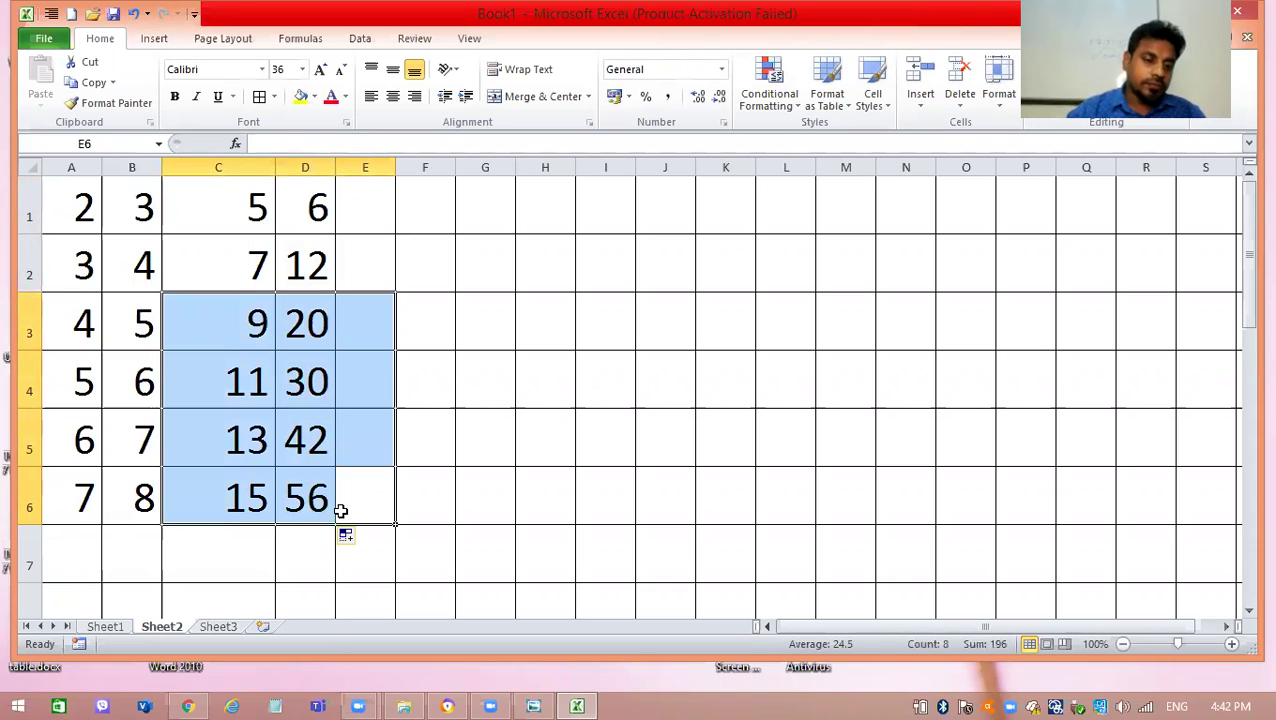
key(shift+Up)
key(shift+Up)
Step: Delete the old sum and product results, then enter =A1+B1 in C1
key(Delete)
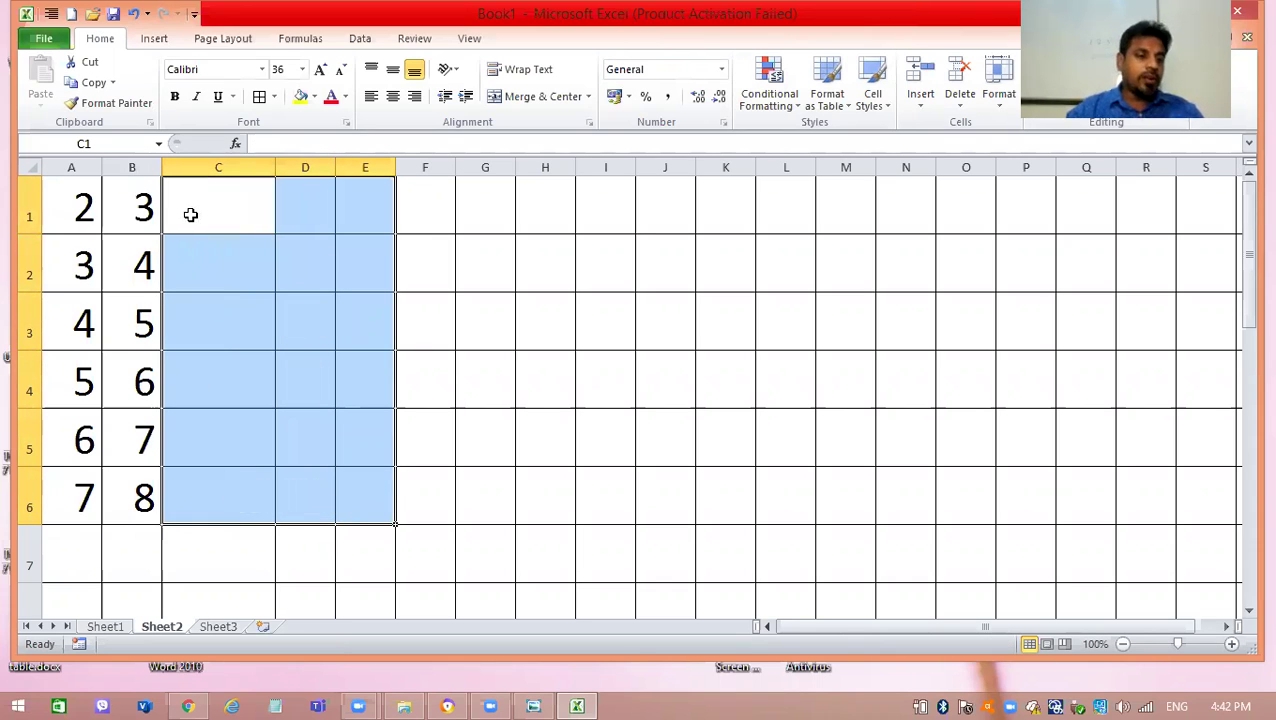
key(Left)
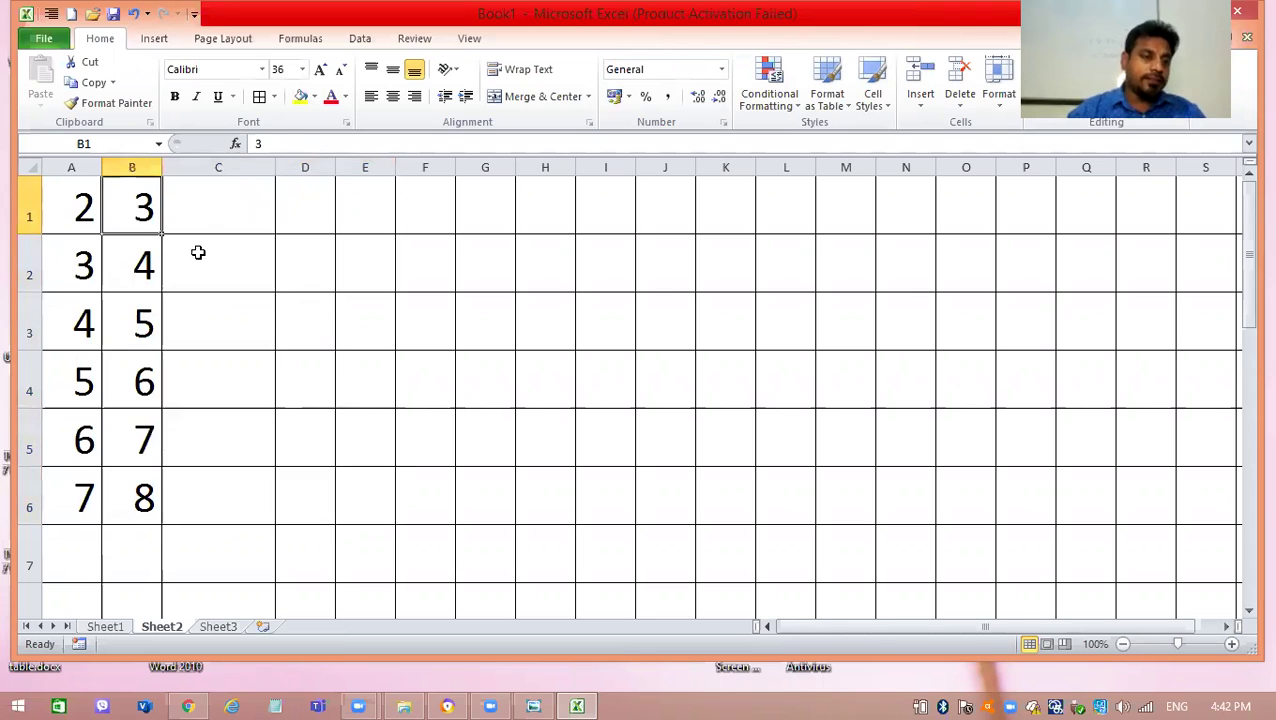
double_click(235, 198)
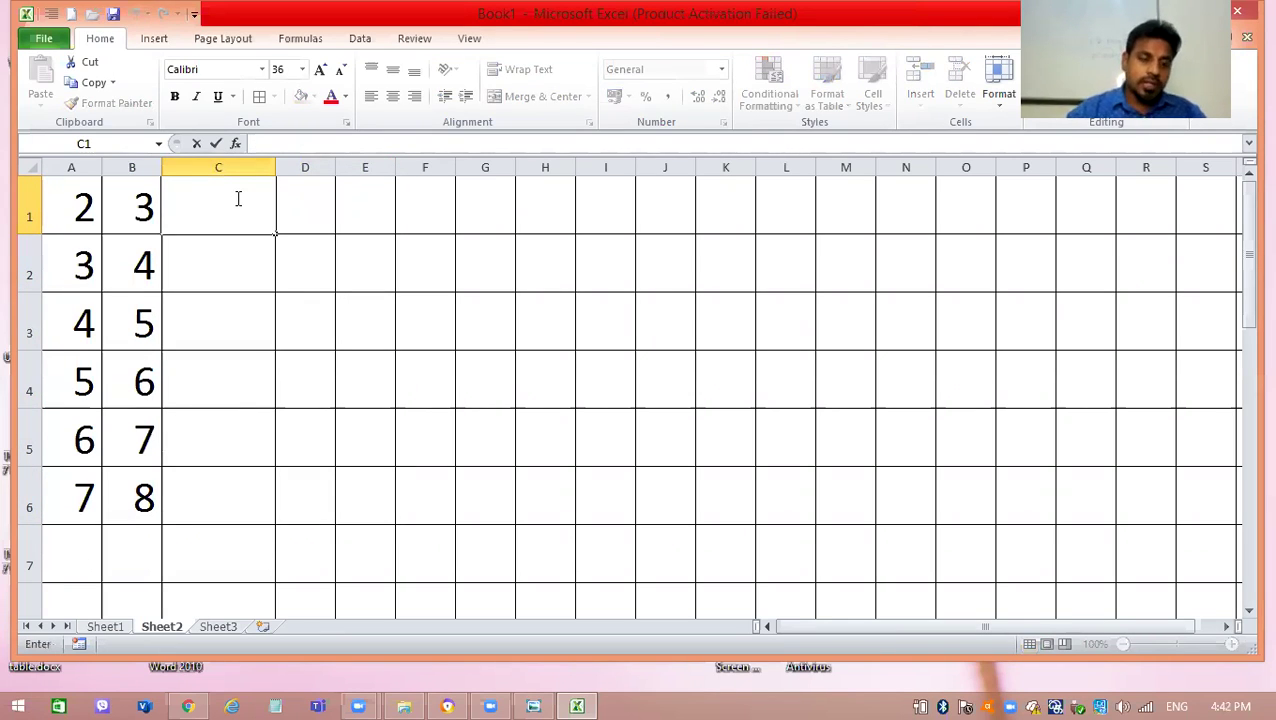
text(=)
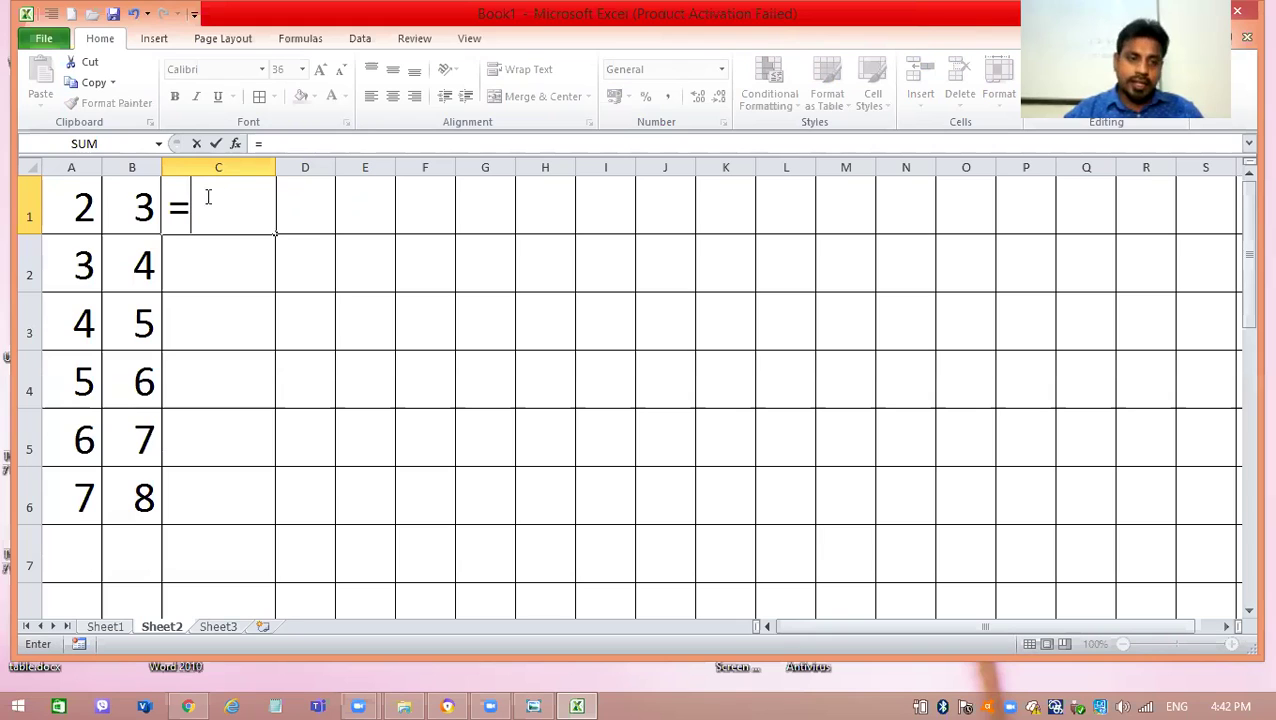
click(78, 202)
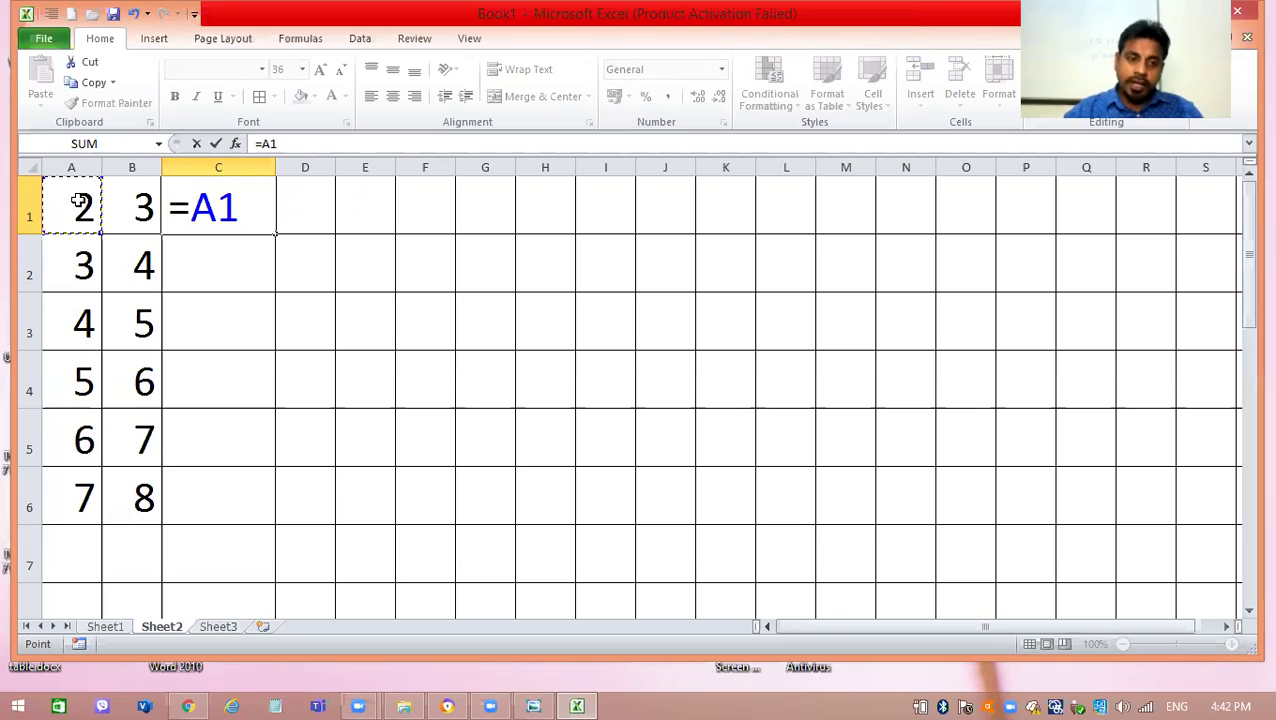
text(+)
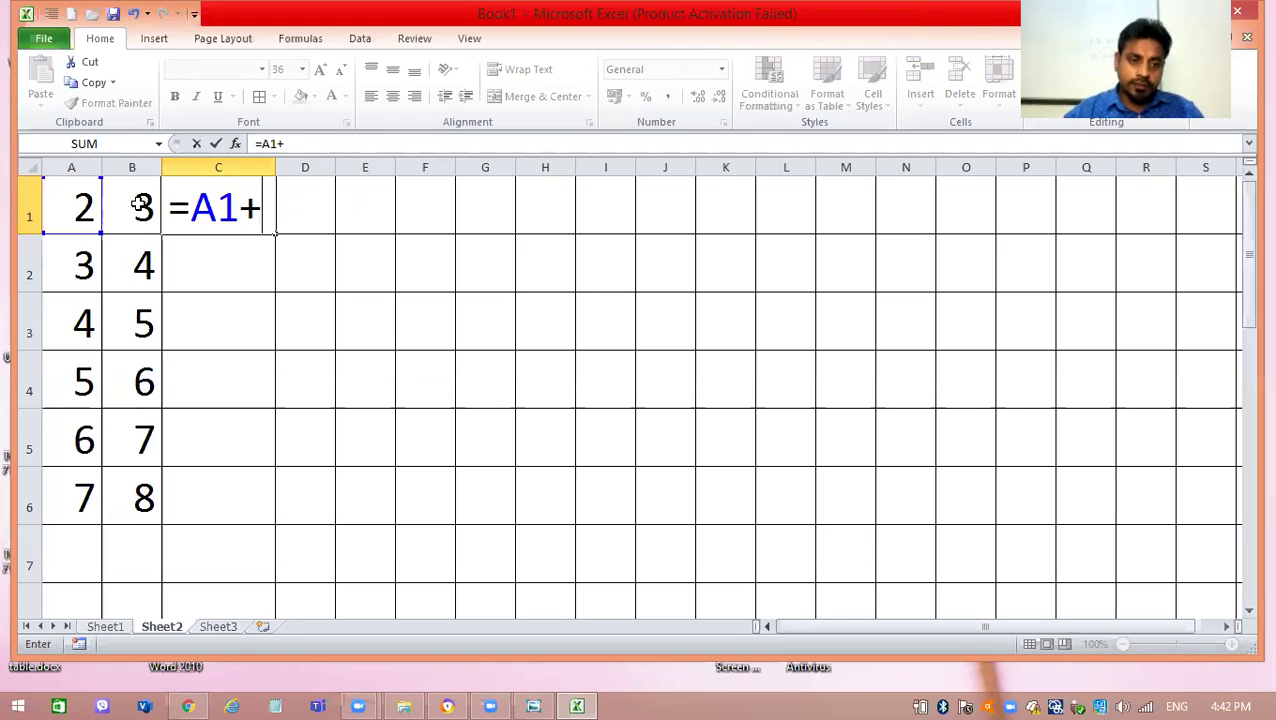
click(140, 205)
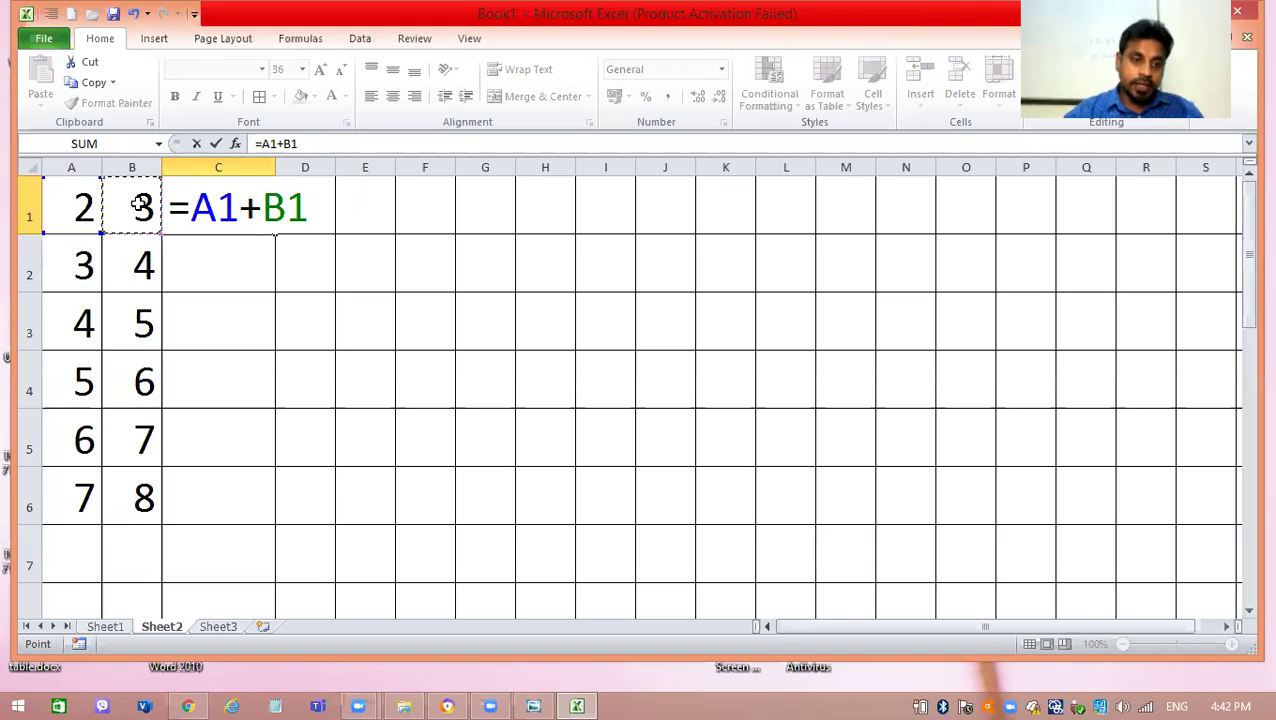
key(Return)
Step: Verify C1's formula and fill =A1+B1 down to C6, giving 5 to 15
click(207, 216)
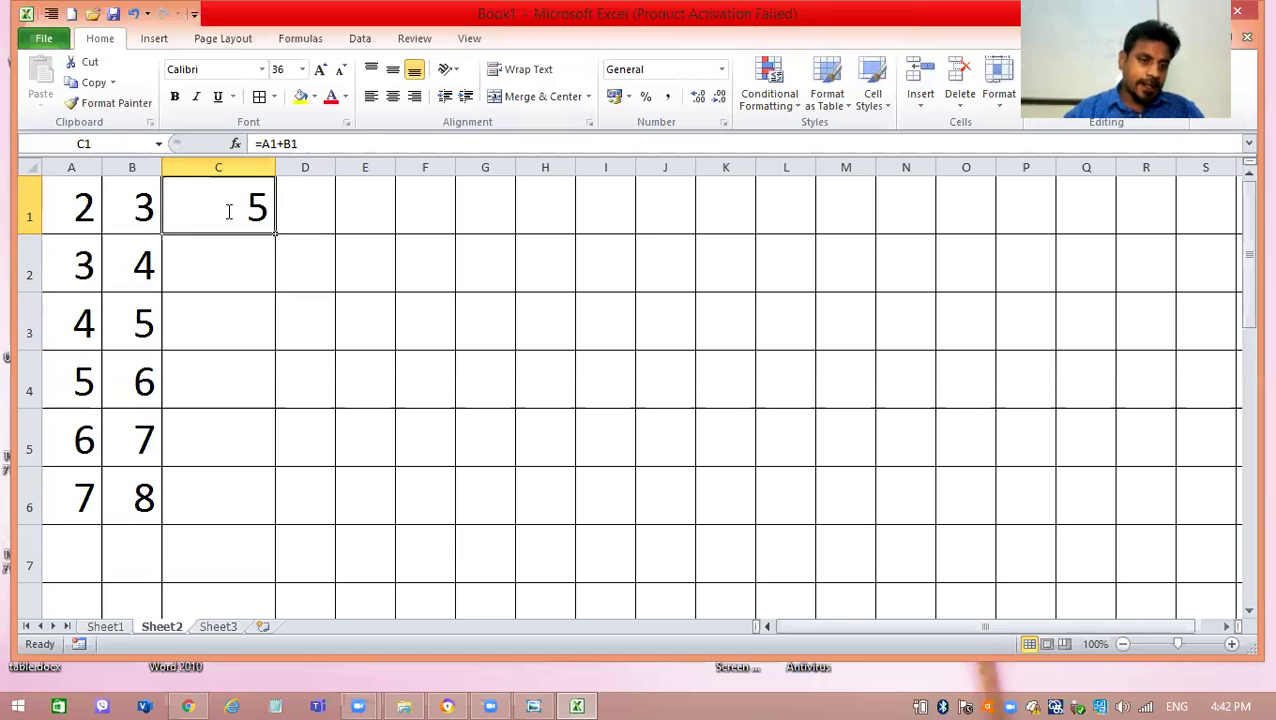
double_click(229, 211)
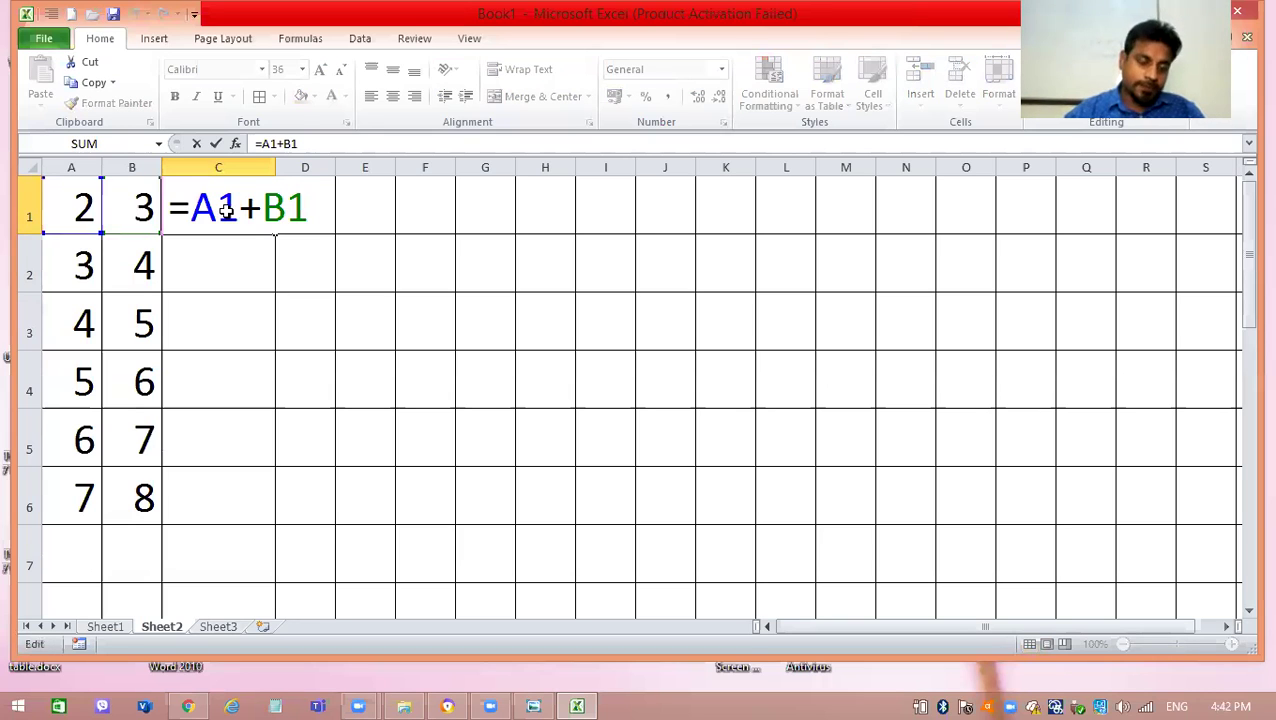
key(Return)
click(229, 211)
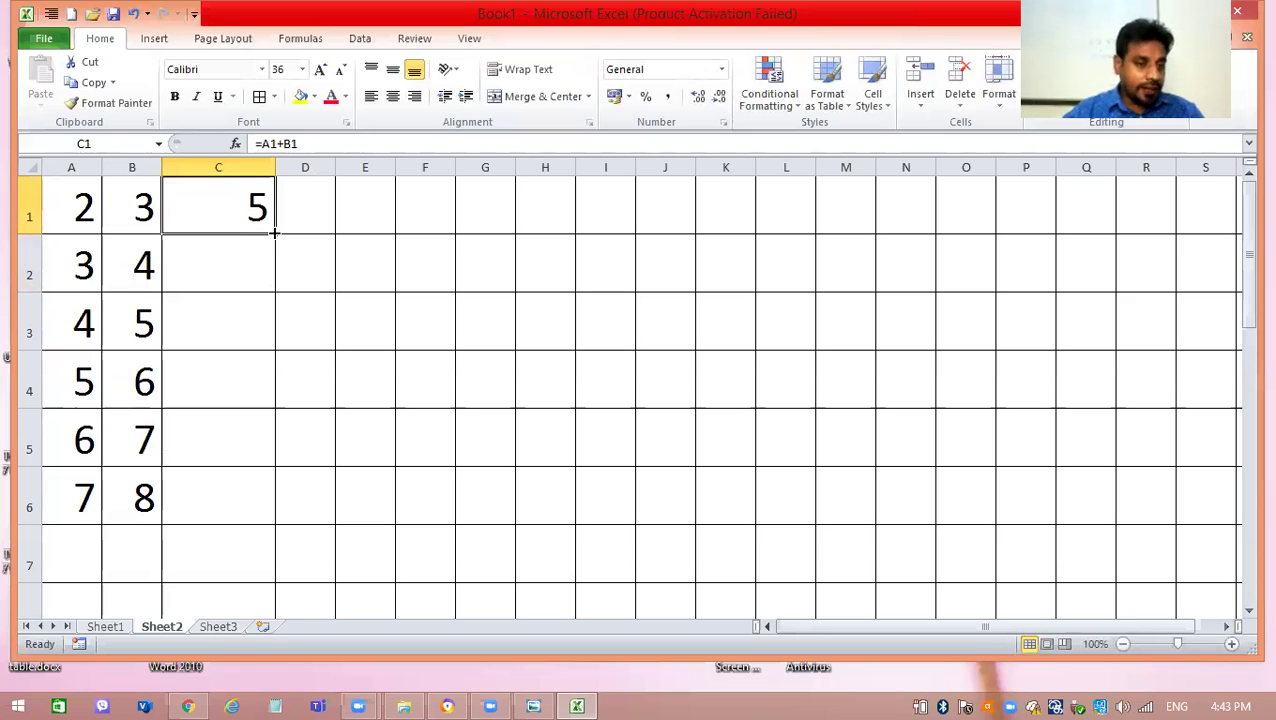
drag(274, 233, 251, 498)
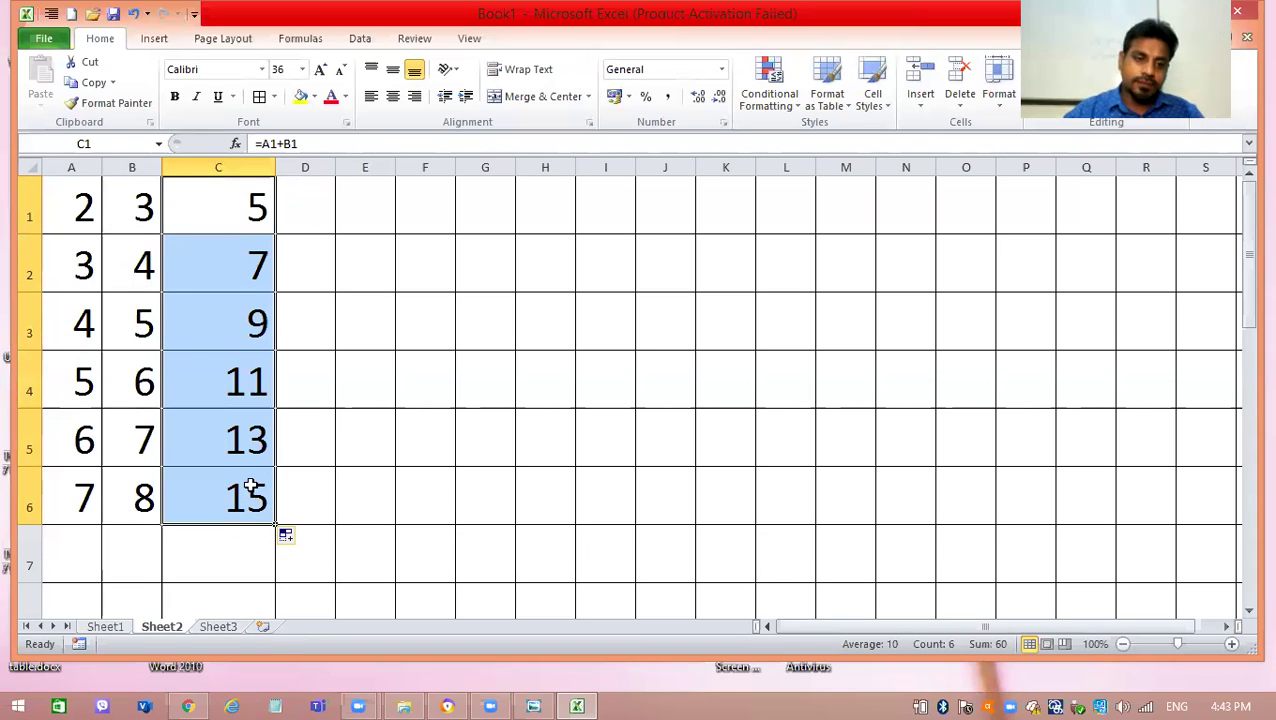
click(290, 209)
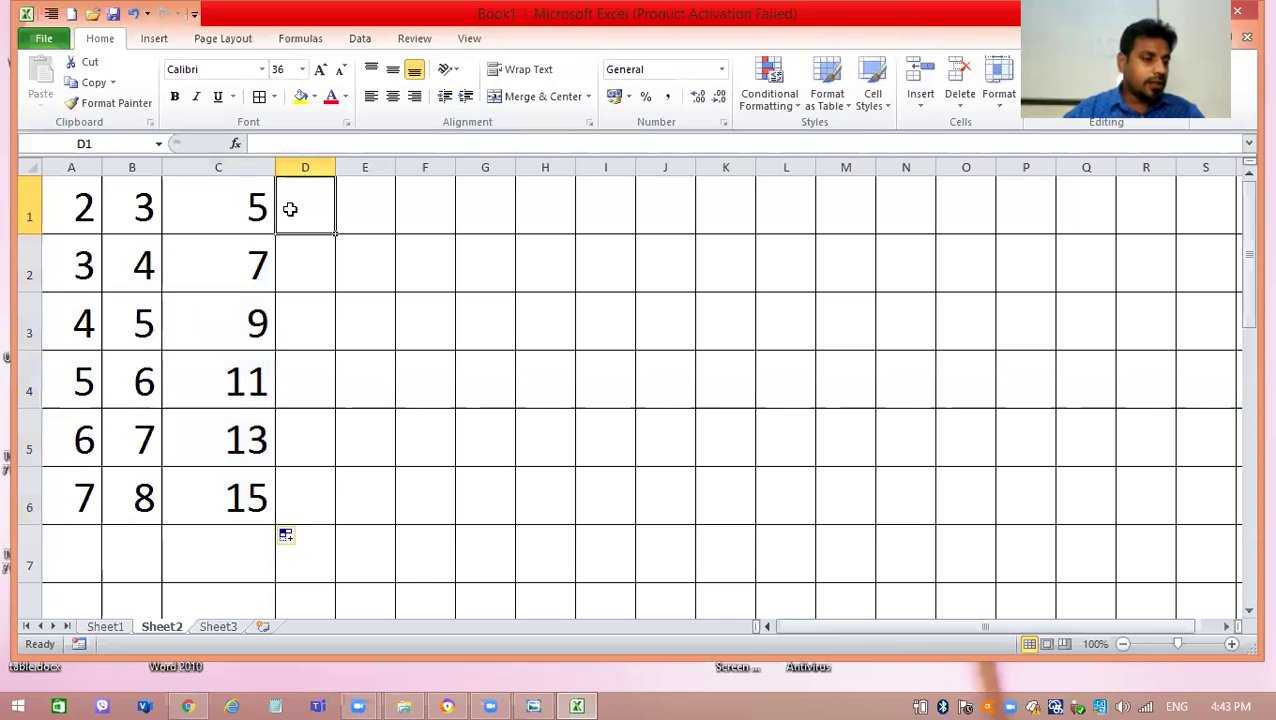
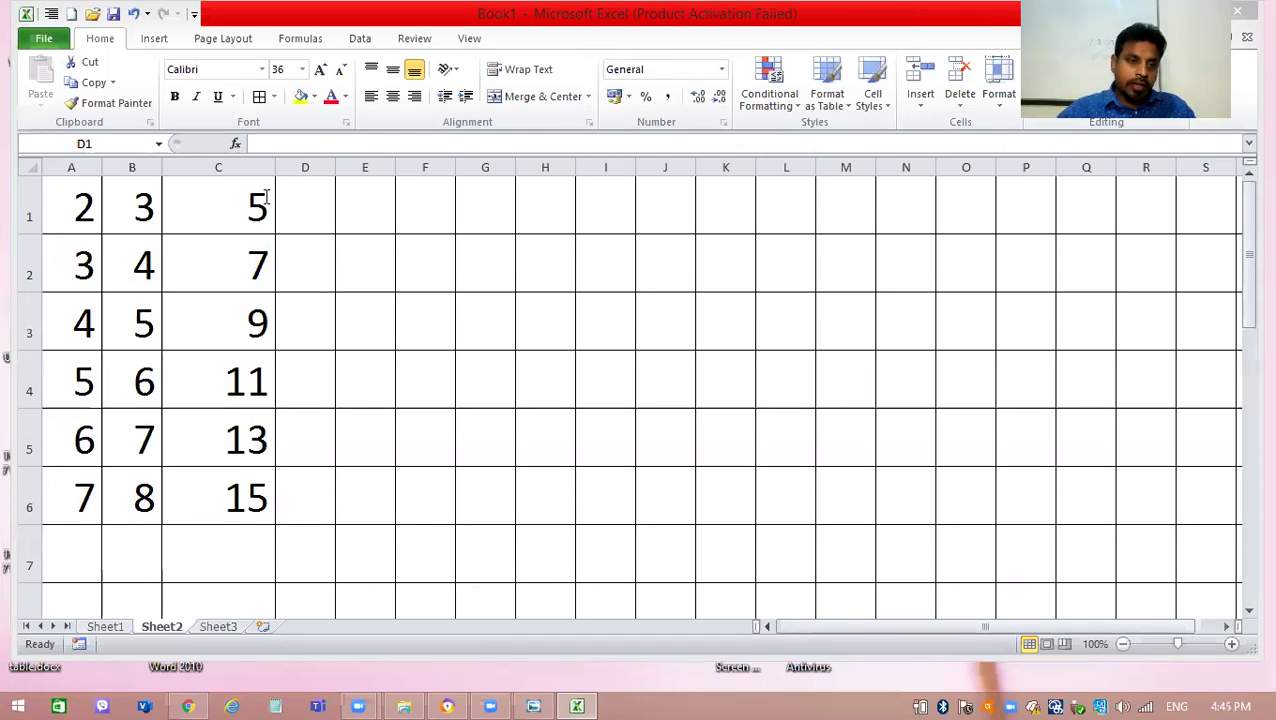
Step: Inspect the existing formulas in C2 through C6 without changing them
click(248, 245)
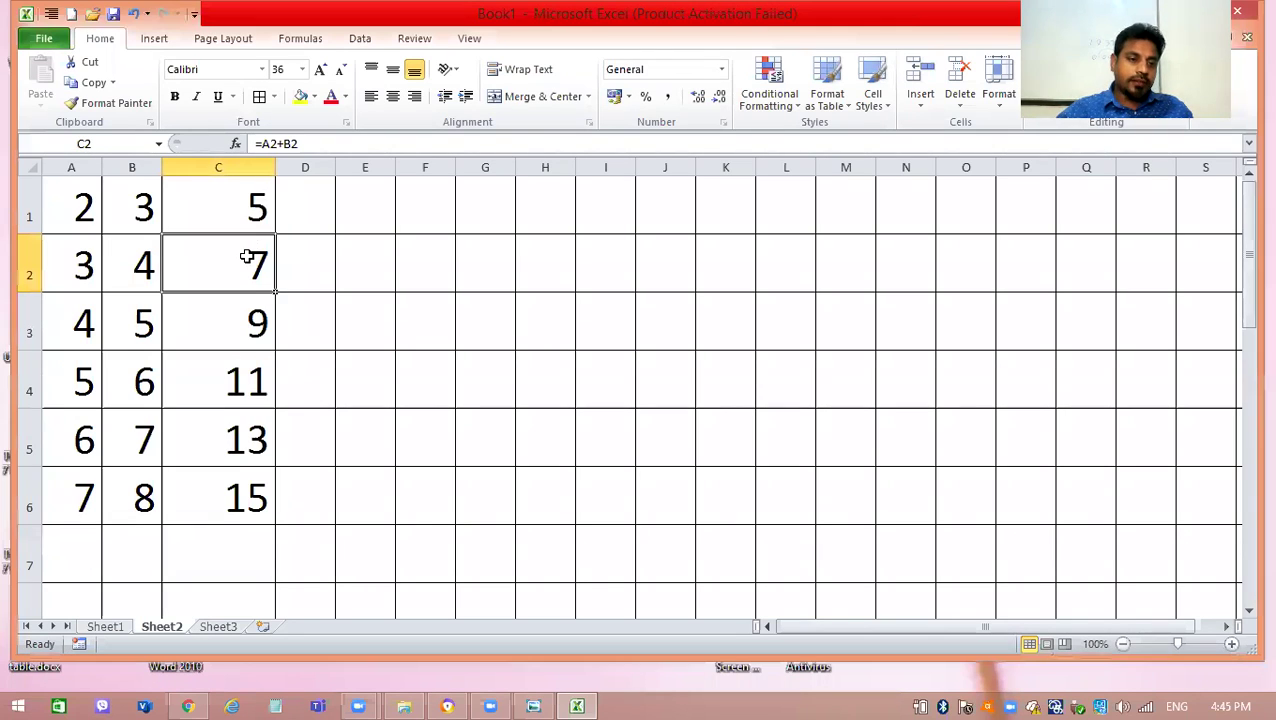
double_click(250, 260)
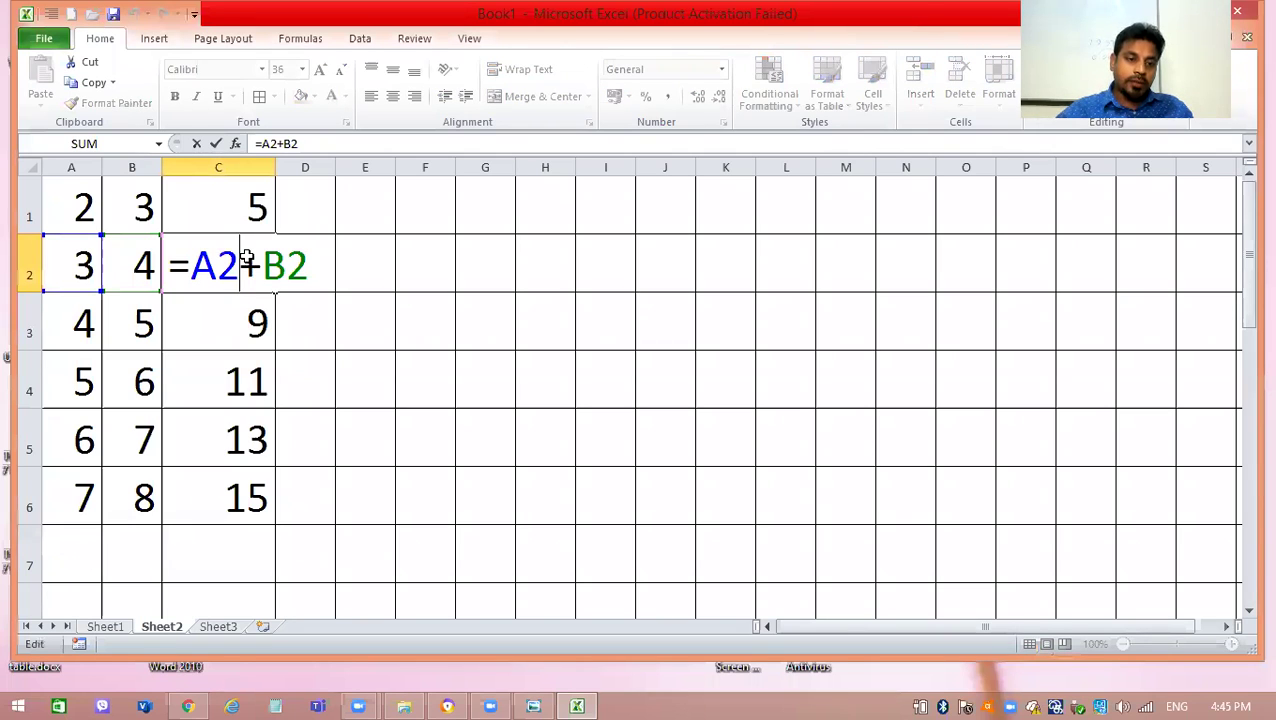
key(Return)
key(Return)
double_click(248, 305)
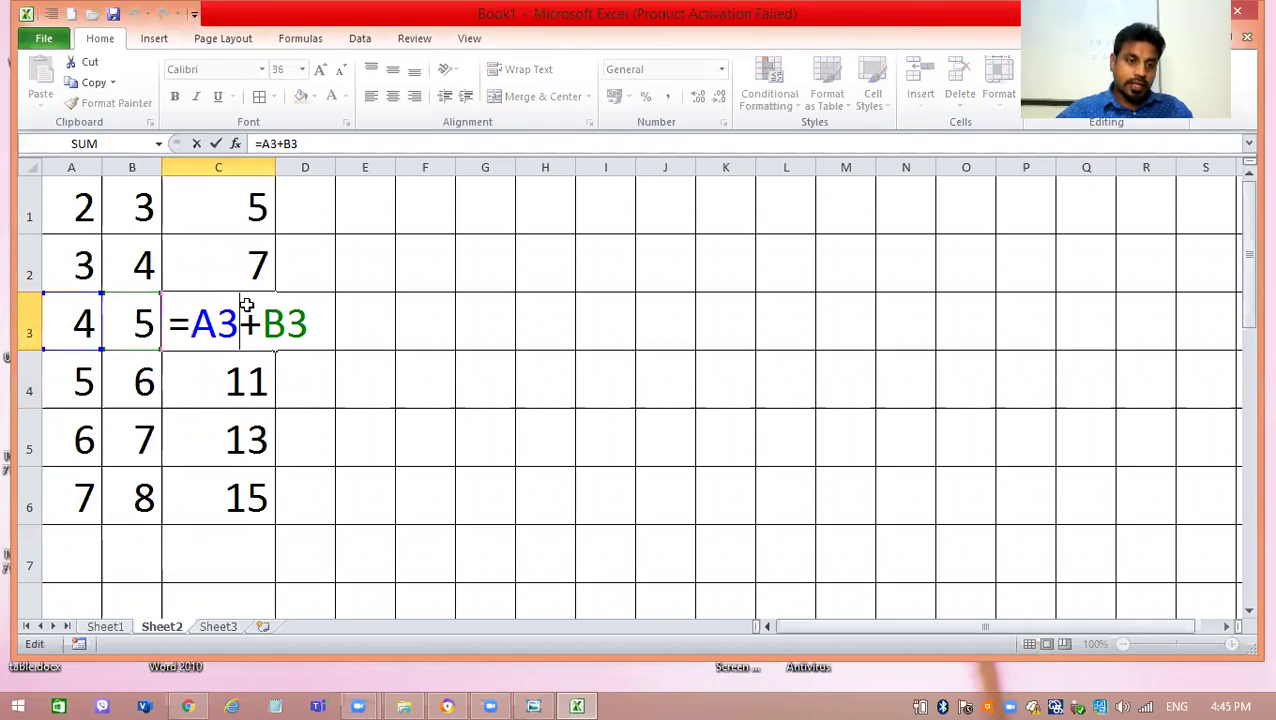
key(Return)
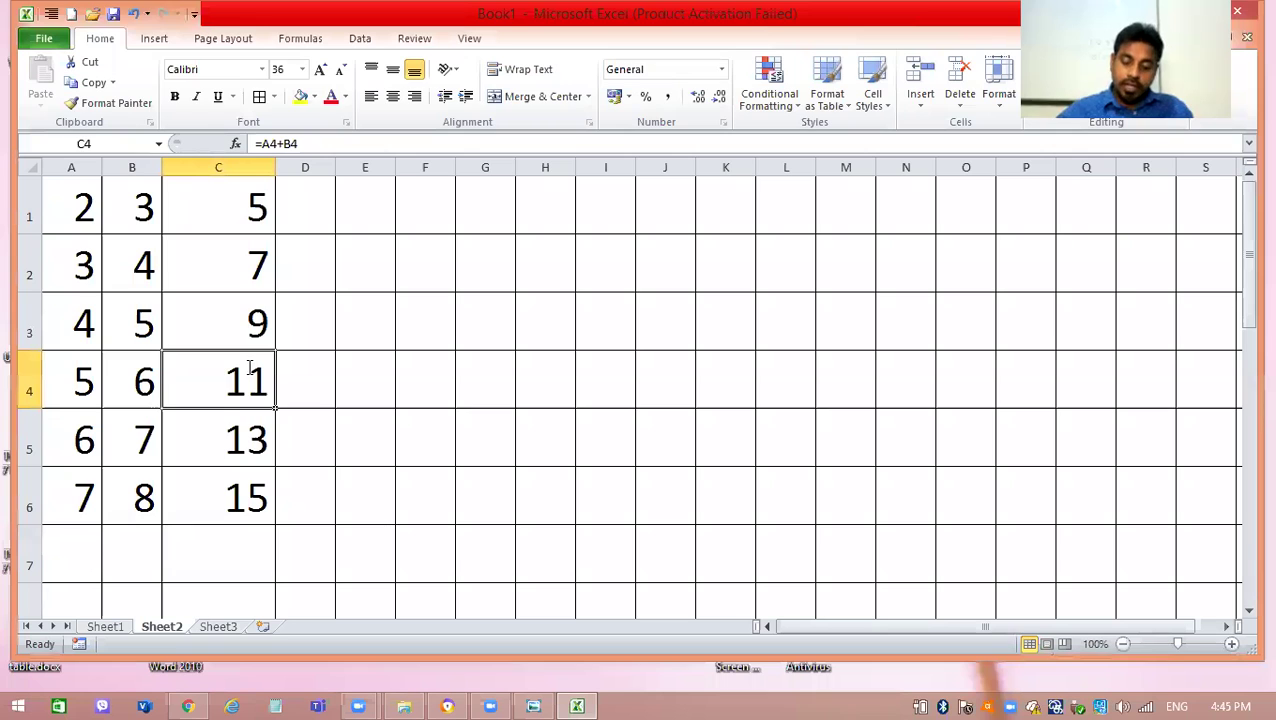
double_click(250, 368)
key(Return)
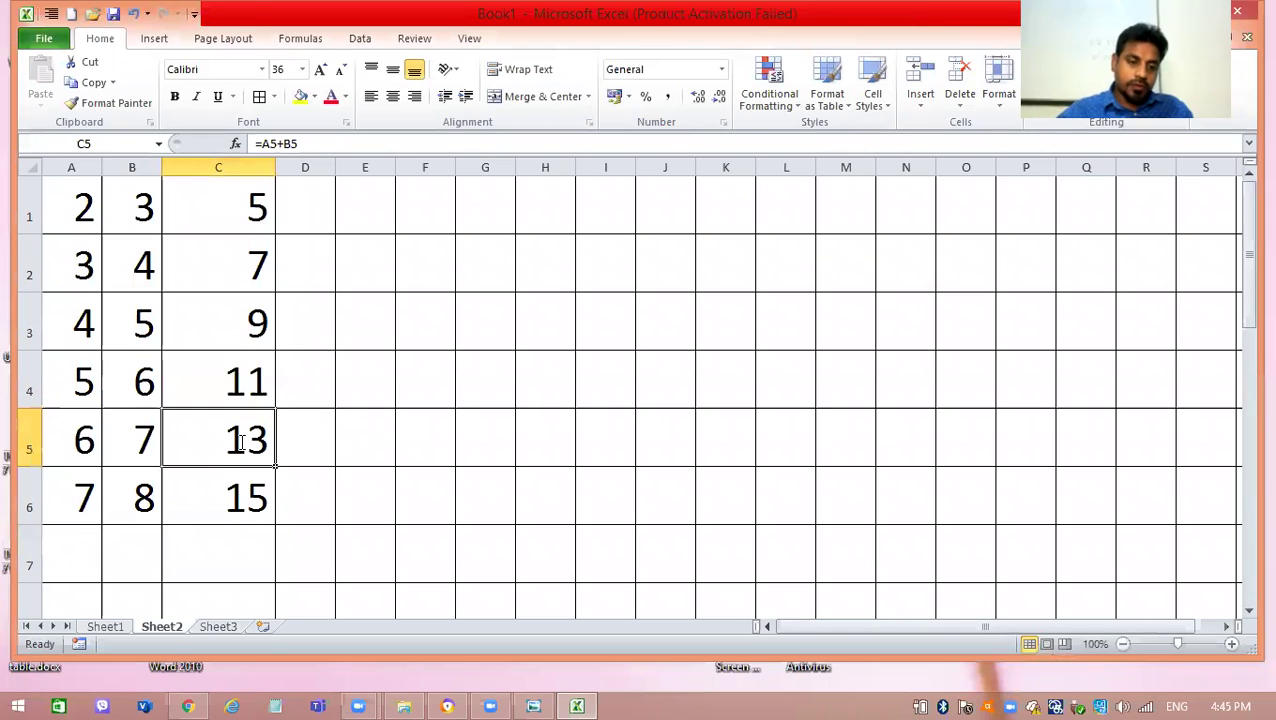
double_click(241, 442)
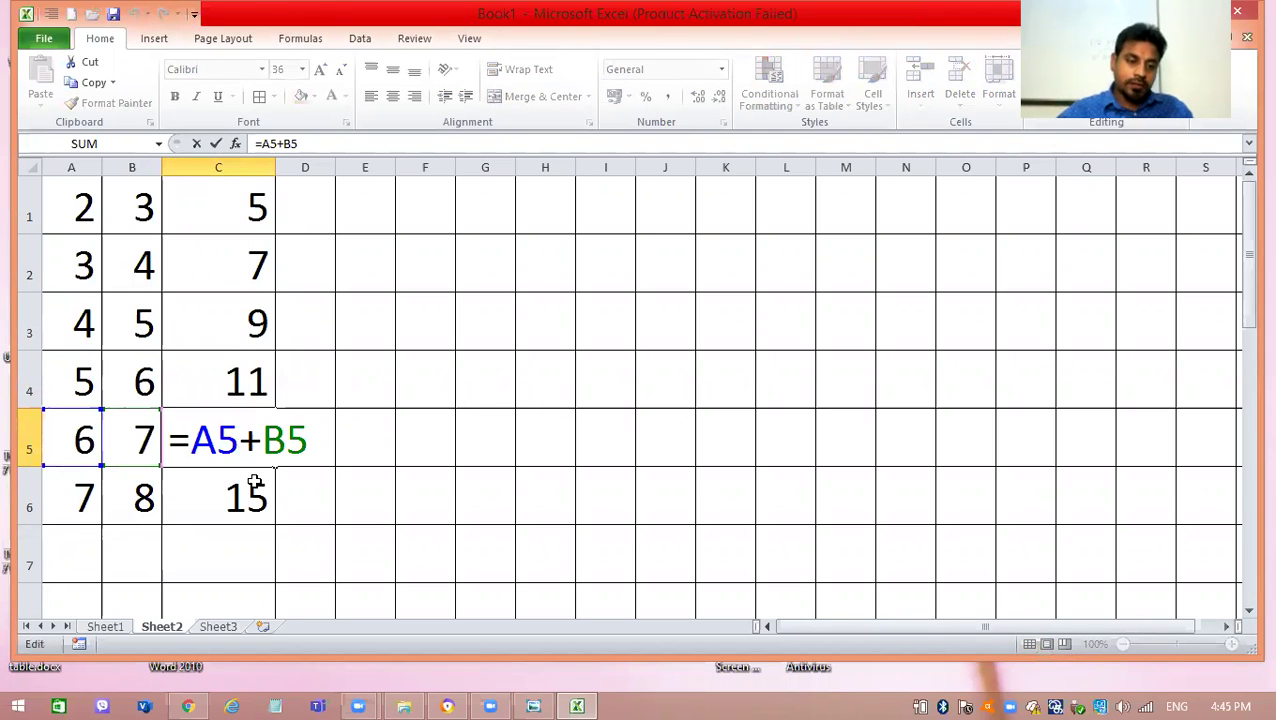
key(Return)
double_click(257, 482)
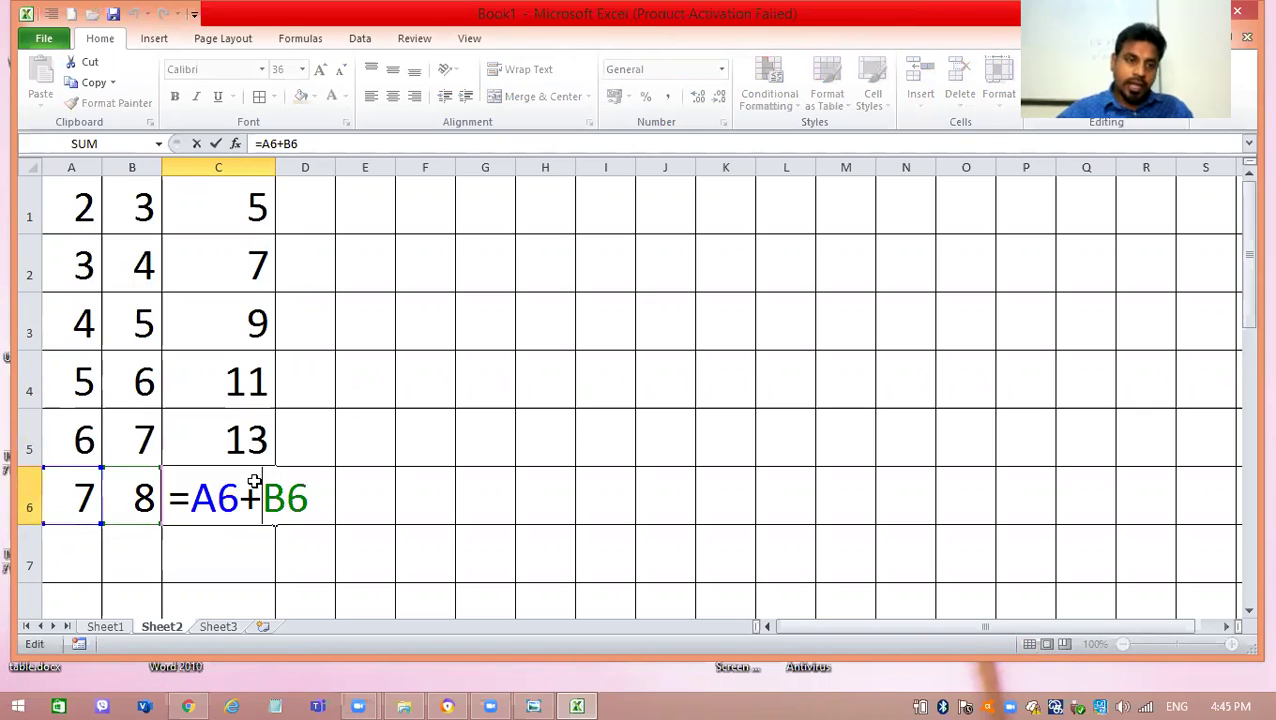
key(Return)
Step: Enter the product formula =A1*B1 in cell E1
click(369, 211)
text(=)
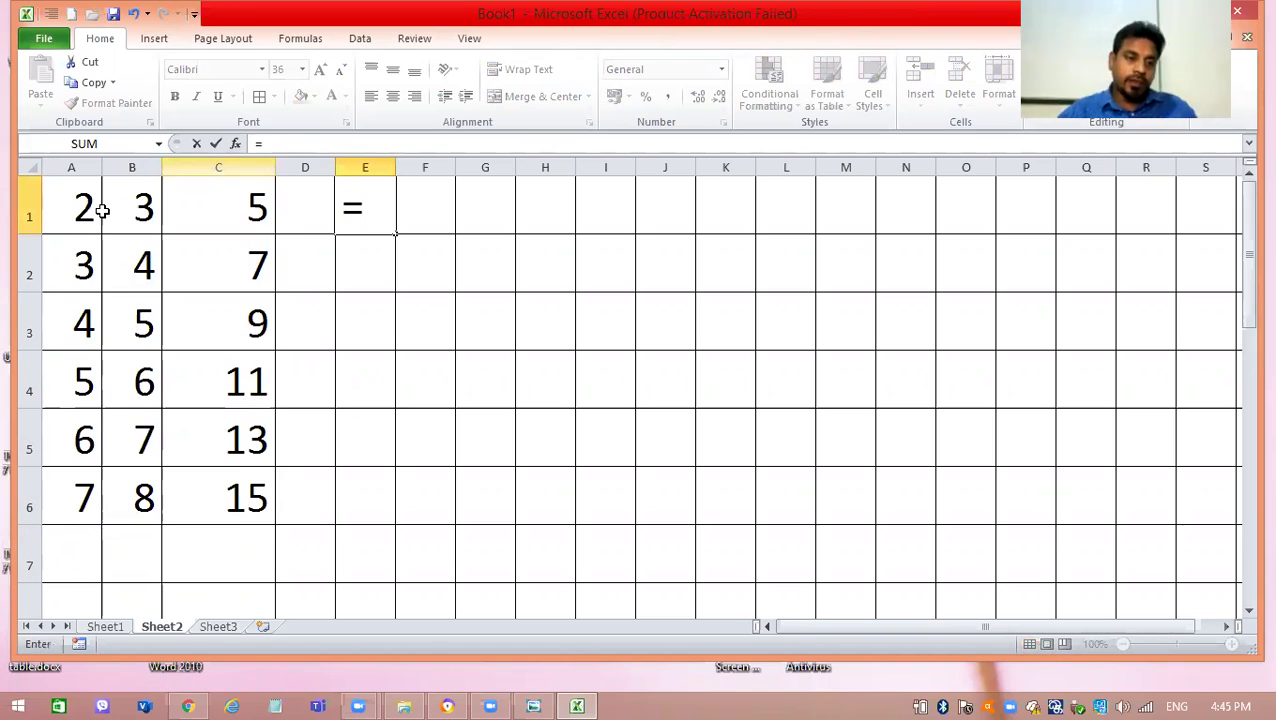
click(132, 207)
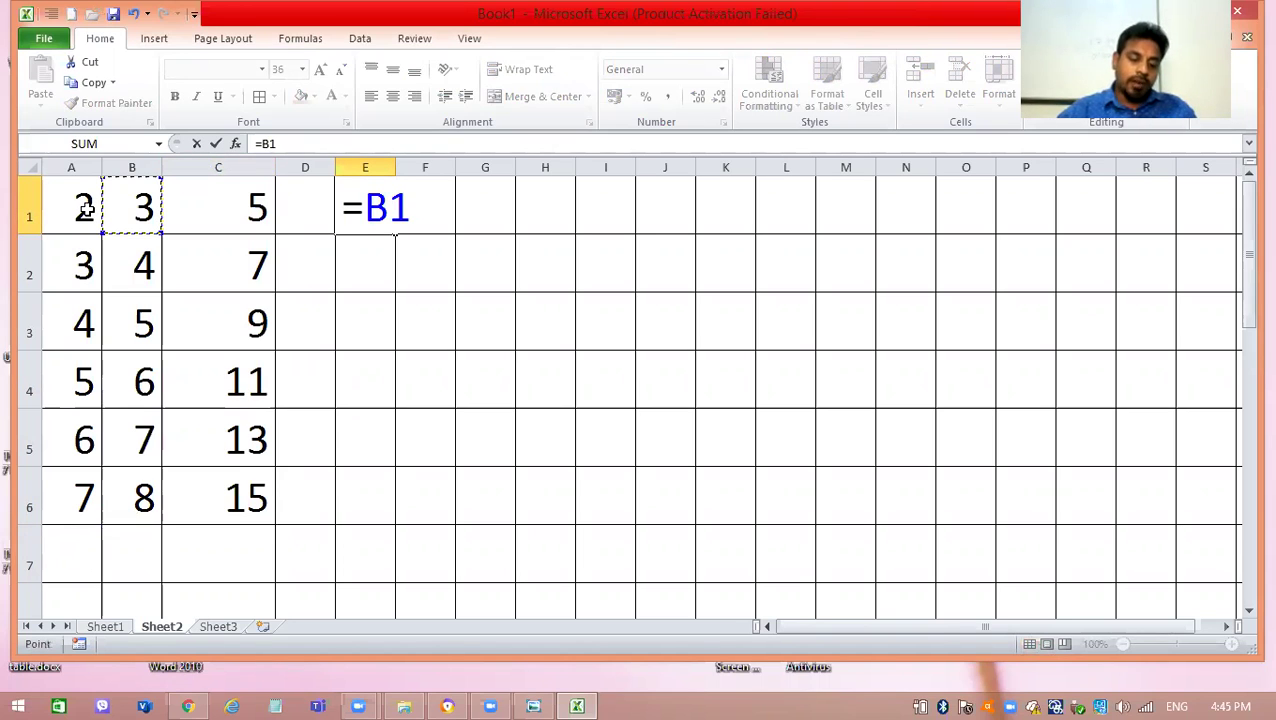
click(88, 208)
text(*)
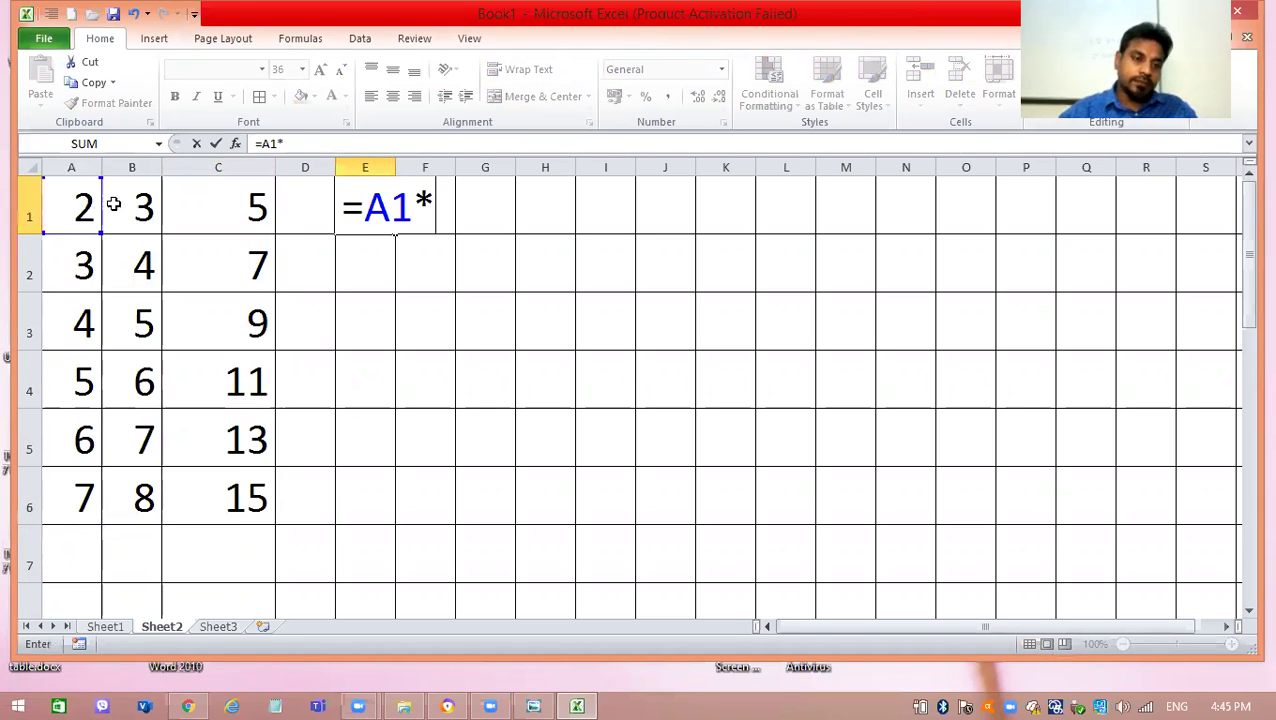
click(139, 202)
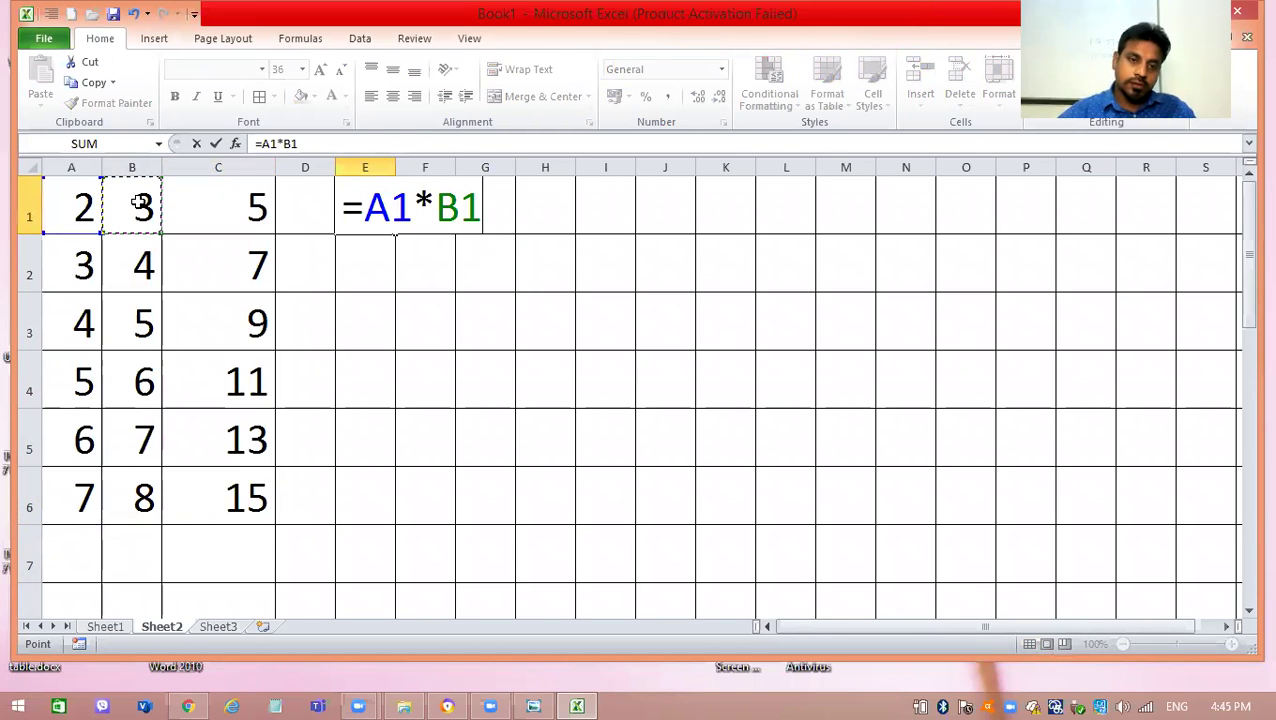
key(Return)
Step: Fill E1's formula down to E6, giving 6 to 56, and view E1's formula
click(361, 189)
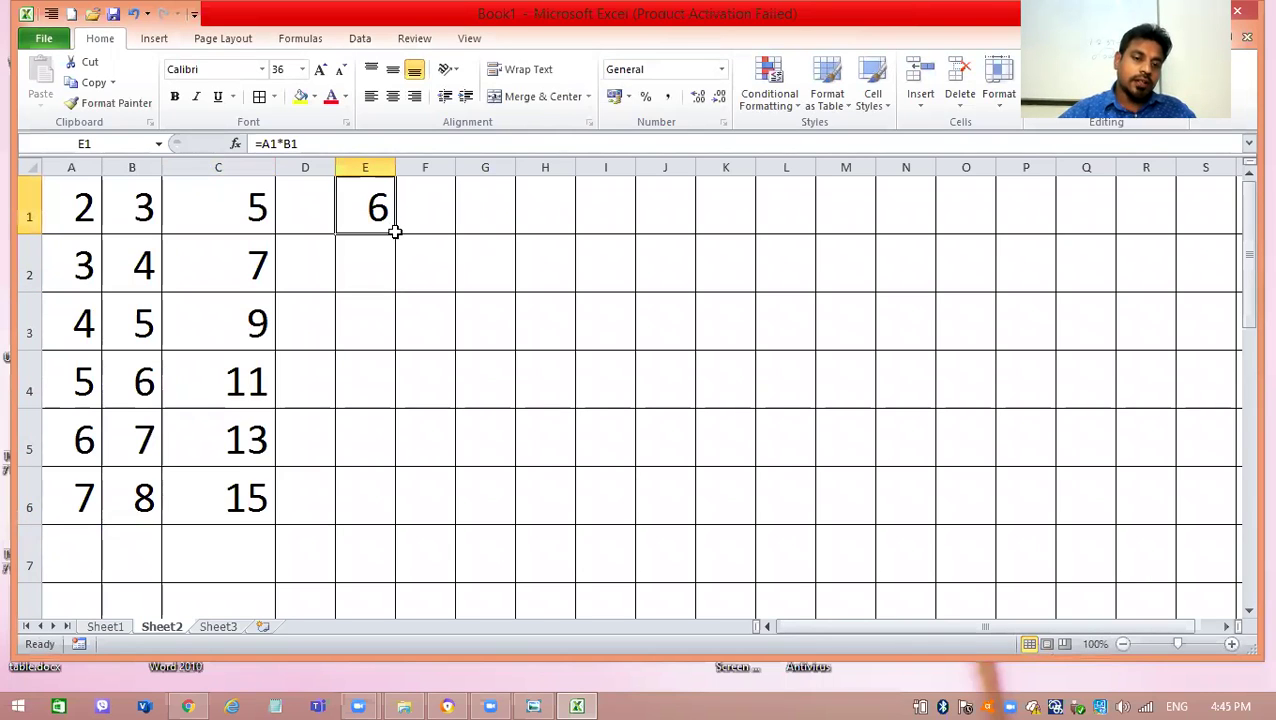
drag(396, 232, 391, 506)
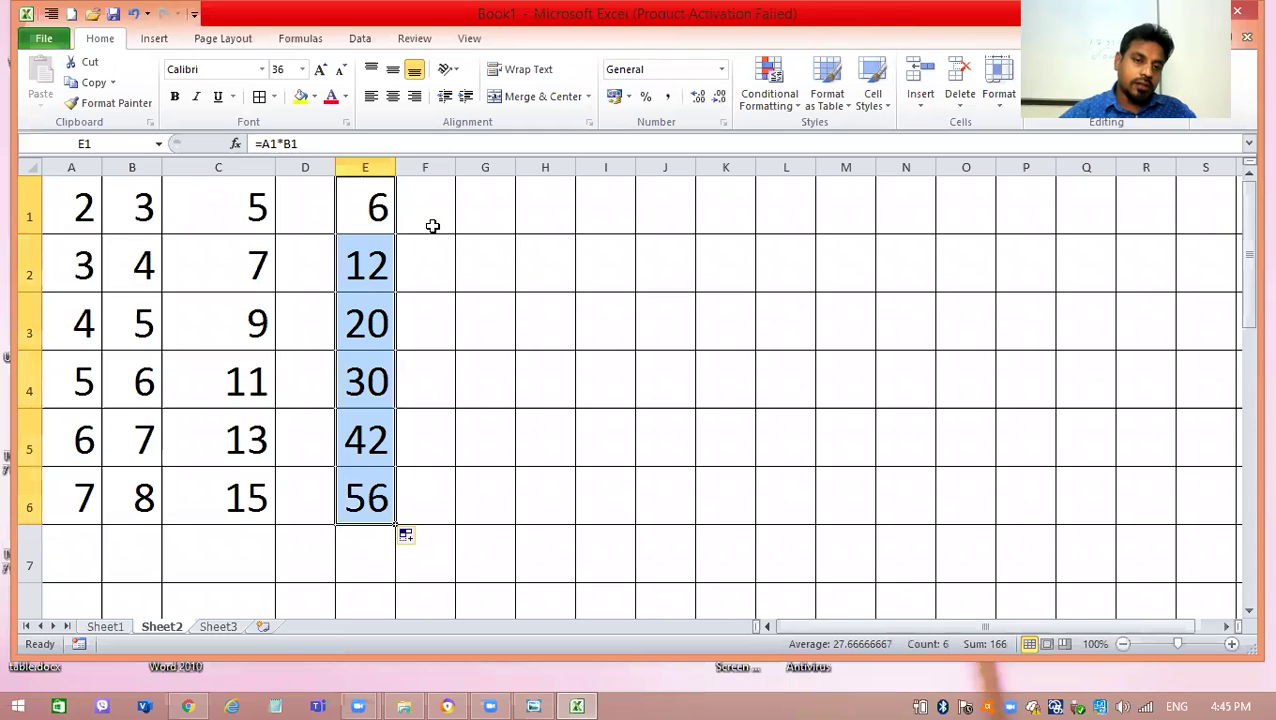
click(432, 226)
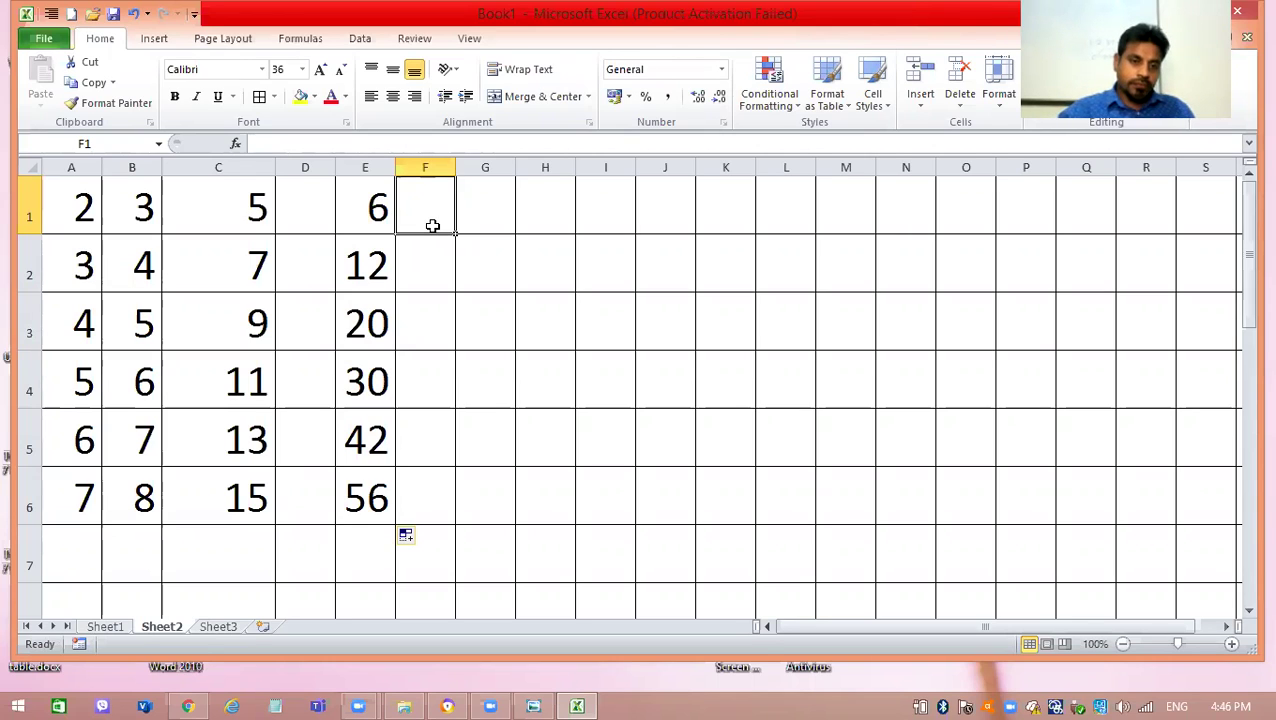
double_click(358, 197)
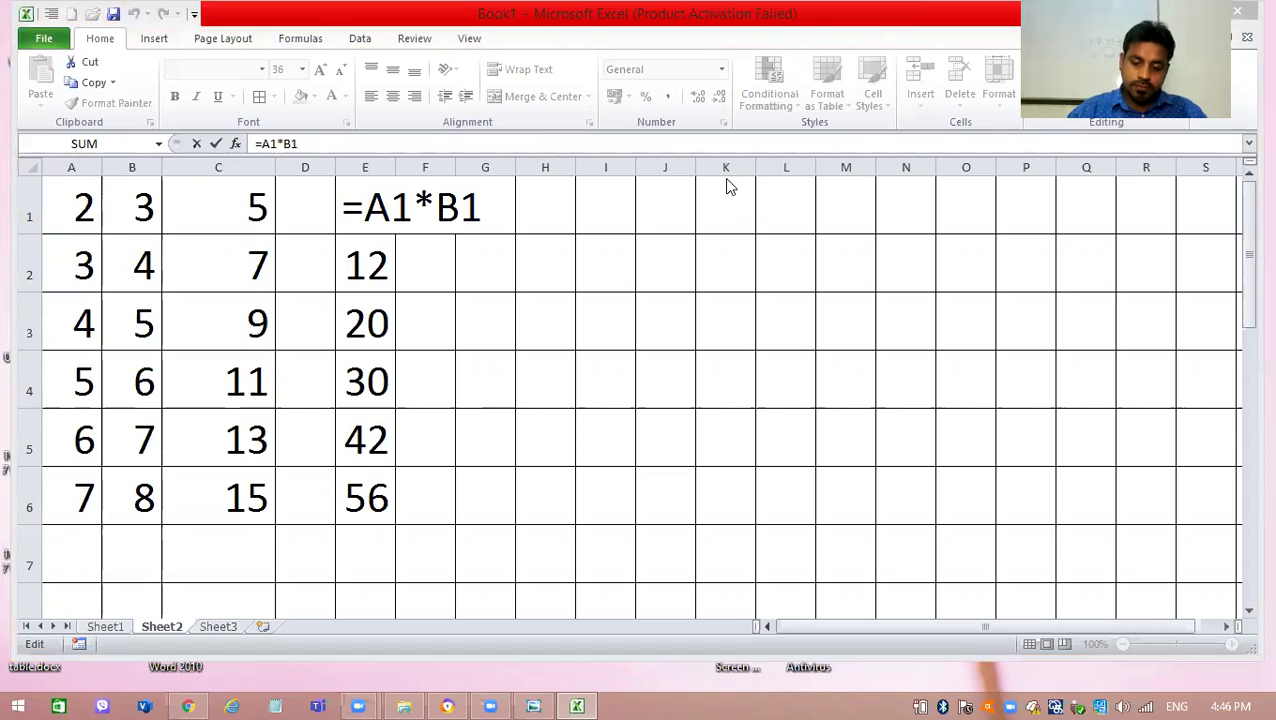
Step: Enter =C1-A1*B4/B2+C3 in H1, giving 11, and recheck the result
click(352, 210)
key(Return)
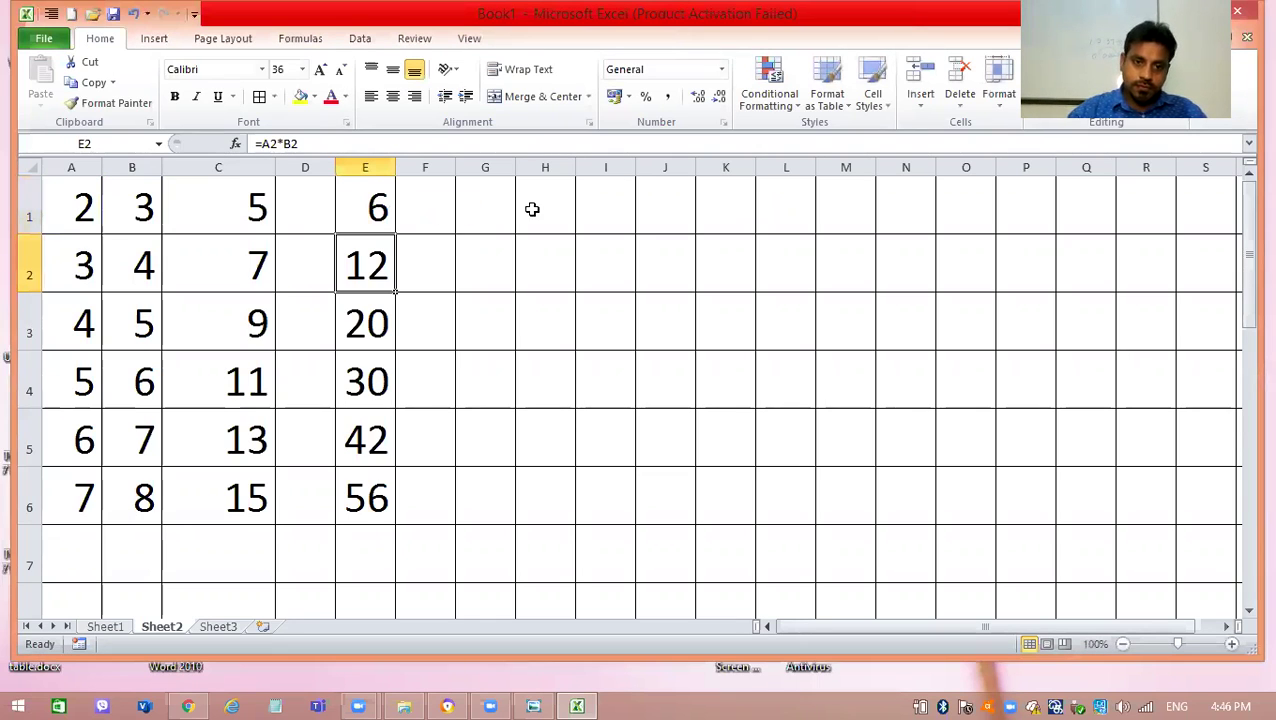
click(573, 212)
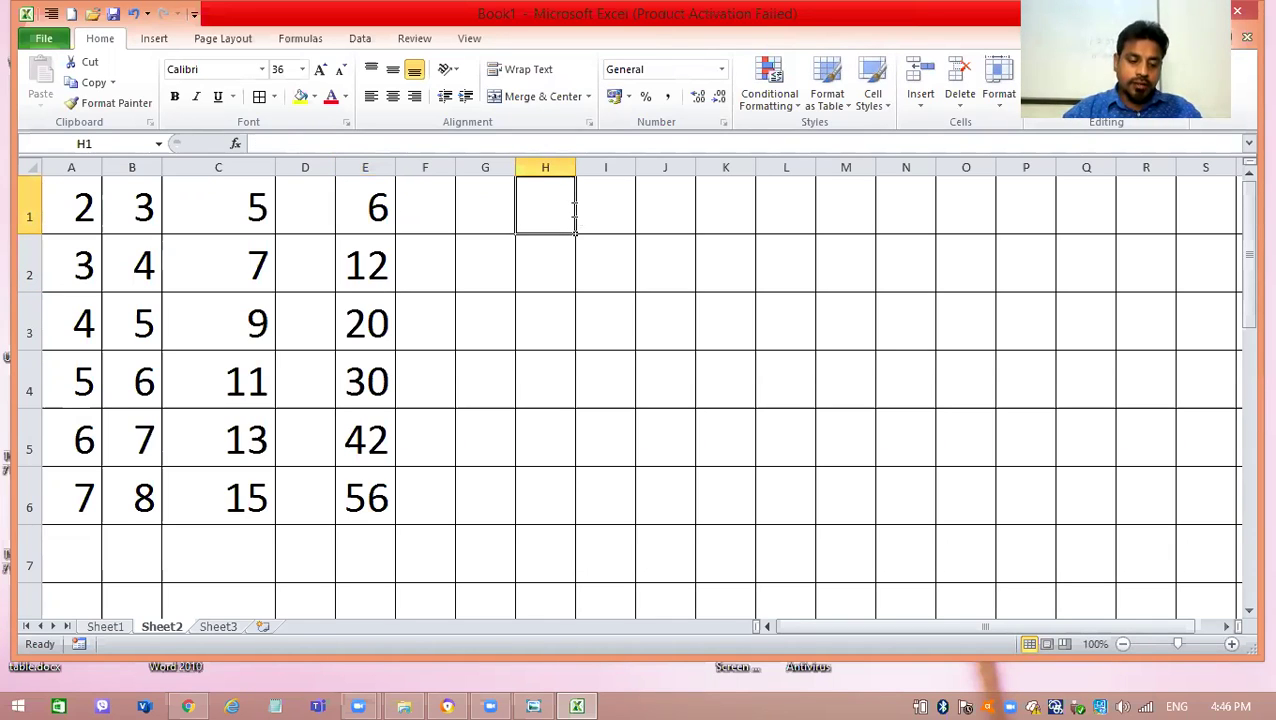
text(=)
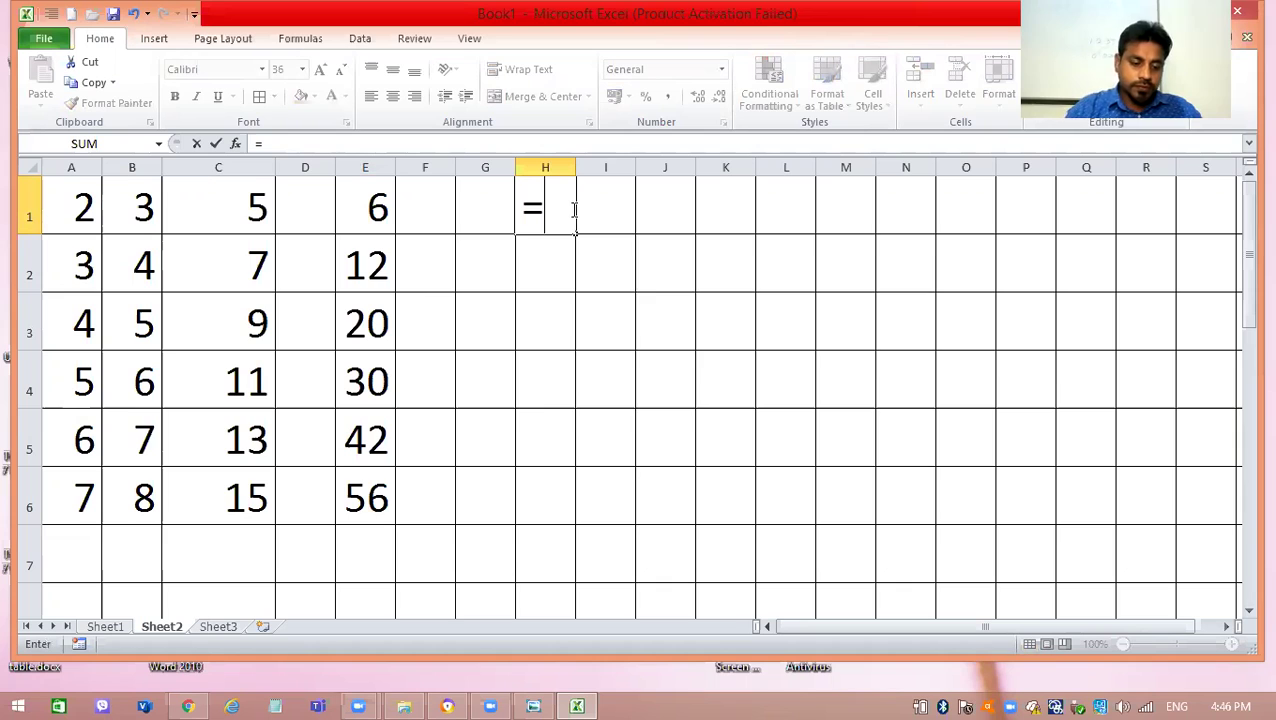
text(C1)
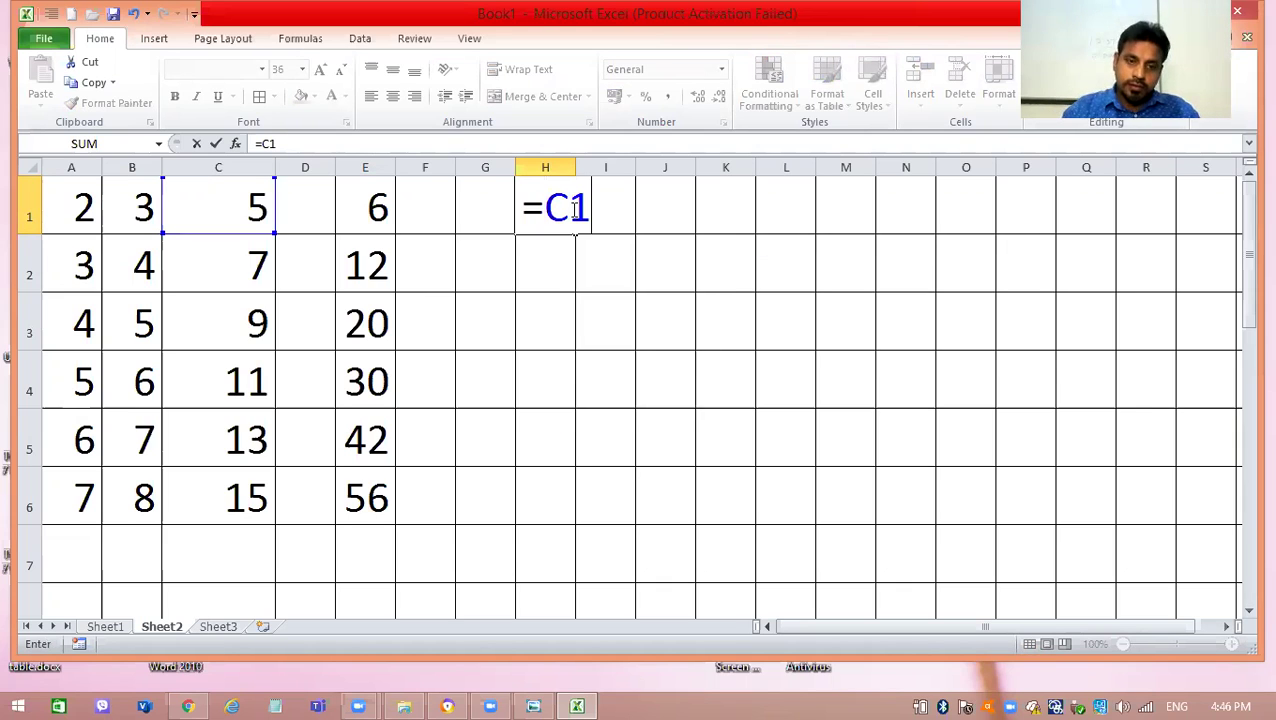
text(-)
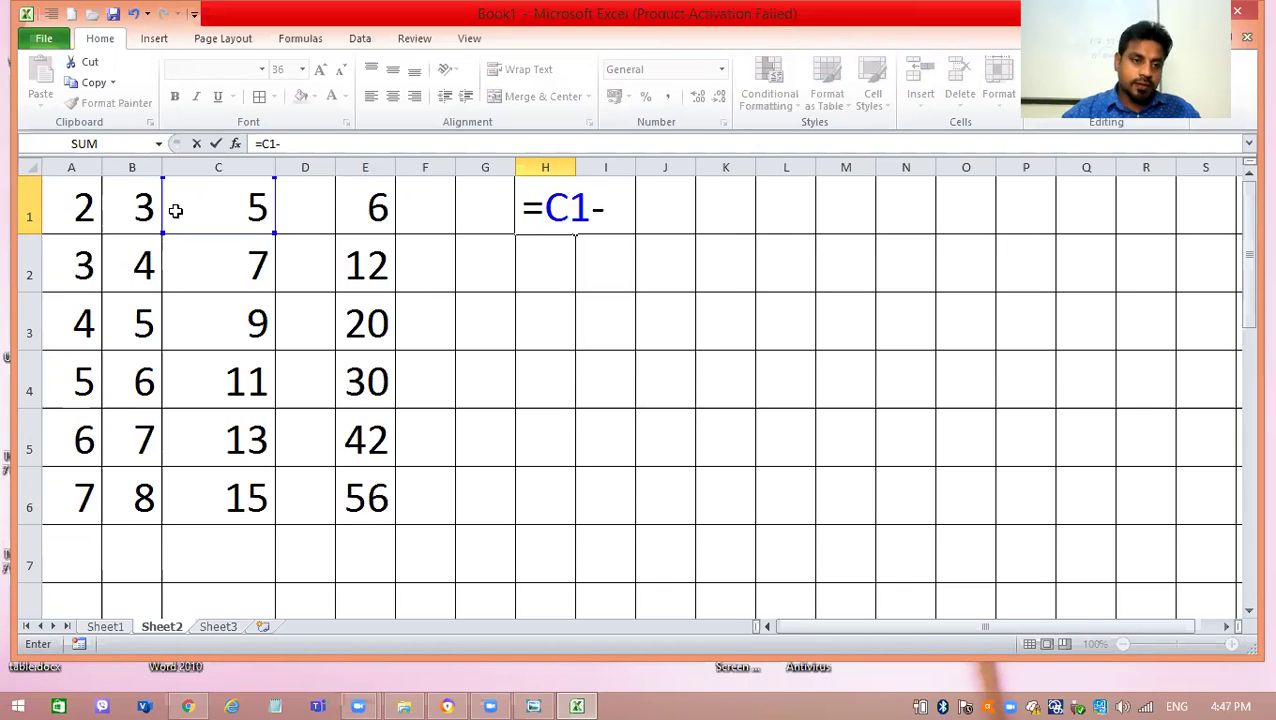
click(80, 208)
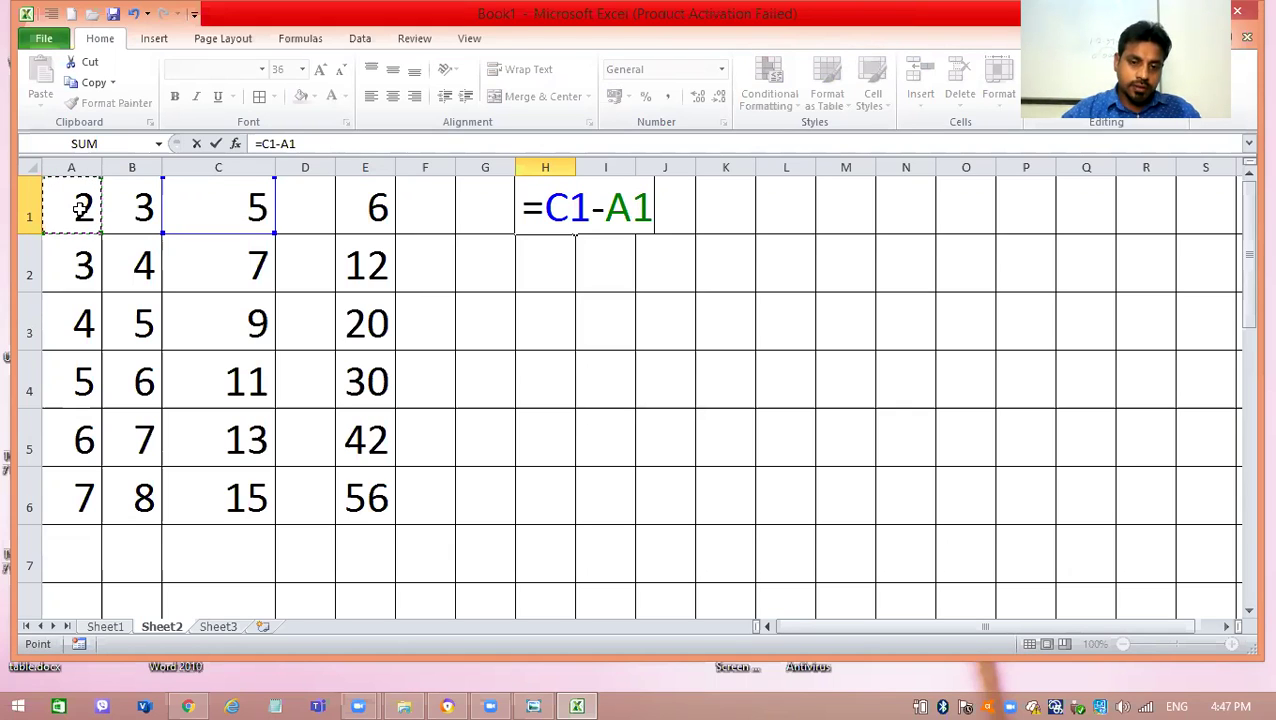
text(*)
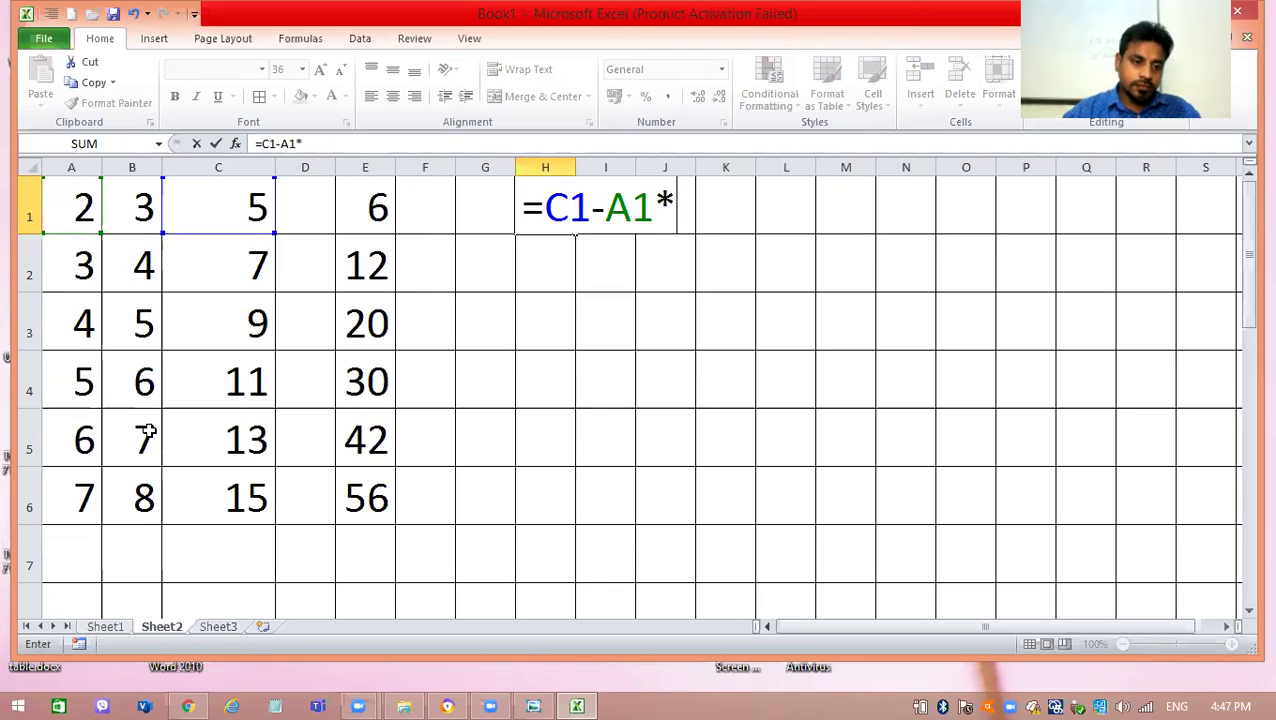
click(144, 378)
text(/)
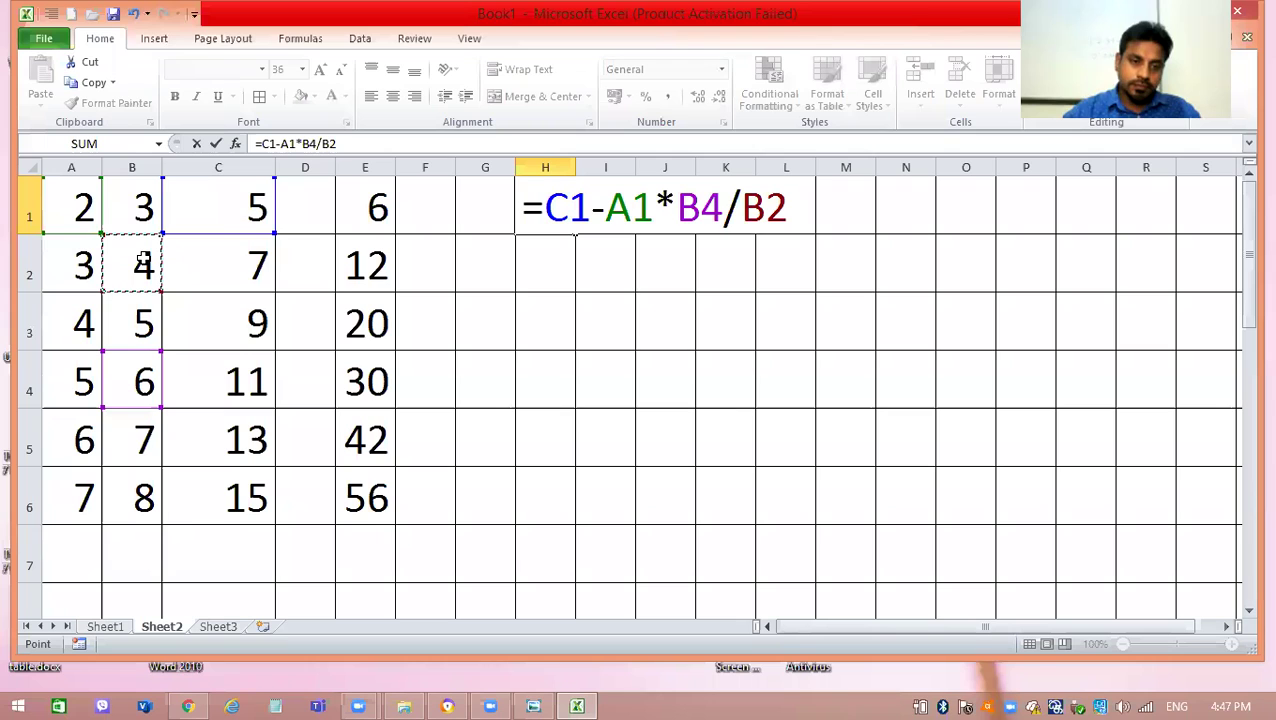
text(+)
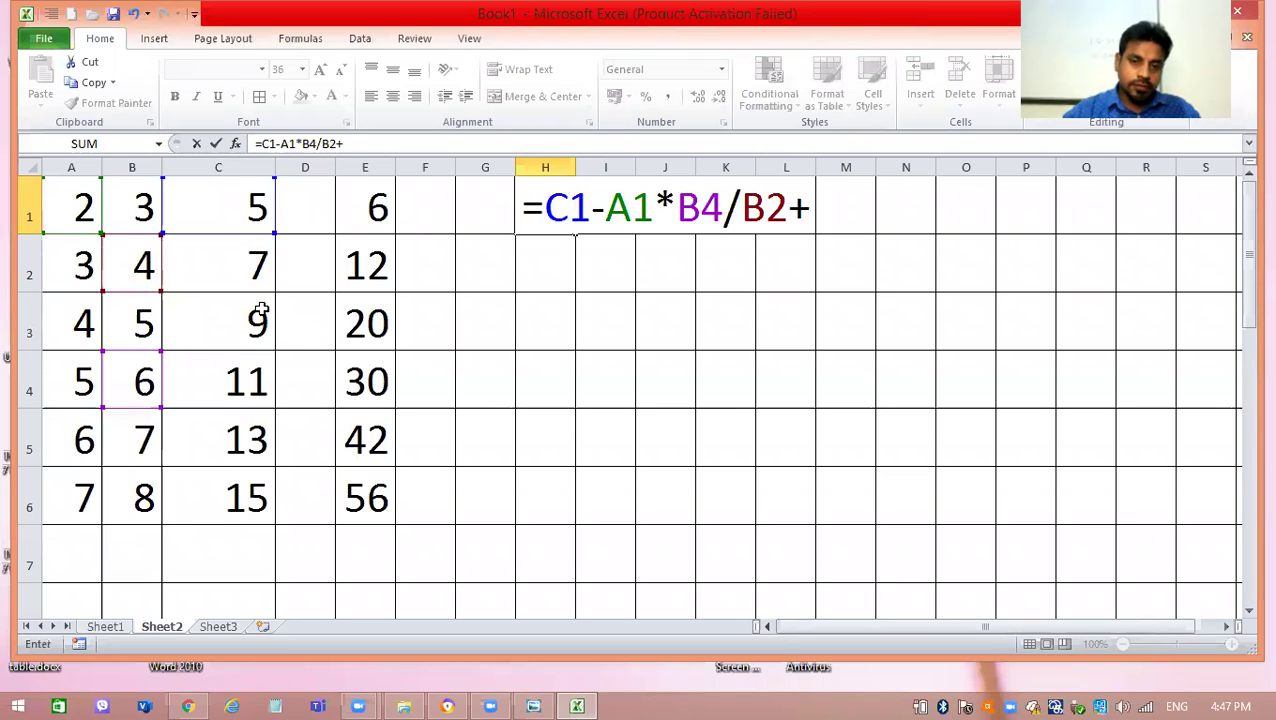
click(260, 311)
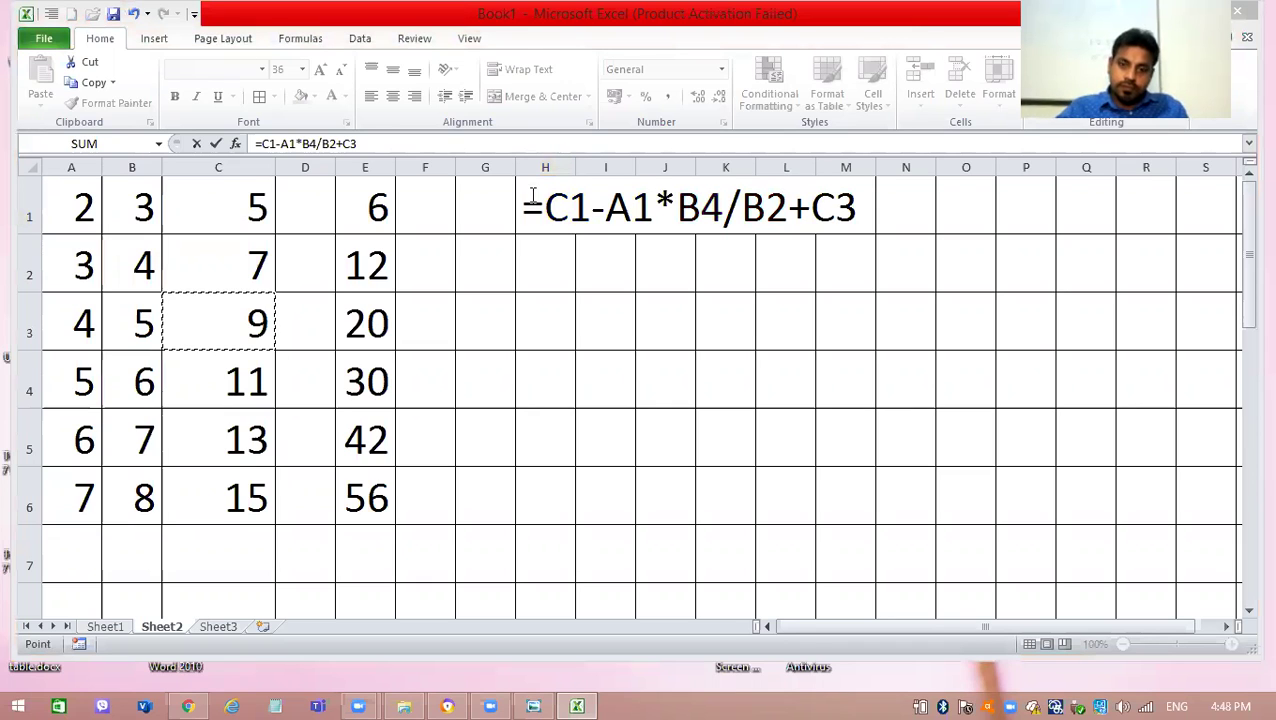
key(Return)
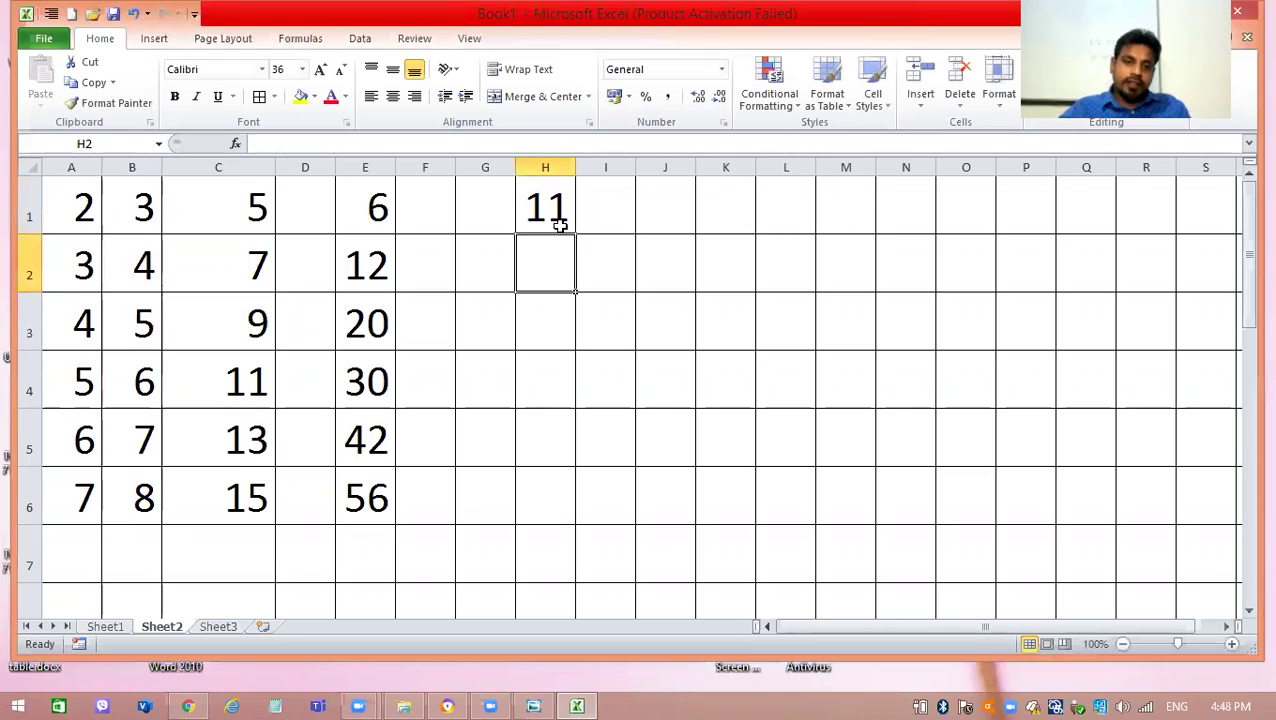
key(Up)
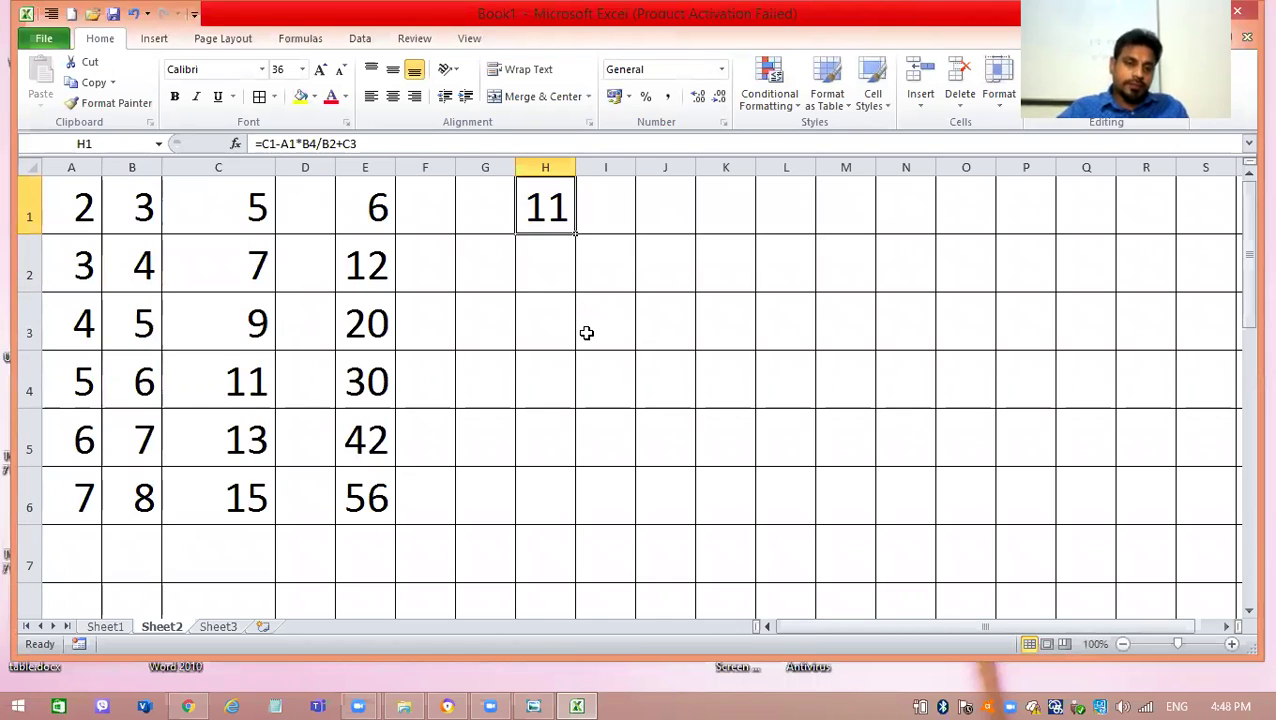
click(586, 333)
click(487, 374)
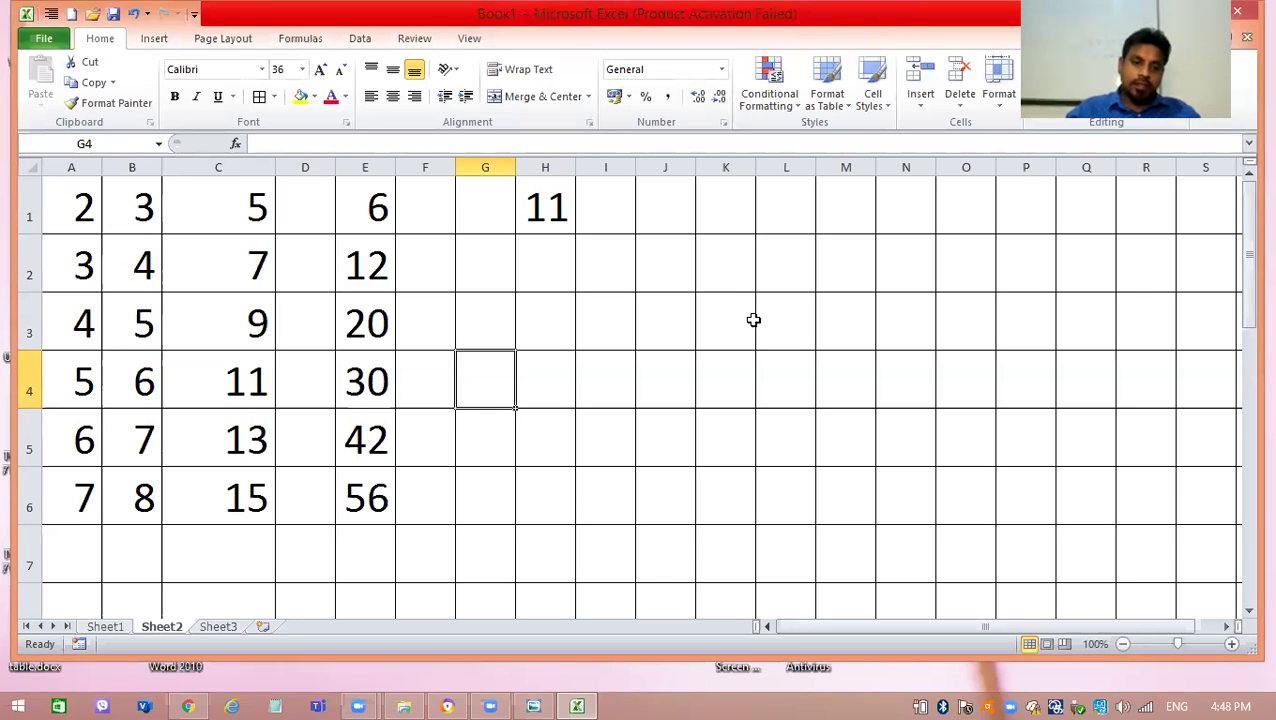
key(ctrl+a)
key(Delete)
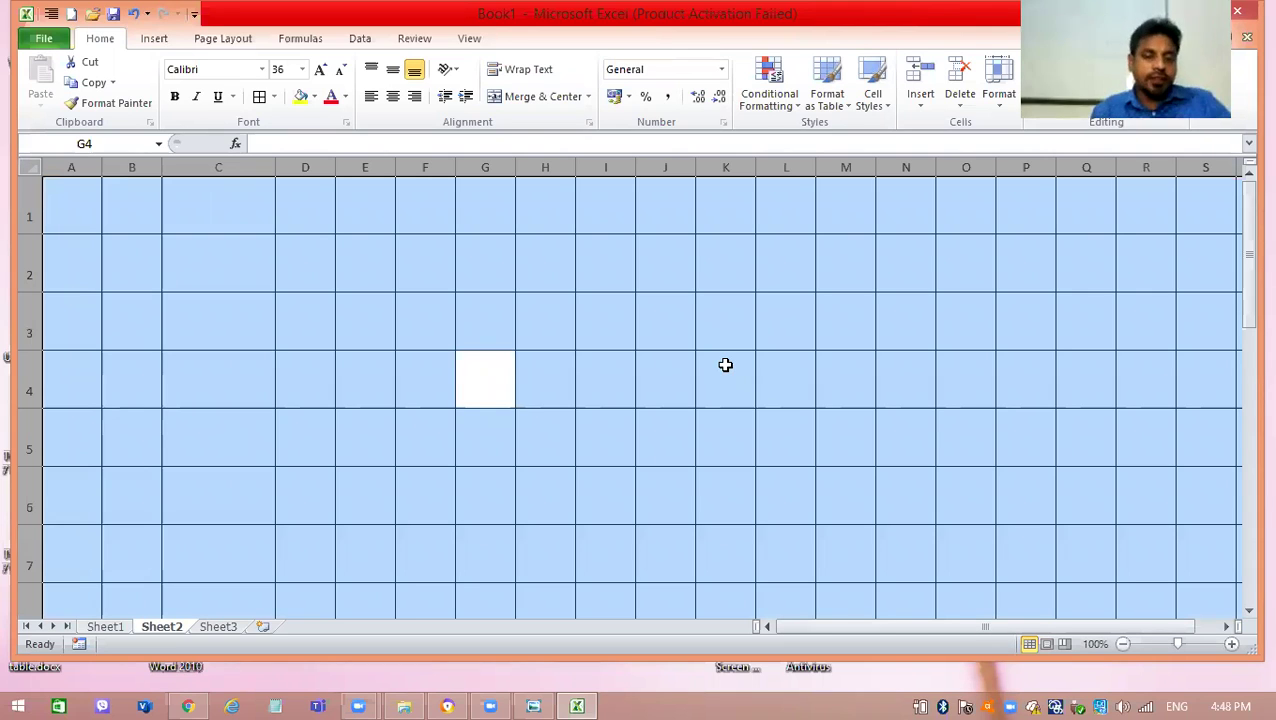
click(196, 258)
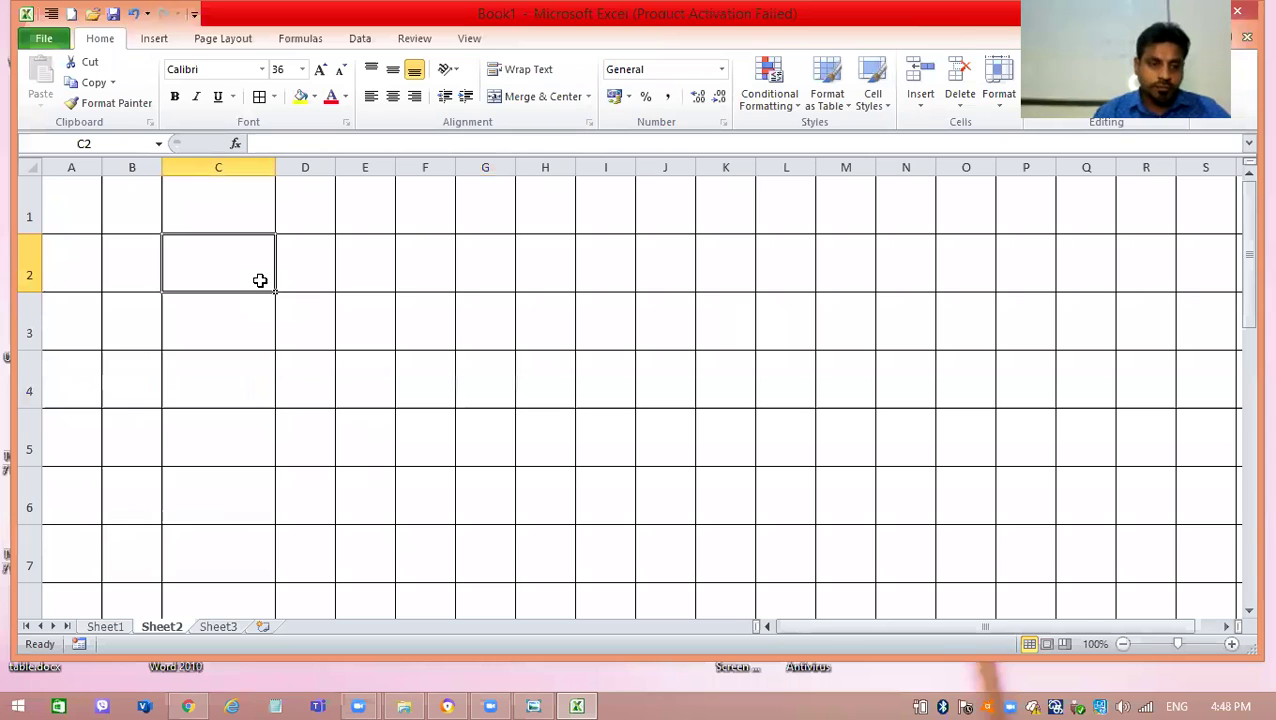
click(94, 213)
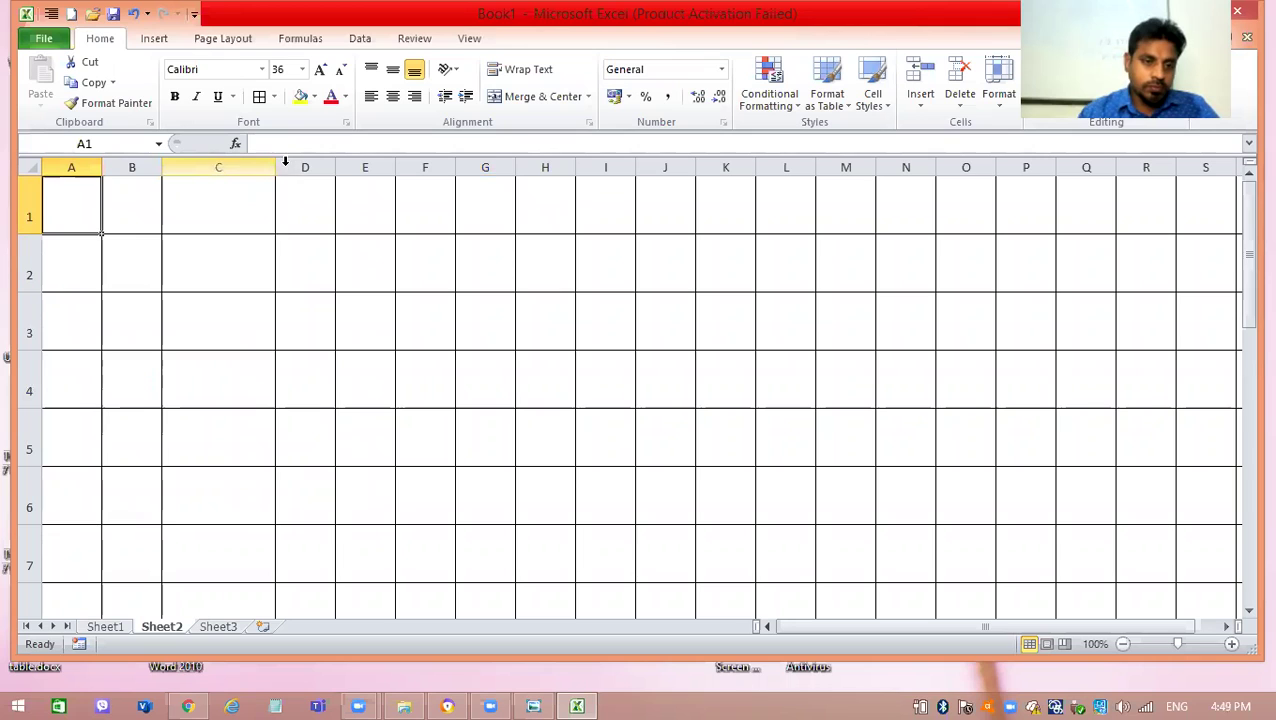
Step: Narrow column C to 75 pixels and select cell A1
drag(278, 167, 227, 169)
click(236, 183)
click(91, 205)
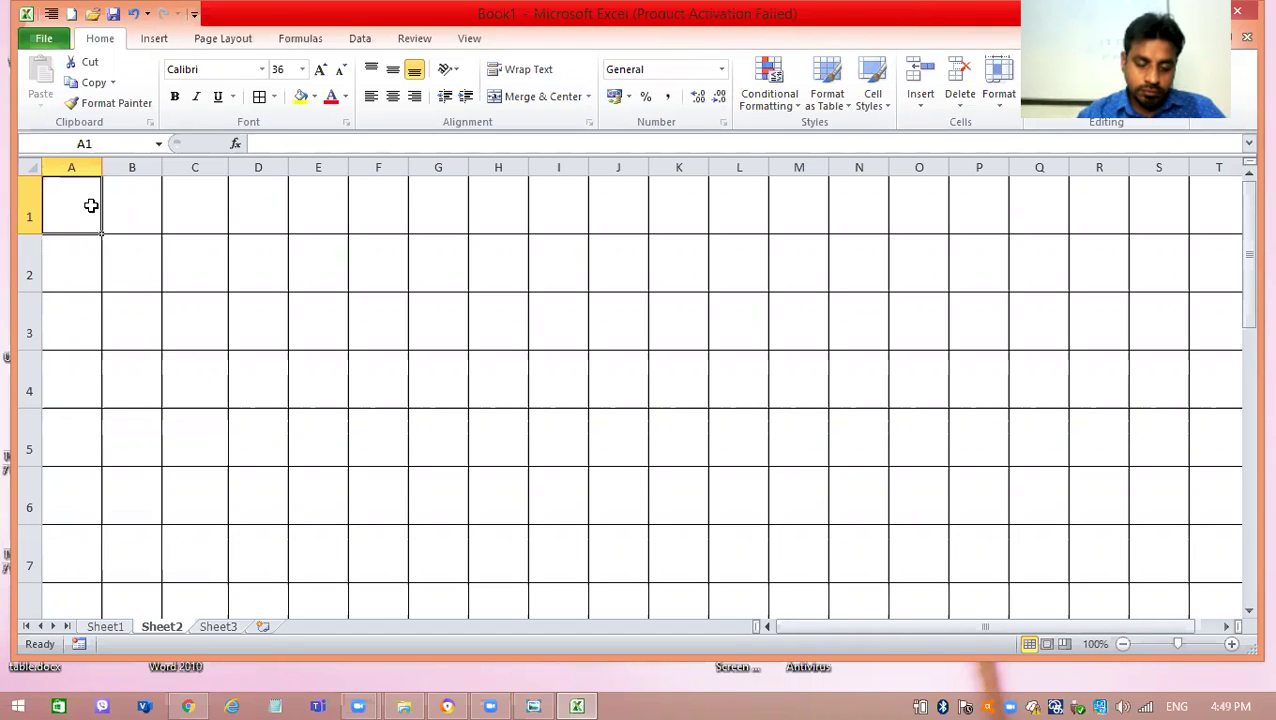
Step: Type the title 'Monthly sales Report January' in A1
text(M)
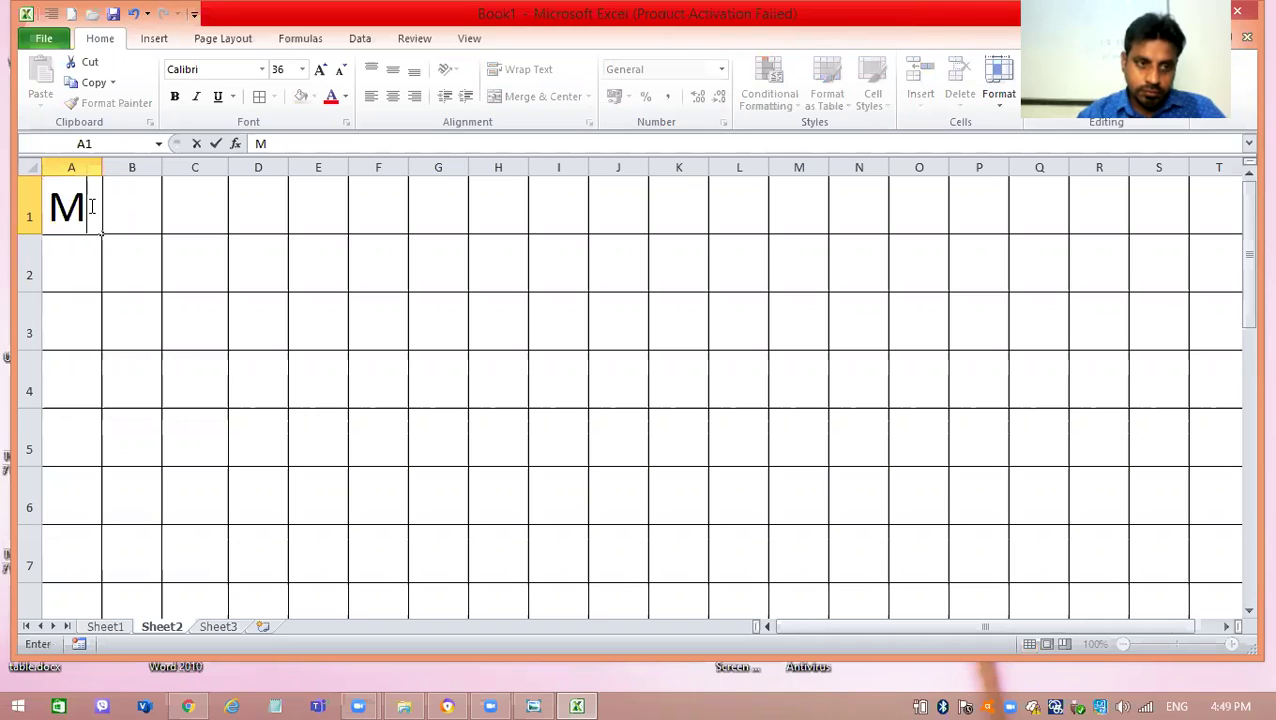
text(o)
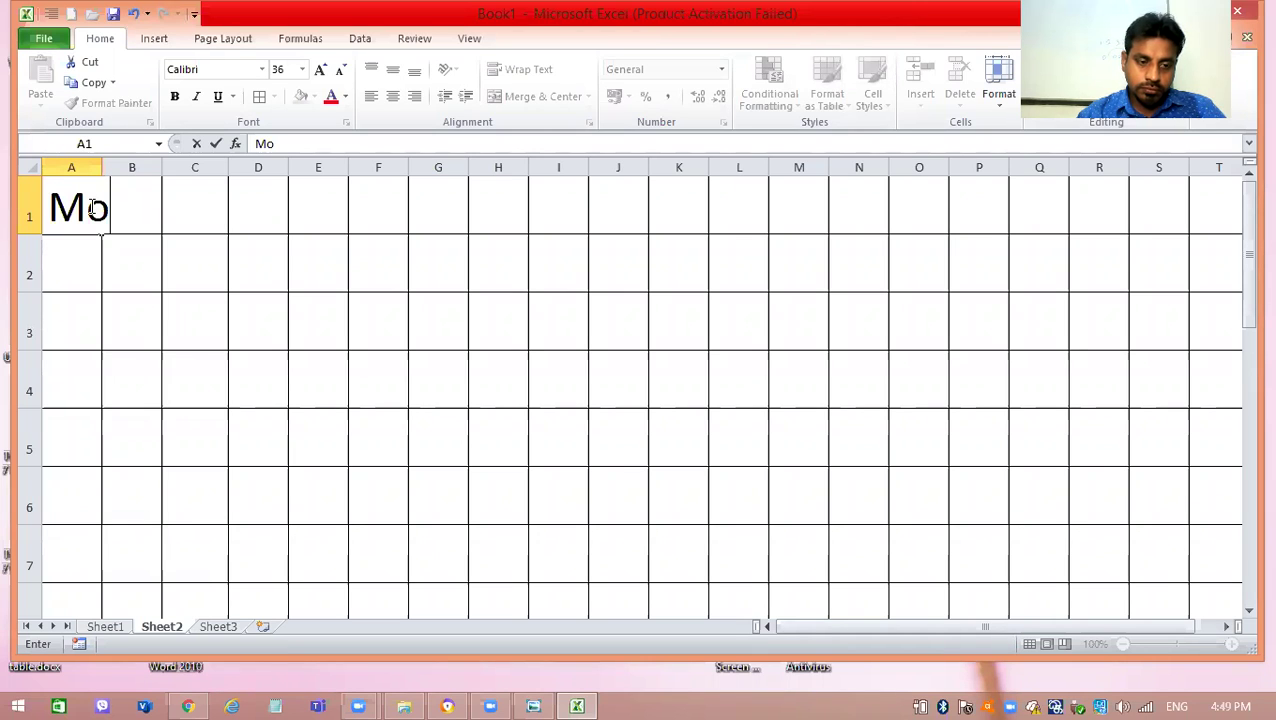
text(nt)
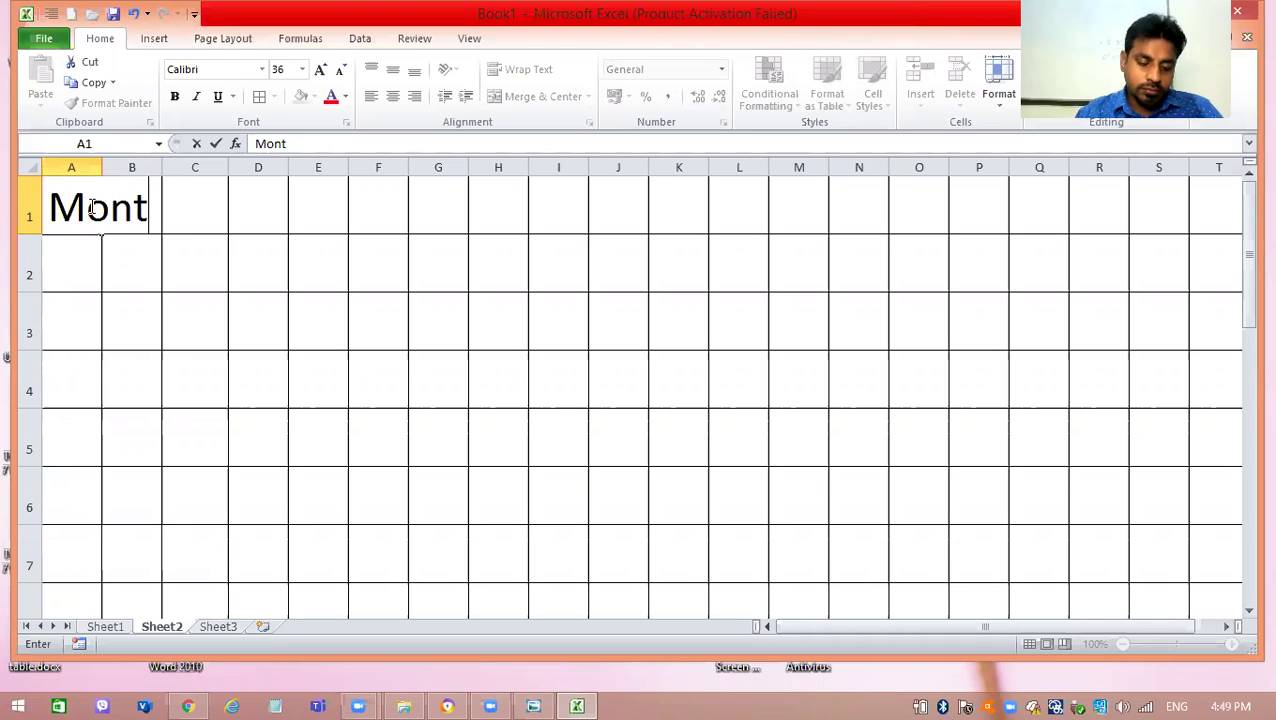
text(hly sales R)
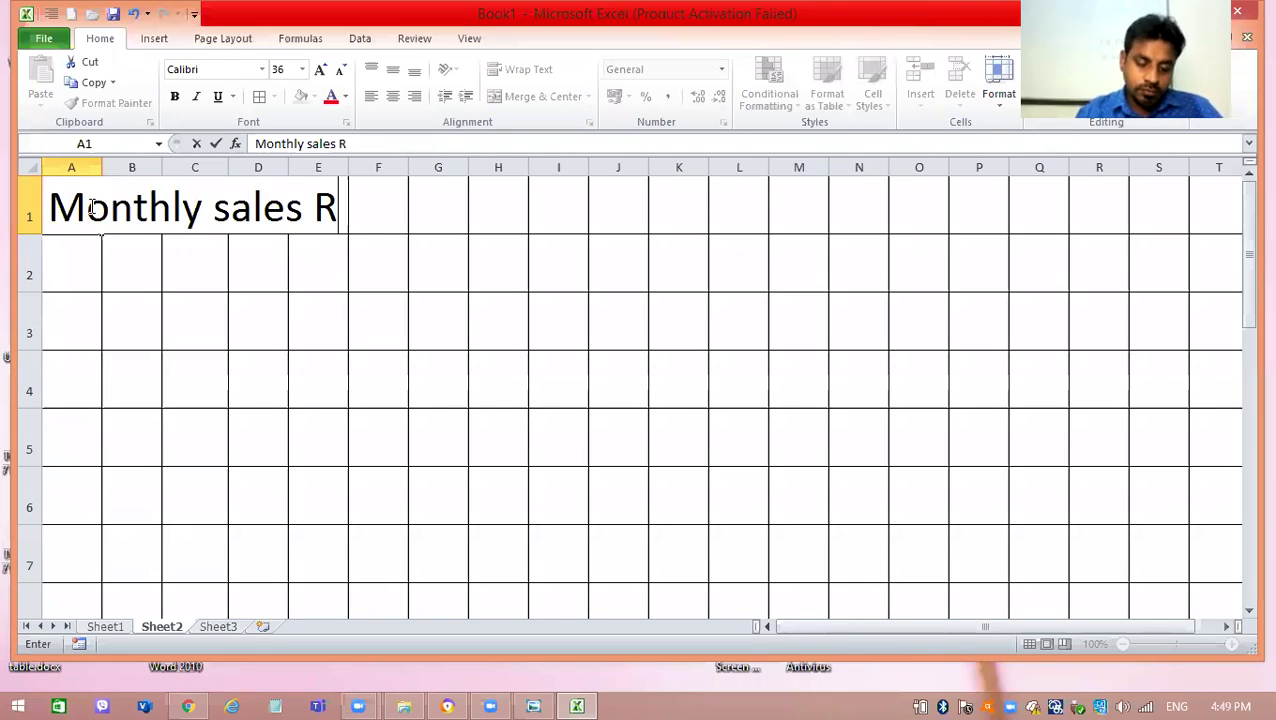
text(eport J)
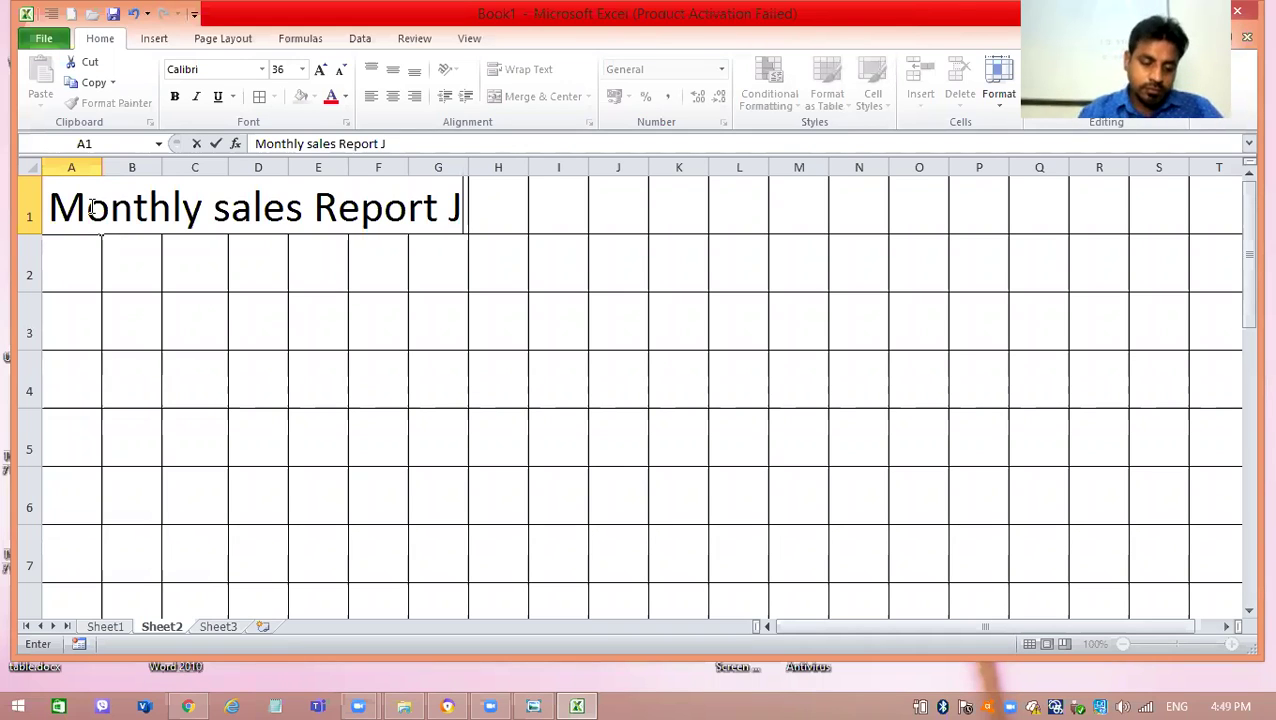
text(anuary)
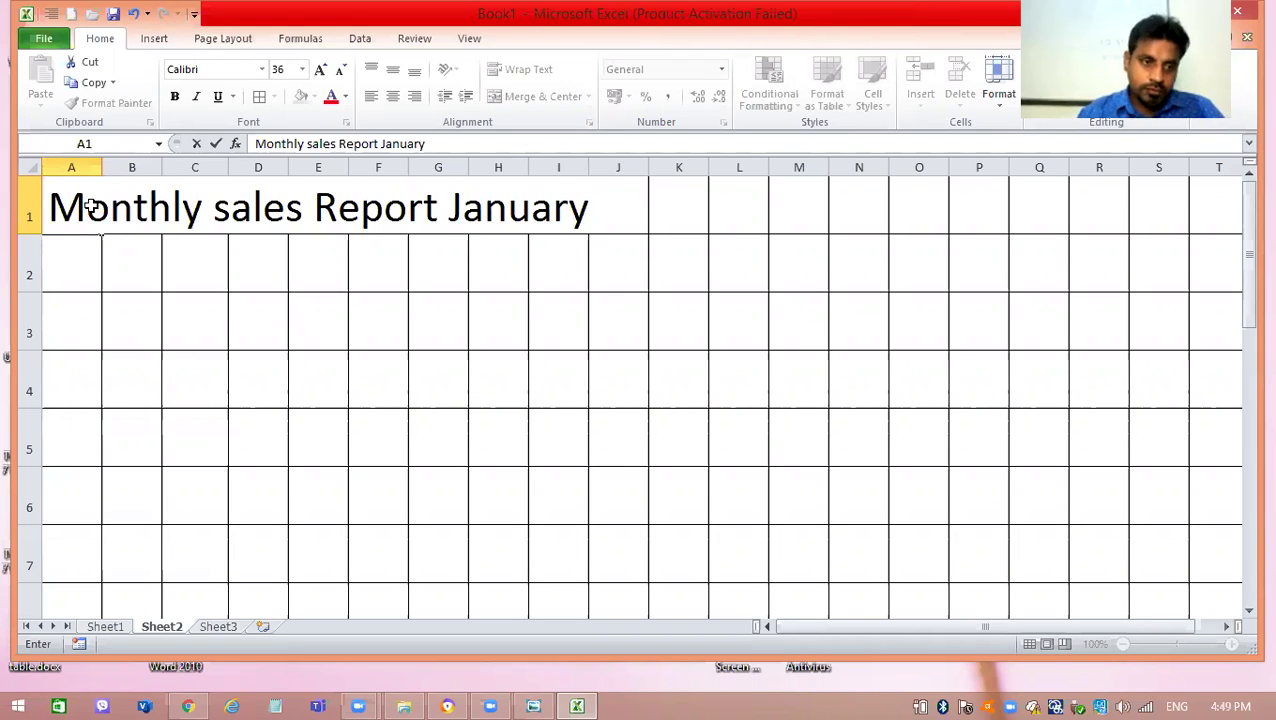
key(Return)
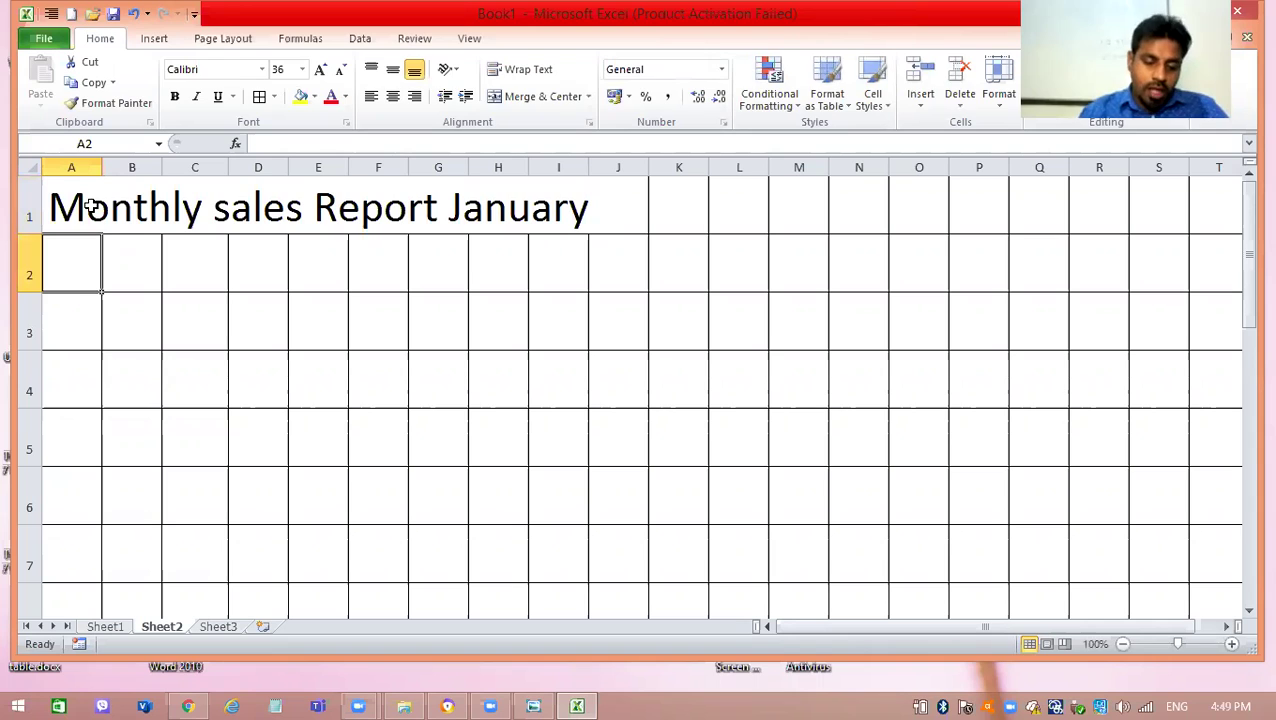
Step: Enter the headers Item Name, Items sold, Unit price and value across A2:D2
text(Item)
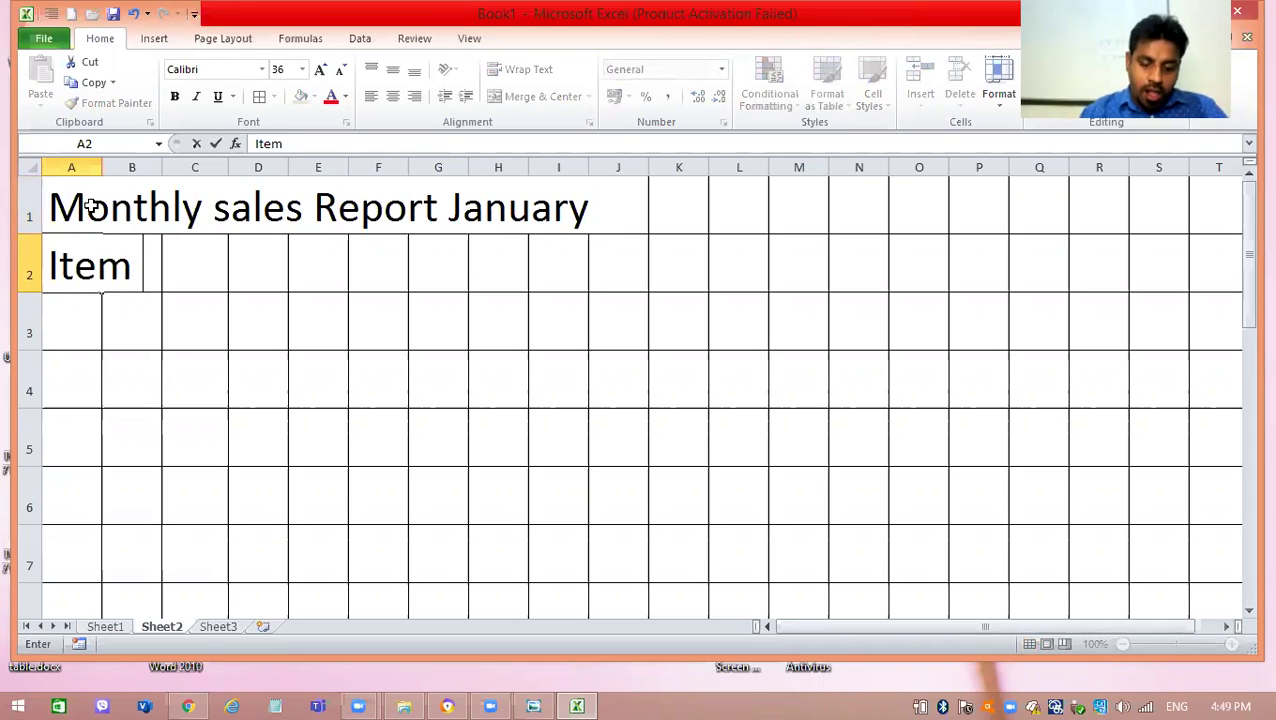
text( Name)
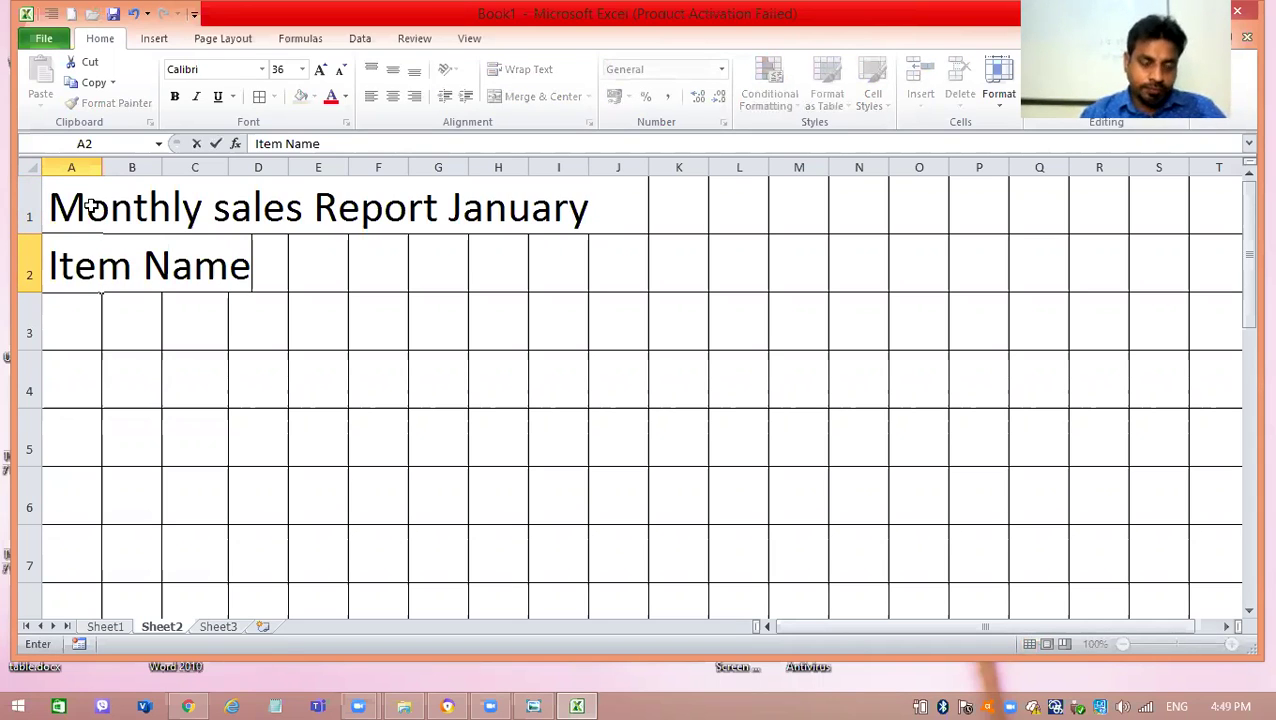
key(Tab)
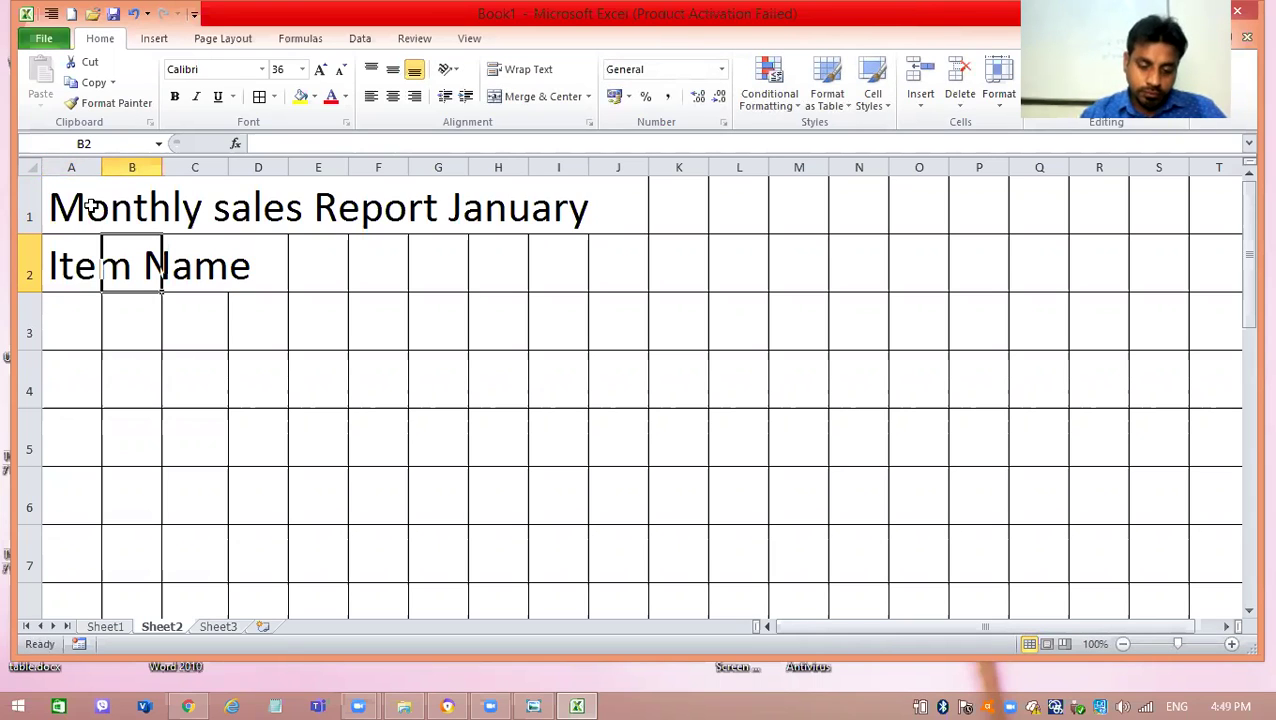
text(I)
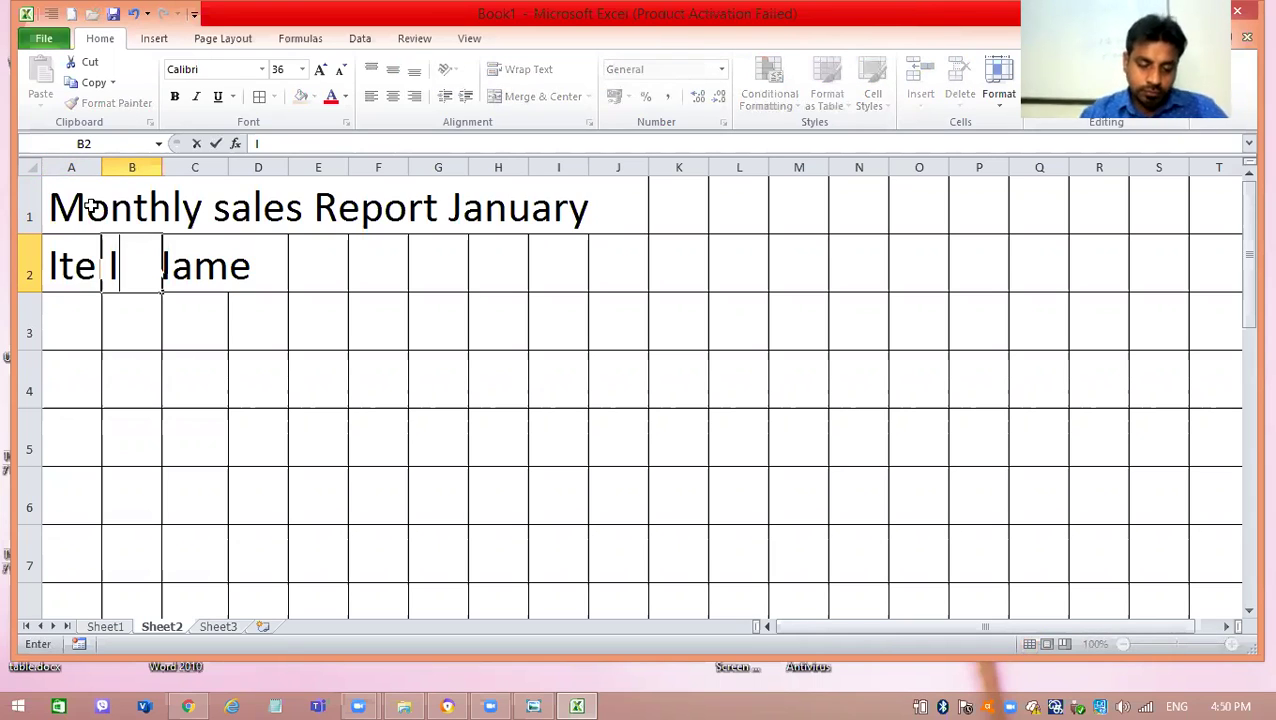
text(tems sol)
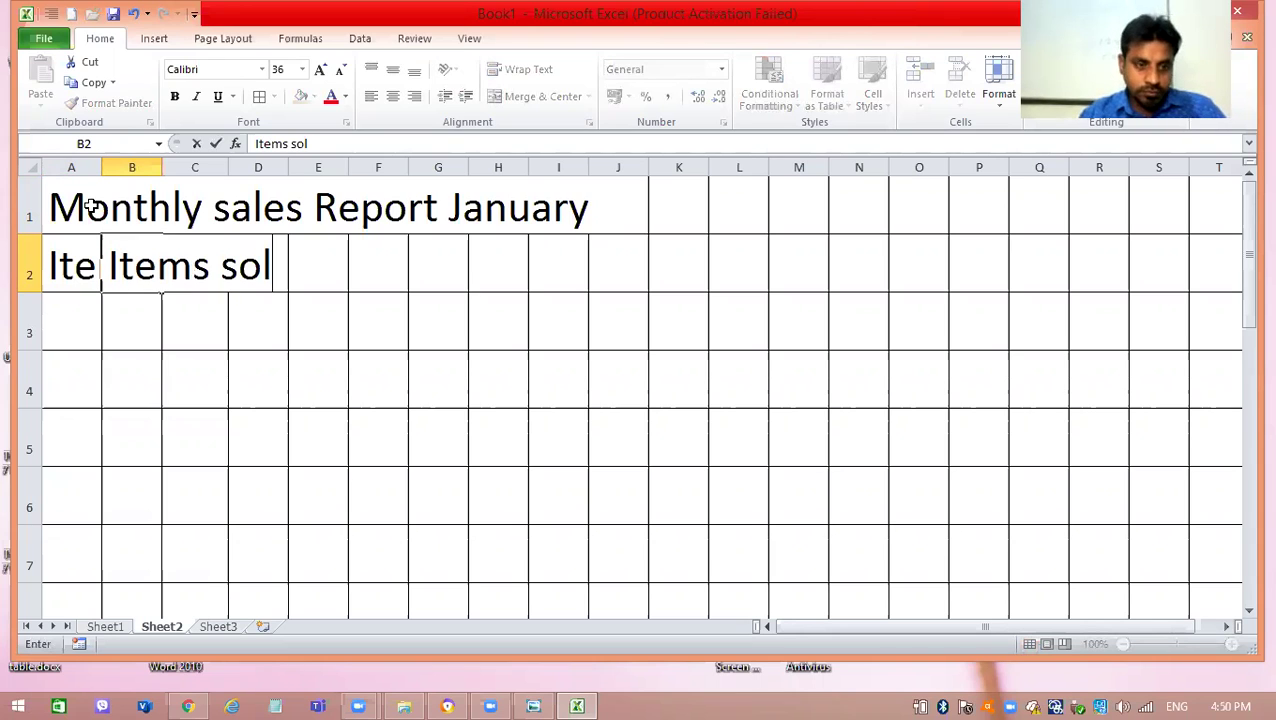
text(d)
key(Tab)
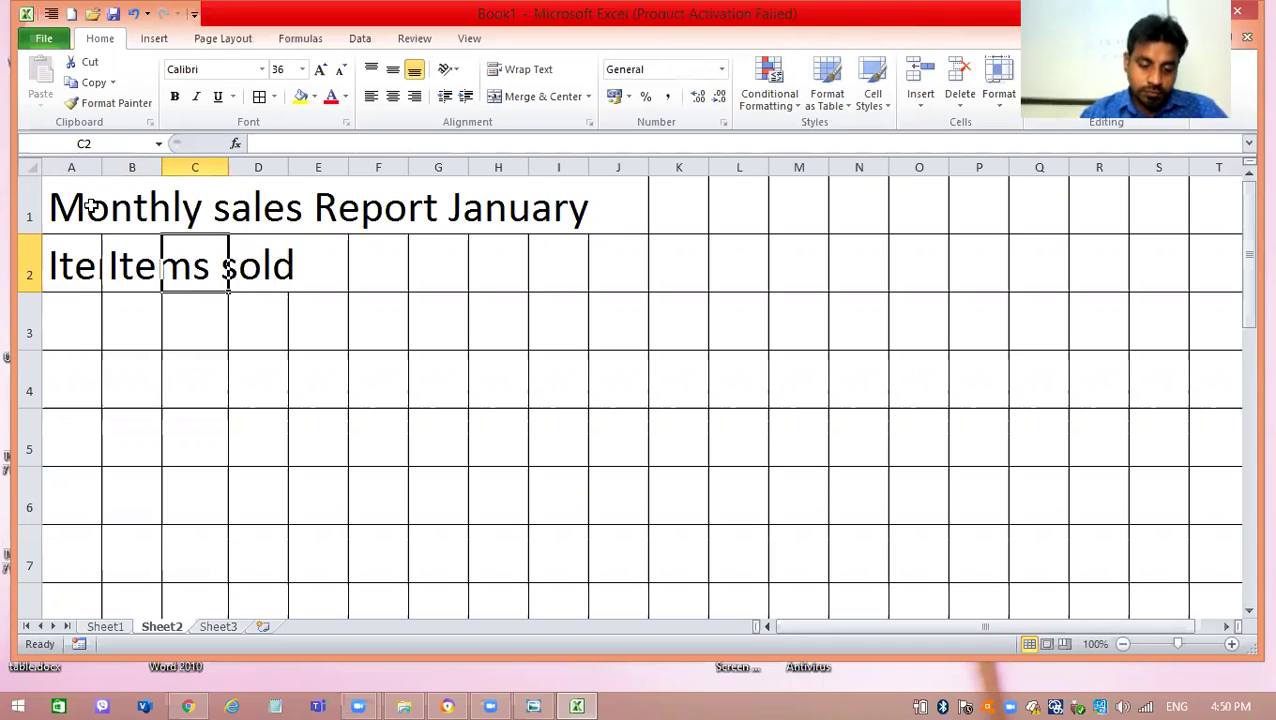
text(Unit    )
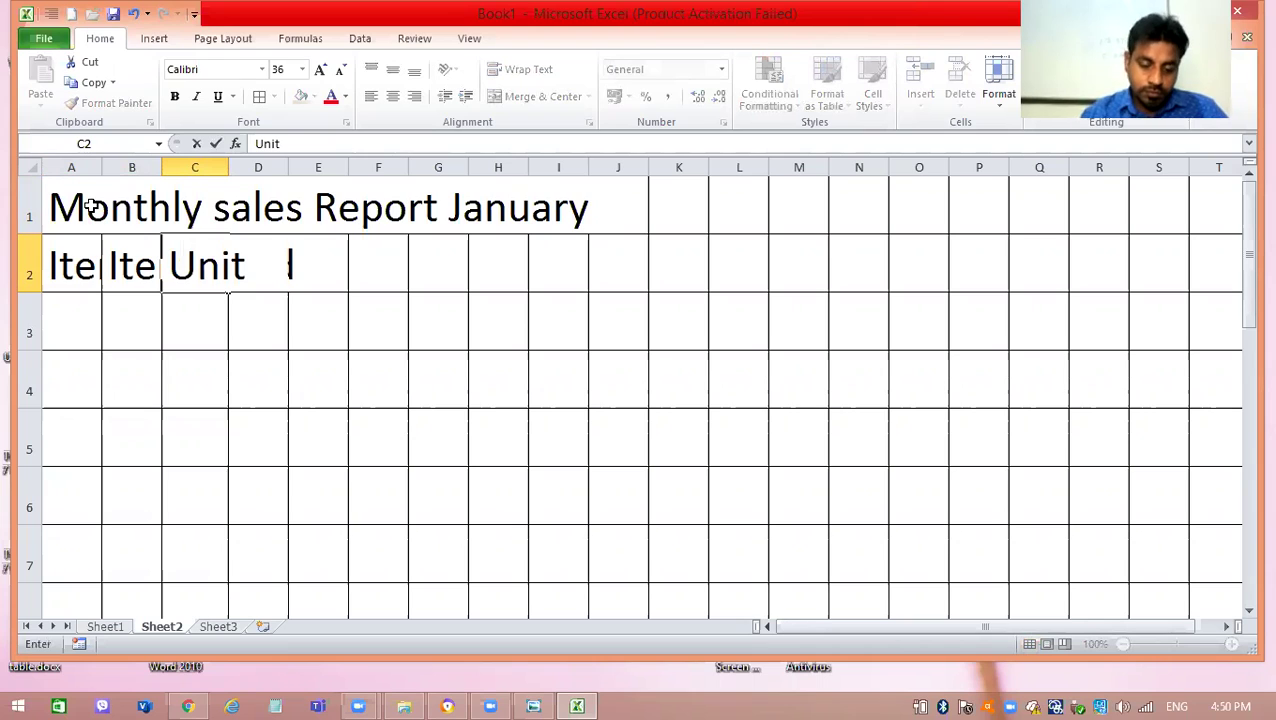
text(price)
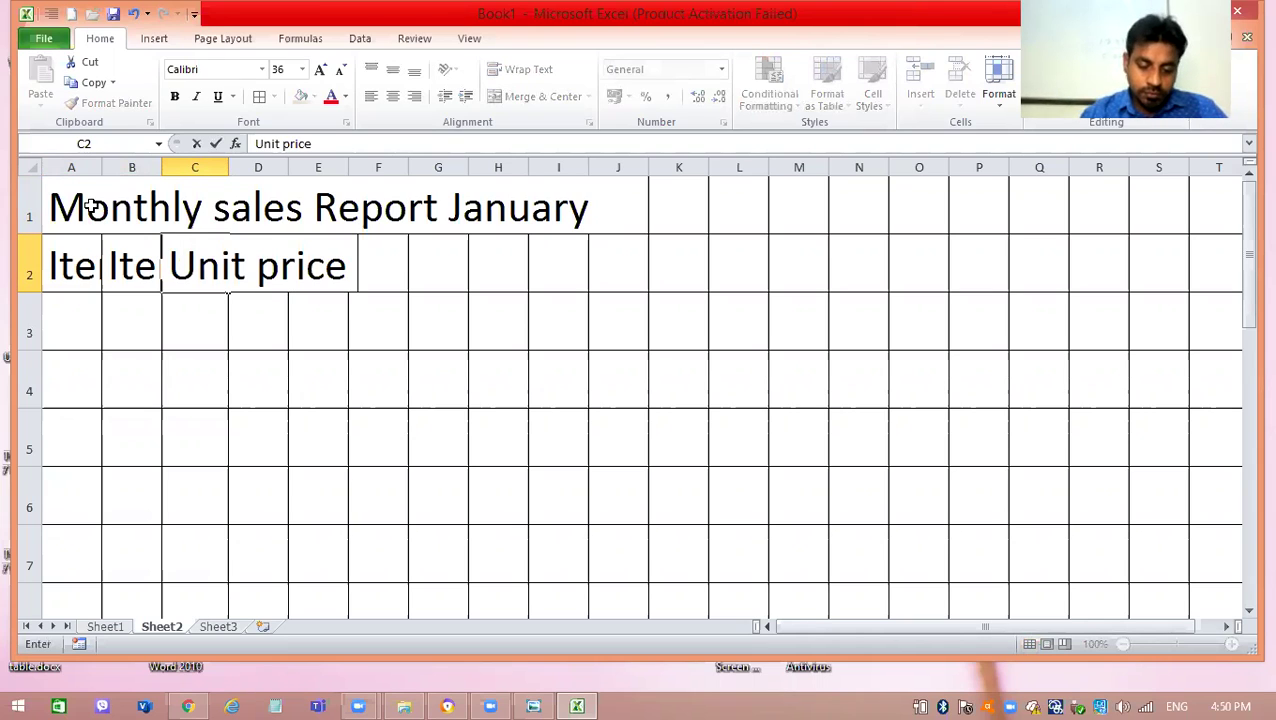
text( val)
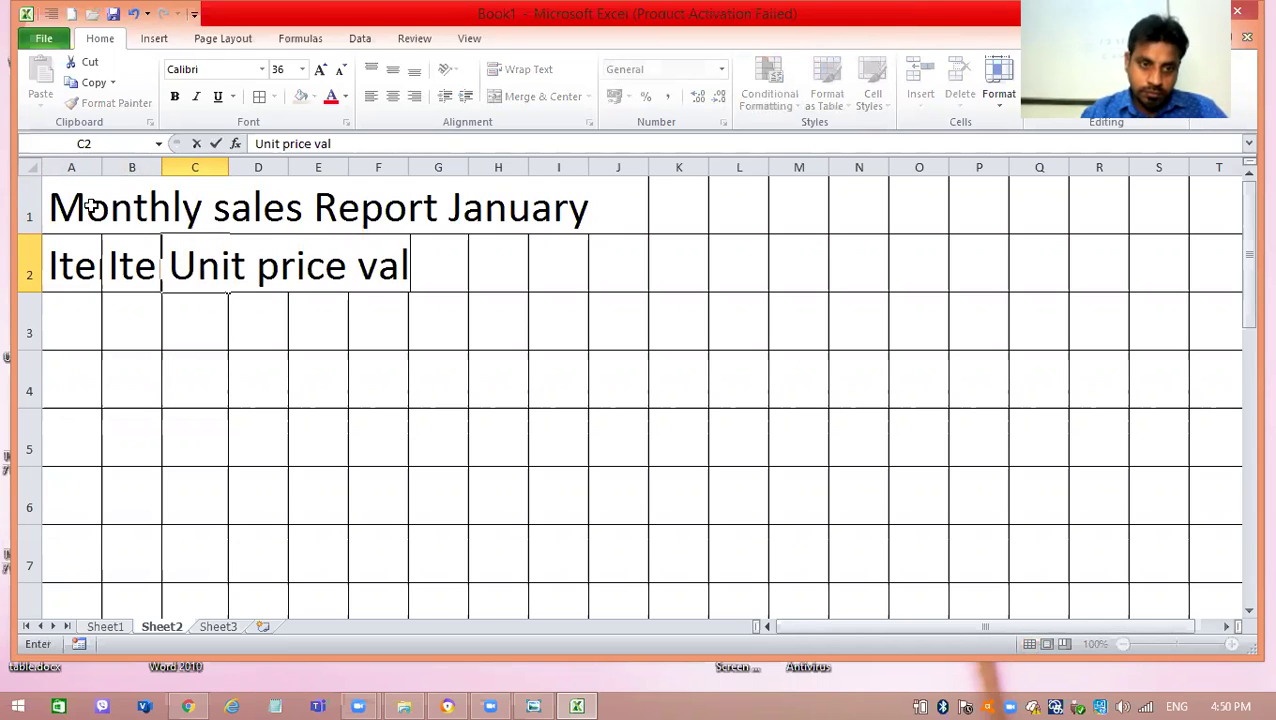
key(BackSpace)
key(BackSpace)
key(BackSpace)
key(BackSpace)
key(Tab)
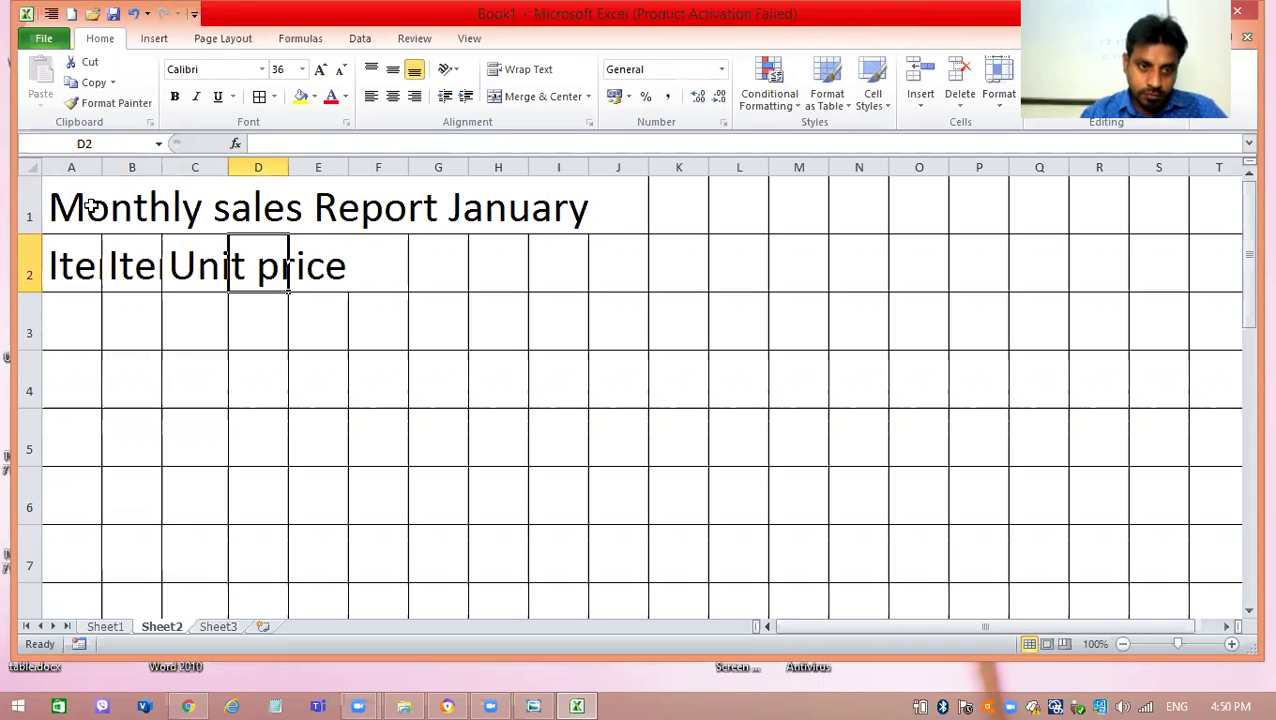
text(value)
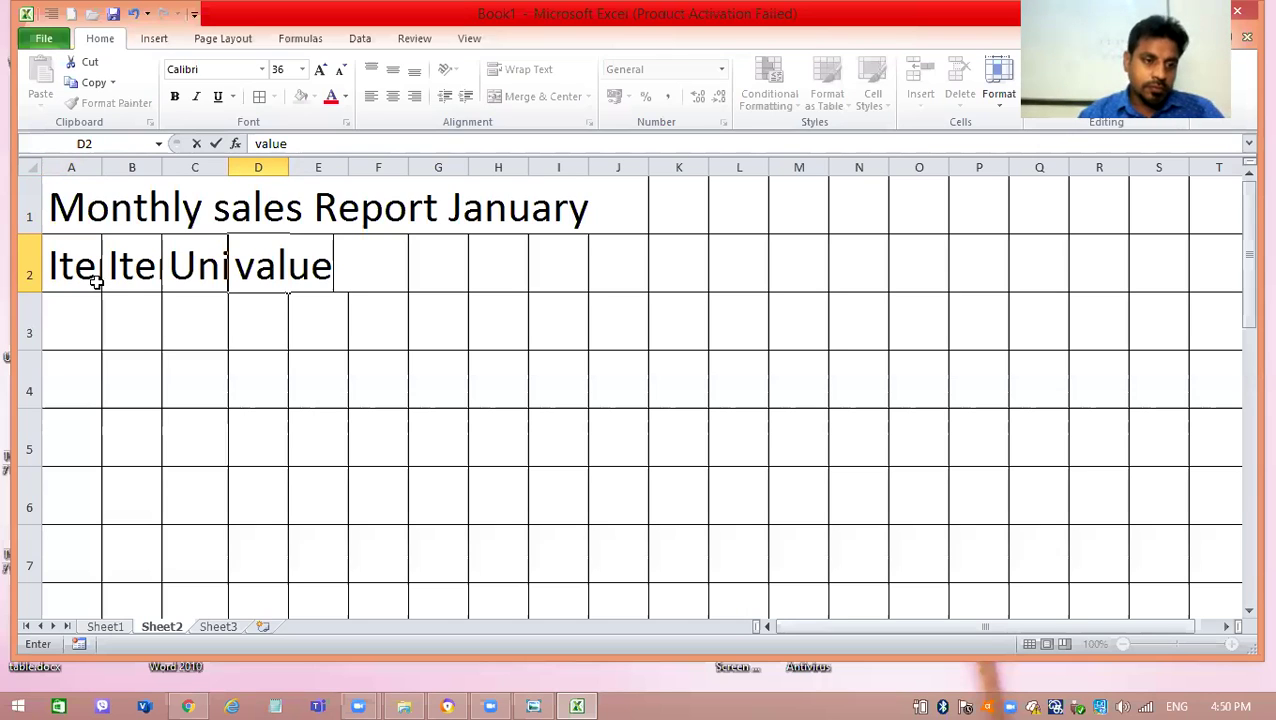
key(Return)
Step: Shrink the A2:E2 headers to 26 pt, fit columns A and B, and span the title across A1:G1
drag(75, 268, 336, 279)
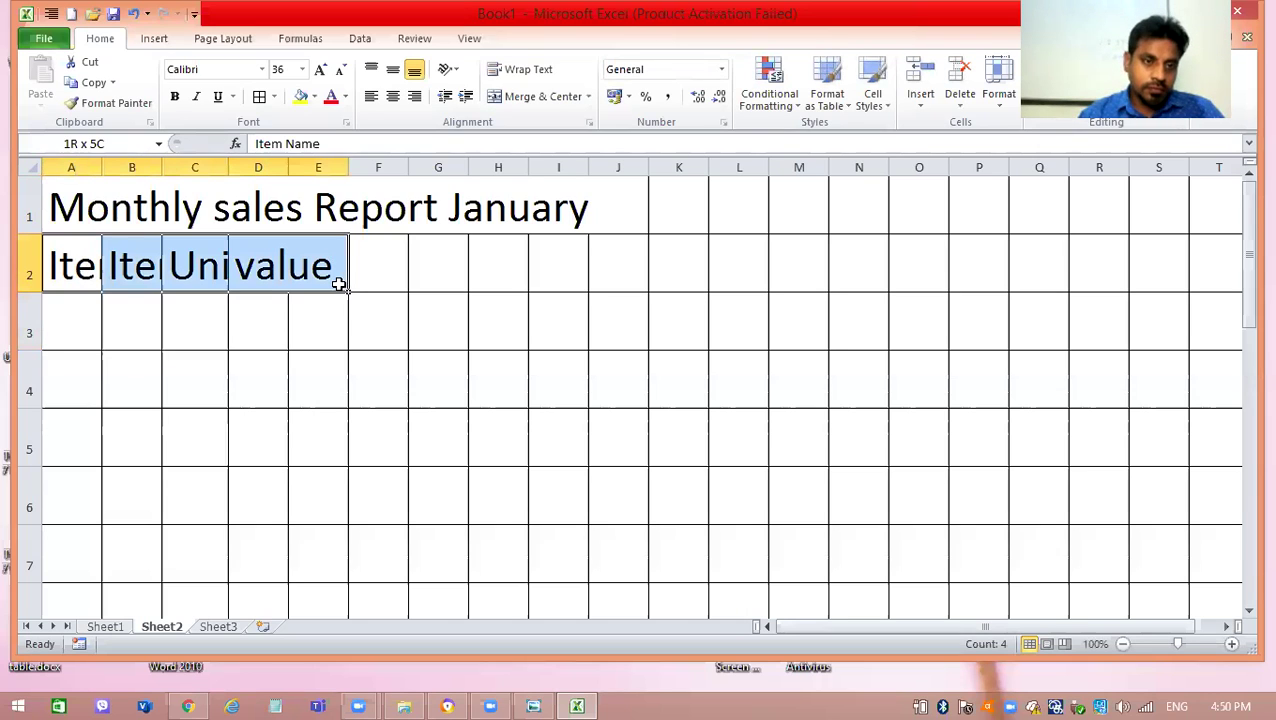
click(341, 70)
click(341, 70)
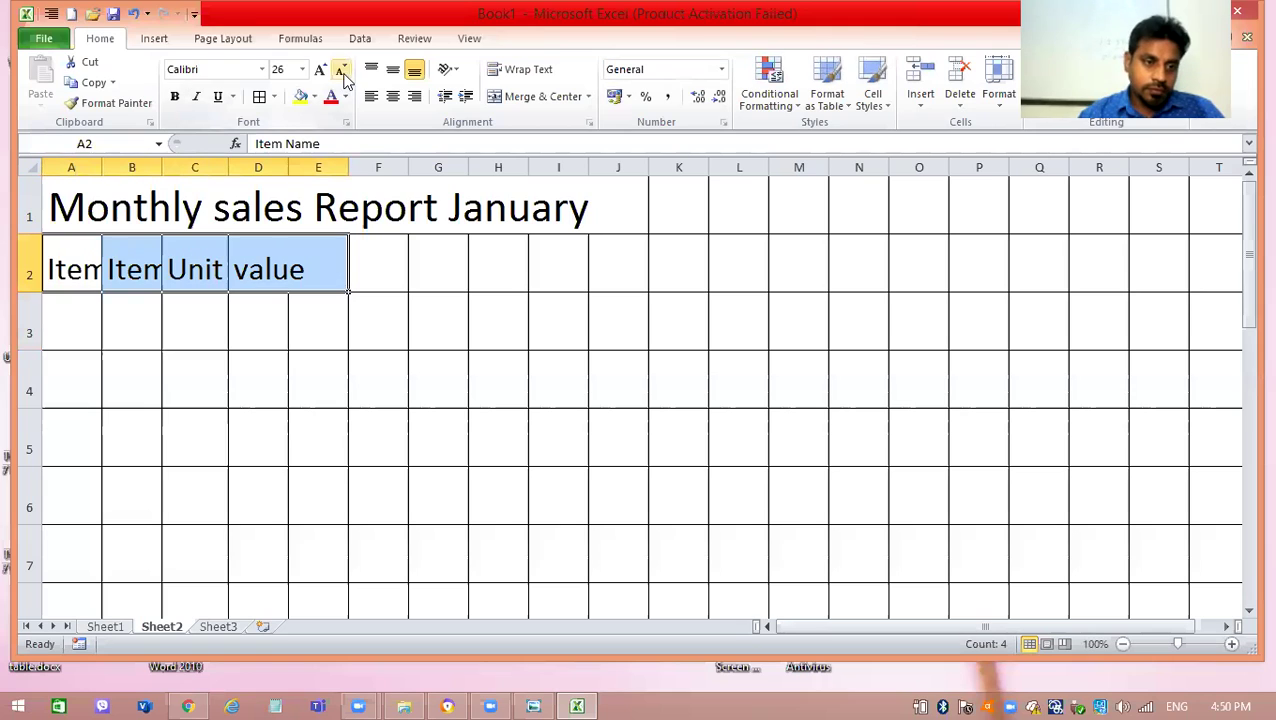
double_click(98, 167)
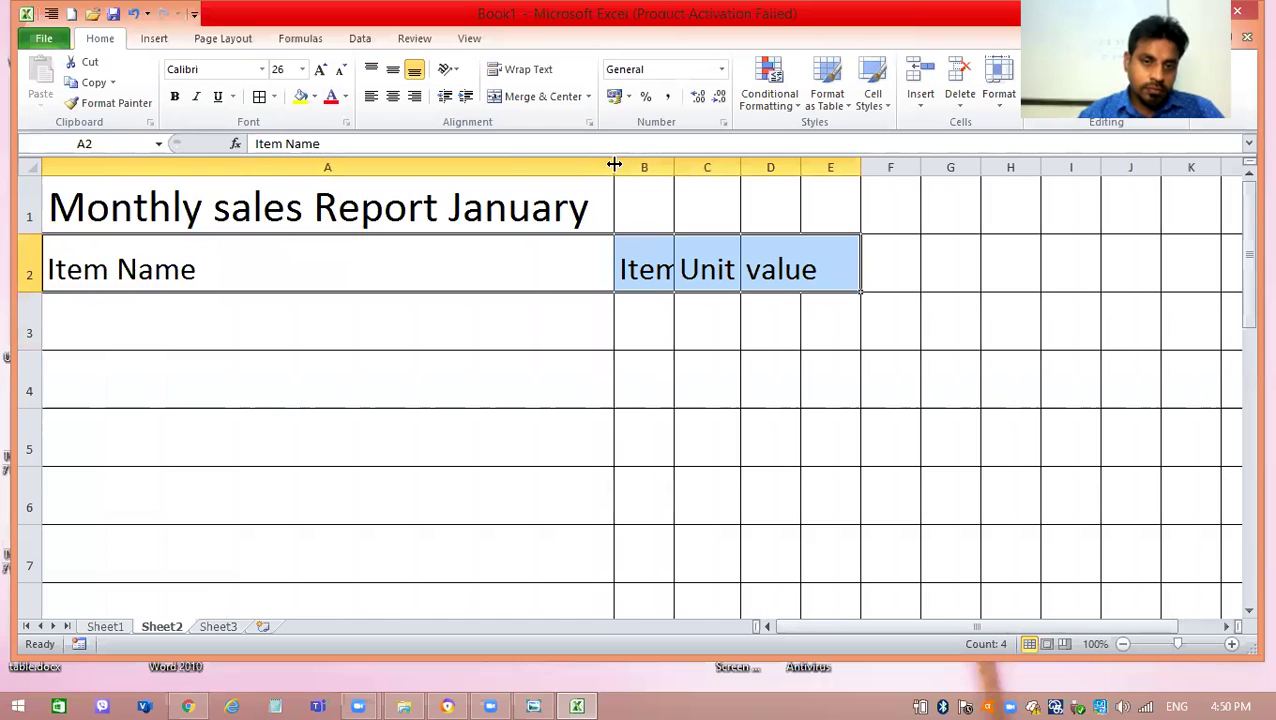
drag(614, 167, 249, 167)
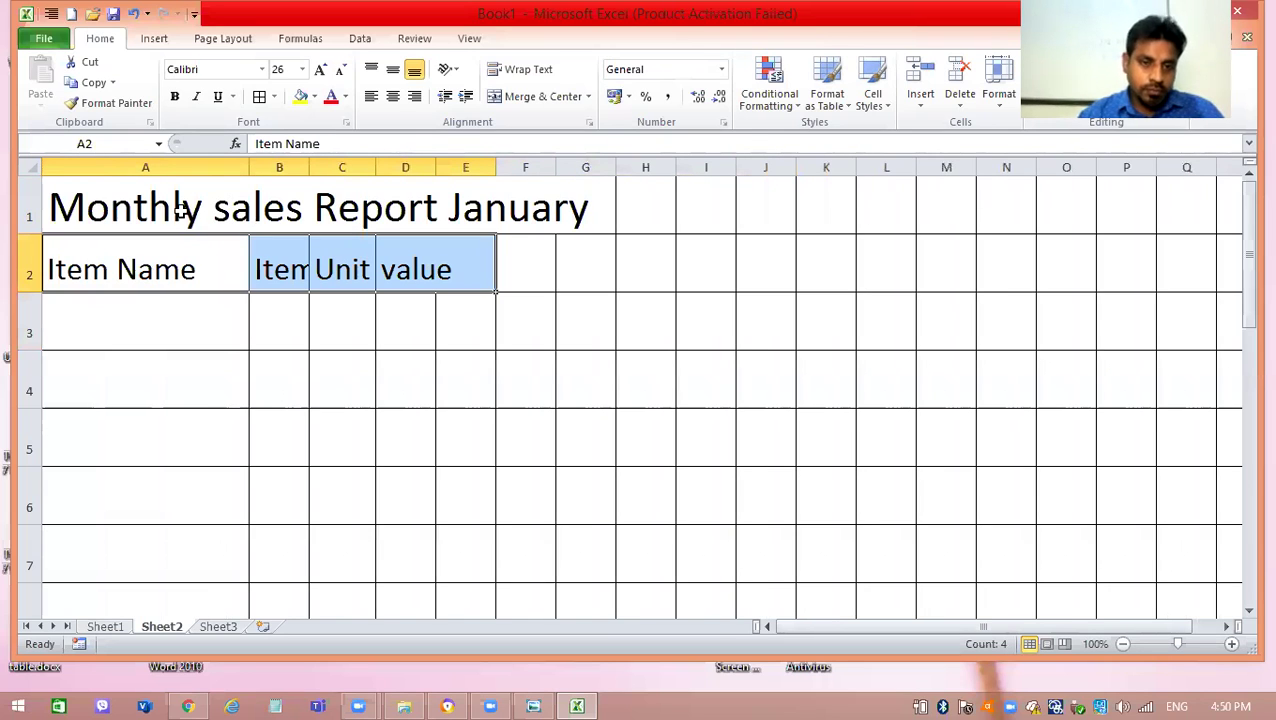
click(176, 207)
shift+click(590, 217)
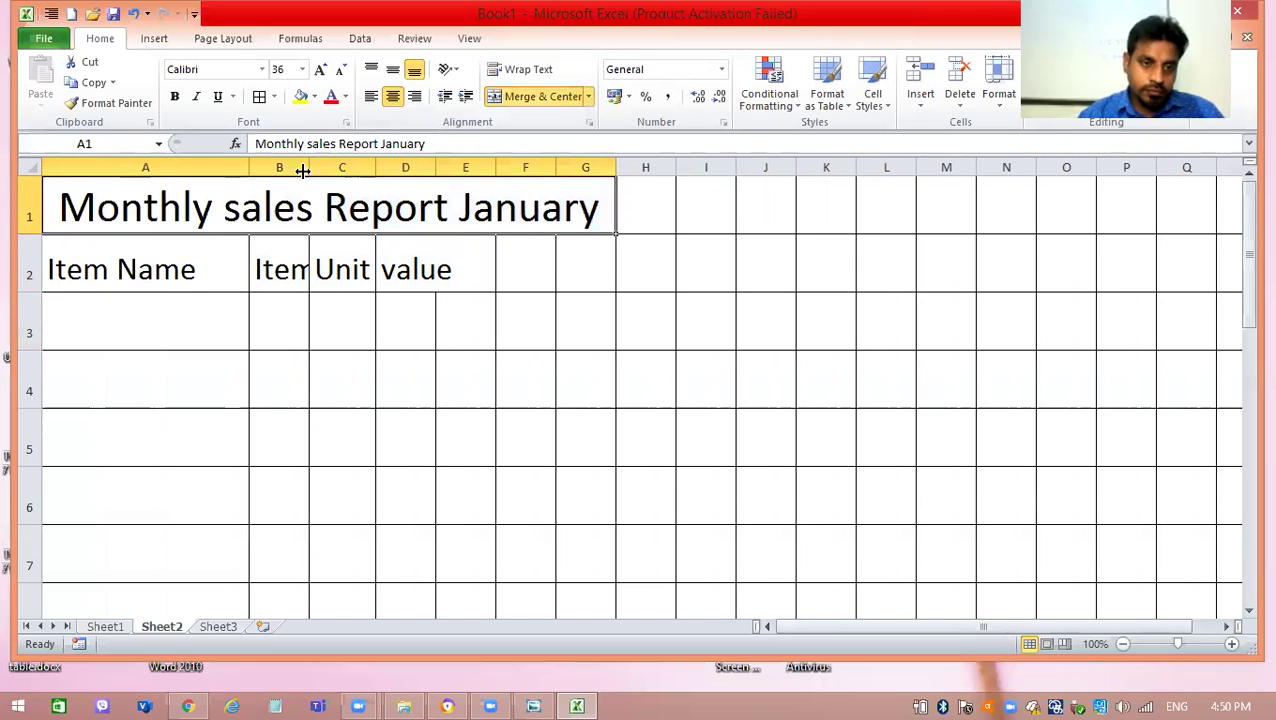
drag(304, 167, 553, 185)
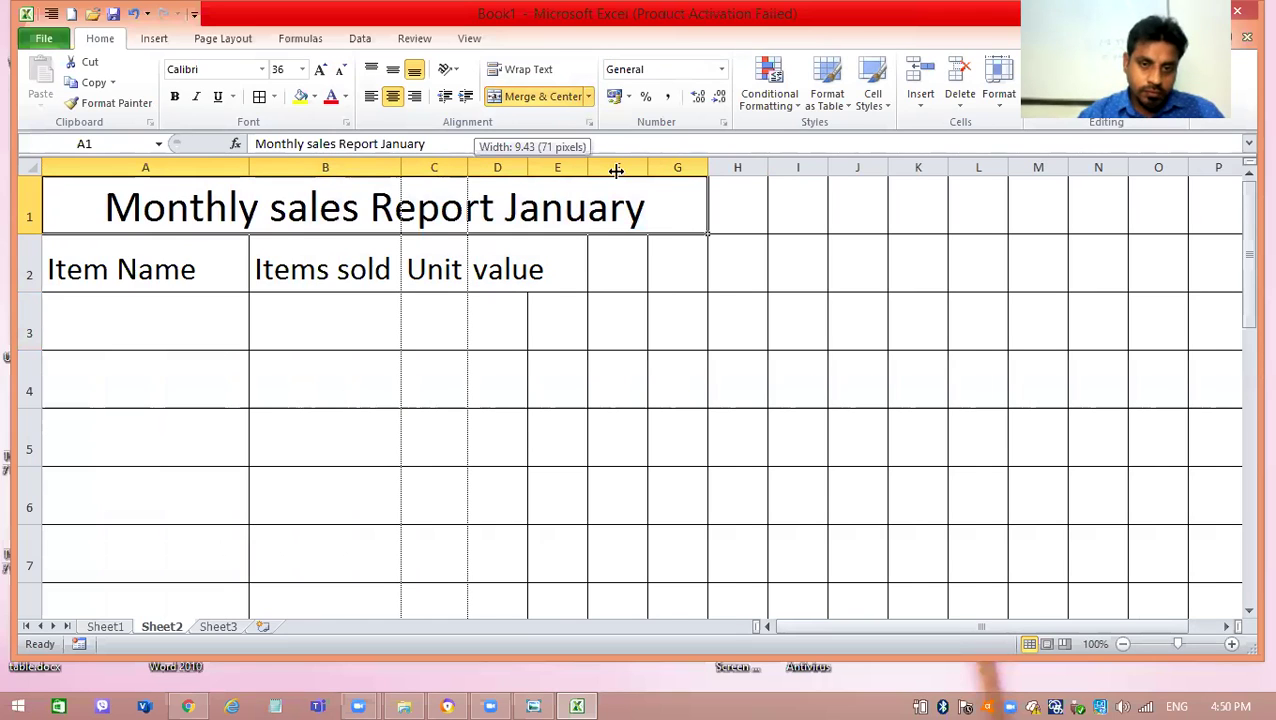
Step: Enter the item names Pen, Pencil, Eraser, ruler and book in A3:A7
click(224, 341)
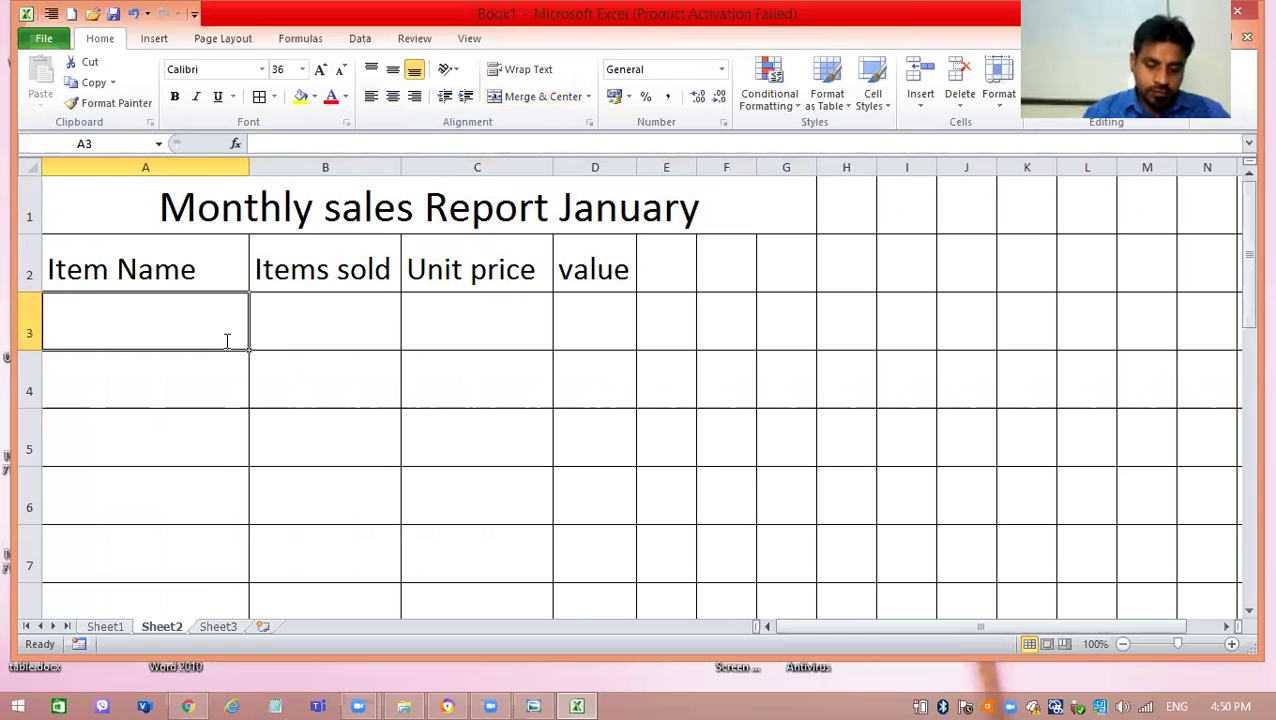
text(Pen)
key(Return)
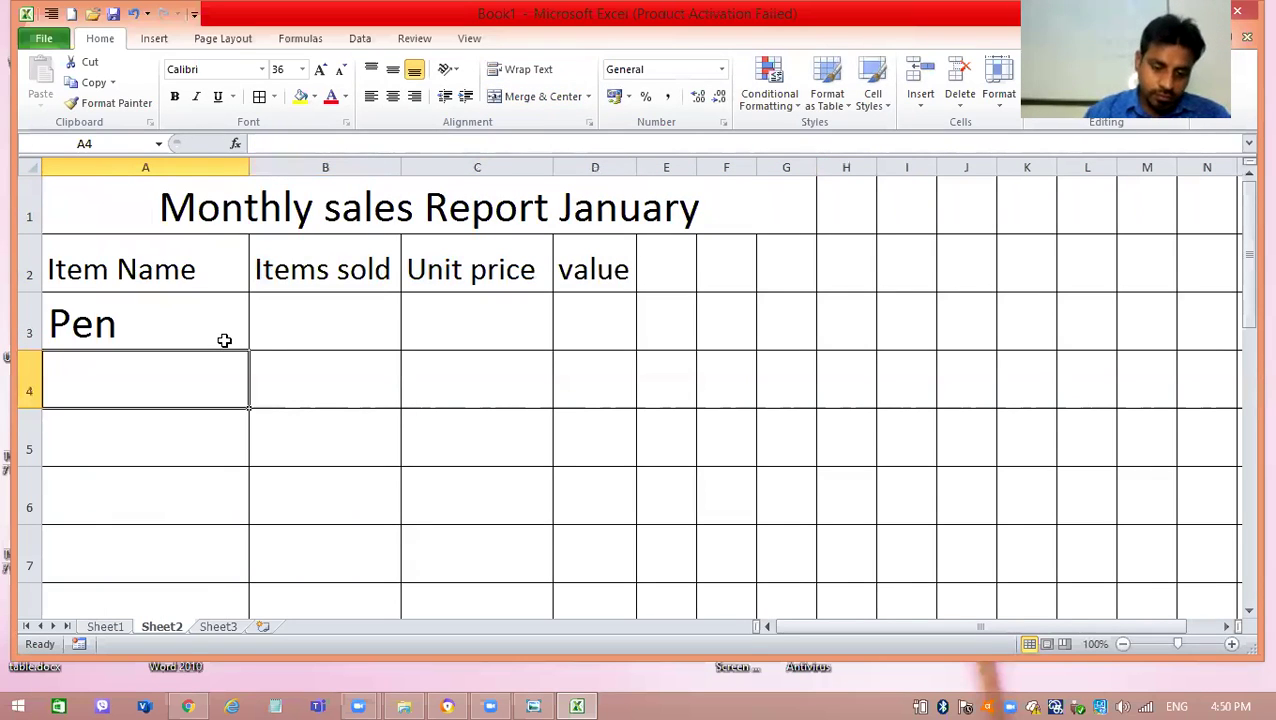
text(Pen)
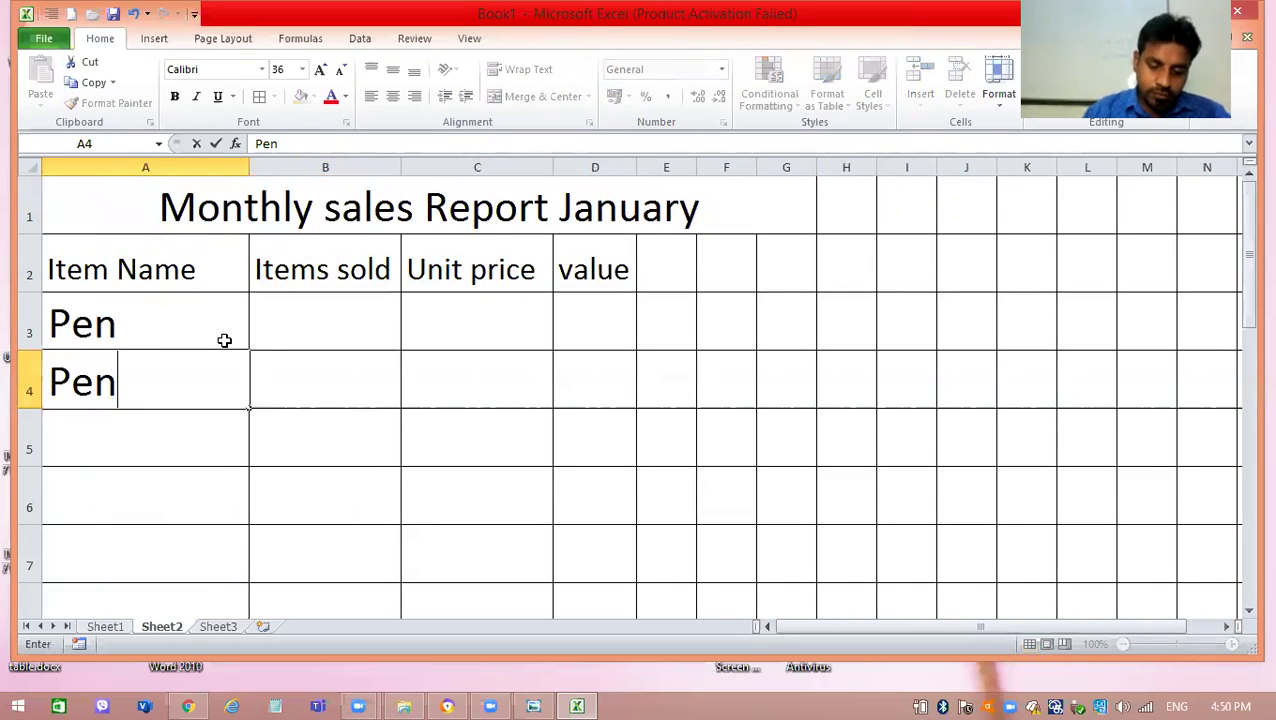
text(cil)
key(Return)
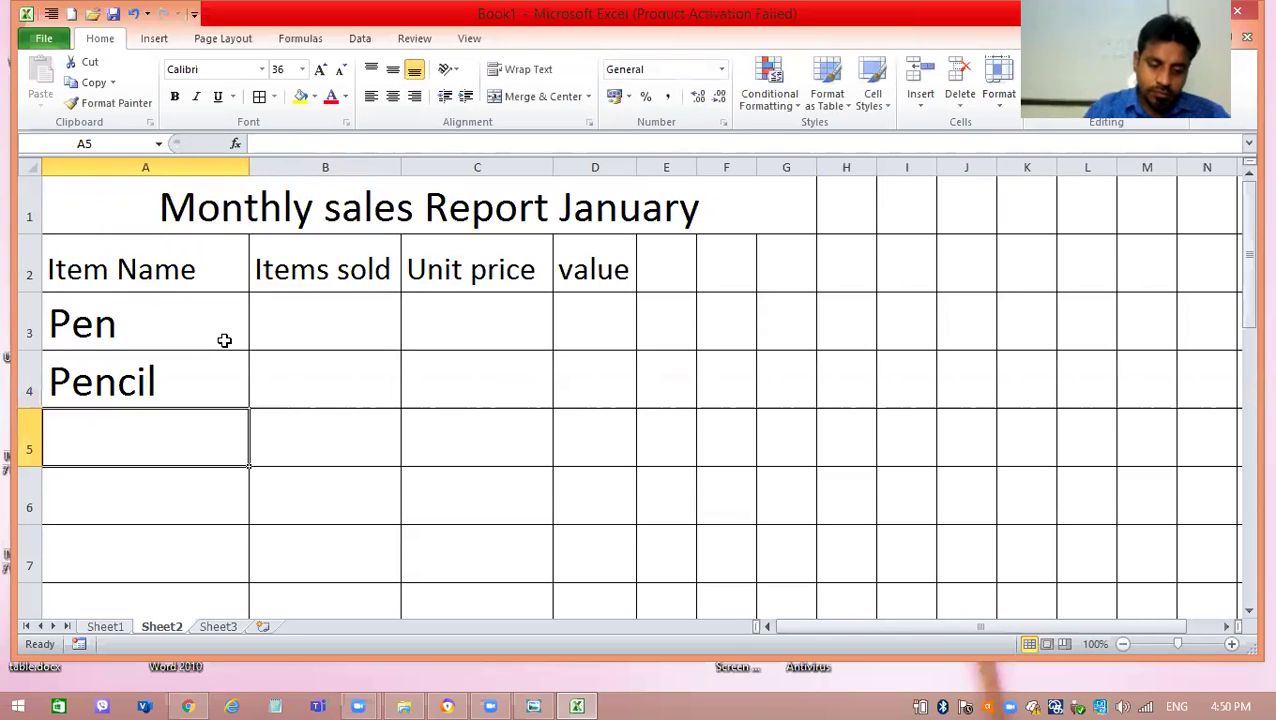
text(Eraser)
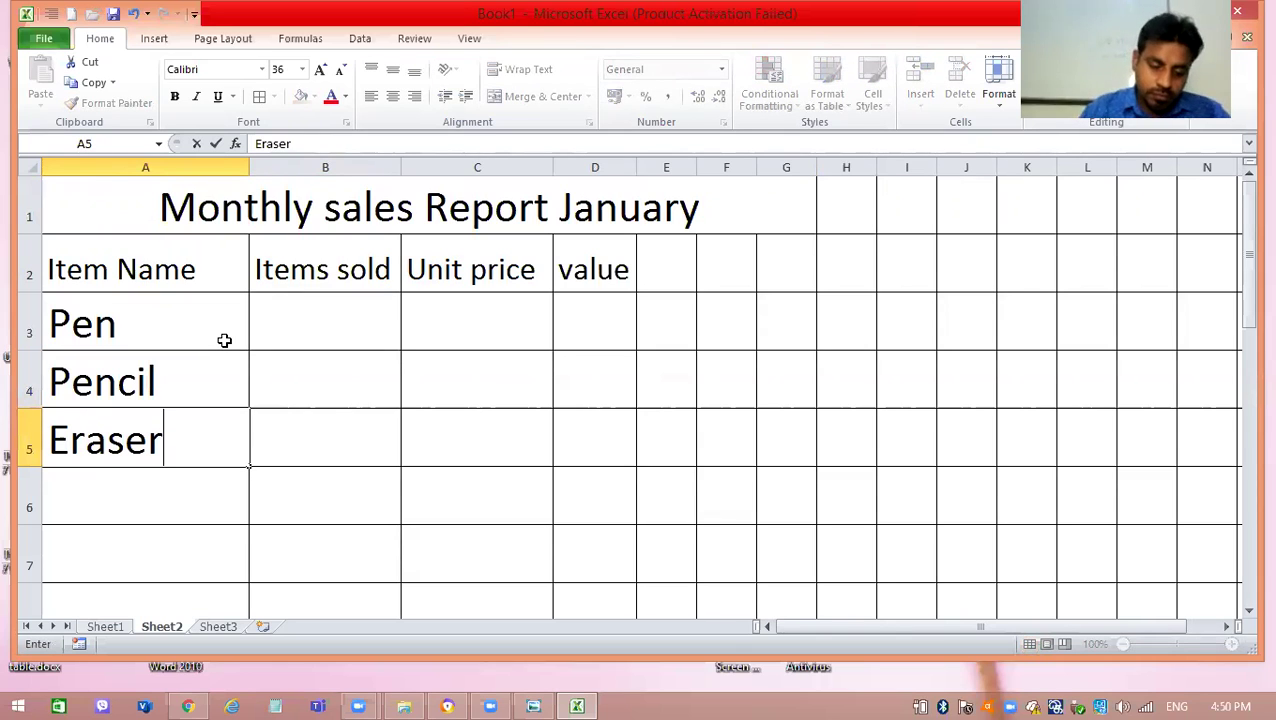
key(Return)
text(ruler)
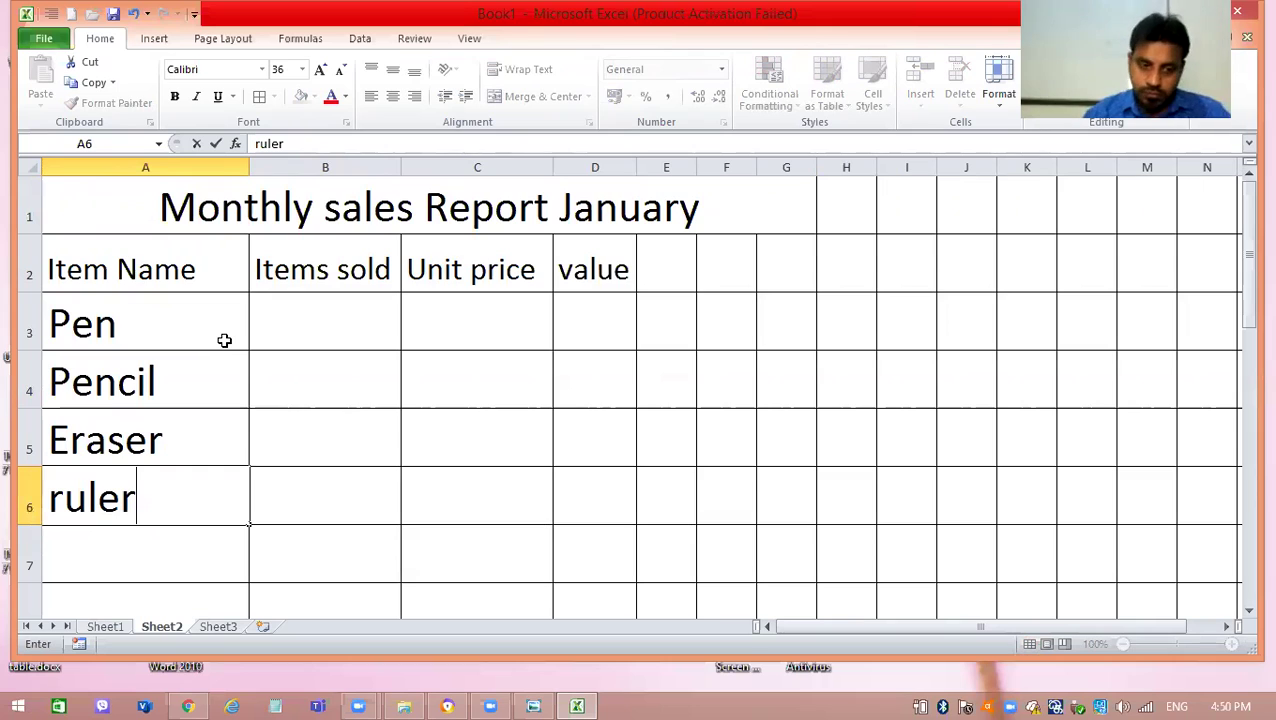
key(Return)
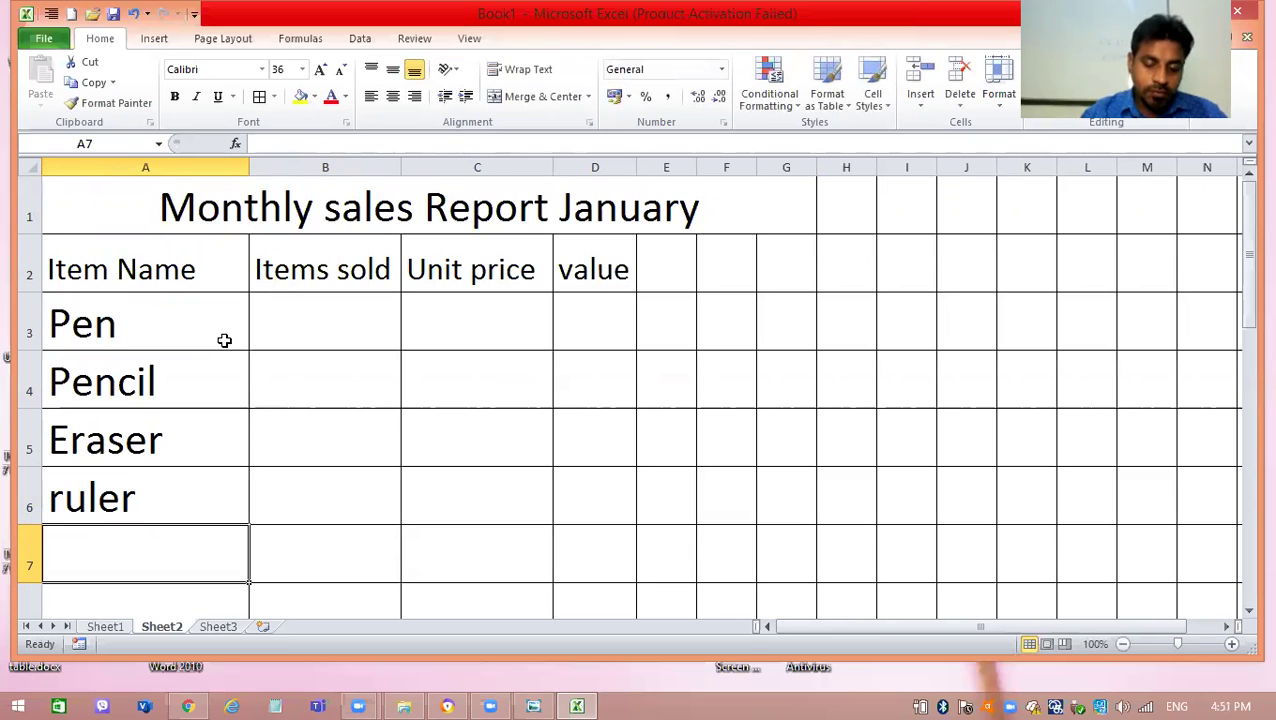
text(books)
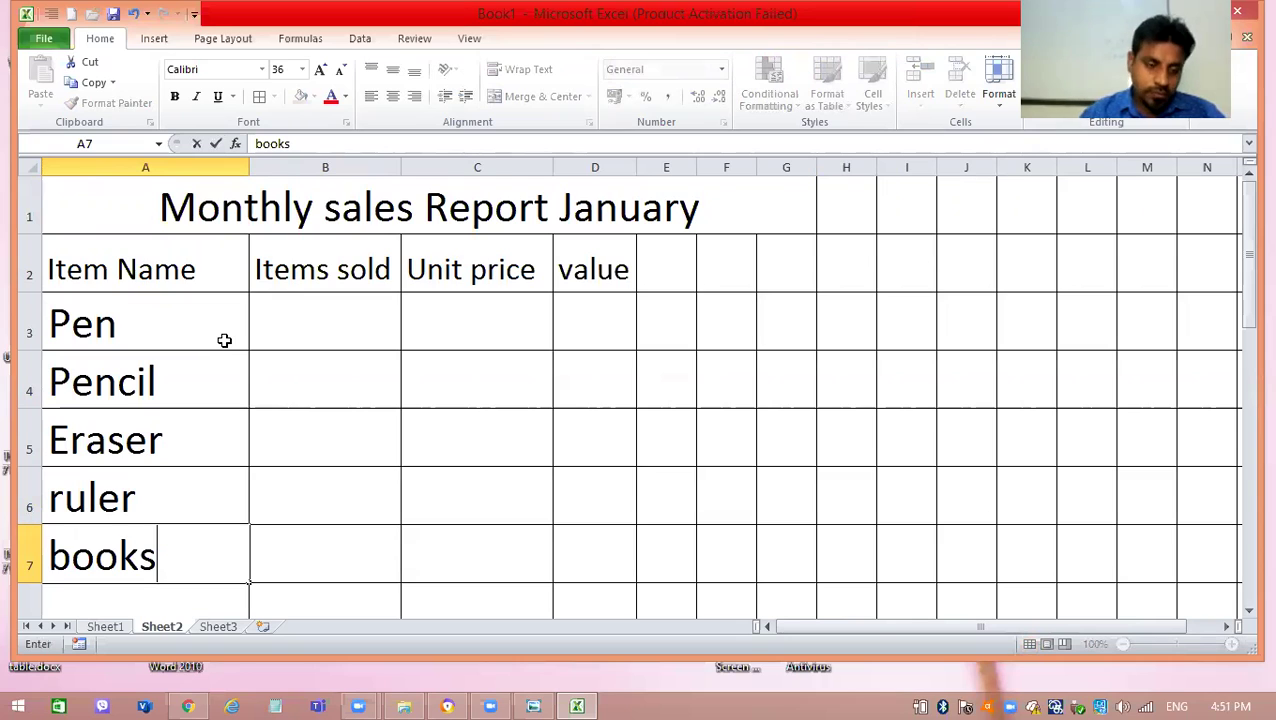
key(BackSpace)
Step: Enter the items sold 23, 45, 12, 23 and 67 in B3:B7
click(266, 340)
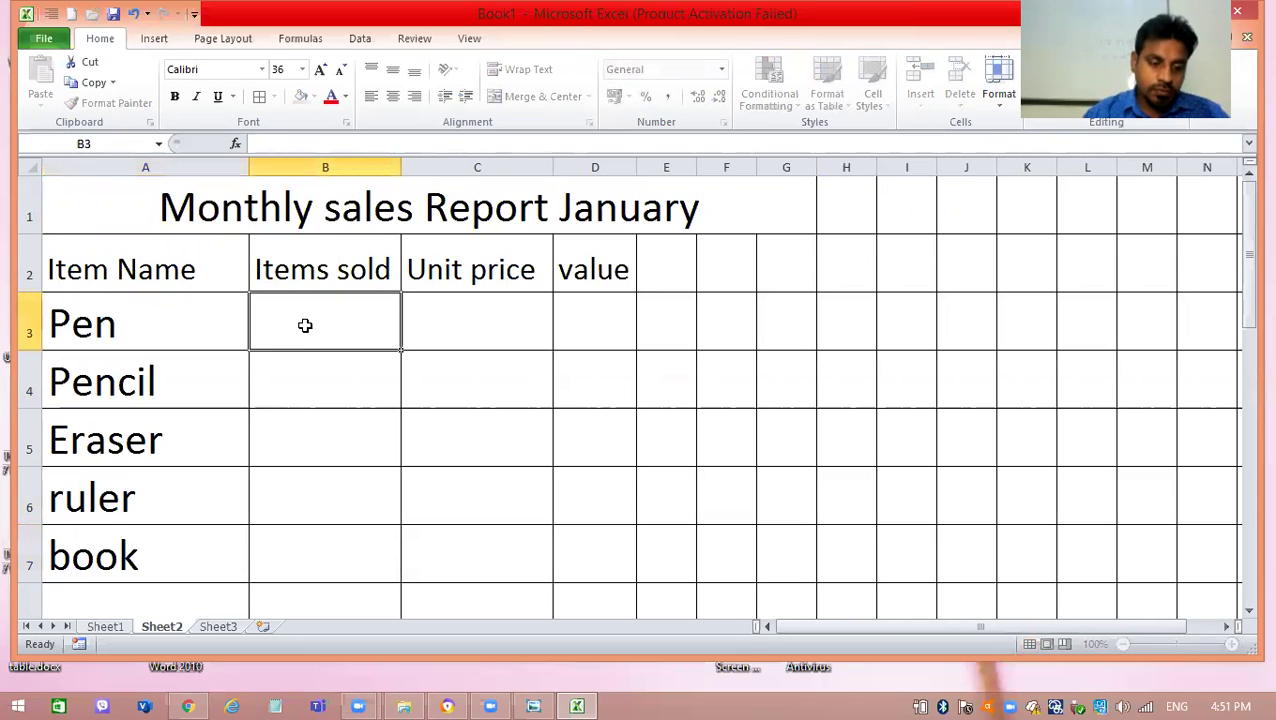
text(23)
key(Return)
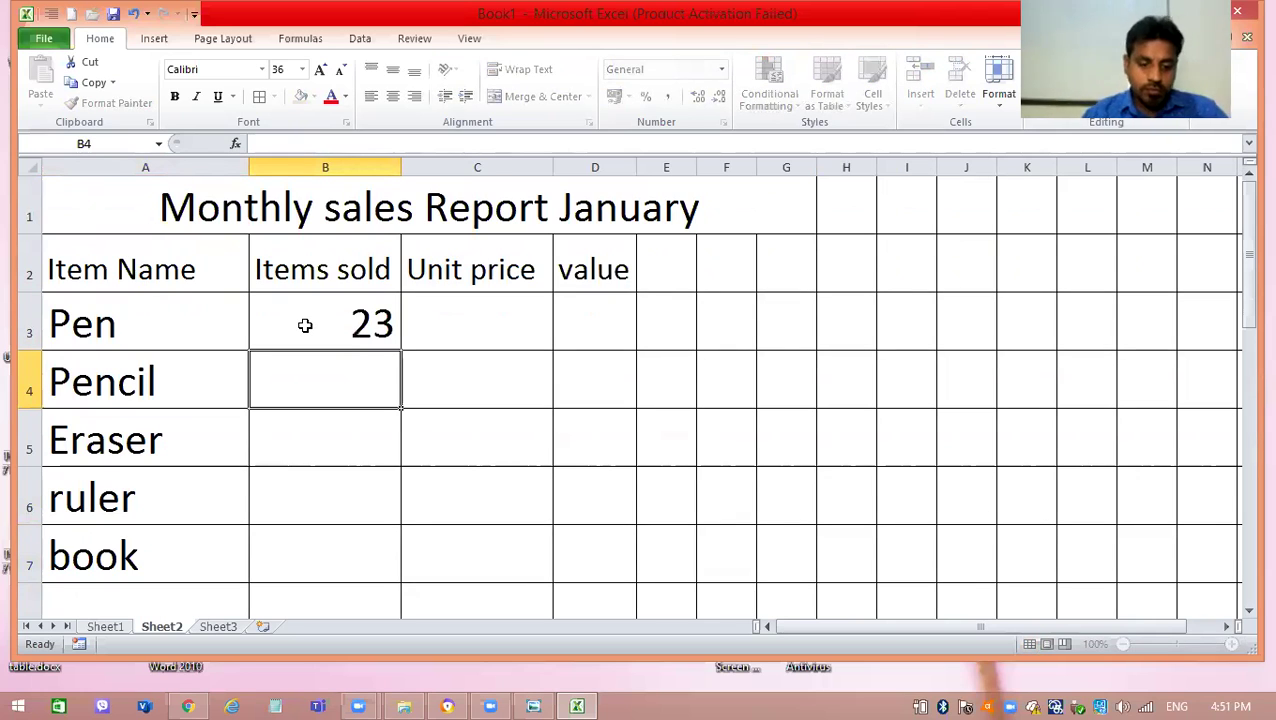
text(45)
key(Return)
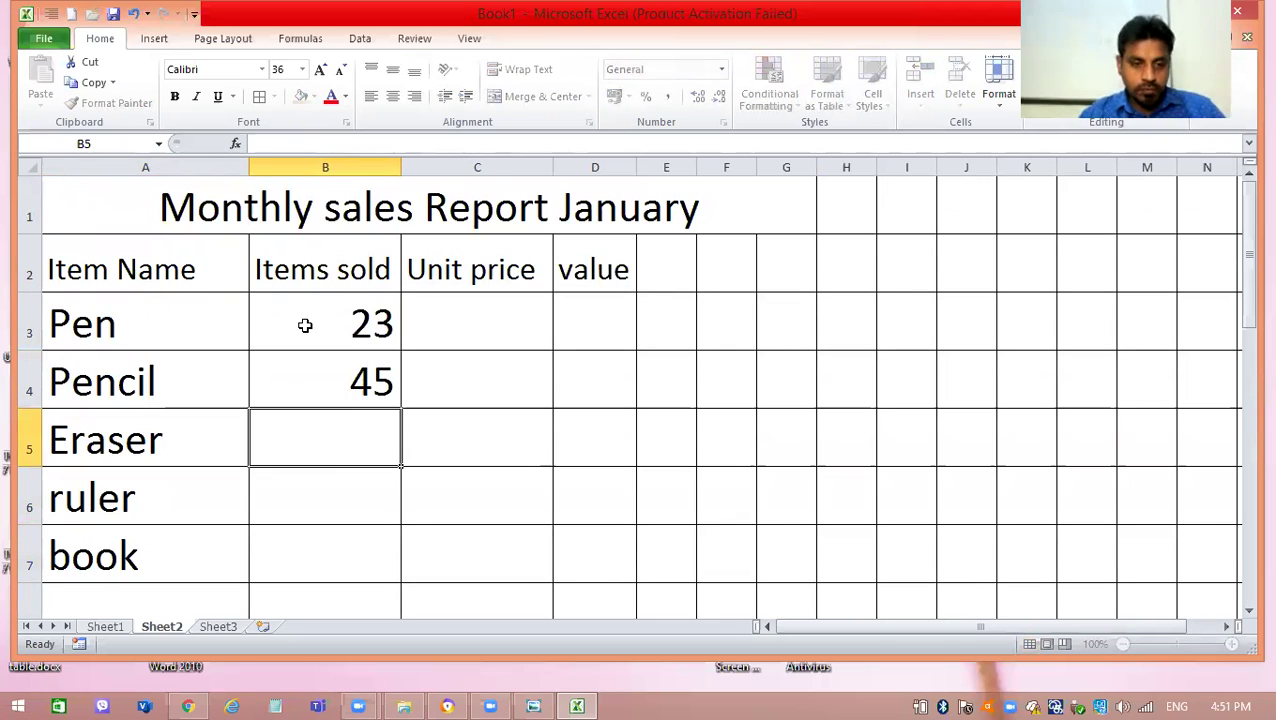
text(12)
key(Return)
text(2)
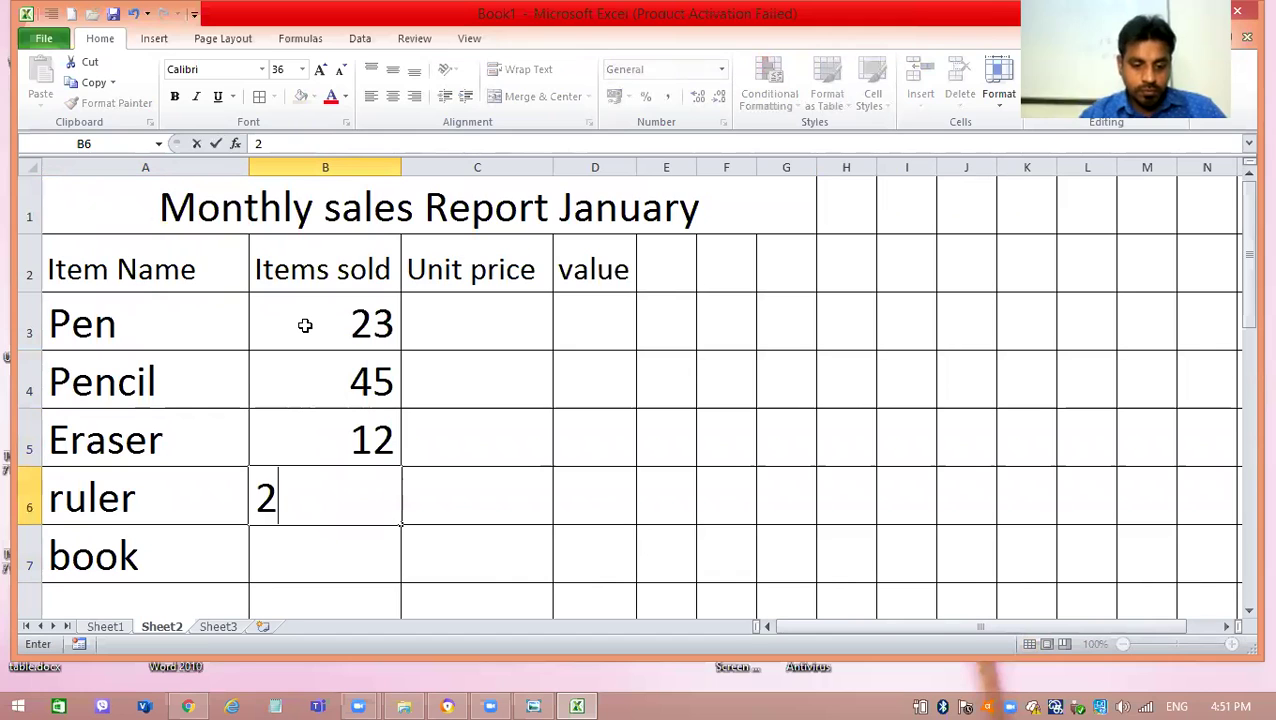
text(3)
key(Return)
text(6)
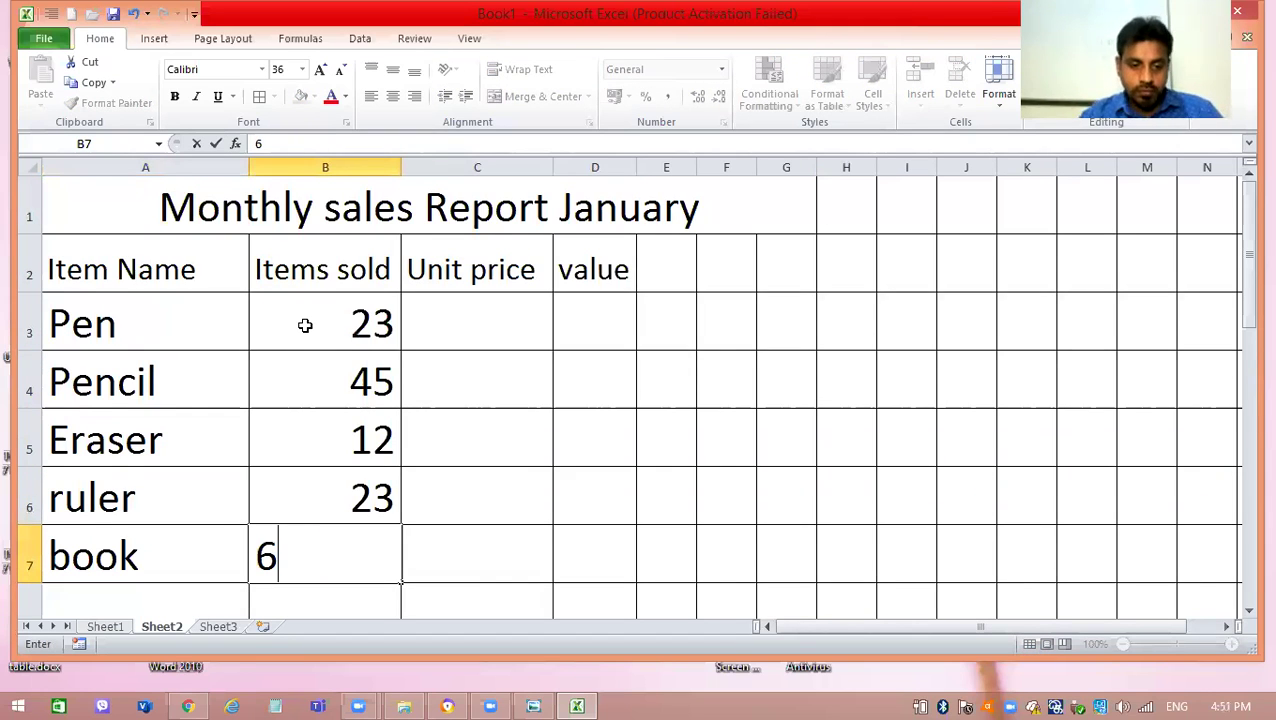
text(7)
key(Return)
Step: Format the Unit price cells C3:C7 as Currency
drag(476, 249, 472, 492)
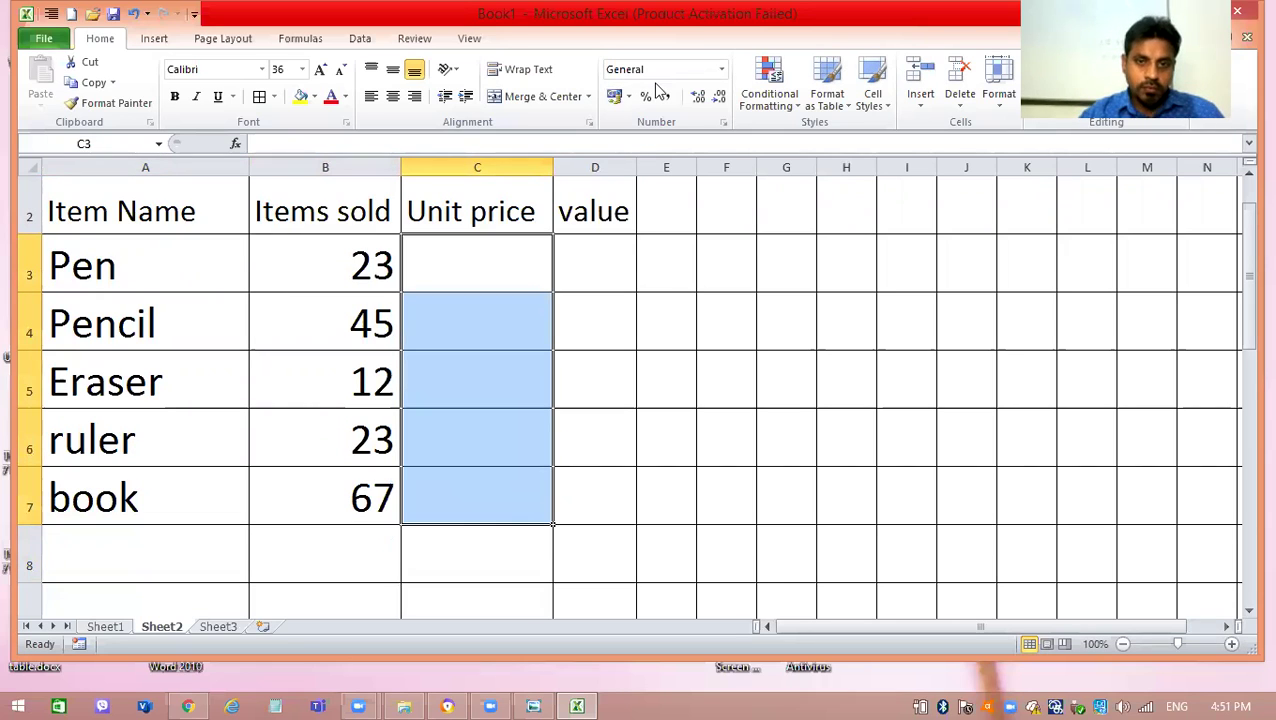
click(720, 70)
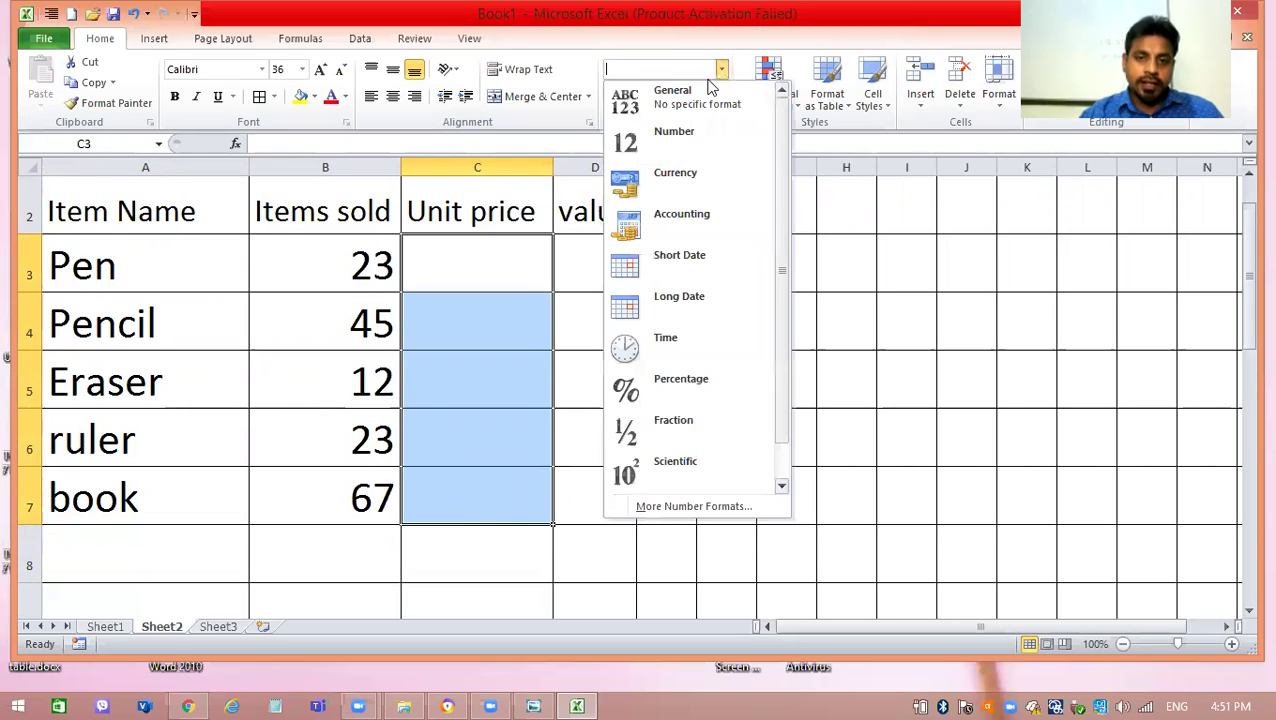
click(680, 175)
click(576, 258)
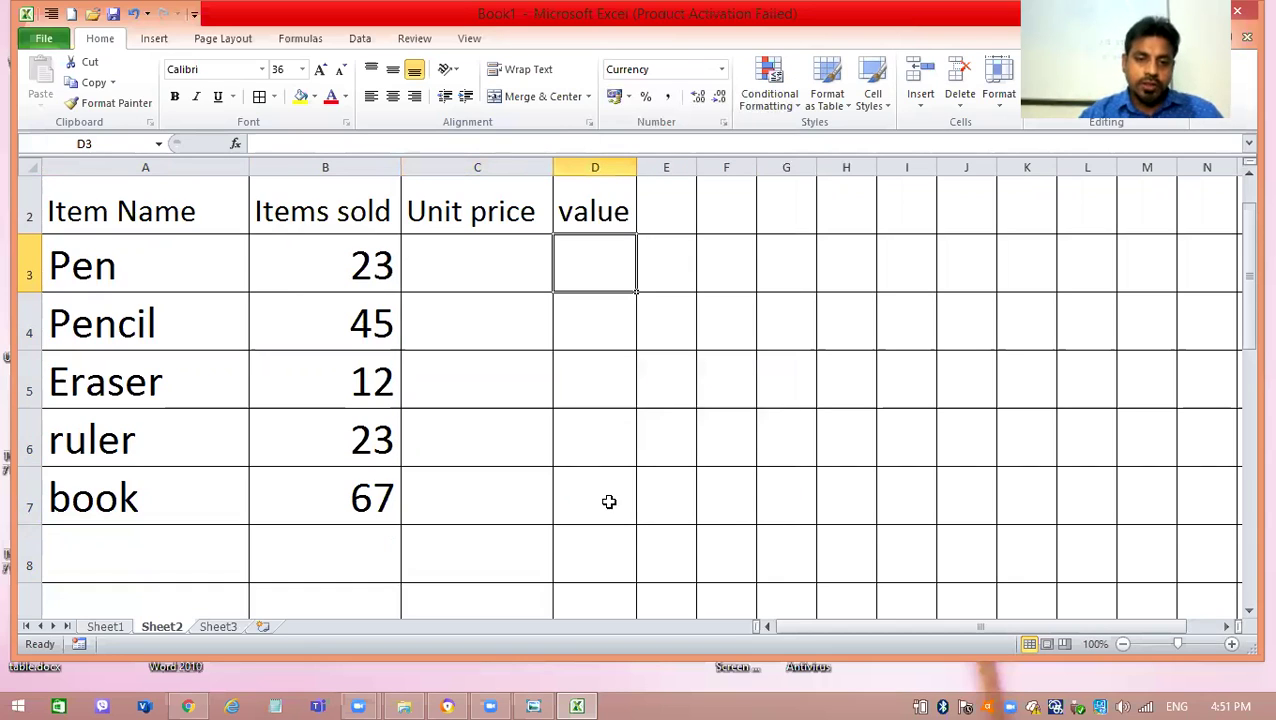
drag(576, 258, 609, 501)
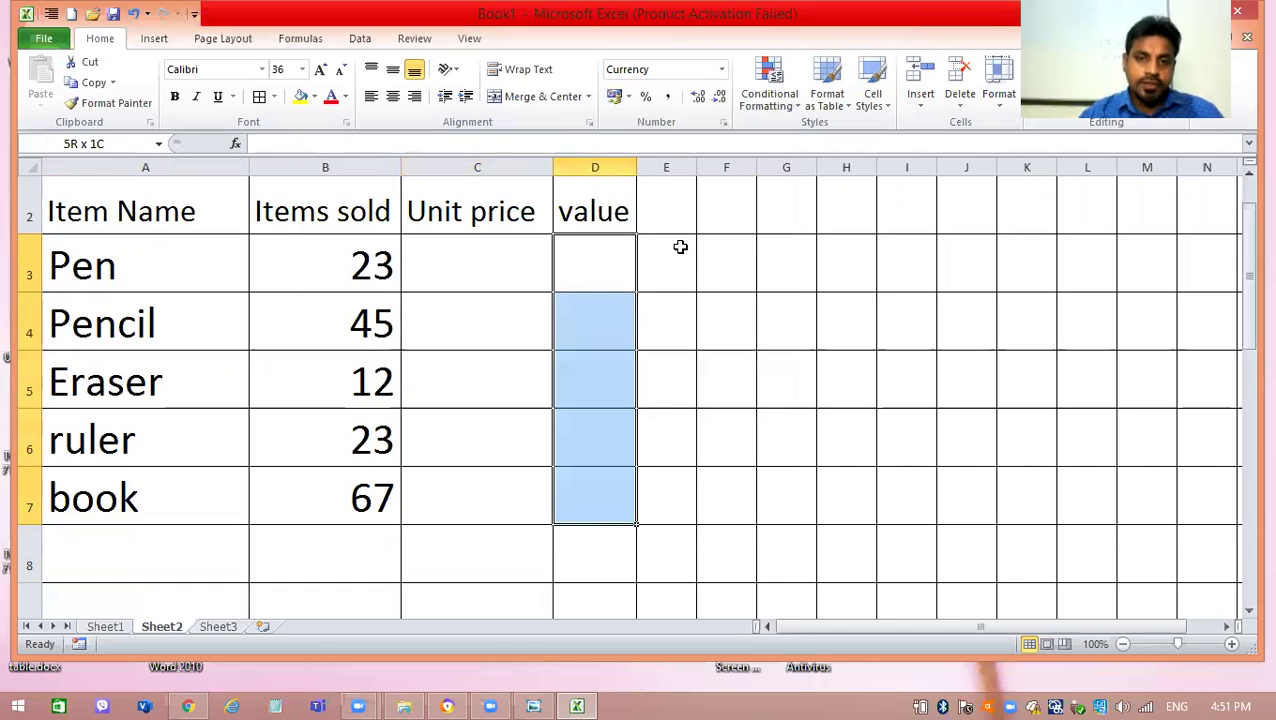
click(721, 72)
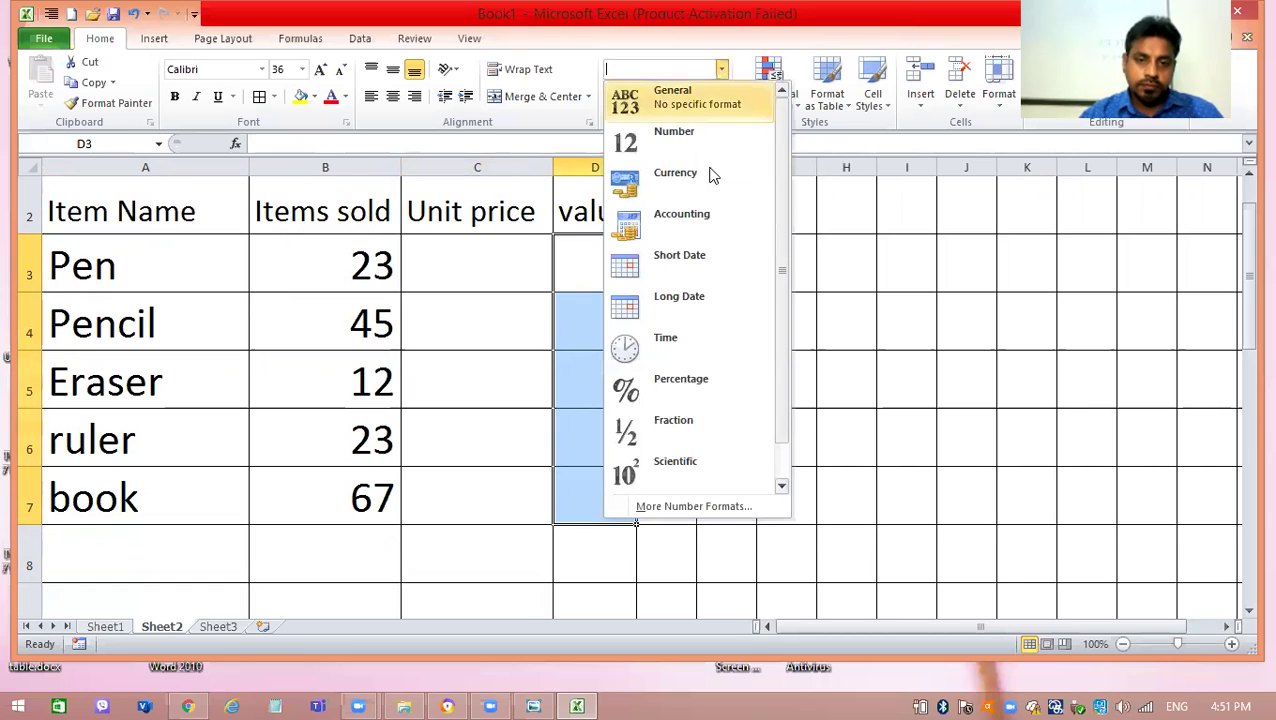
click(530, 260)
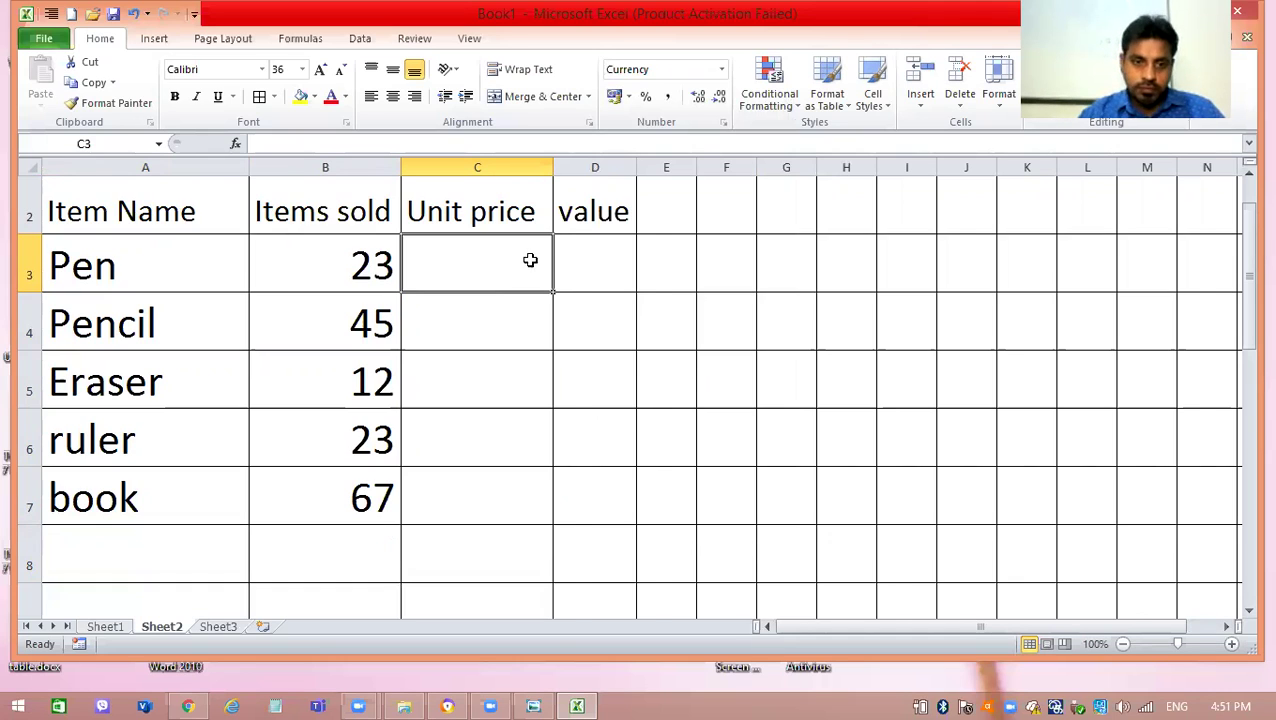
Step: Enter unit prices 12, 23, 5, 20 and 40, shown as Rs.12.00 to Rs.40.00
text(12)
key(Return)
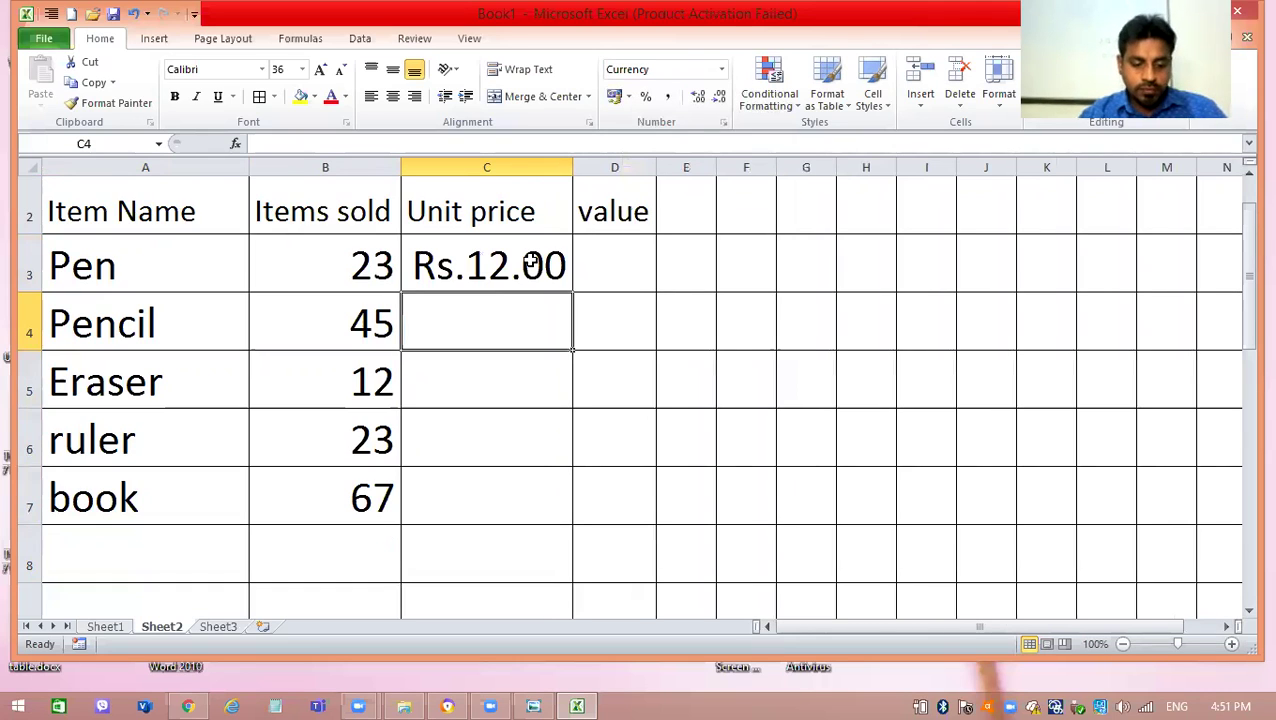
text(23)
key(Return)
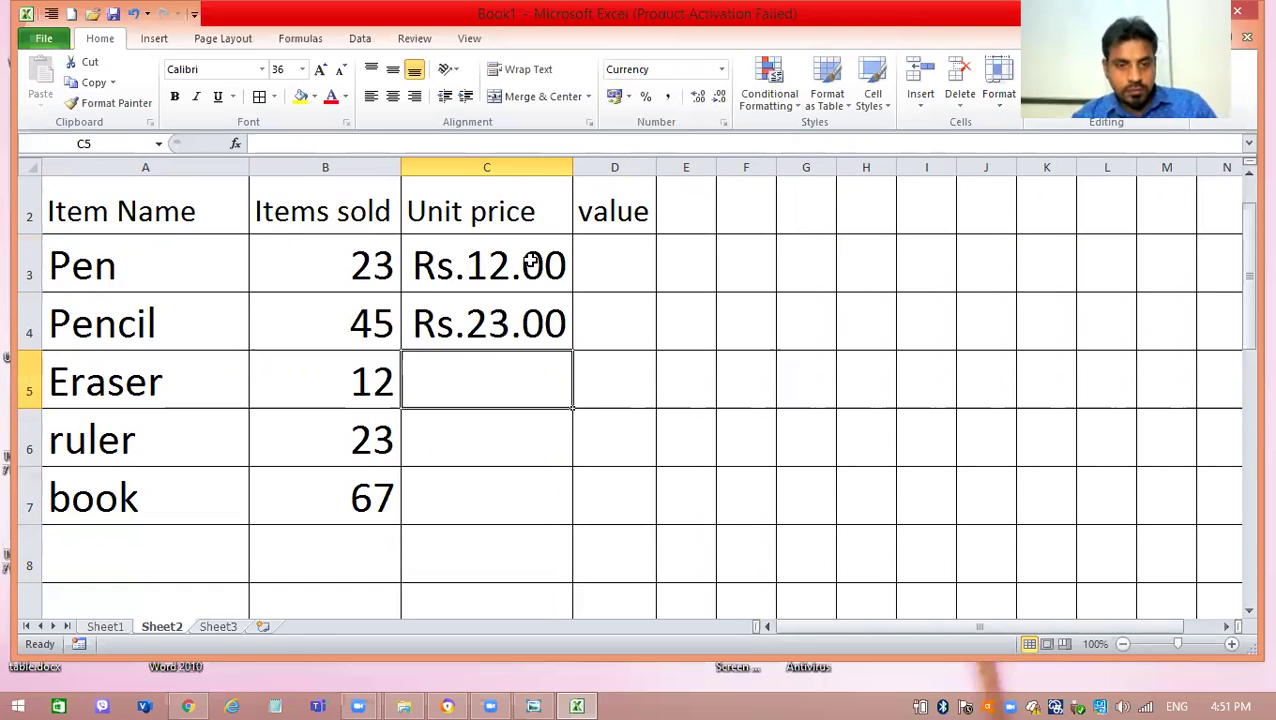
text(5)
key(Return)
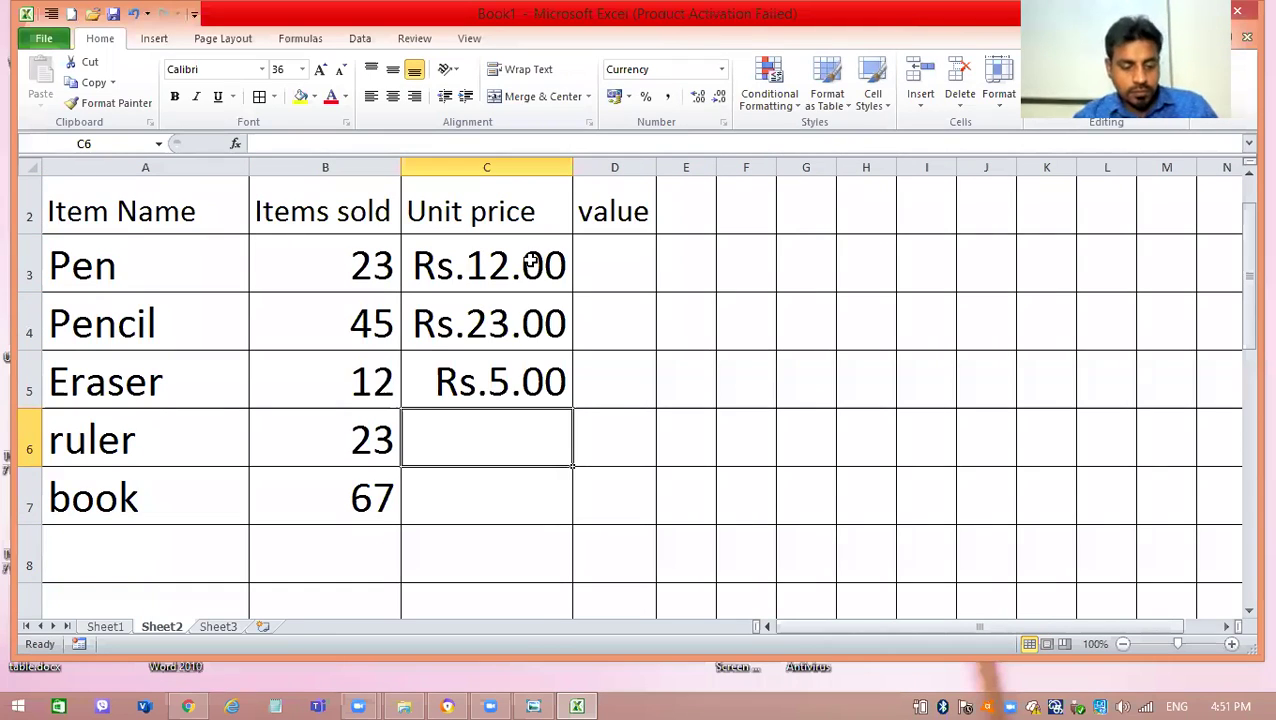
text(20)
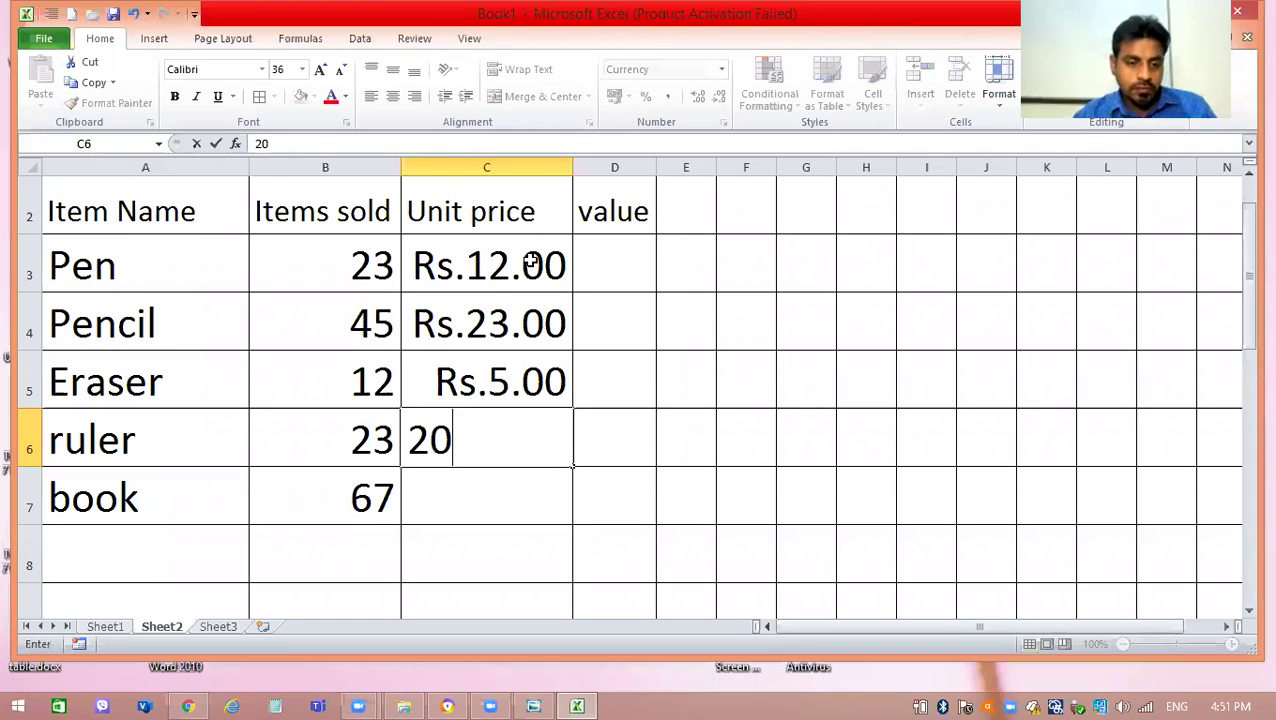
key(Return)
text(4)
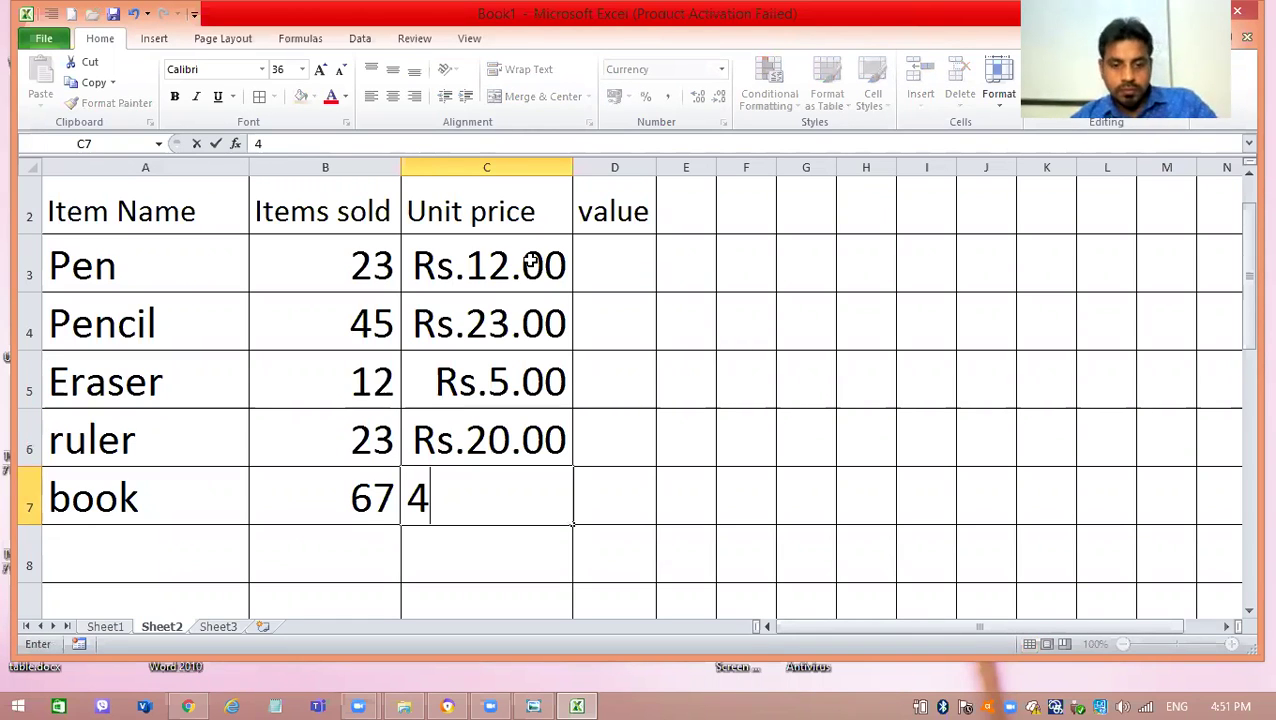
text(0)
key(Return)
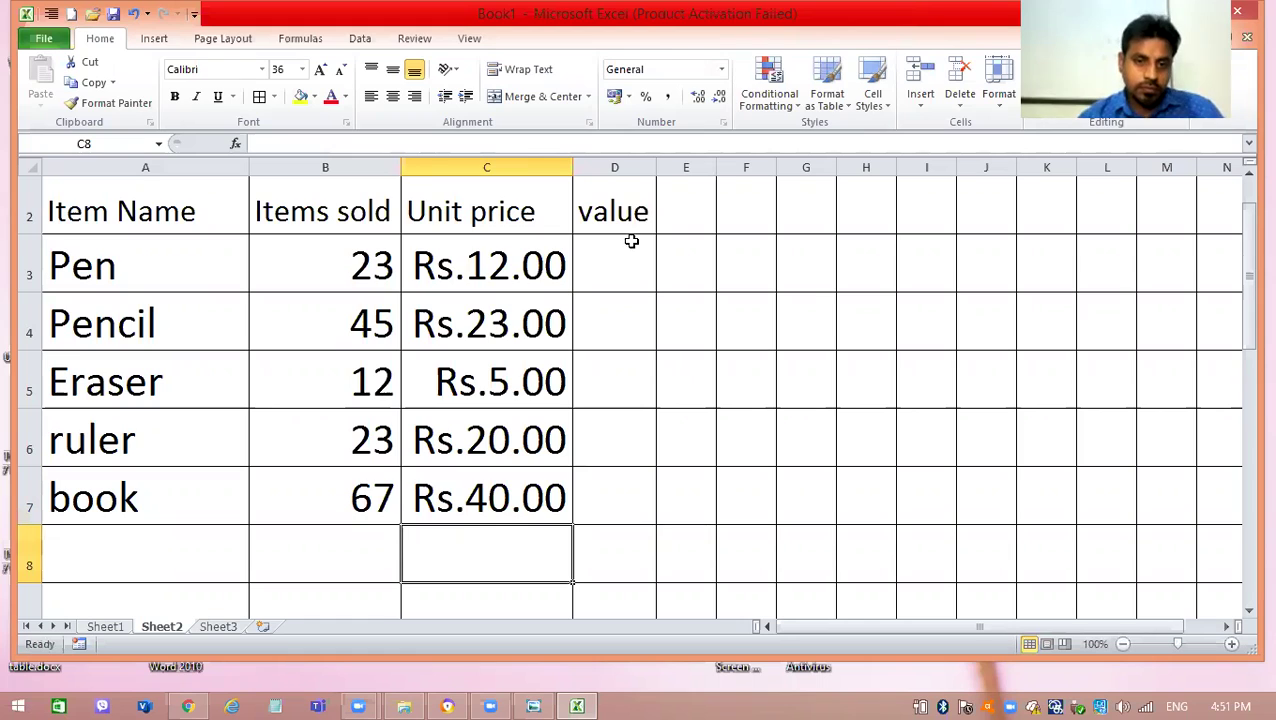
Step: Widen the value column and shrink the A3:D7 table text to size 28
drag(651, 167, 809, 157)
click(678, 250)
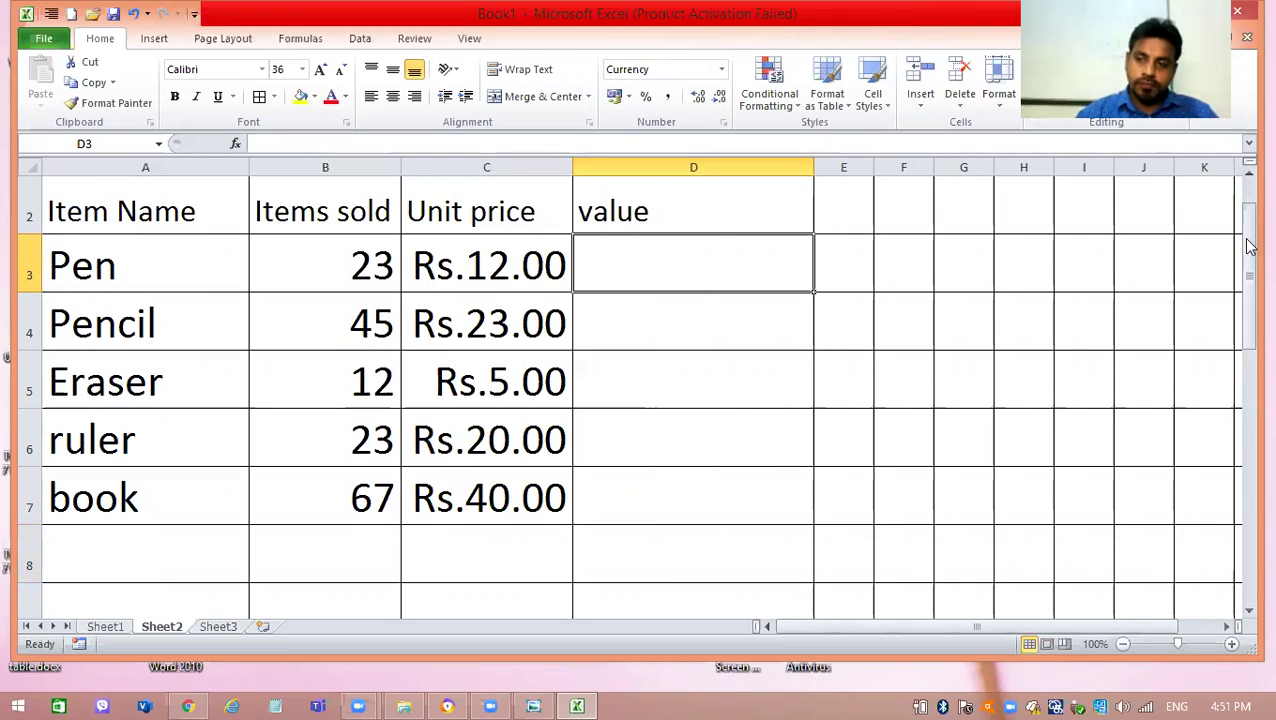
drag(1248, 246, 1247, 218)
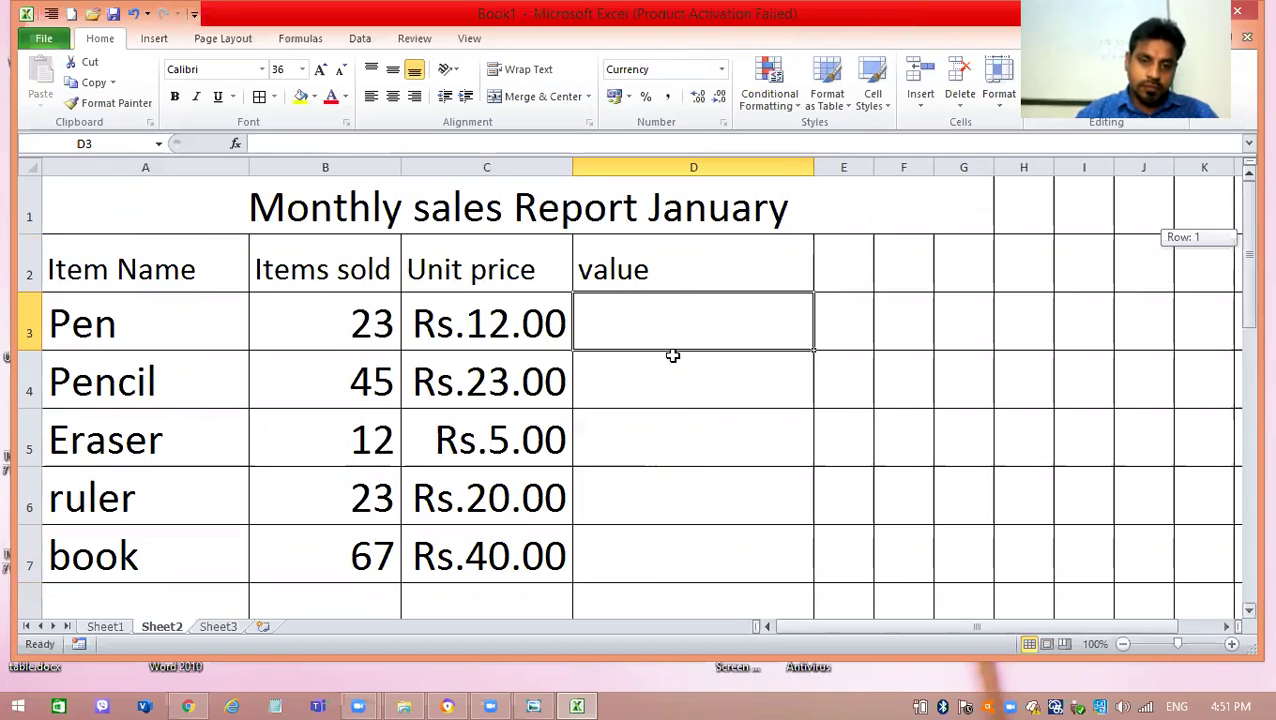
key(Return)
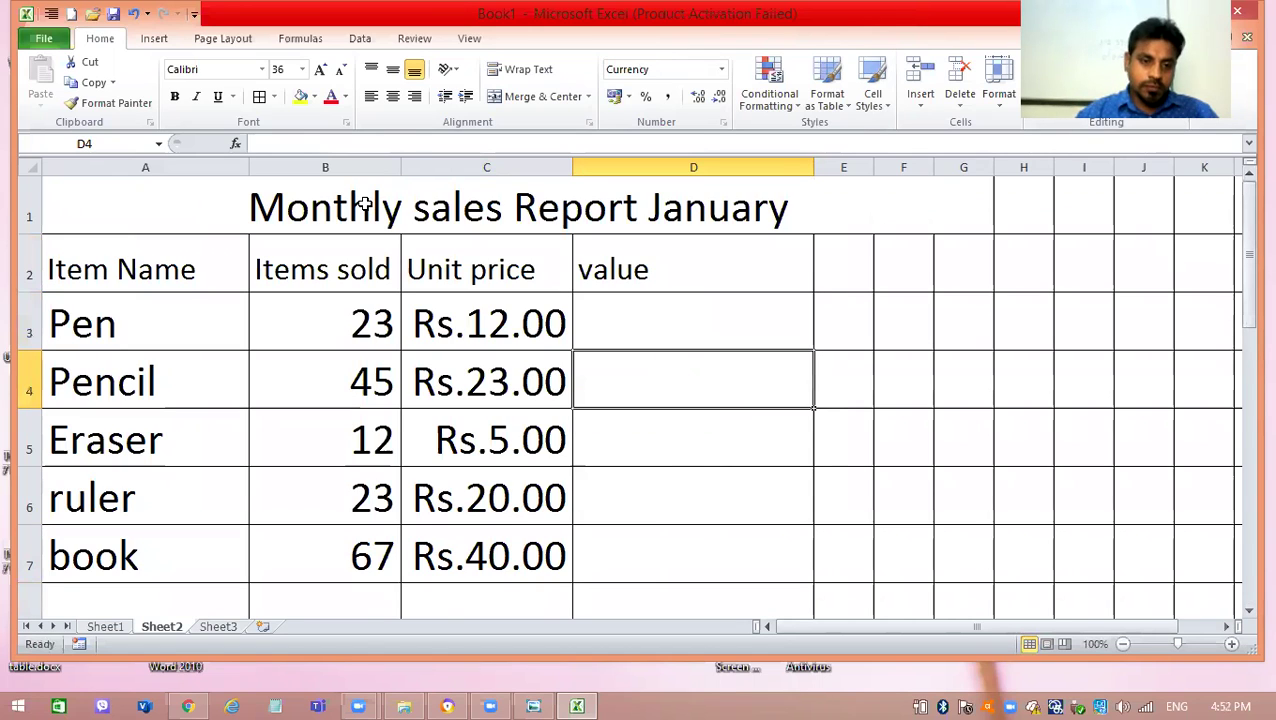
click(364, 204)
drag(120, 322, 660, 550)
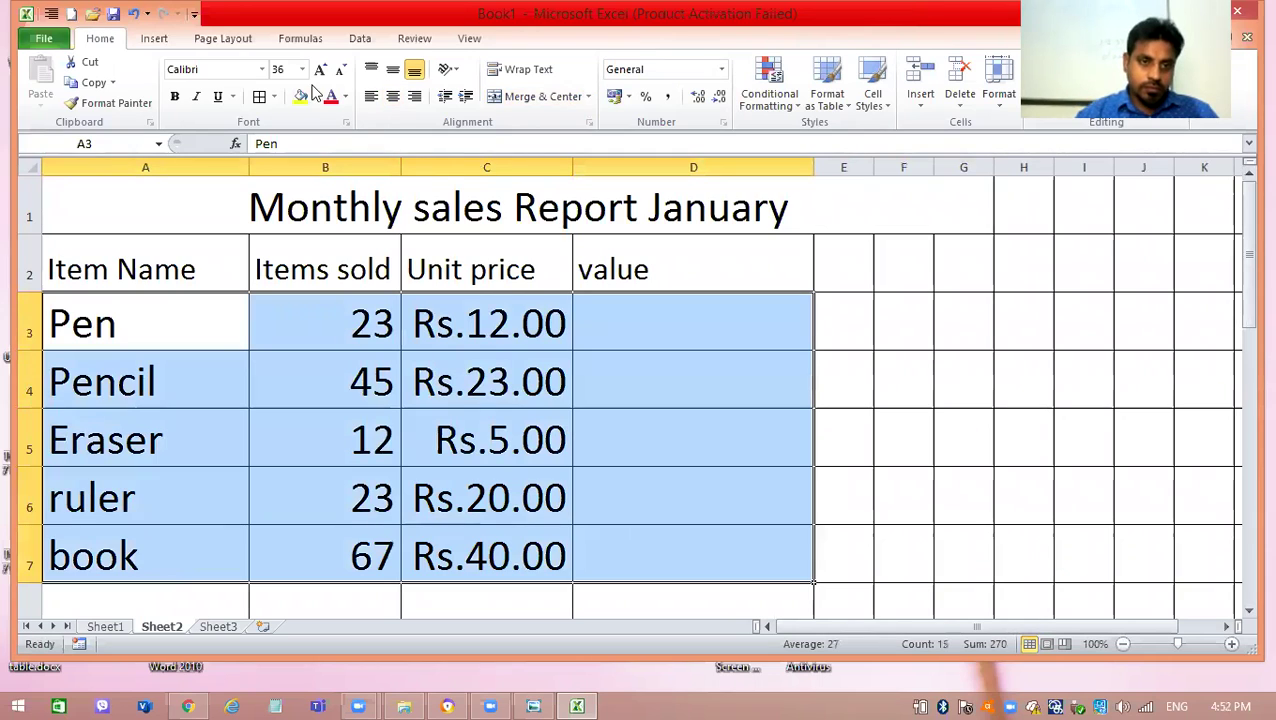
click(339, 72)
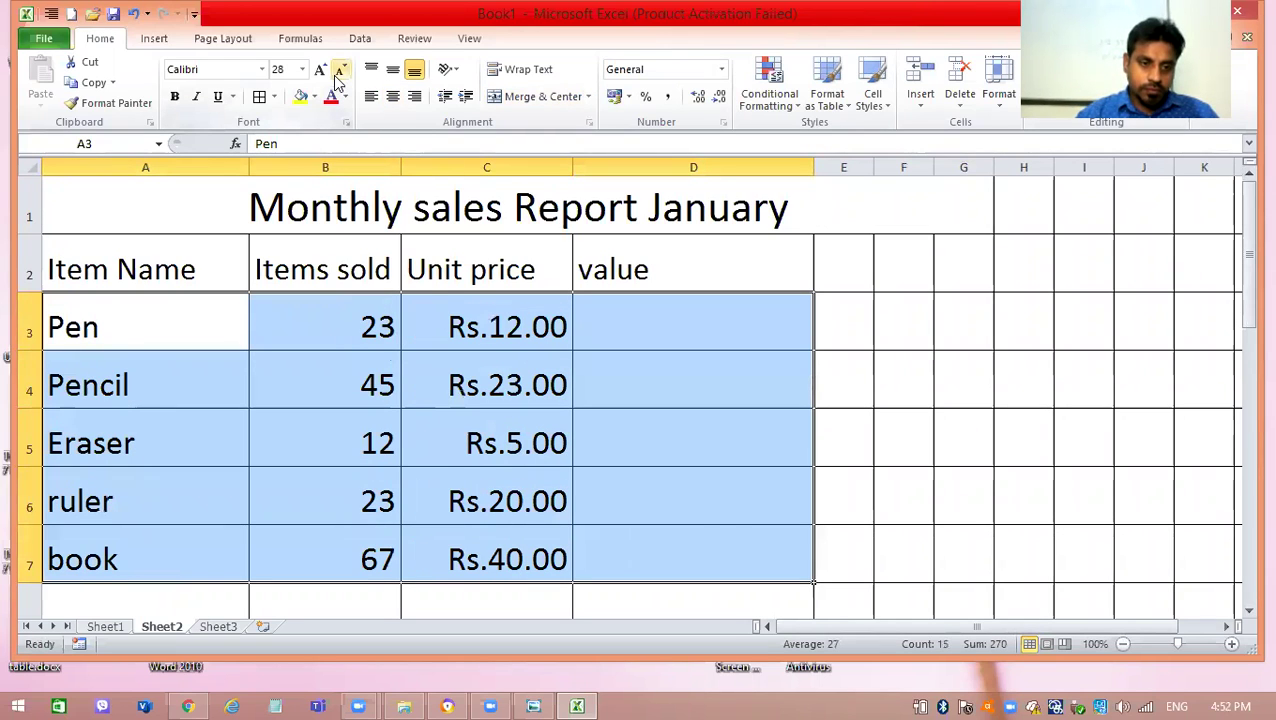
Step: Auto-fit columns A, C and D, then make column D slightly wider
double_click(246, 162)
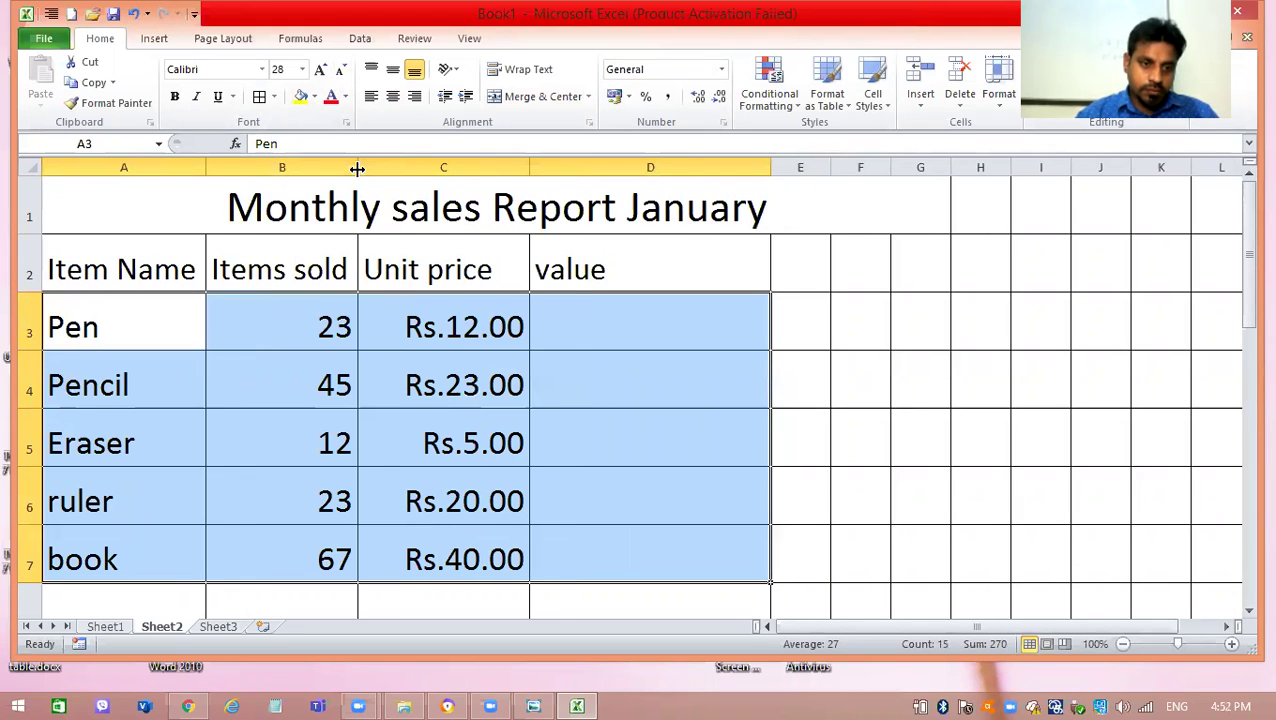
double_click(531, 162)
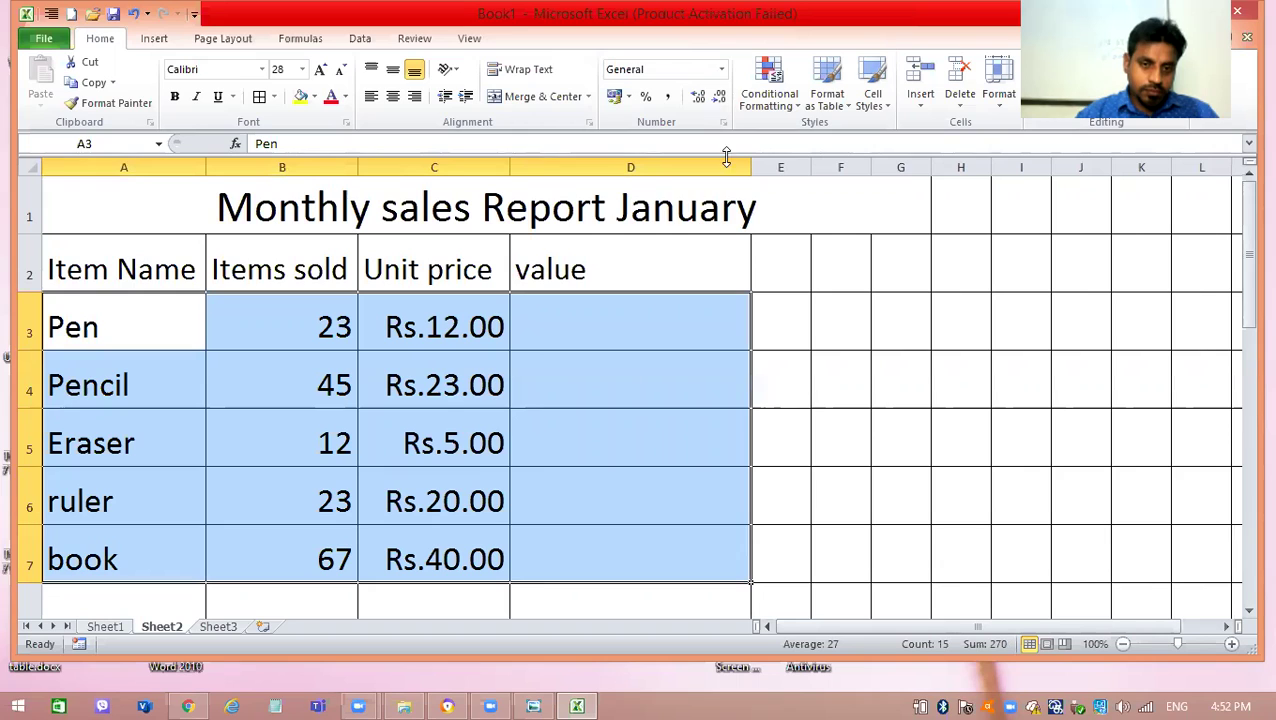
double_click(751, 166)
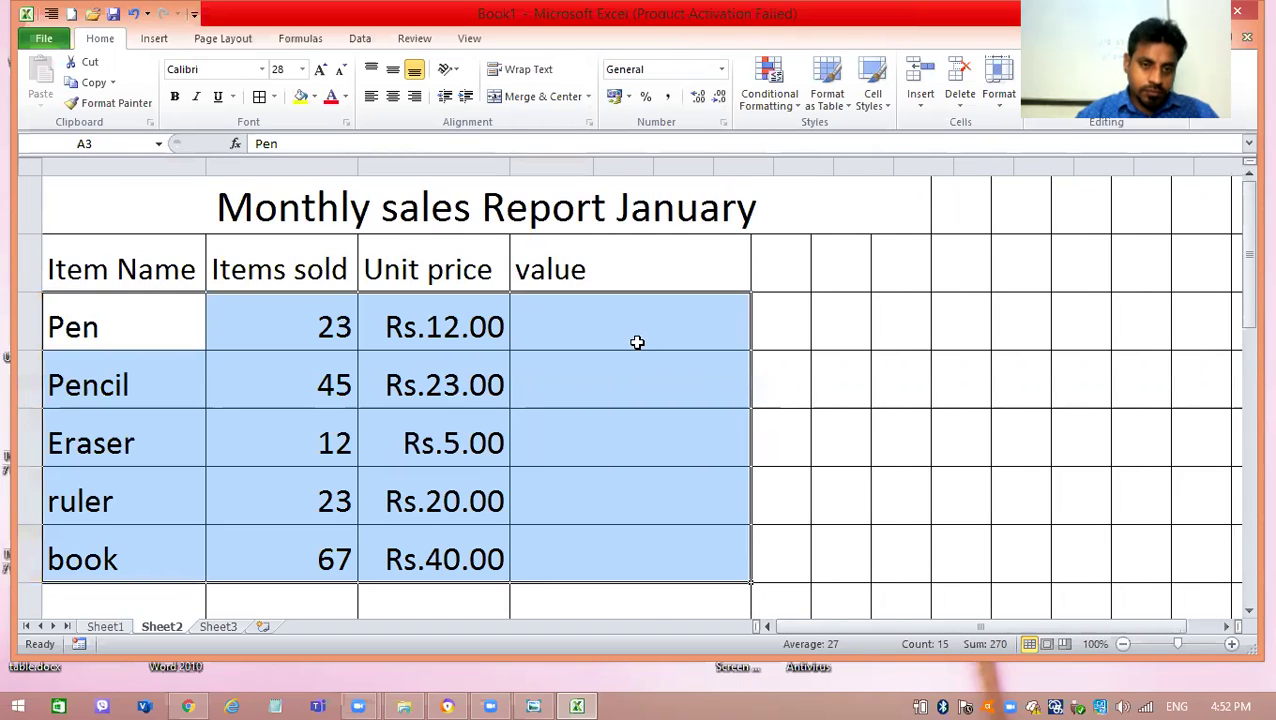
drag(593, 166, 625, 166)
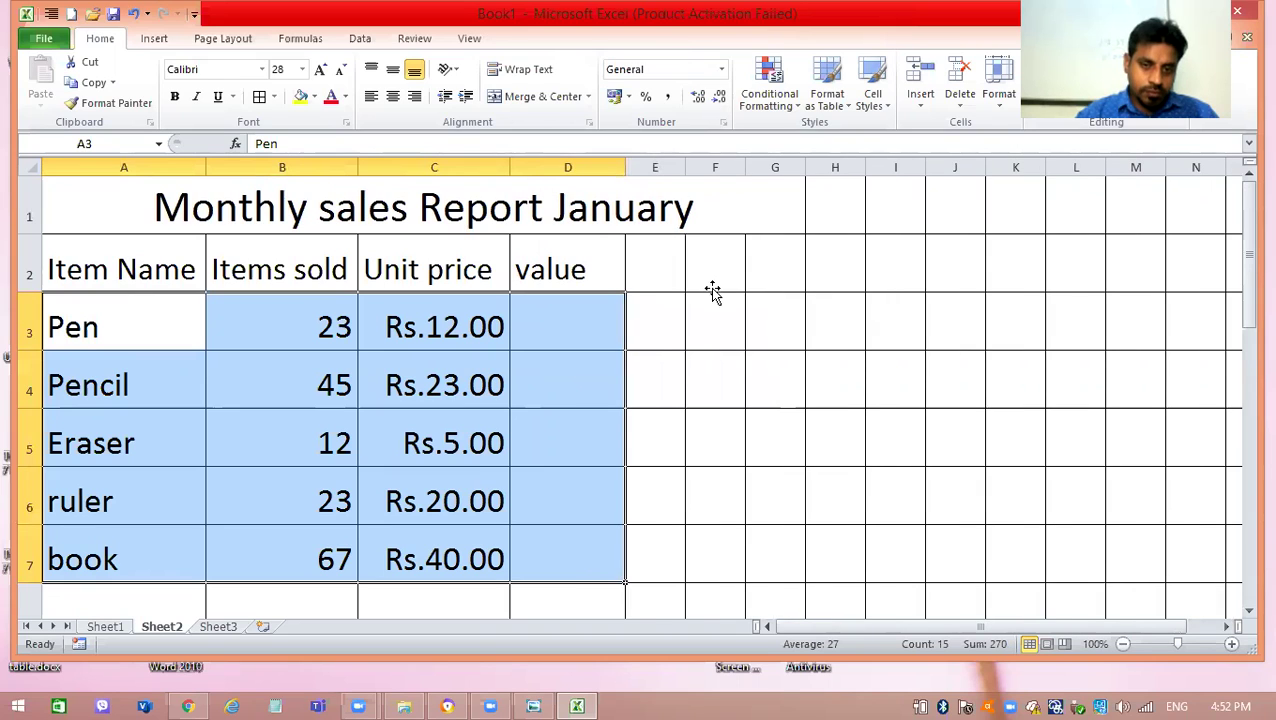
click(713, 290)
click(598, 354)
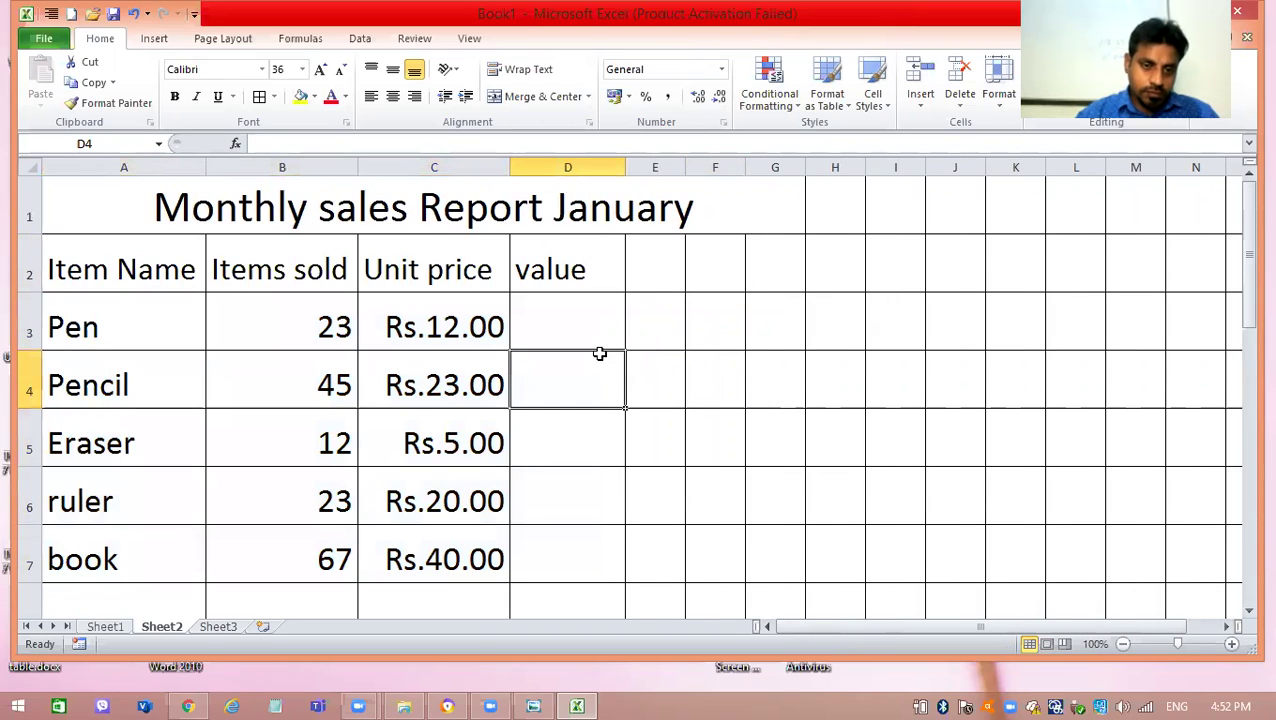
click(560, 299)
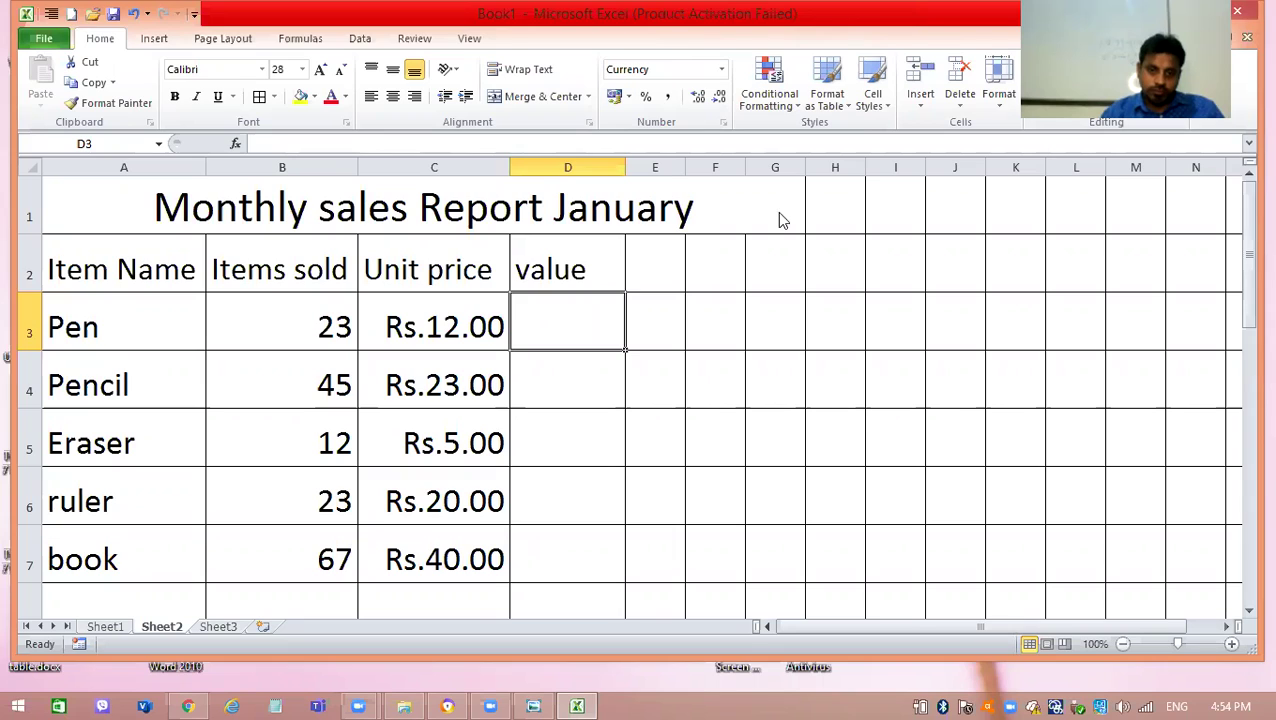
Step: Enter =B3*C3 in D3 to compute Pen's value
click(592, 332)
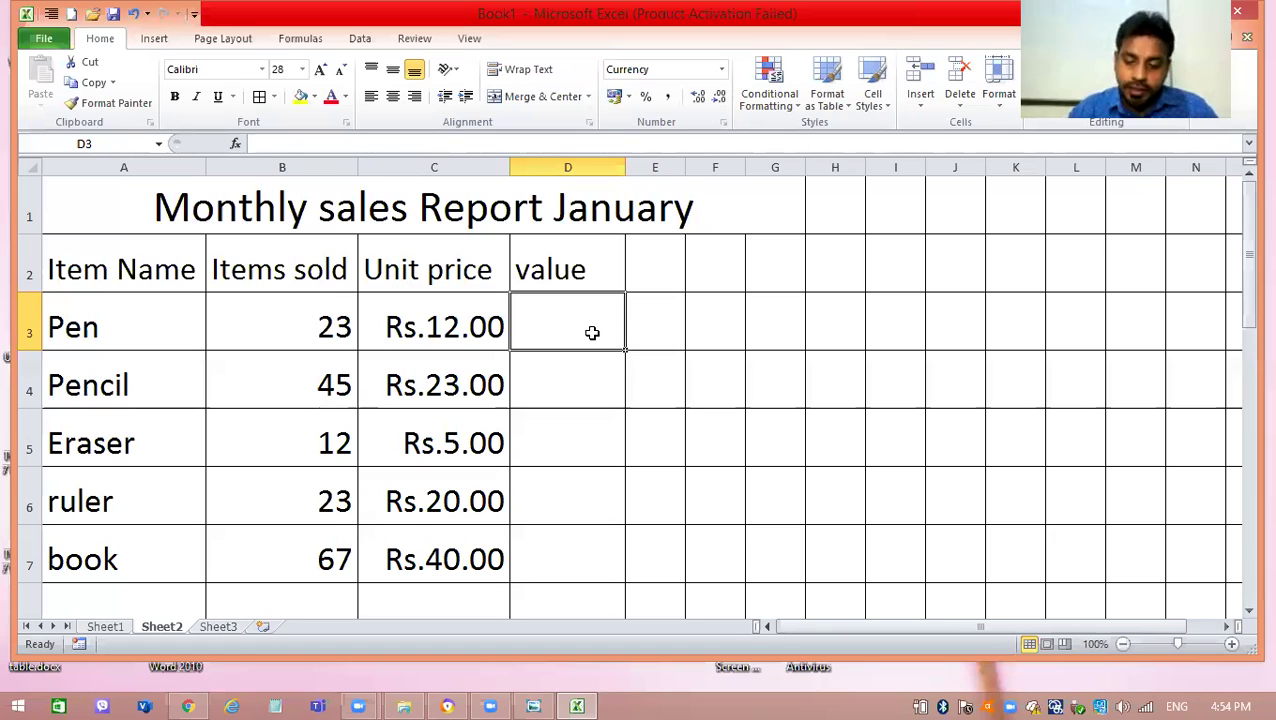
text(=)
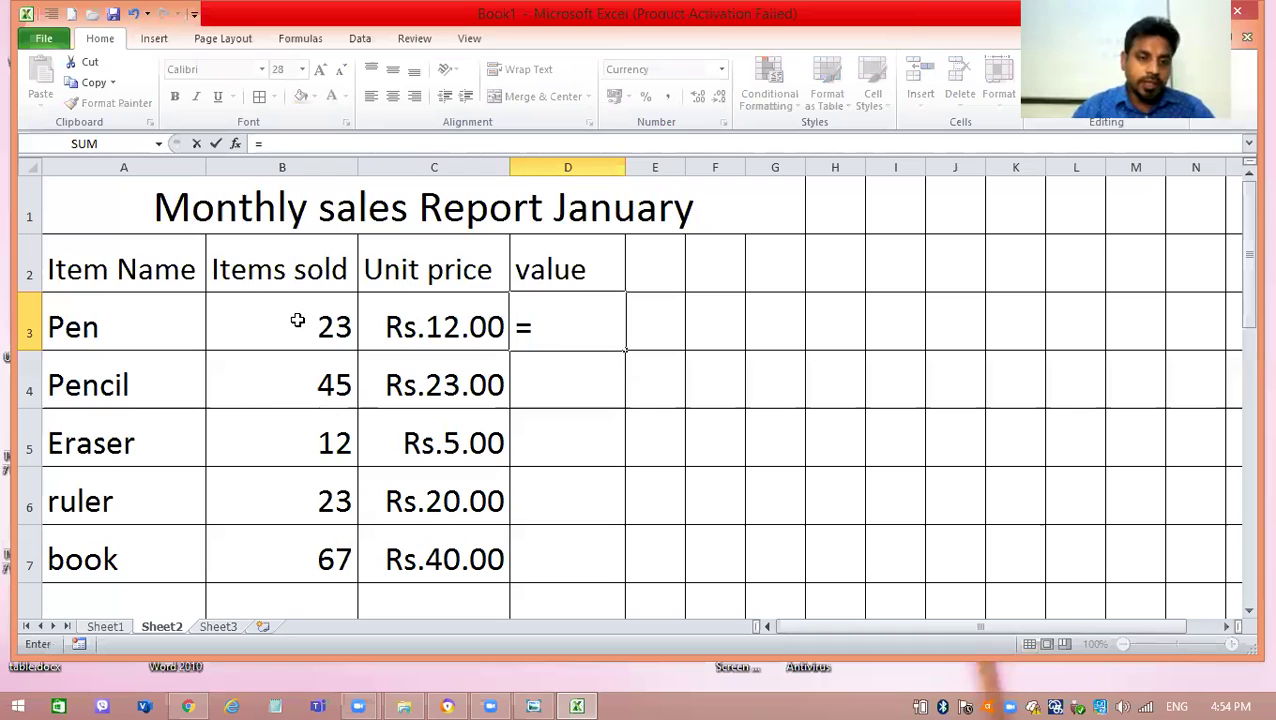
click(297, 320)
text(*)
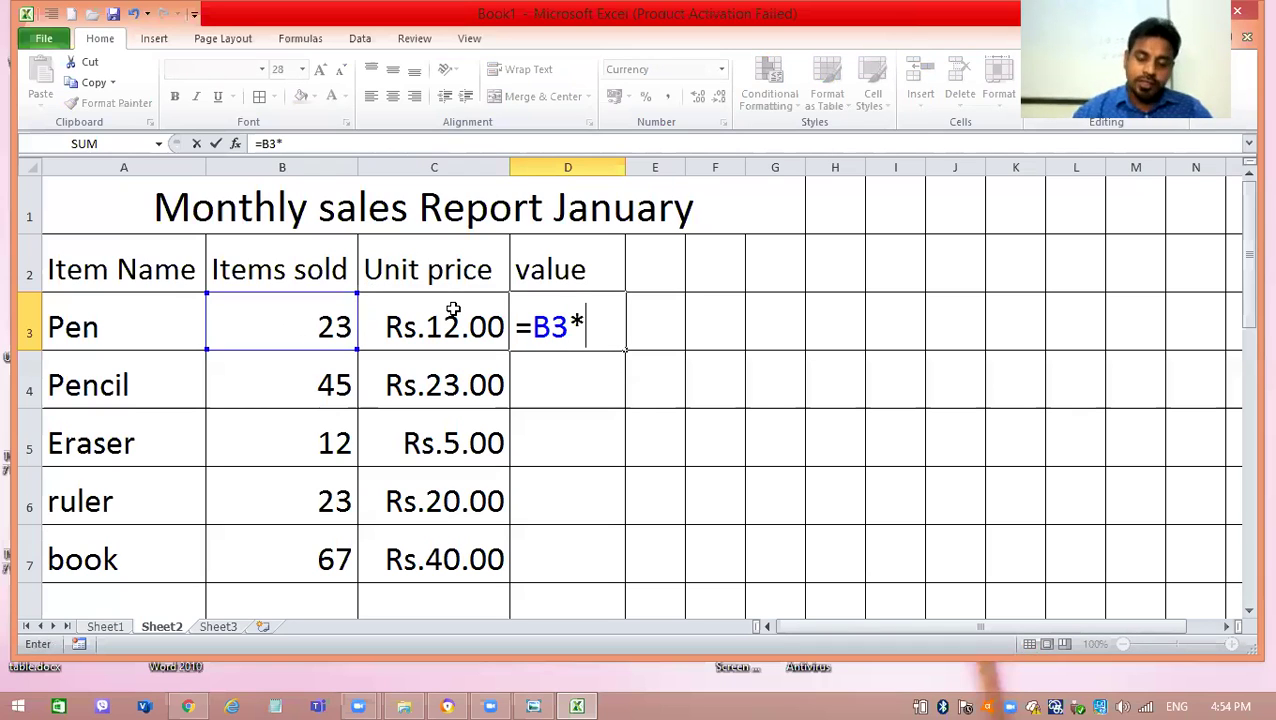
click(453, 310)
key(Return)
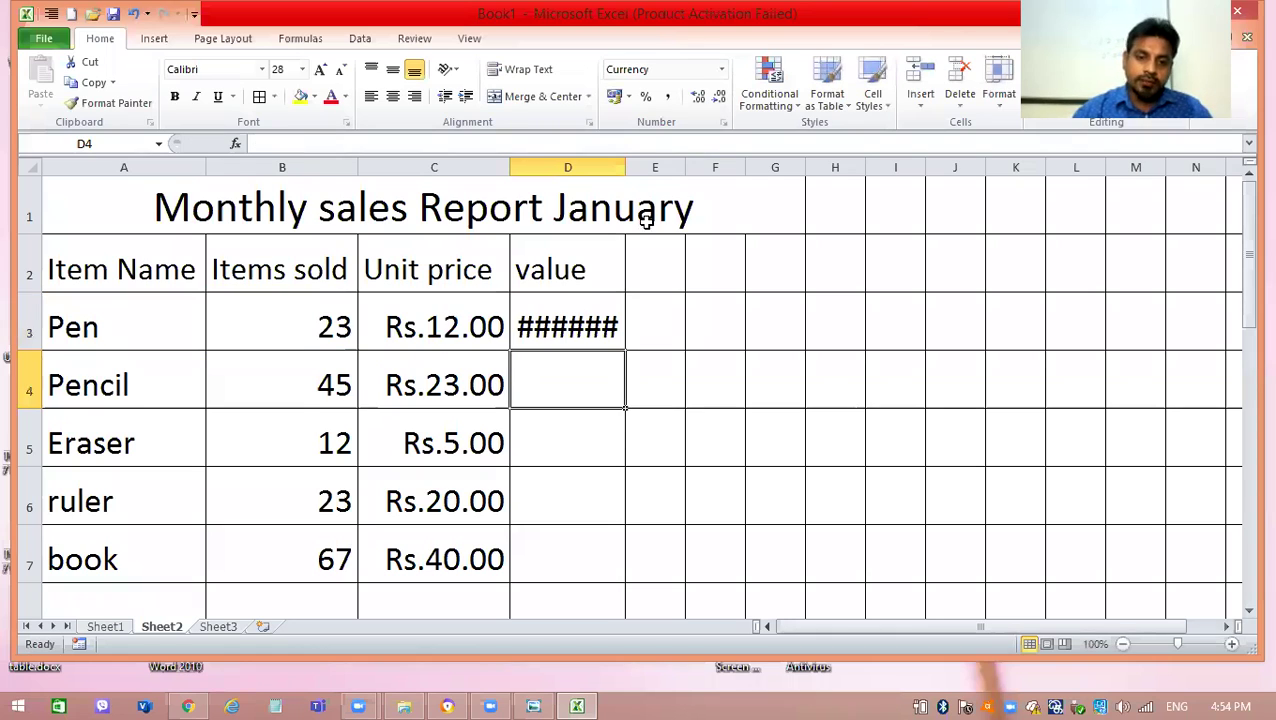
Step: Copy the value formula down to D7 and widen column D so all amounts show
double_click(623, 168)
click(647, 313)
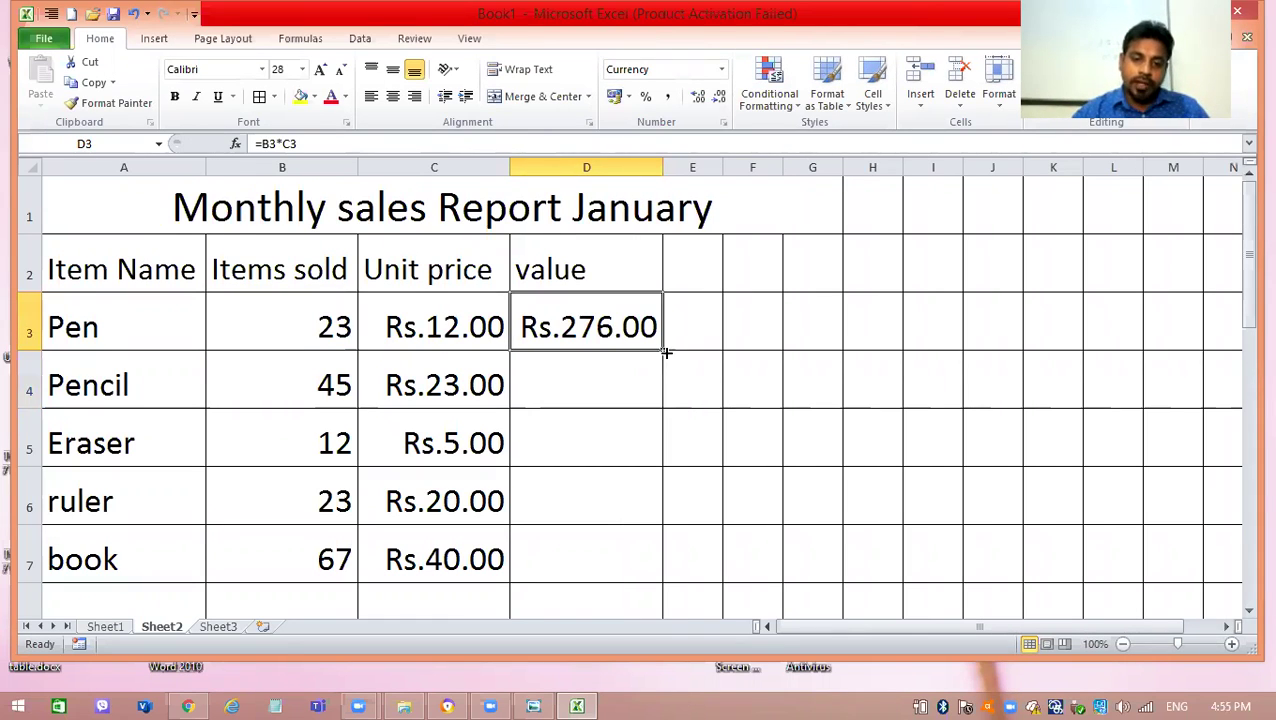
drag(664, 352, 658, 558)
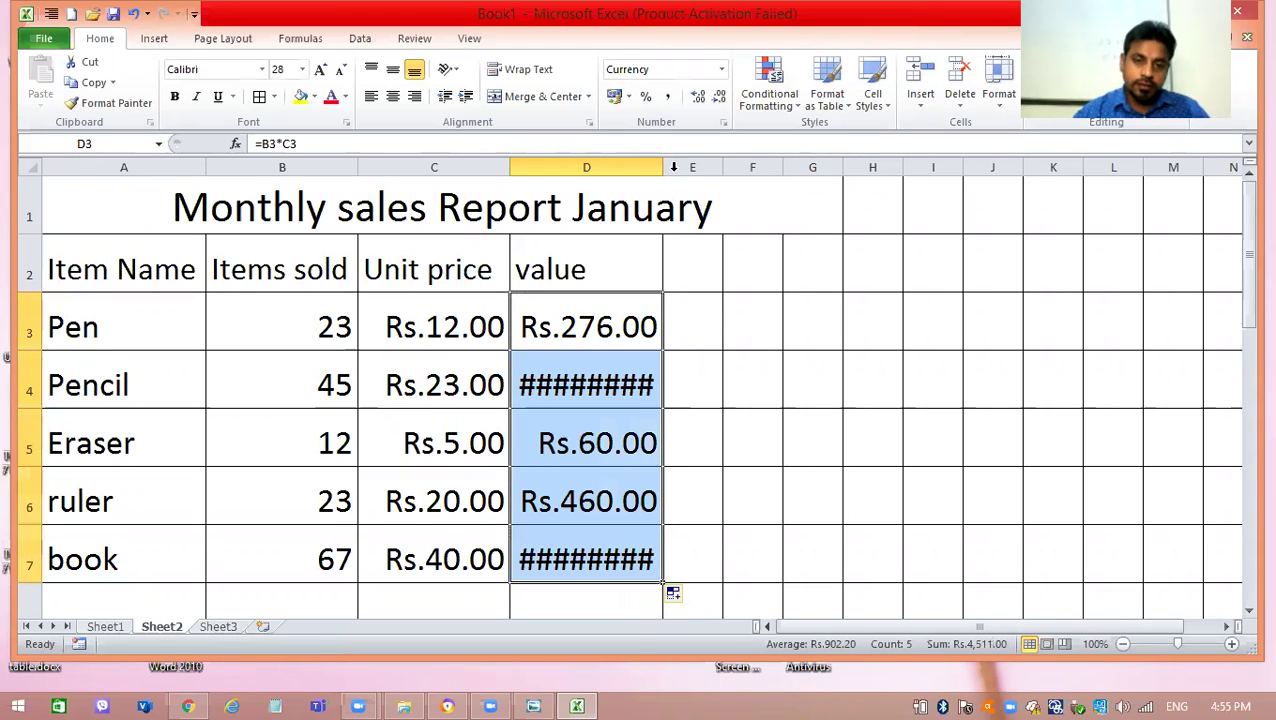
drag(664, 164, 690, 163)
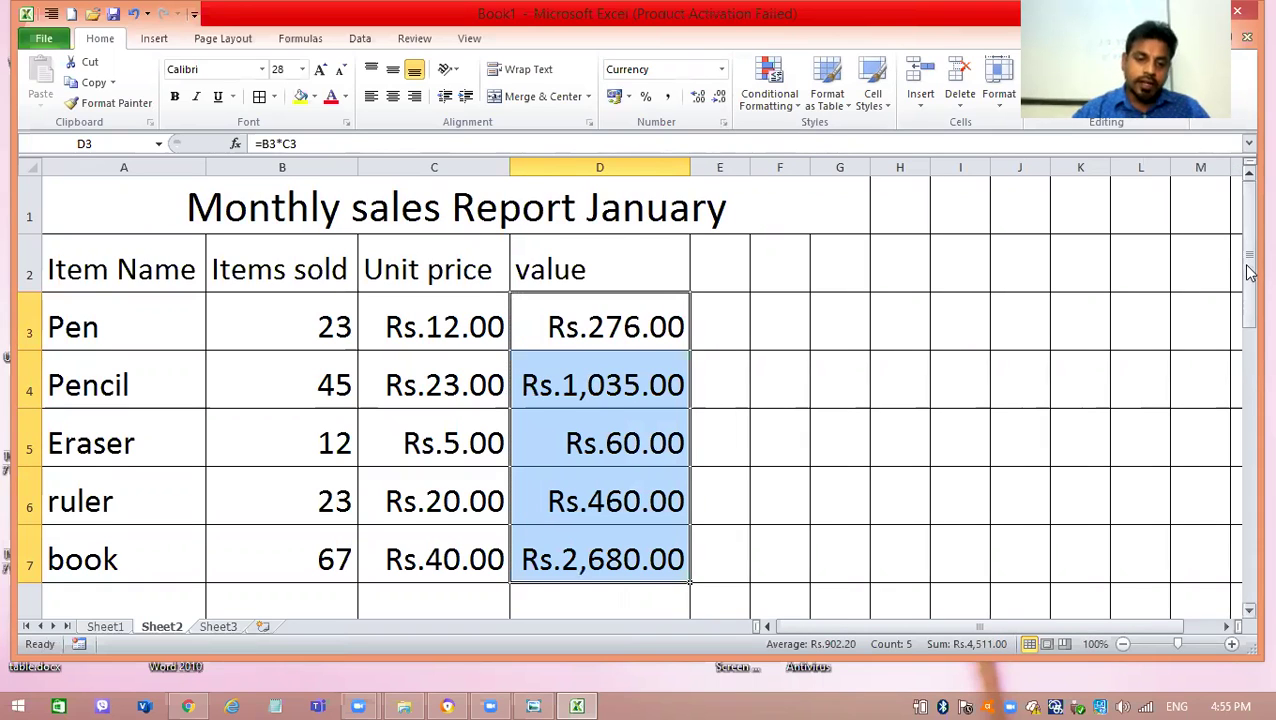
drag(1248, 270, 1248, 286)
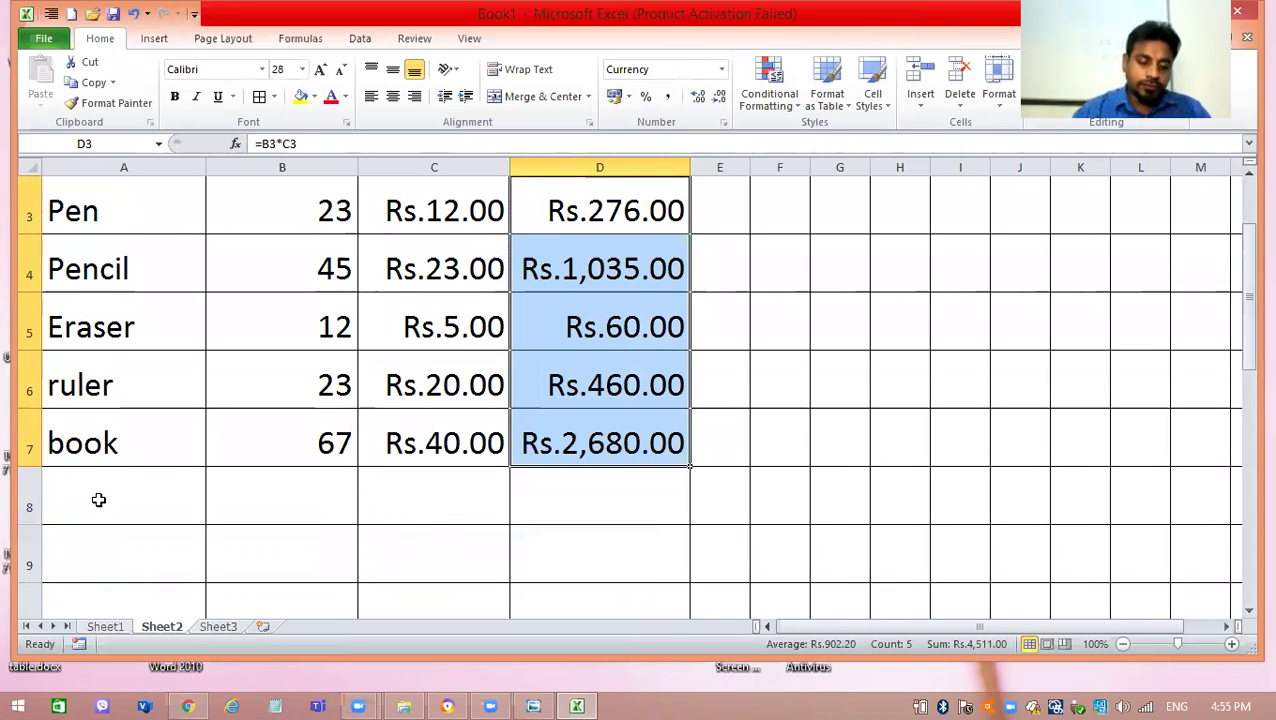
Step: Type the label 'Total Value' in A8 and move to B8
click(99, 500)
text(Total Value)
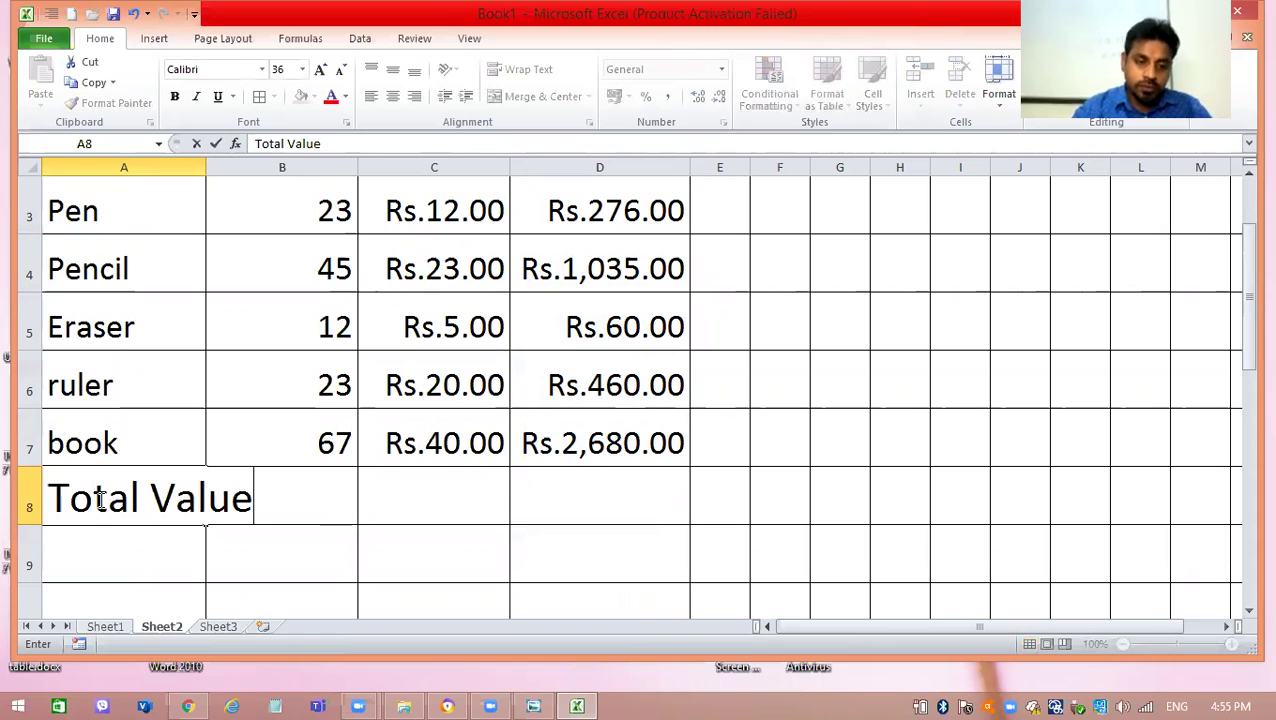
key(ctrl+Return)
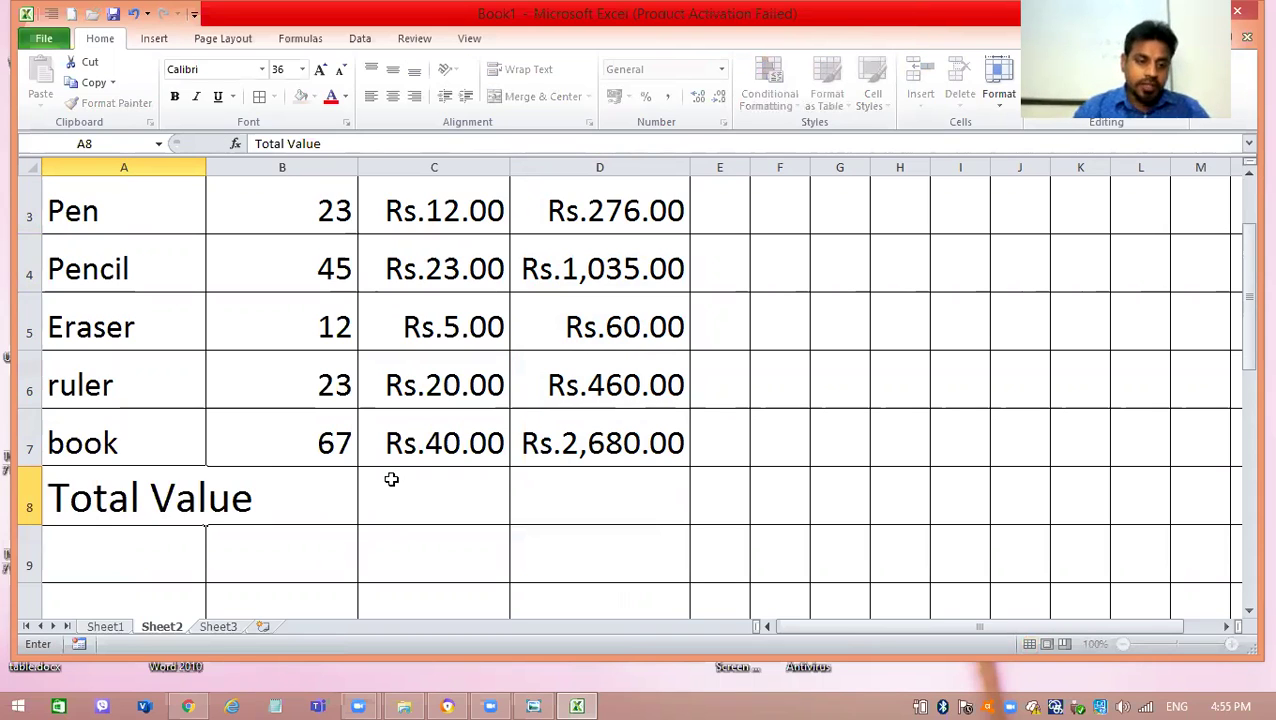
drag(105, 489, 450, 483)
click(190, 490)
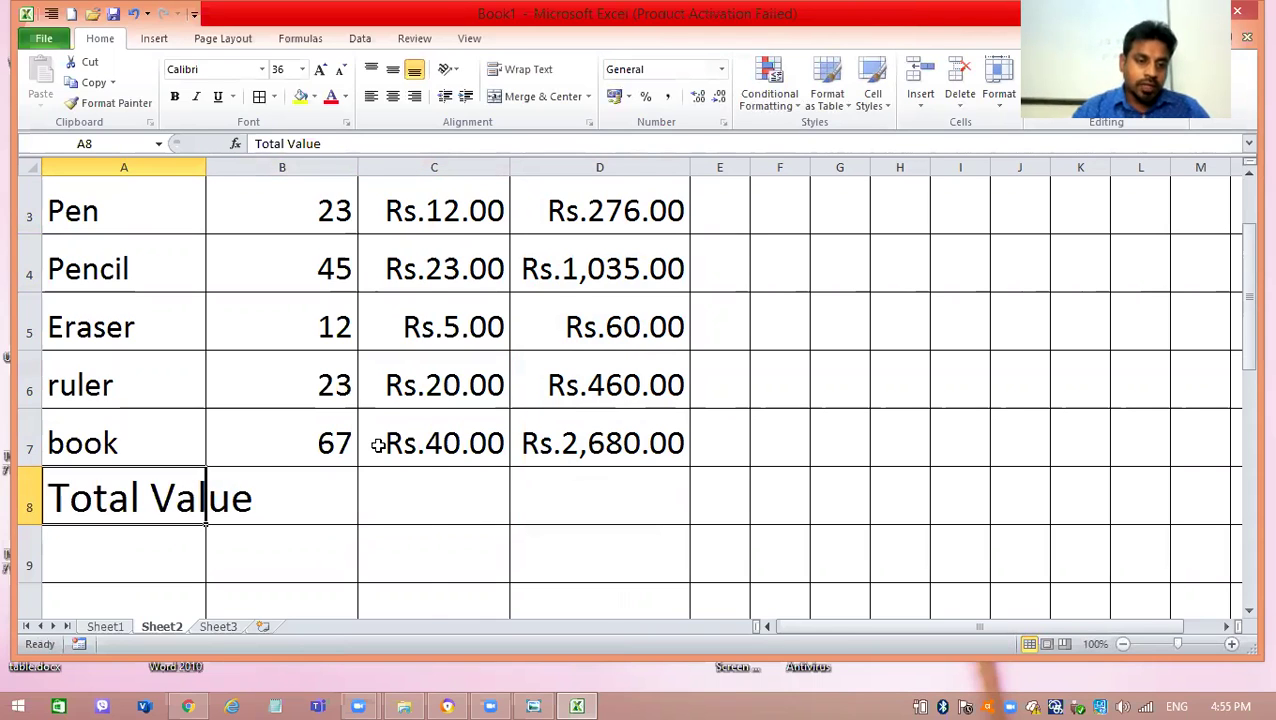
key(Tab)
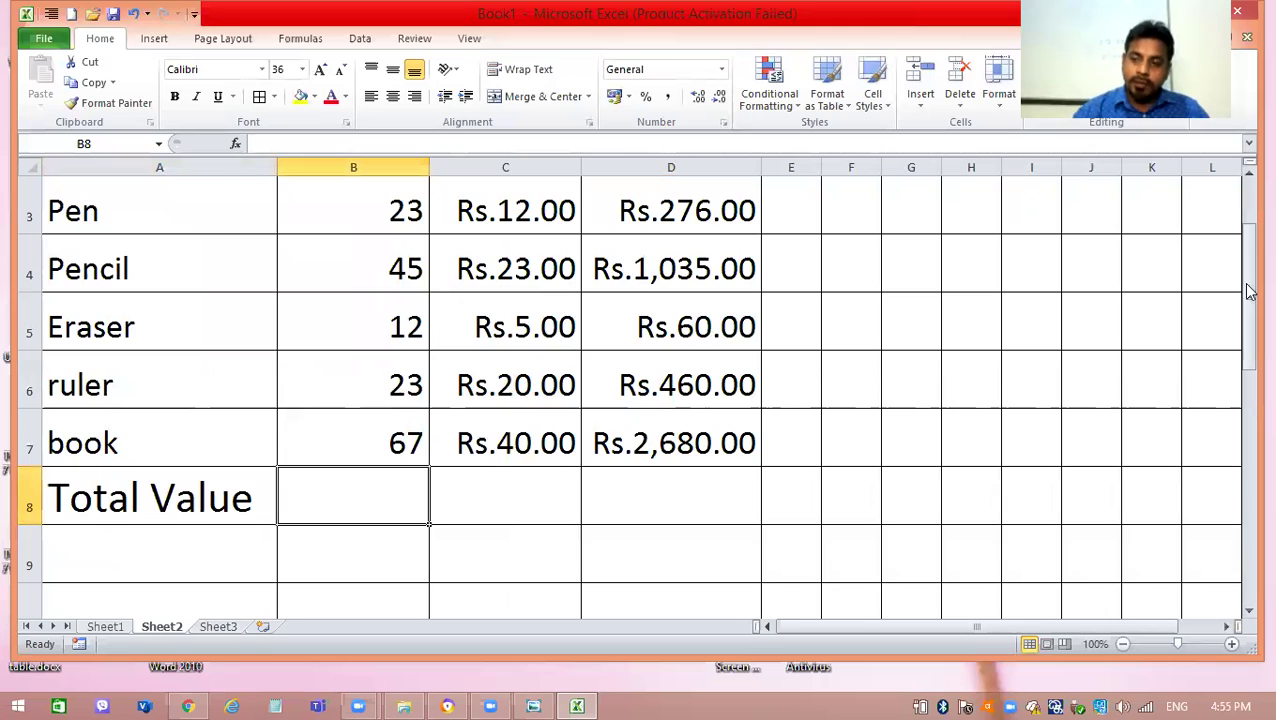
drag(1246, 235, 498, 584)
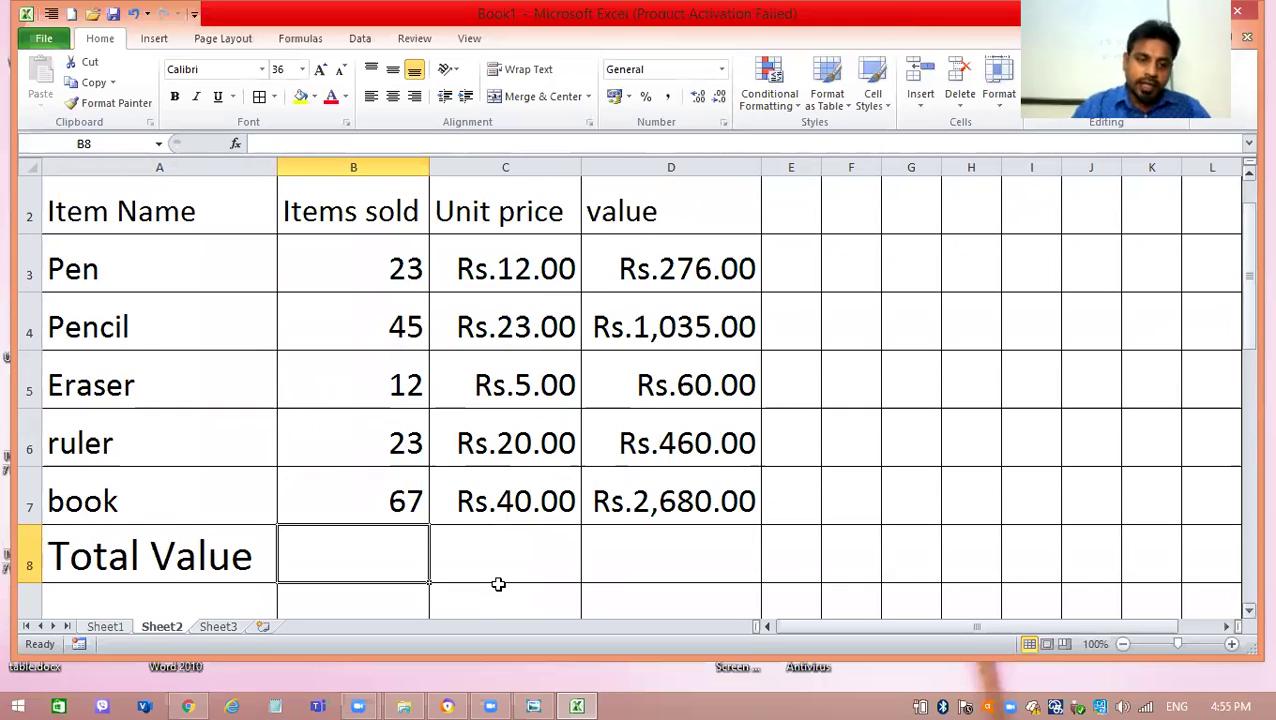
Step: Enter =B3+B4+B5+B6+B7 in B8, totalling 170 items sold
text(=)
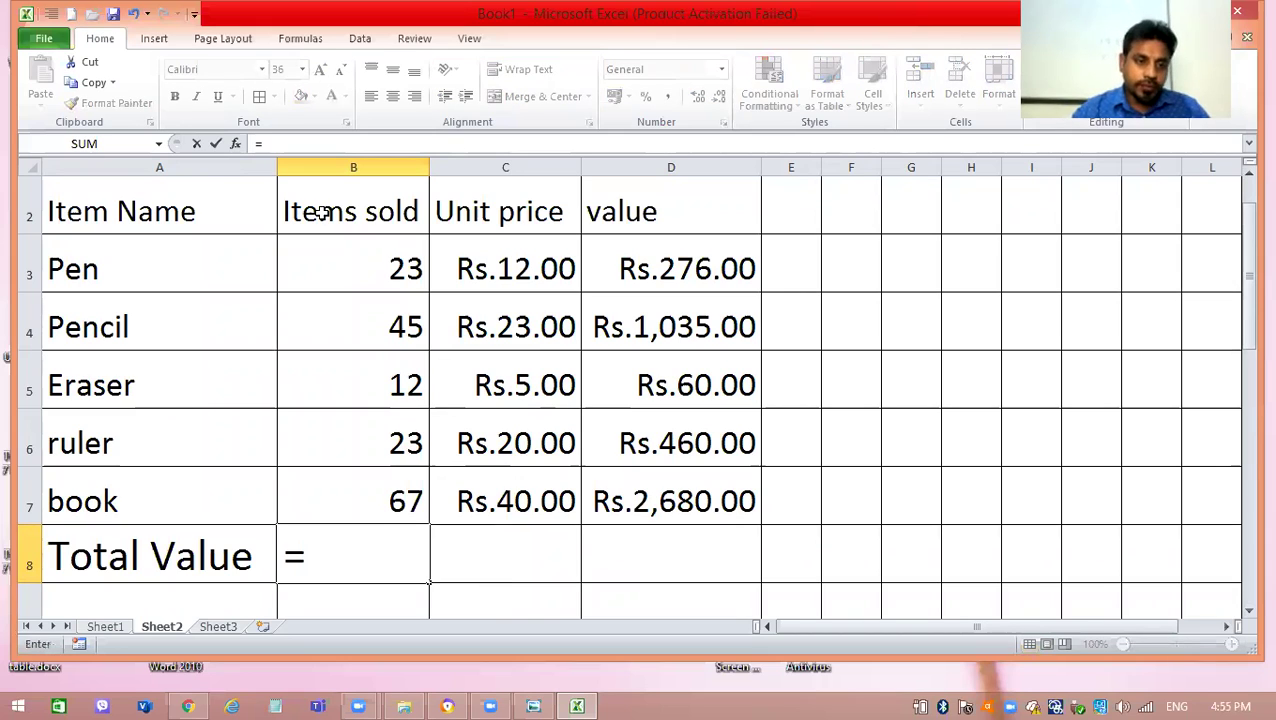
click(318, 263)
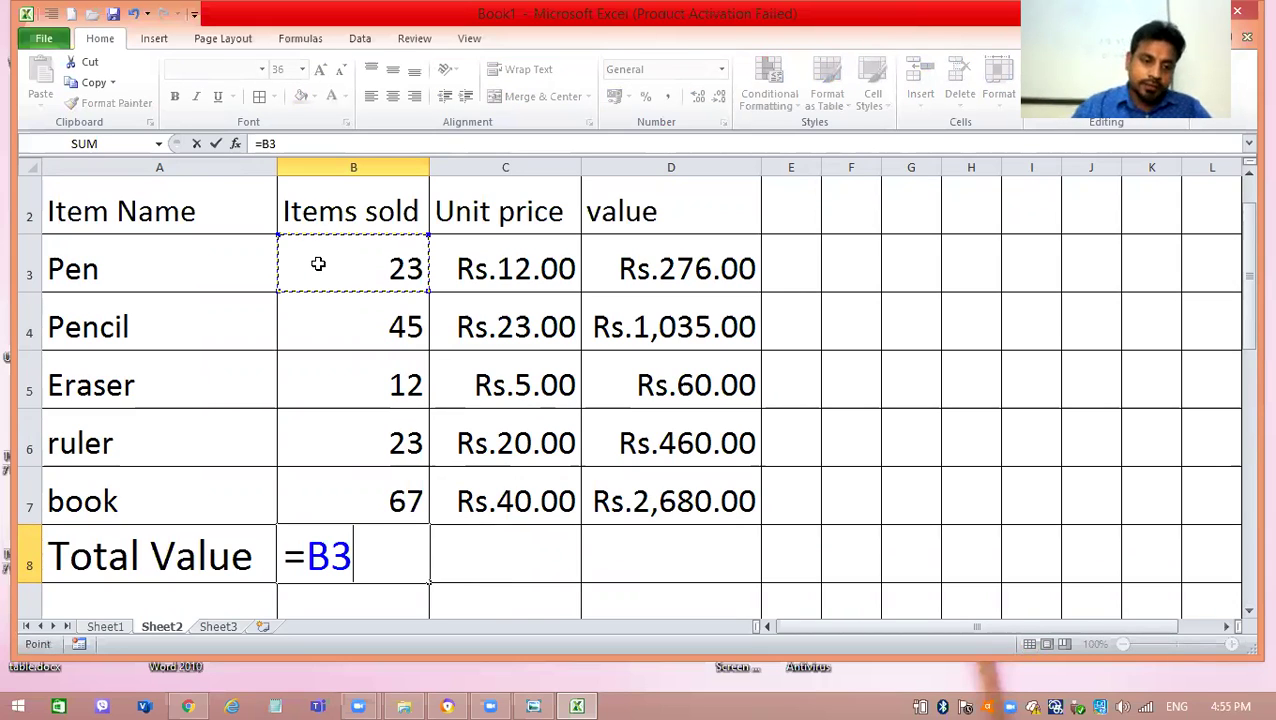
text(+)
click(398, 326)
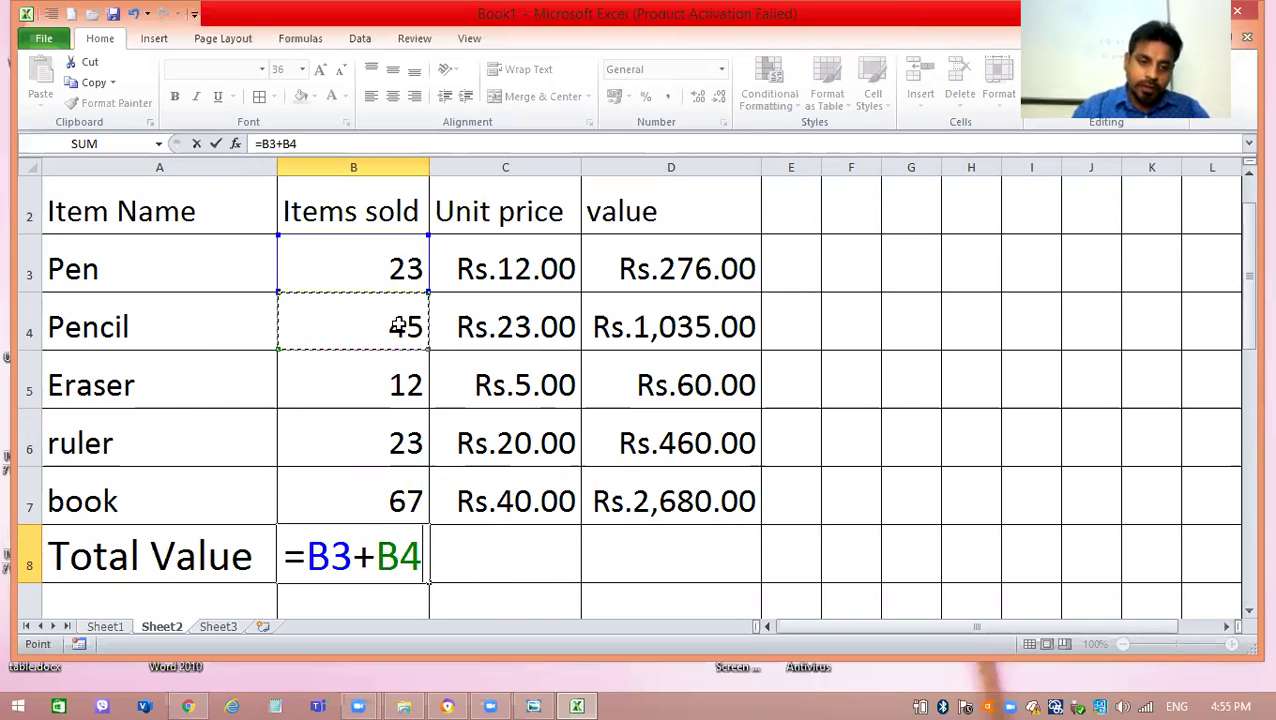
text(+)
click(385, 364)
text(+)
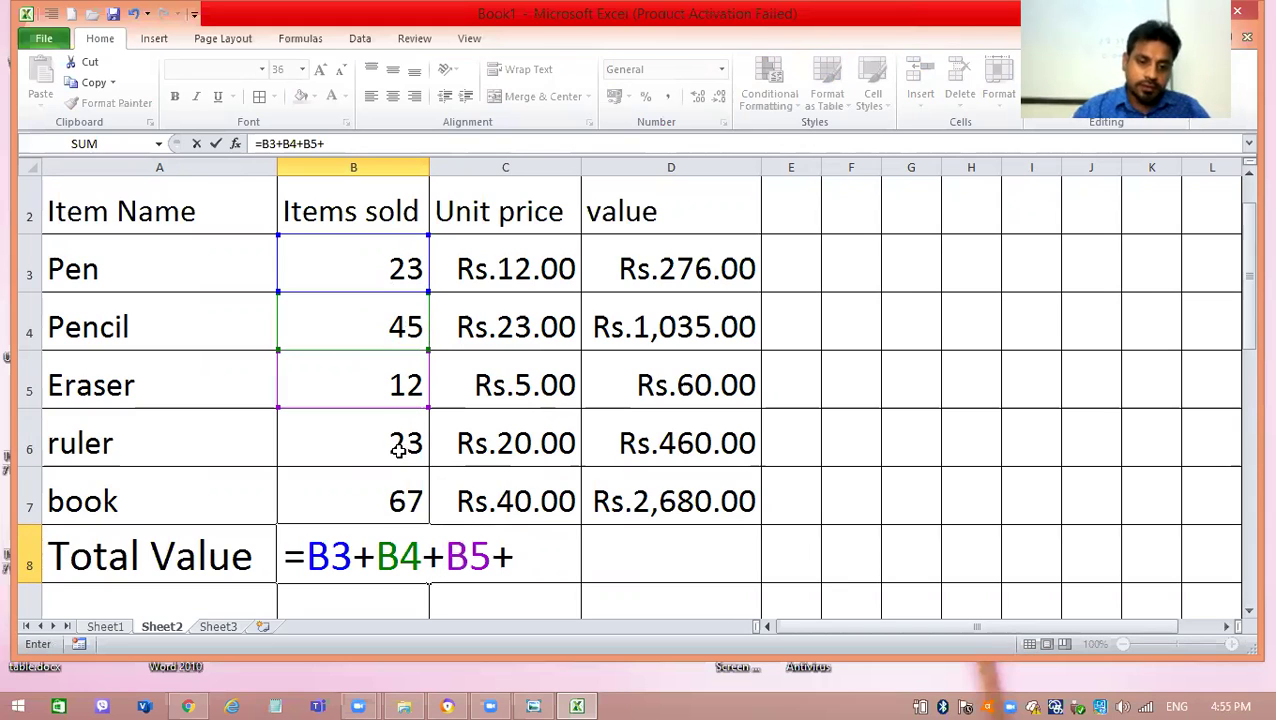
click(398, 451)
text(+)
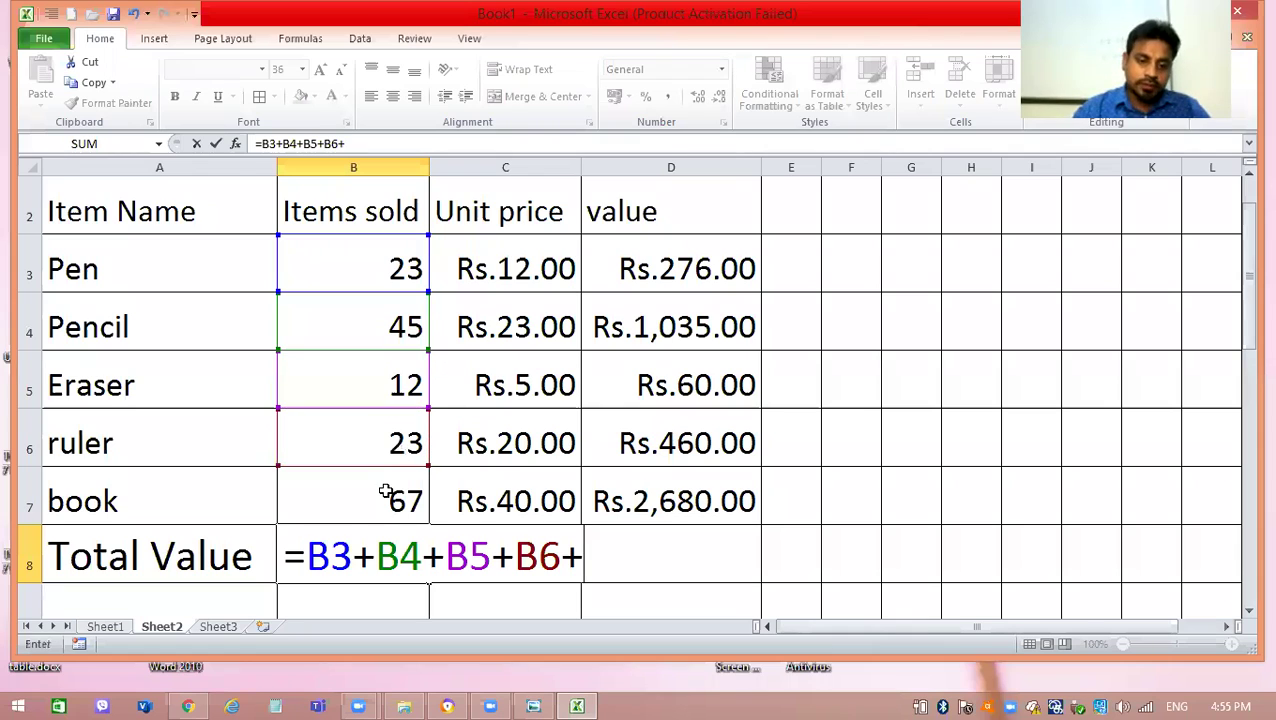
click(385, 491)
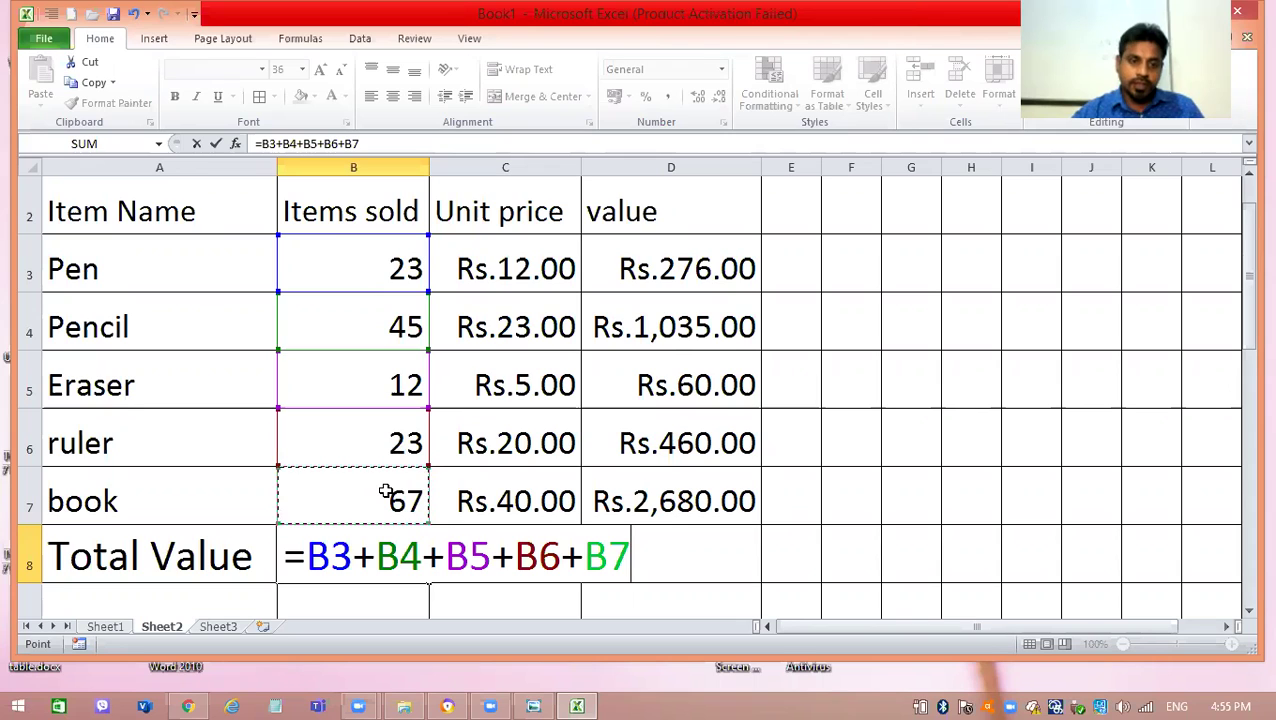
key(Return)
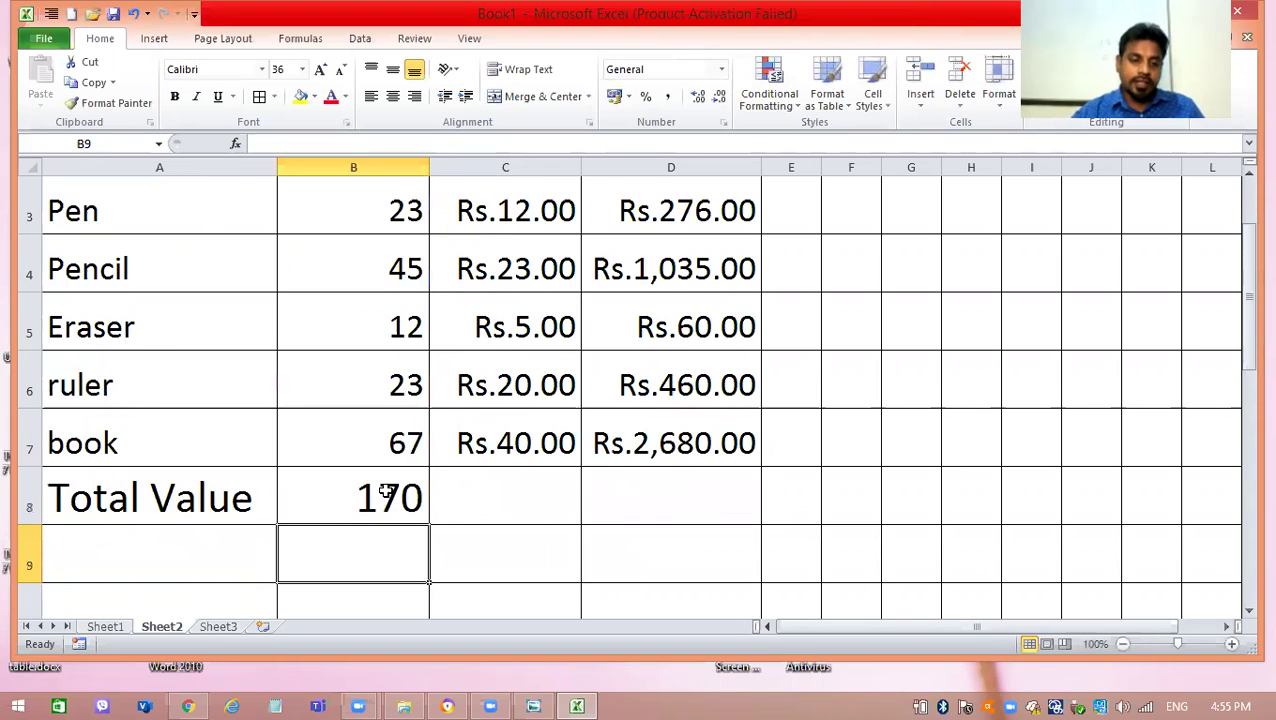
click(420, 508)
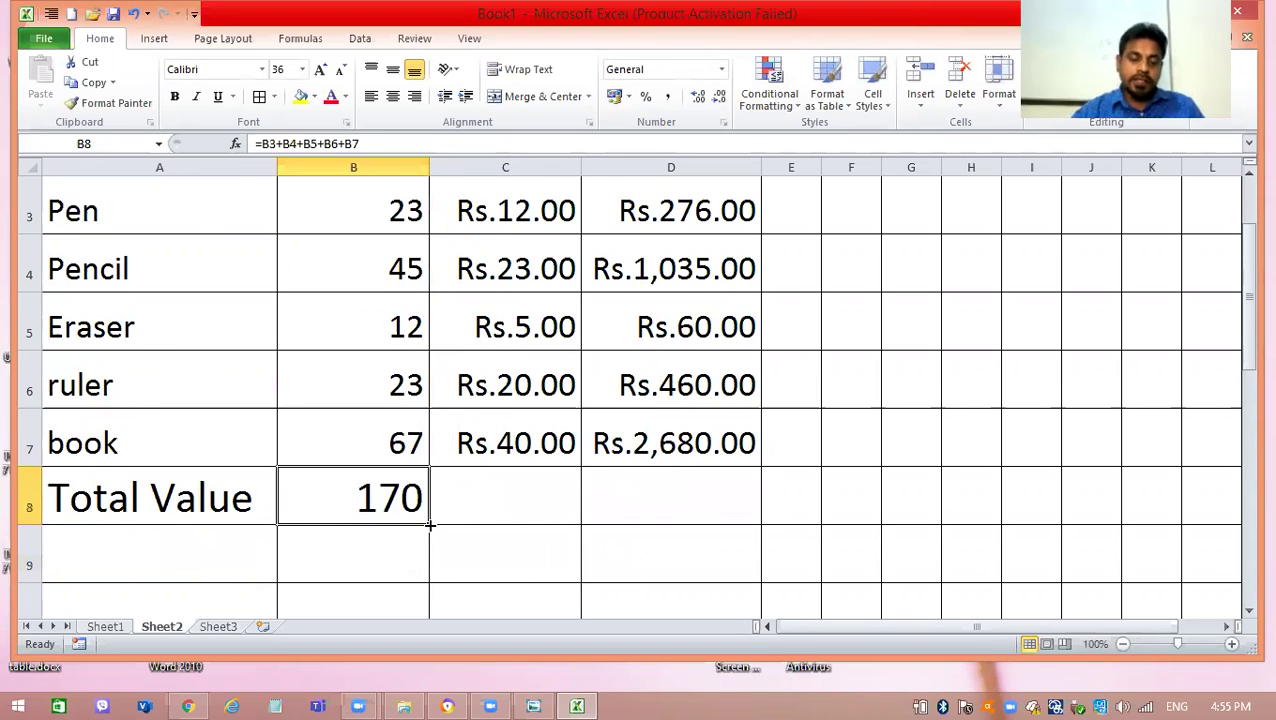
Step: Fill the total formula across to D8, then format C8:D8 as currency (Rs.100.00, Rs.4,511.00)
drag(477, 519, 708, 511)
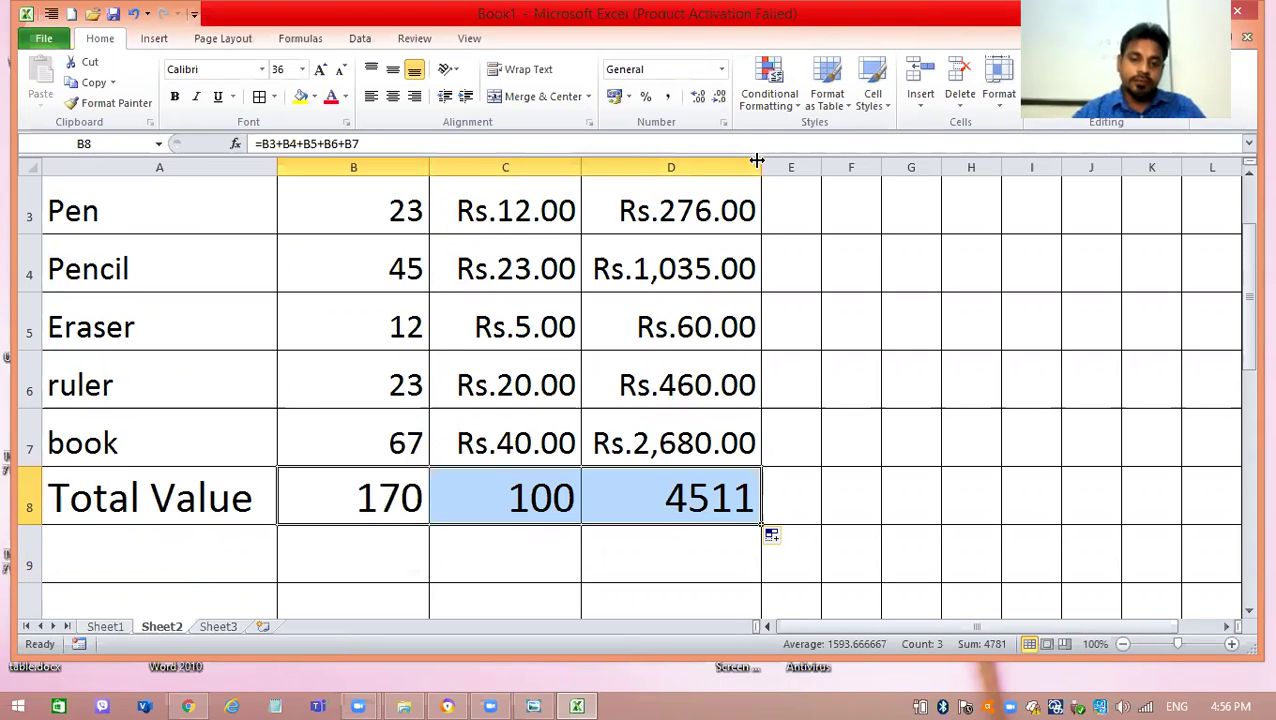
click(636, 477)
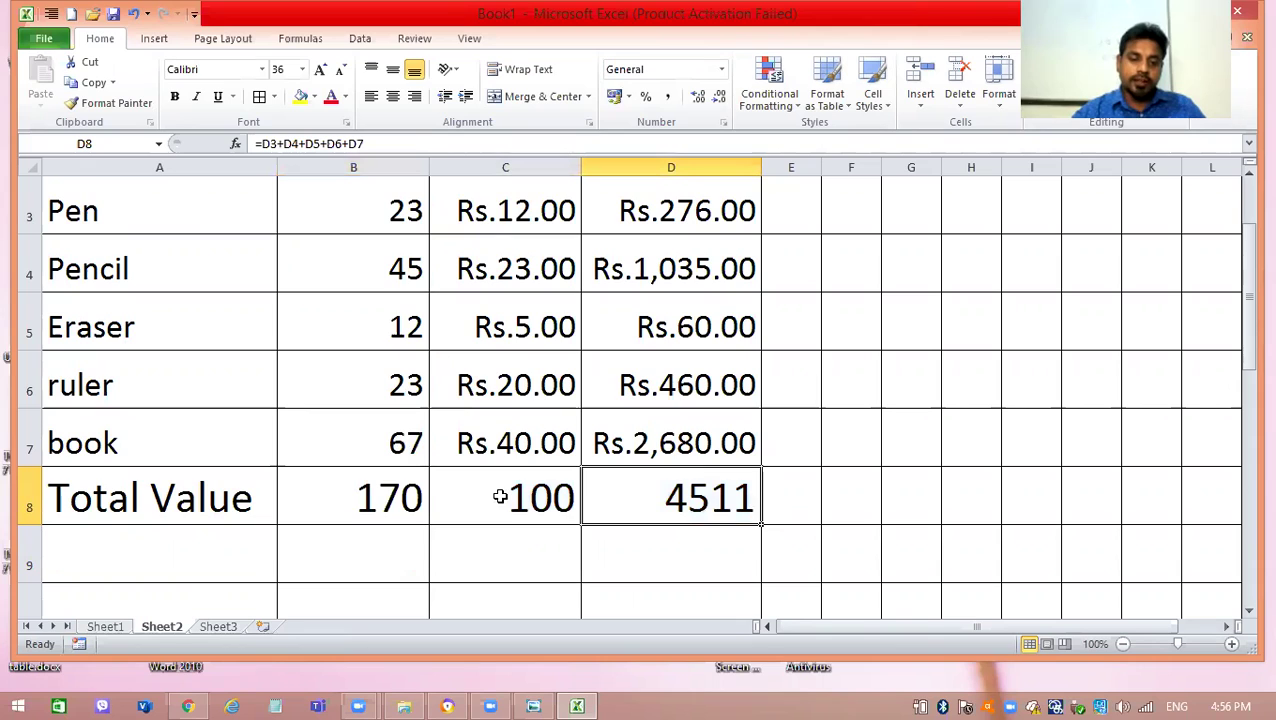
drag(505, 495, 625, 492)
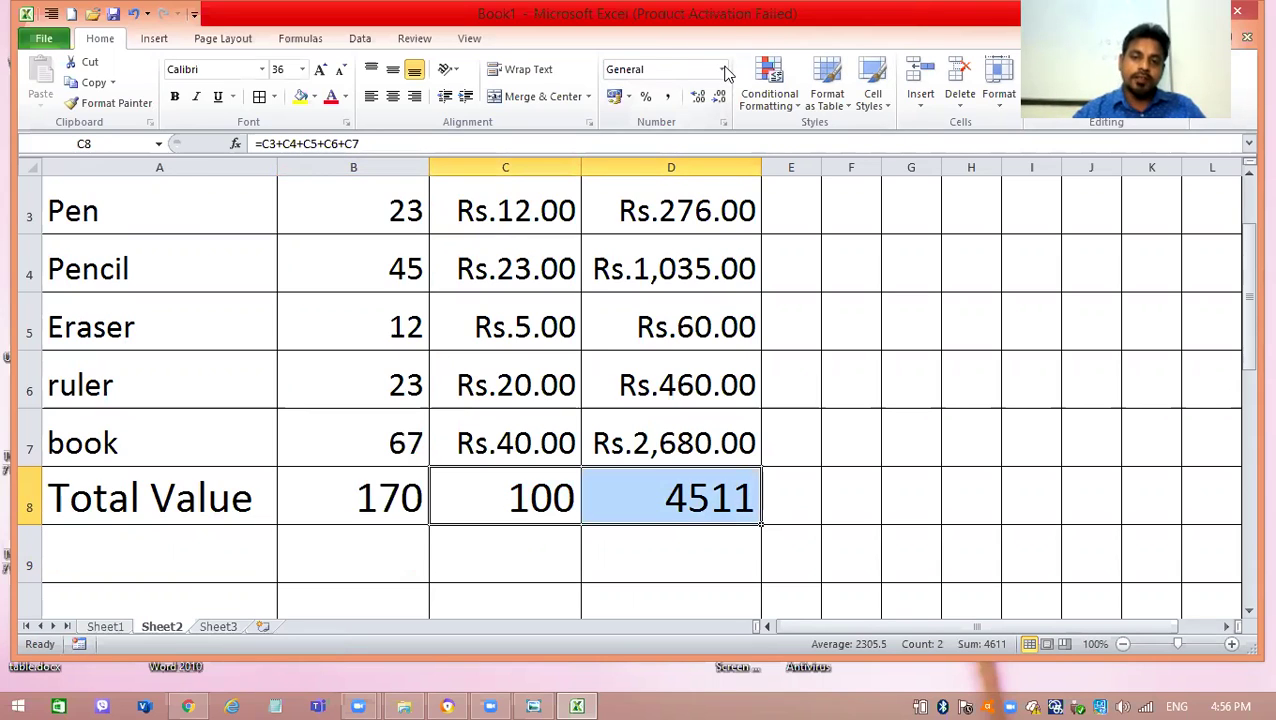
click(724, 70)
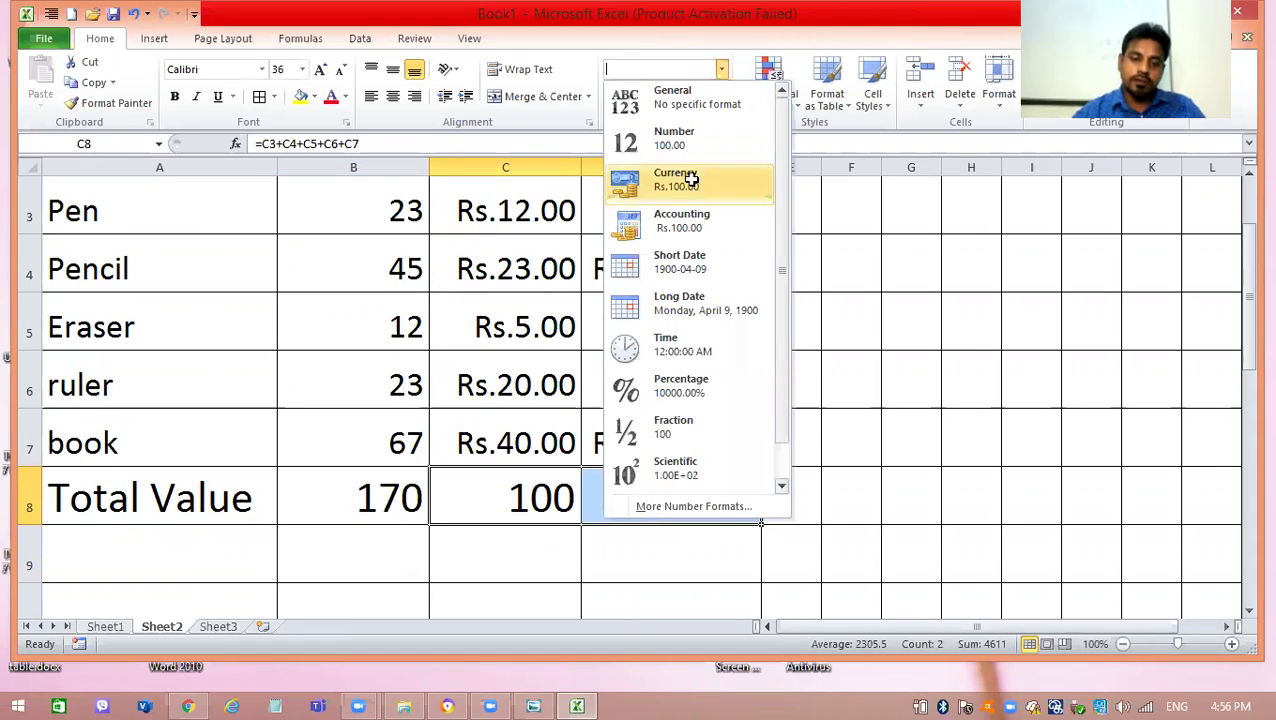
click(690, 180)
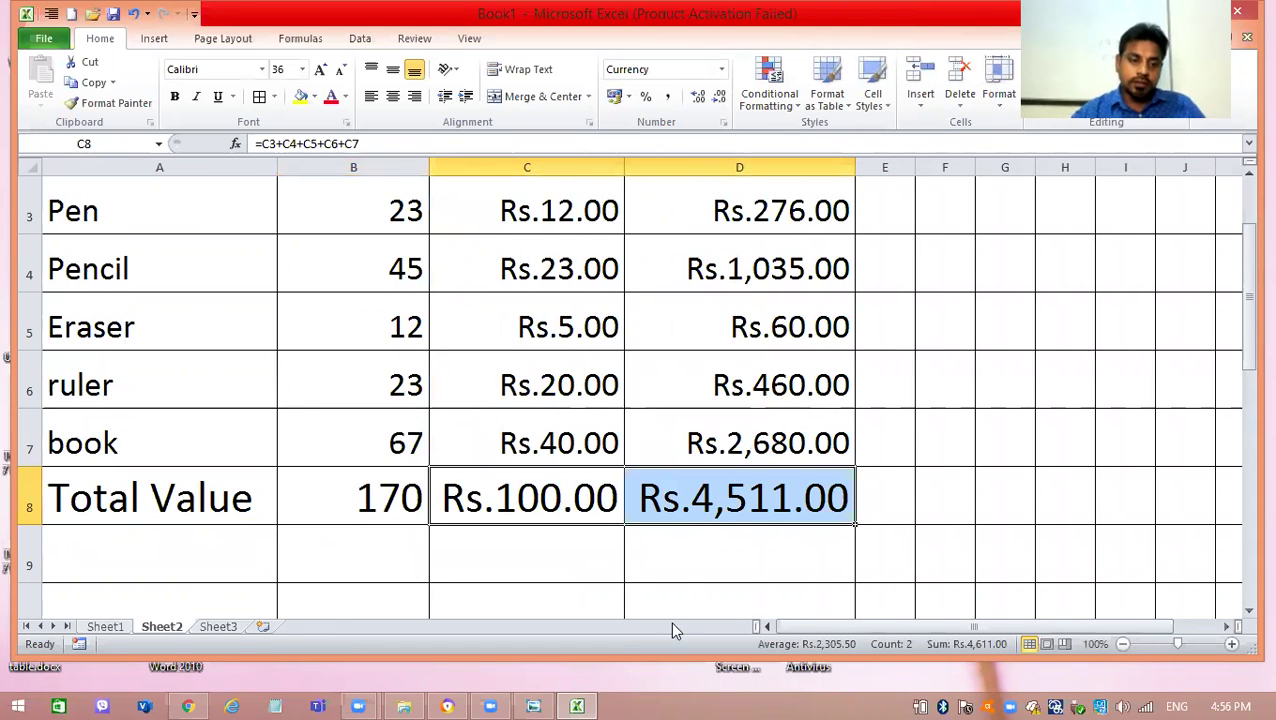
click(583, 564)
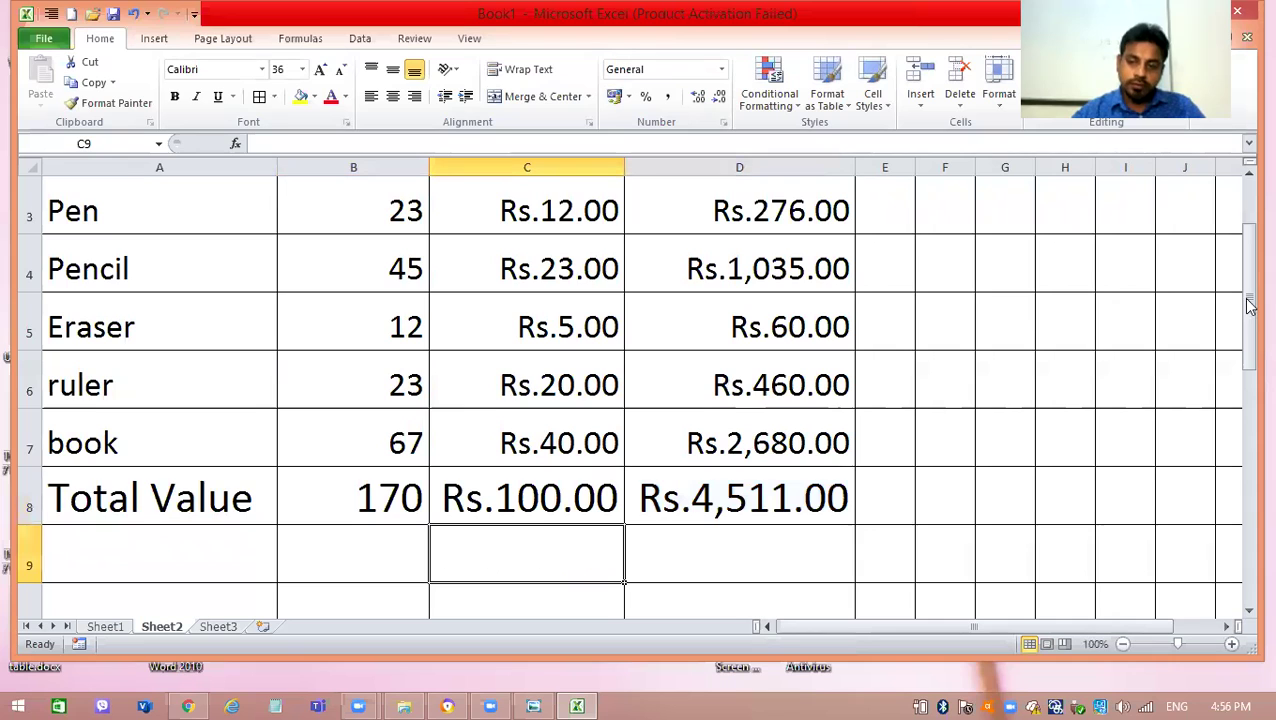
drag(1248, 278, 1248, 278)
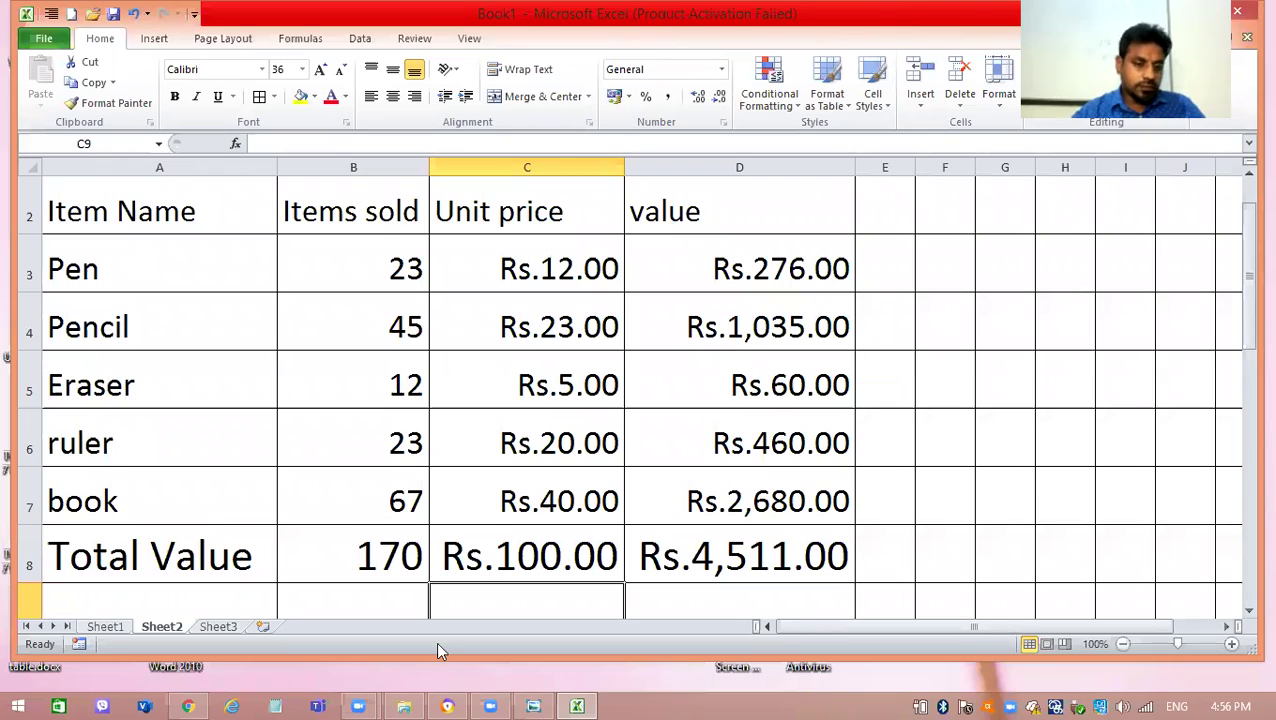
Step: Set the Total Value row A8:D8 text to font size 28
click(551, 535)
click(735, 530)
drag(762, 540, 90, 531)
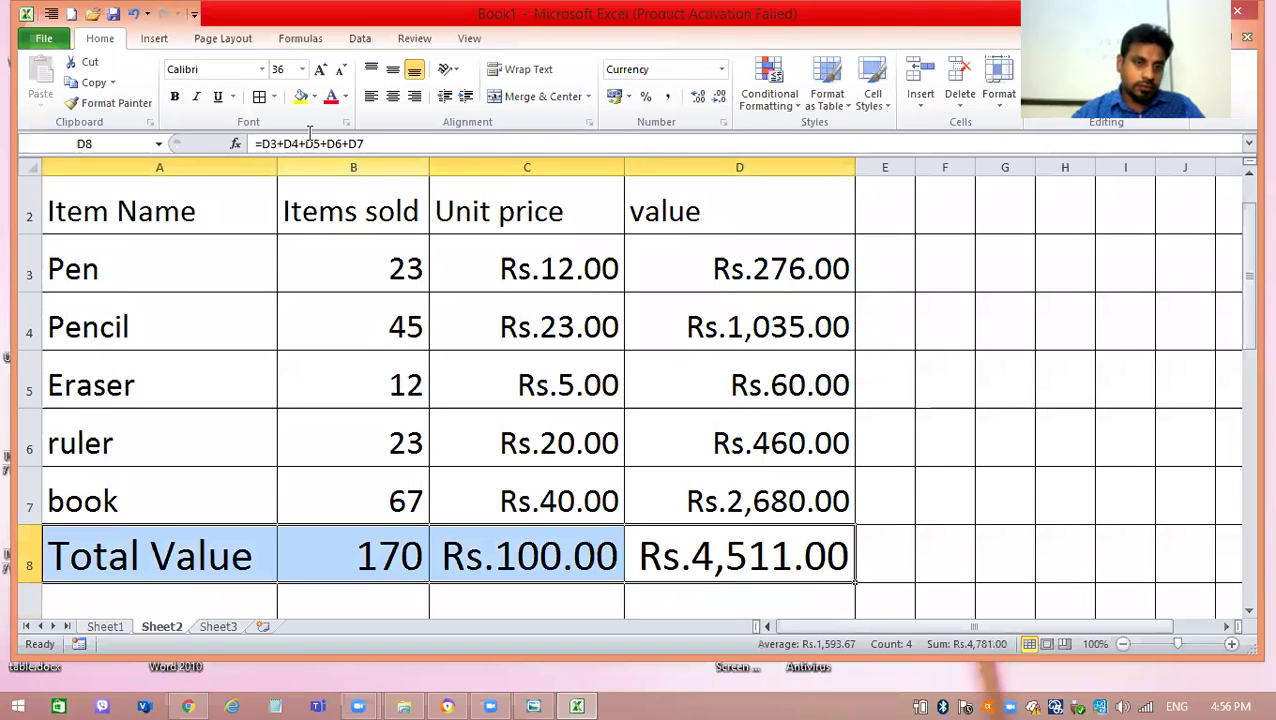
click(342, 72)
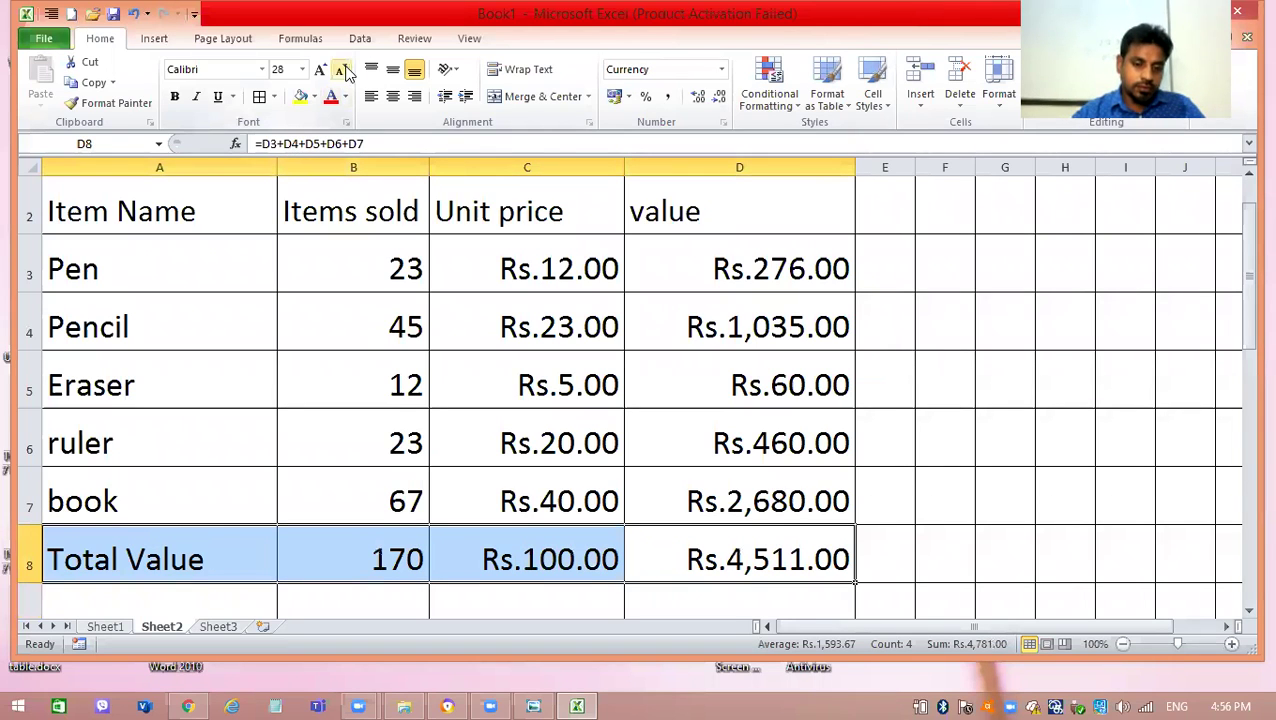
click(342, 72)
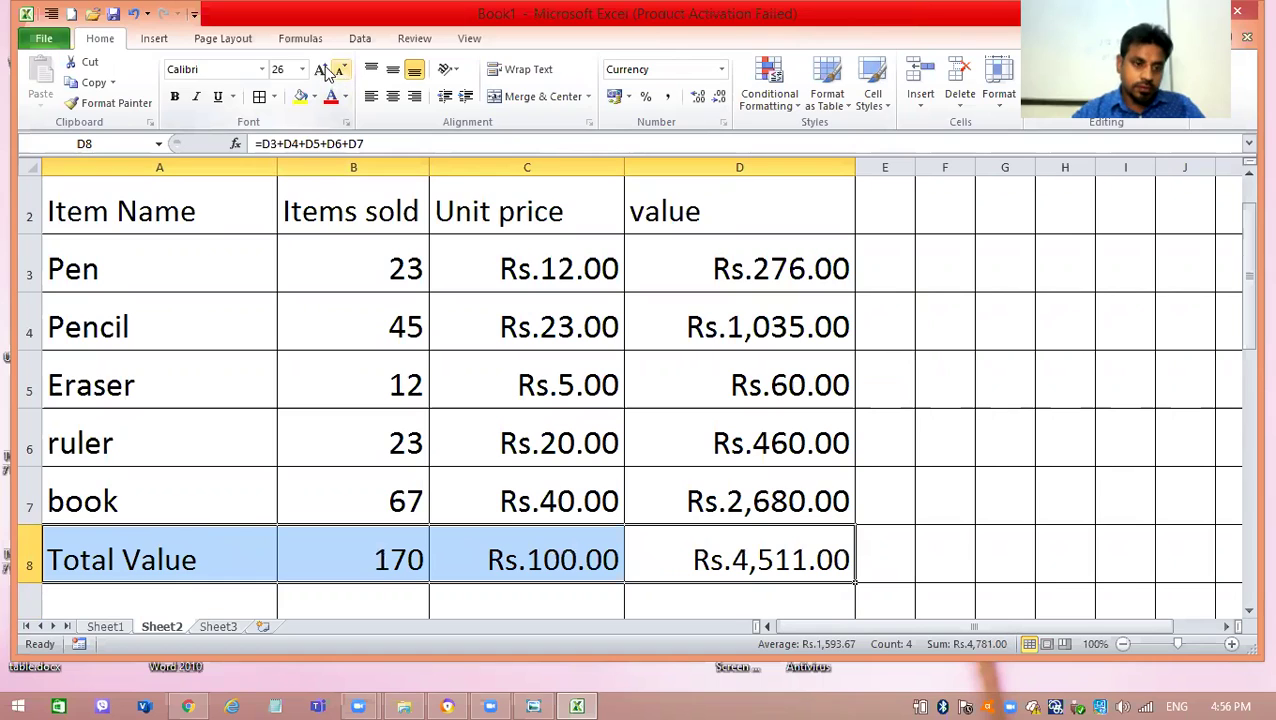
click(322, 70)
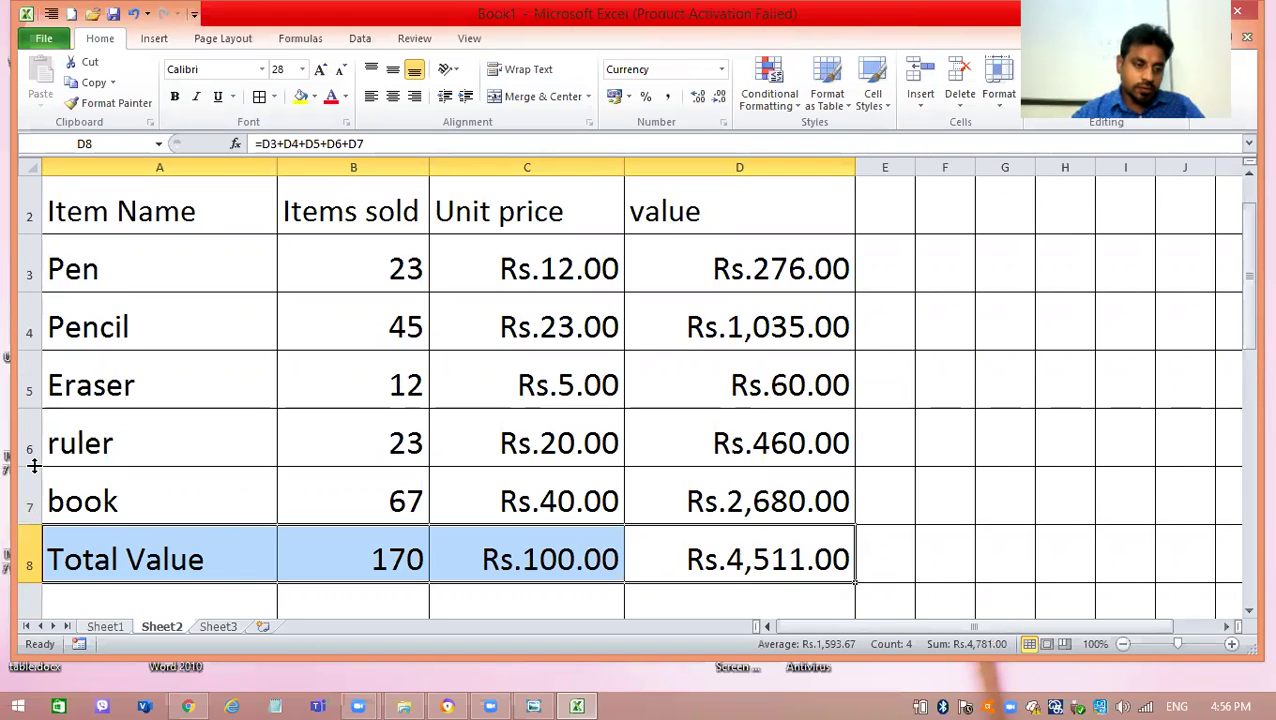
click(804, 543)
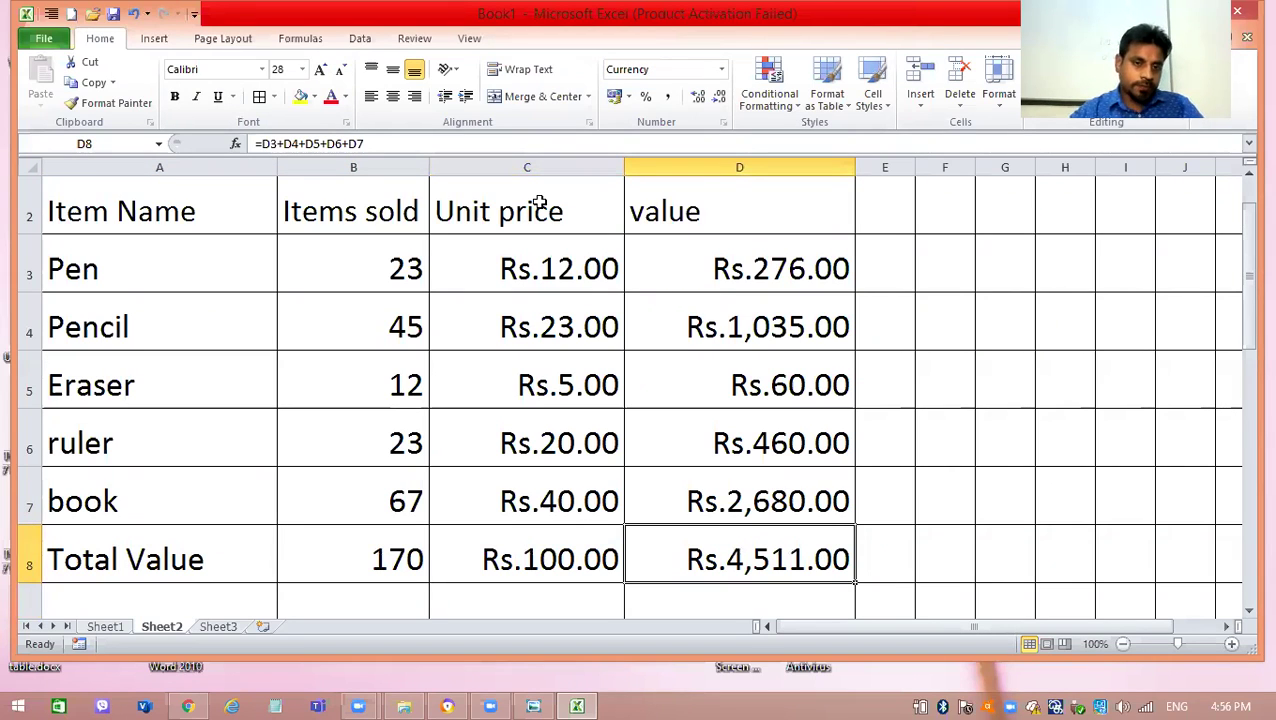
click(538, 200)
drag(183, 194, 740, 239)
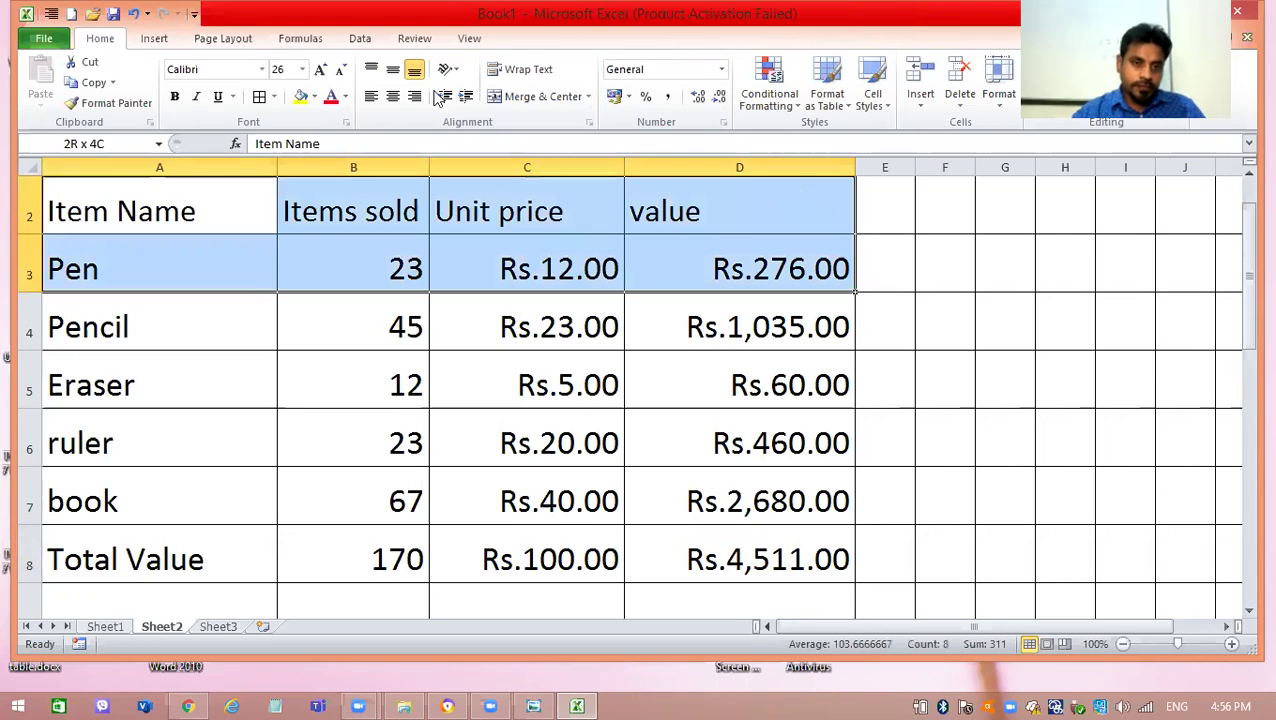
Step: Center the A2:D2 column headings and shorten all worksheet rows to 36.75 height
key(shift+Up)
click(392, 96)
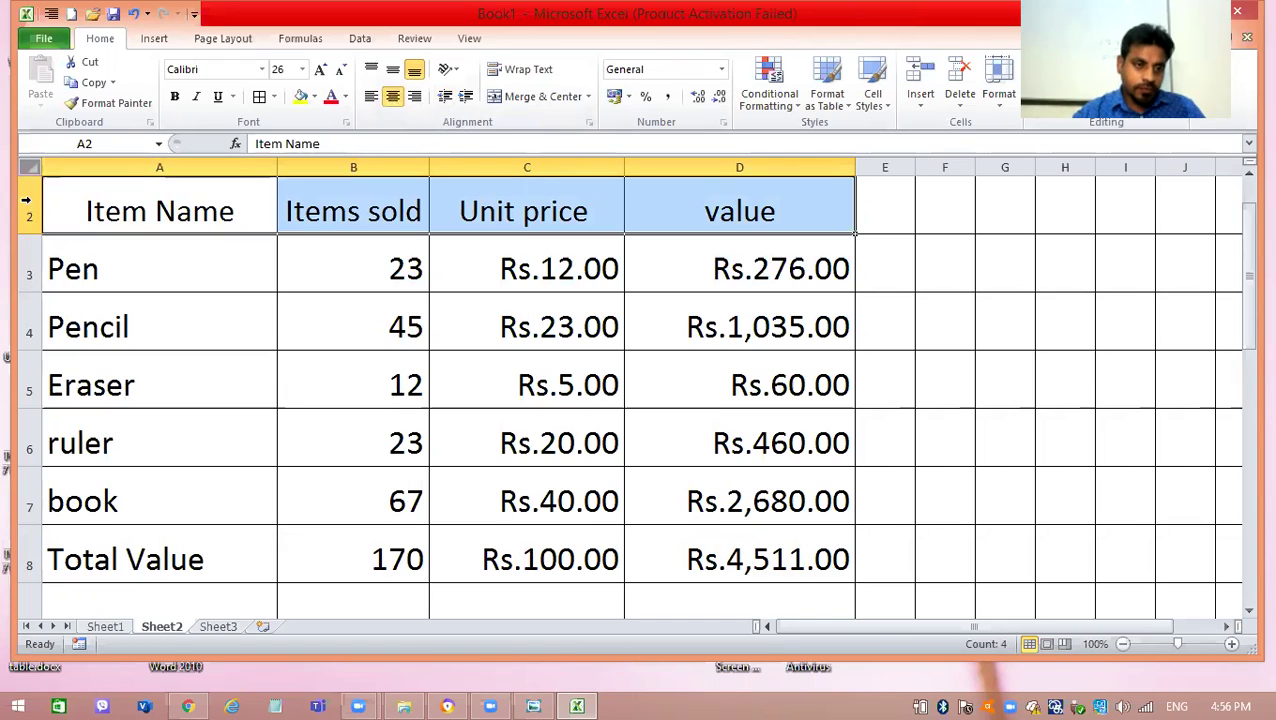
key(ctrl+a)
drag(31, 233, 31, 214)
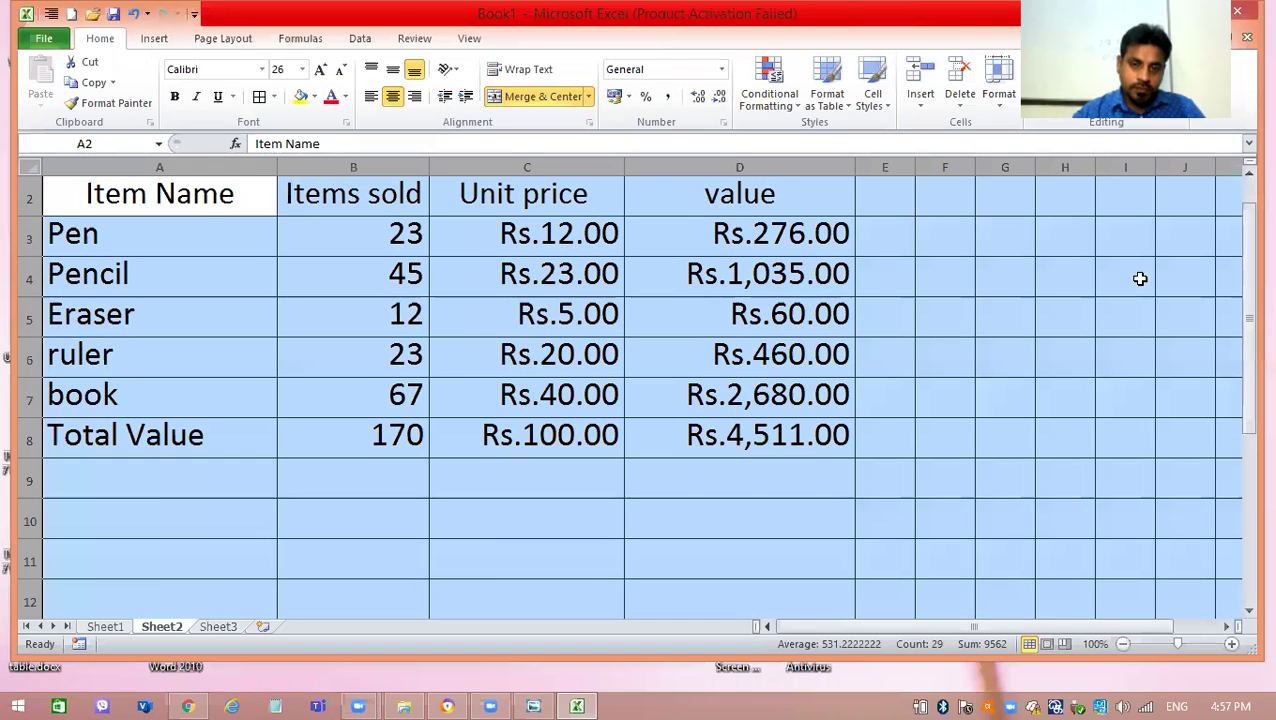
click(1139, 276)
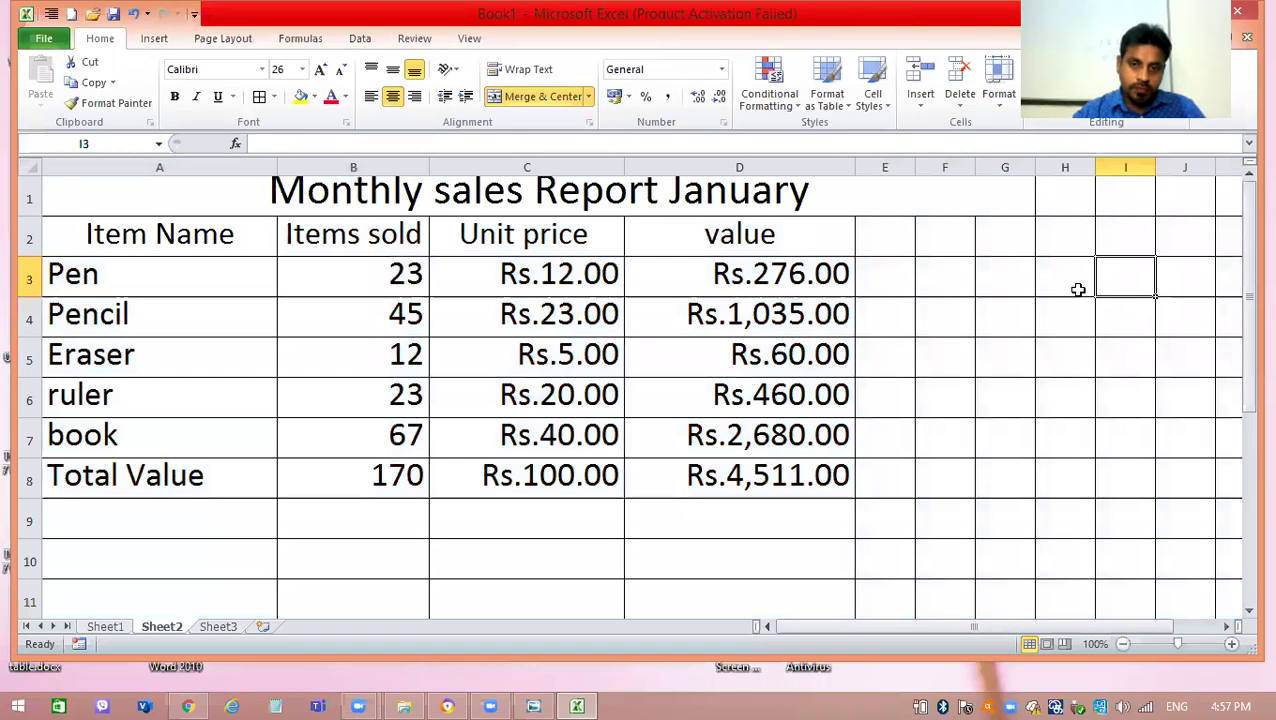
Step: Unmerge the report title so it sits left-aligned in A1
click(806, 193)
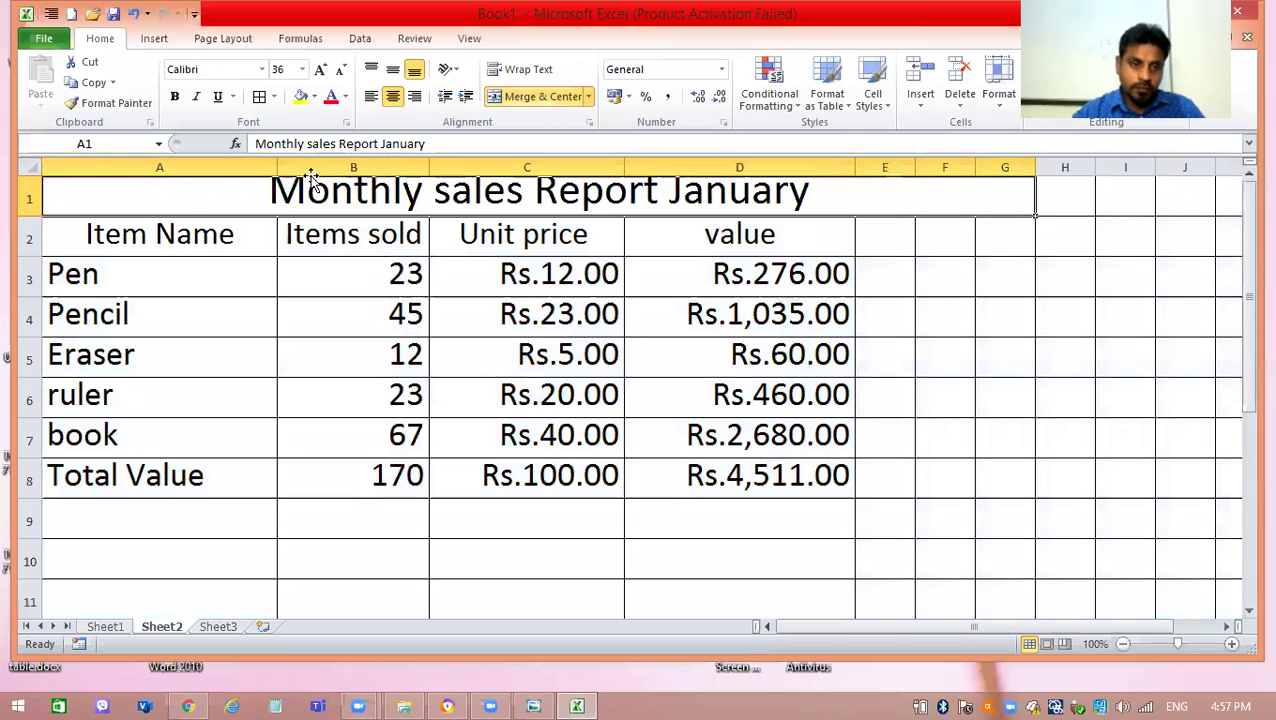
key(ctrl+z)
click(100, 198)
drag(560, 157, 720, 158)
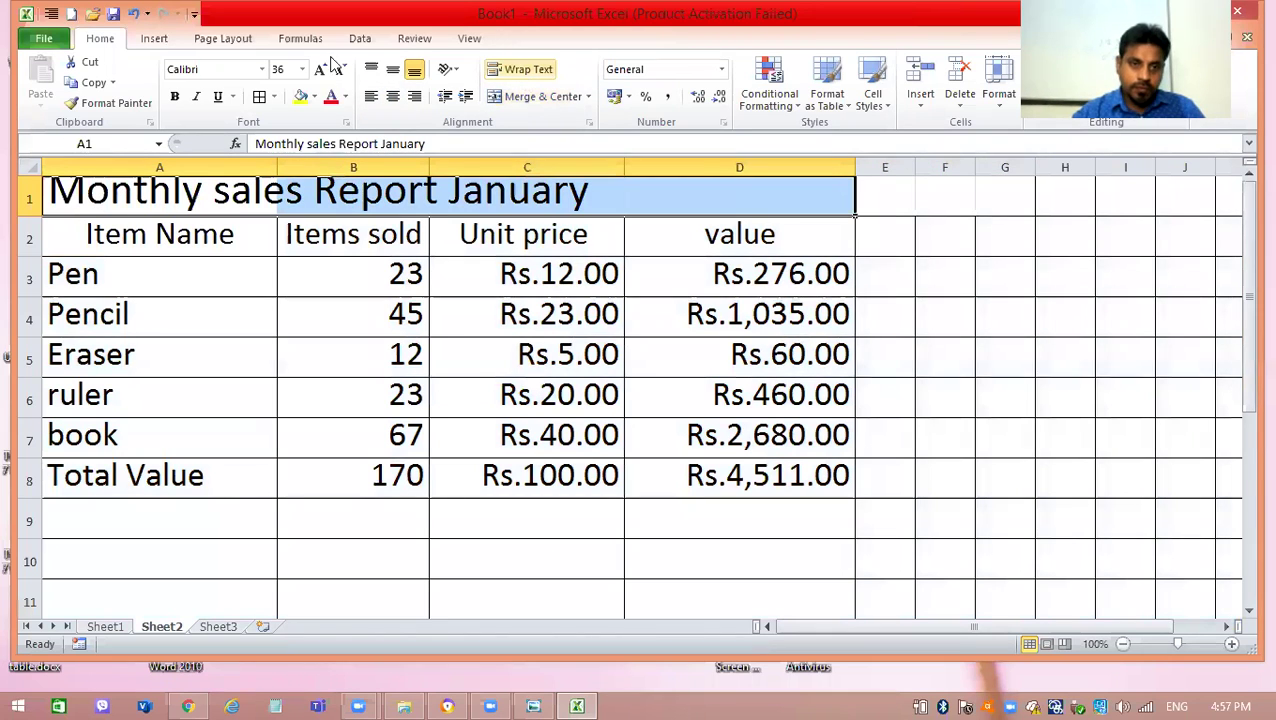
Step: Make the title size 28, merged and centered over A1:D1, with yellow fill and red text
click(341, 70)
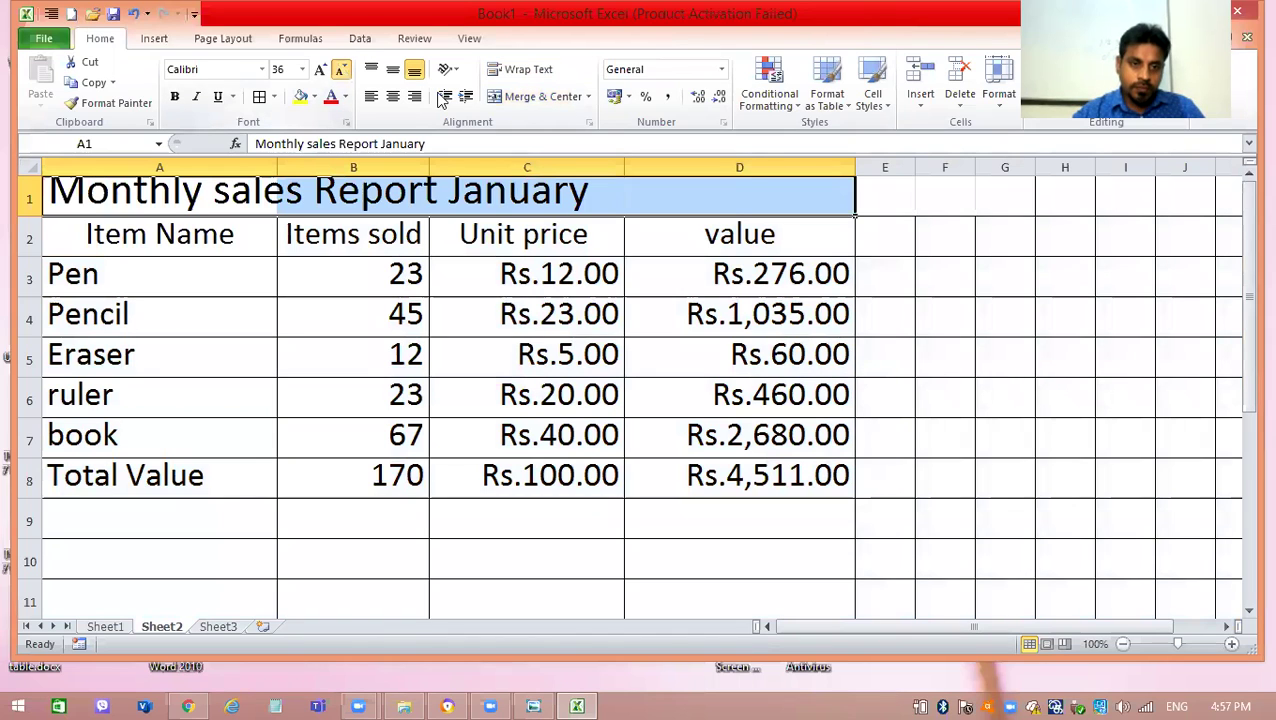
click(512, 95)
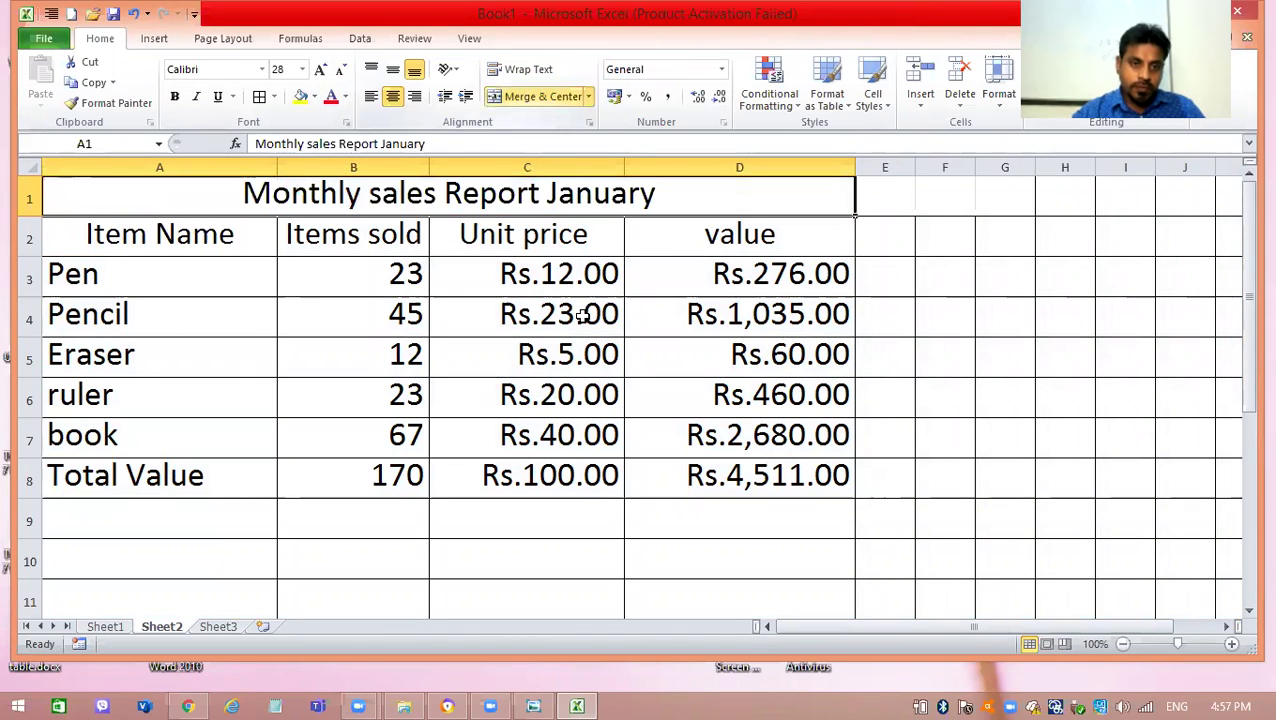
click(302, 97)
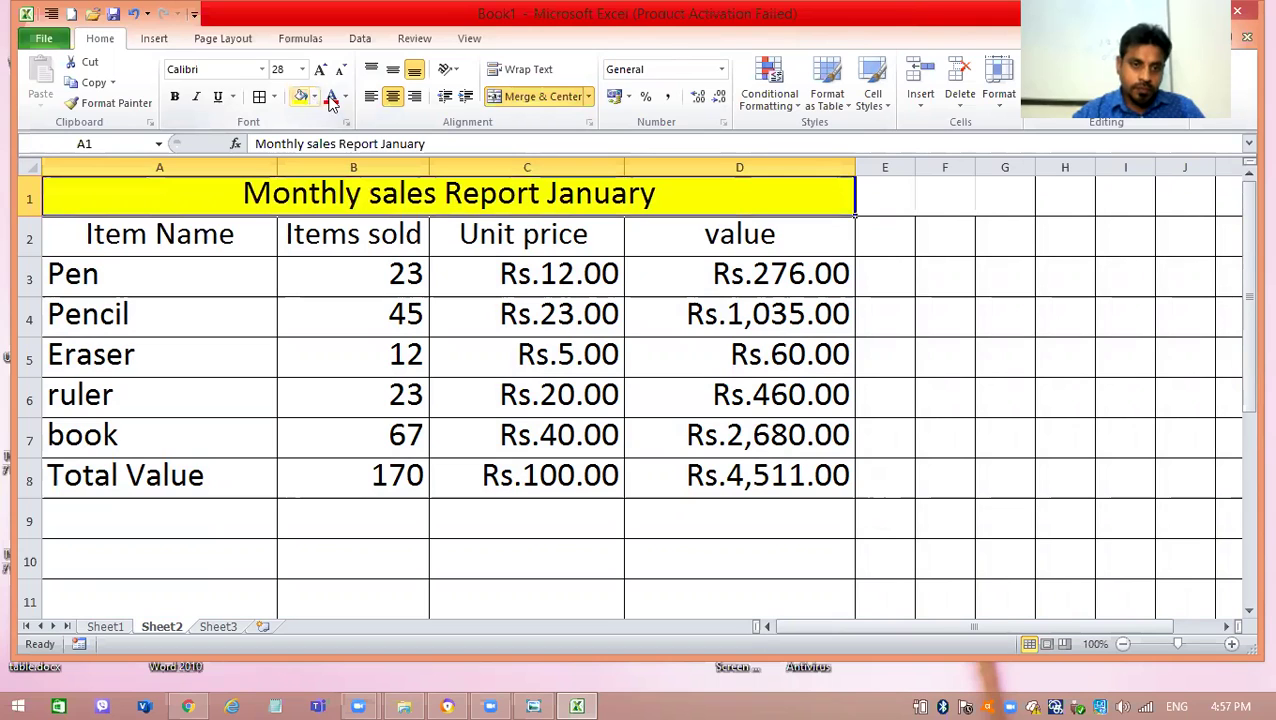
click(398, 436)
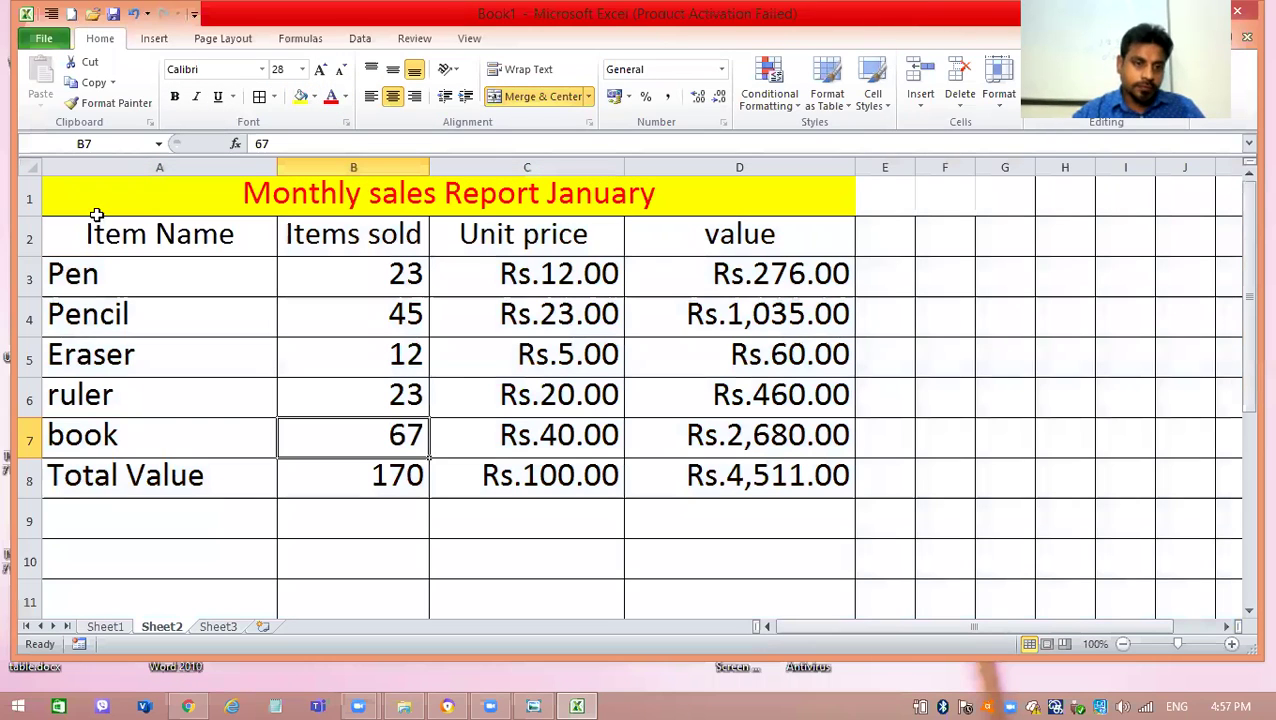
Step: Fill the row 2 headings olive and select item names A3:A8 for a light orange fill
drag(110, 232, 700, 232)
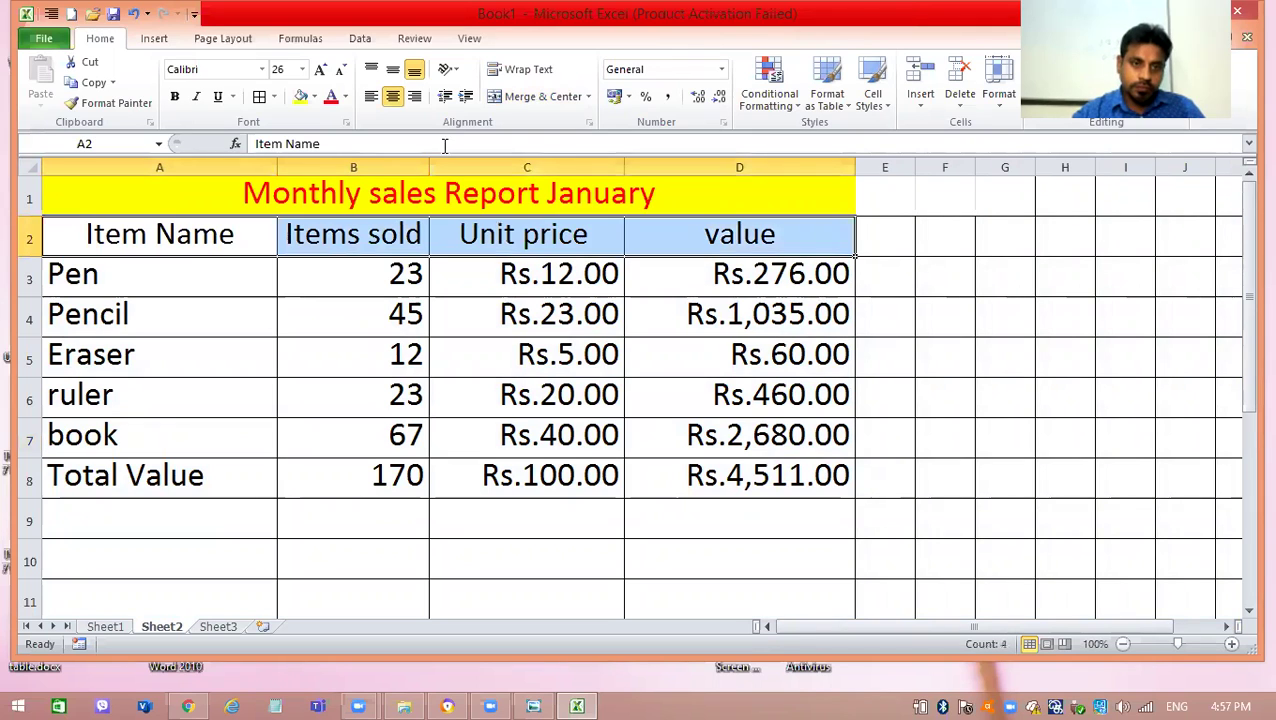
click(313, 97)
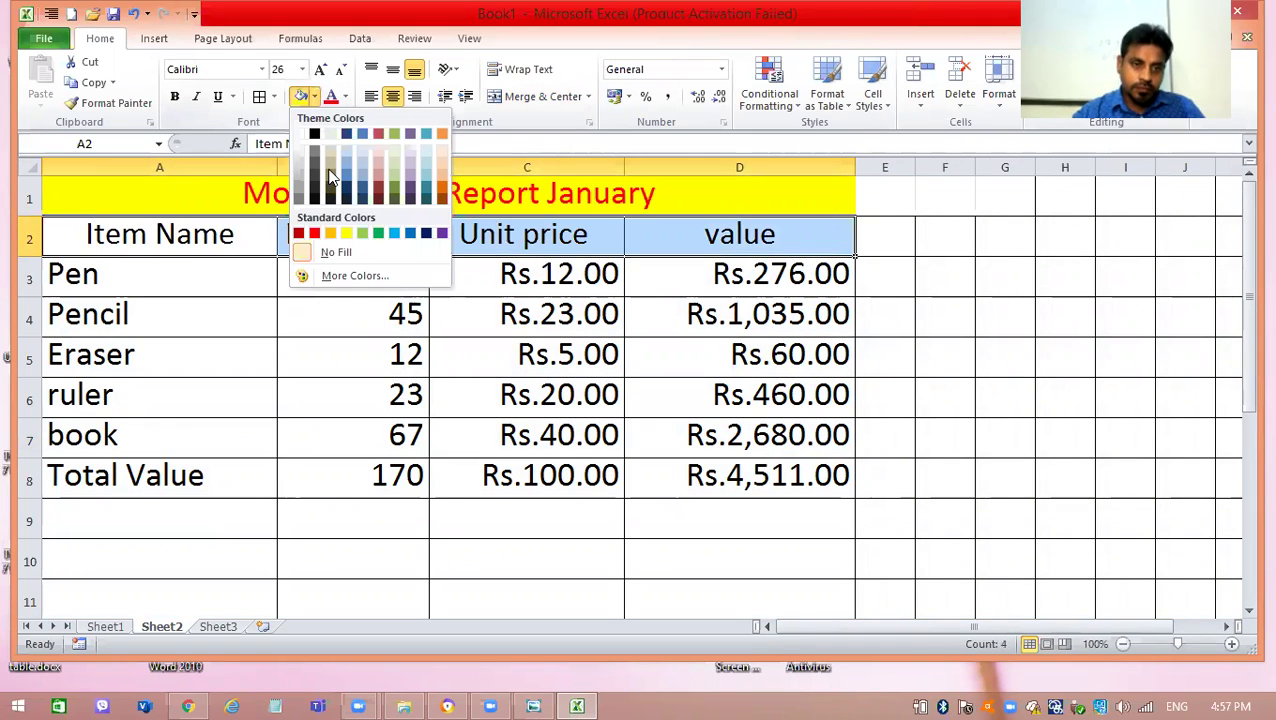
click(329, 165)
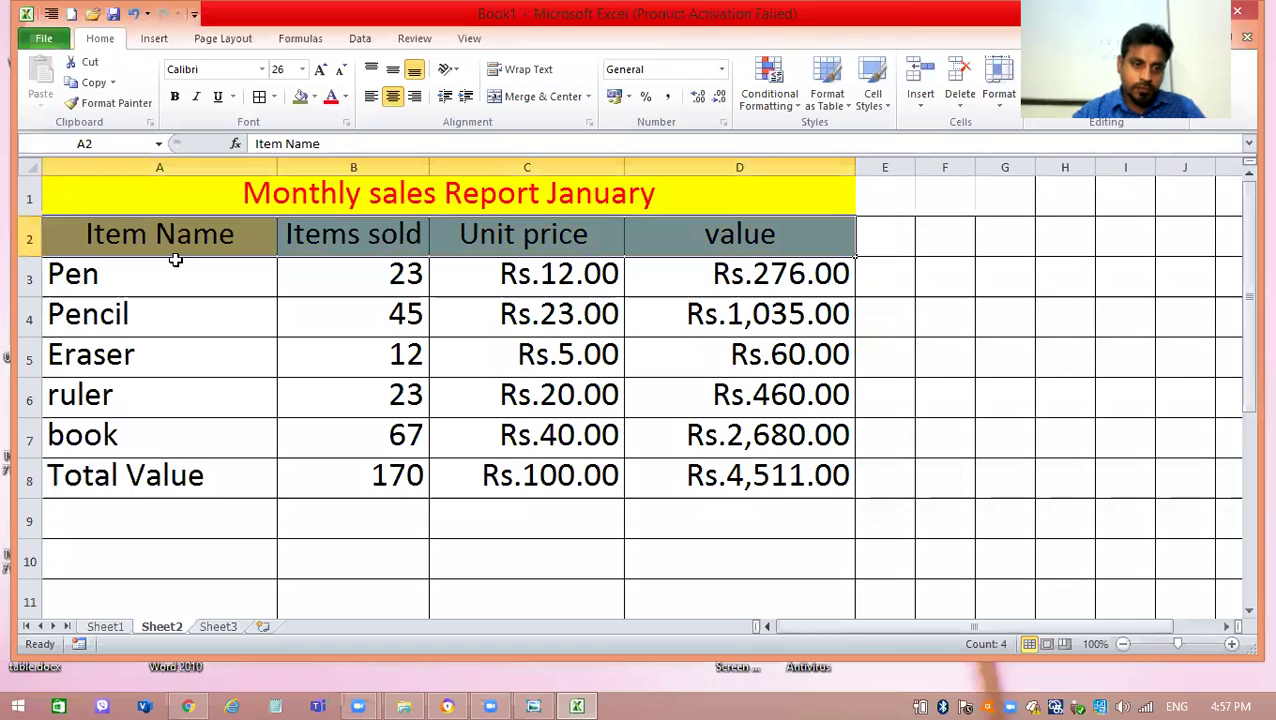
drag(175, 275, 178, 318)
drag(160, 480, 160, 482)
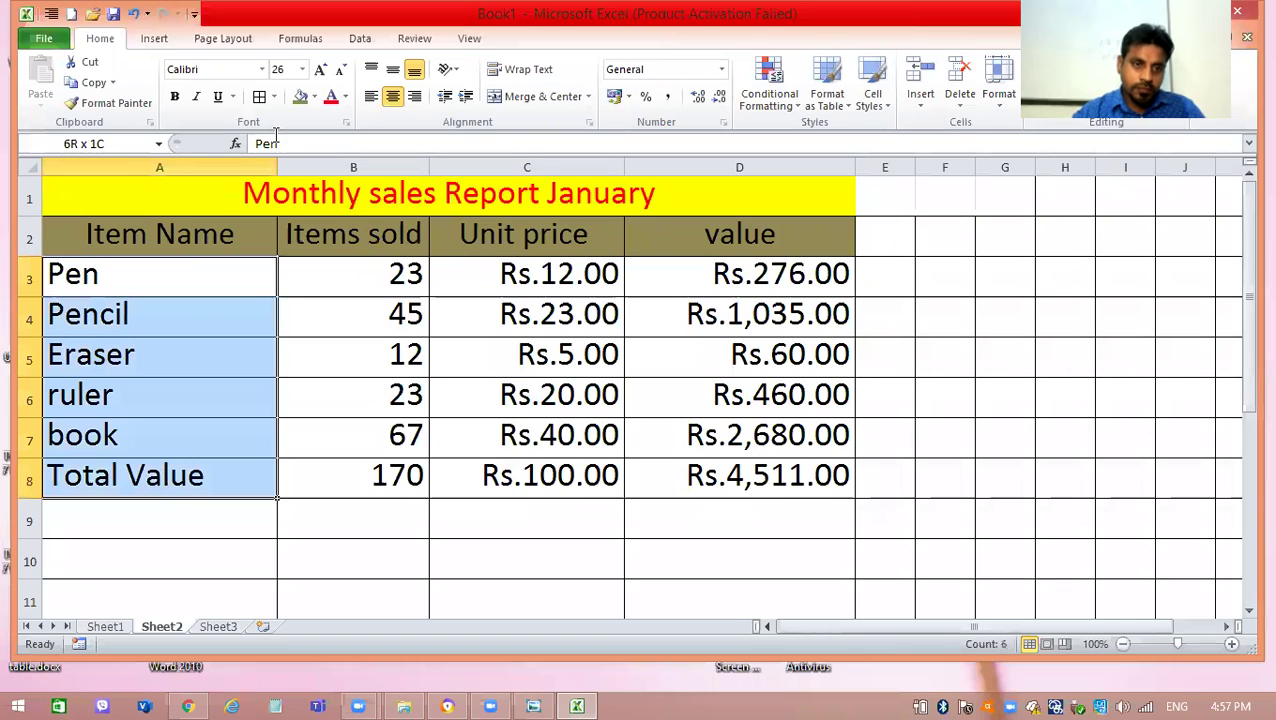
click(313, 97)
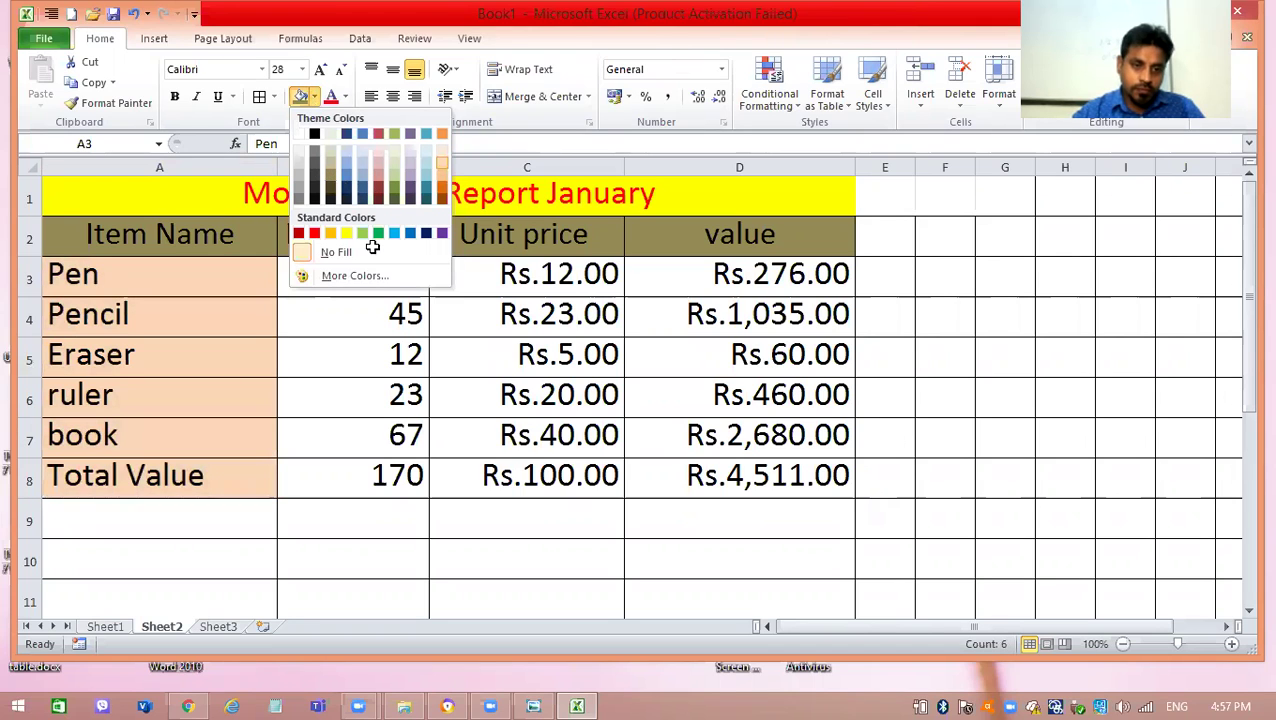
Step: Keep the light orange item names and fill the numeric cells B3:D8 light green
key(Escape)
drag(395, 275, 615, 318)
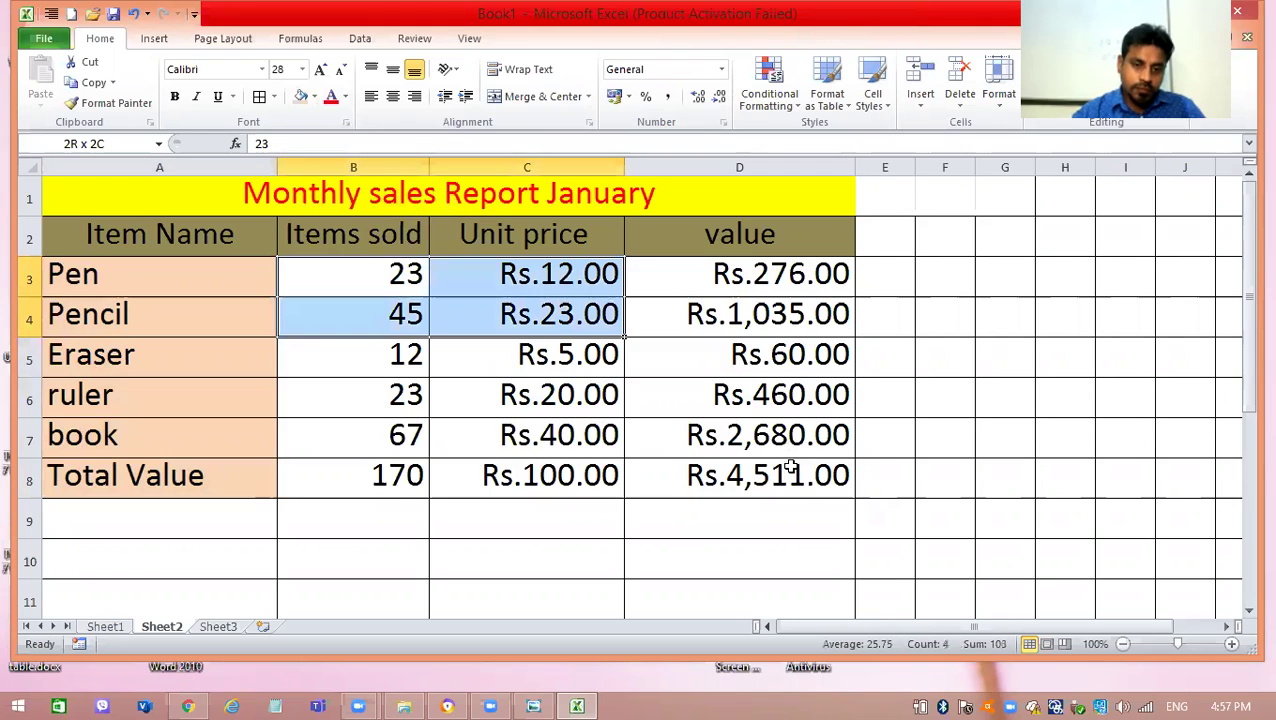
shift+click(783, 470)
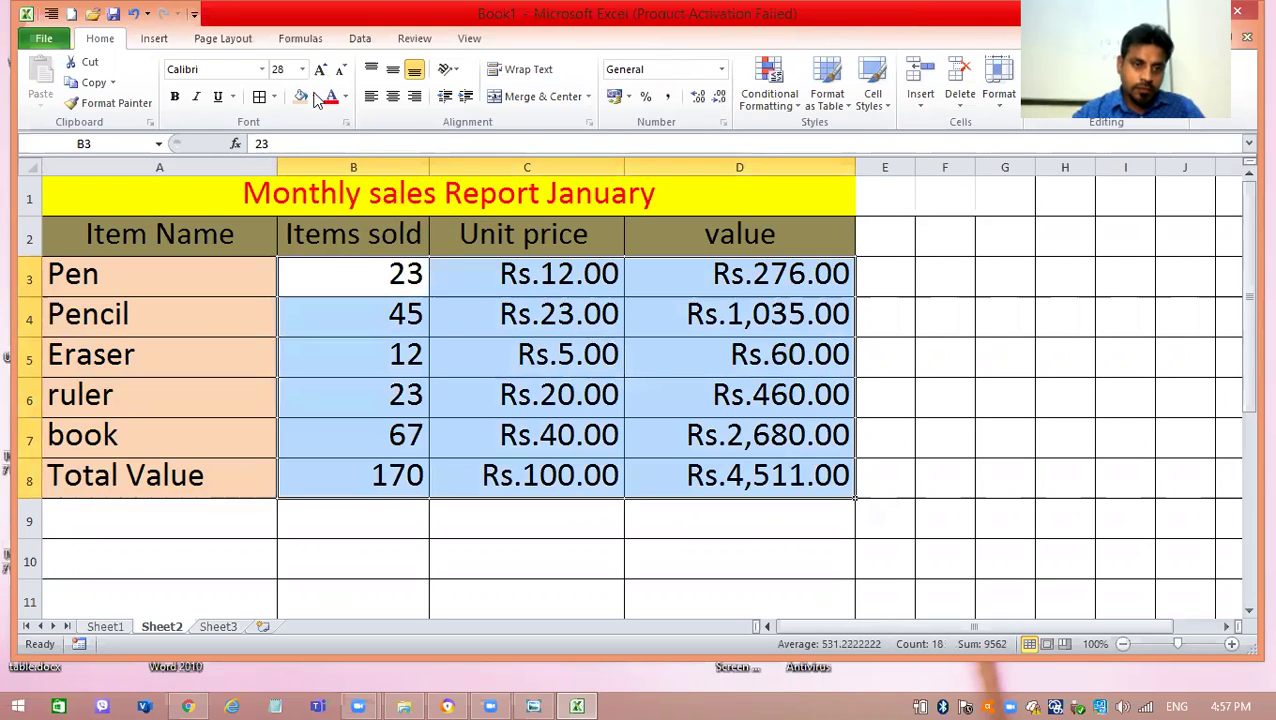
click(314, 97)
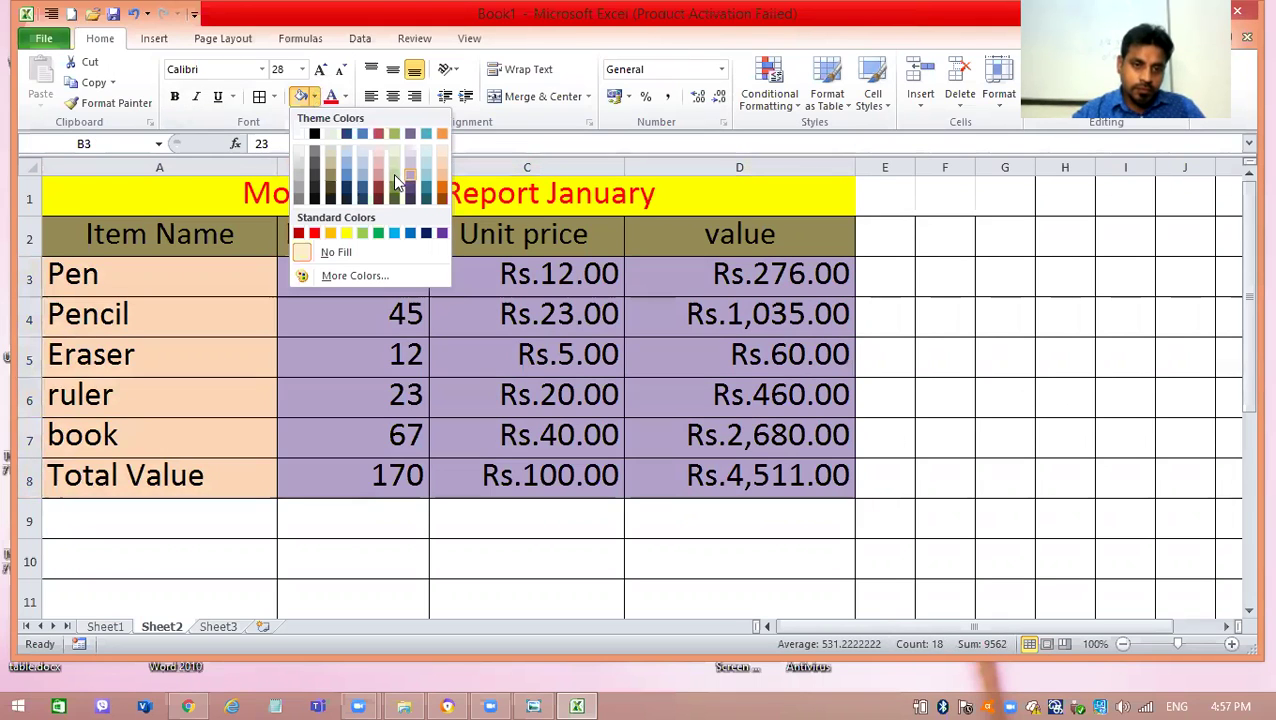
click(394, 175)
click(335, 335)
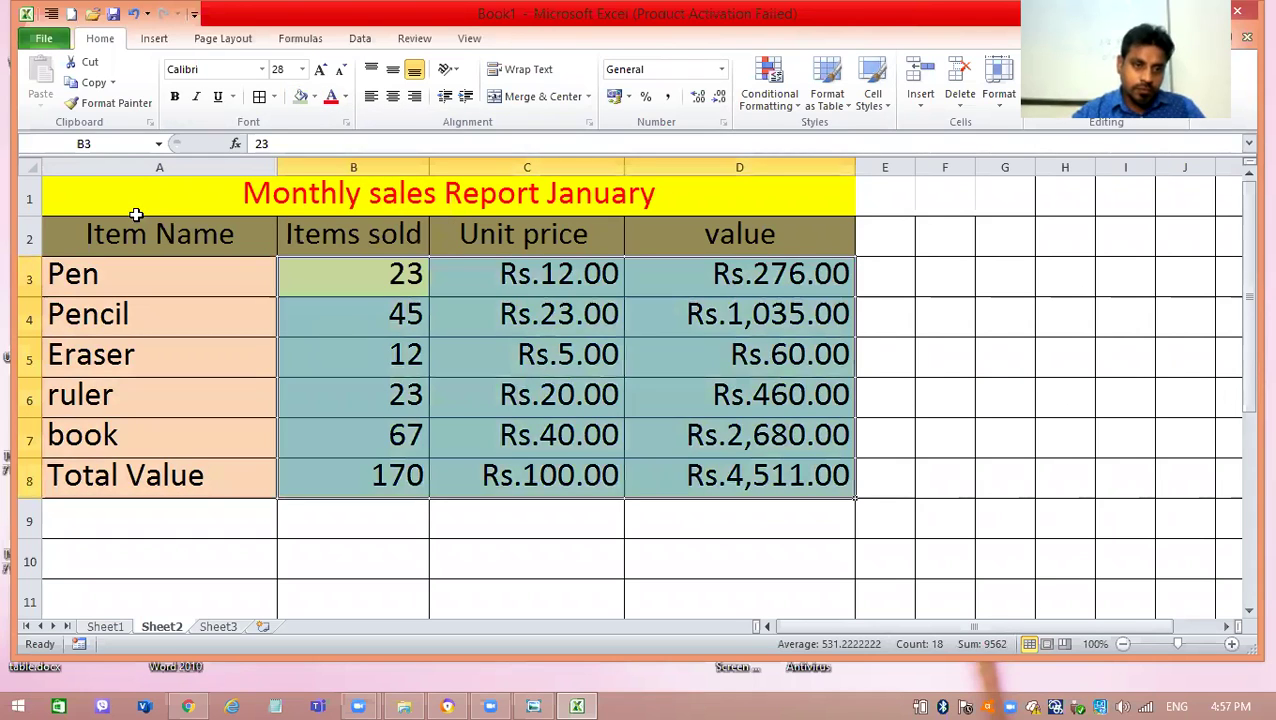
key(Down)
Step: Reduce the text size of A3:D8 down to 22
click(95, 232)
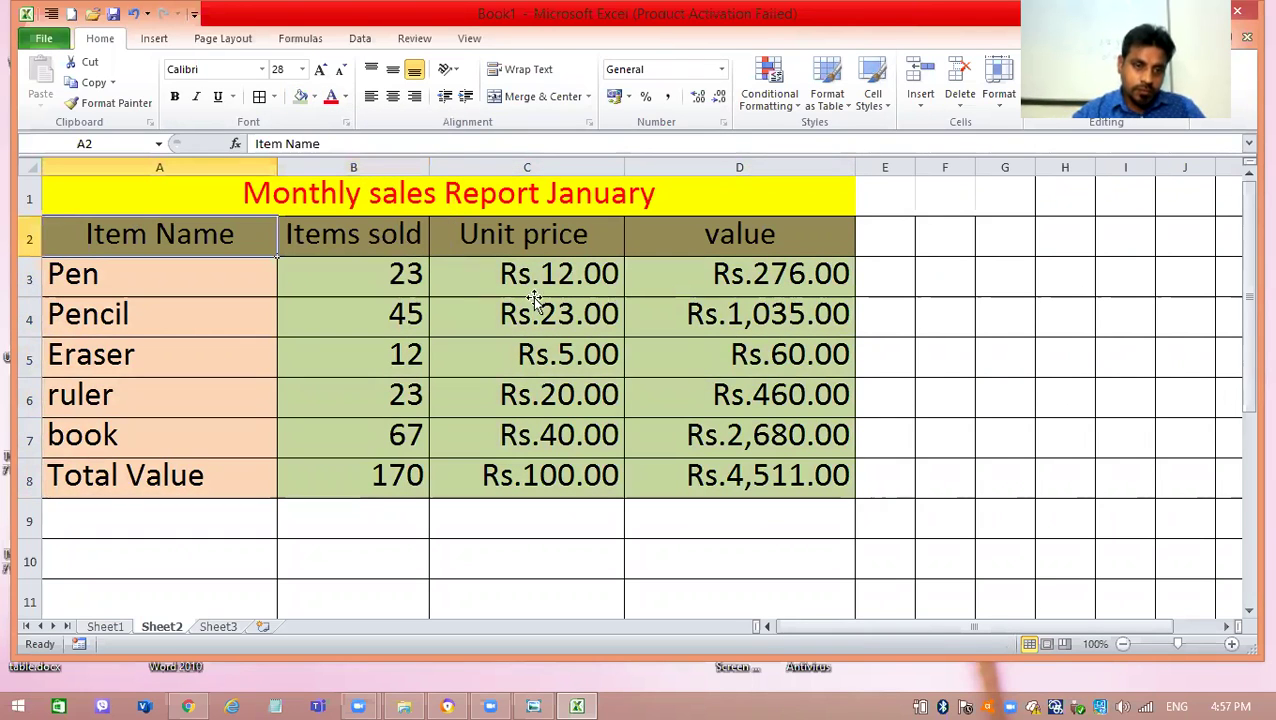
shift+click(532, 288)
drag(141, 282, 675, 447)
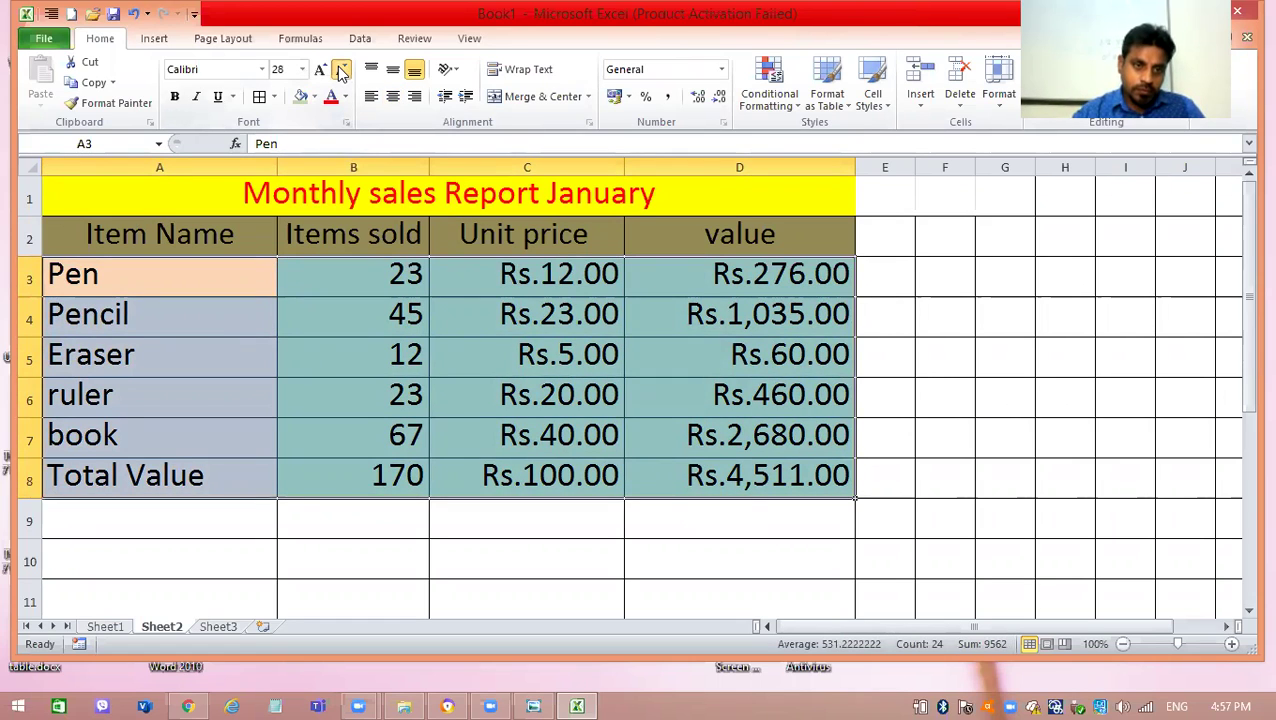
click(341, 72)
click(341, 72)
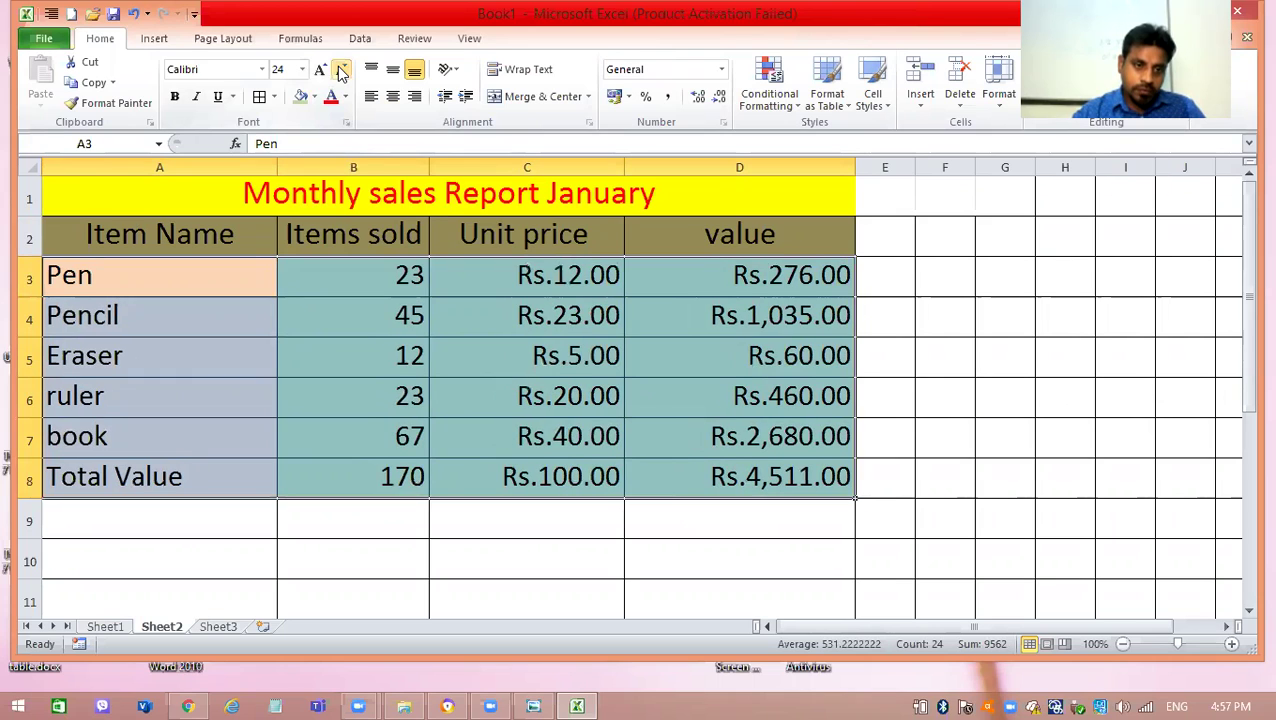
click(341, 72)
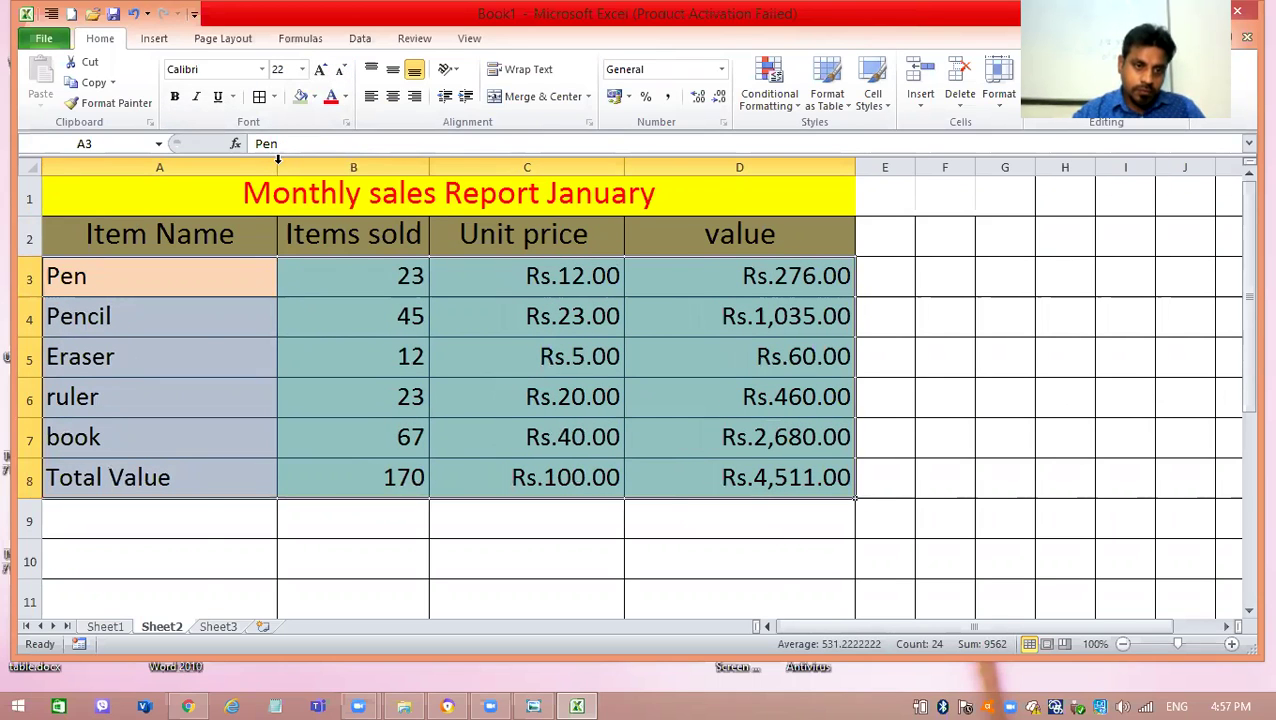
Step: AutoFit columns A, C and D to their contents
double_click(277, 166)
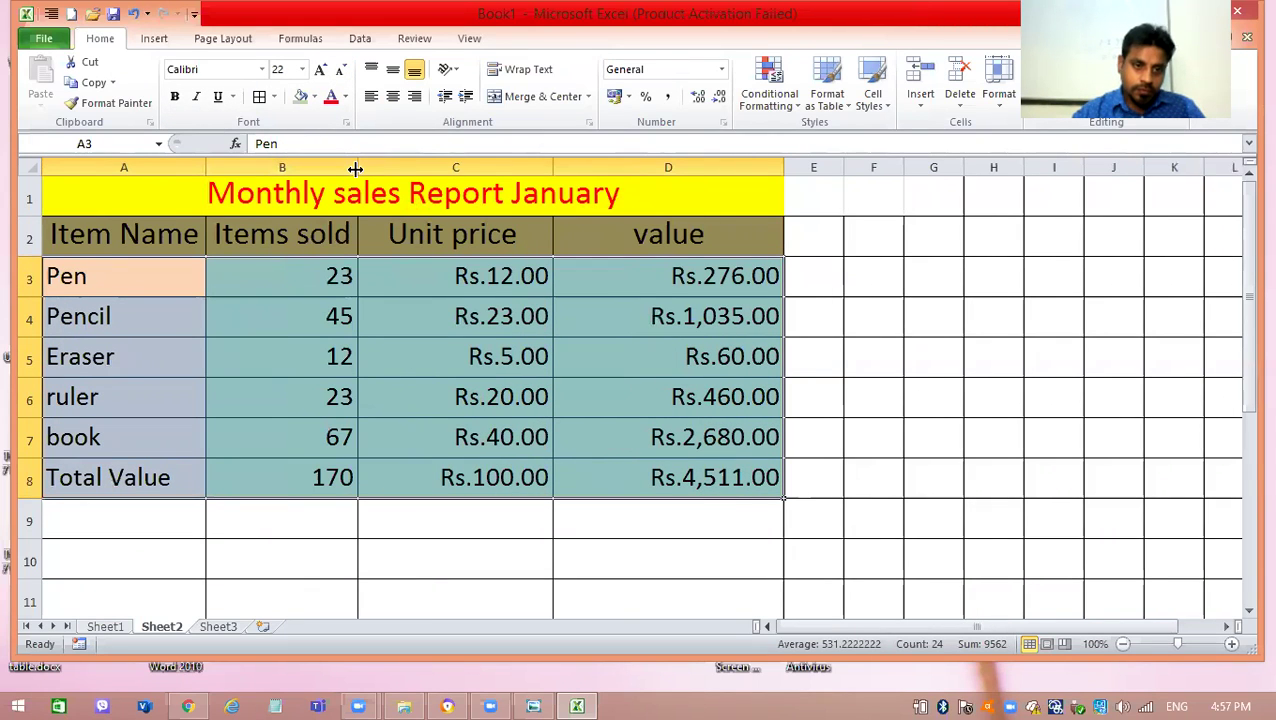
double_click(550, 167)
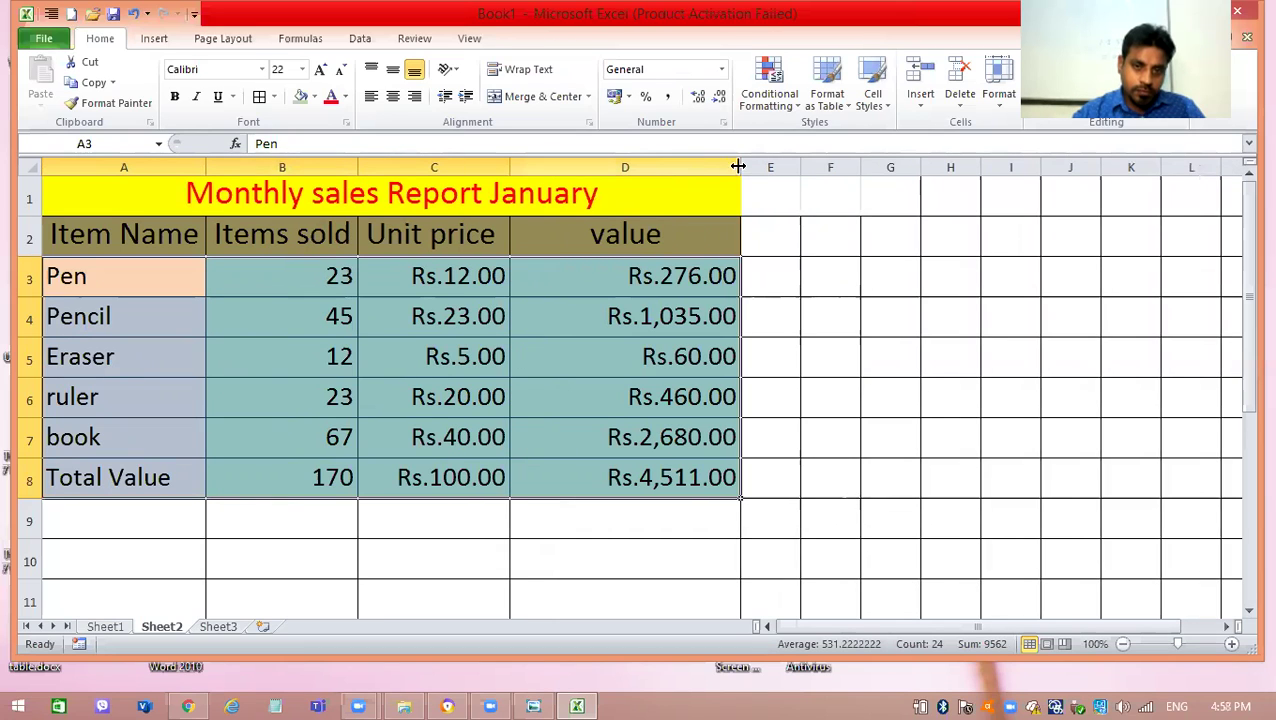
double_click(738, 167)
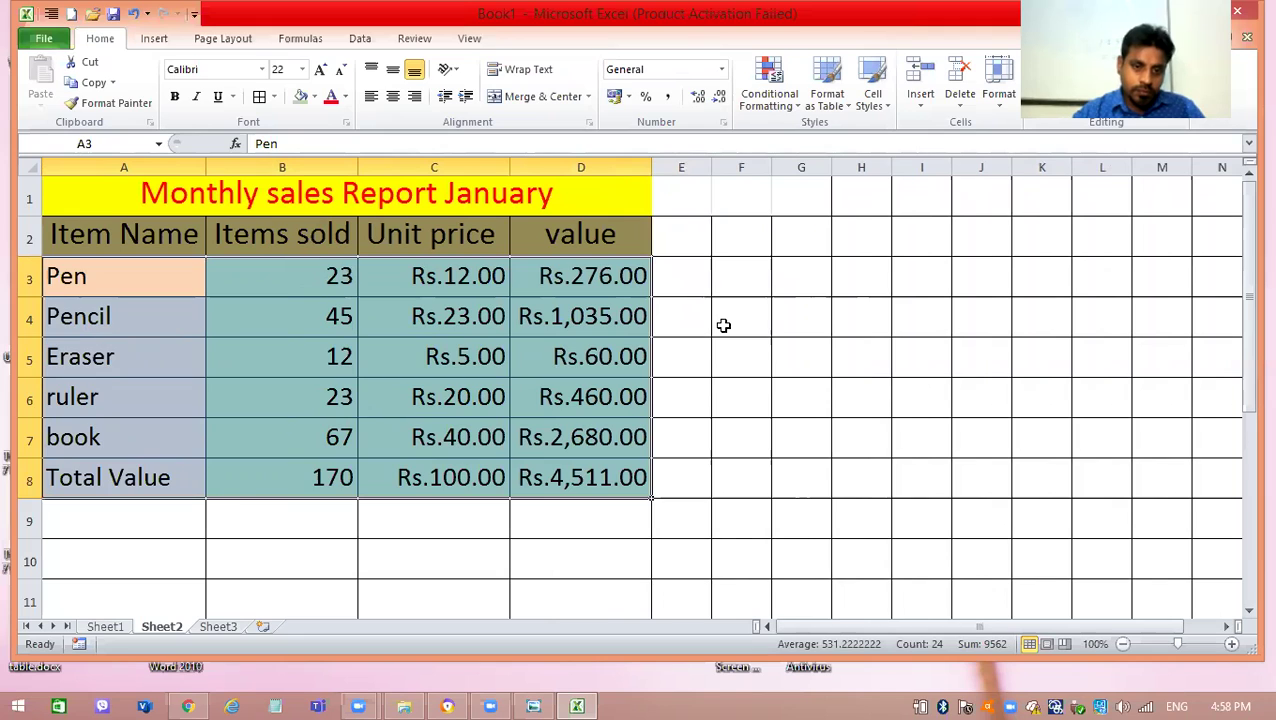
click(723, 325)
Step: Check the value formulas in D6 and D8 and the merged title
click(587, 399)
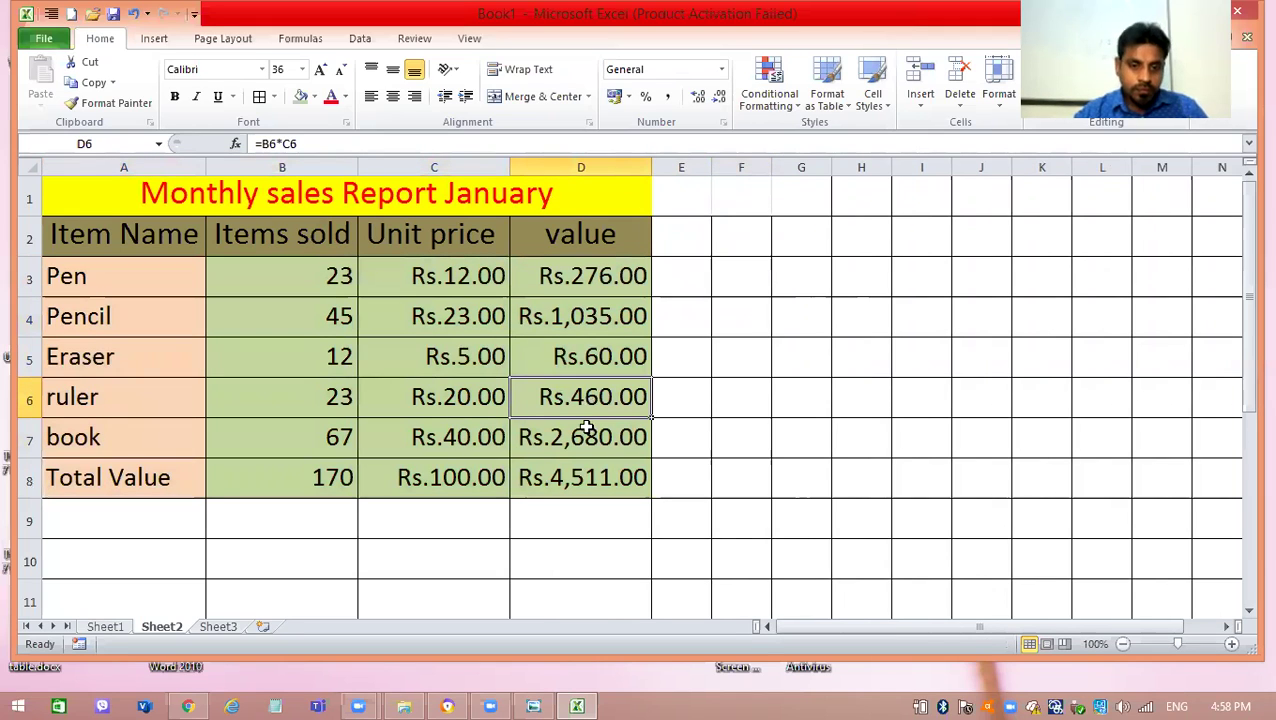
click(587, 484)
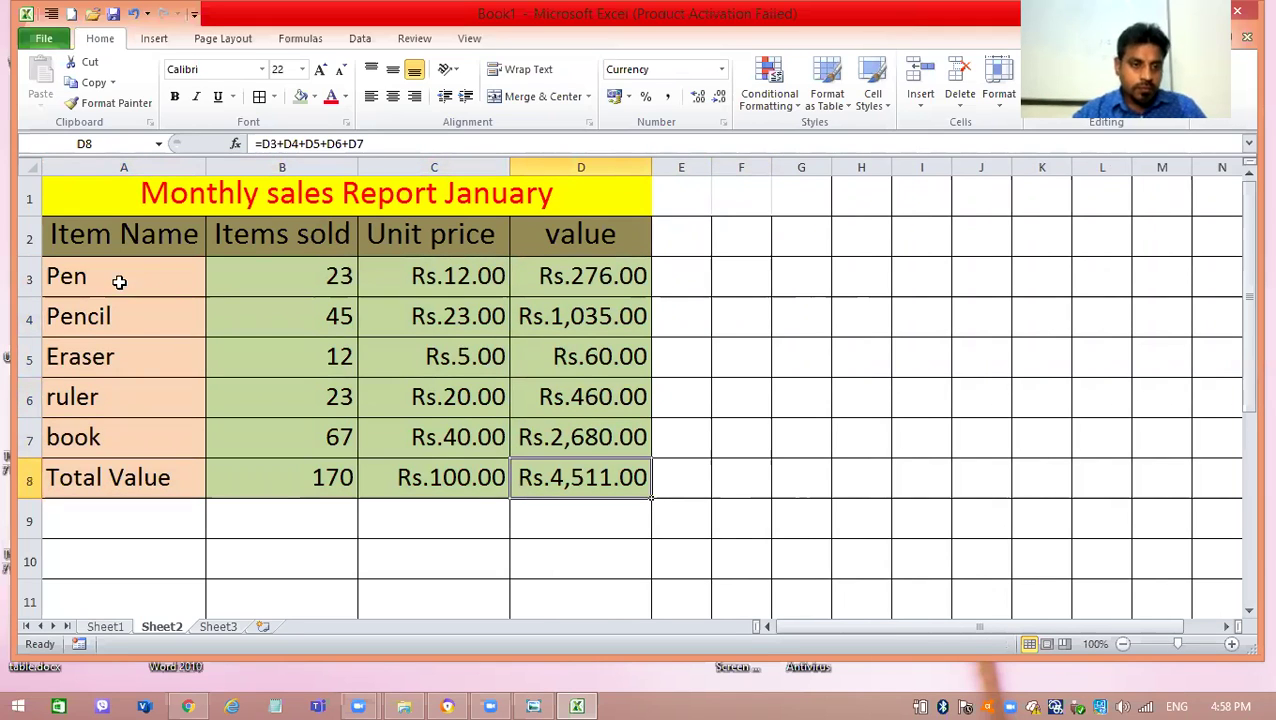
click(688, 389)
click(824, 395)
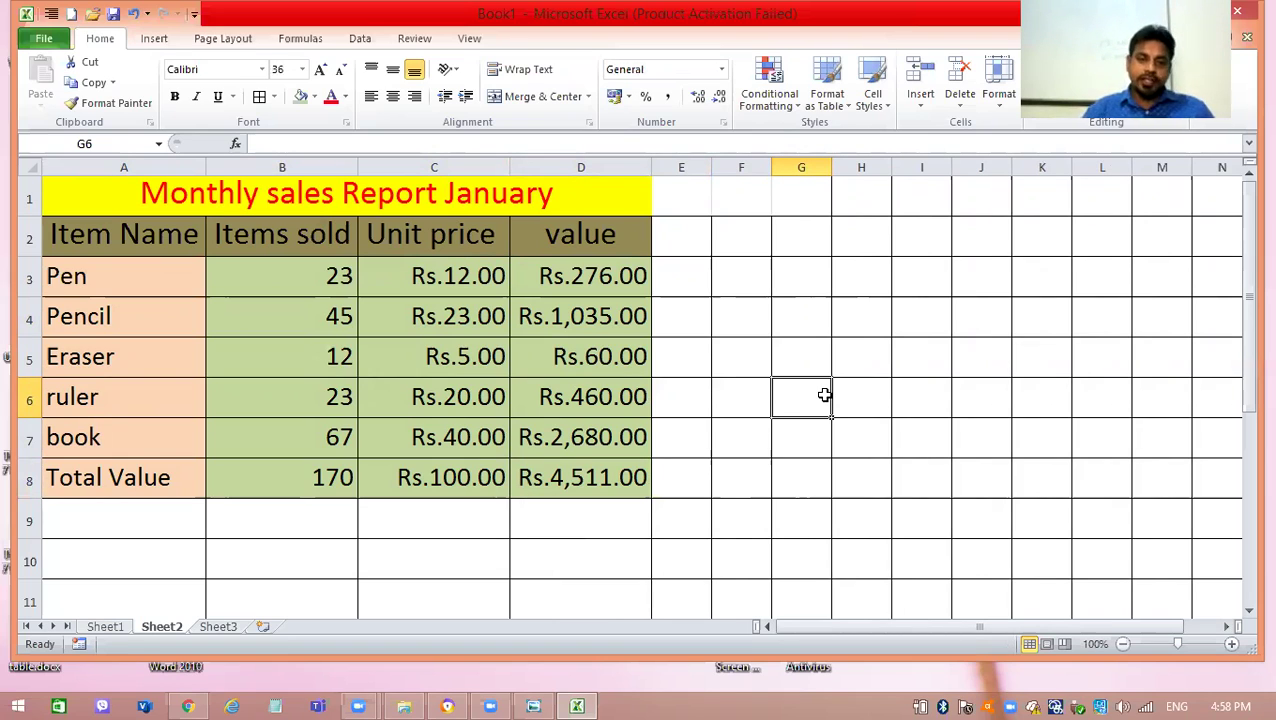
click(80, 191)
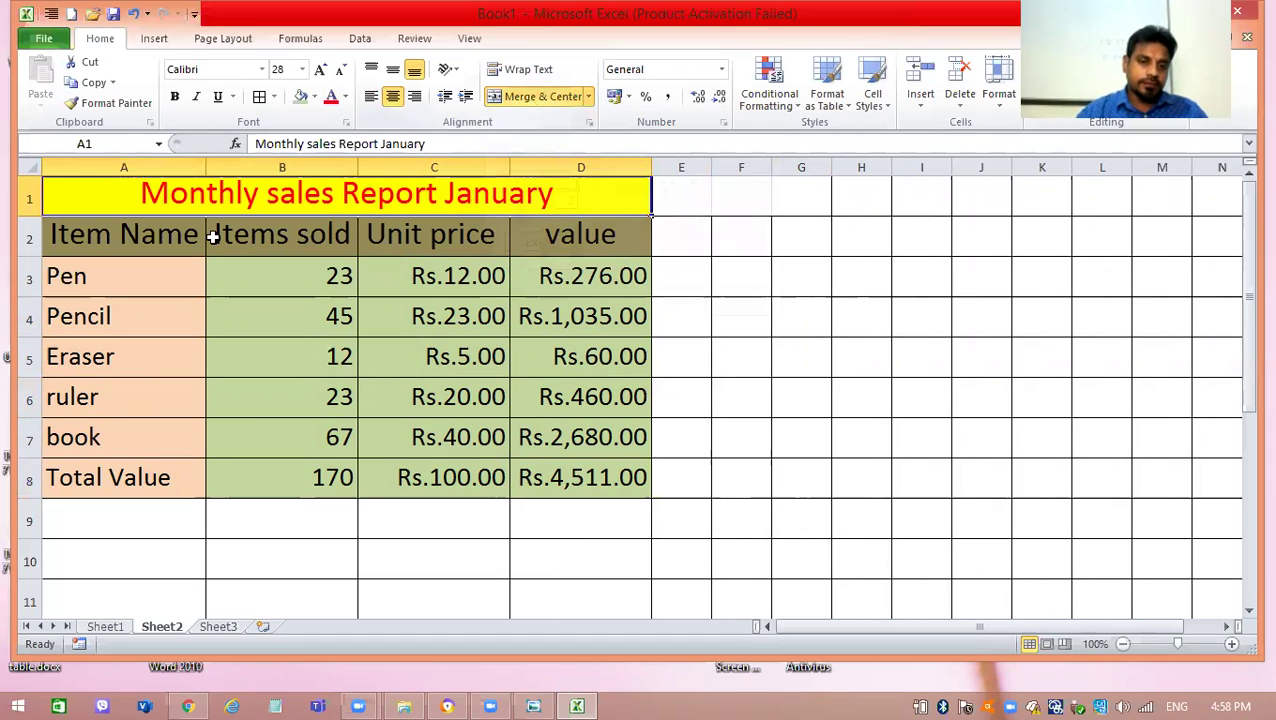
key(Down)
key(Right)
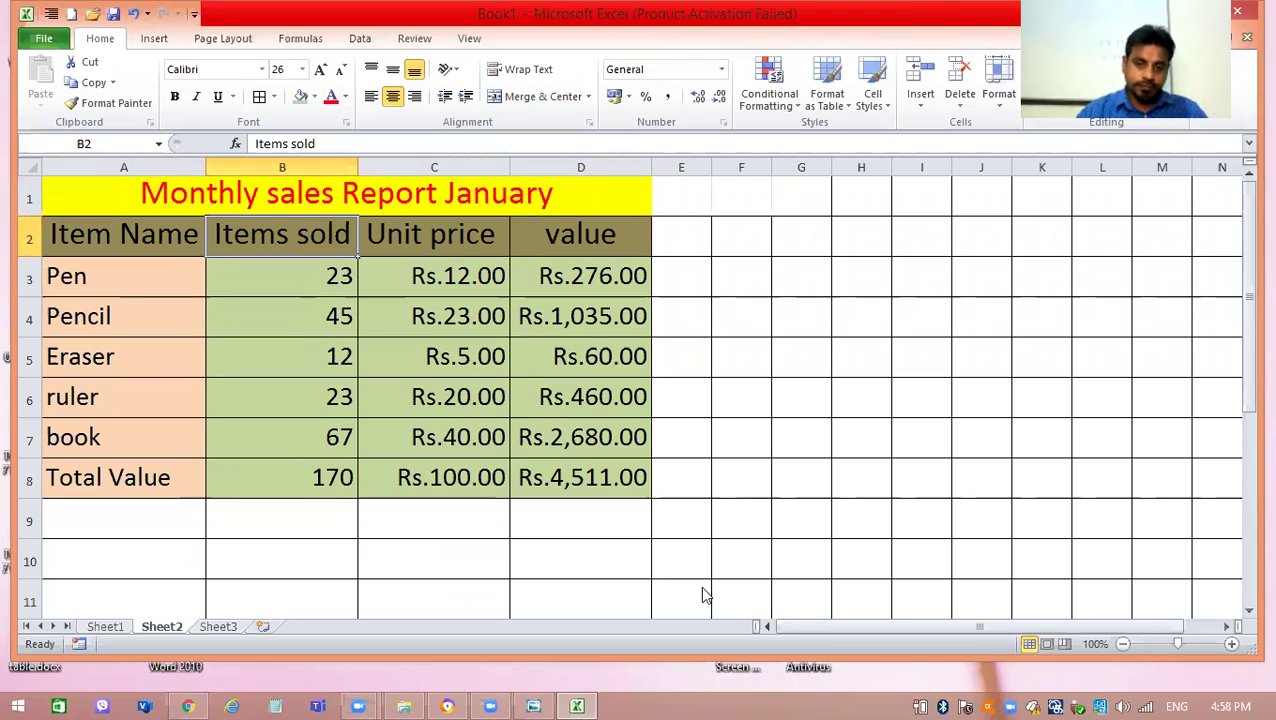
click(920, 406)
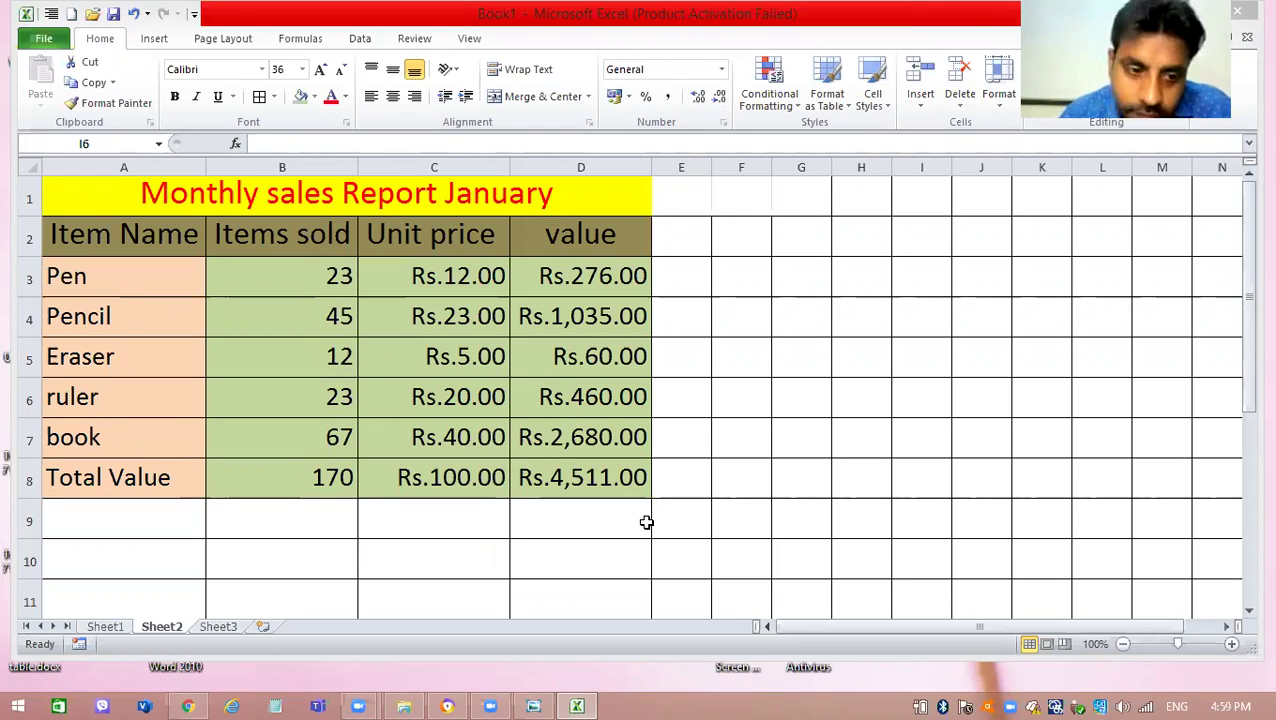
Step: Open B8 for editing and clear its old formula, leaving only =
click(340, 477)
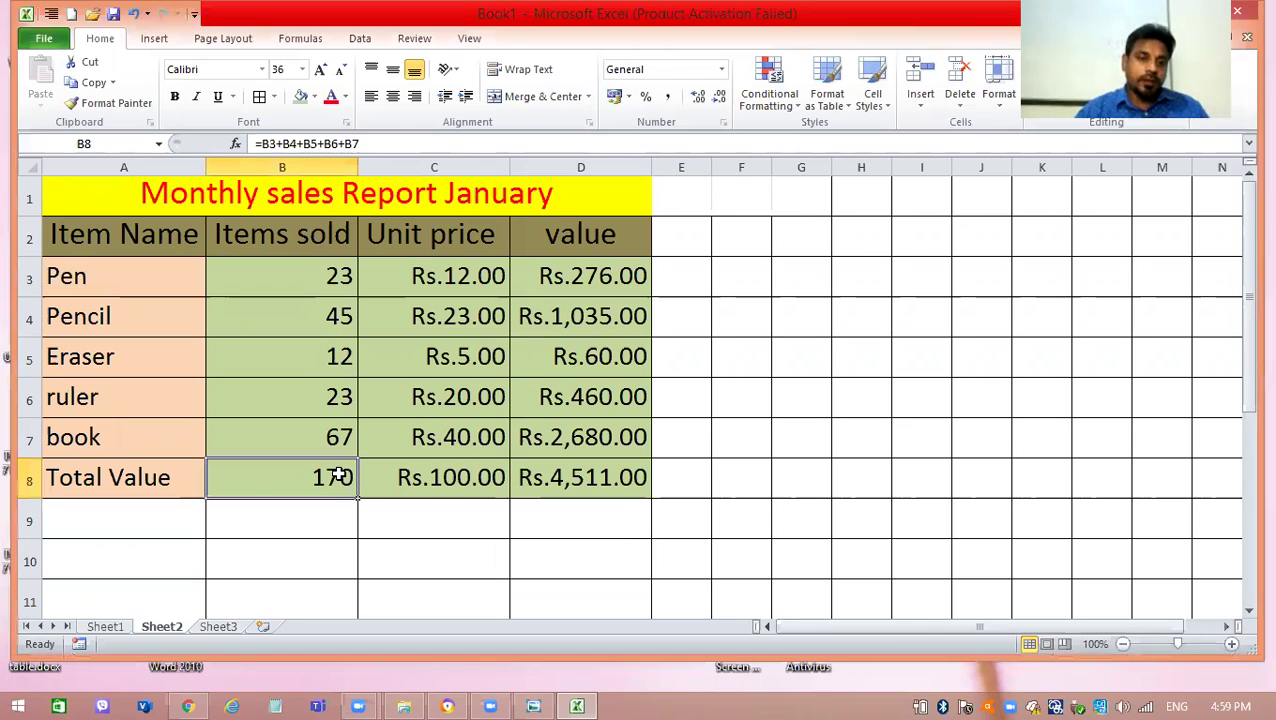
double_click(340, 477)
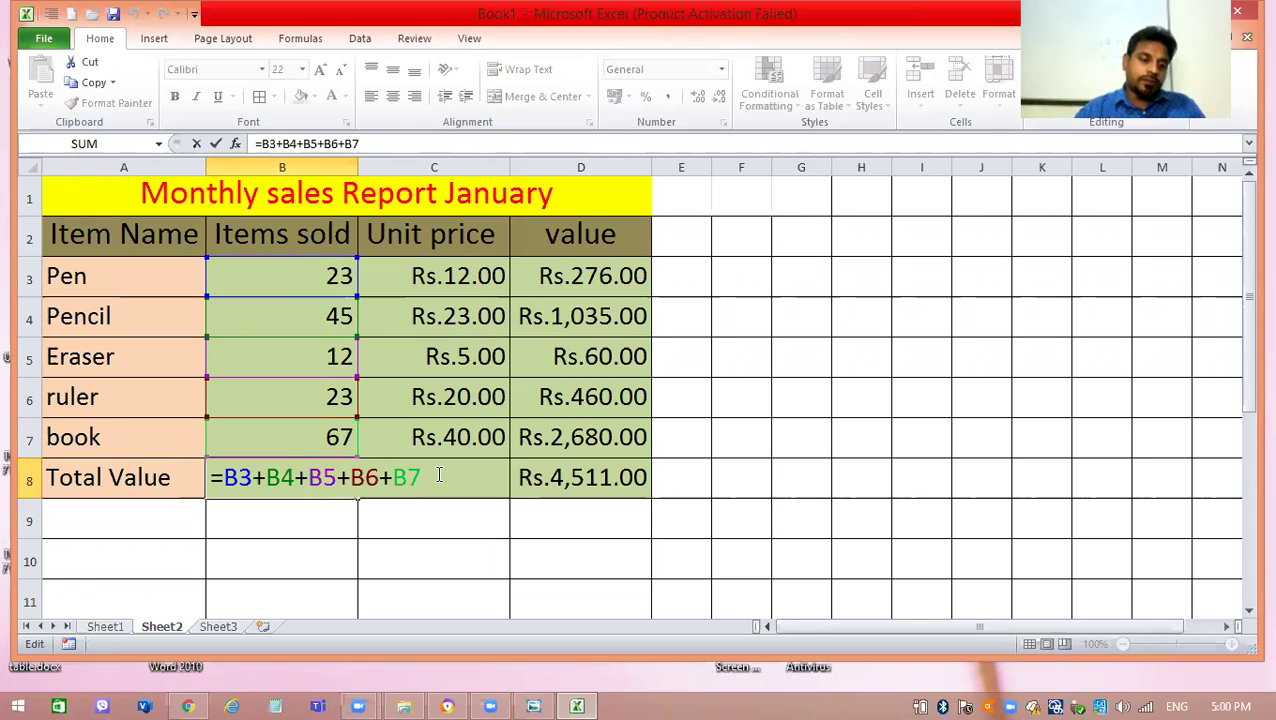
drag(438, 474, 224, 478)
key(BackSpace)
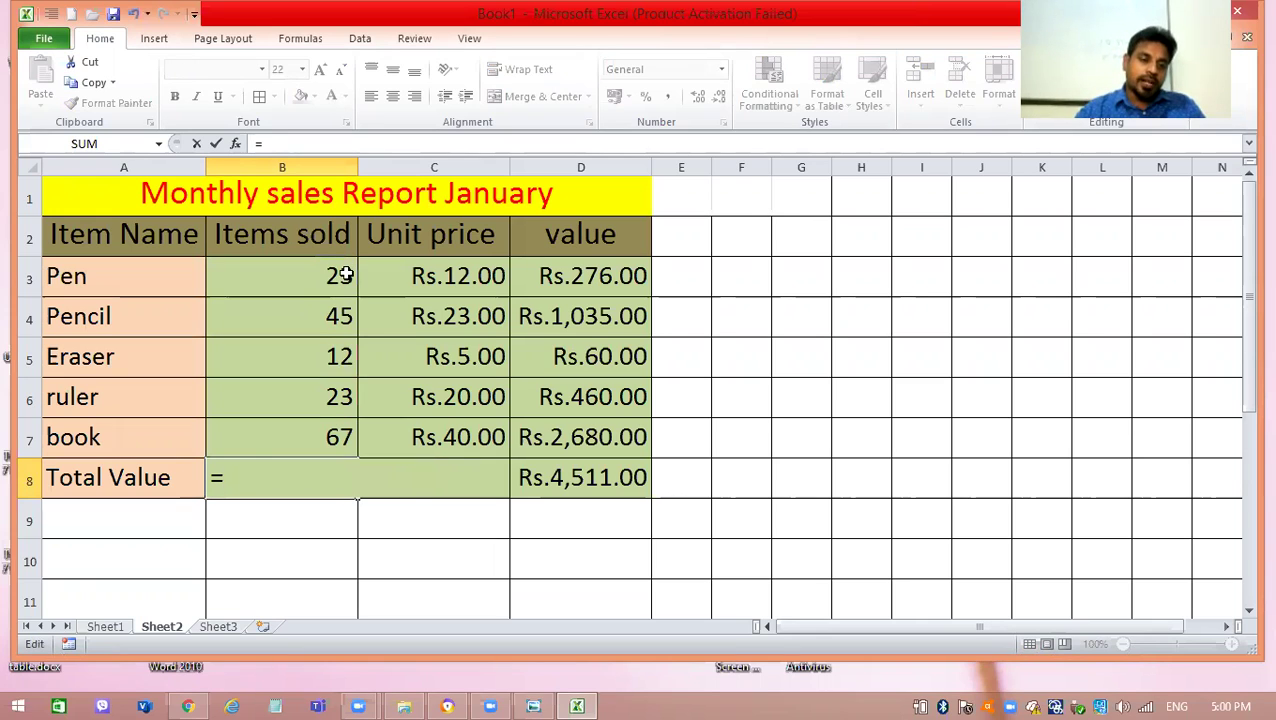
Step: Build the B8 total as =B3+B4+B5+B6+B7, giving 170
click(344, 274)
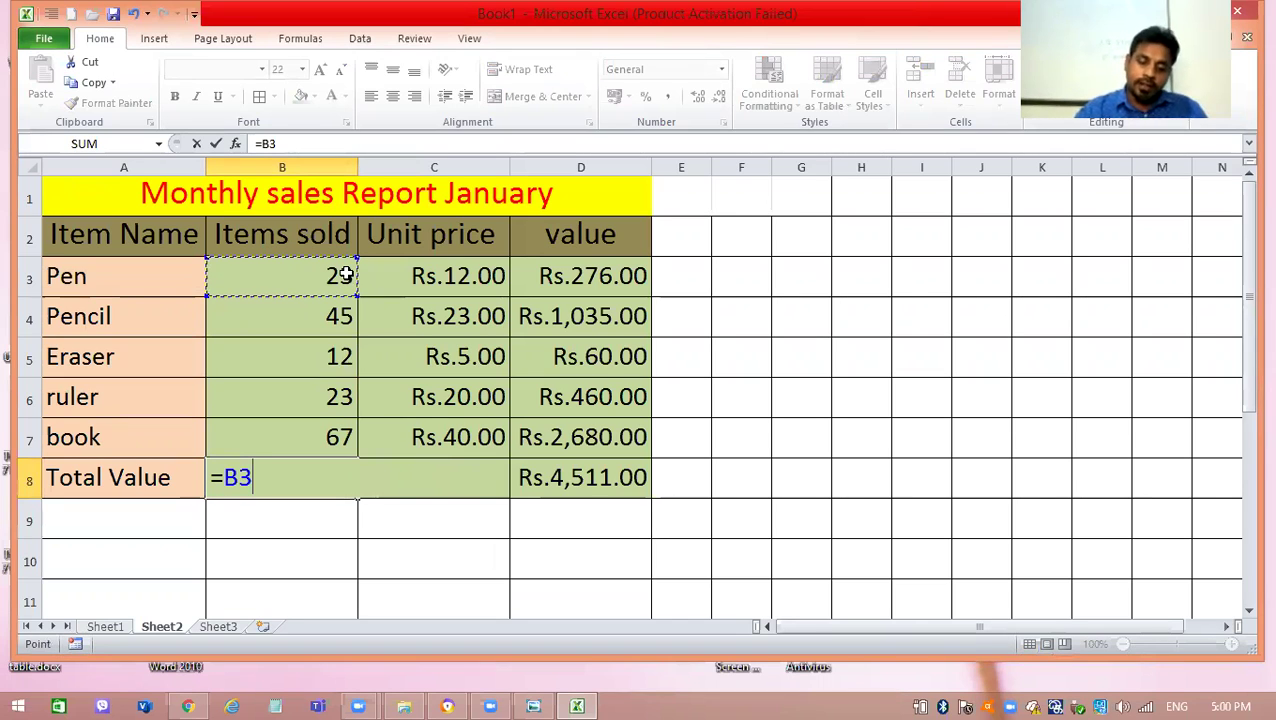
text(+)
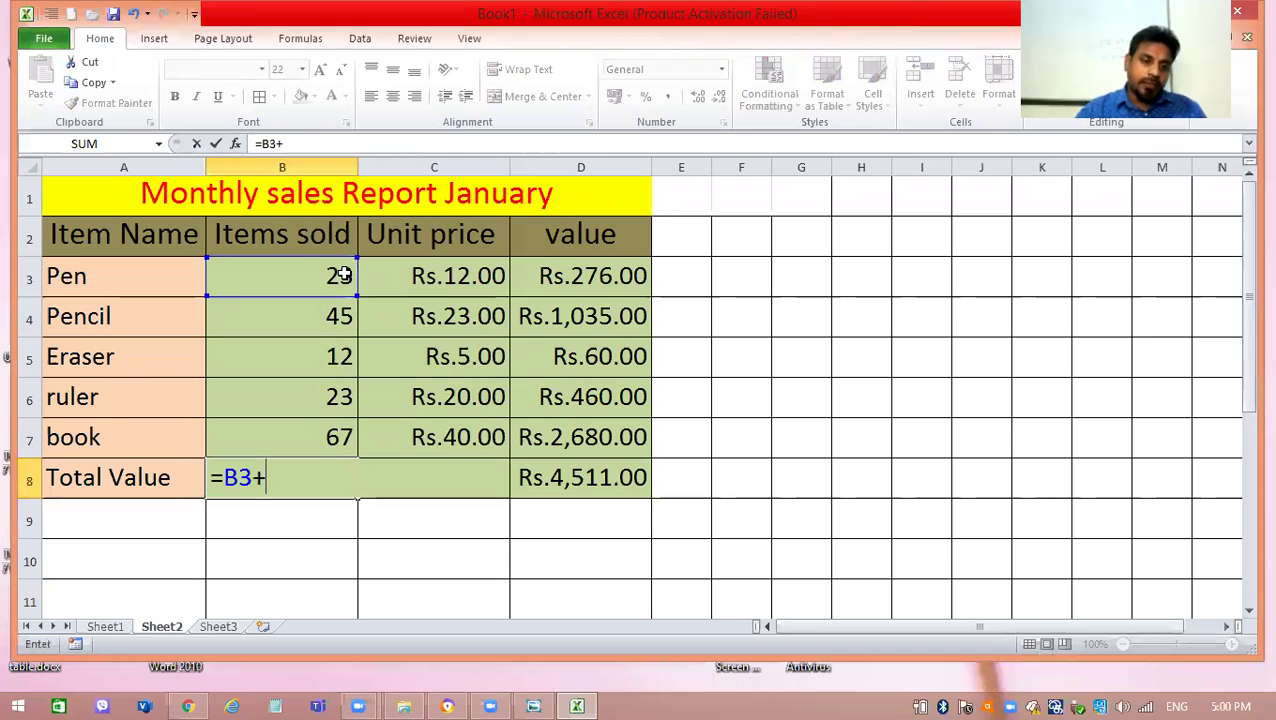
click(339, 315)
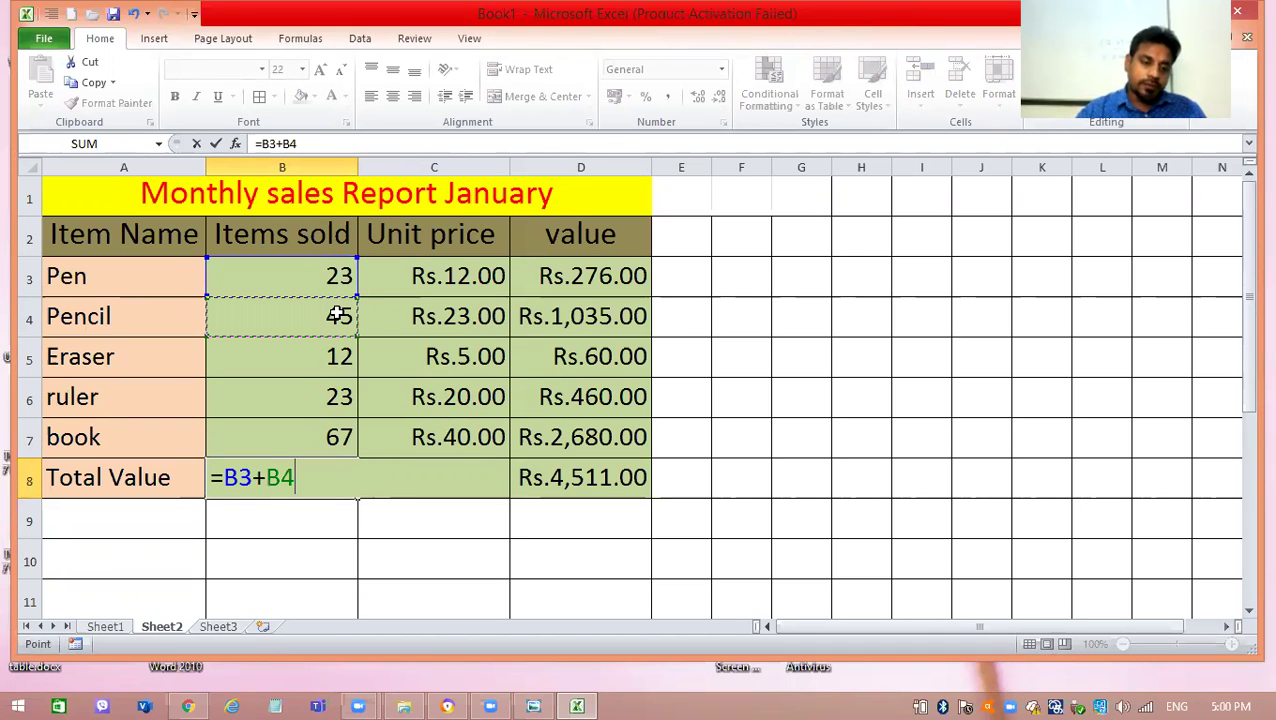
text(+)
click(339, 355)
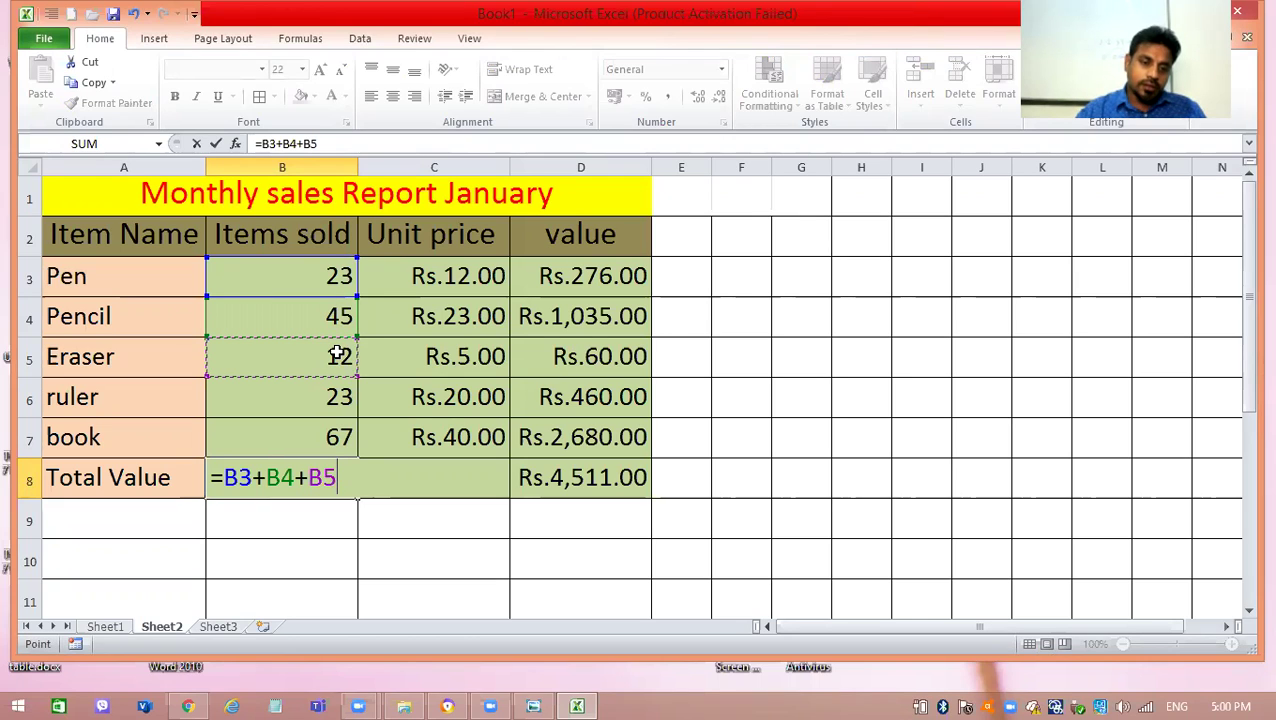
text(+)
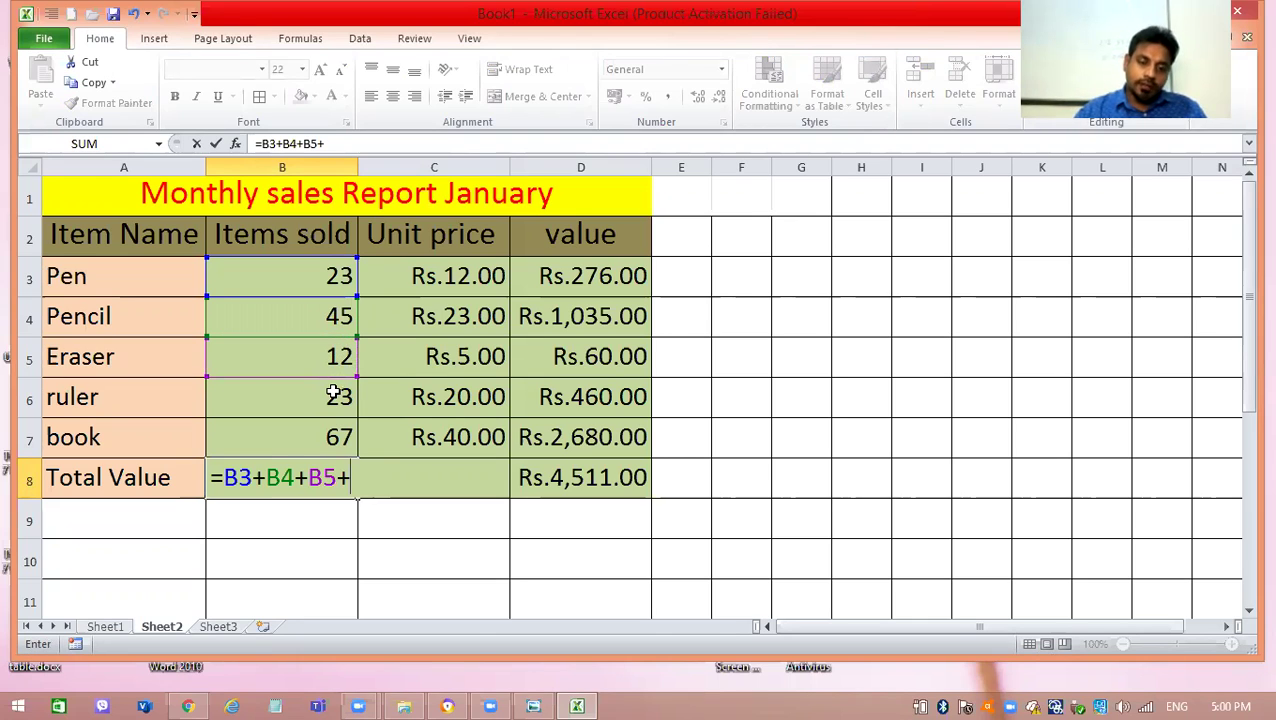
click(335, 393)
text(+)
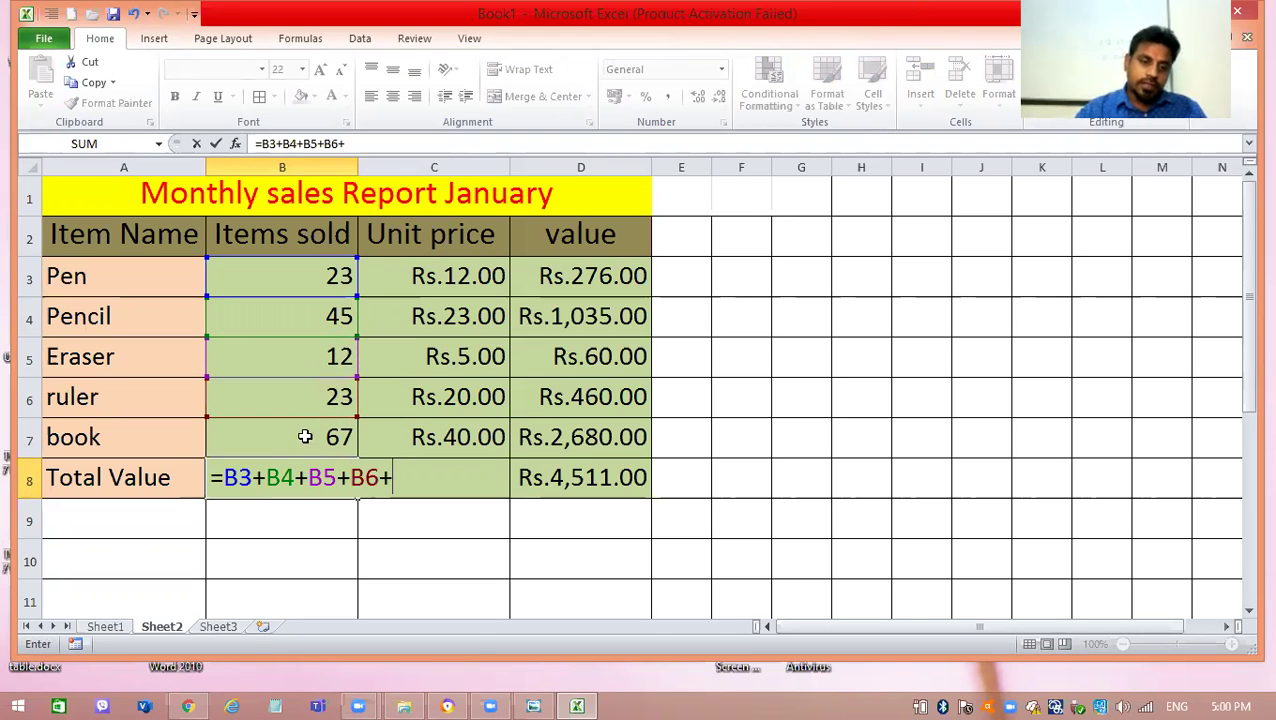
click(305, 436)
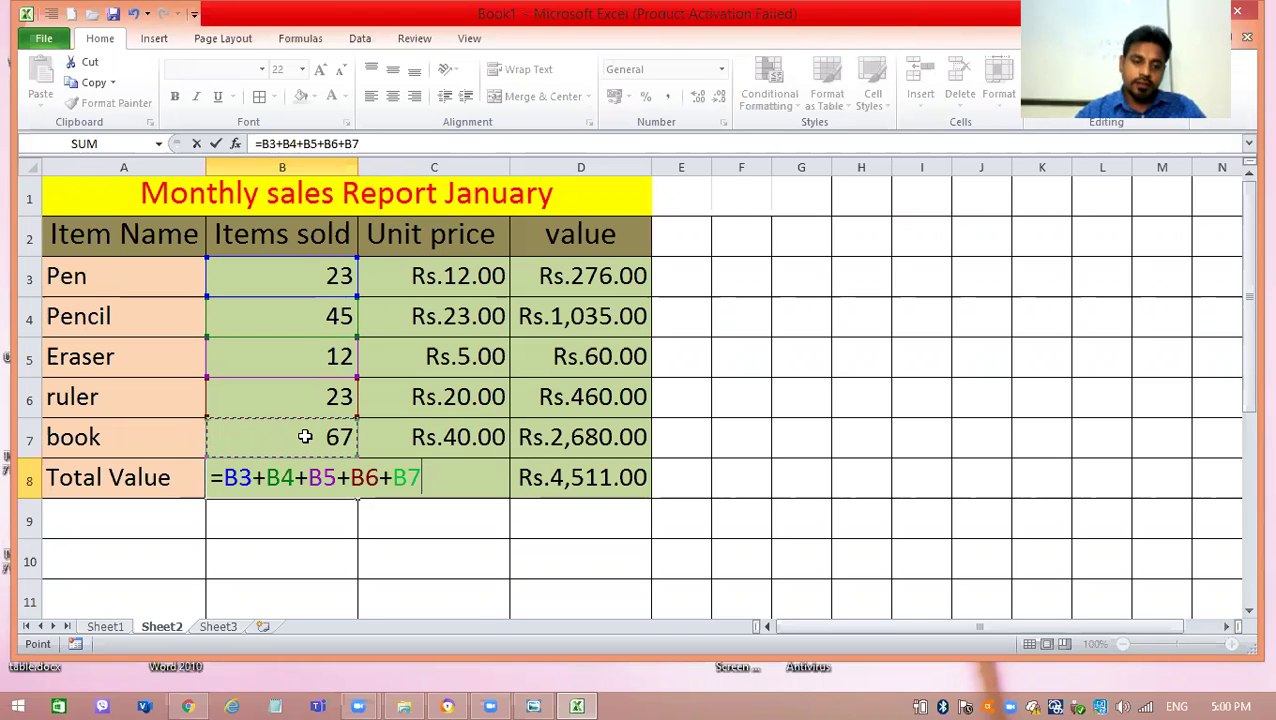
key(Return)
key(Return)
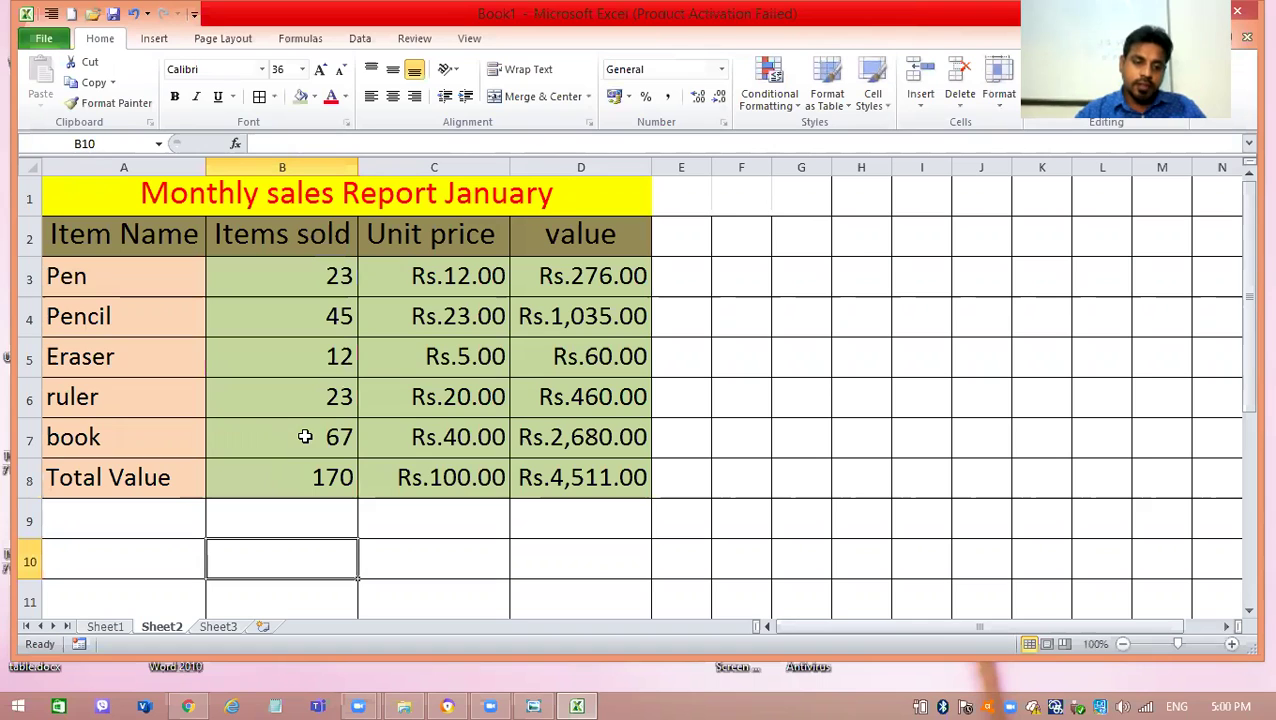
Step: Fill the B8 total formula across to D8 and format C8:D8 as Rs. currency
click(335, 477)
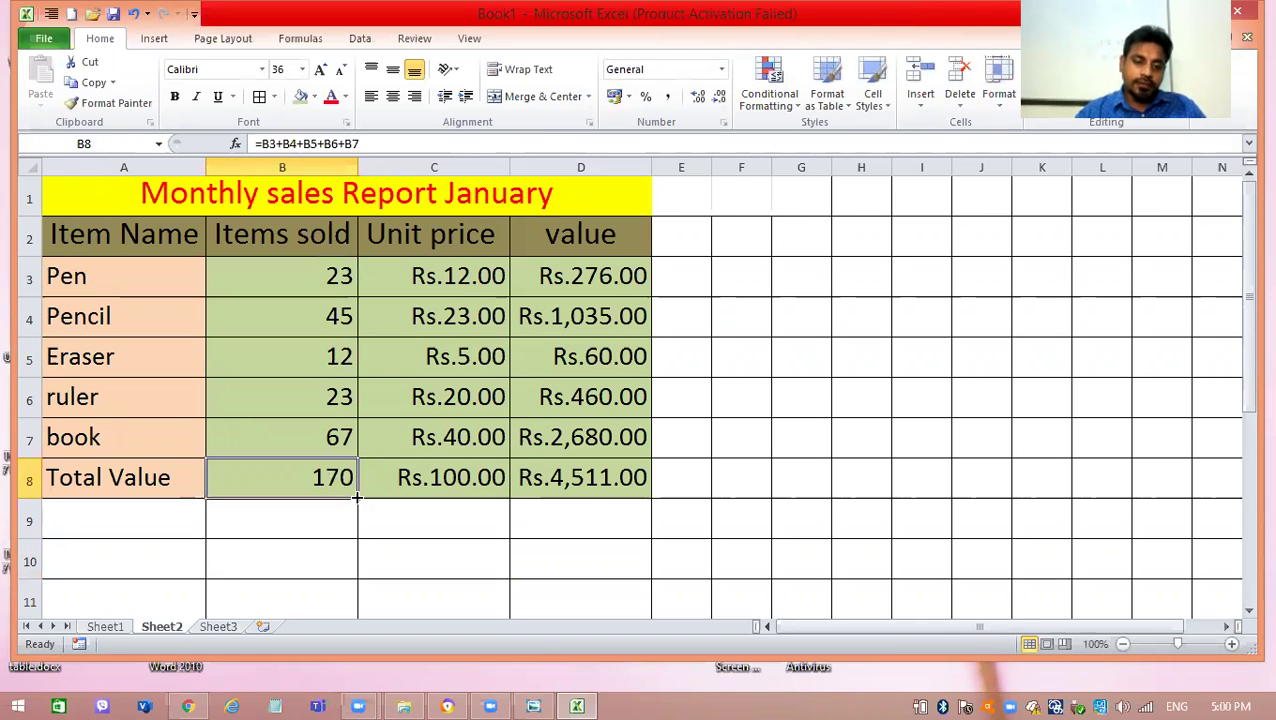
drag(358, 497, 622, 508)
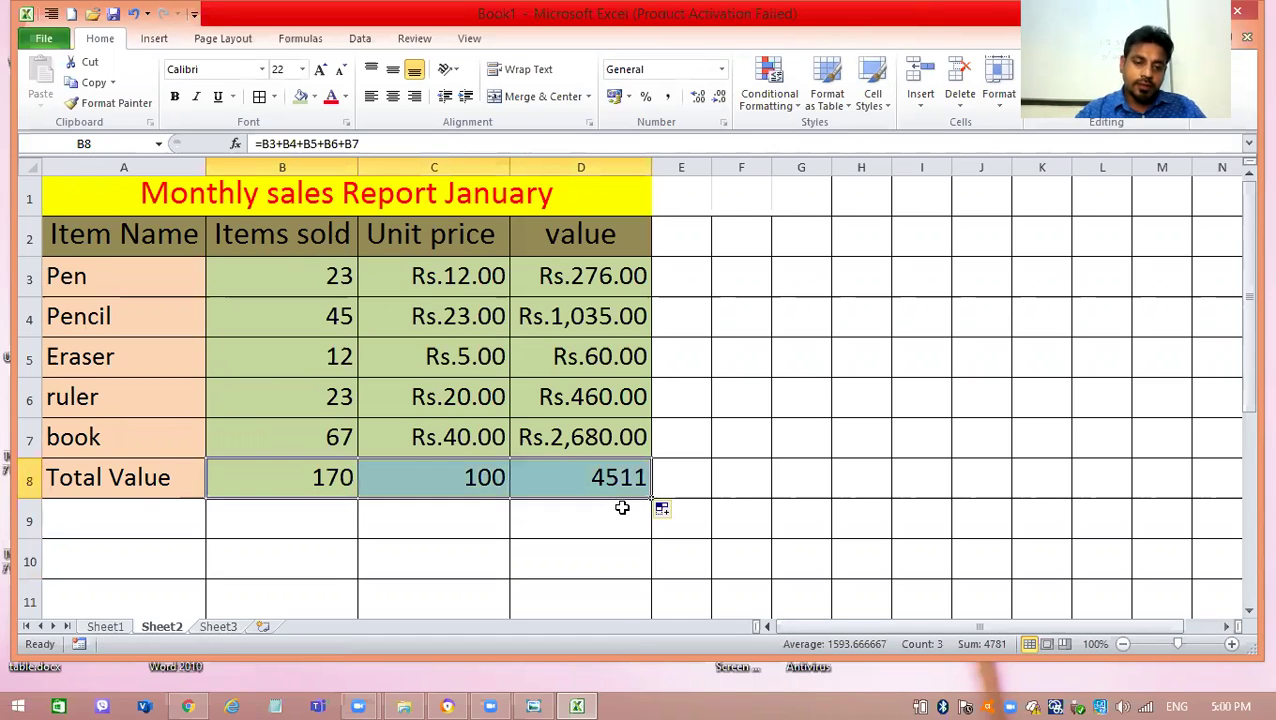
click(724, 470)
drag(633, 470, 478, 473)
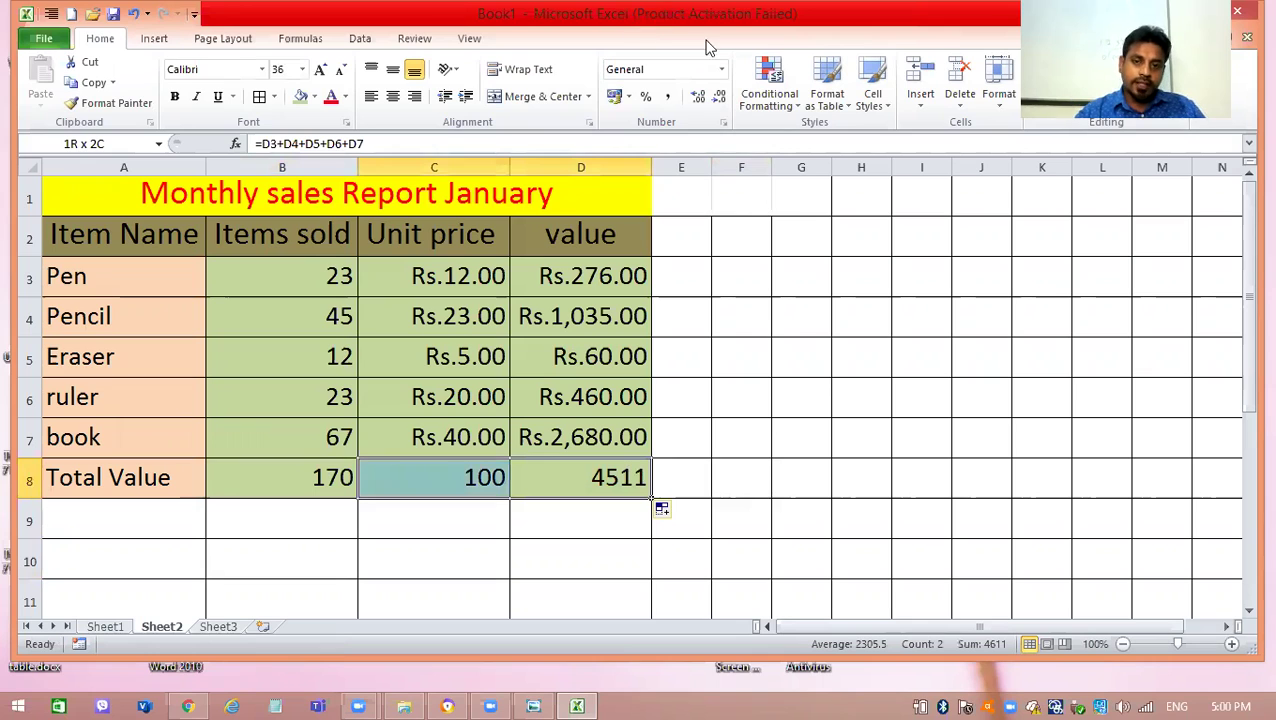
click(721, 69)
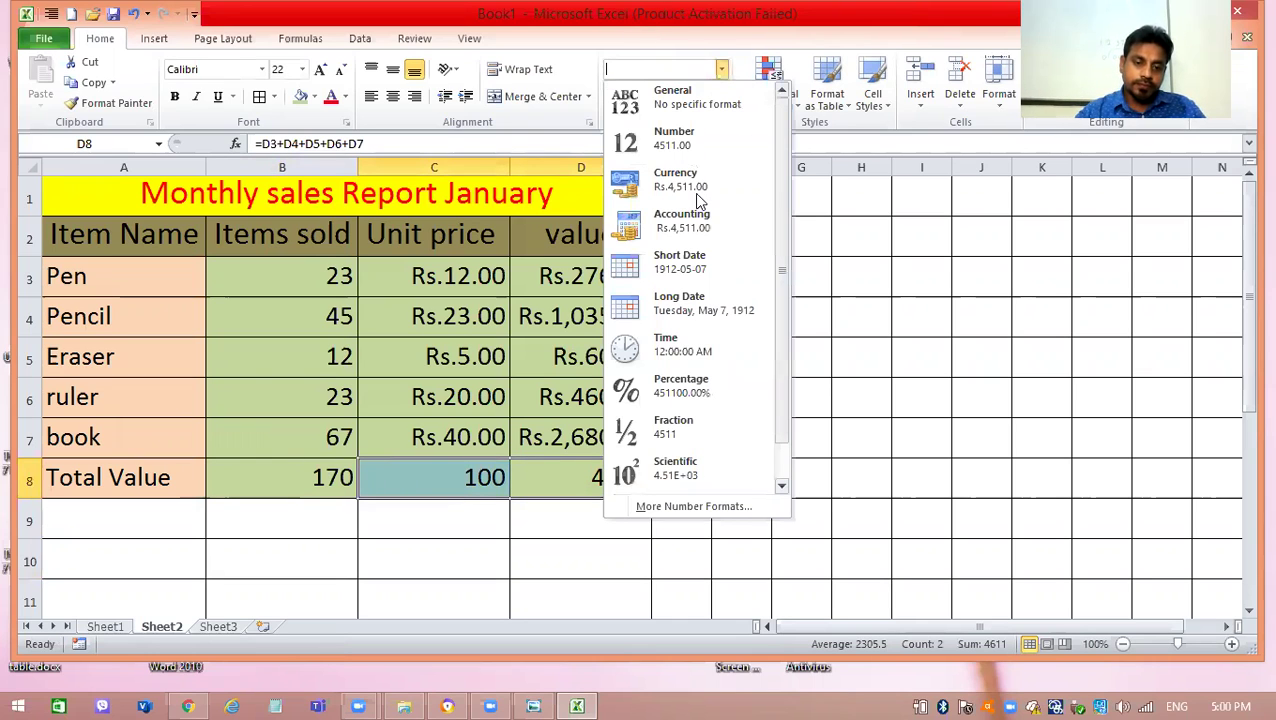
click(692, 186)
click(855, 403)
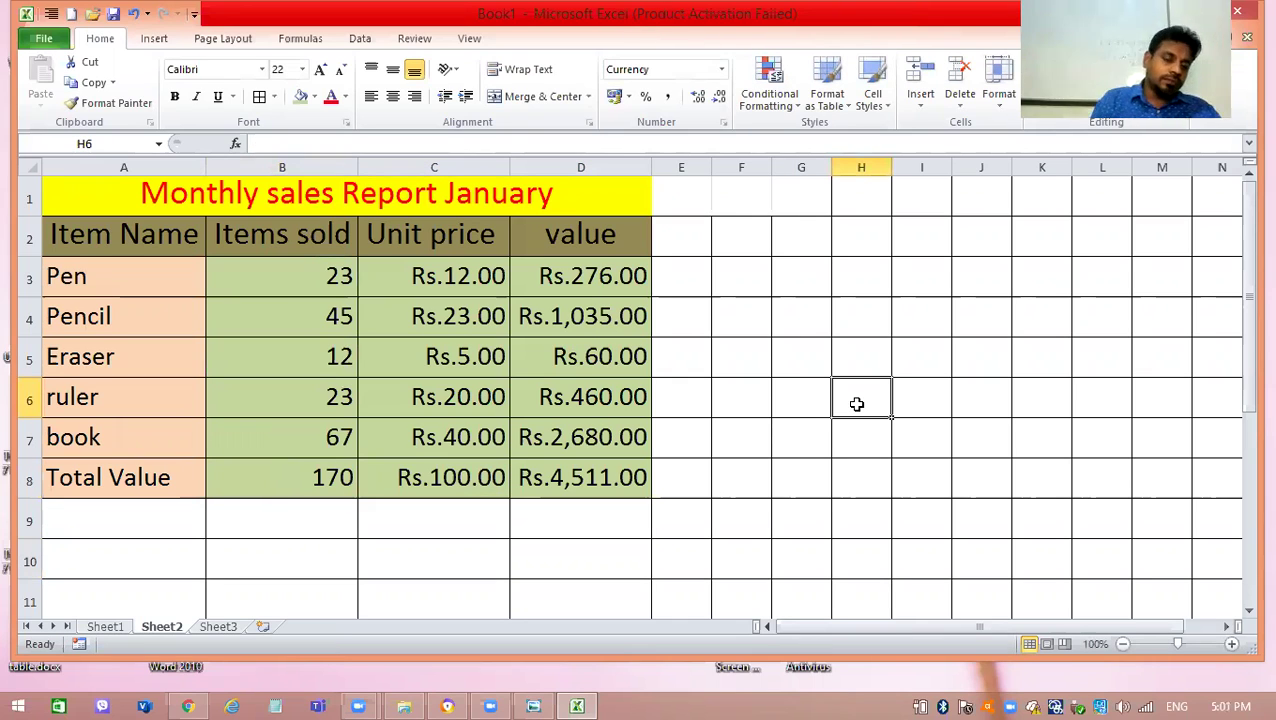